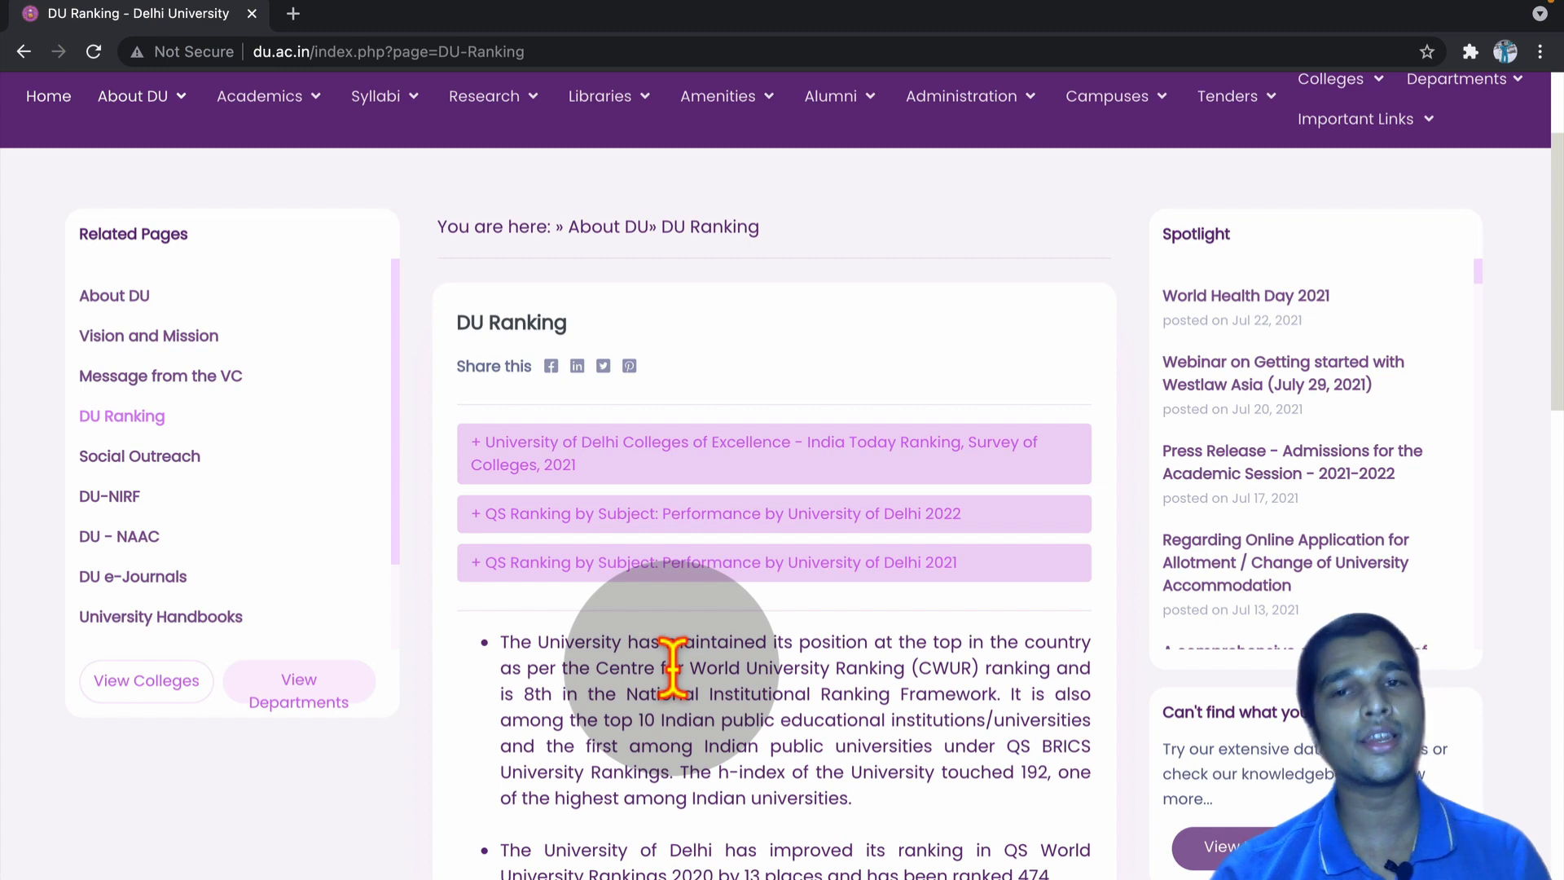
Read through the page, highlighting the 1st-position ranking claim and the QS World University Rankings 2020 phrase.
{"action": "scroll", "coordinate": [673, 664], "scroll_direction": "down", "scroll_amount": 2}
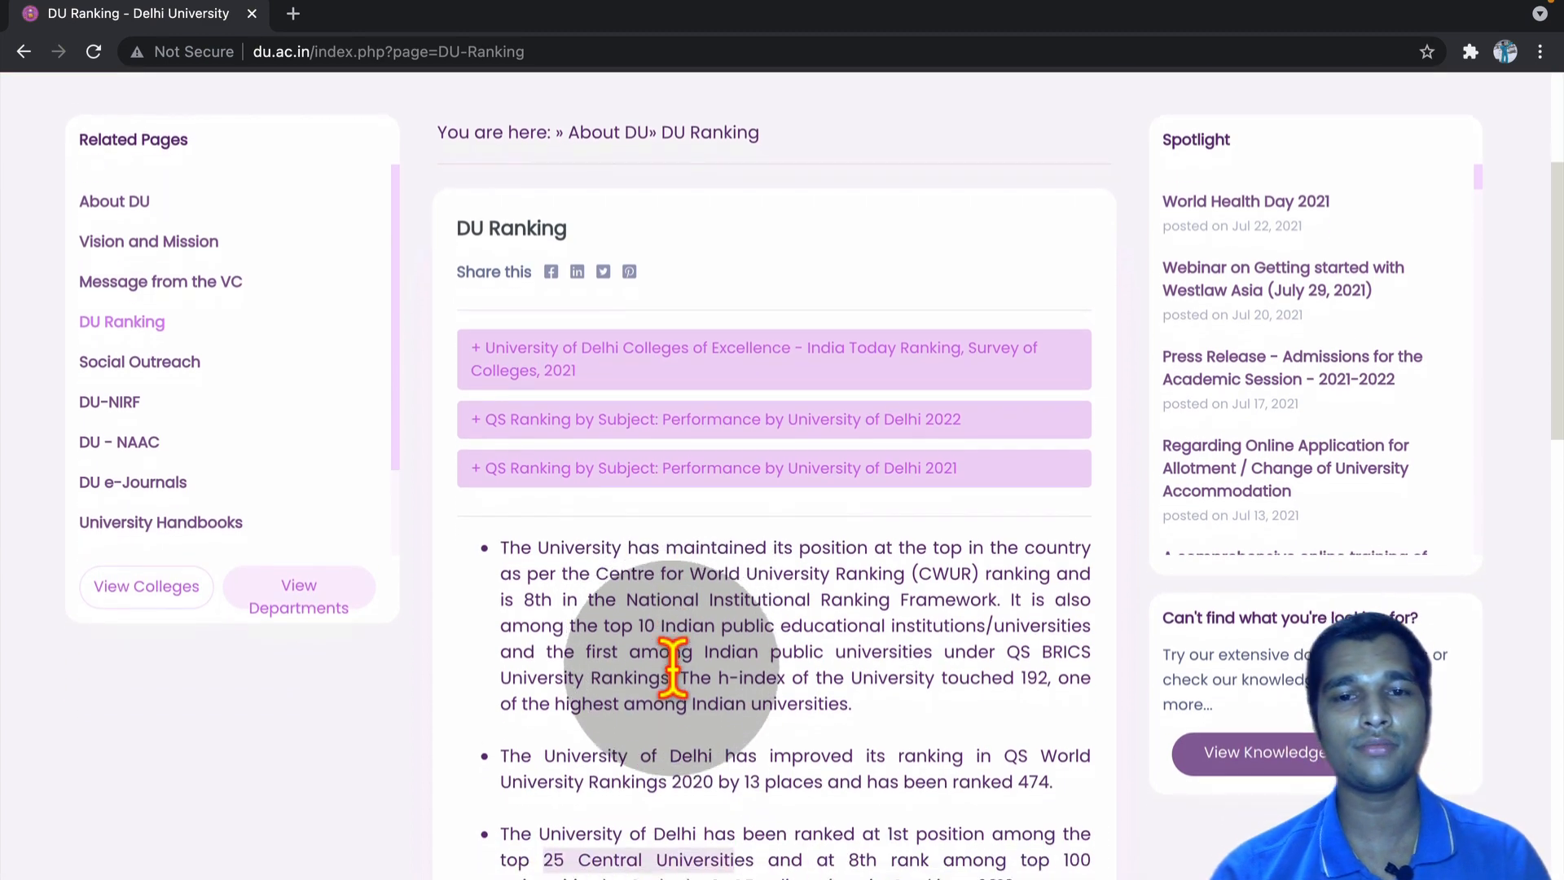
{"action": "scroll", "coordinate": [673, 663], "scroll_direction": "down", "scroll_amount": 1}
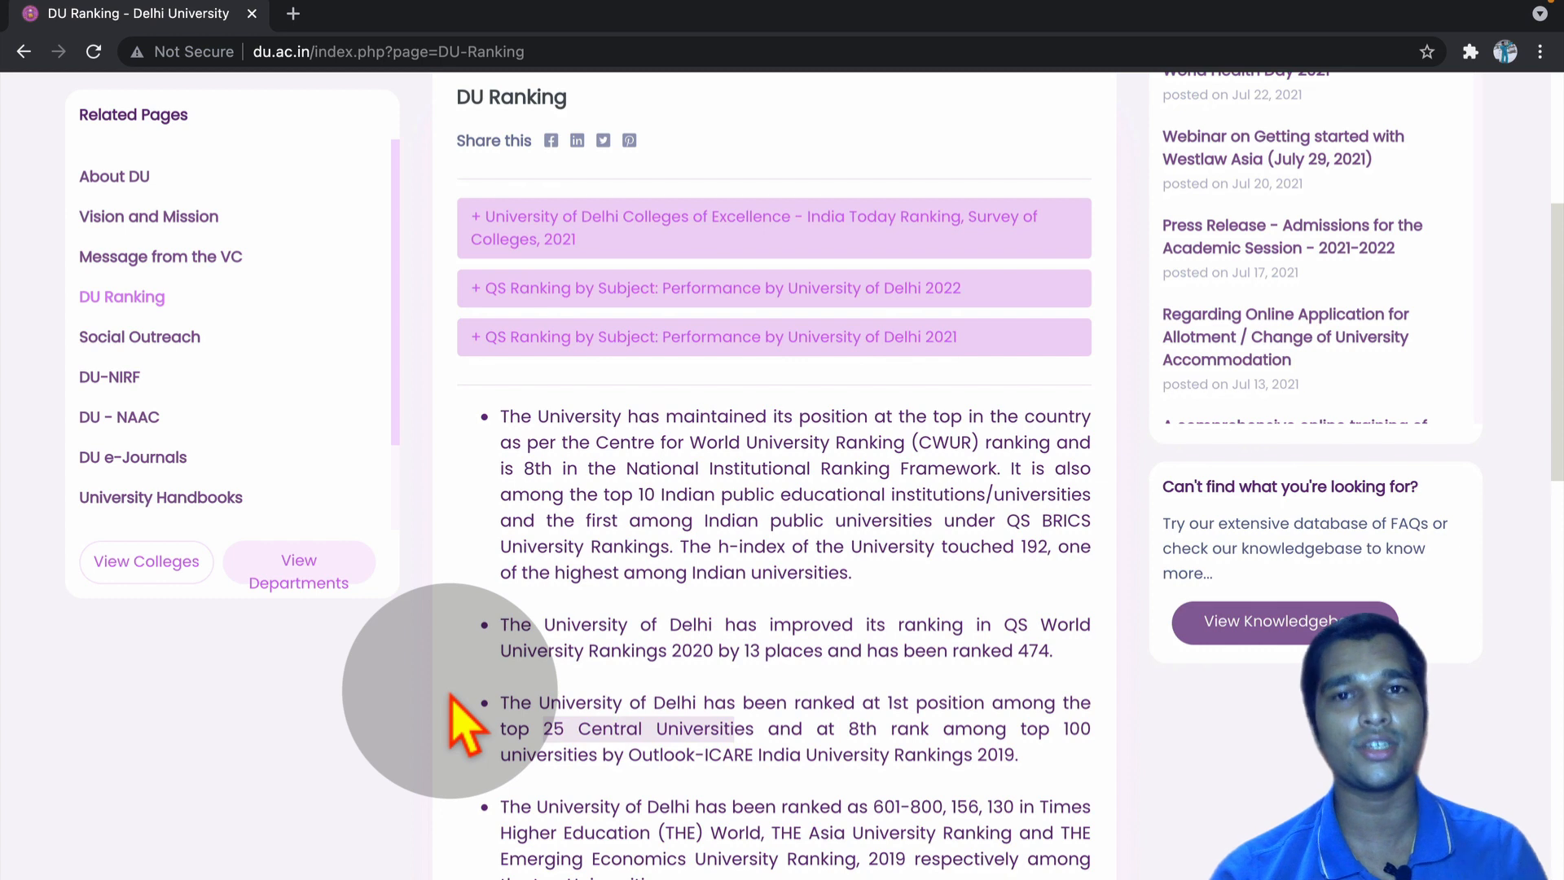
{"action": "scroll", "coordinate": [489, 639], "scroll_direction": "down", "scroll_amount": 1}
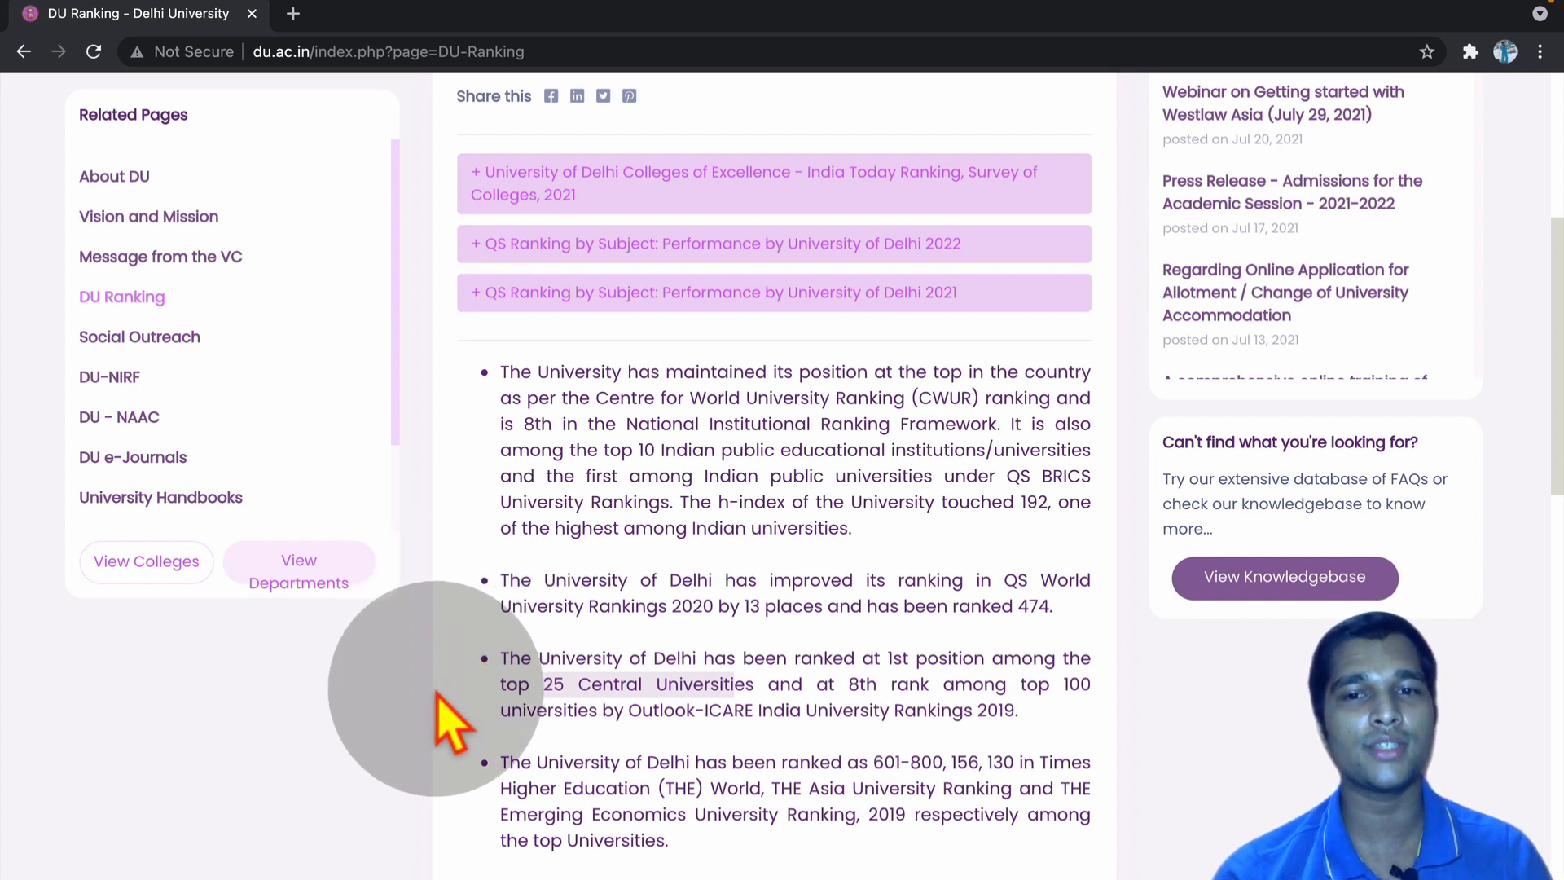
{"action": "scroll", "coordinate": [437, 694], "scroll_direction": "down", "scroll_amount": 1}
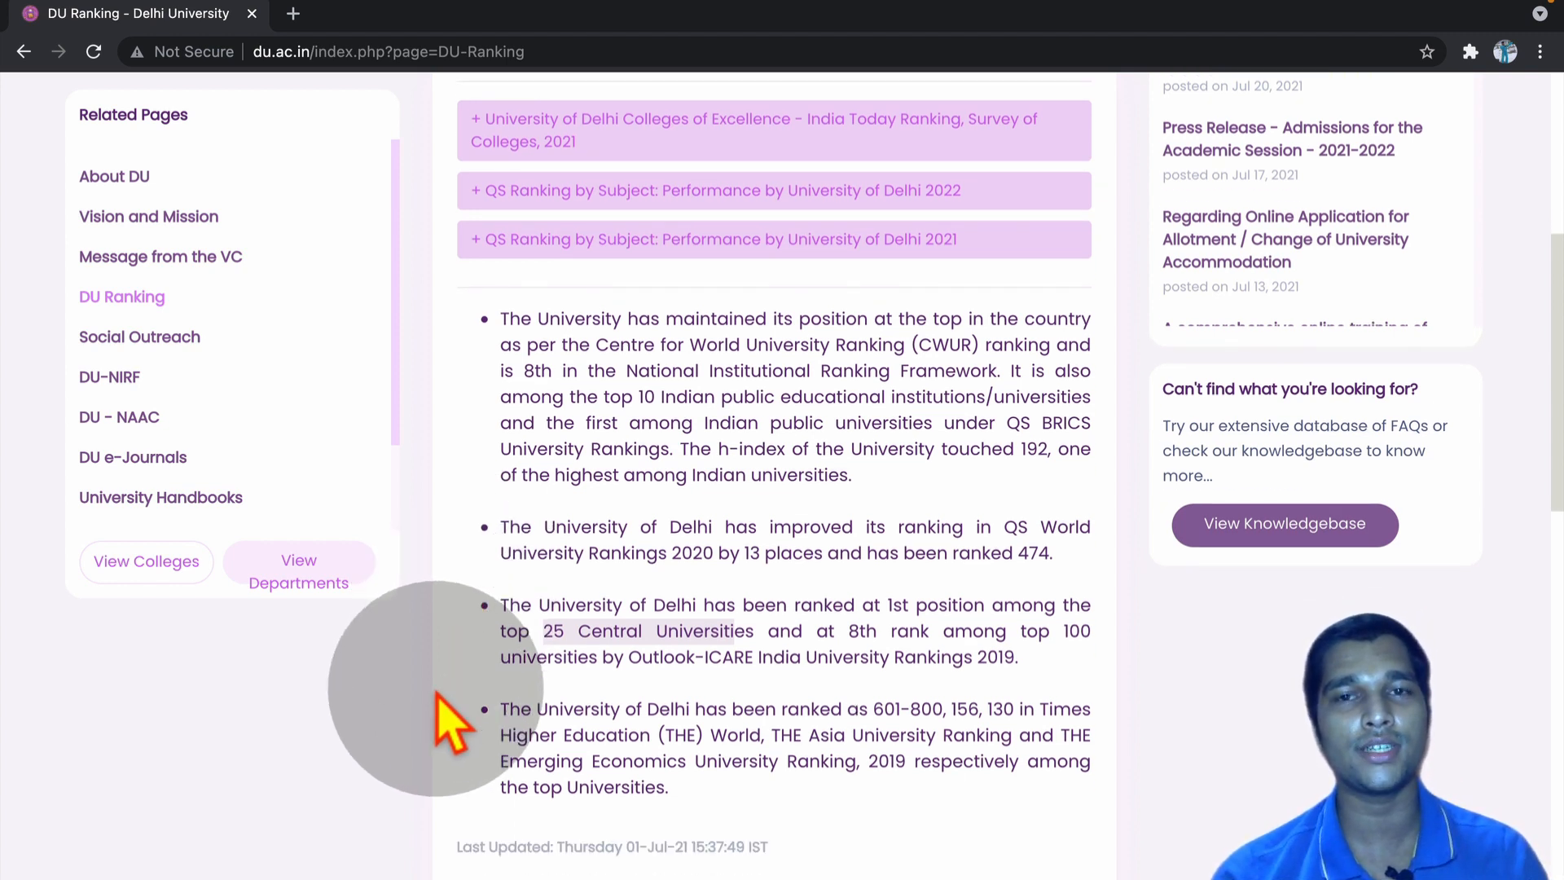
{"action": "left_click", "coordinate": [654, 576]}
{"action": "left_click_drag", "start_coordinate": [539, 605], "coordinate": [980, 604]}
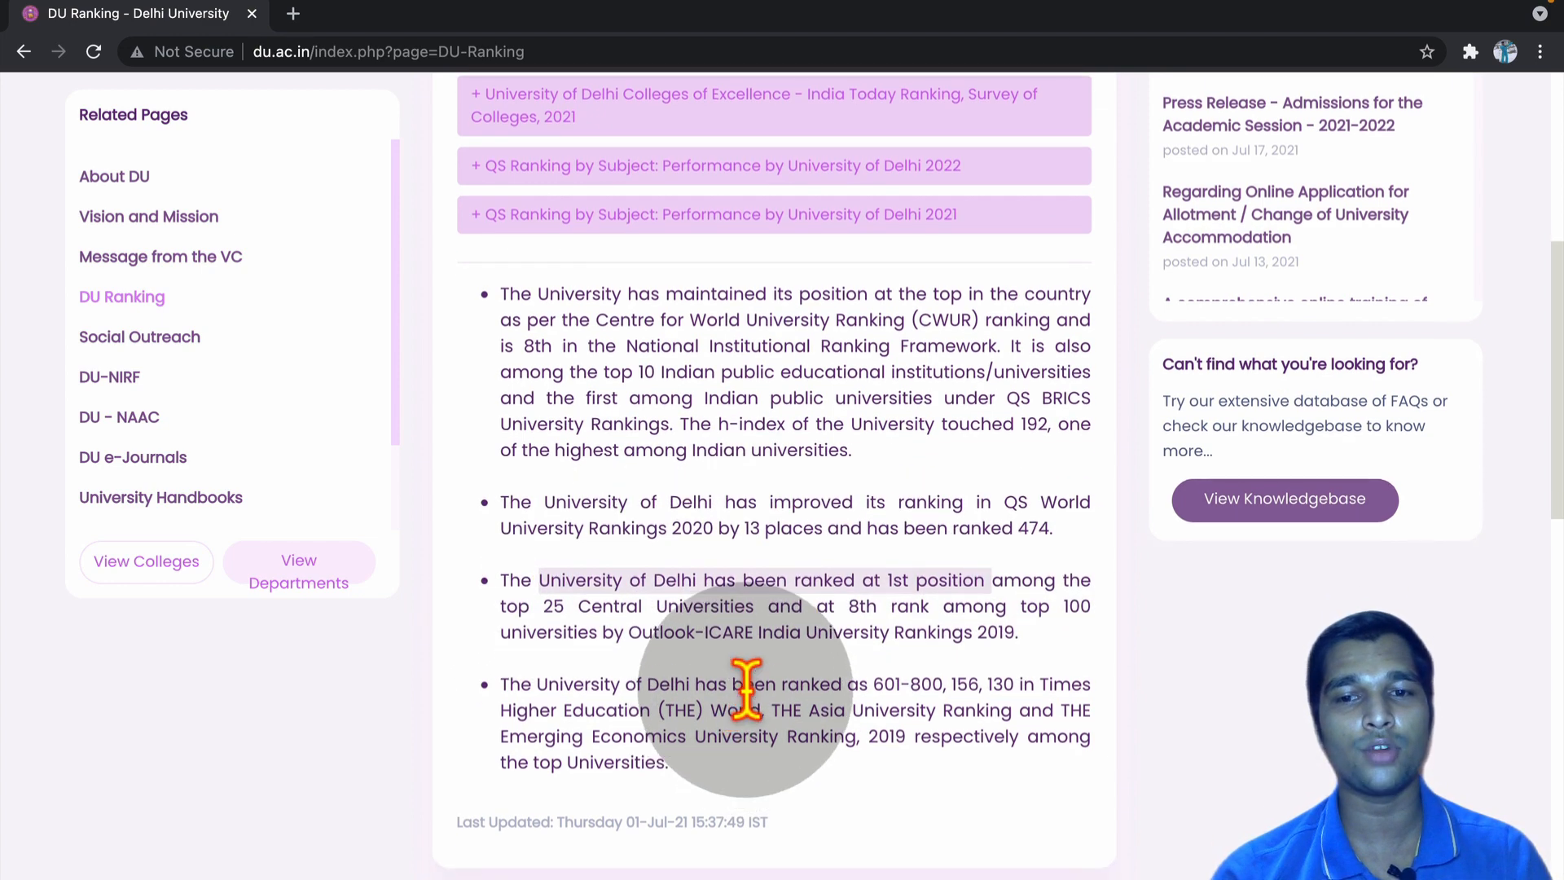
{"action": "scroll", "coordinate": [738, 692], "scroll_direction": "down", "scroll_amount": 3}
{"action": "scroll", "coordinate": [758, 725], "scroll_direction": "up", "scroll_amount": 4}
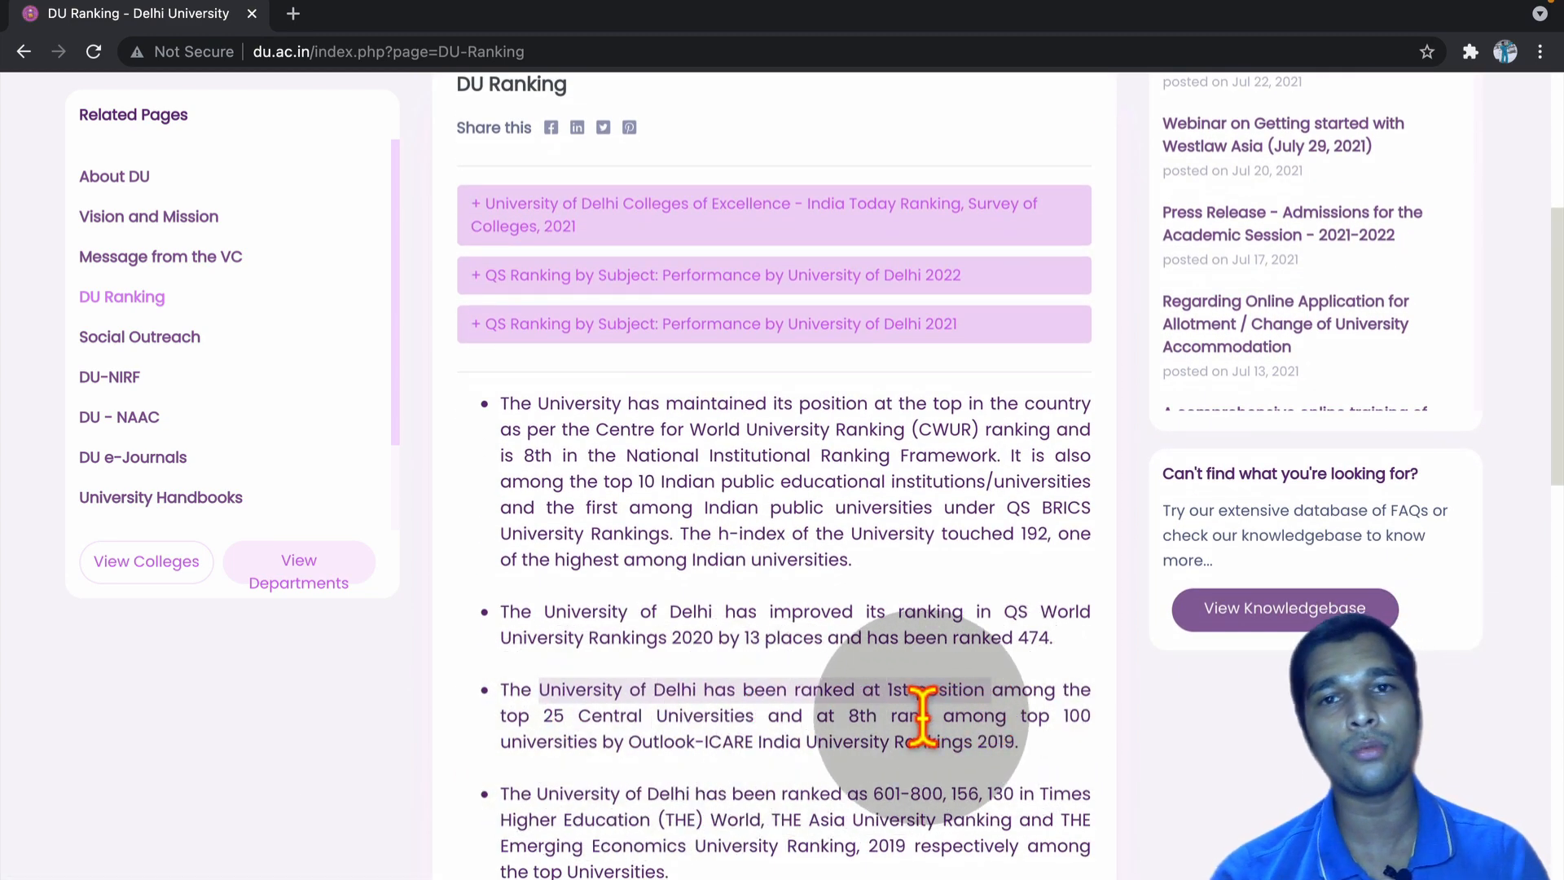
{"action": "scroll", "coordinate": [734, 815], "scroll_direction": "down", "scroll_amount": 1}
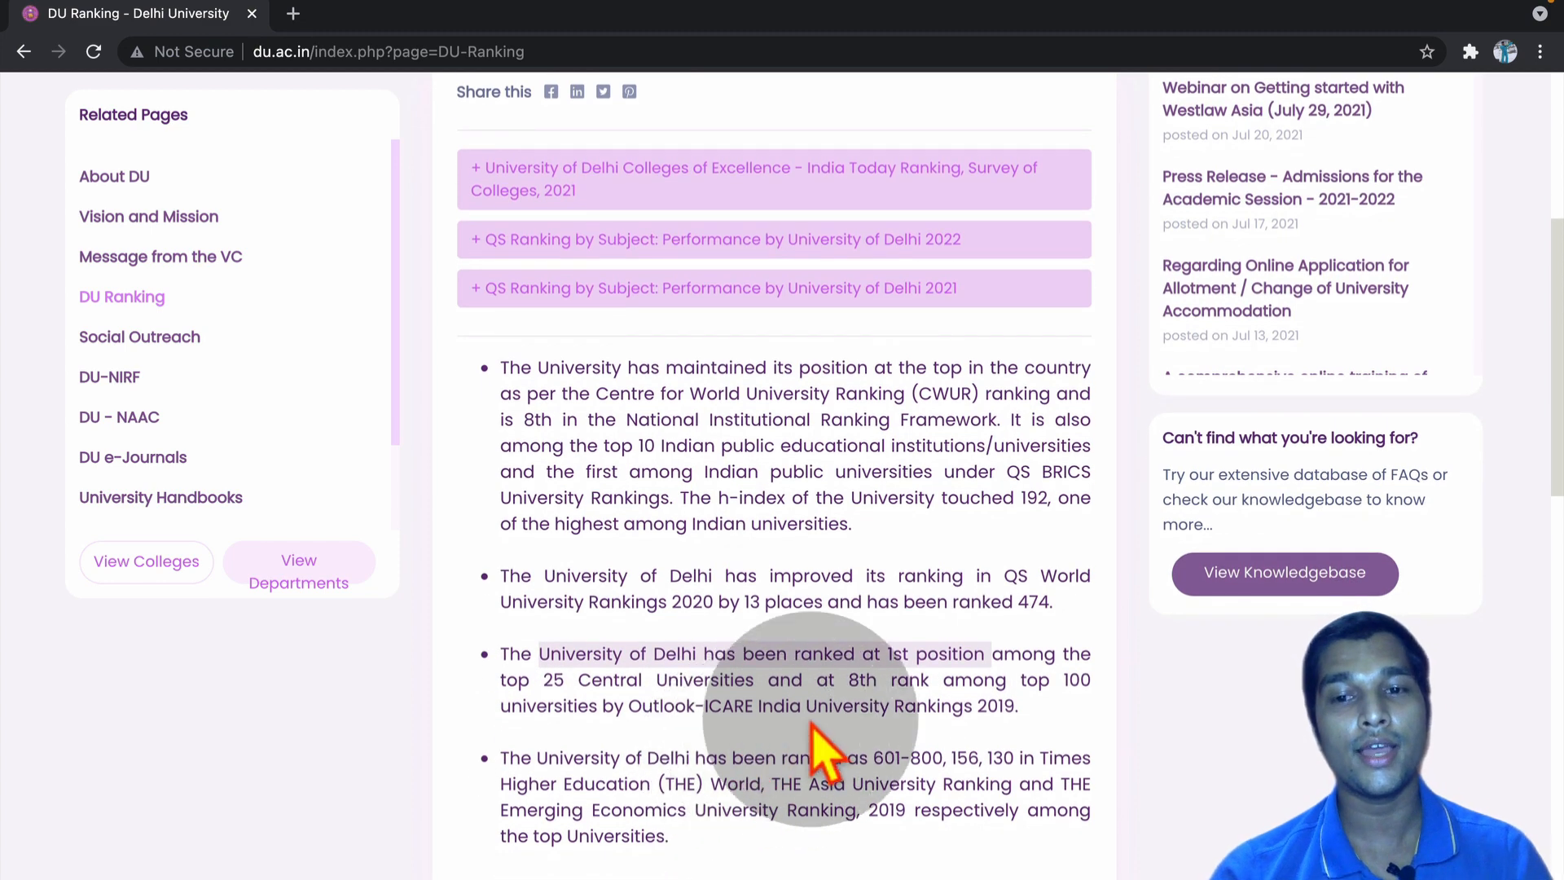
{"action": "left_click", "coordinate": [998, 579]}
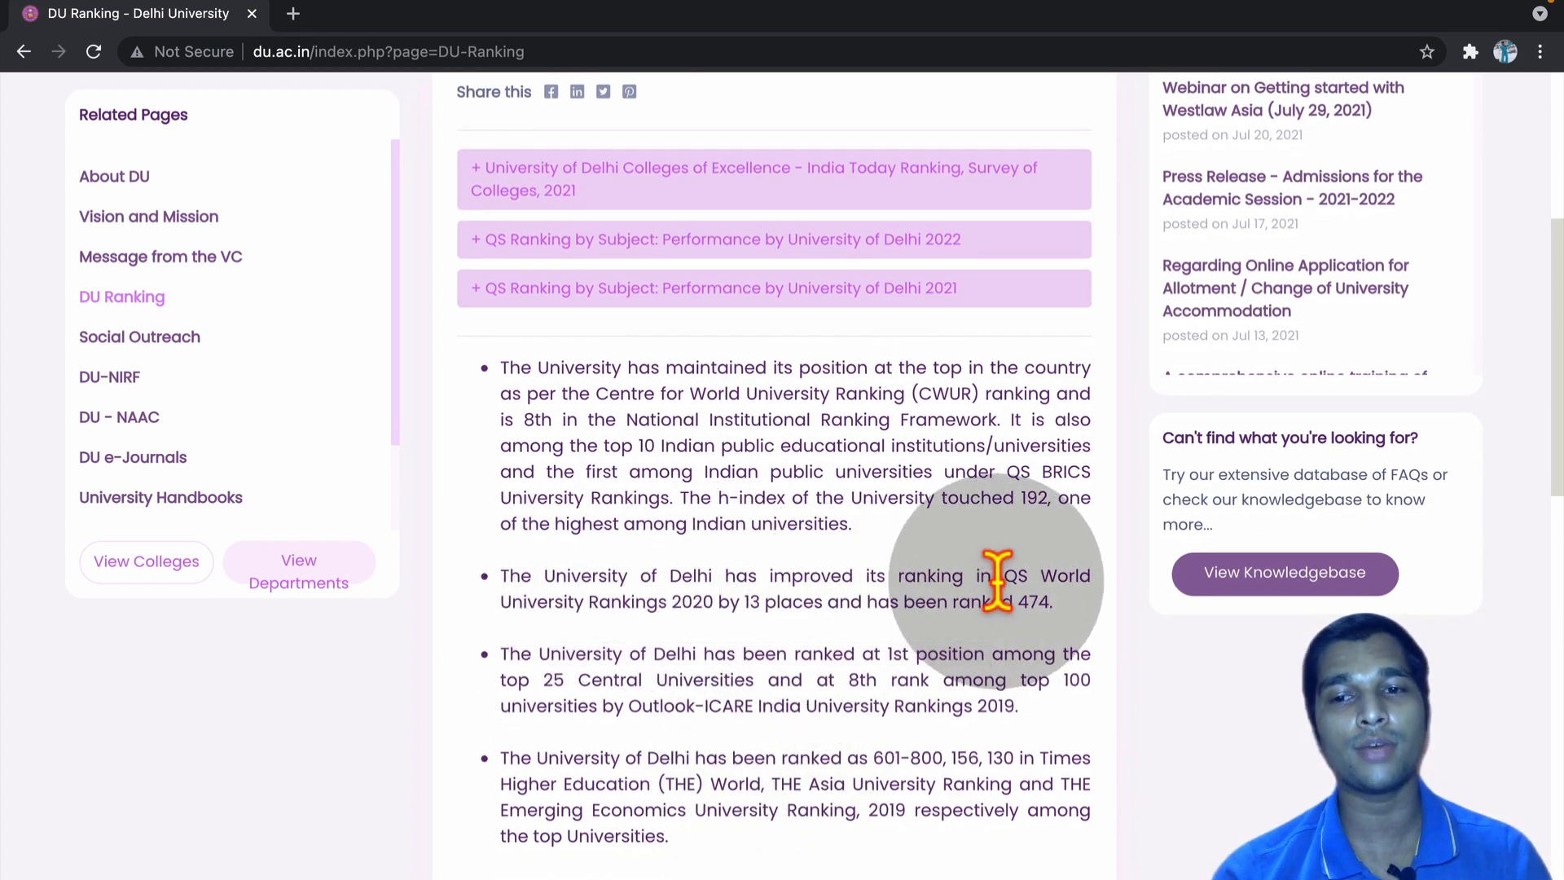
{"action": "left_click_drag", "start_coordinate": [998, 579], "coordinate": [787, 603]}
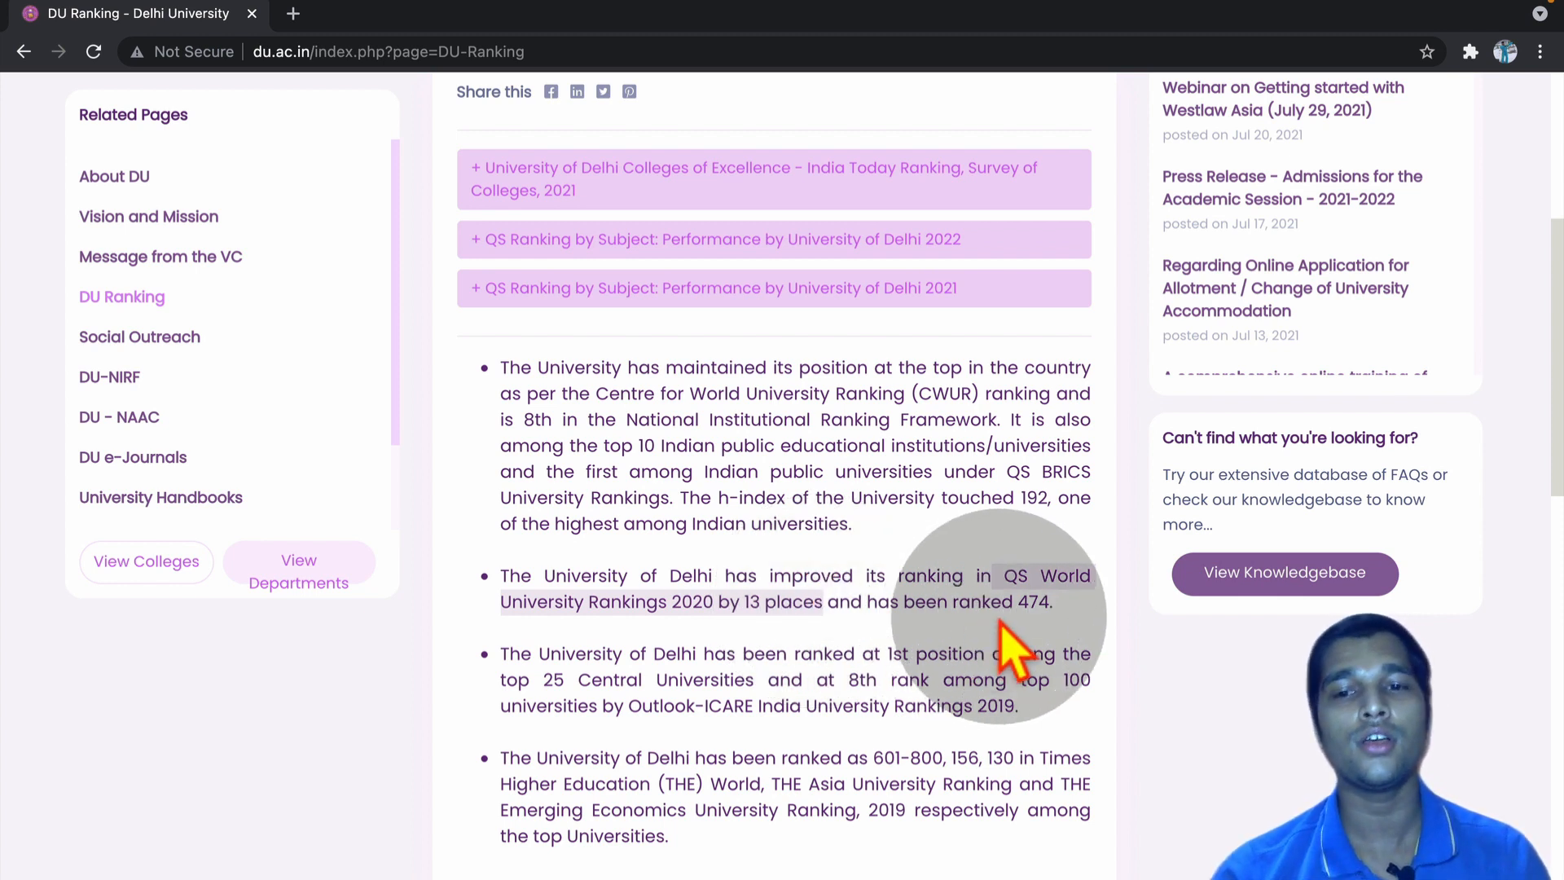
{"action": "left_click", "coordinate": [1043, 601]}
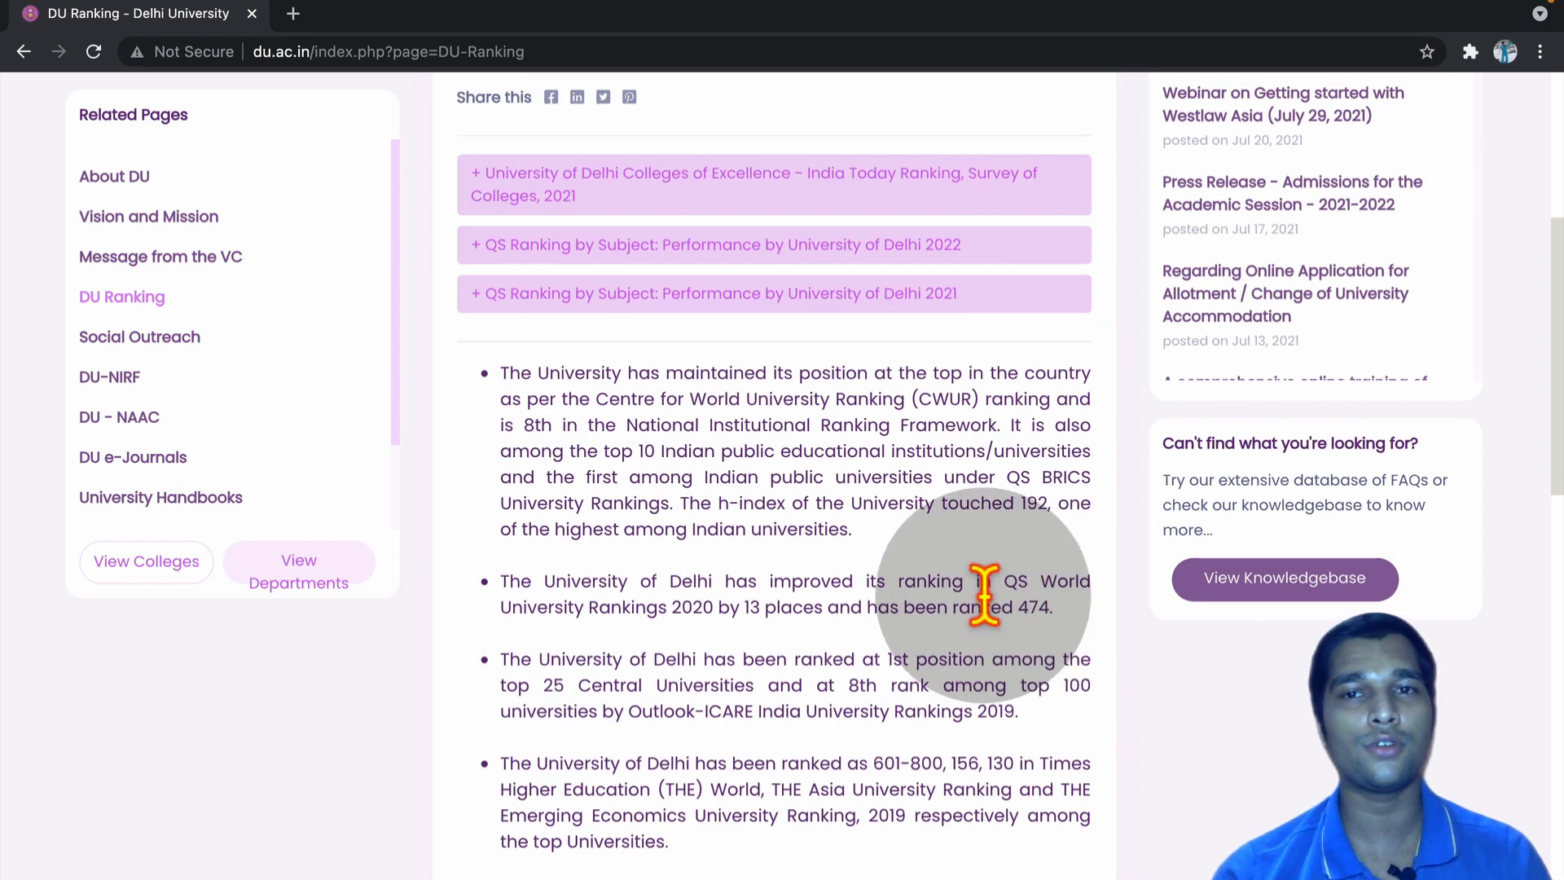
{"action": "scroll", "coordinate": [1055, 611], "scroll_direction": "up", "scroll_amount": 1}
{"action": "scroll", "coordinate": [1011, 644], "scroll_direction": "down", "scroll_amount": 3}
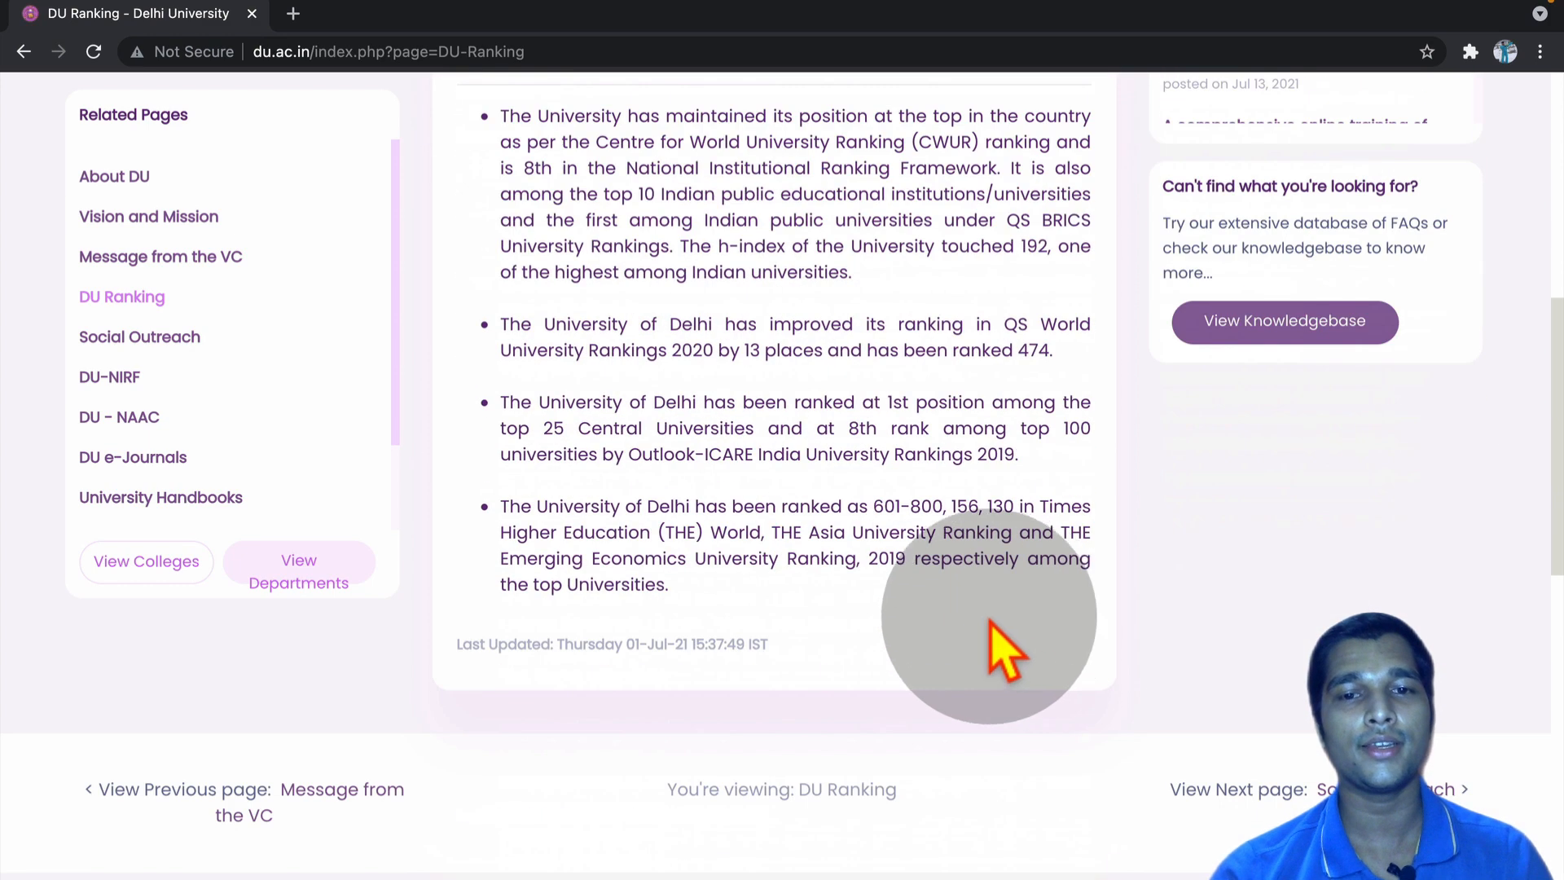
Go to the University of Delhi homepage in a new tab and open the Admissions 2021 page.
{"action": "left_click", "coordinate": [295, 18]}
{"action": "type", "text": "du.ac.in"}
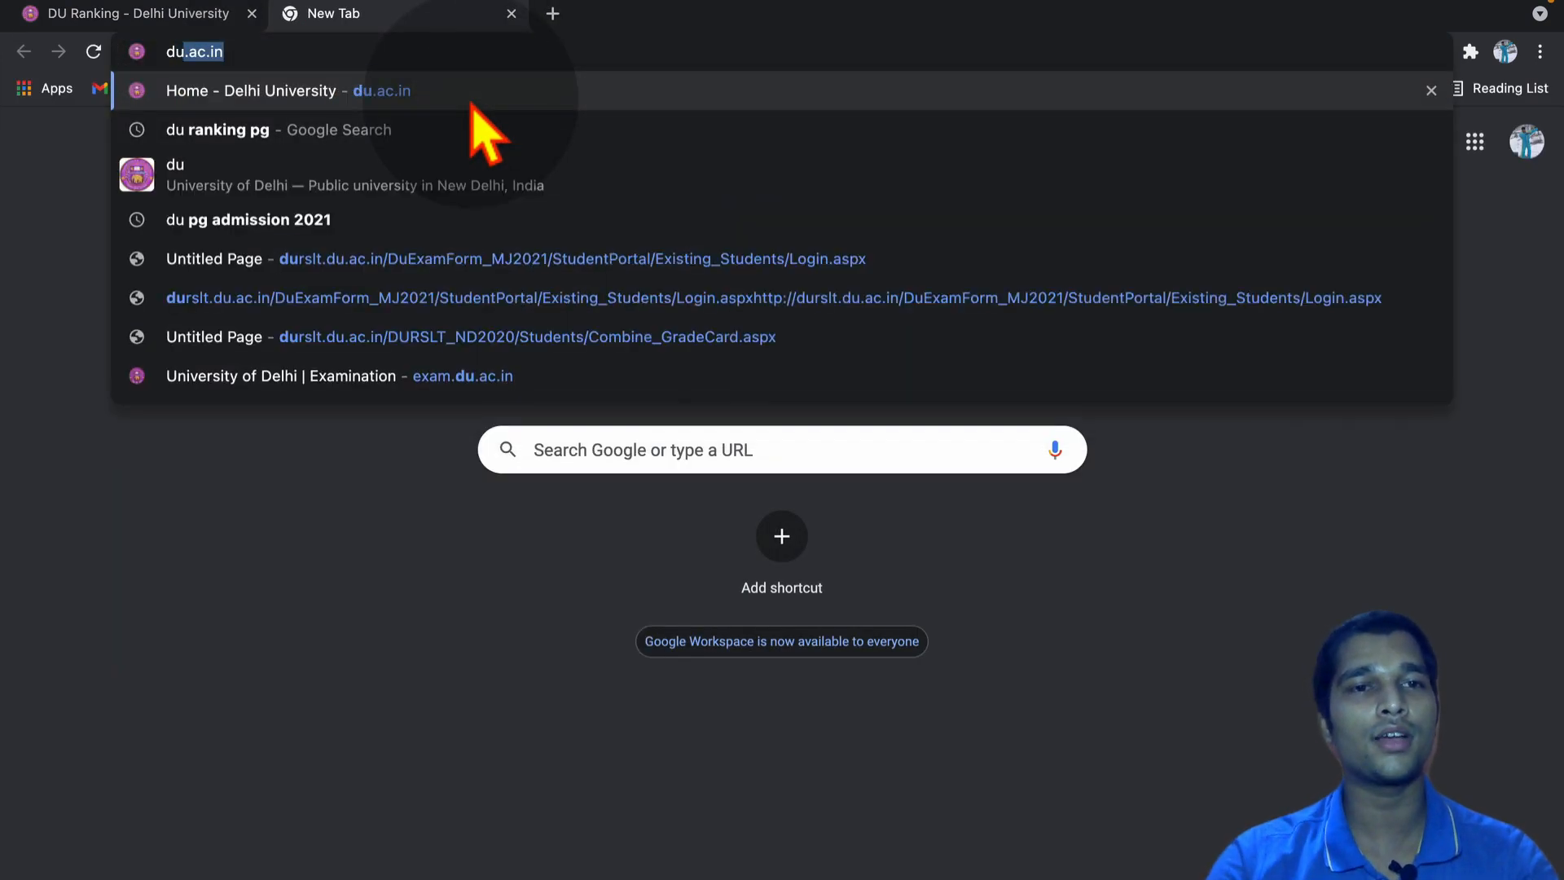
{"action": "left_click", "coordinate": [415, 90]}
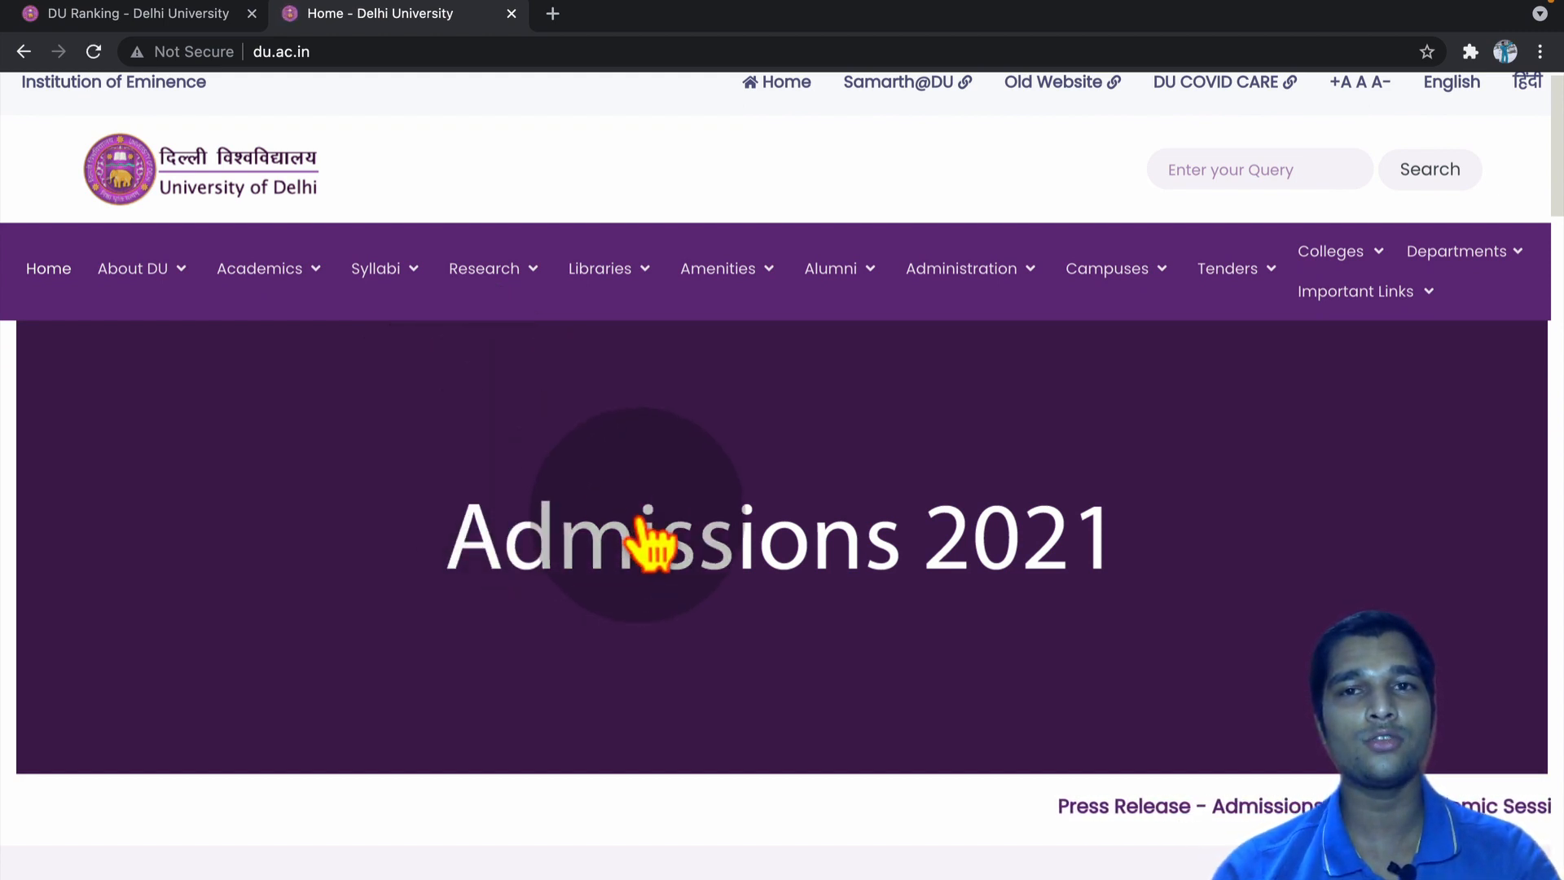
{"action": "left_click", "coordinate": [667, 552]}
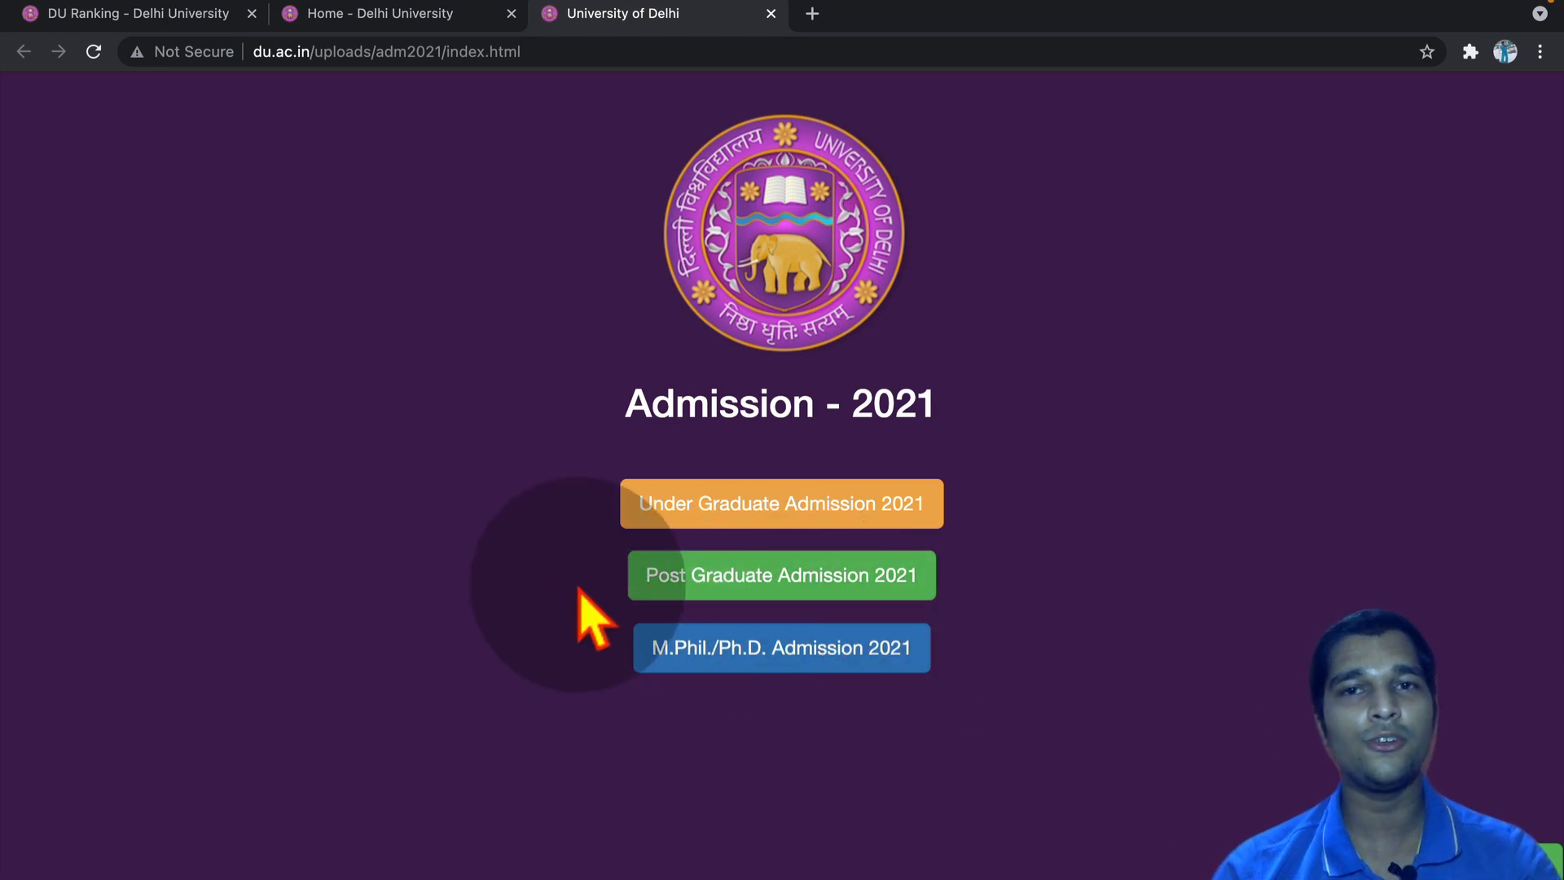
Open the Post Graduate Admission 2021 portal, then its PG Bulletin of Information PDF.
{"action": "left_click", "coordinate": [717, 585]}
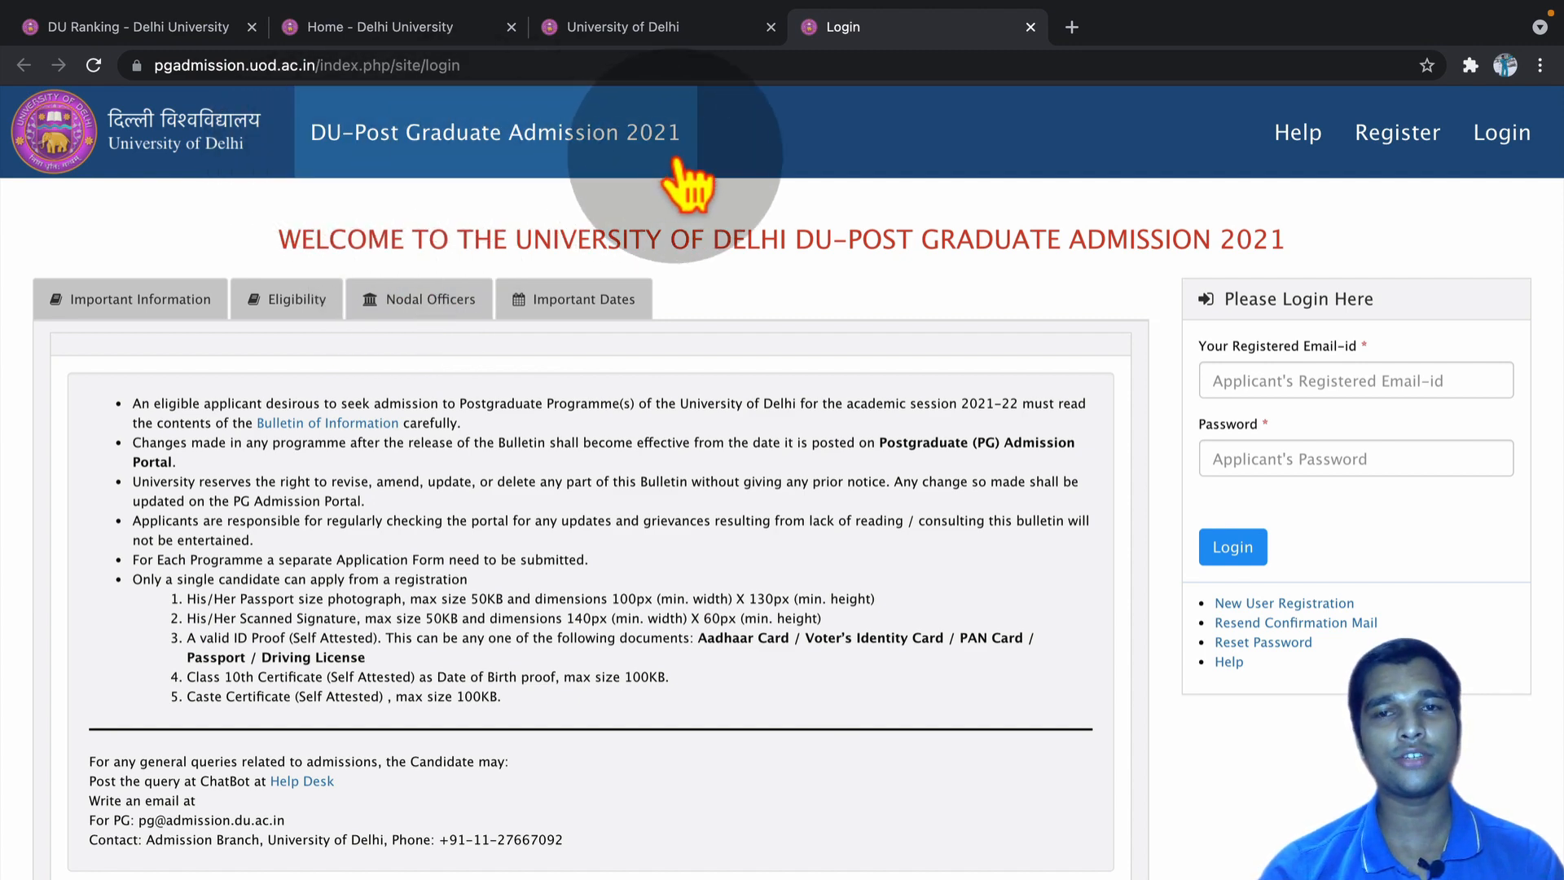
{"action": "scroll", "coordinate": [389, 391], "scroll_direction": "down", "scroll_amount": 1}
{"action": "scroll", "coordinate": [210, 355], "scroll_direction": "up", "scroll_amount": 1}
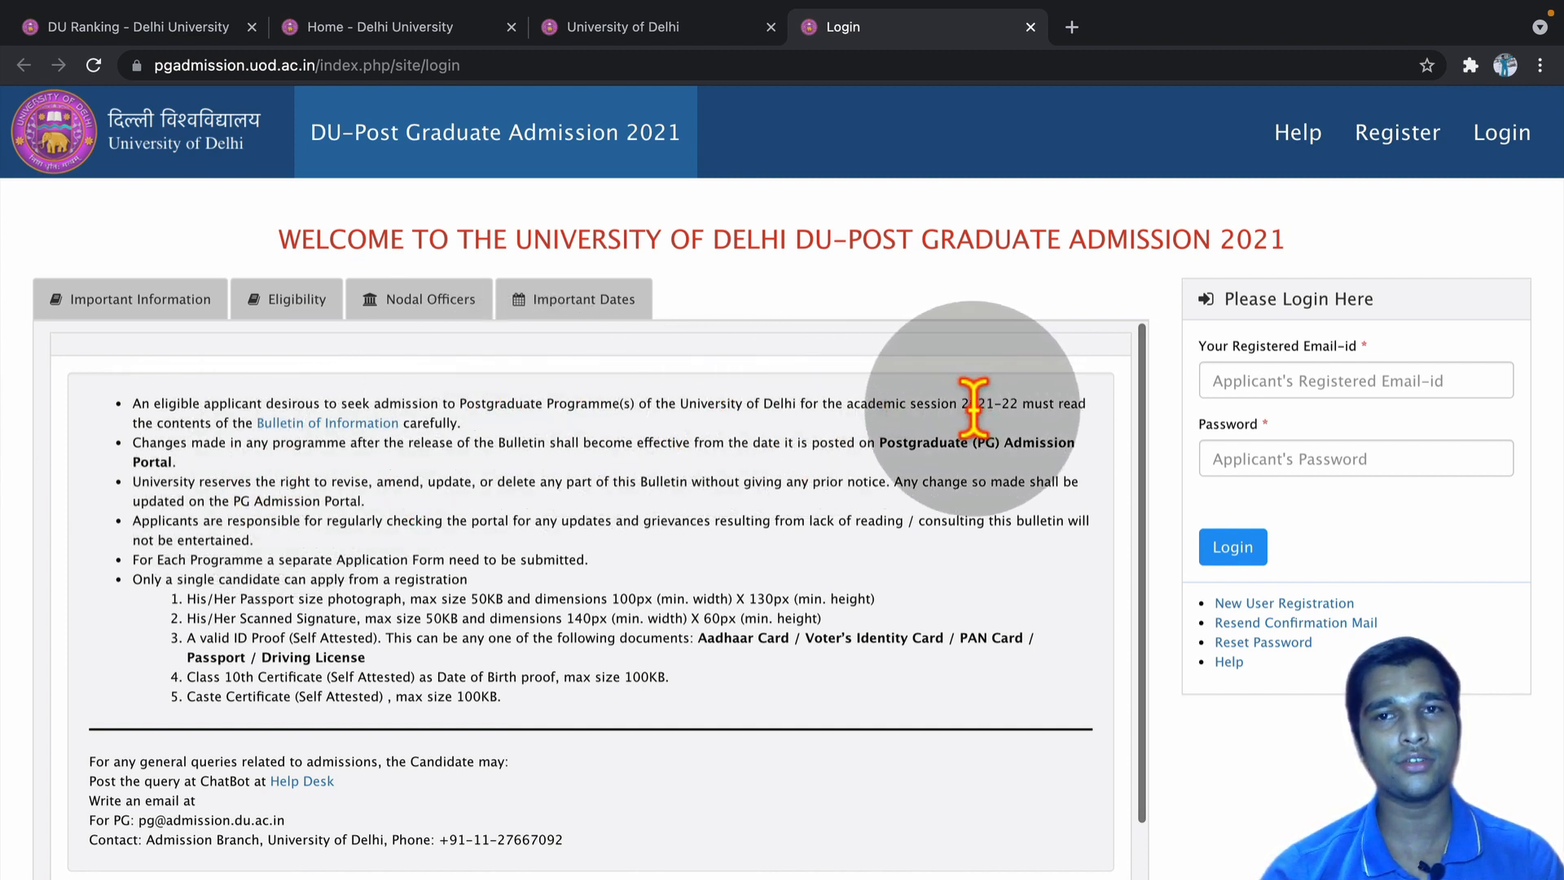
{"action": "left_click", "coordinate": [330, 423]}
Scroll the PG Bulletin 2021-22 to its Table of Content on page 4, then return to the login tab.
{"action": "scroll", "coordinate": [872, 450], "scroll_direction": "down", "scroll_amount": 10}
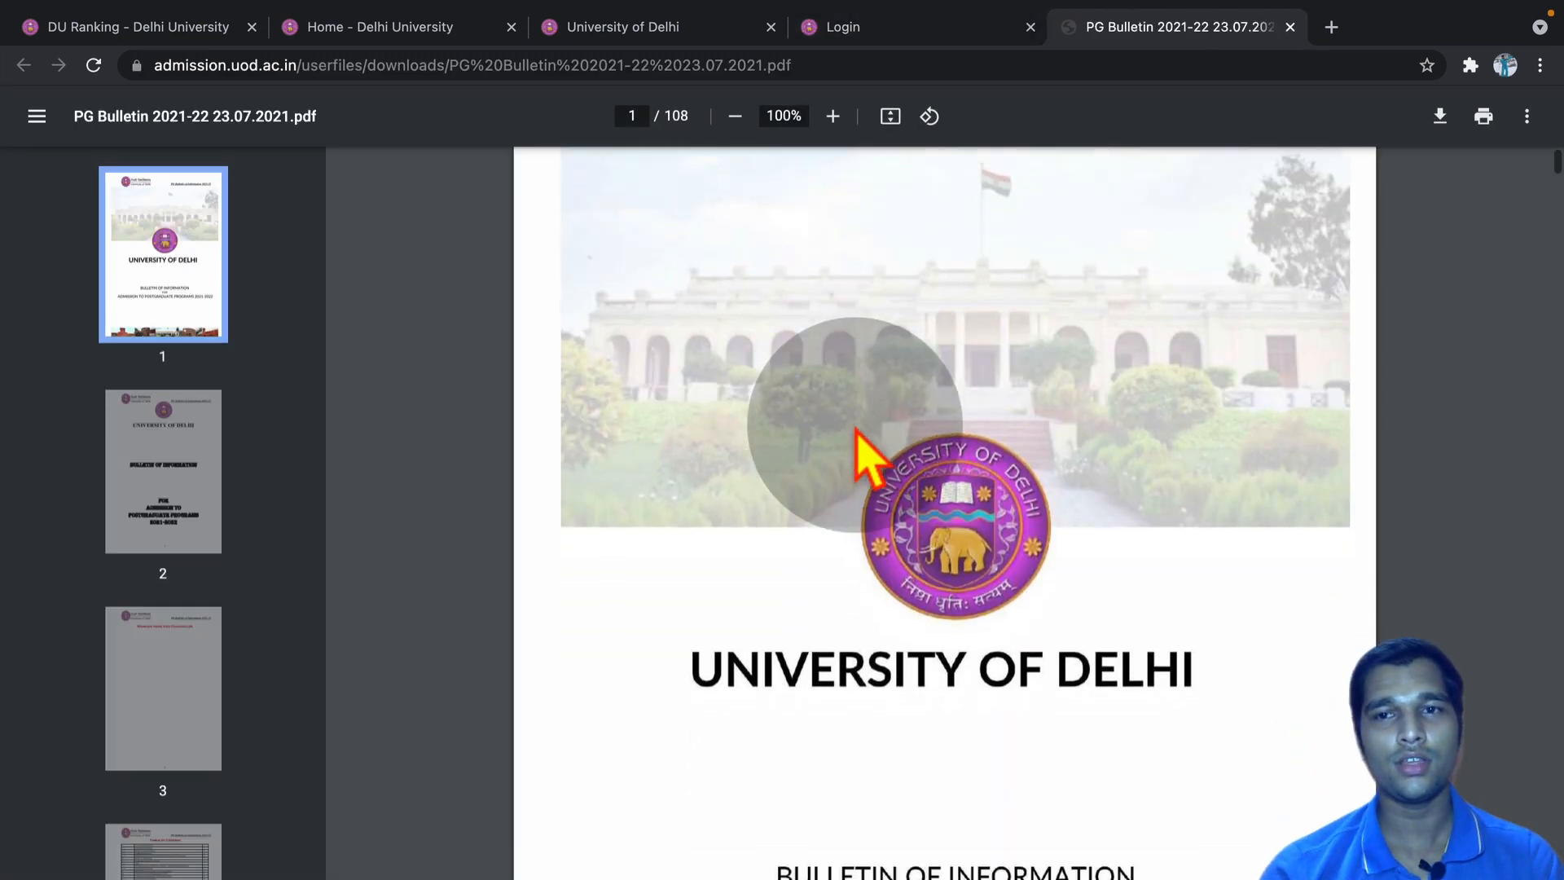
{"action": "scroll", "coordinate": [871, 449], "scroll_direction": "down", "scroll_amount": 12}
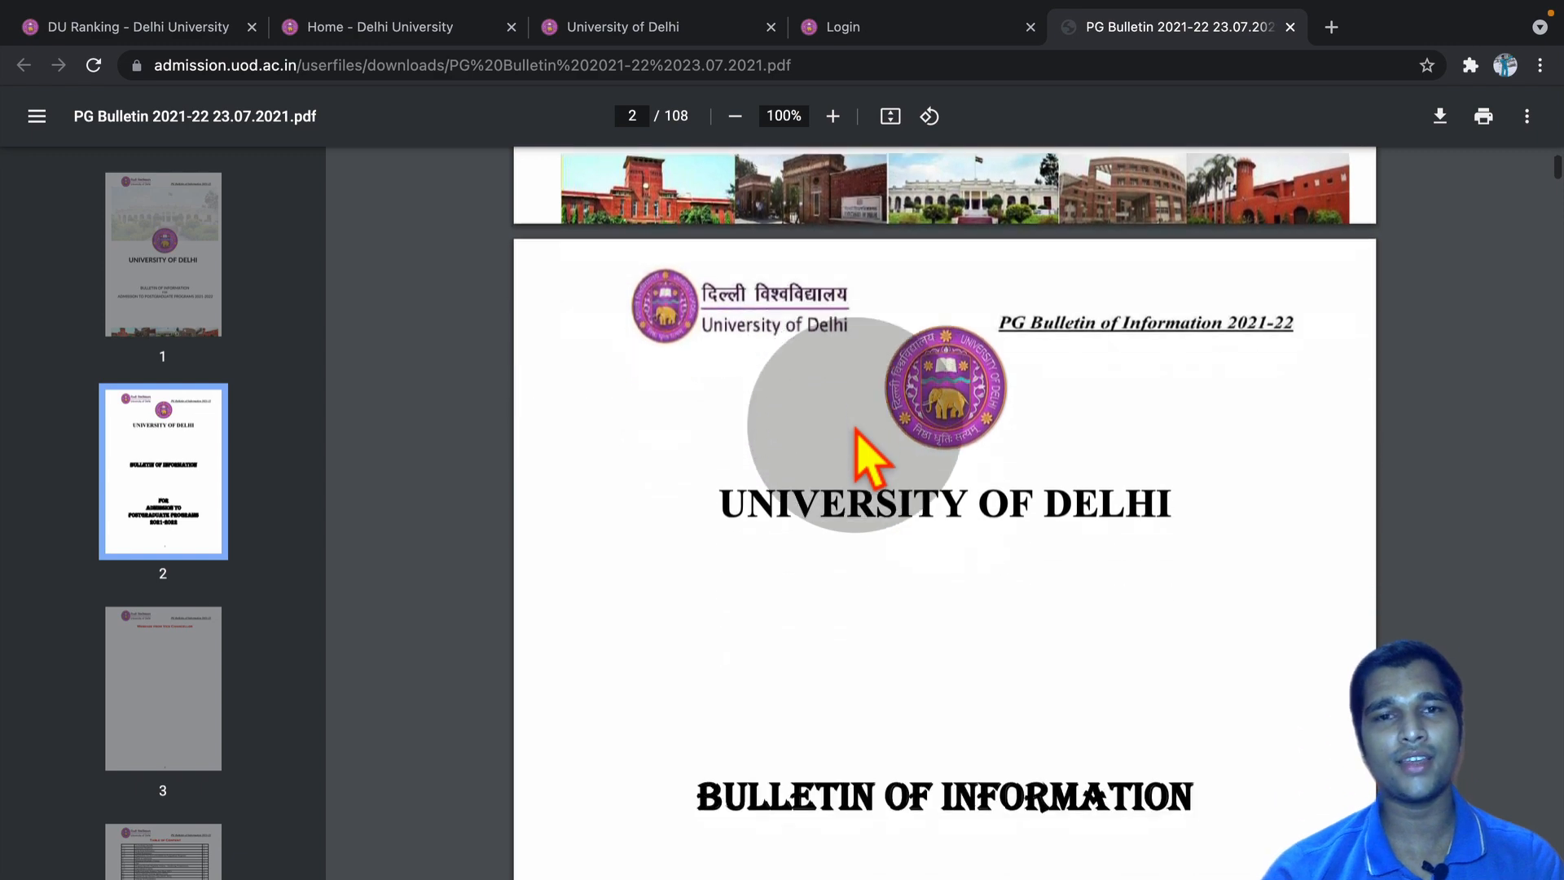
{"action": "scroll", "coordinate": [871, 460], "scroll_direction": "down", "scroll_amount": 12}
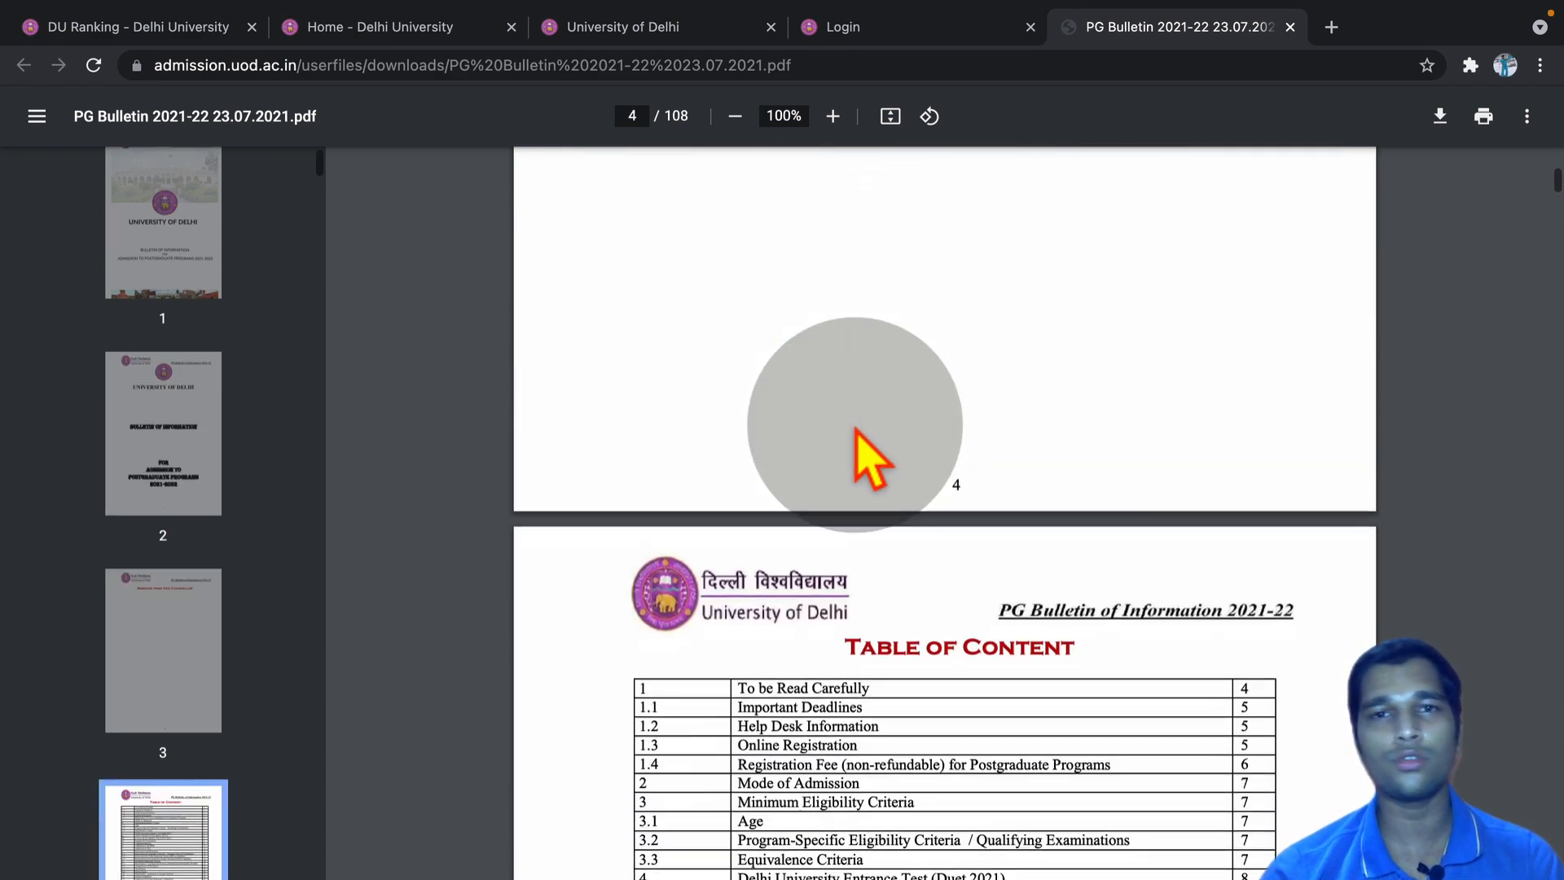
{"action": "scroll", "coordinate": [870, 458], "scroll_direction": "down", "scroll_amount": 3}
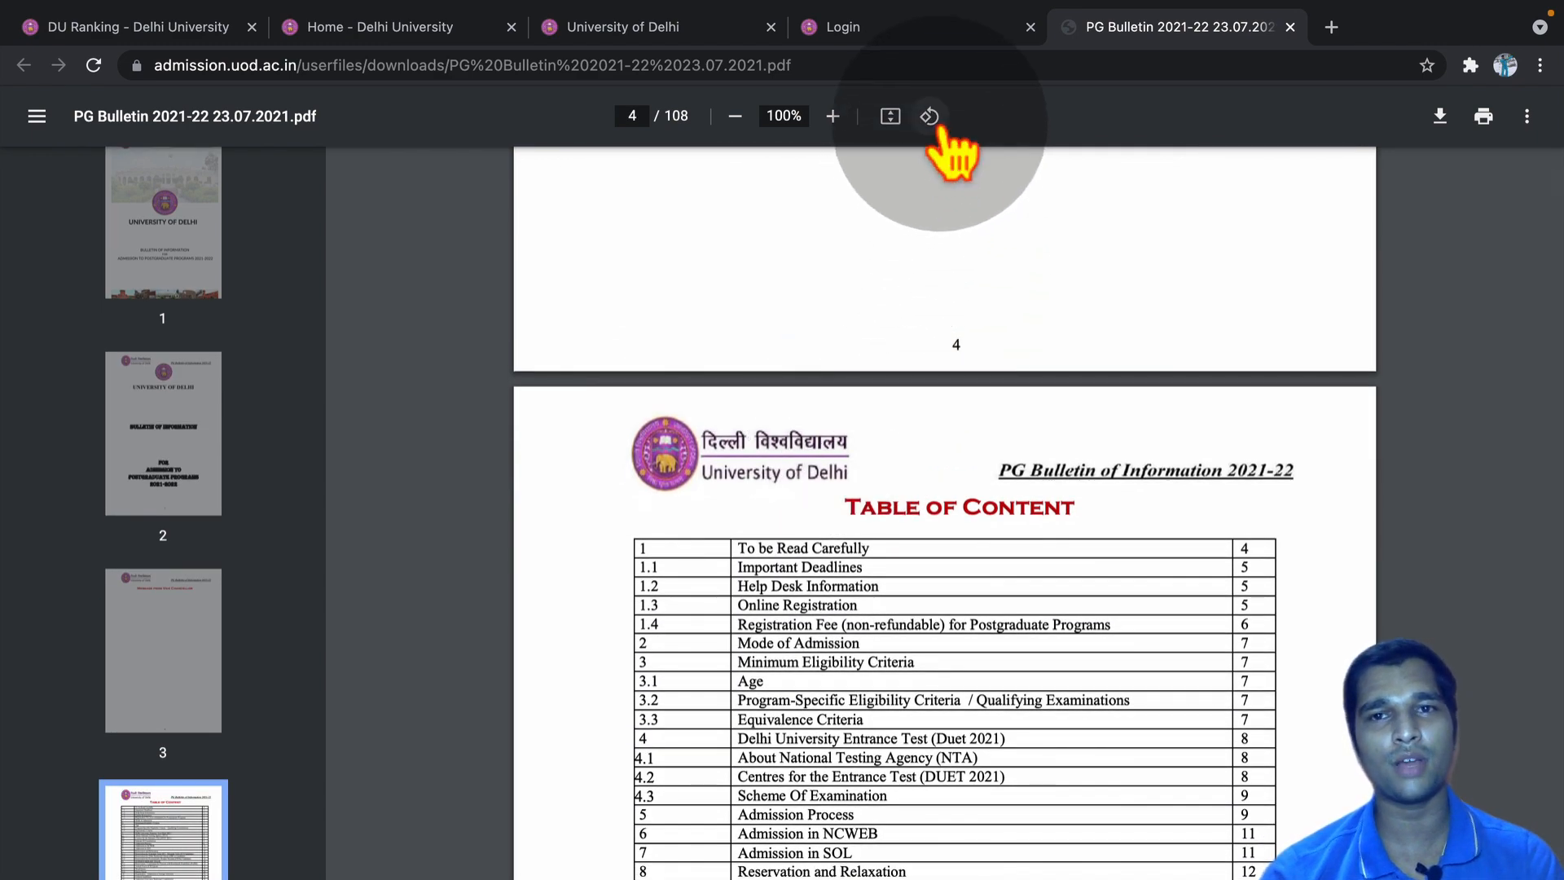
{"action": "left_click", "coordinate": [905, 29]}
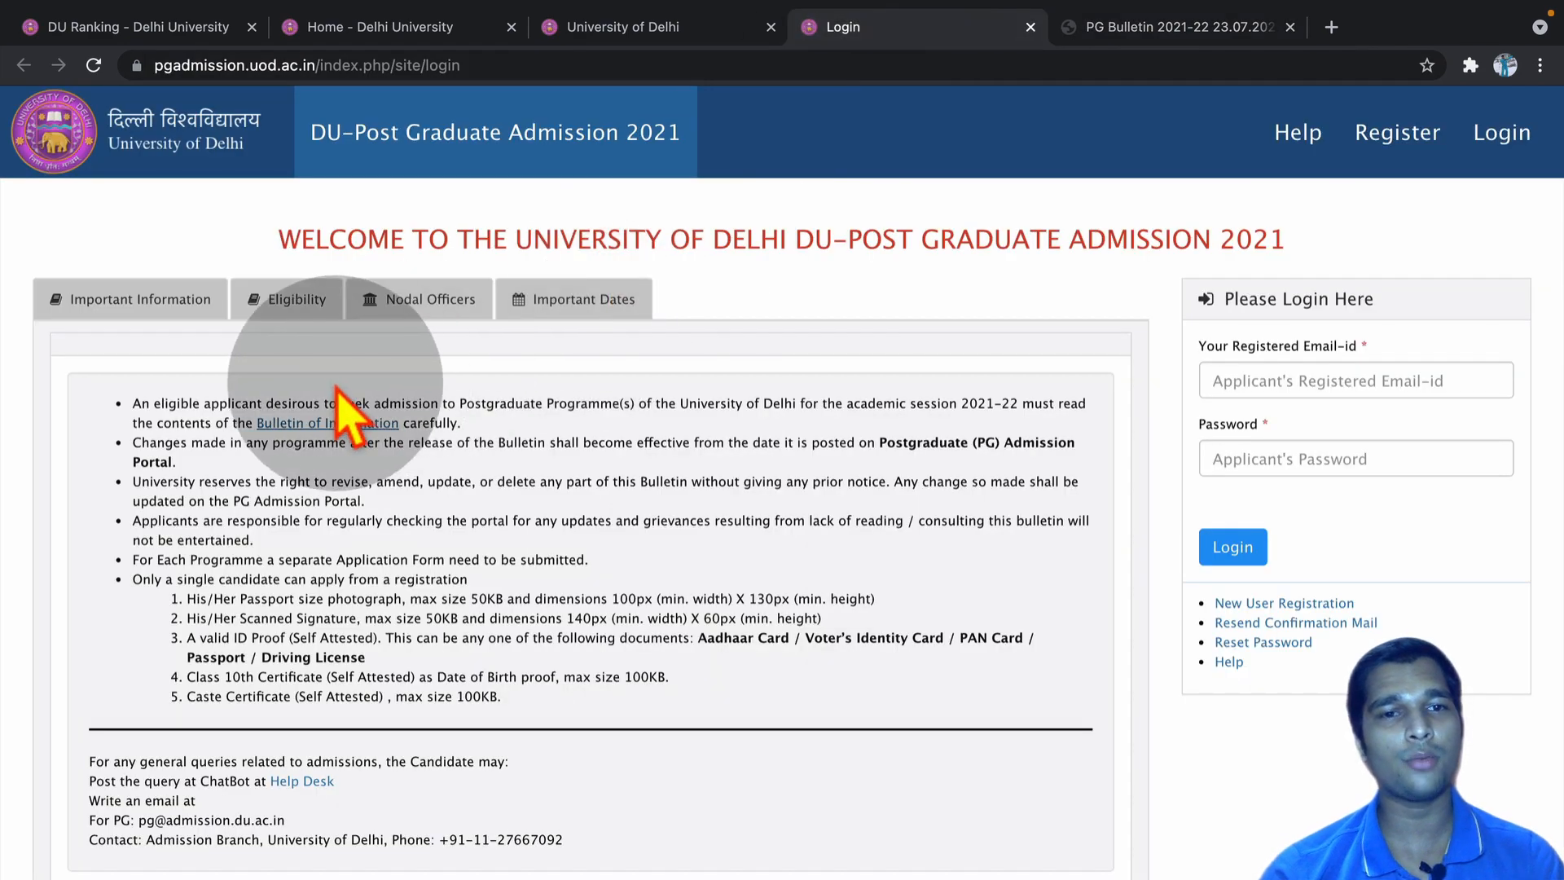
Read the Important Information notes on bulletin, document sizes and fees, then show the Eligibility section.
{"action": "scroll", "coordinate": [216, 505], "scroll_direction": "down", "scroll_amount": 6}
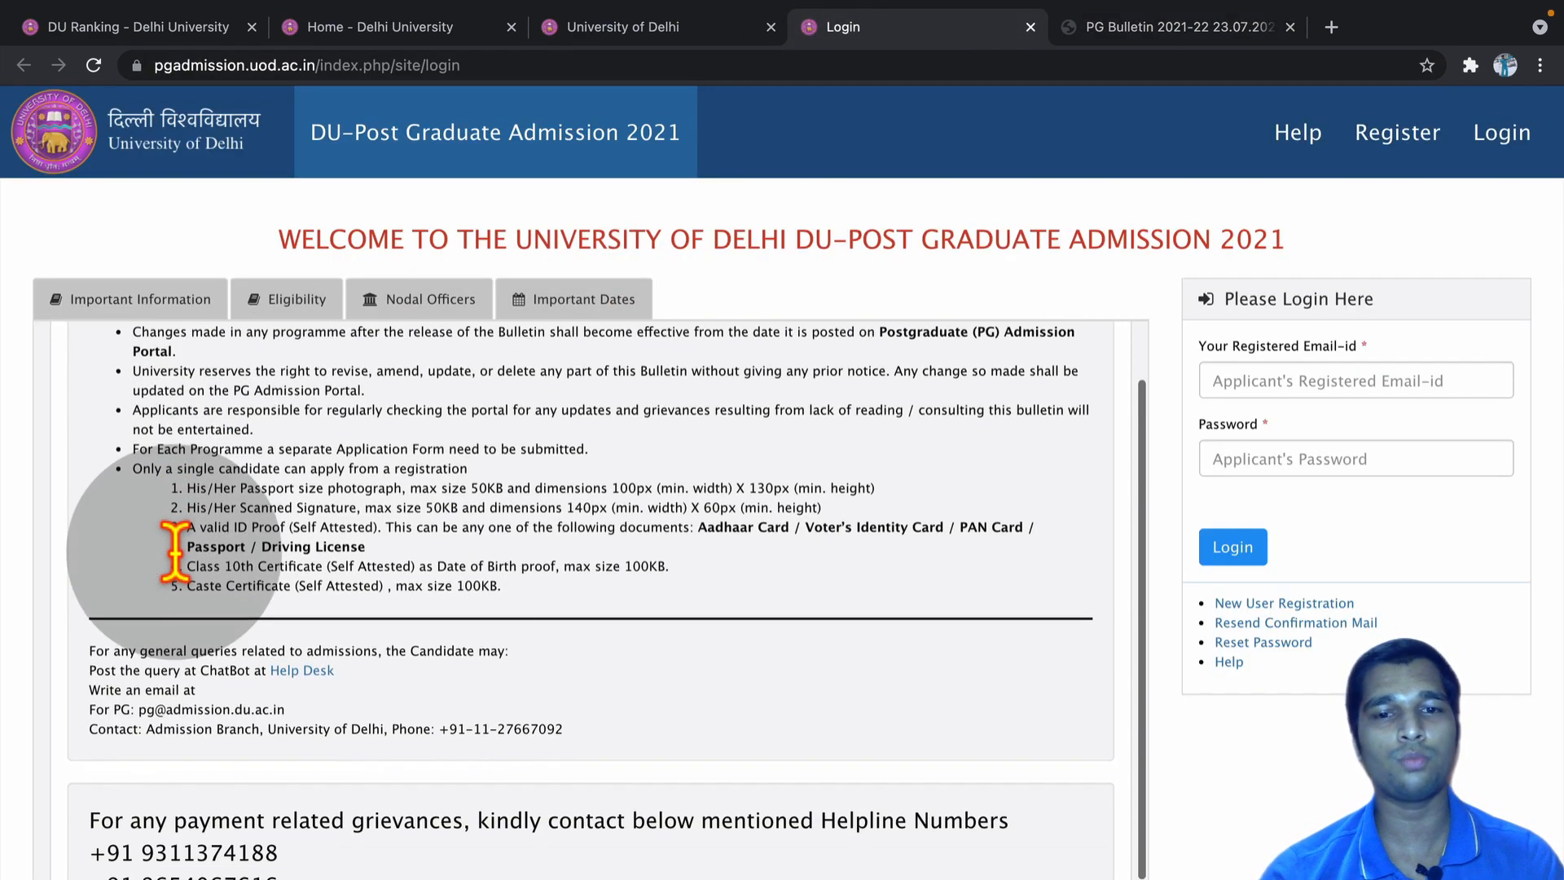
{"action": "scroll", "coordinate": [179, 578], "scroll_direction": "up", "scroll_amount": 4}
{"action": "scroll", "coordinate": [179, 579], "scroll_direction": "up", "scroll_amount": 2}
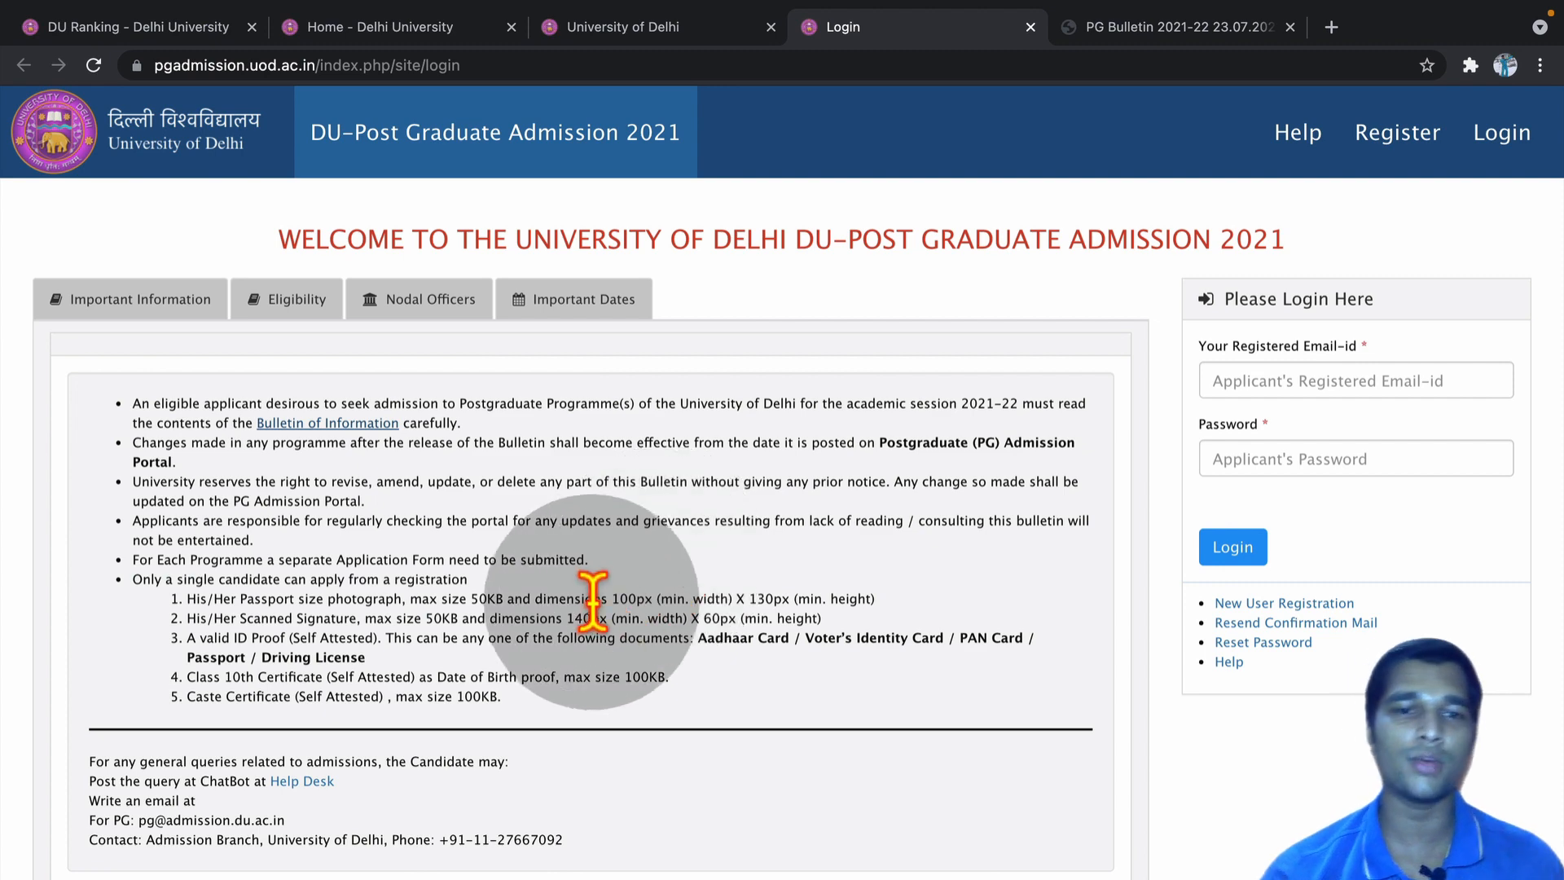
{"action": "scroll", "coordinate": [592, 601], "scroll_direction": "down", "scroll_amount": 2}
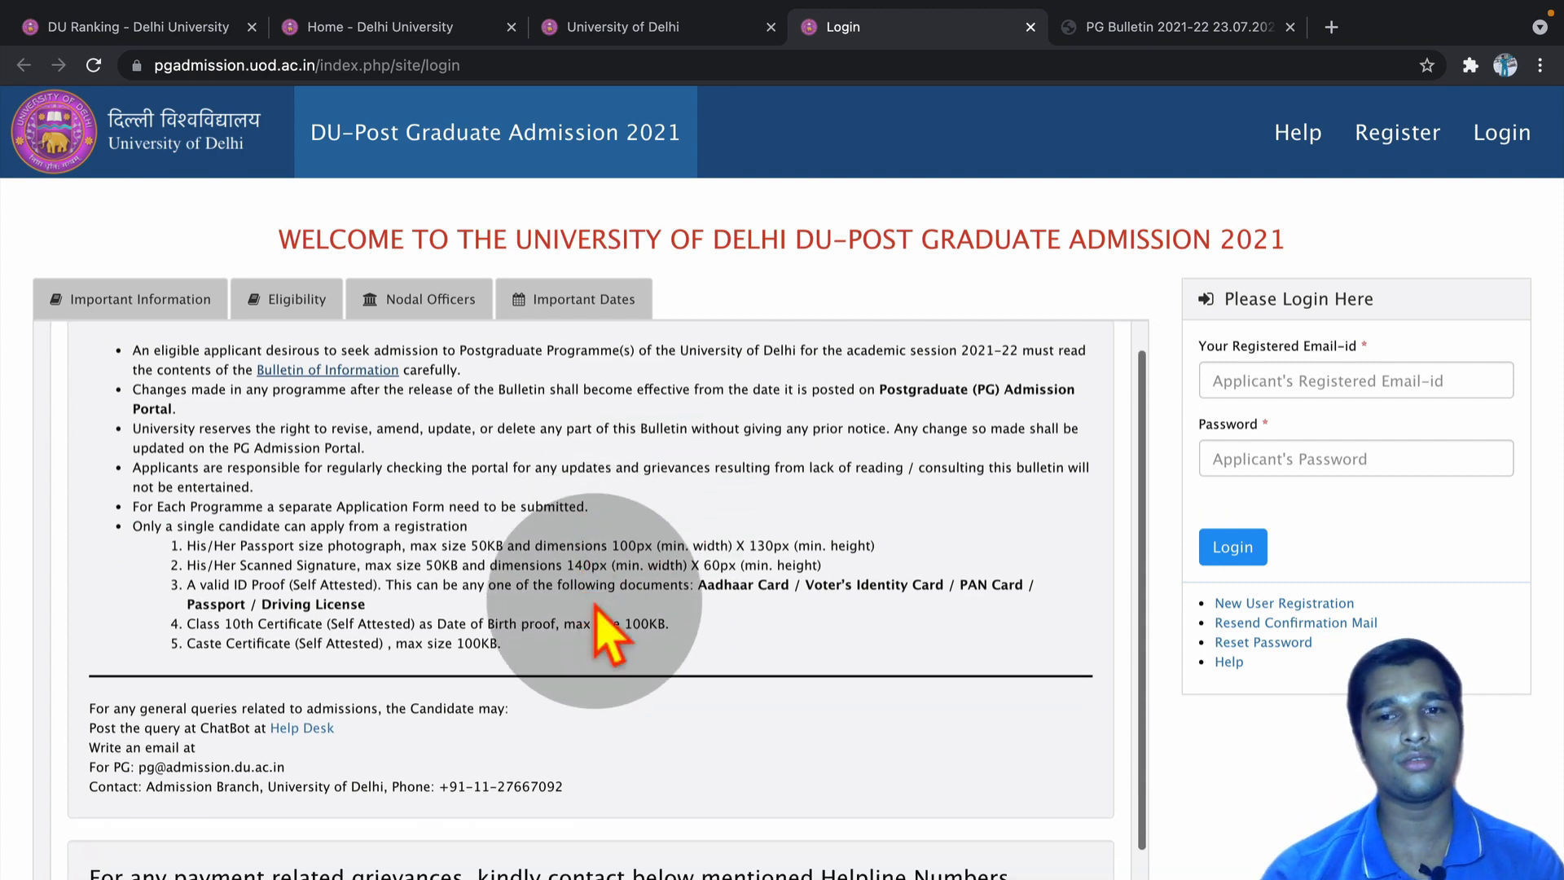
{"action": "scroll", "coordinate": [726, 578], "scroll_direction": "down", "scroll_amount": 1}
{"action": "scroll", "coordinate": [454, 514], "scroll_direction": "down", "scroll_amount": 4}
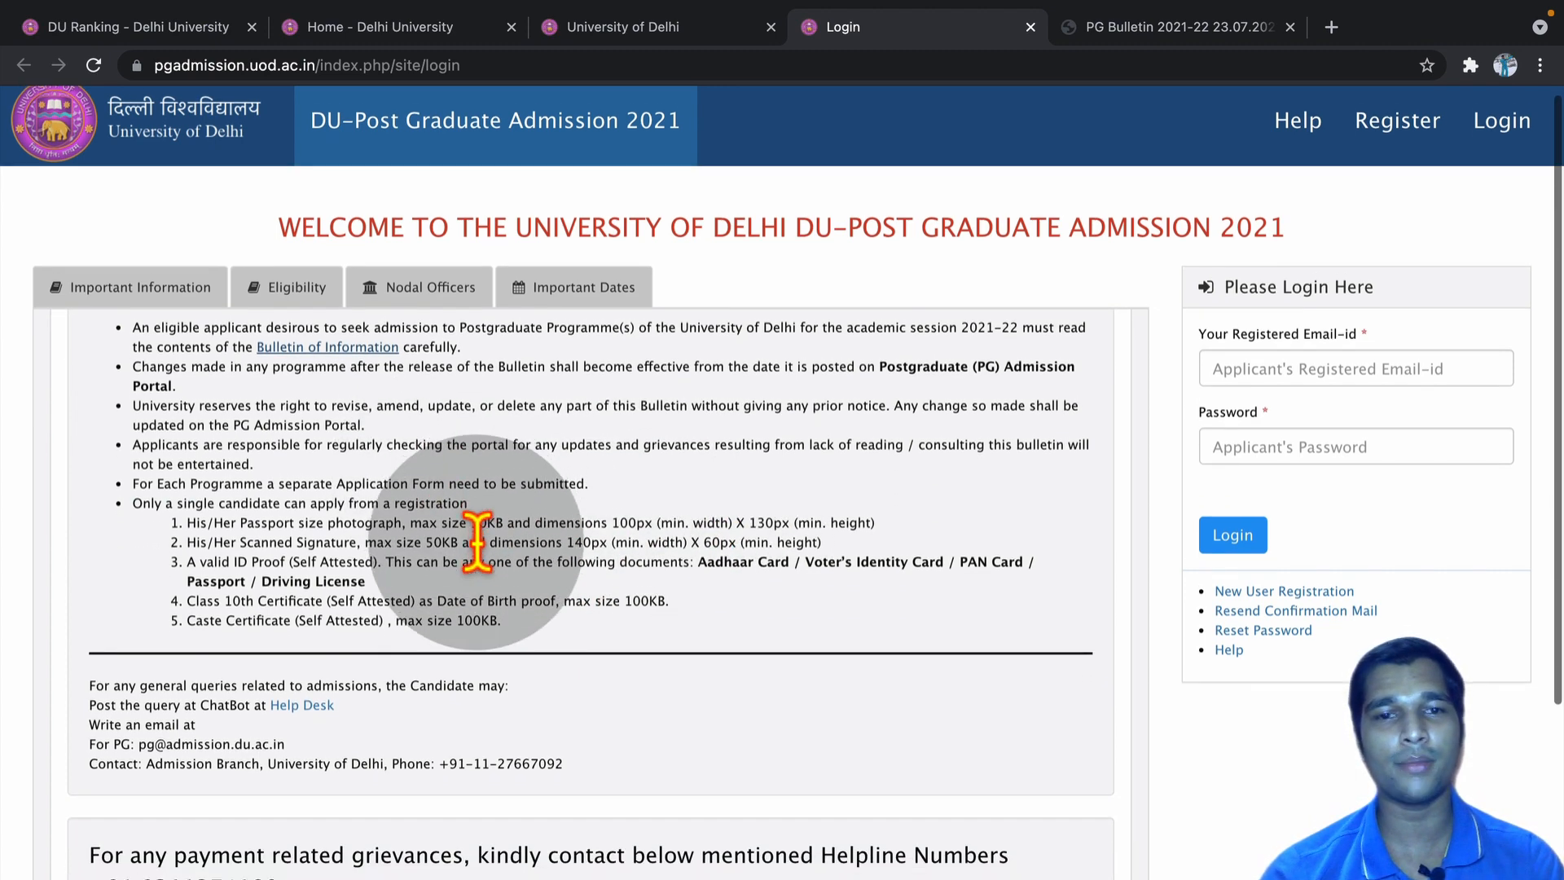
{"action": "scroll", "coordinate": [309, 619], "scroll_direction": "down", "scroll_amount": 1}
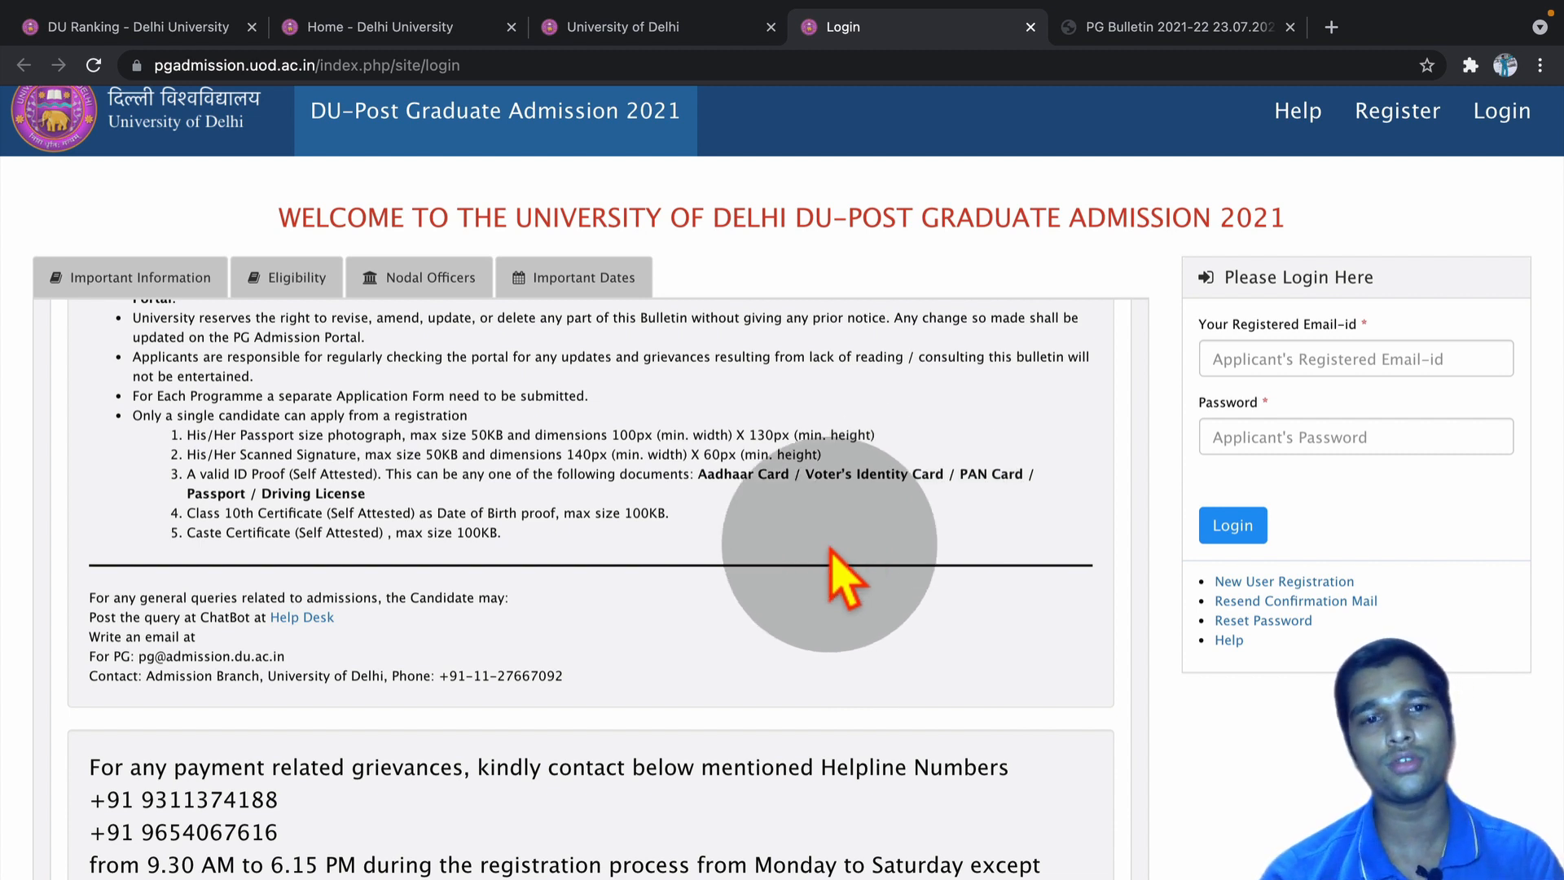
{"action": "scroll", "coordinate": [745, 583], "scroll_direction": "down", "scroll_amount": 1}
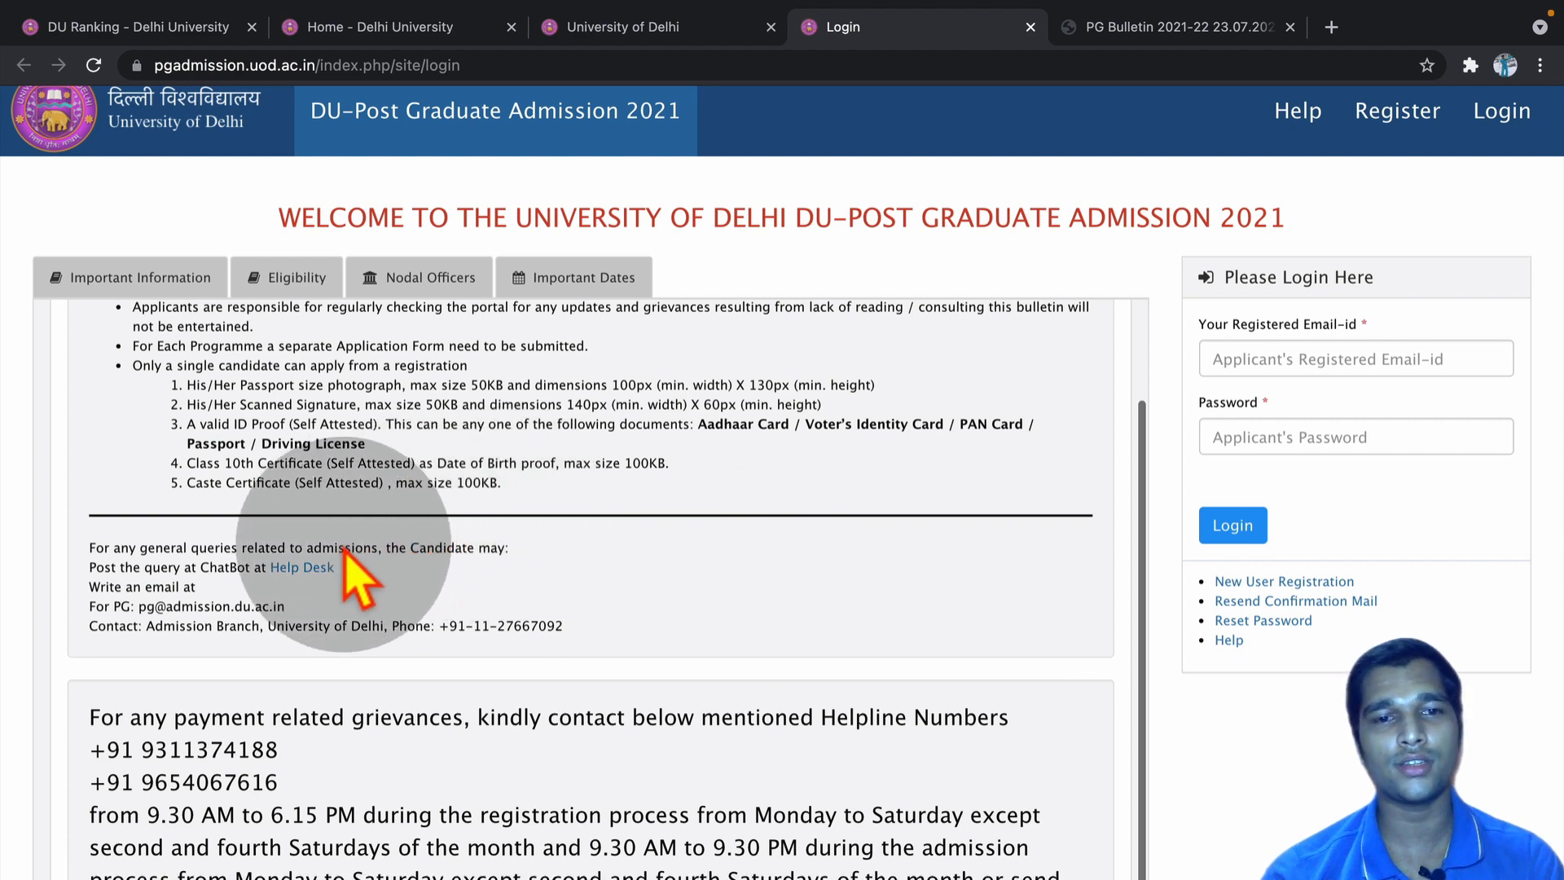
{"action": "scroll", "coordinate": [408, 562], "scroll_direction": "down", "scroll_amount": 1}
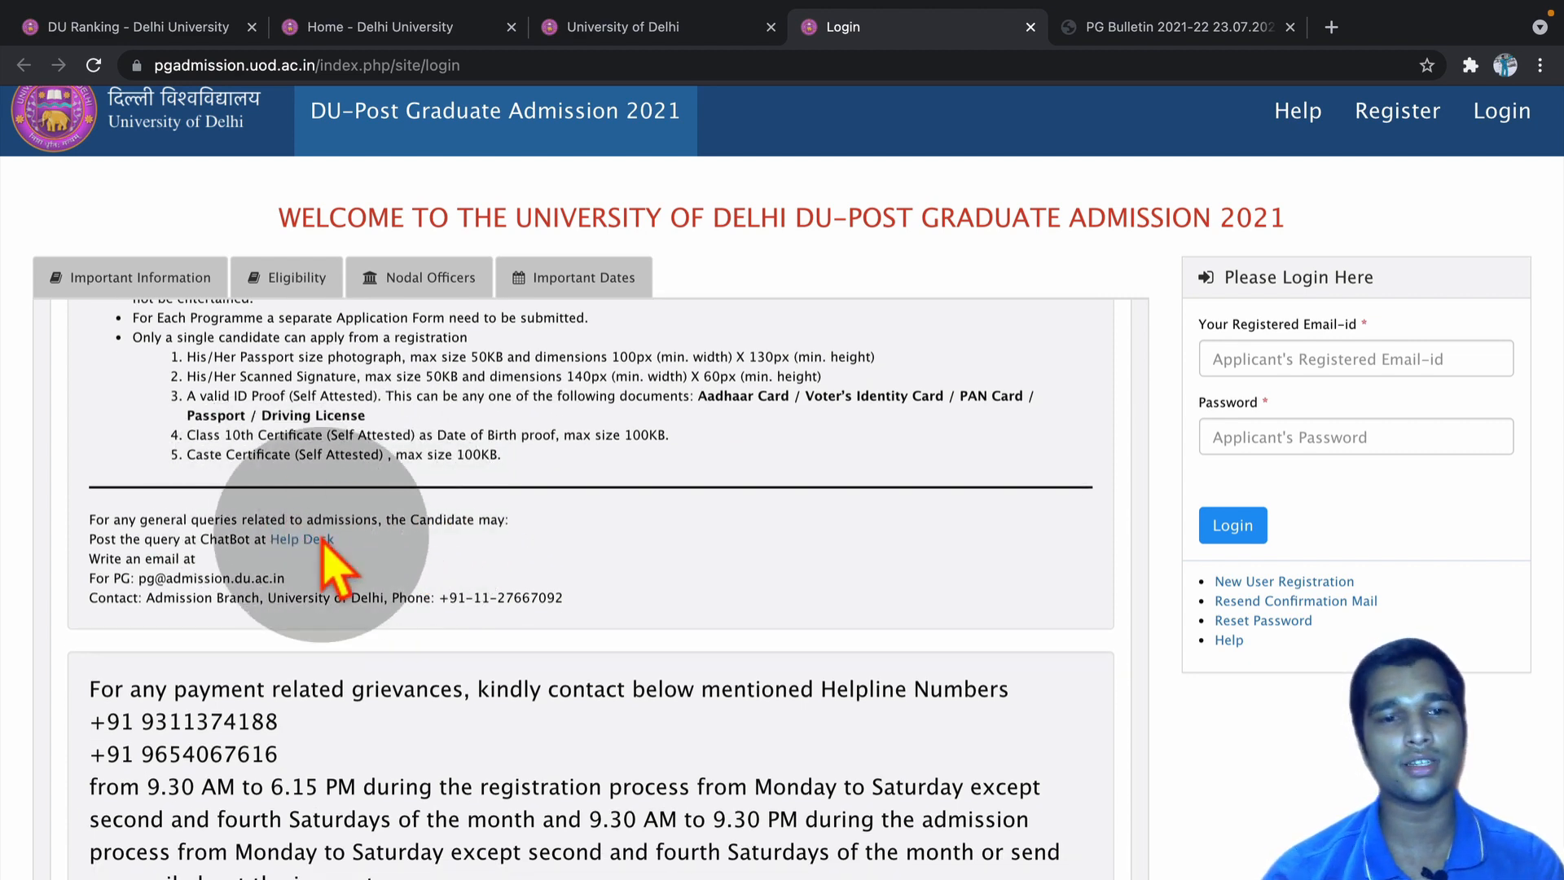
{"action": "scroll", "coordinate": [331, 558], "scroll_direction": "down", "scroll_amount": 4}
{"action": "scroll", "coordinate": [259, 605], "scroll_direction": "down", "scroll_amount": 2}
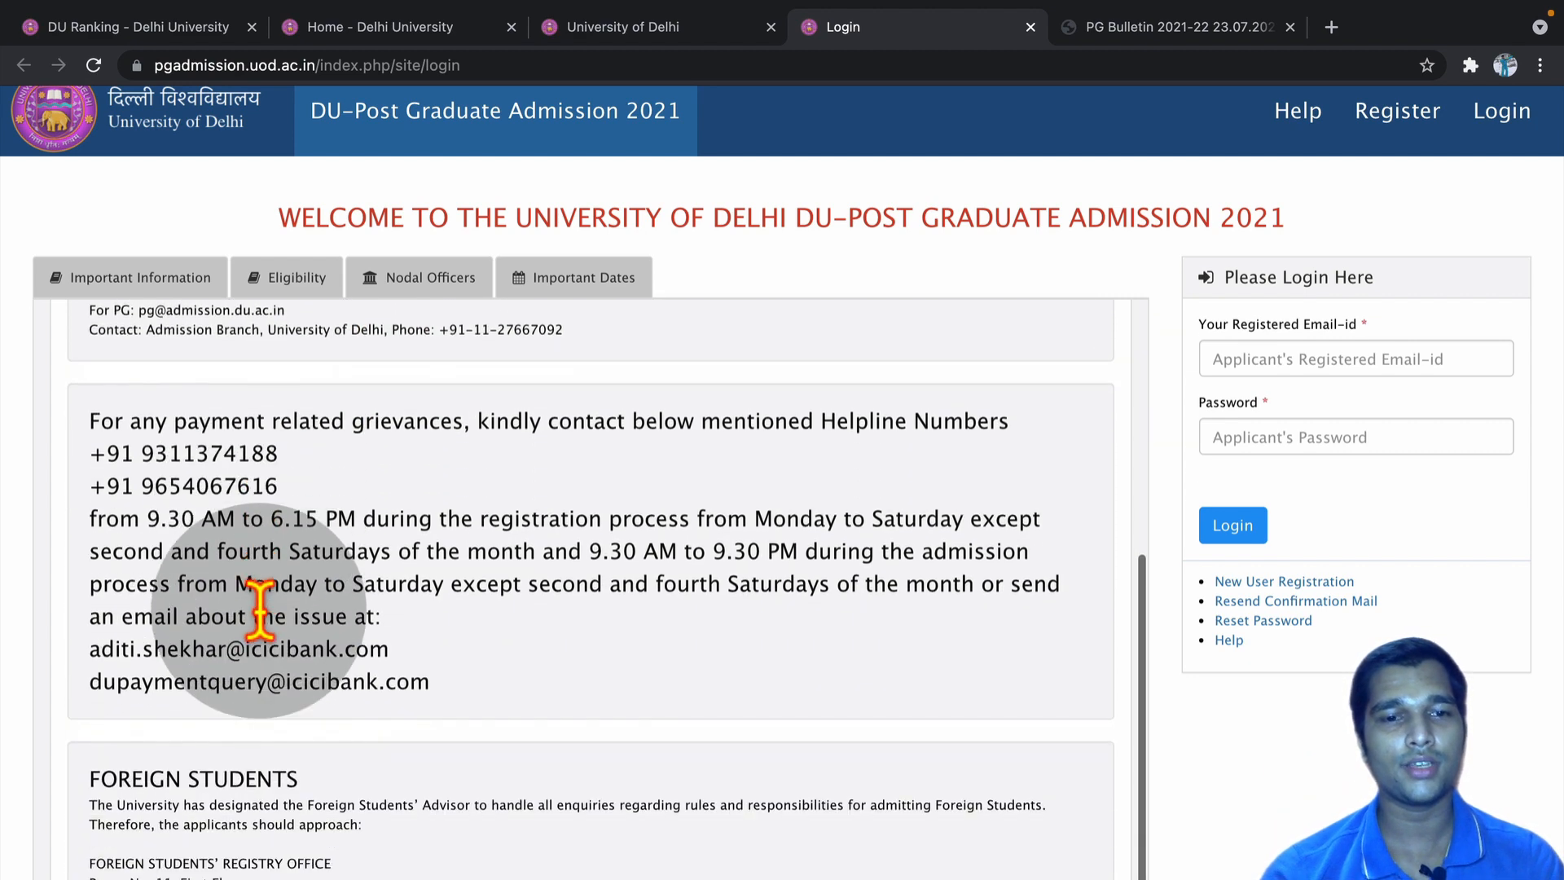
{"action": "scroll", "coordinate": [252, 638], "scroll_direction": "up", "scroll_amount": 8}
{"action": "scroll", "coordinate": [228, 675], "scroll_direction": "down", "scroll_amount": 10}
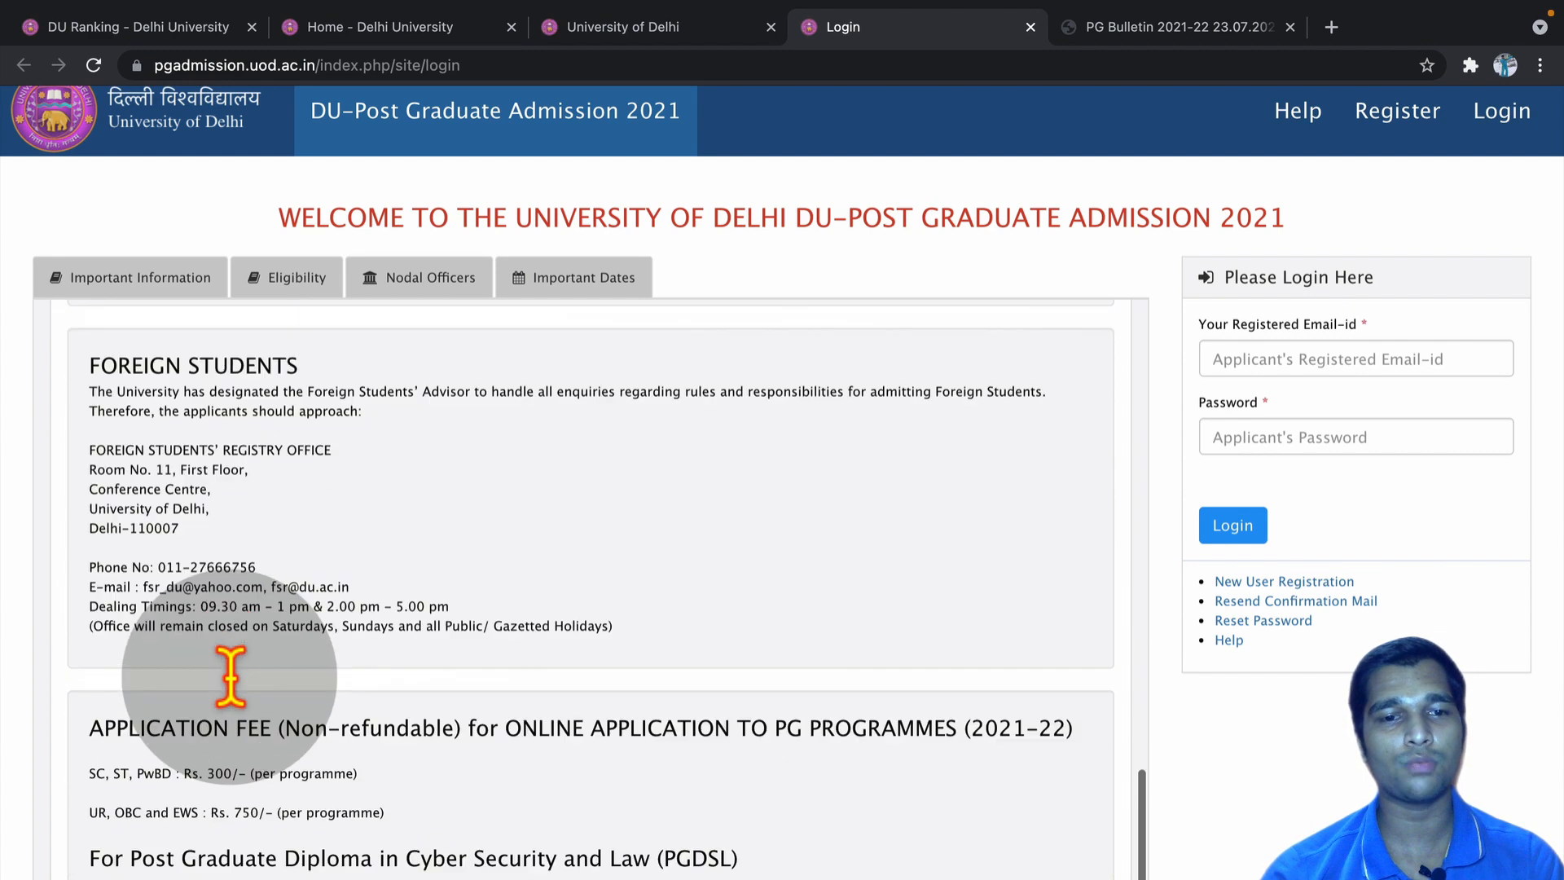
{"action": "scroll", "coordinate": [241, 709], "scroll_direction": "down", "scroll_amount": 2}
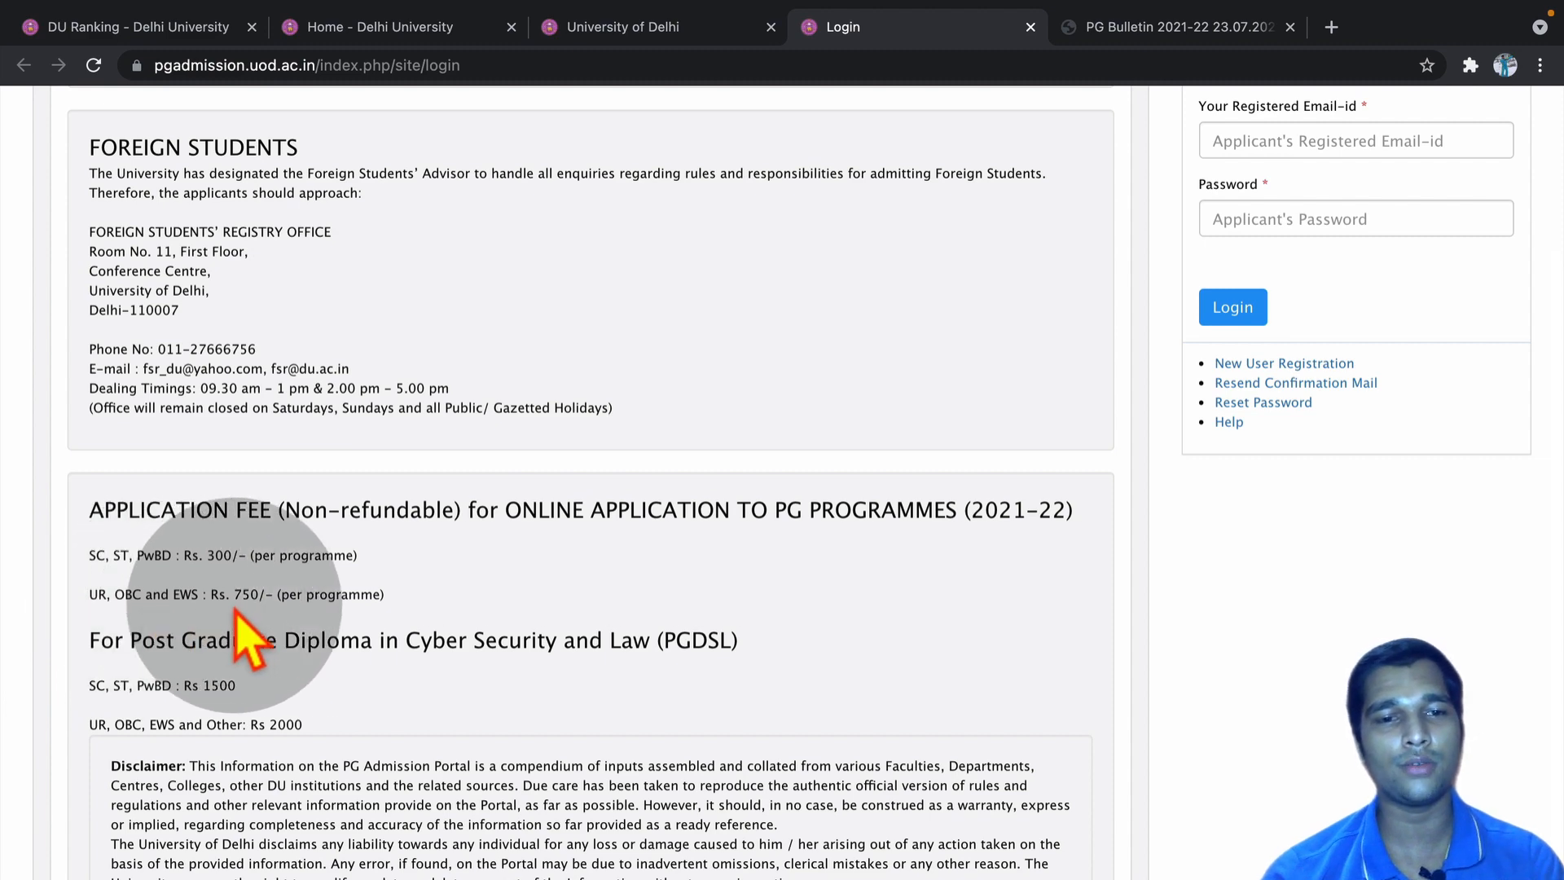
{"action": "scroll", "coordinate": [360, 651], "scroll_direction": "down", "scroll_amount": 2}
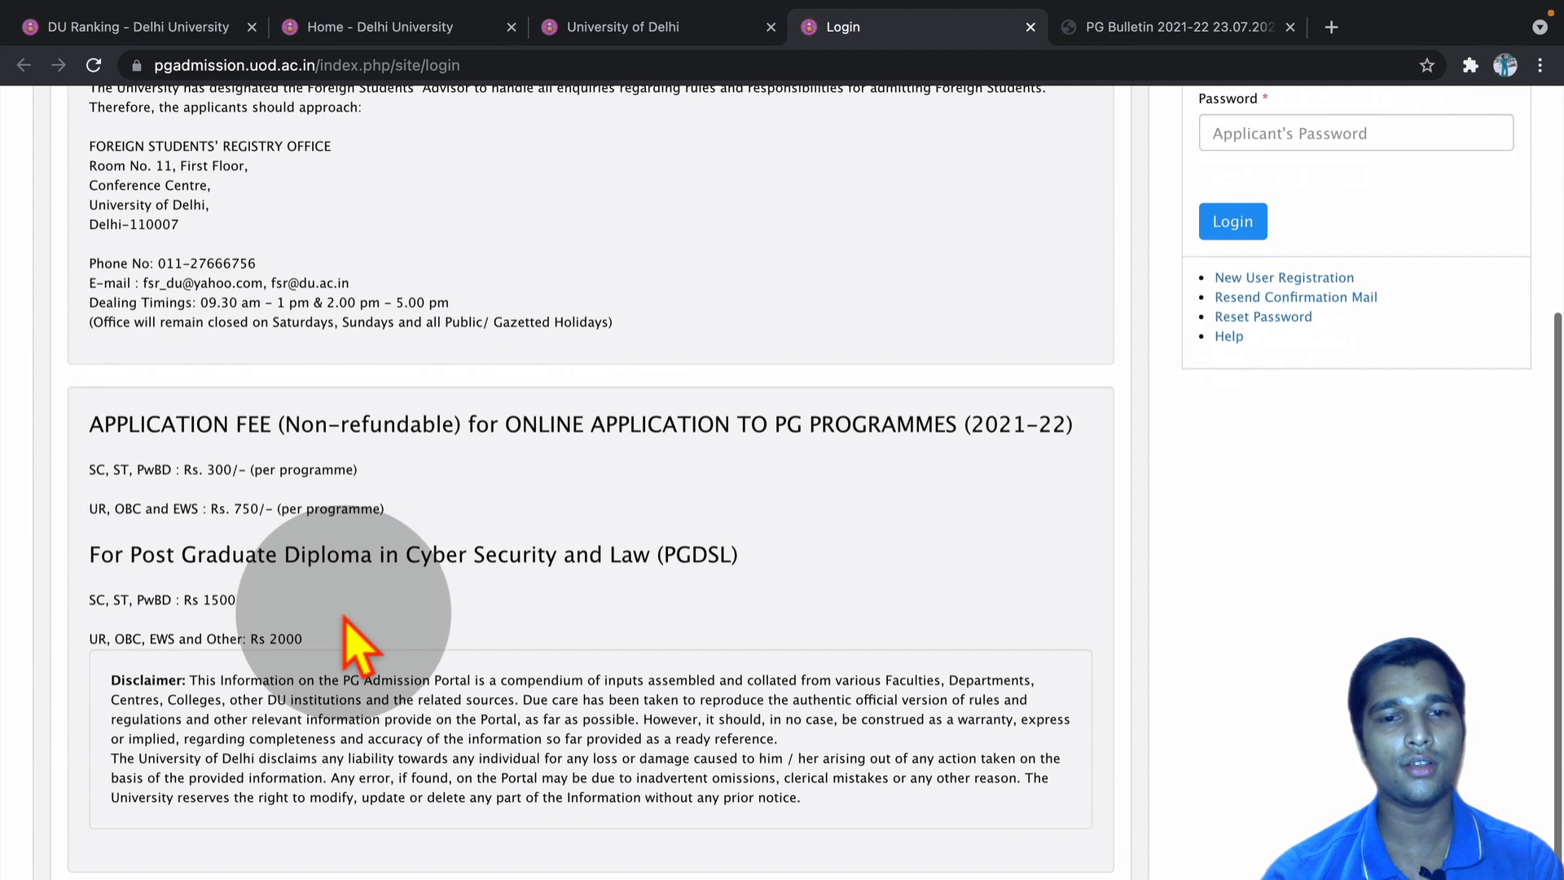
{"action": "scroll", "coordinate": [534, 521], "scroll_direction": "up", "scroll_amount": 10}
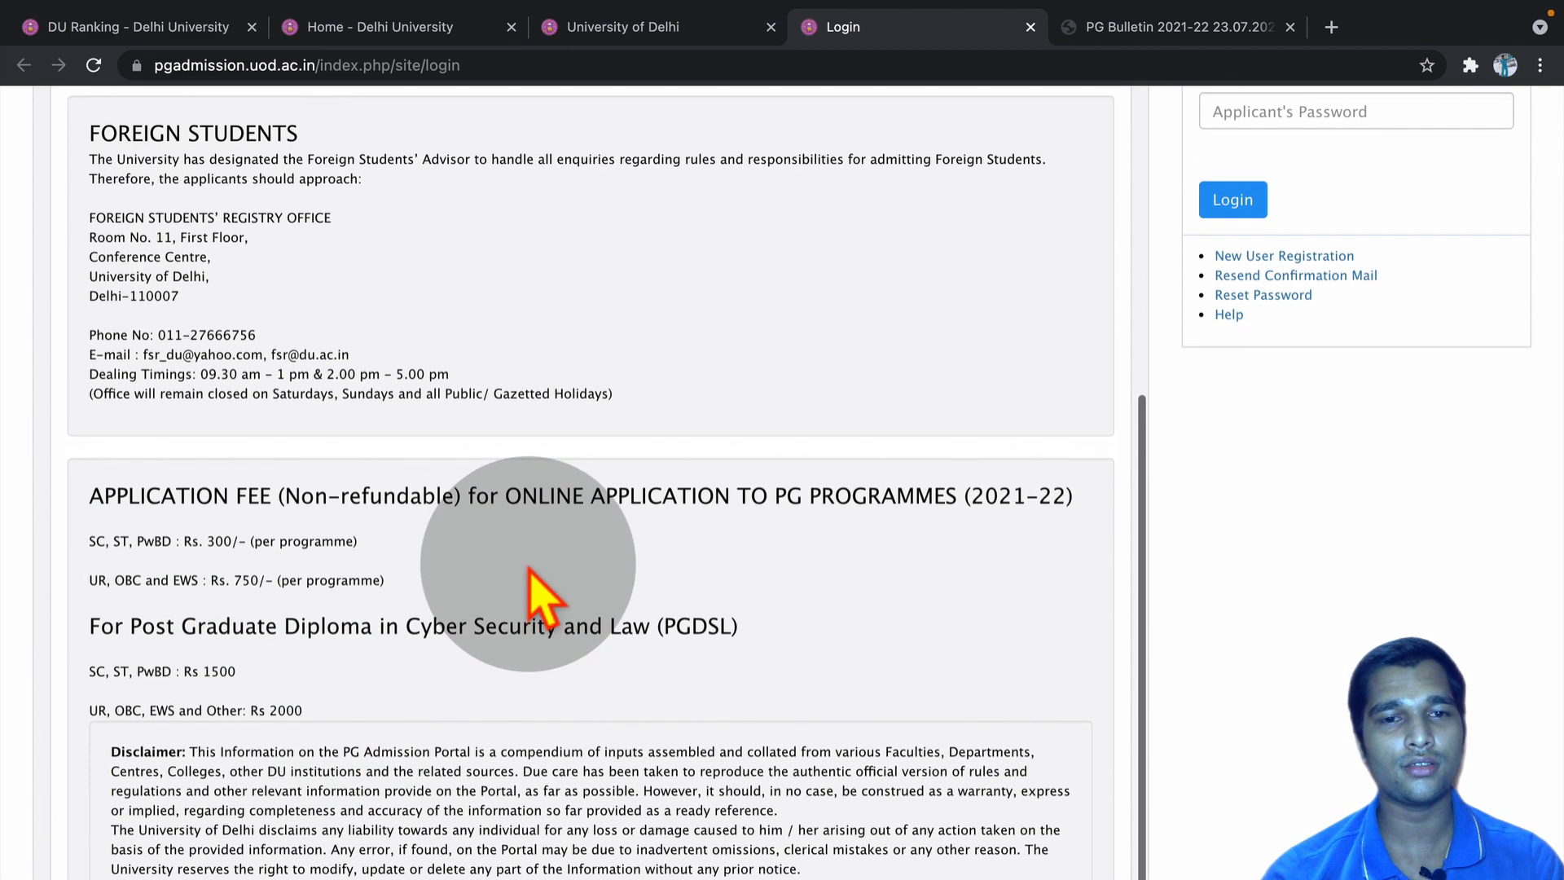
{"action": "scroll", "coordinate": [530, 562], "scroll_direction": "up", "scroll_amount": 2}
{"action": "scroll", "coordinate": [530, 570], "scroll_direction": "up", "scroll_amount": 5}
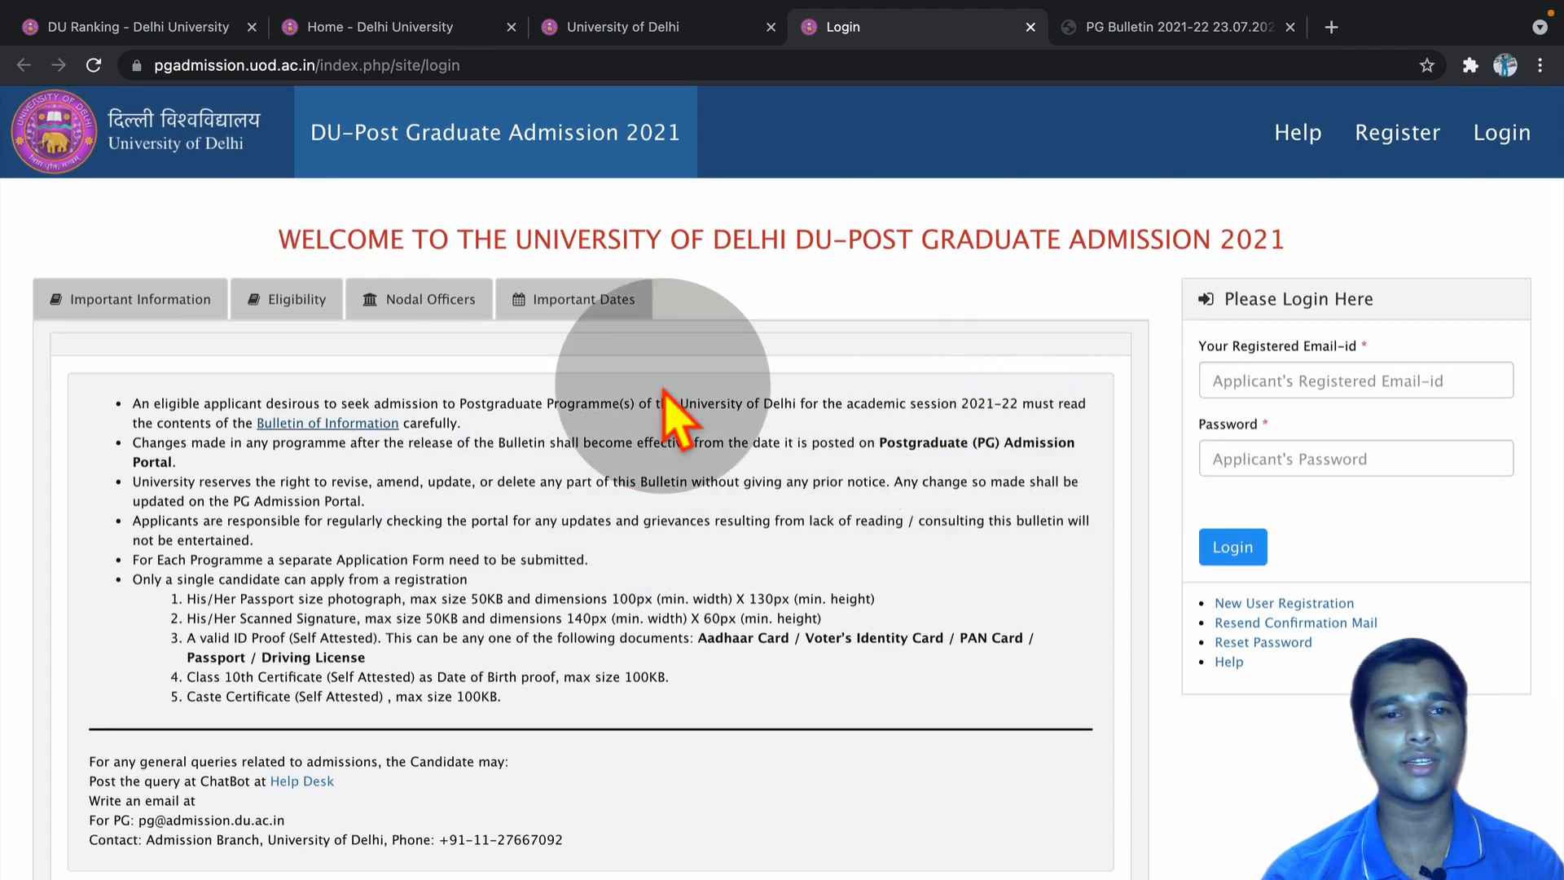
{"action": "left_click", "coordinate": [299, 314]}
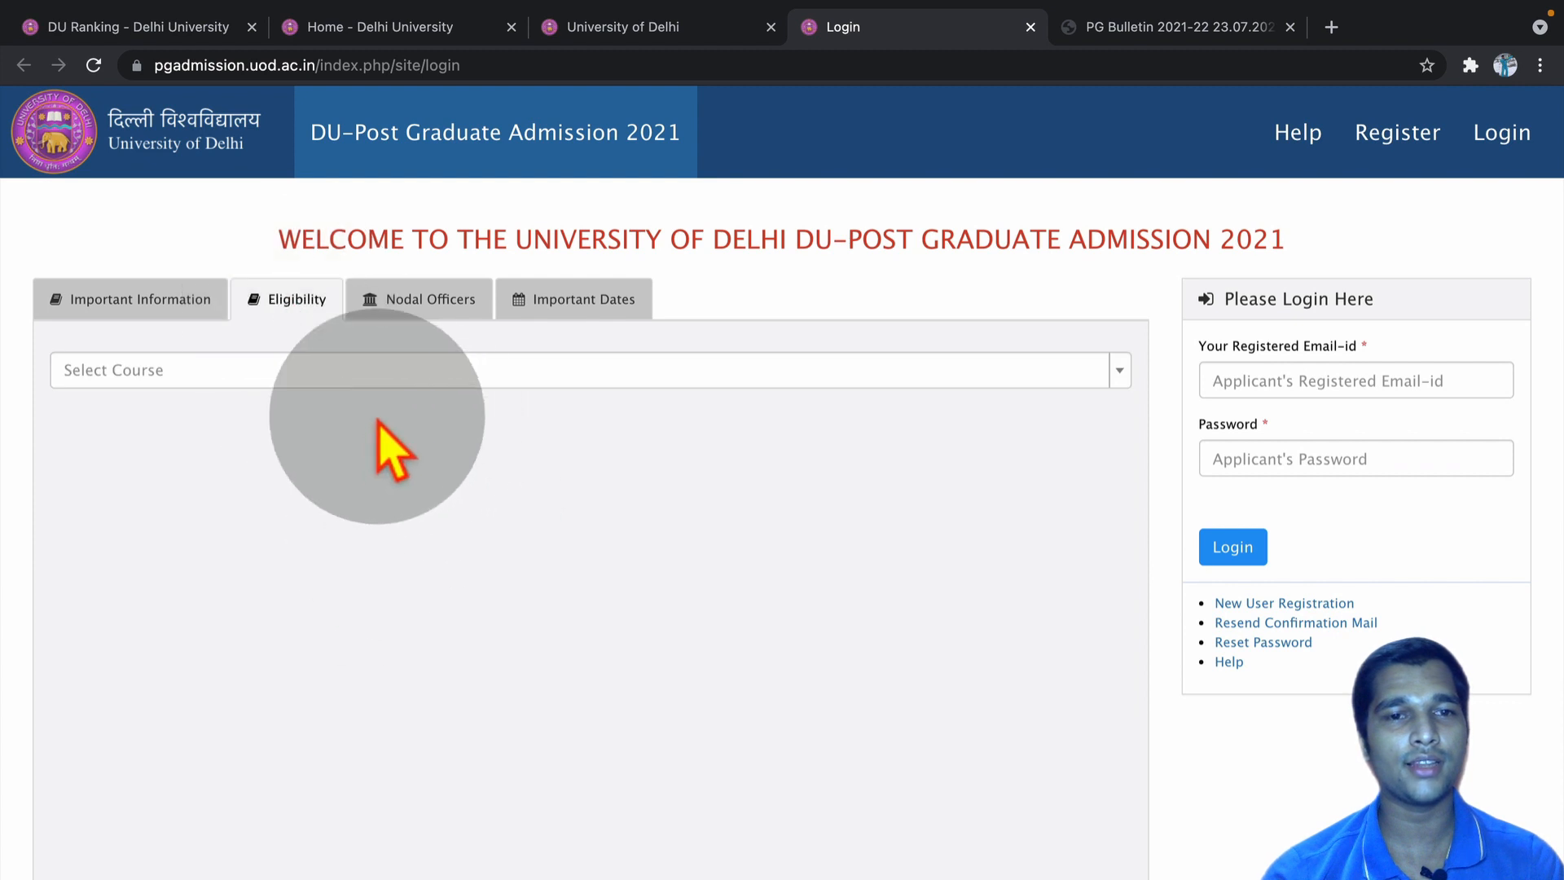
Search the course list for 'm.s' and select M.Sc. Chemistry.
{"action": "left_click", "coordinate": [307, 376]}
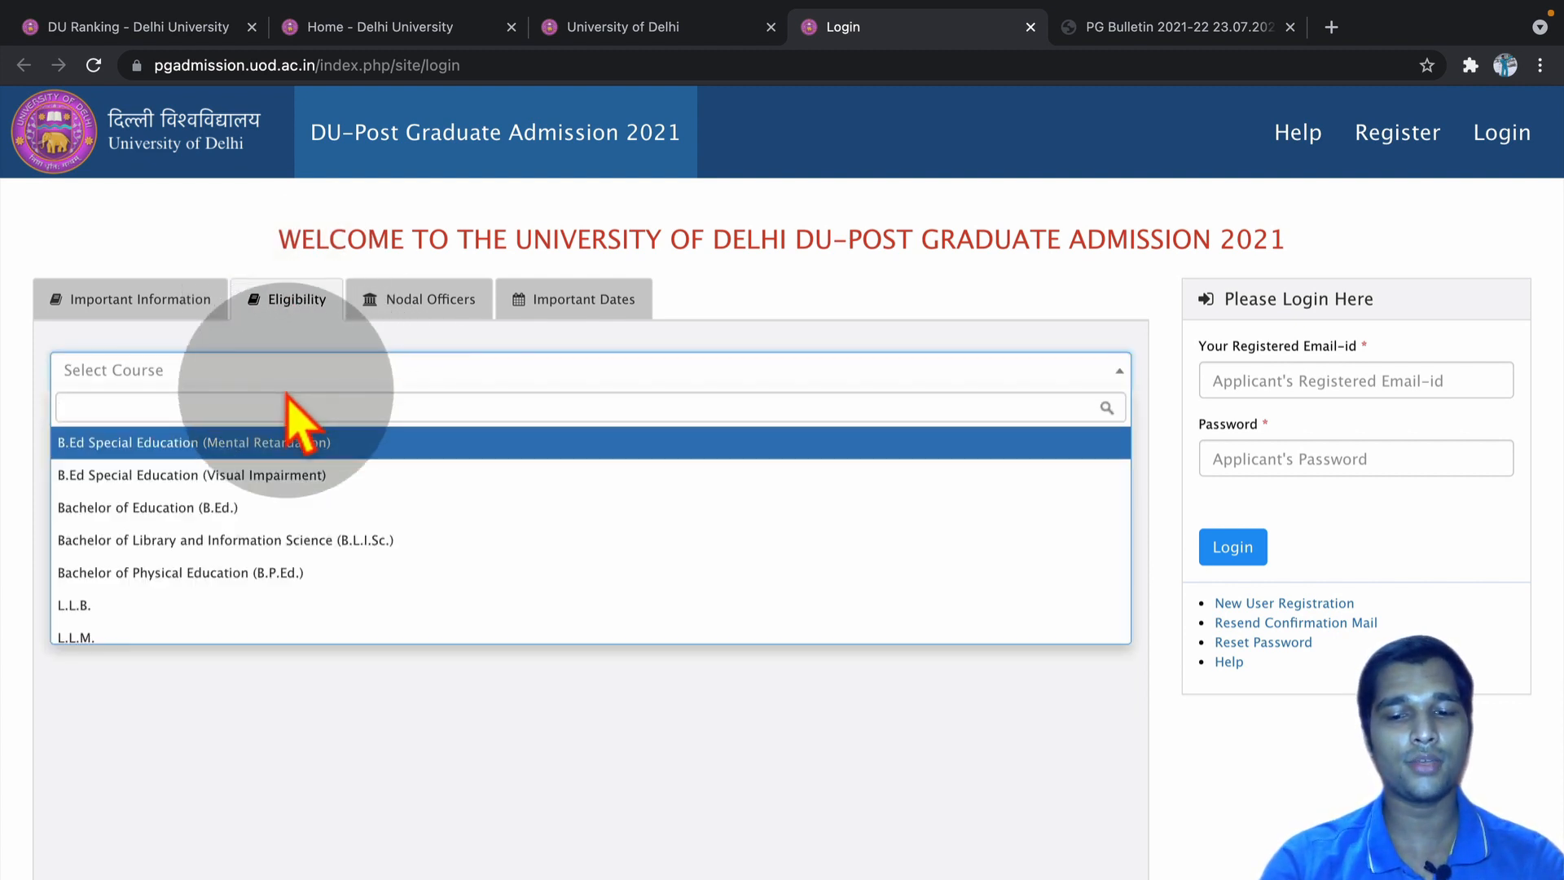
{"action": "type", "text": "m.s"}
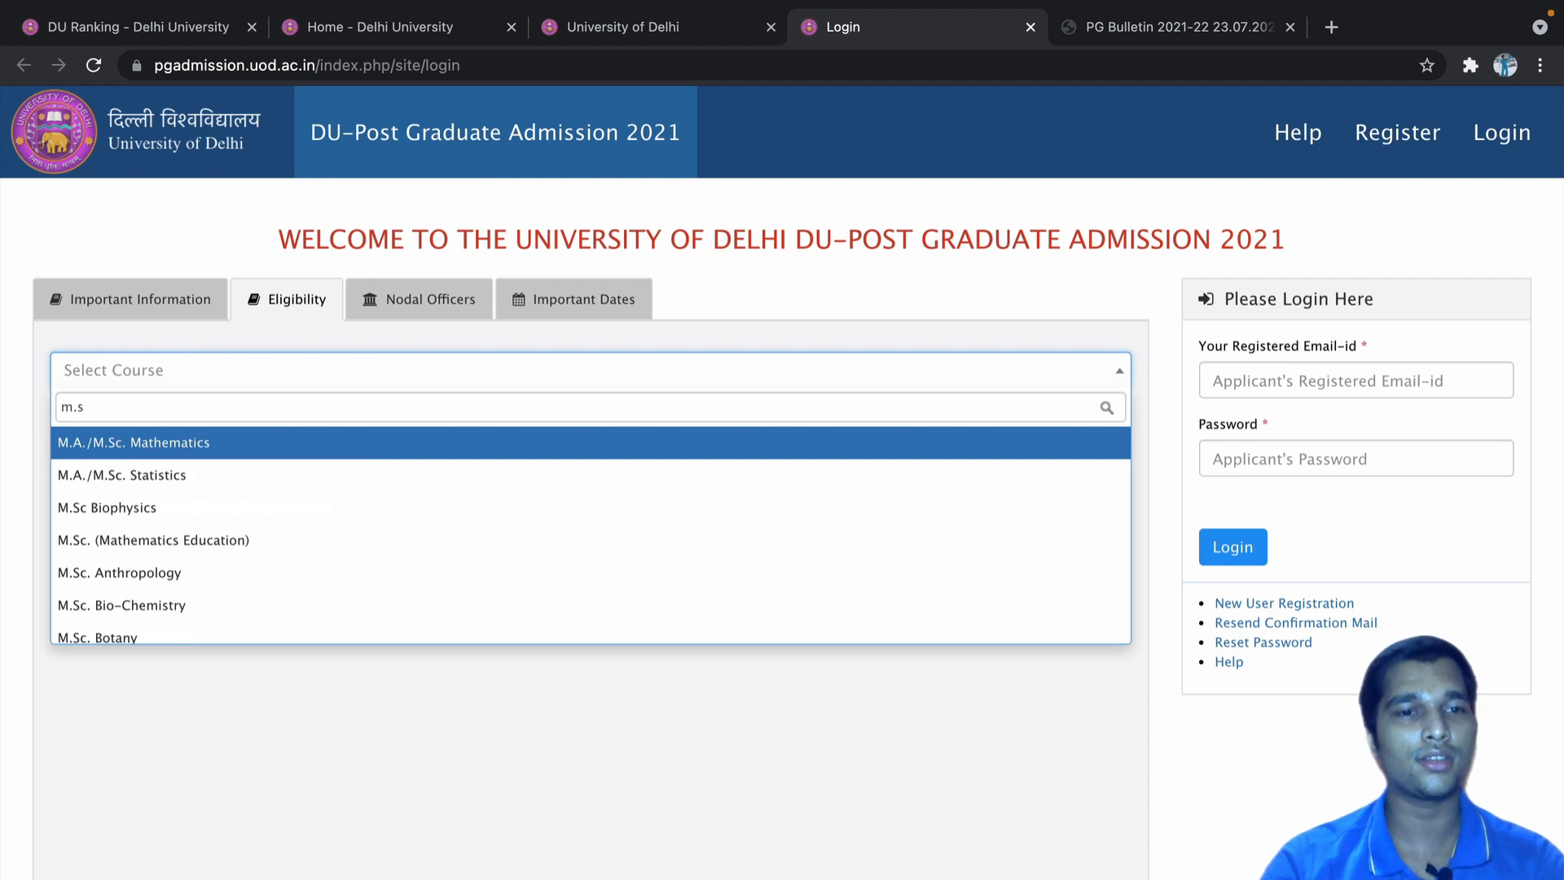
{"action": "scroll", "coordinate": [130, 619], "scroll_direction": "down", "scroll_amount": 2}
{"action": "left_click", "coordinate": [131, 606]}
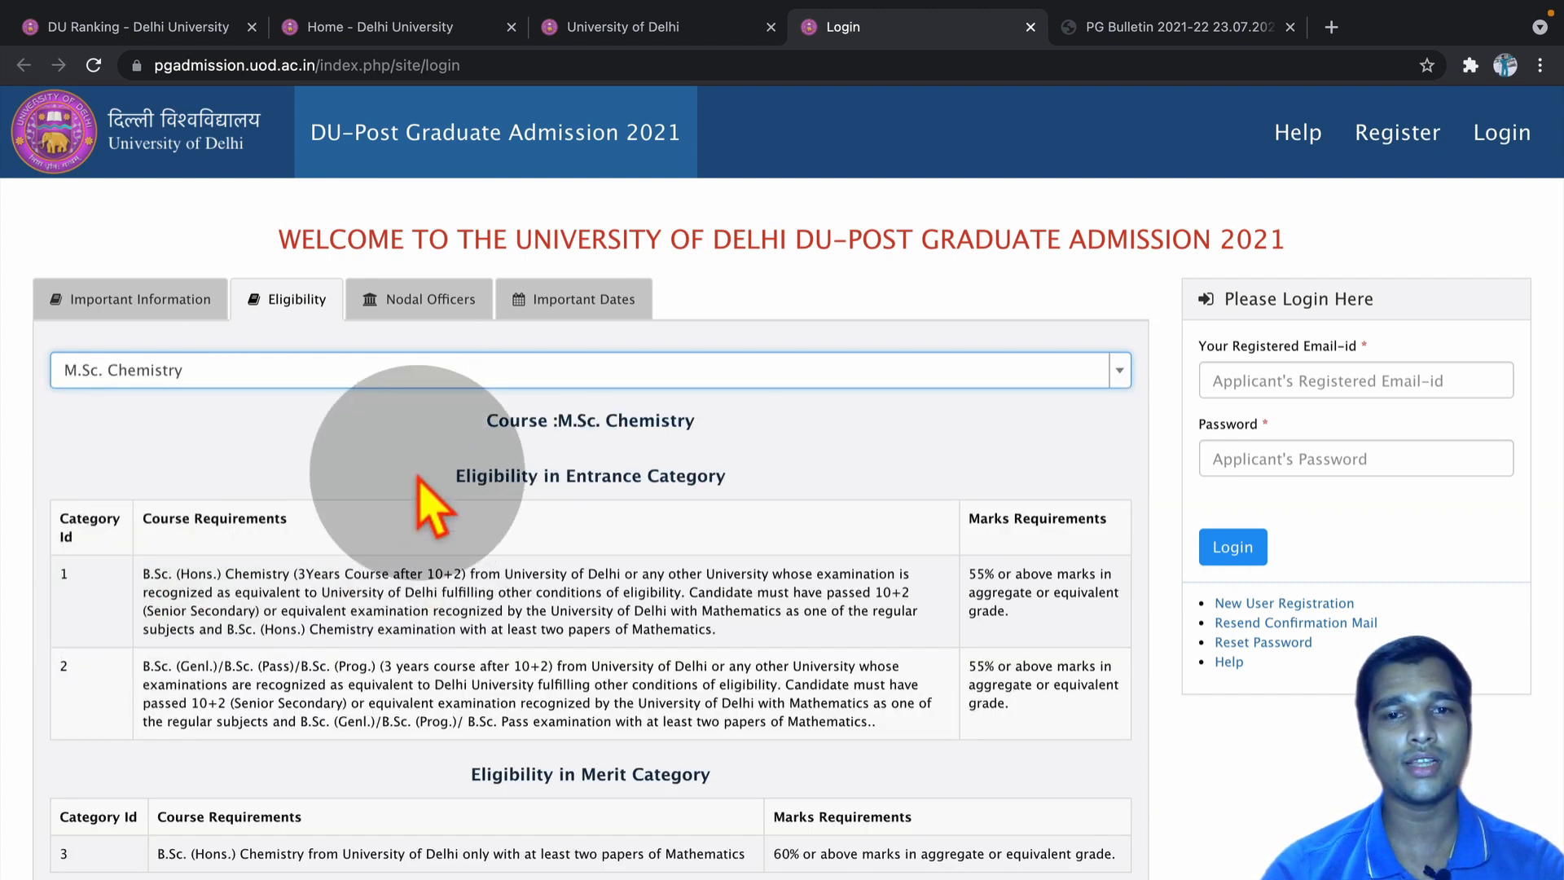
Review the M.Sc. Chemistry eligibility tables: 55% for entrance and 60% for merit.
{"action": "scroll", "coordinate": [426, 497], "scroll_direction": "down", "scroll_amount": 2}
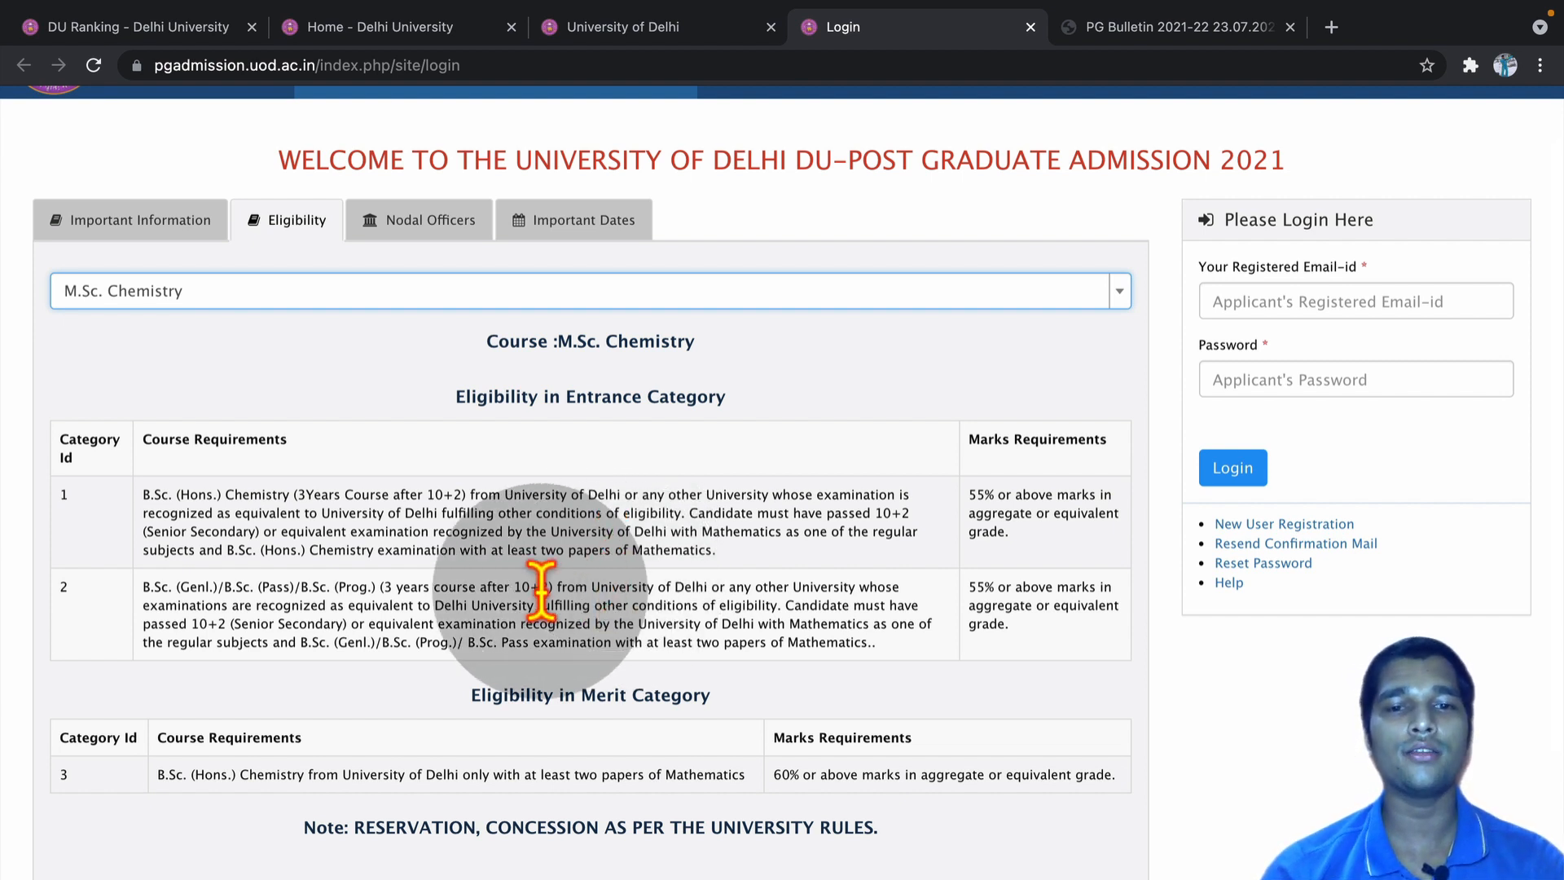
{"action": "scroll", "coordinate": [526, 586], "scroll_direction": "down", "scroll_amount": 1}
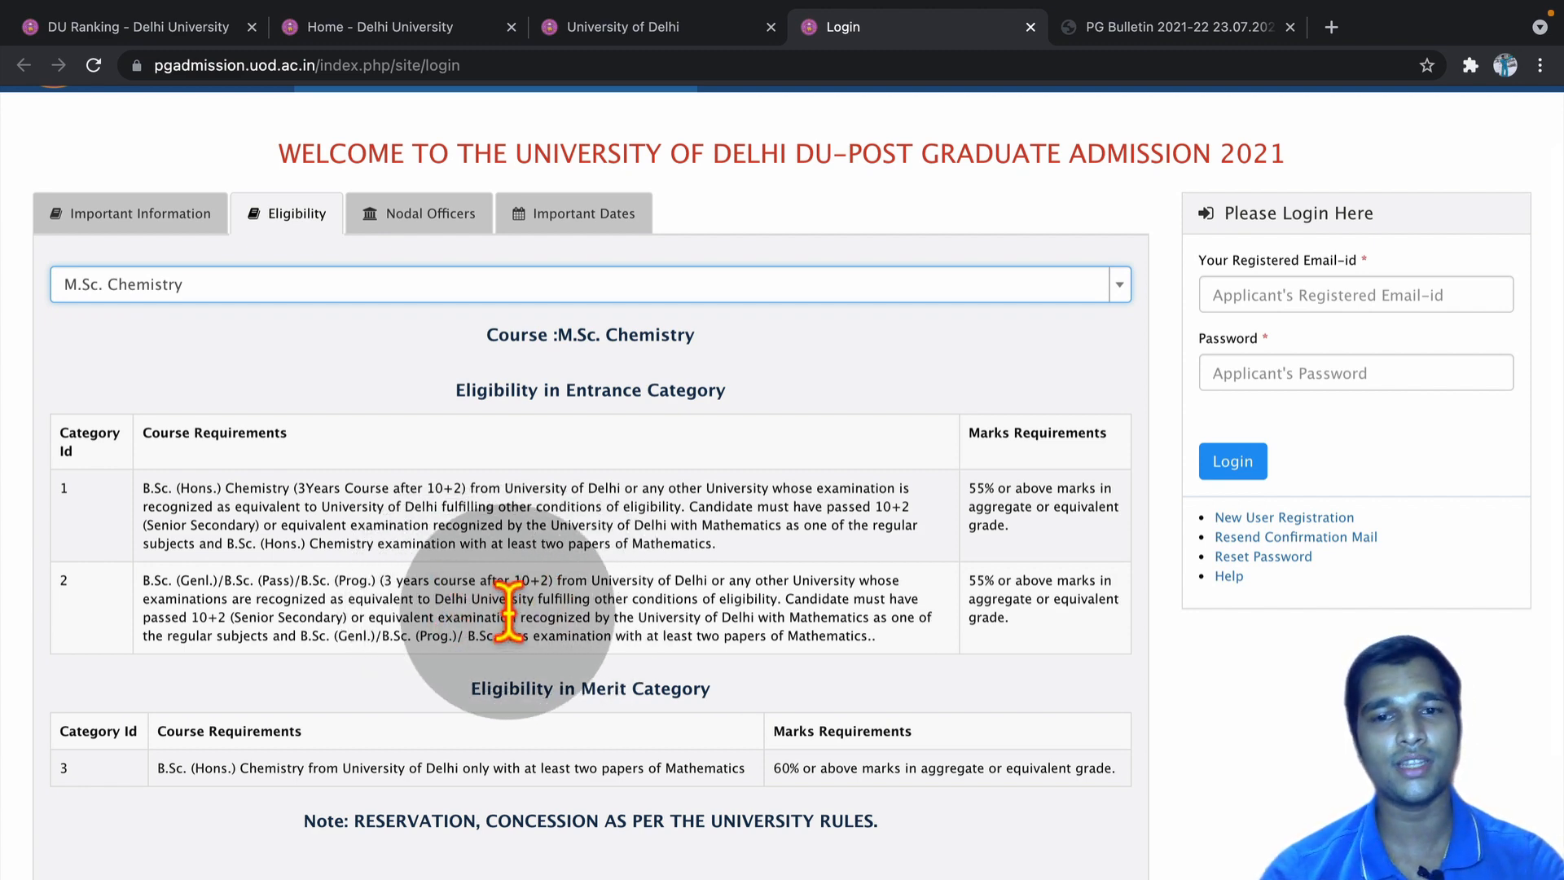
{"action": "scroll", "coordinate": [509, 611], "scroll_direction": "down", "scroll_amount": 1}
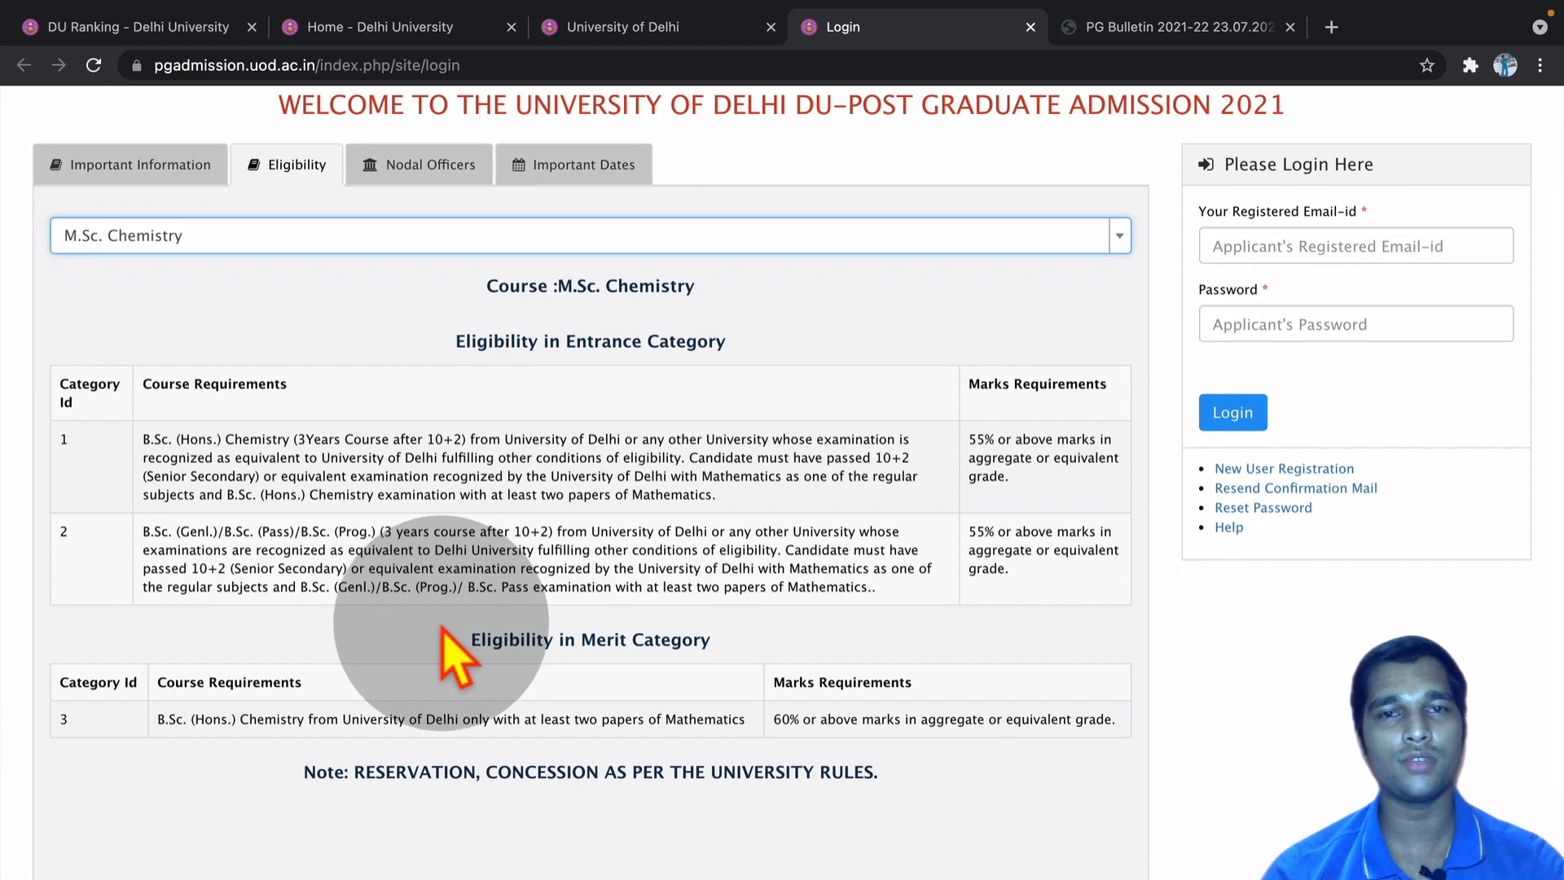
{"action": "scroll", "coordinate": [424, 652], "scroll_direction": "down", "scroll_amount": 1}
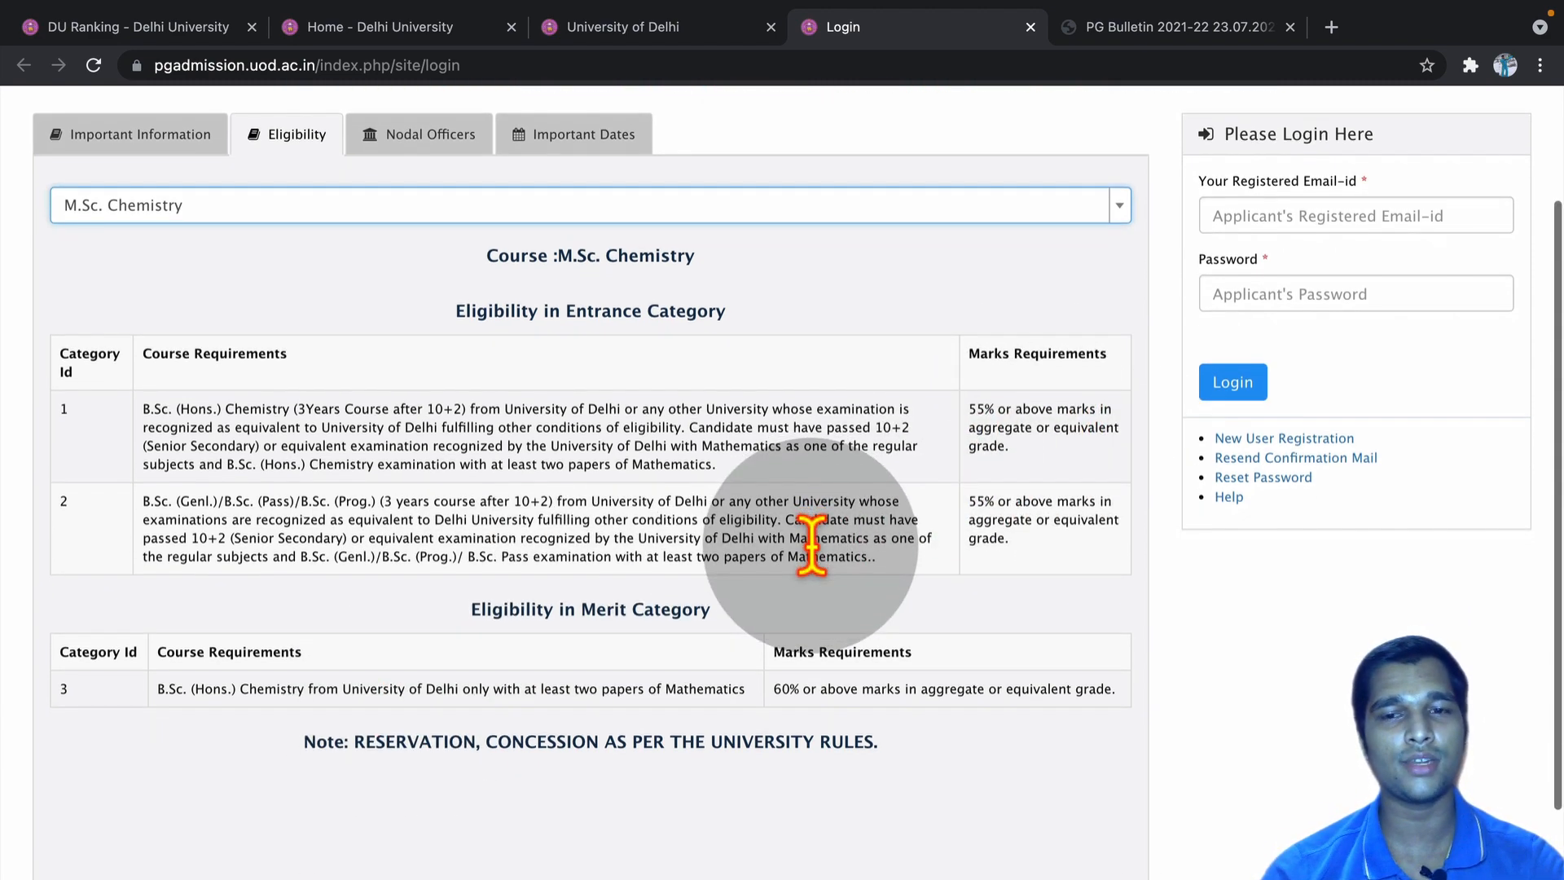
{"action": "scroll", "coordinate": [733, 554], "scroll_direction": "down", "scroll_amount": 1}
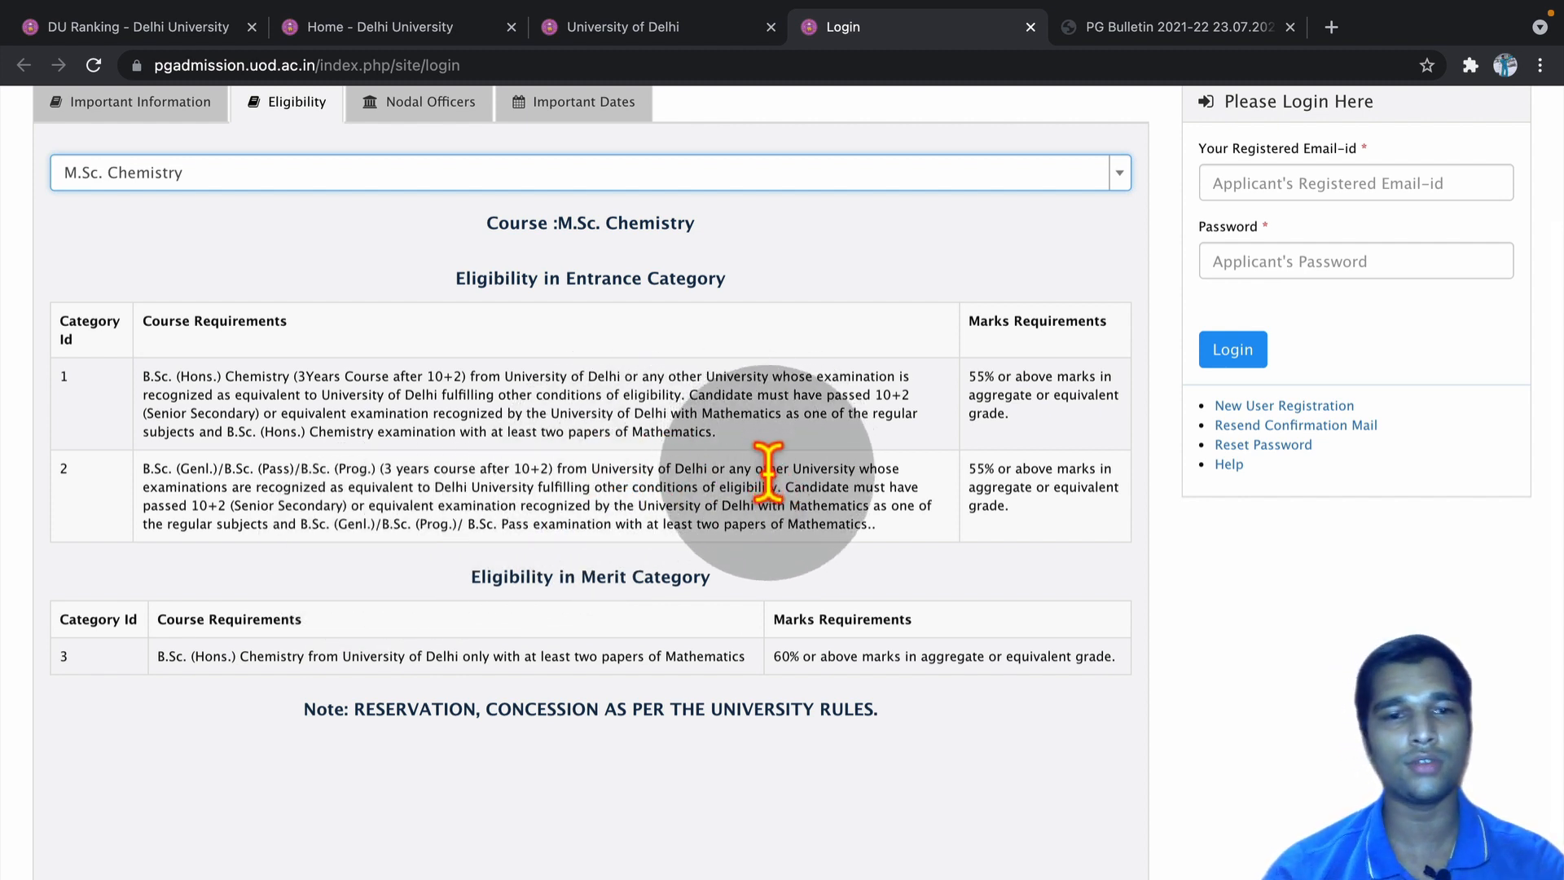
{"action": "scroll", "coordinate": [701, 570], "scroll_direction": "down", "scroll_amount": 1}
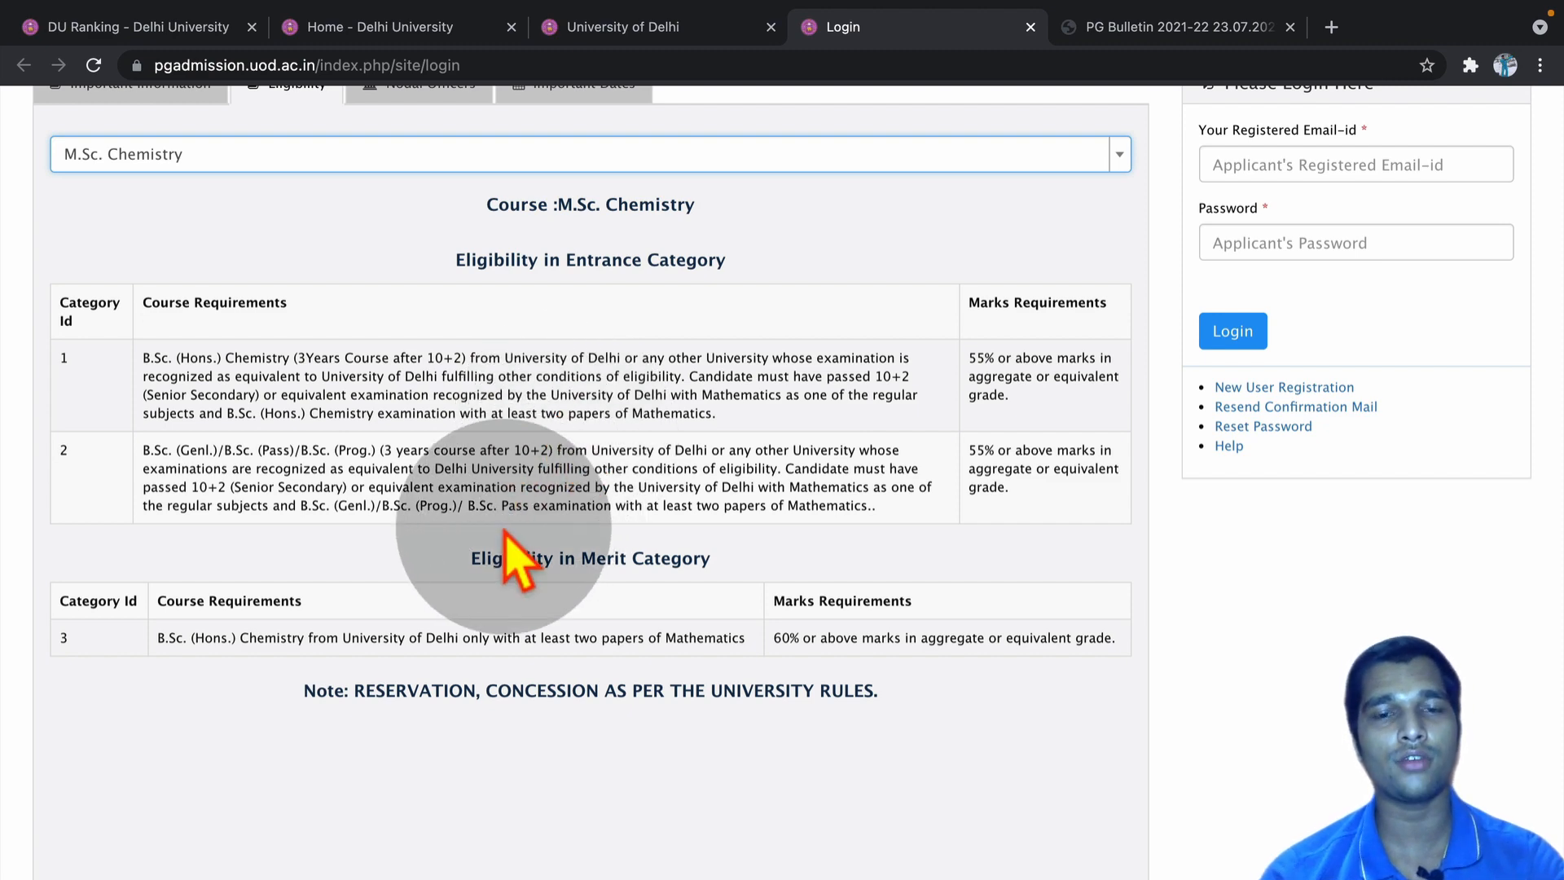
{"action": "scroll", "coordinate": [497, 542], "scroll_direction": "down", "scroll_amount": 1}
{"action": "scroll", "coordinate": [504, 534], "scroll_direction": "down", "scroll_amount": 2}
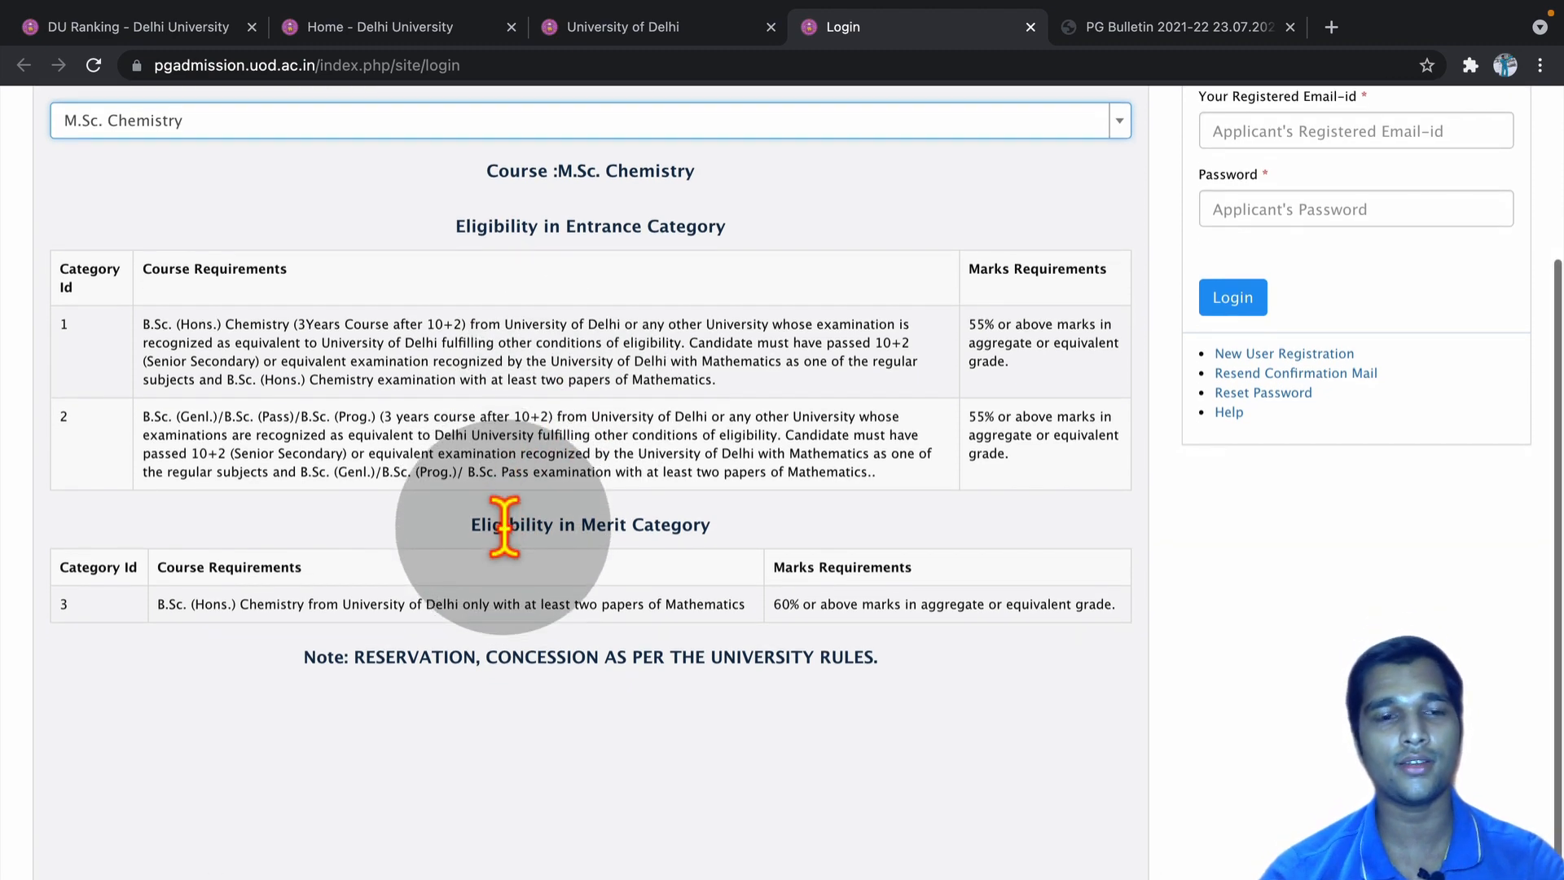
{"action": "scroll", "coordinate": [501, 521], "scroll_direction": "down", "scroll_amount": 3}
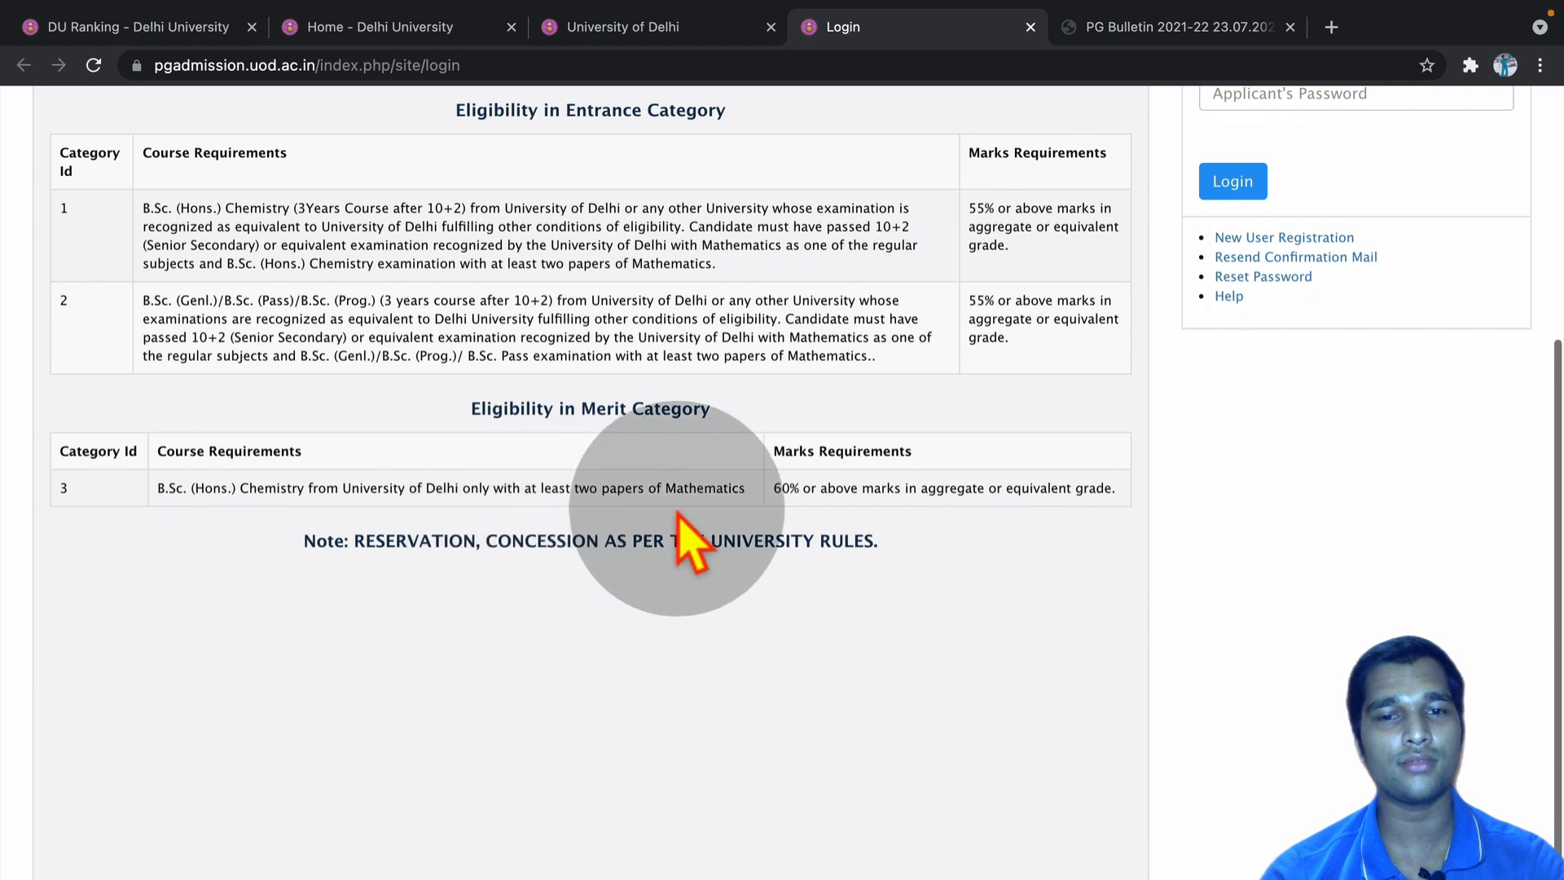
{"action": "scroll", "coordinate": [259, 635], "scroll_direction": "up", "scroll_amount": 2}
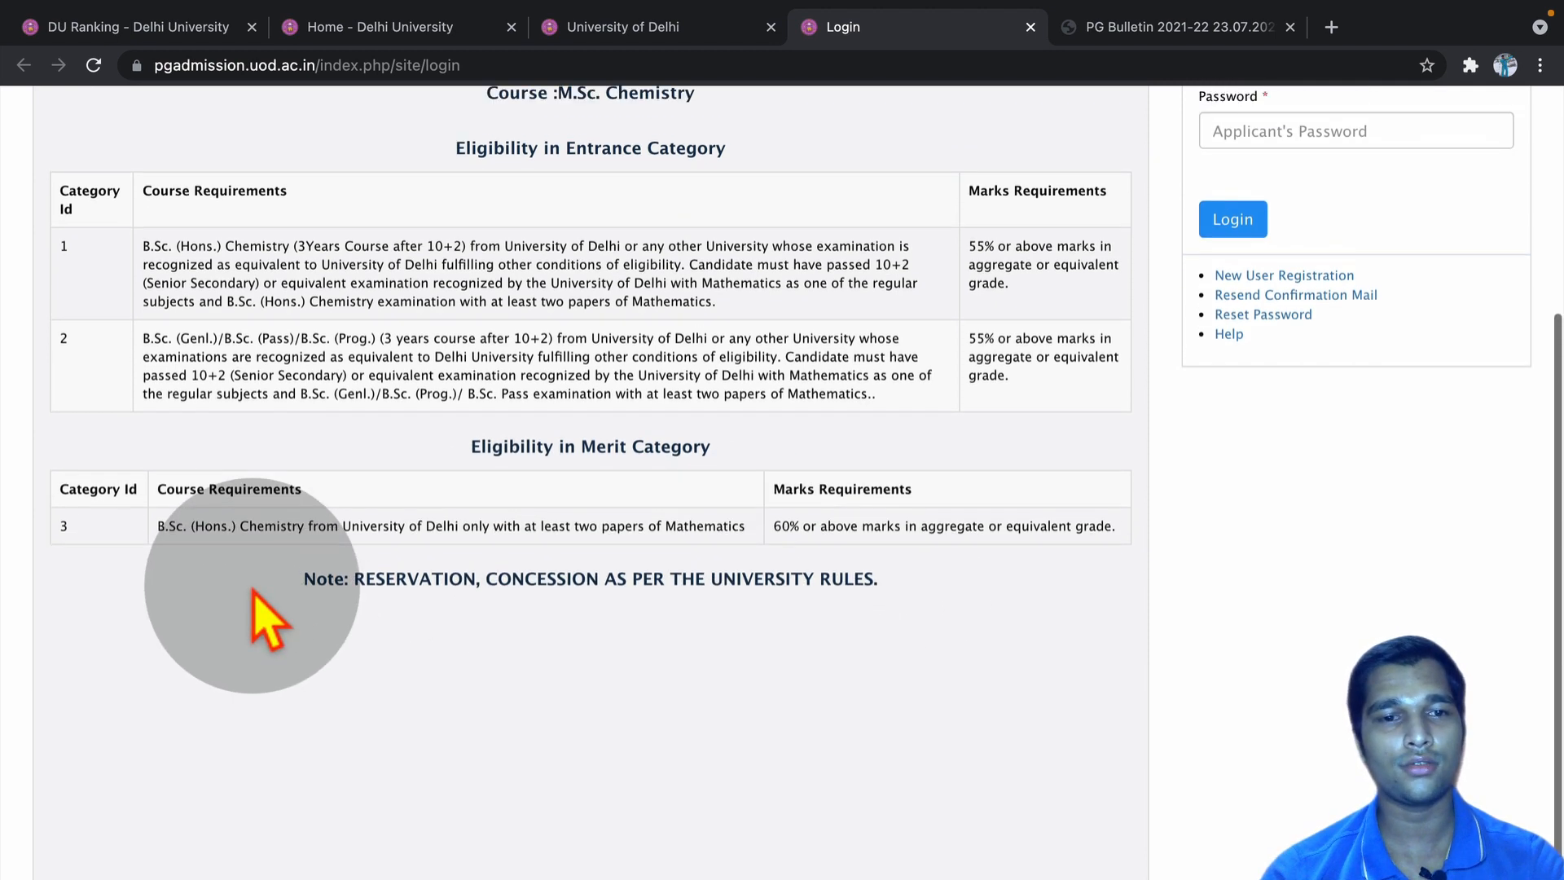
{"action": "scroll", "coordinate": [493, 546], "scroll_direction": "up", "scroll_amount": 1}
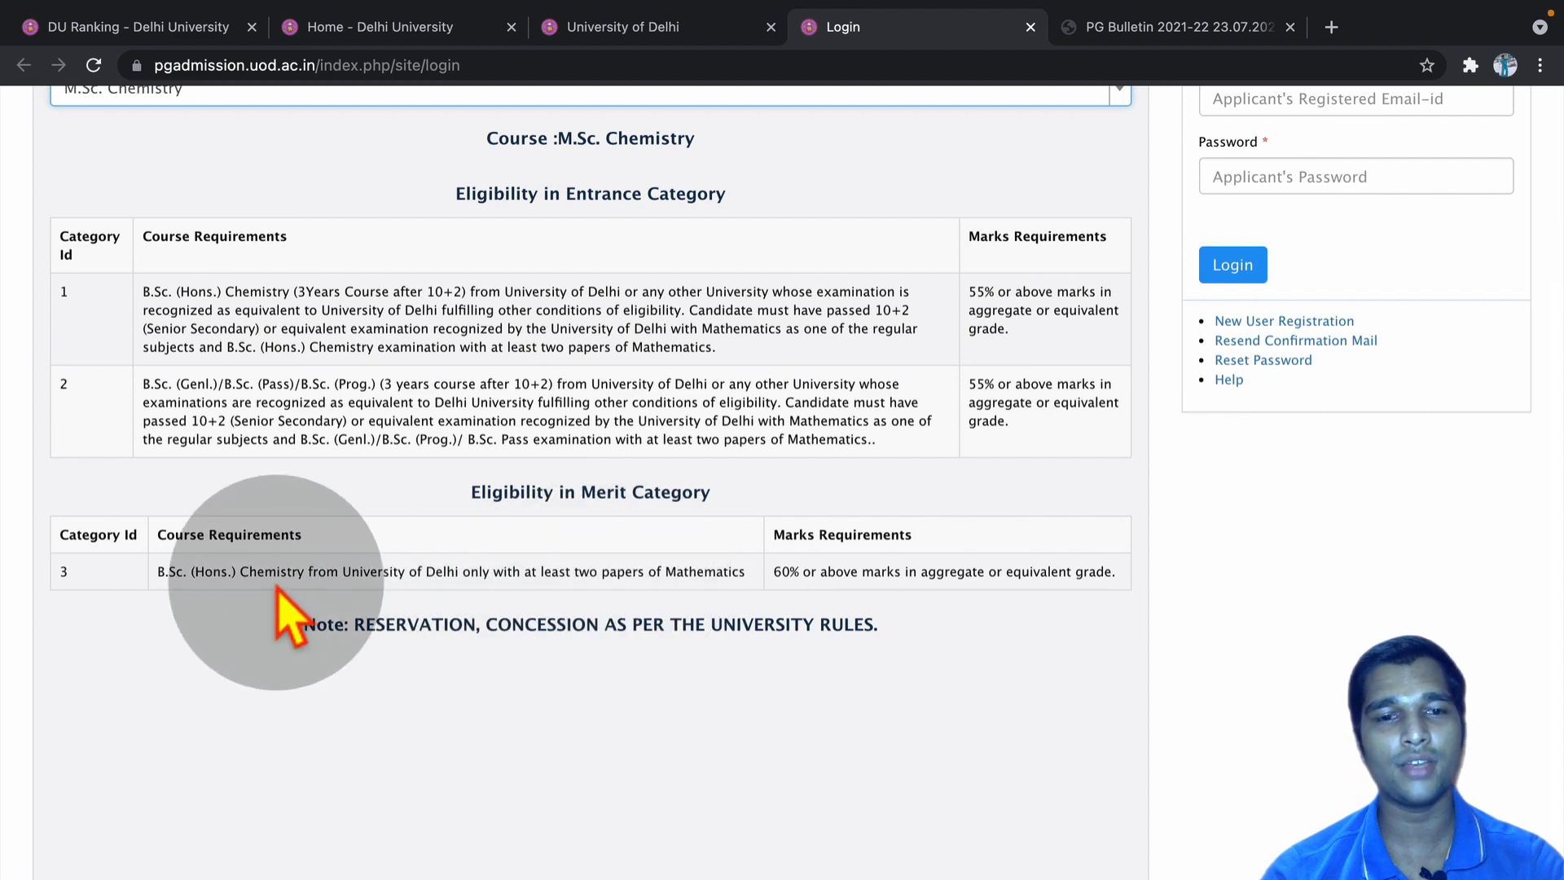
{"action": "scroll", "coordinate": [244, 592], "scroll_direction": "up", "scroll_amount": 1}
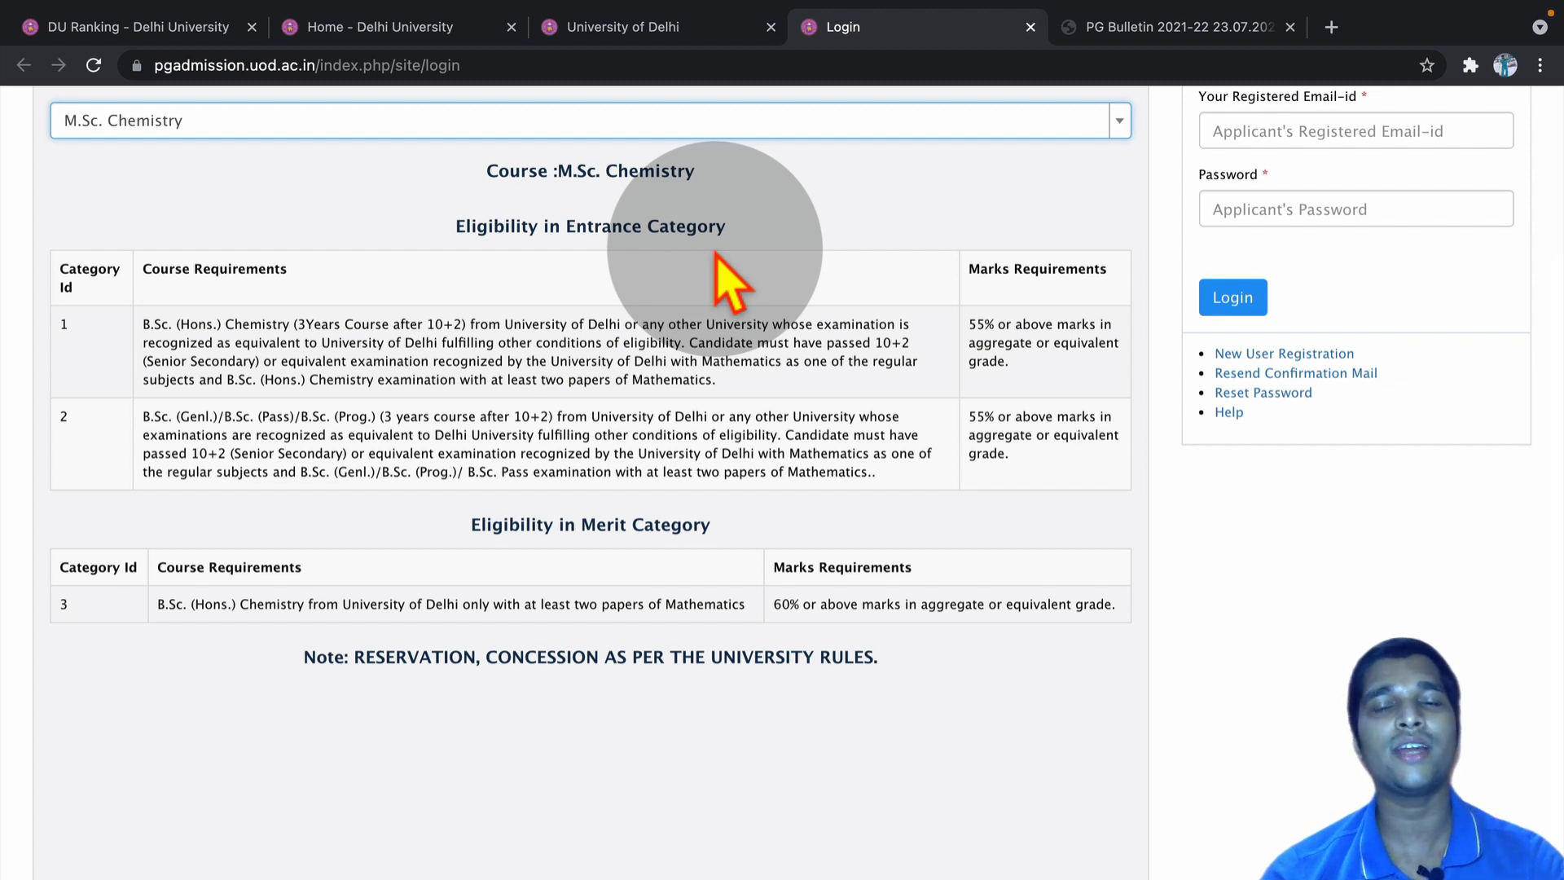
{"action": "scroll", "coordinate": [693, 310], "scroll_direction": "down", "scroll_amount": 1}
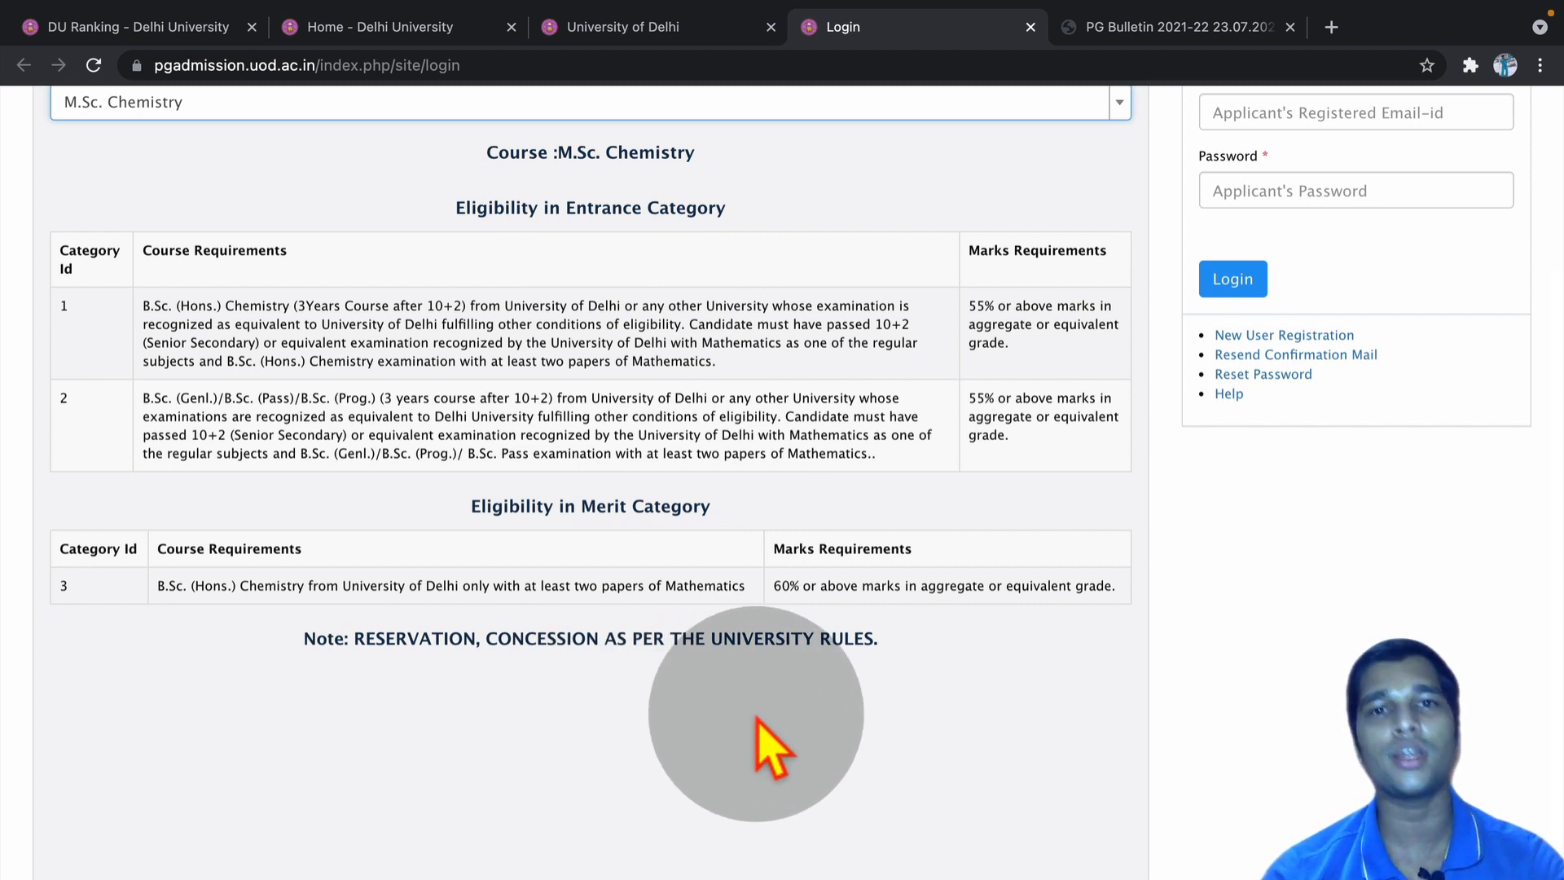
{"action": "scroll", "coordinate": [628, 722], "scroll_direction": "up", "scroll_amount": 1}
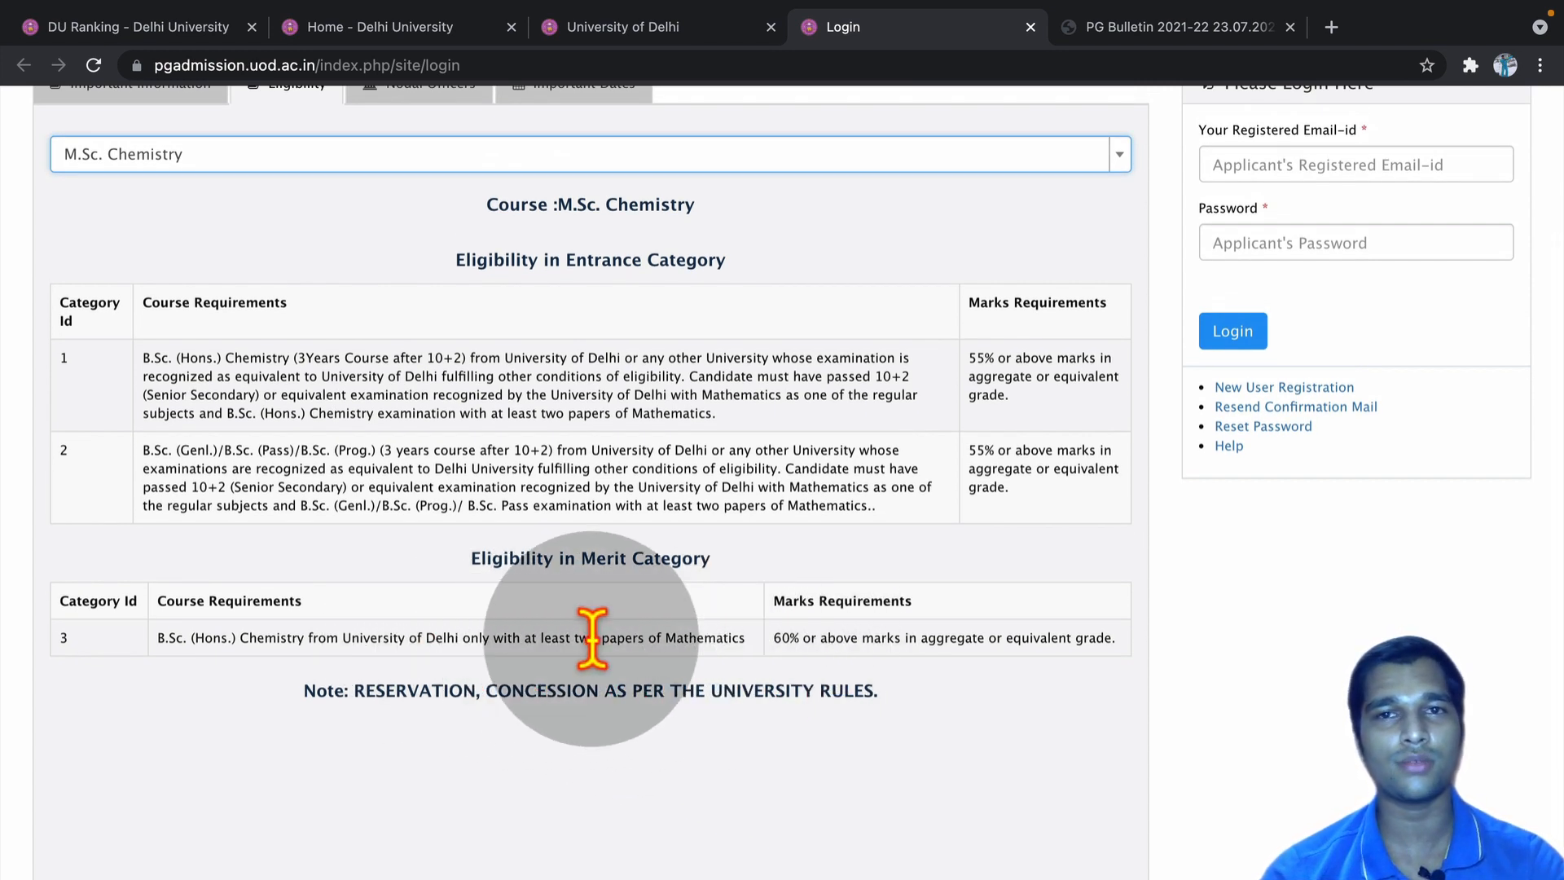
{"action": "scroll", "coordinate": [593, 638], "scroll_direction": "up", "scroll_amount": 2}
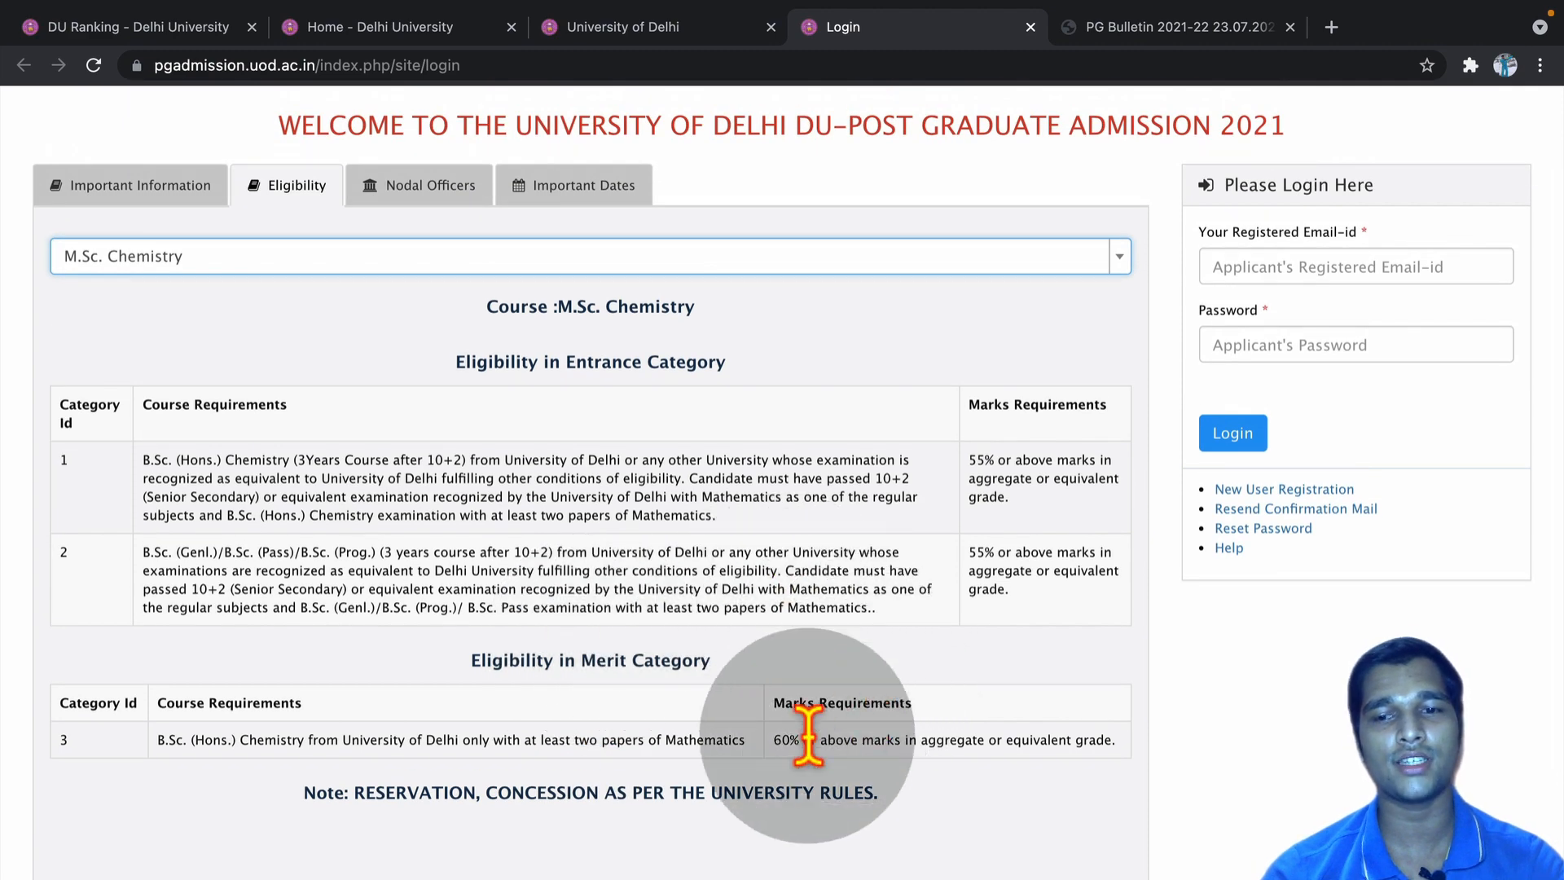
{"action": "scroll", "coordinate": [1024, 744], "scroll_direction": "up", "scroll_amount": 1}
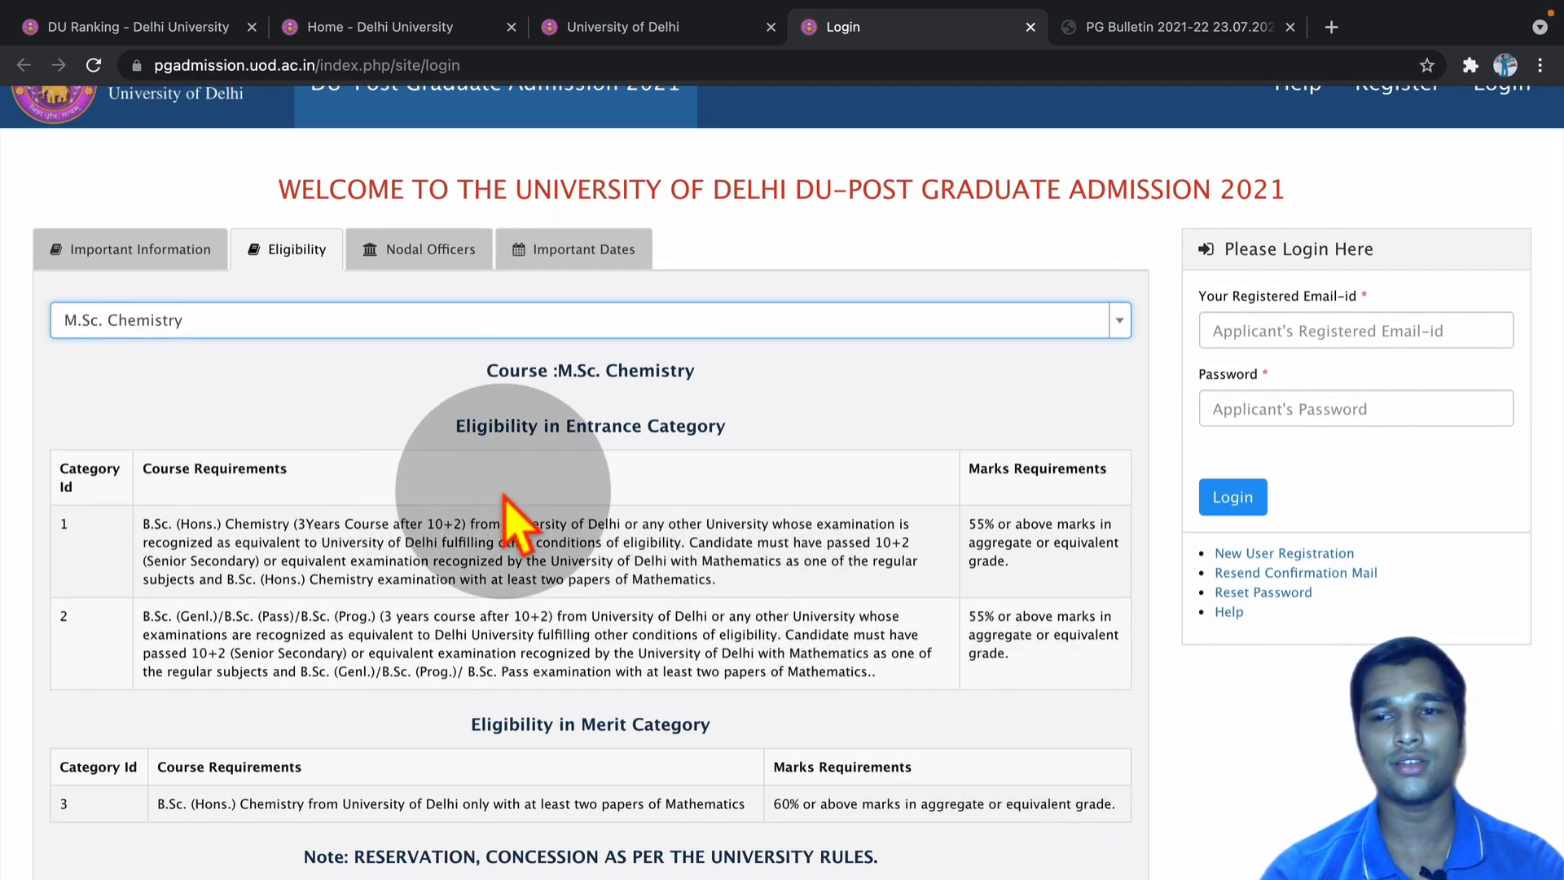
{"action": "scroll", "coordinate": [509, 509], "scroll_direction": "up", "scroll_amount": 1}
View the list of nodal officers on the login page.
{"action": "left_click", "coordinate": [415, 301]}
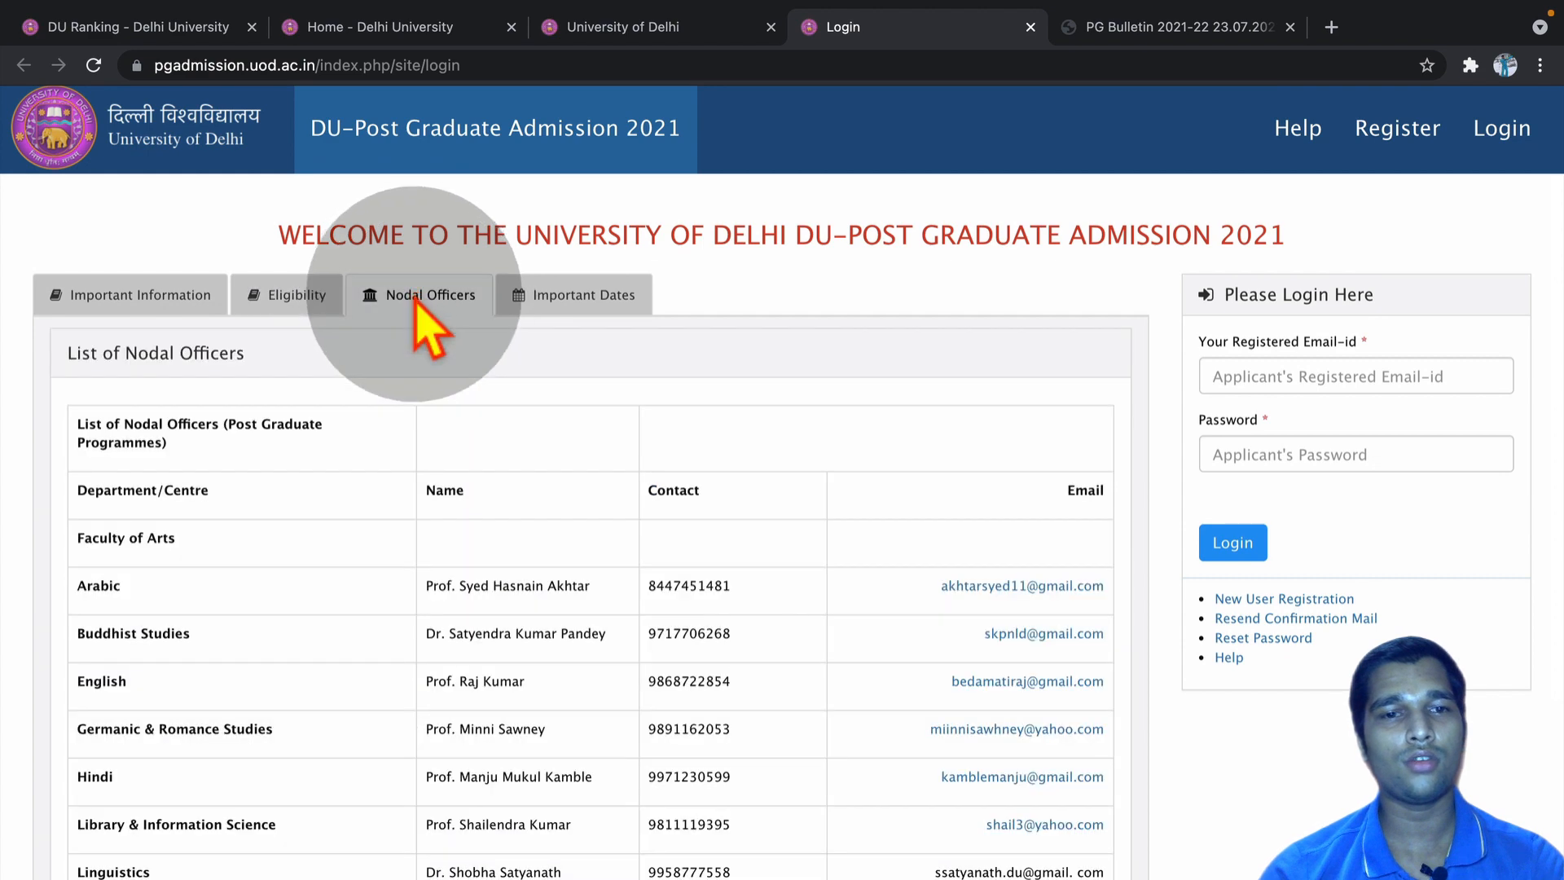
{"action": "scroll", "coordinate": [384, 668], "scroll_direction": "down", "scroll_amount": 3}
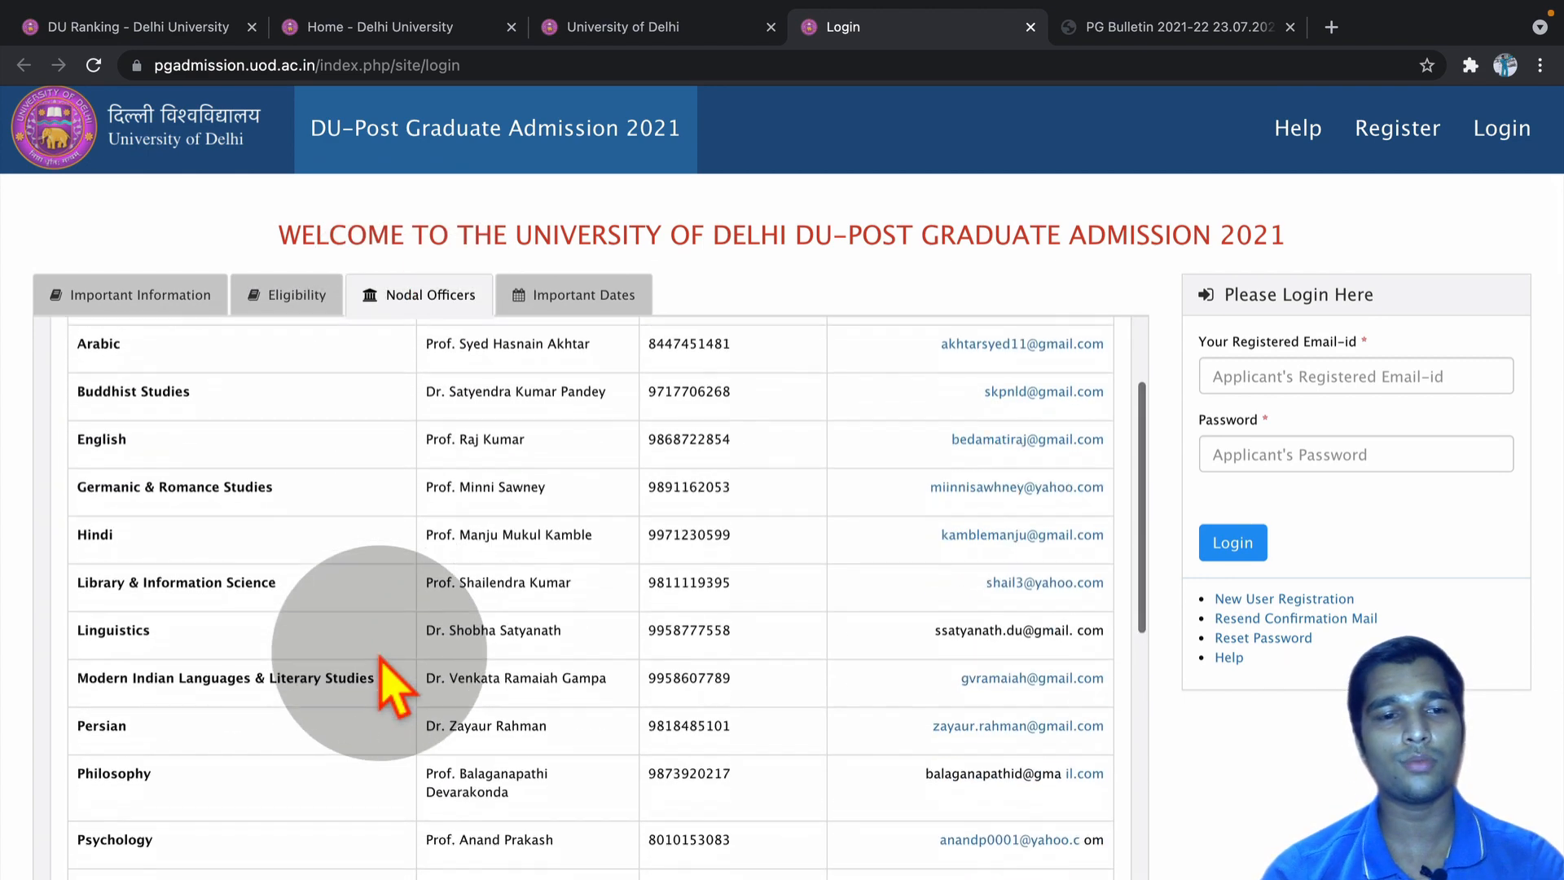
{"action": "scroll", "coordinate": [391, 684], "scroll_direction": "down", "scroll_amount": 1}
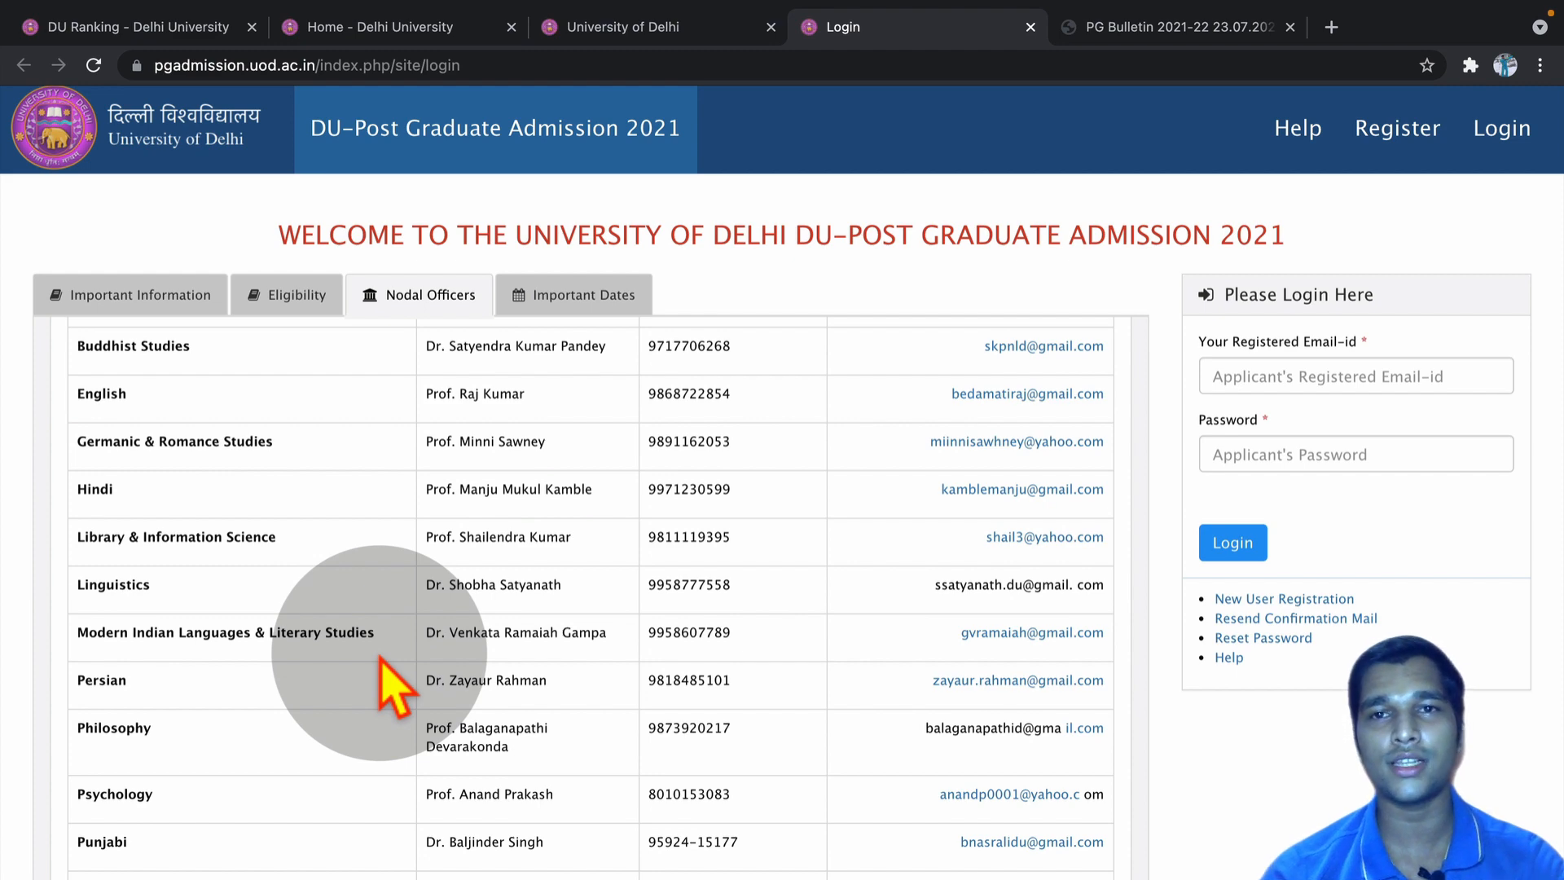
{"action": "scroll", "coordinate": [382, 664], "scroll_direction": "down", "scroll_amount": 6}
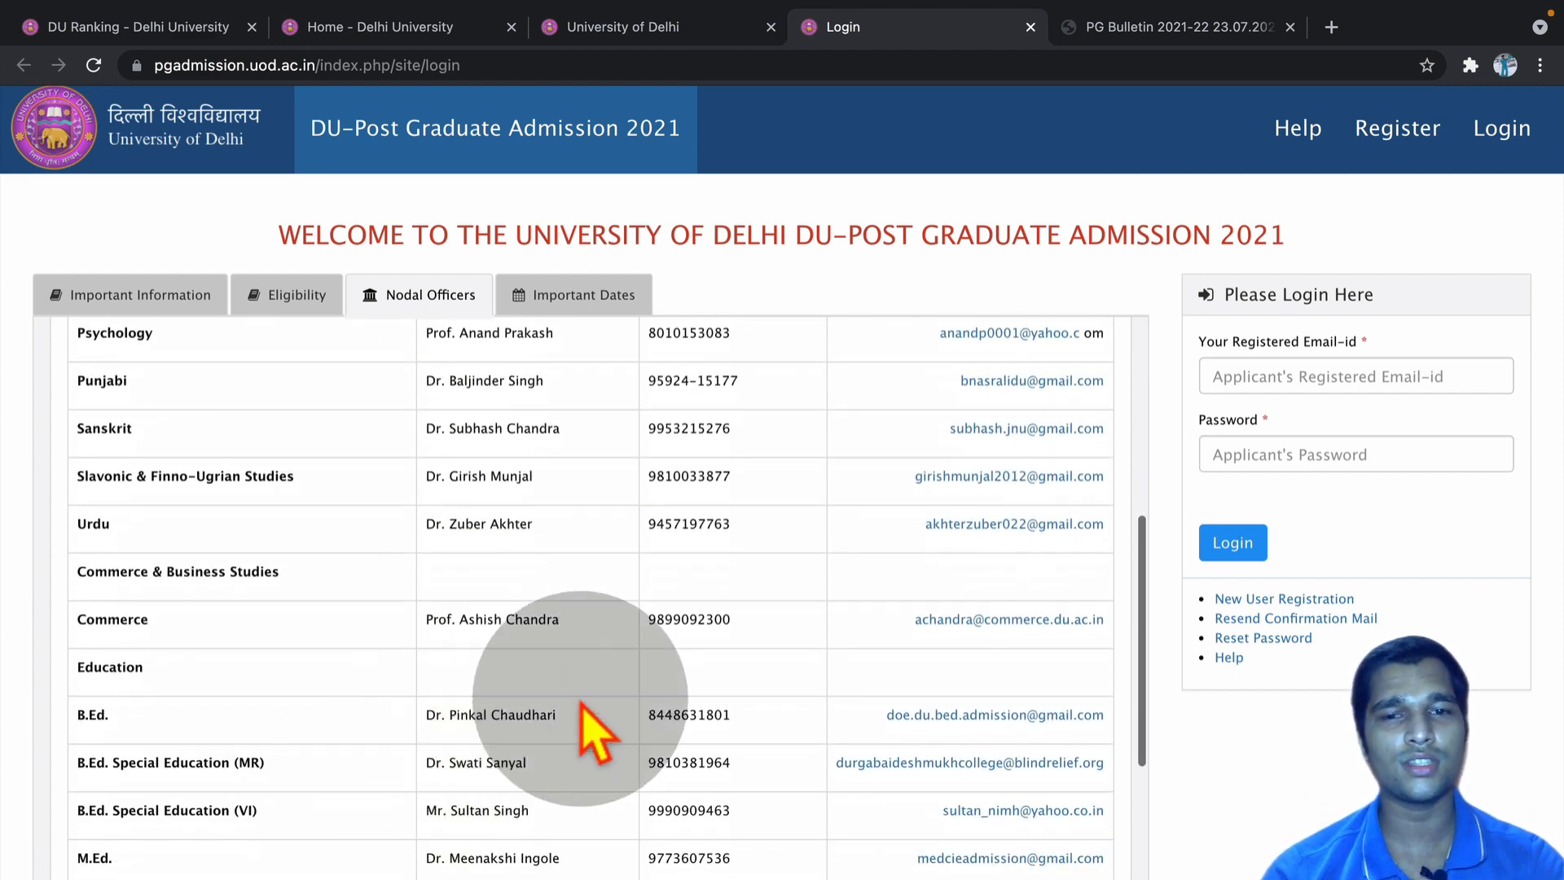
{"action": "scroll", "coordinate": [576, 663], "scroll_direction": "down", "scroll_amount": 5}
{"action": "scroll", "coordinate": [554, 366], "scroll_direction": "up", "scroll_amount": 10}
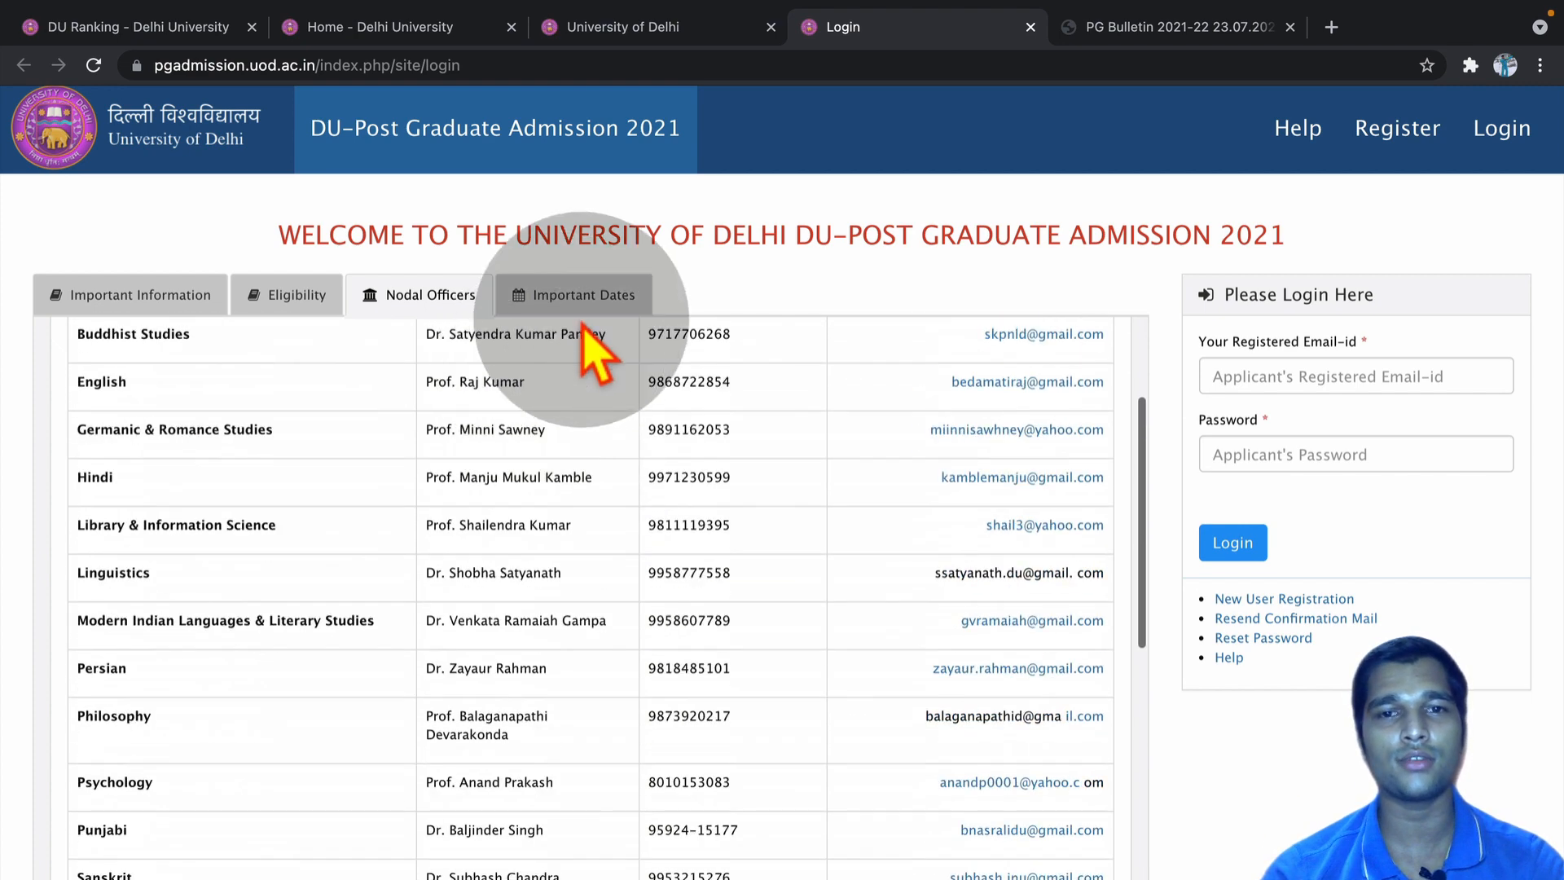
Check the Important Dates: registration open 26th July to 21st August 2021.
{"action": "left_click", "coordinate": [583, 310]}
{"action": "scroll", "coordinate": [566, 619], "scroll_direction": "down", "scroll_amount": 1}
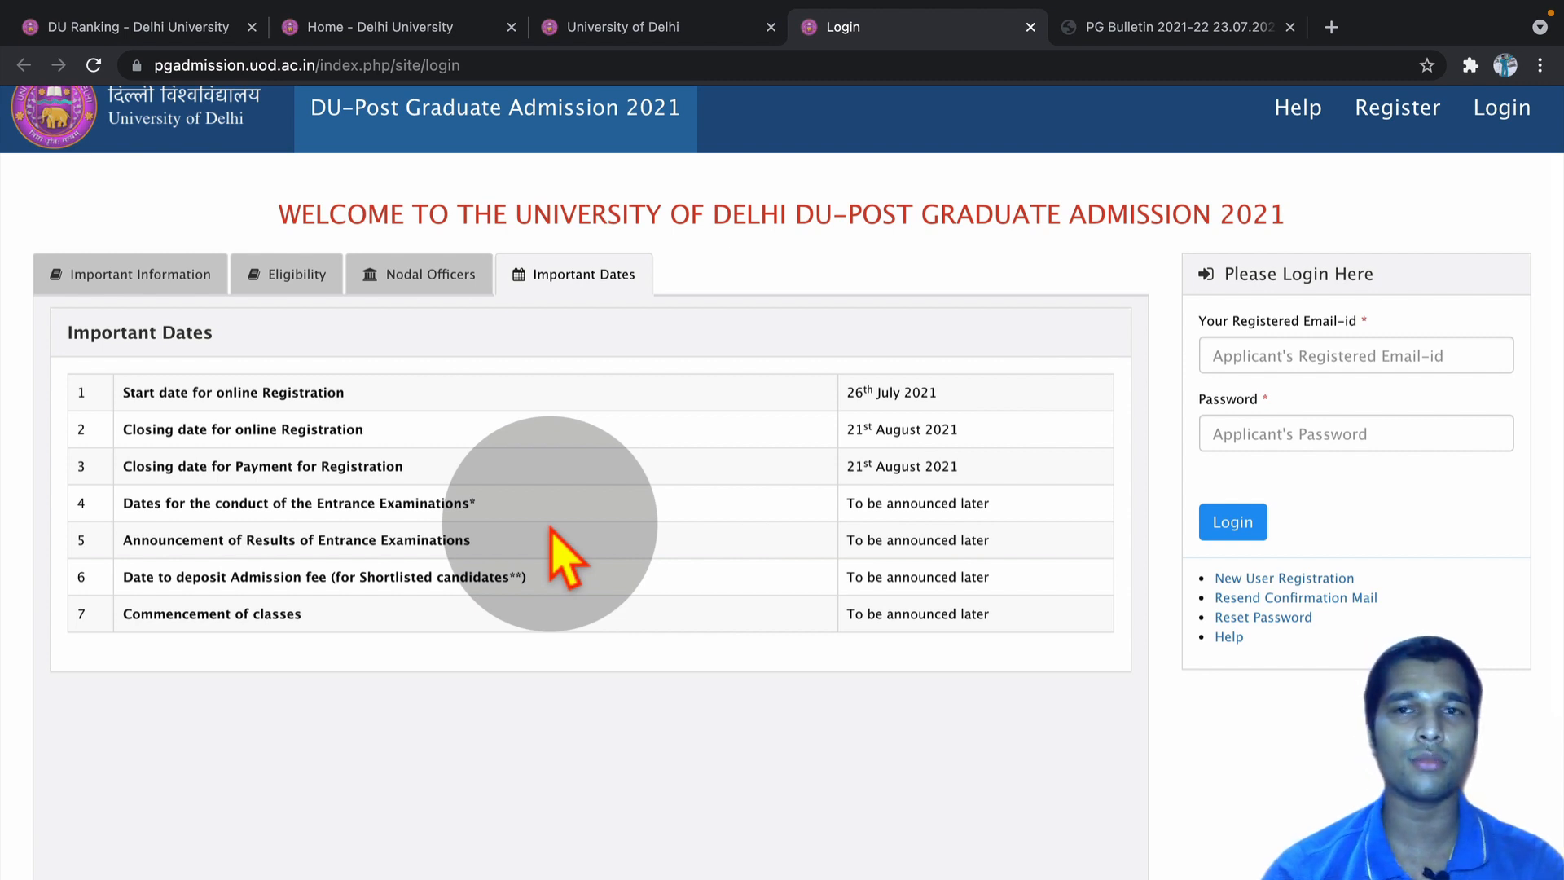
{"action": "scroll", "coordinate": [594, 548], "scroll_direction": "up", "scroll_amount": 1}
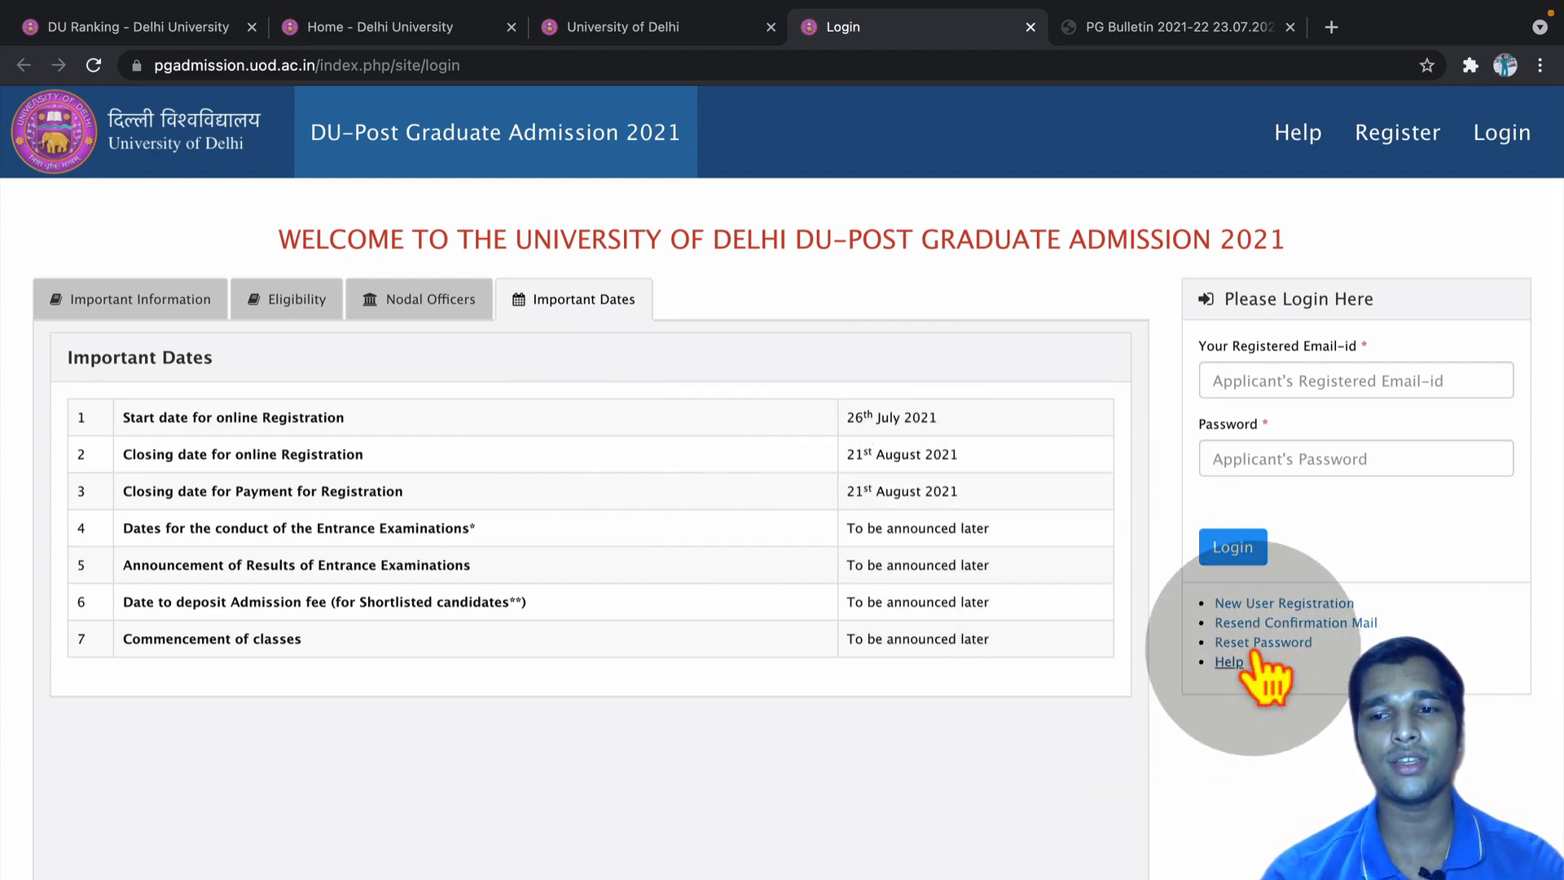
{"action": "scroll", "coordinate": [1300, 551], "scroll_direction": "up", "scroll_amount": 3}
{"action": "scroll", "coordinate": [1124, 698], "scroll_direction": "right", "scroll_amount": 3}
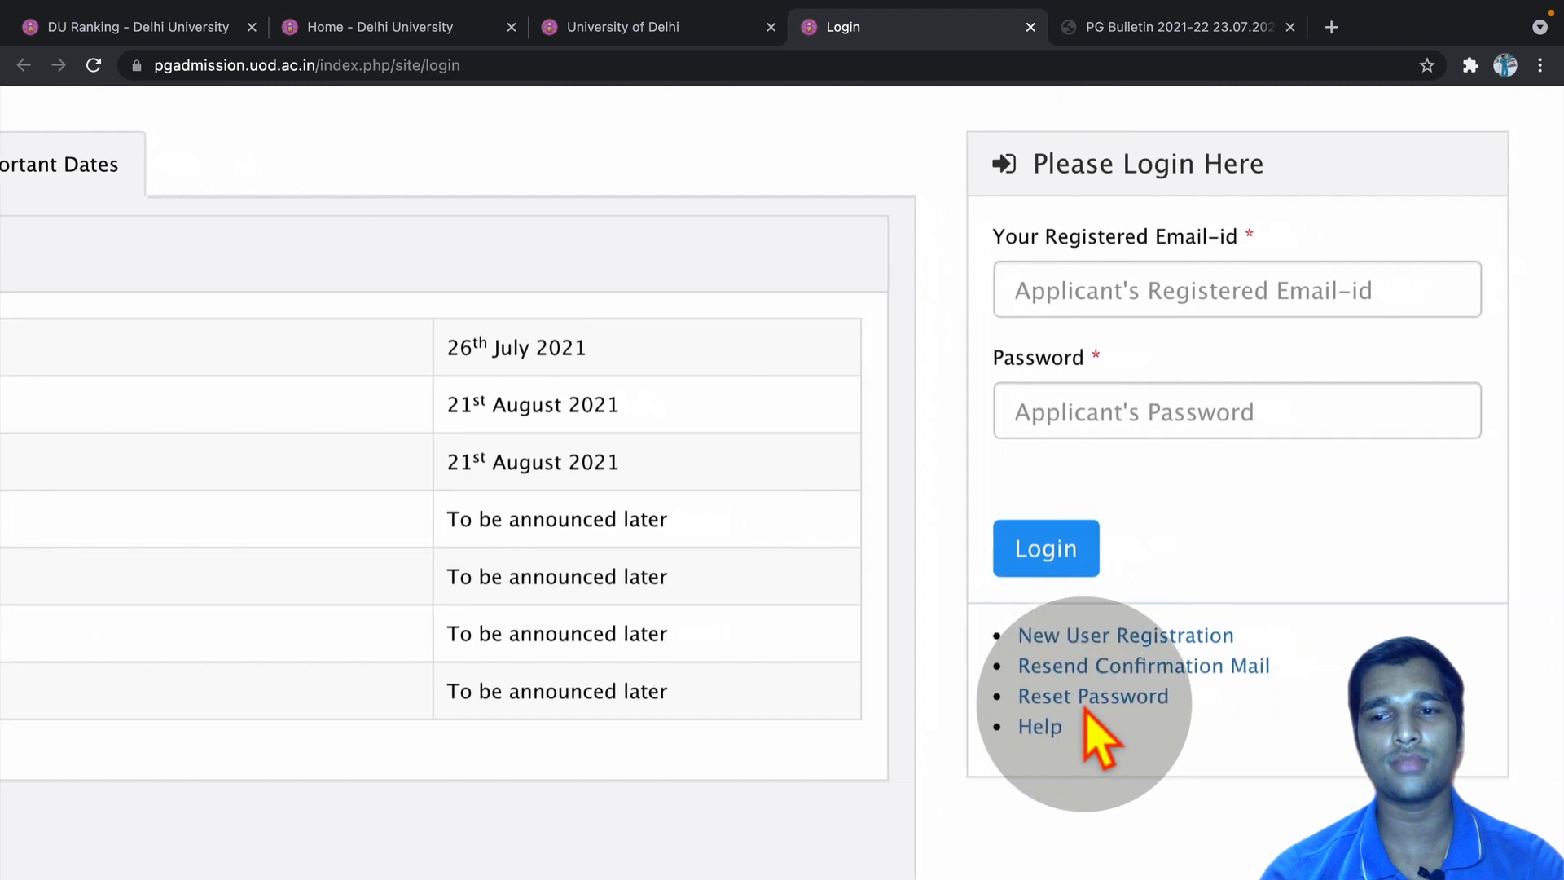
Open New User Registration and autofill the email, mobile, name and Uttar Pradesh domicile.
{"action": "left_click", "coordinate": [1088, 643]}
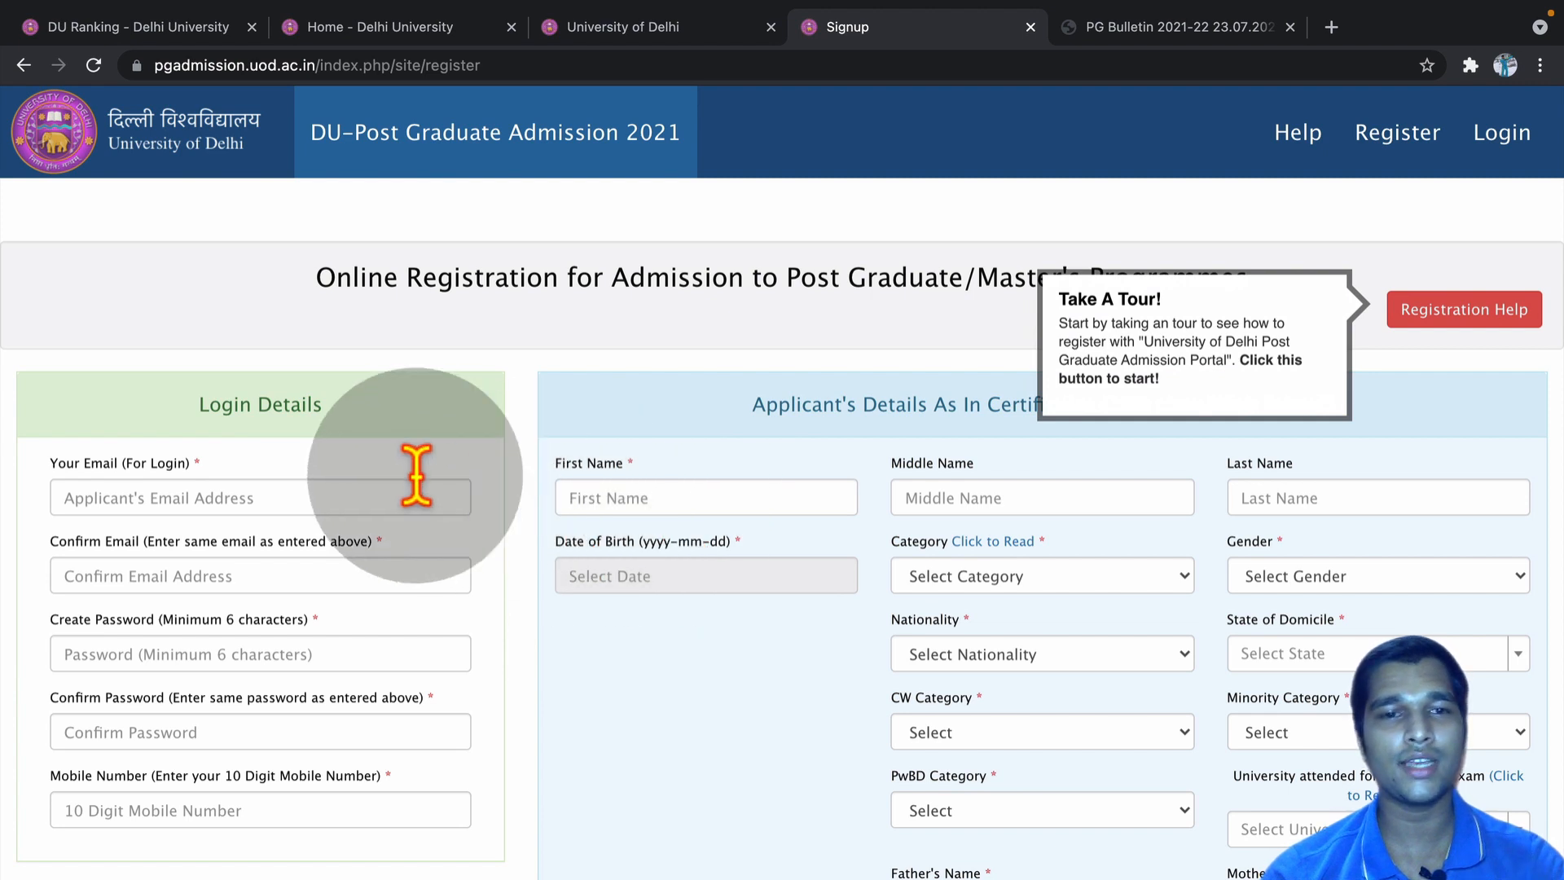
{"action": "left_click", "coordinate": [206, 498]}
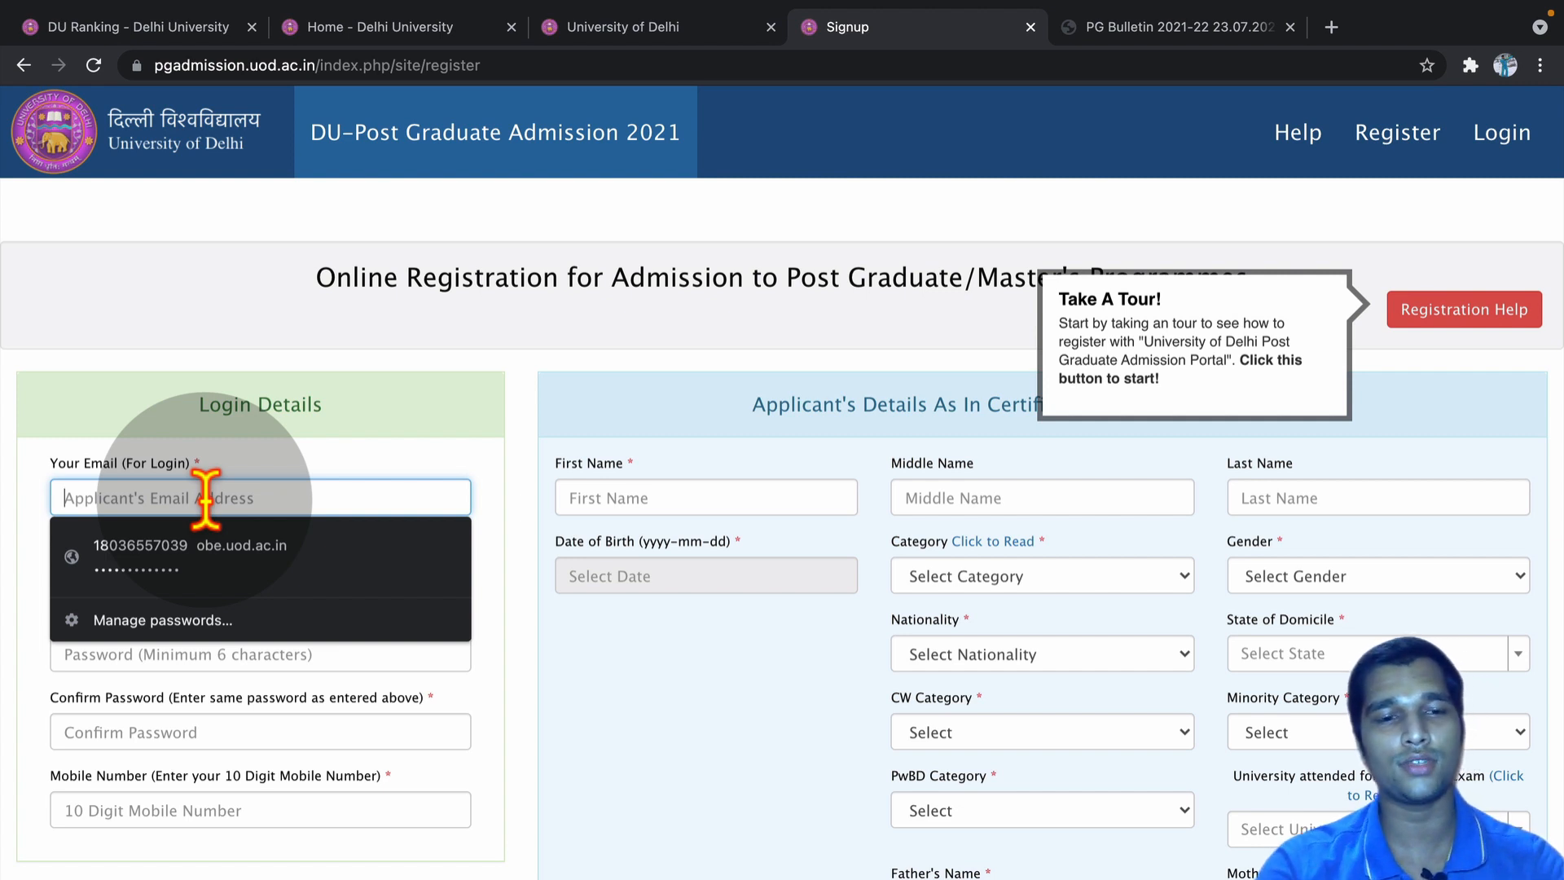
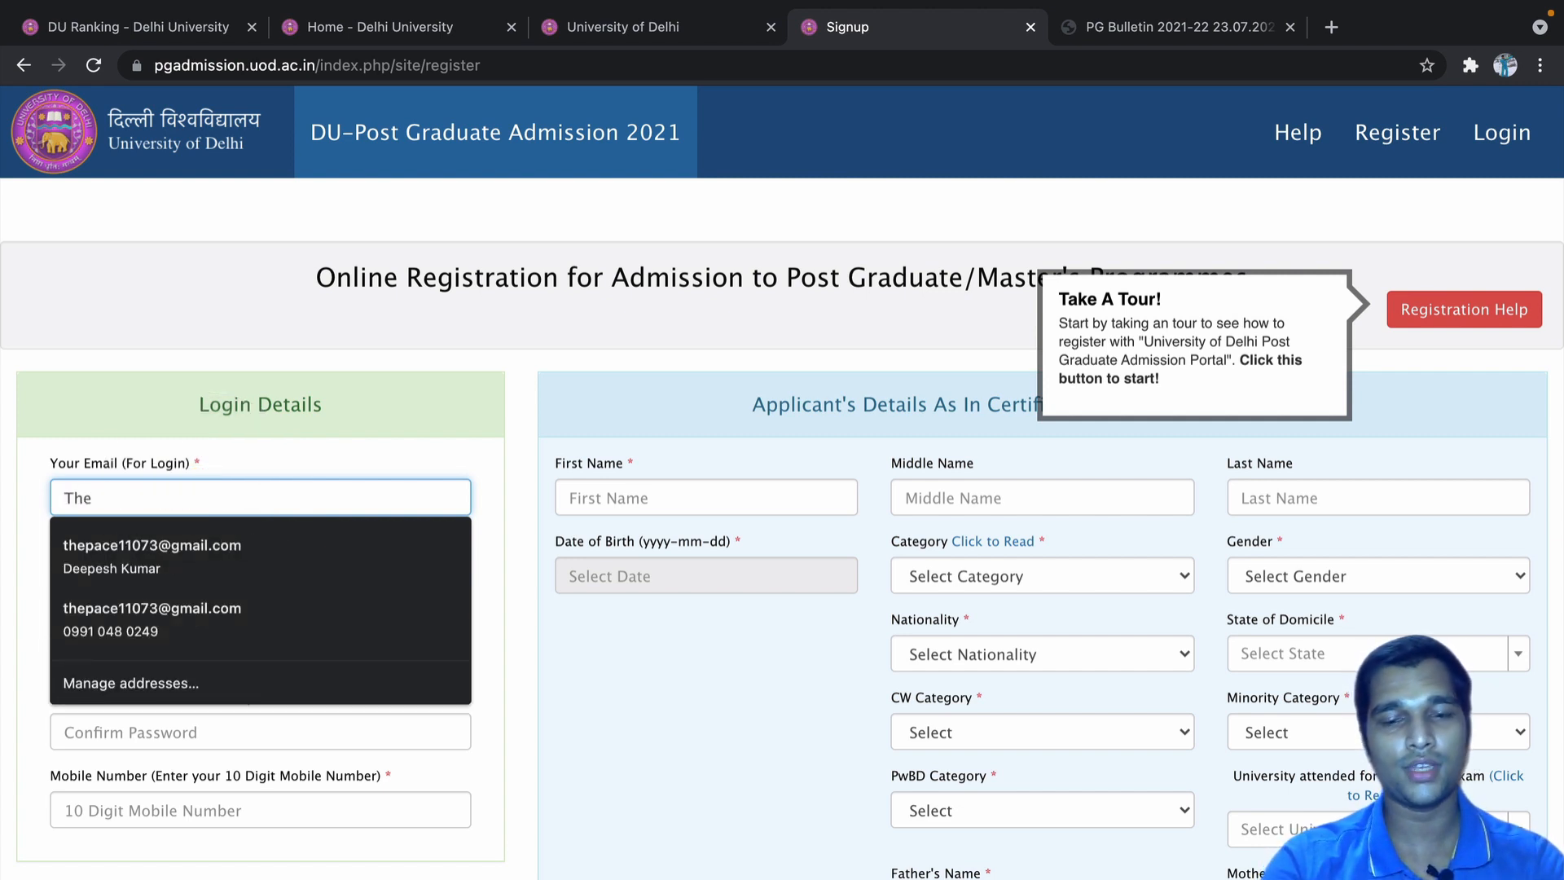
{"action": "left_click", "coordinate": [216, 562]}
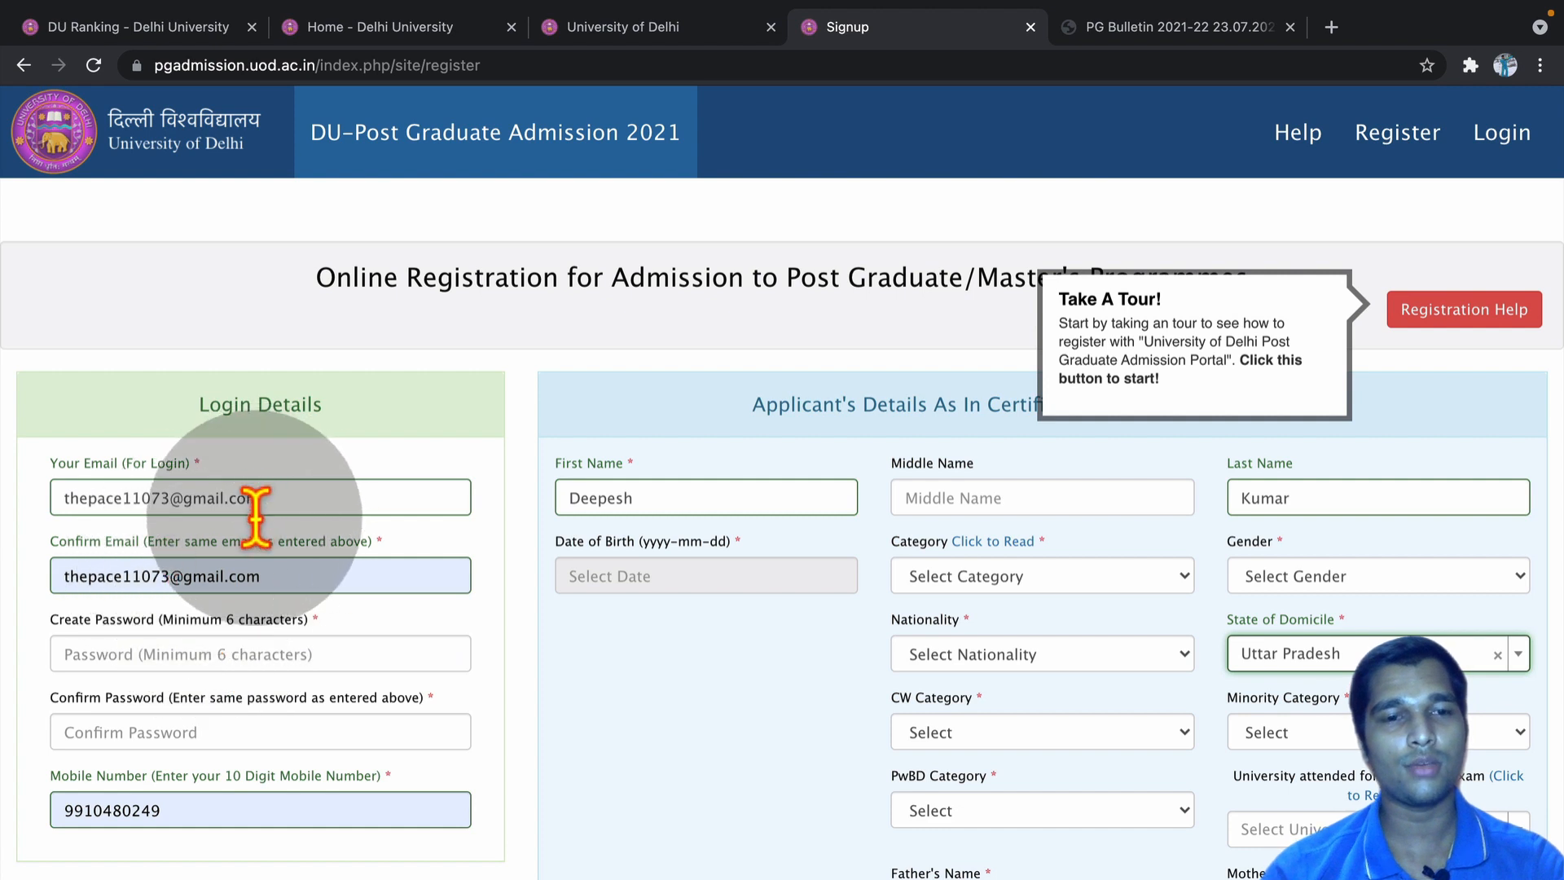
Enter the account password in both Create Password and Confirm Password fields.
{"action": "left_click", "coordinate": [120, 647]}
{"action": "type", "text": "a"}
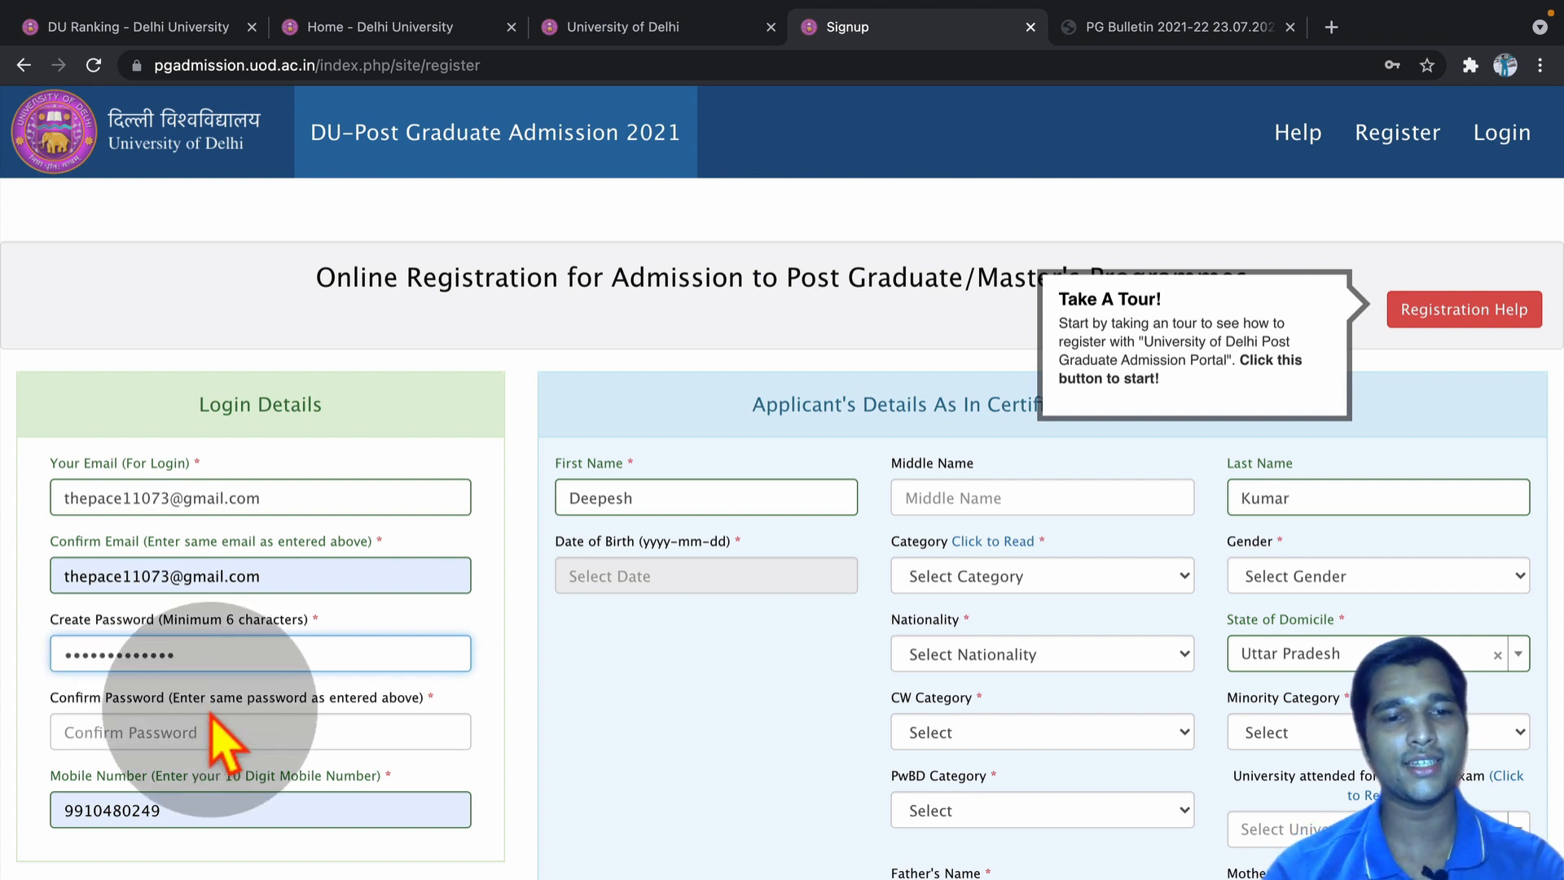
{"action": "left_click", "coordinate": [159, 731]}
{"action": "type", "text": "a"}
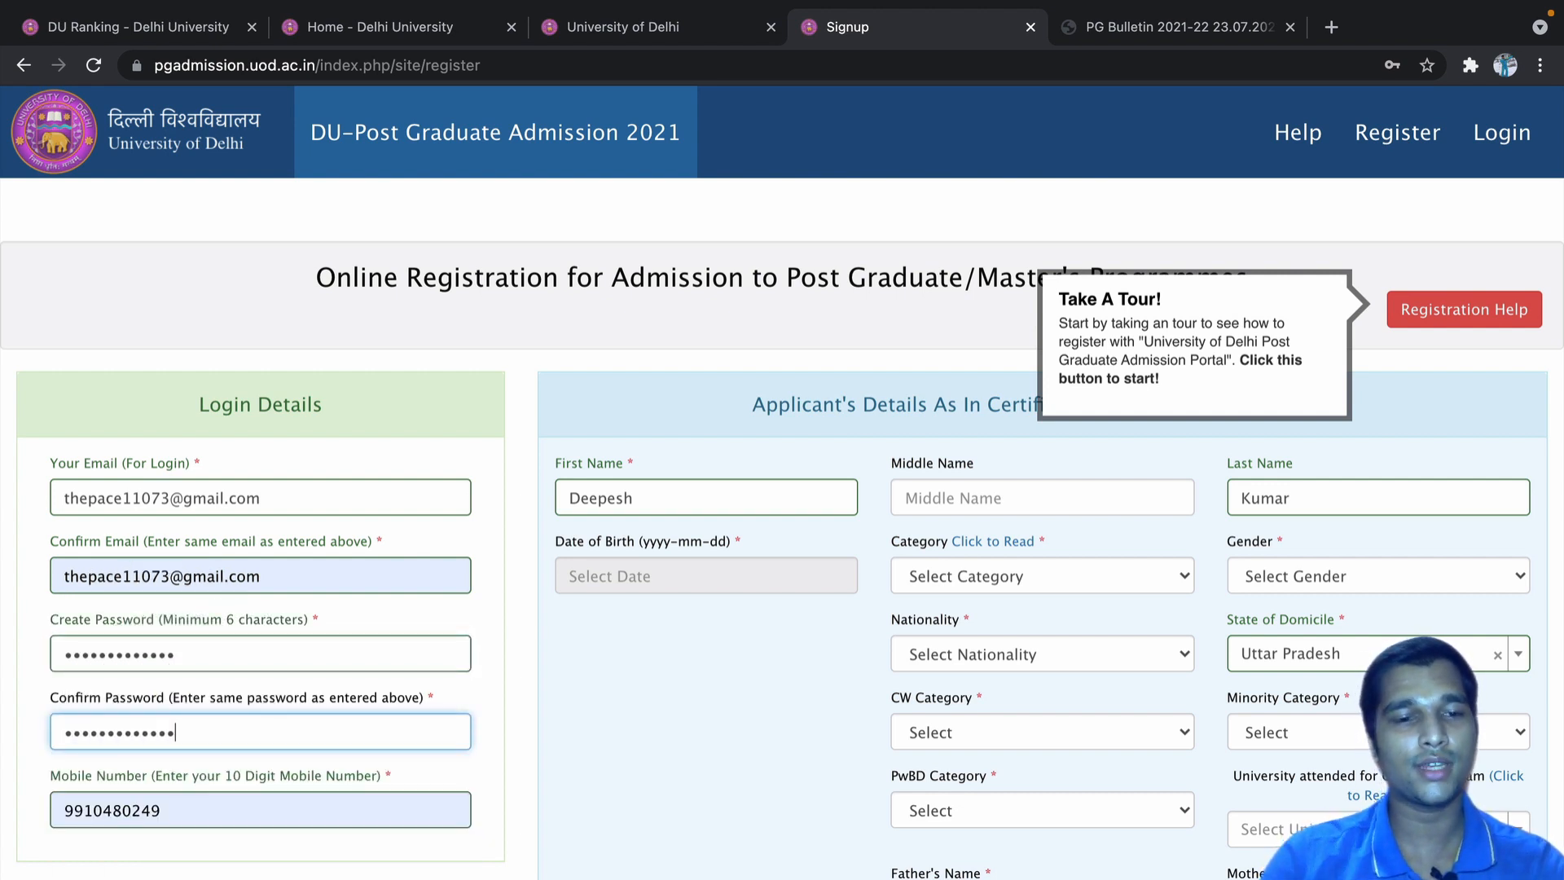
{"action": "scroll", "coordinate": [391, 786], "scroll_direction": "down", "scroll_amount": 1}
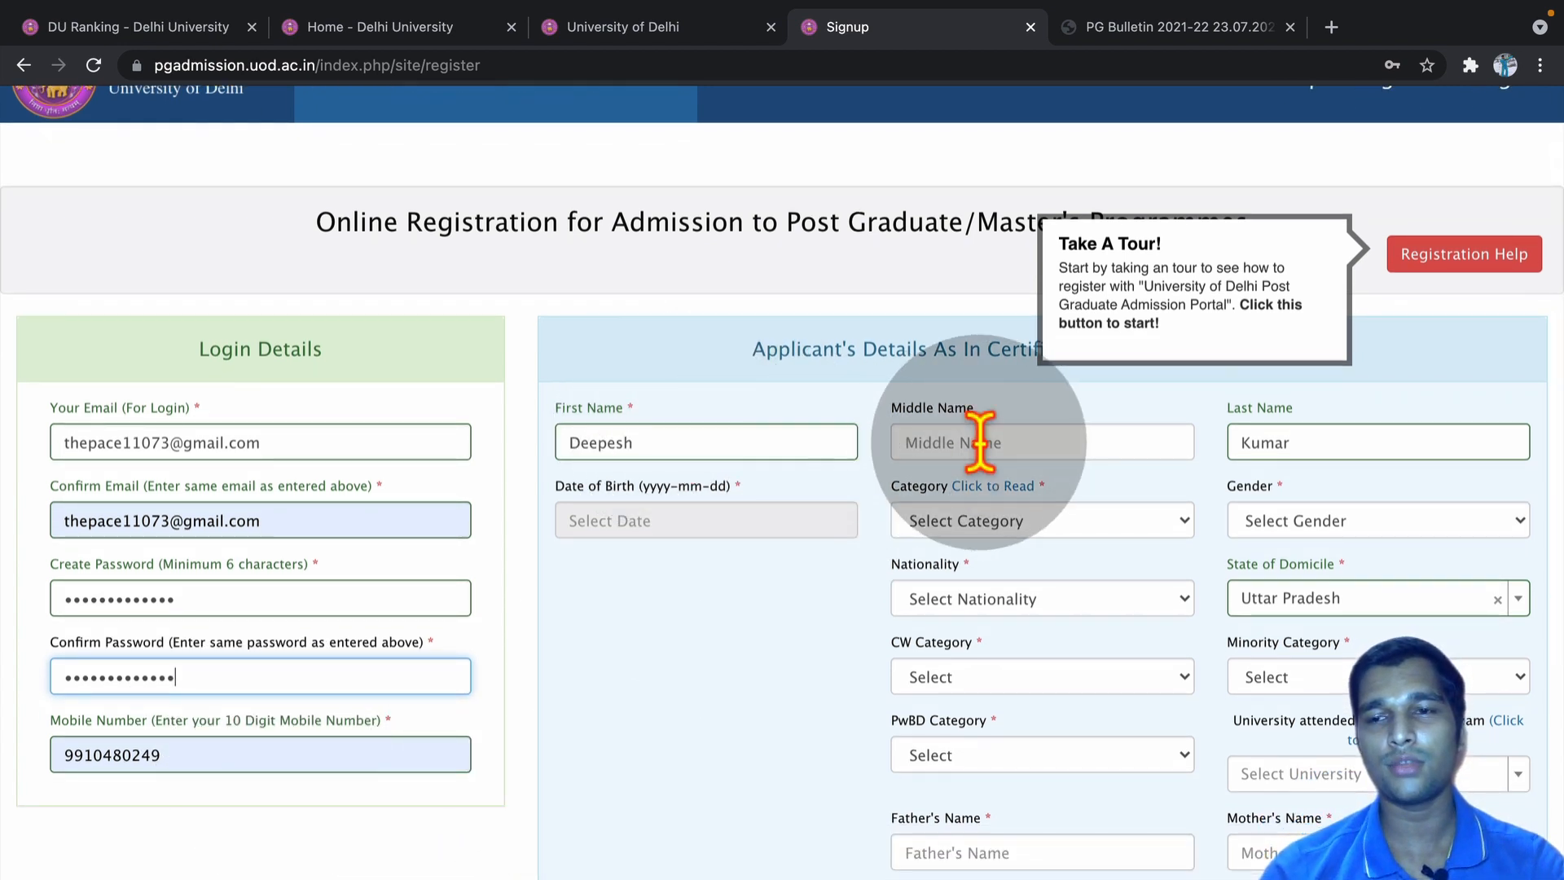
Set the date of birth to 19 October 2001.
{"action": "left_click", "coordinate": [701, 519]}
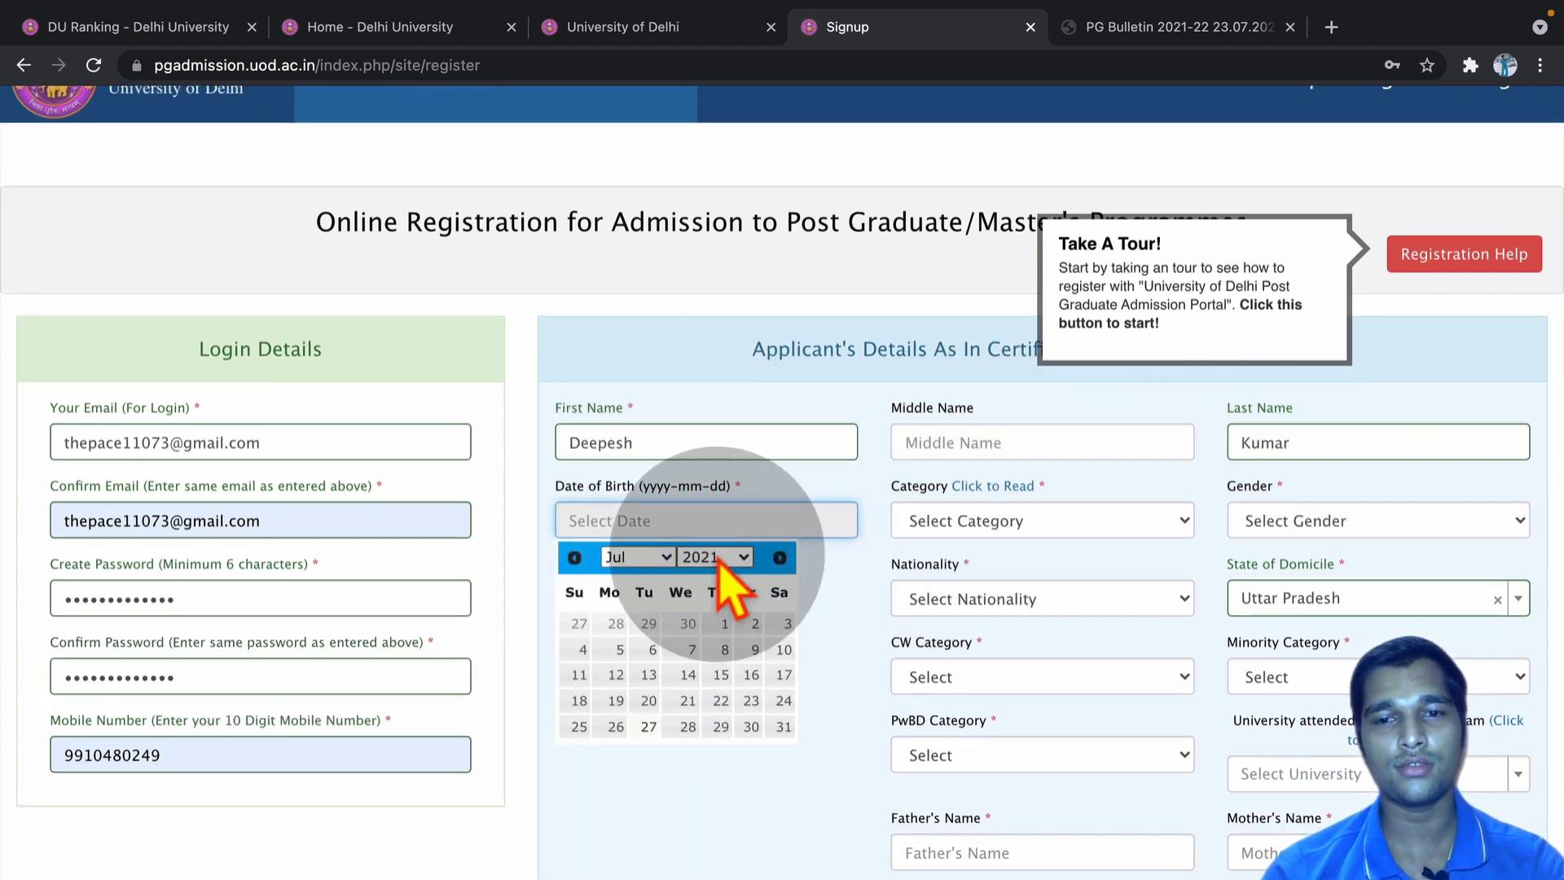
{"action": "left_click", "coordinate": [717, 558]}
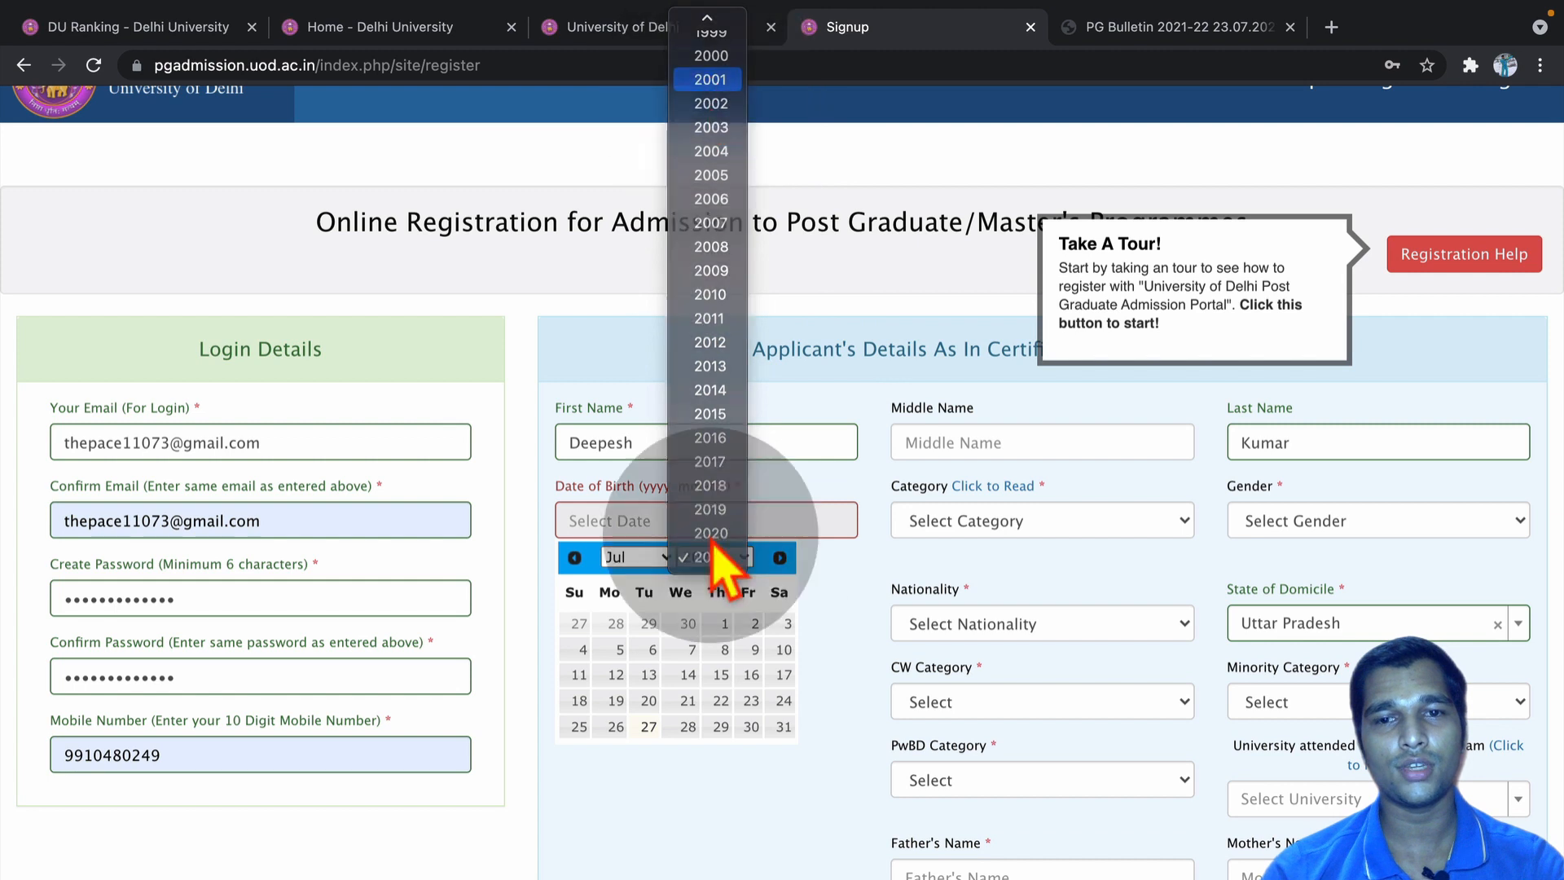
{"action": "key", "text": "Return"}
{"action": "left_click", "coordinate": [640, 557]}
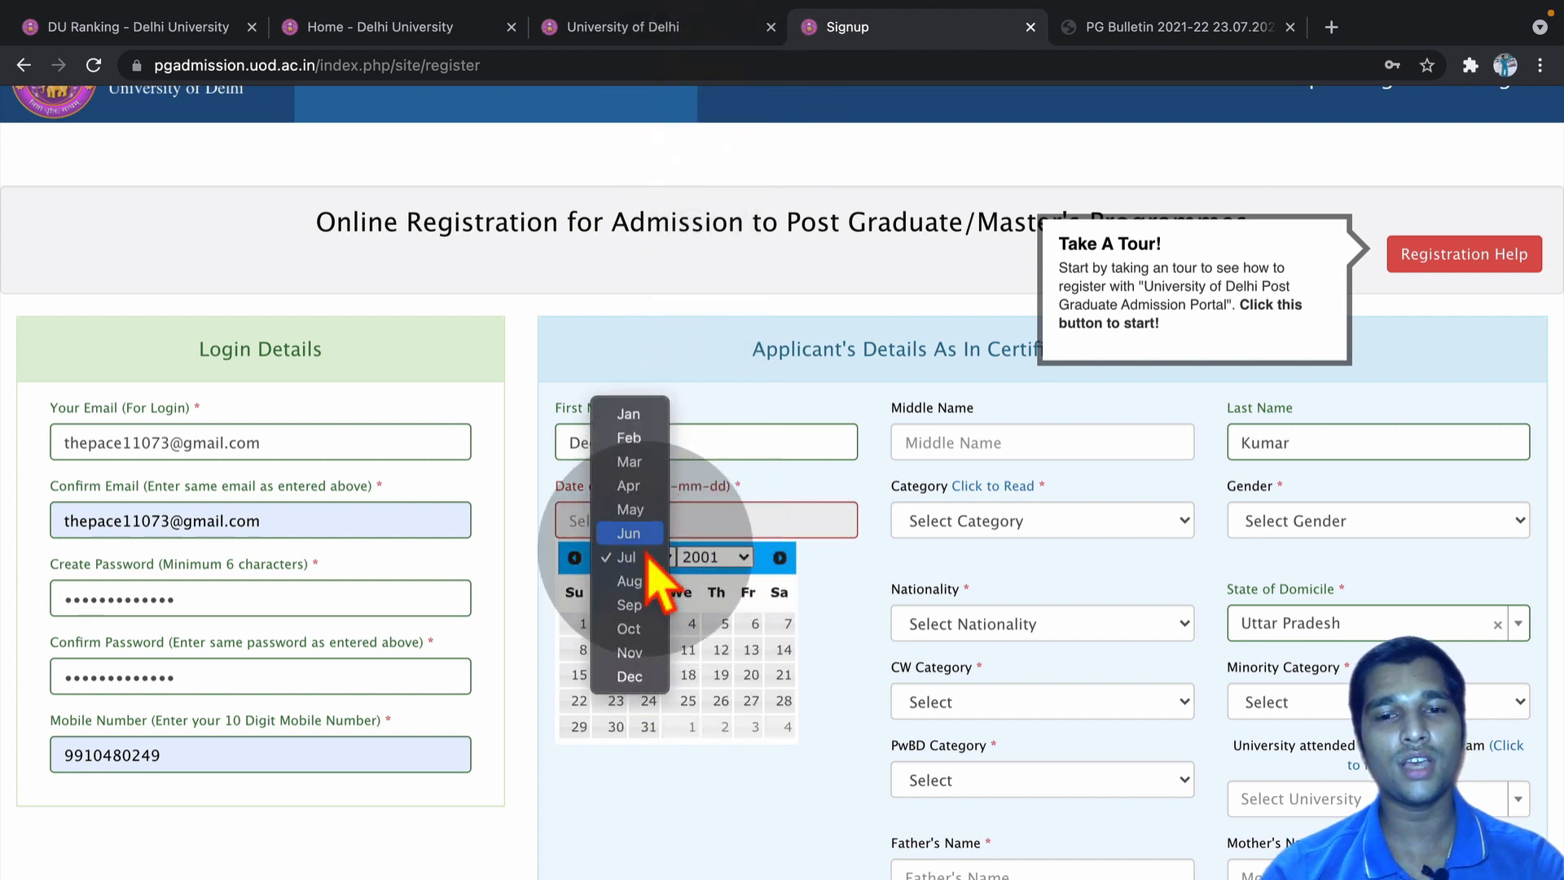
{"action": "left_click", "coordinate": [632, 628]}
{"action": "left_click", "coordinate": [721, 675]}
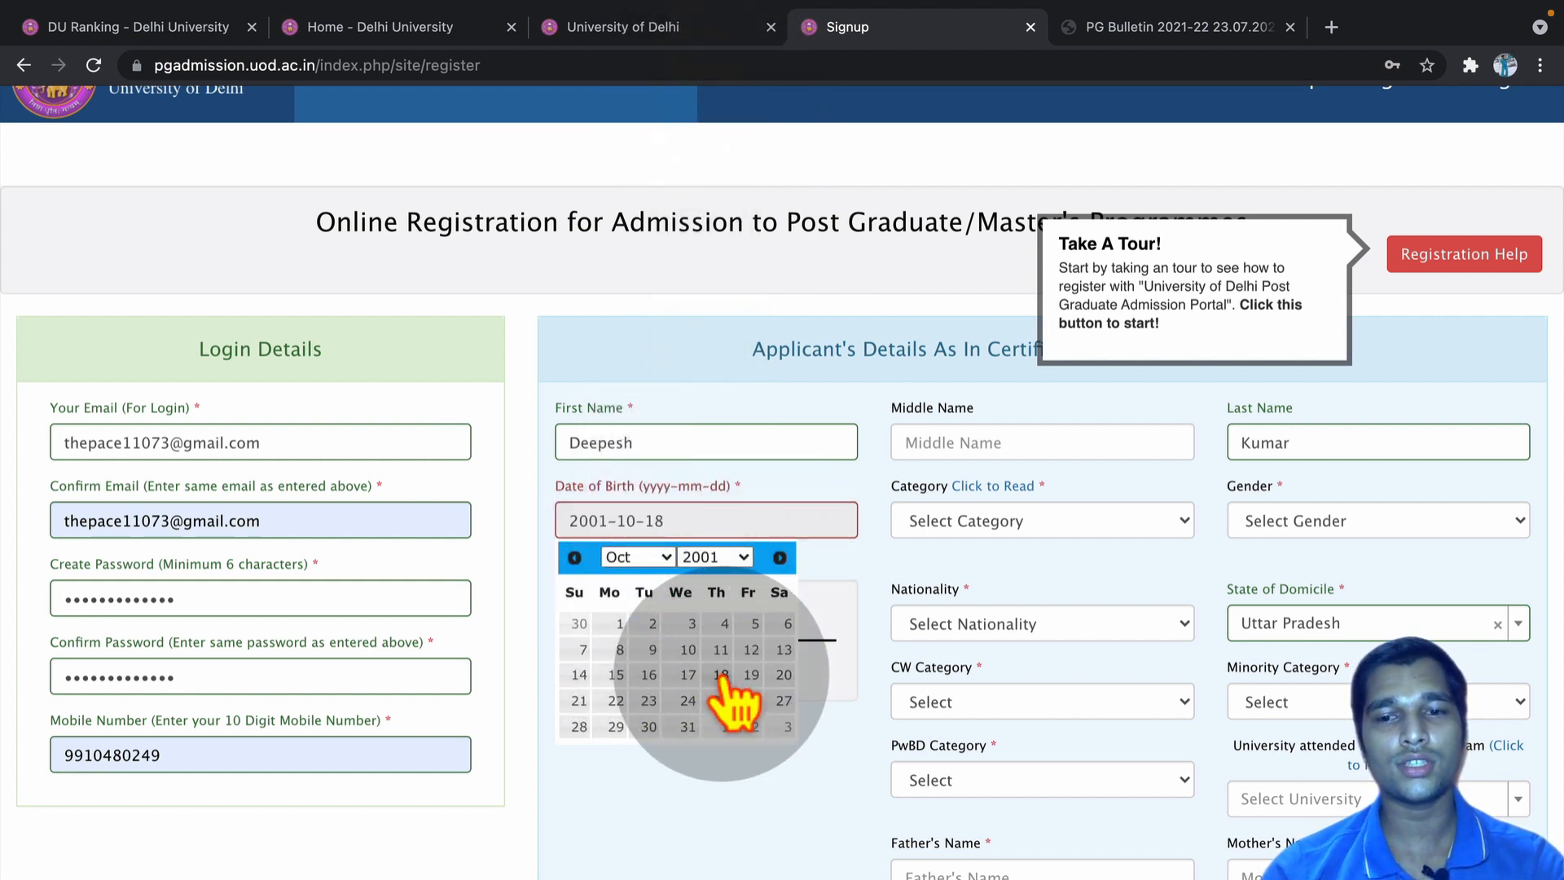
{"action": "left_click", "coordinate": [716, 522]}
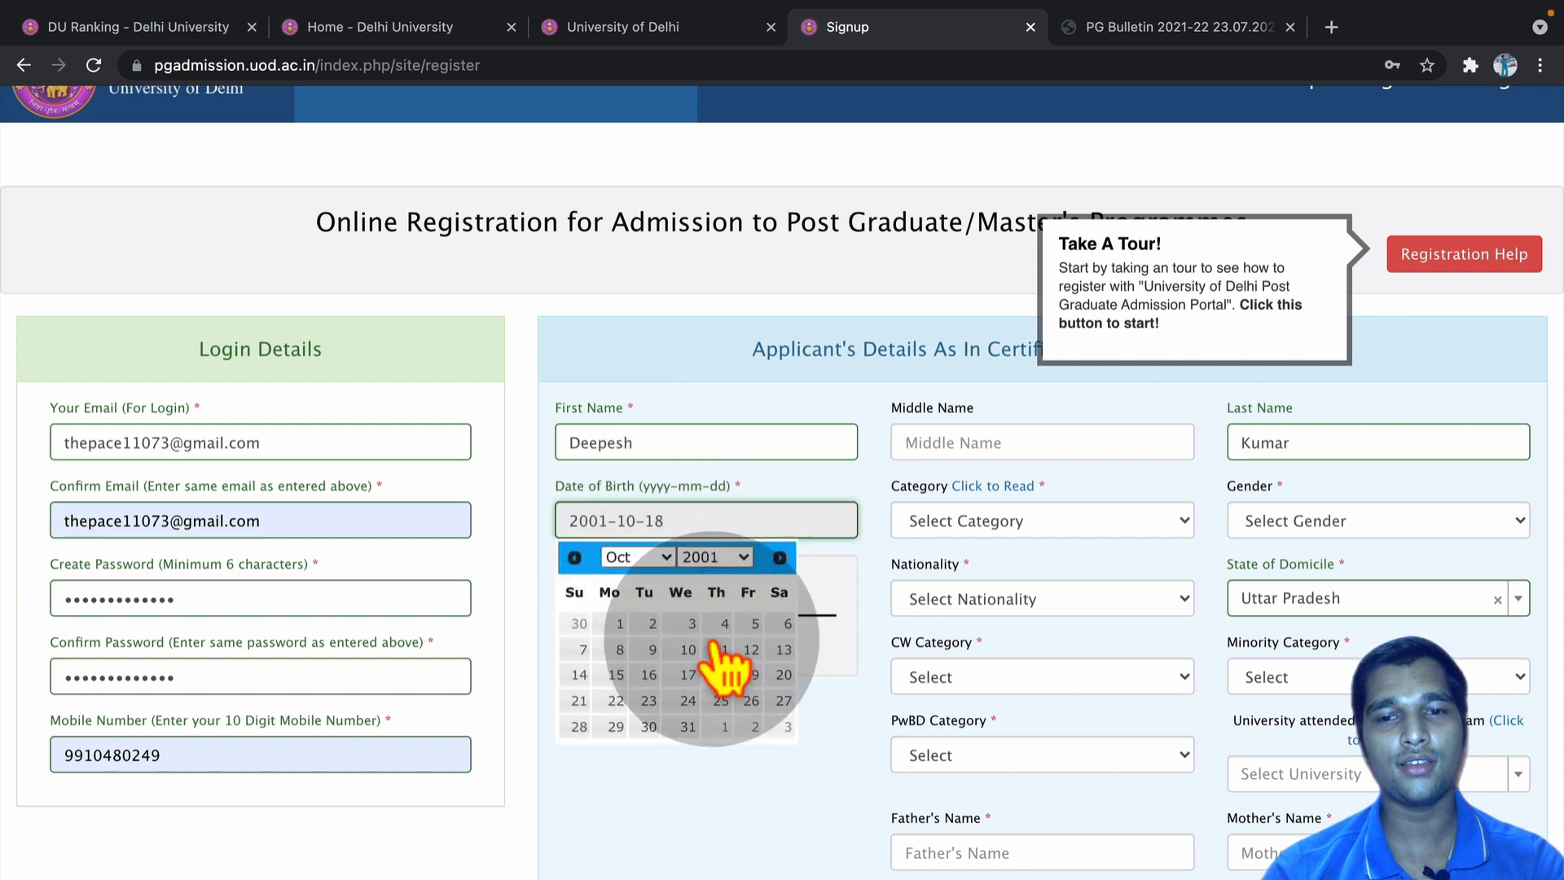
{"action": "left_click", "coordinate": [751, 676]}
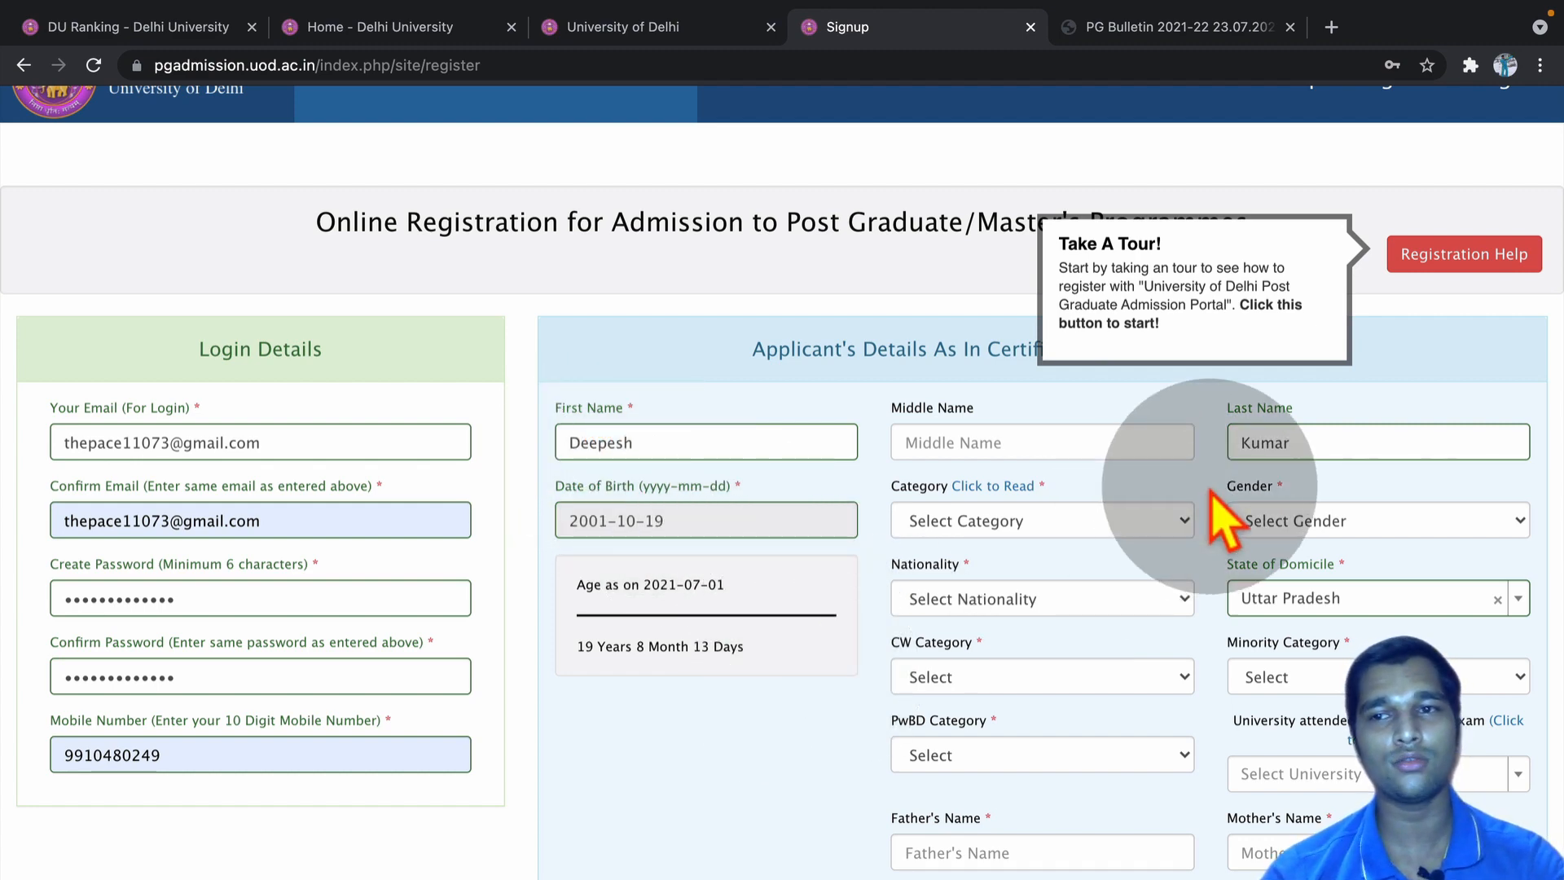
Set category to OBC with its issuing community, gender Male and nationality Indian.
{"action": "scroll", "coordinate": [775, 646], "scroll_direction": "down", "scroll_amount": 3}
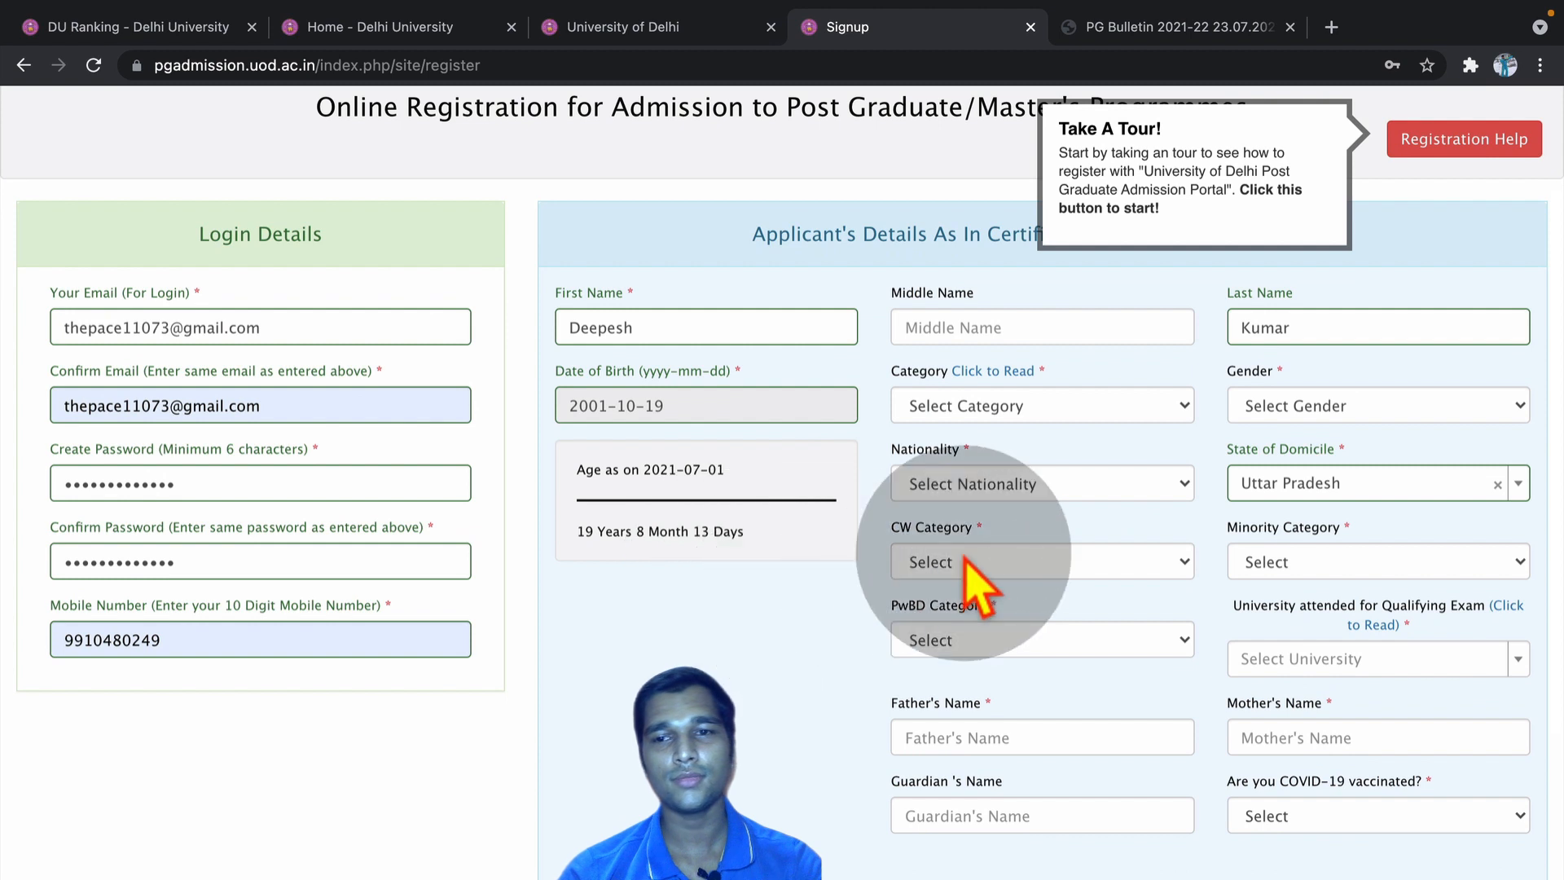
{"action": "left_click", "coordinate": [1076, 405]}
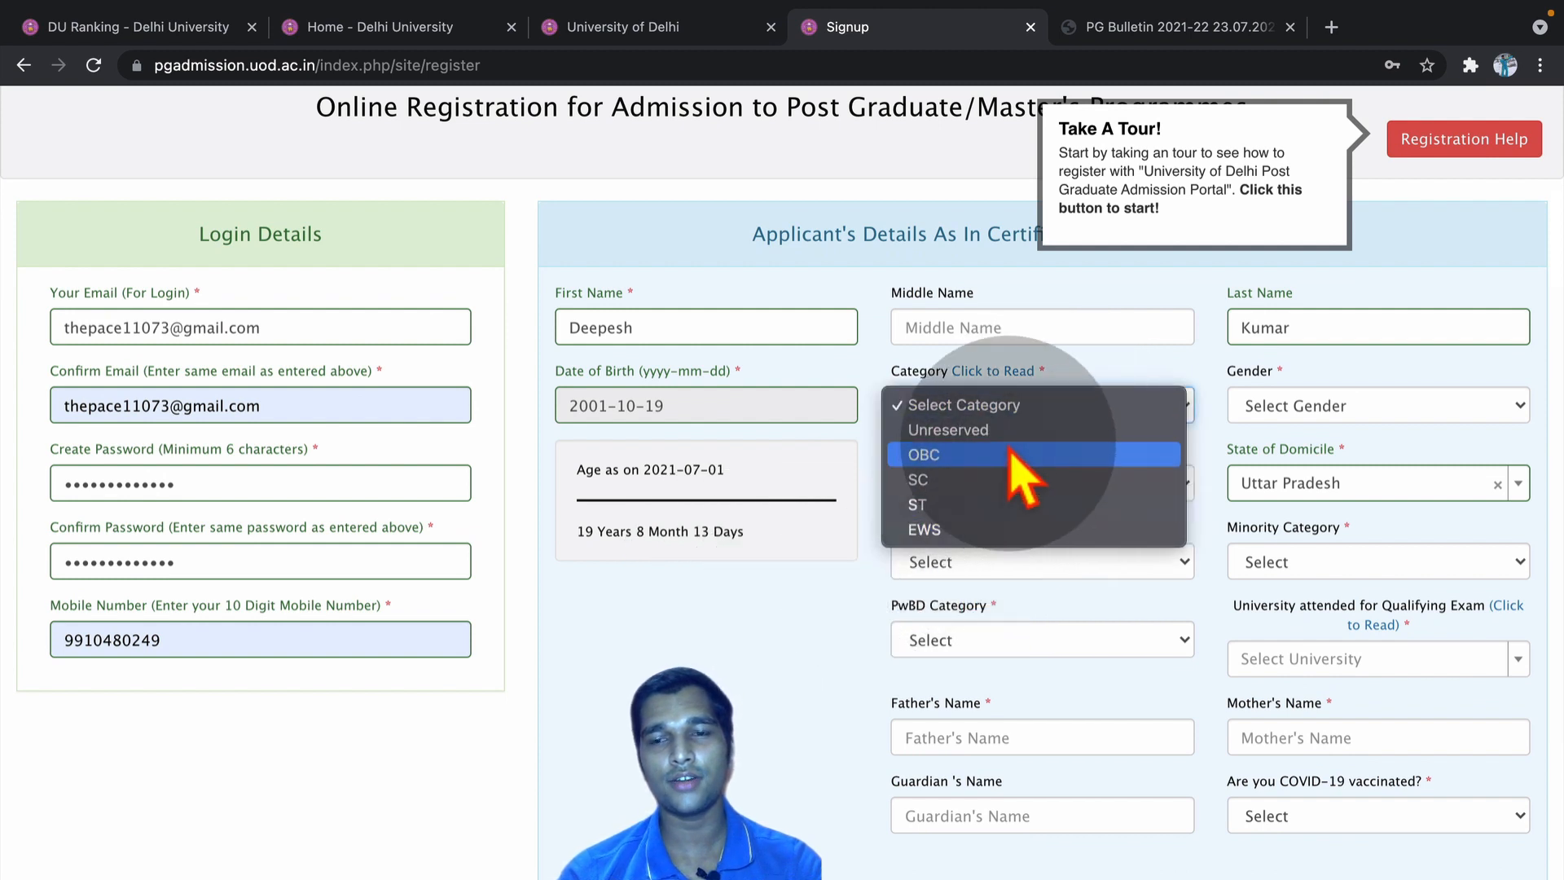
{"action": "left_click", "coordinate": [961, 429]}
{"action": "left_click", "coordinate": [1304, 407]}
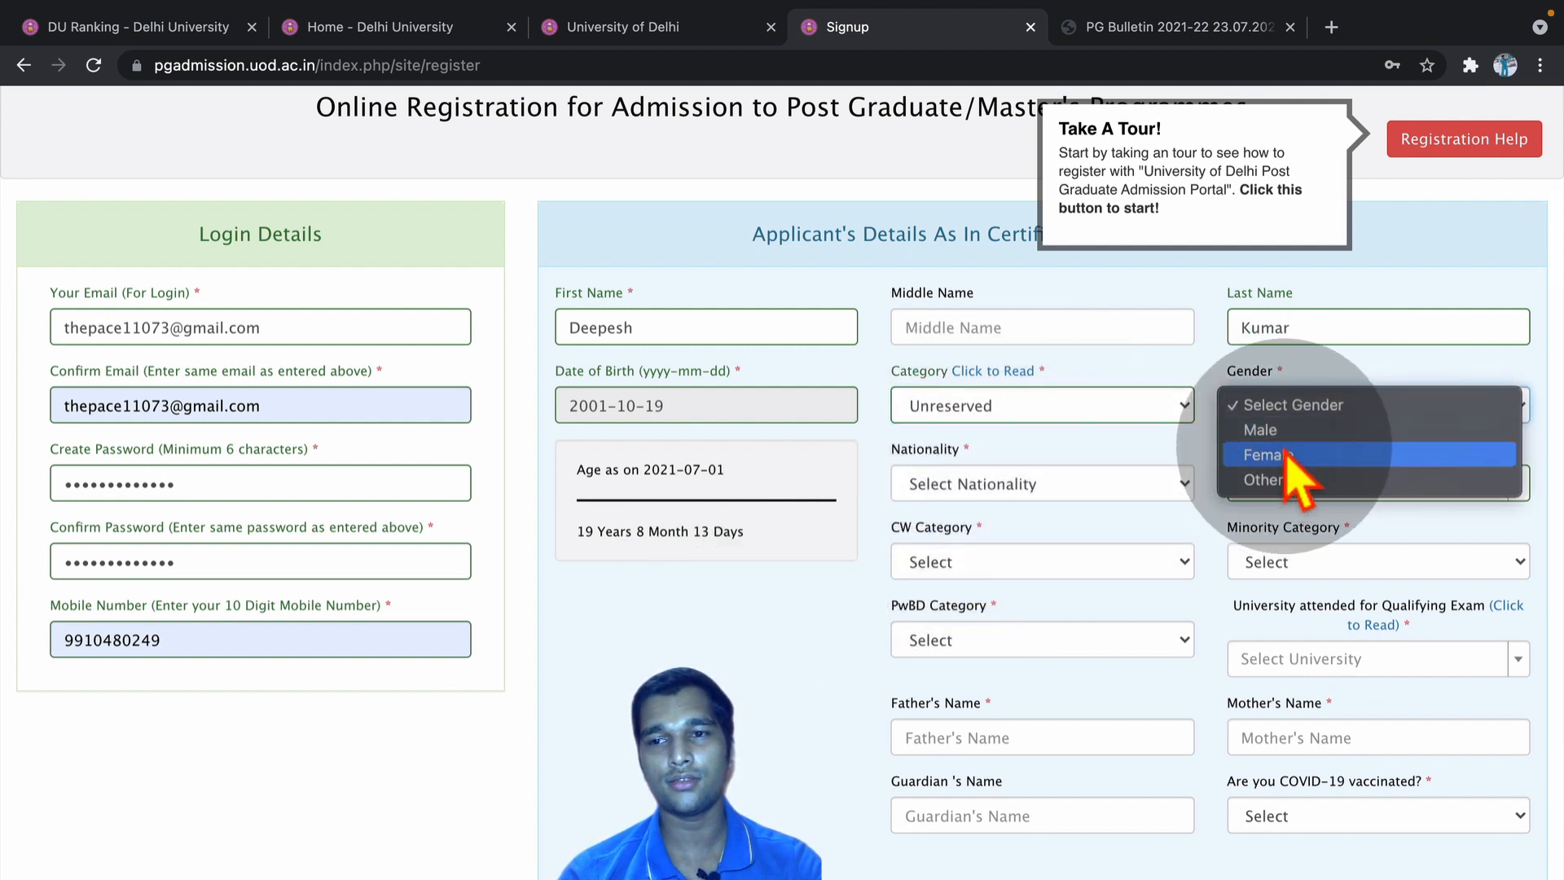
{"action": "left_click", "coordinate": [1299, 430]}
{"action": "left_click", "coordinate": [1004, 489]}
{"action": "left_click", "coordinate": [1001, 509]}
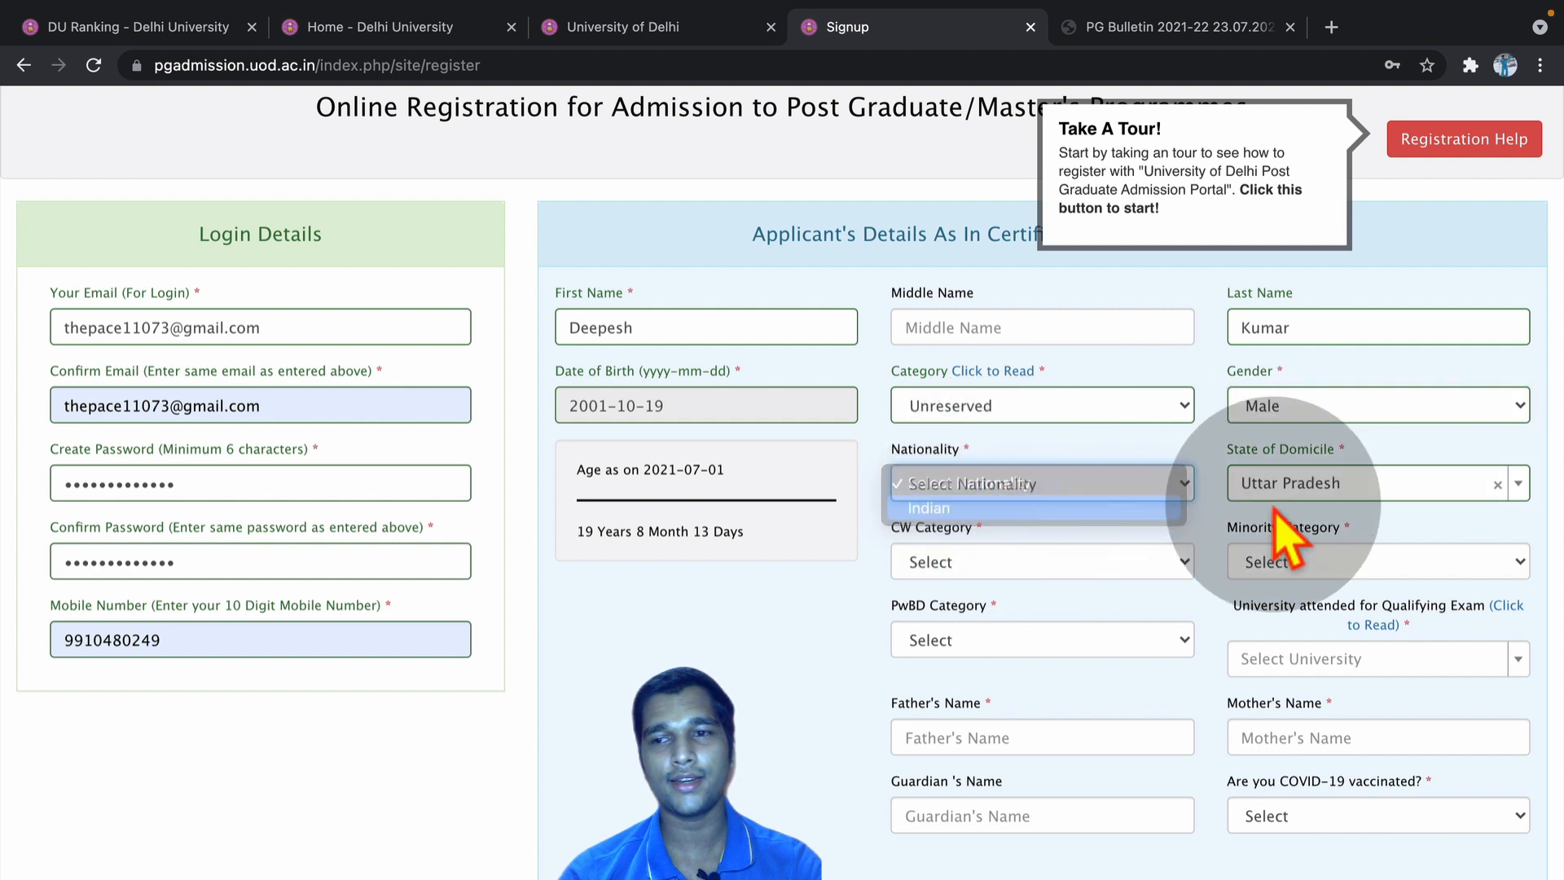
{"action": "left_click", "coordinate": [1145, 405]}
{"action": "left_click", "coordinate": [1128, 430]}
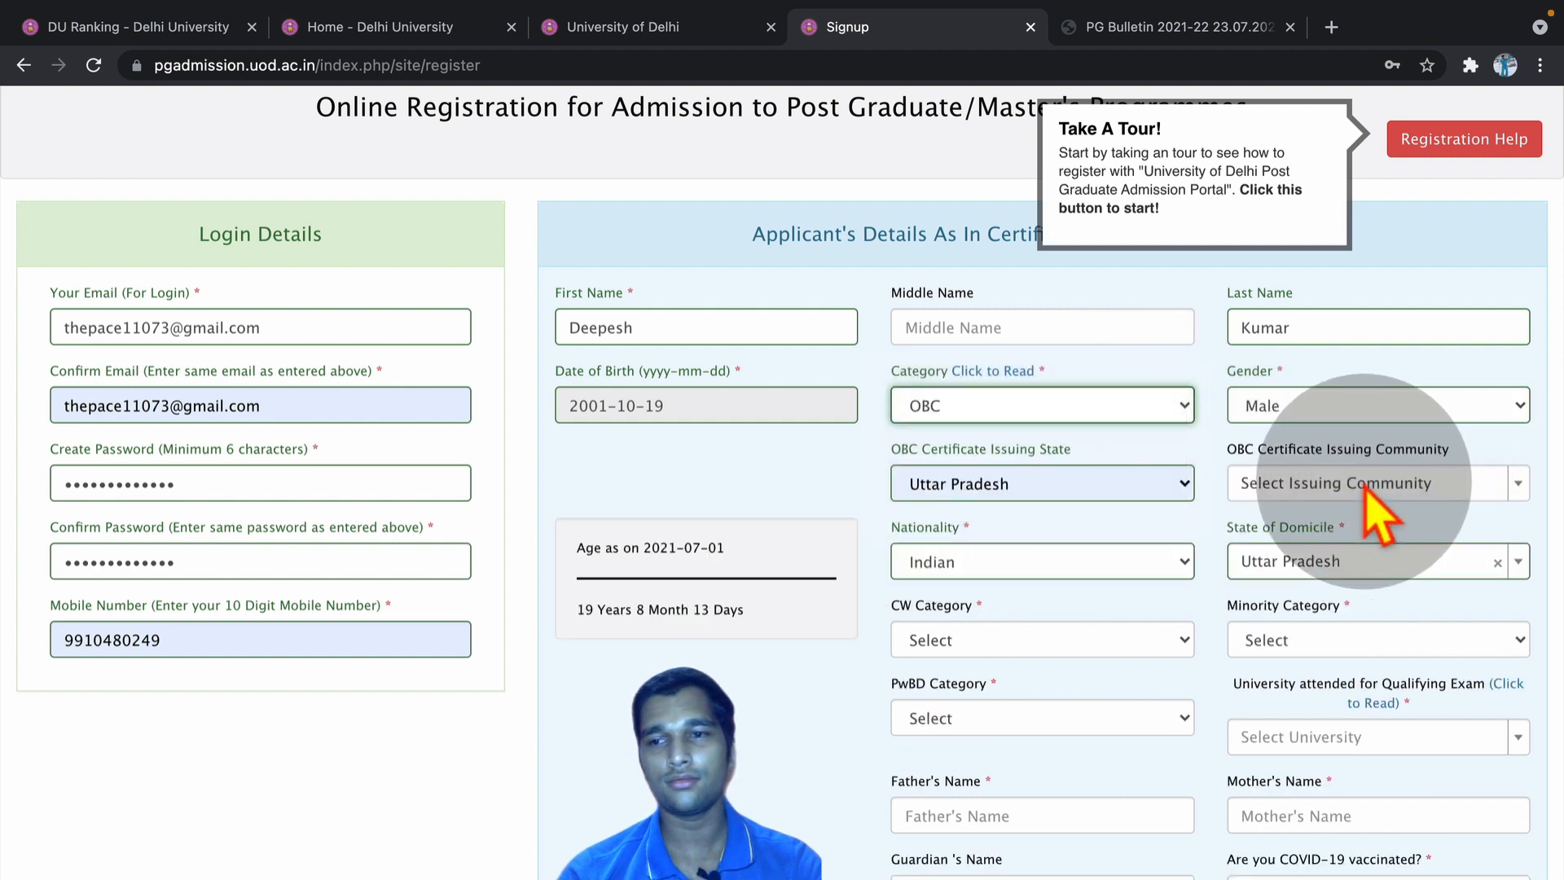
{"action": "left_click", "coordinate": [1369, 483]}
{"action": "left_click", "coordinate": [1353, 643]}
{"action": "left_click", "coordinate": [1003, 561]}
{"action": "left_click", "coordinate": [1004, 561]}
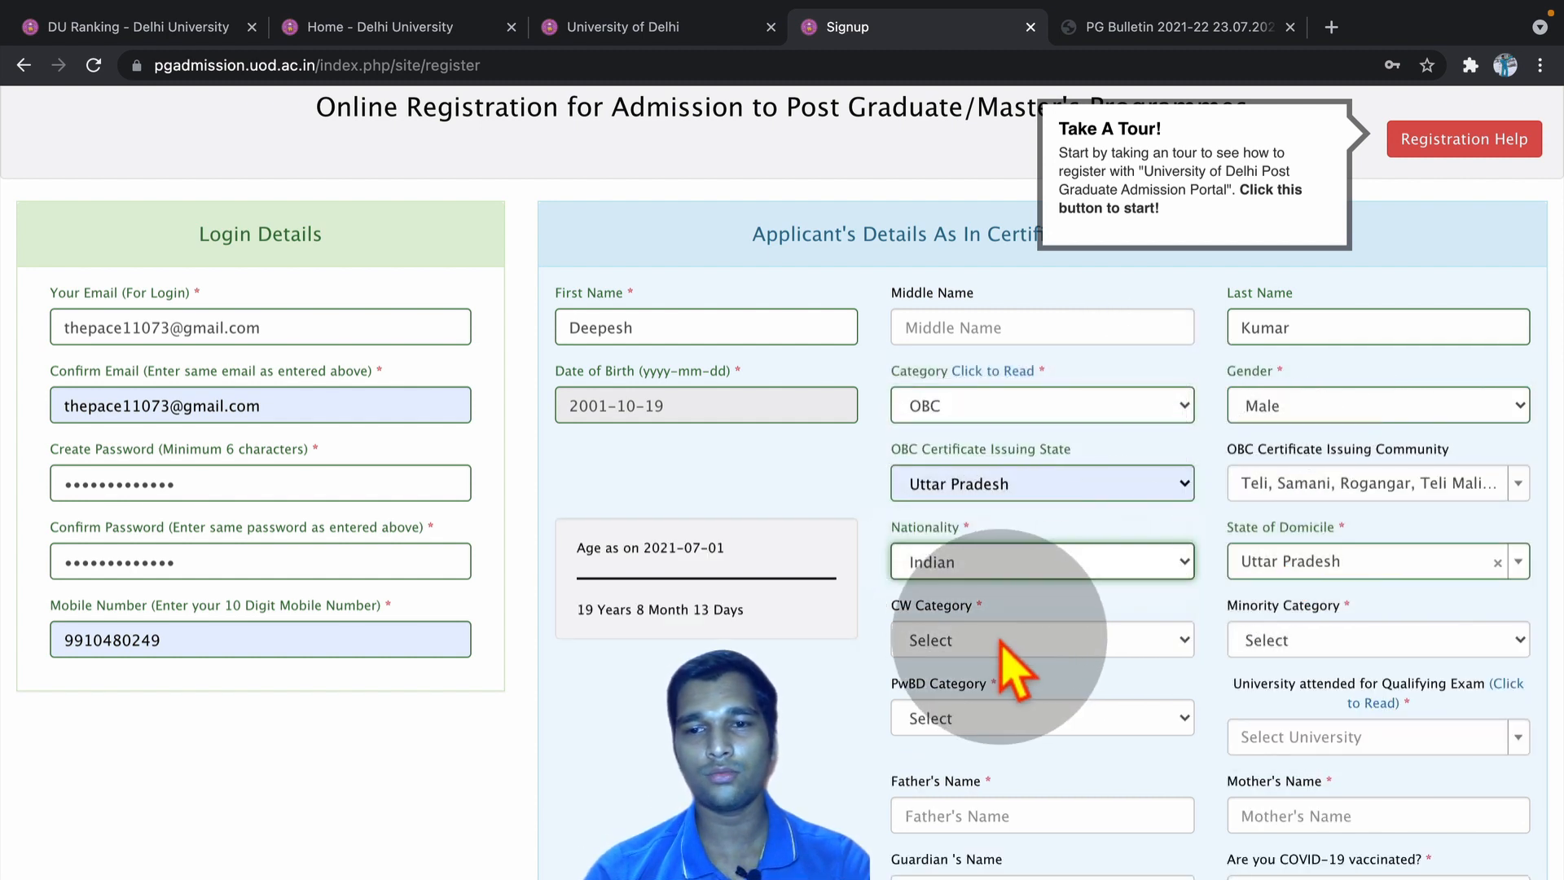
Set the CW category to Not Applicable.
{"action": "scroll", "coordinate": [1117, 639], "scroll_direction": "down", "scroll_amount": 1}
{"action": "left_click", "coordinate": [1068, 642]}
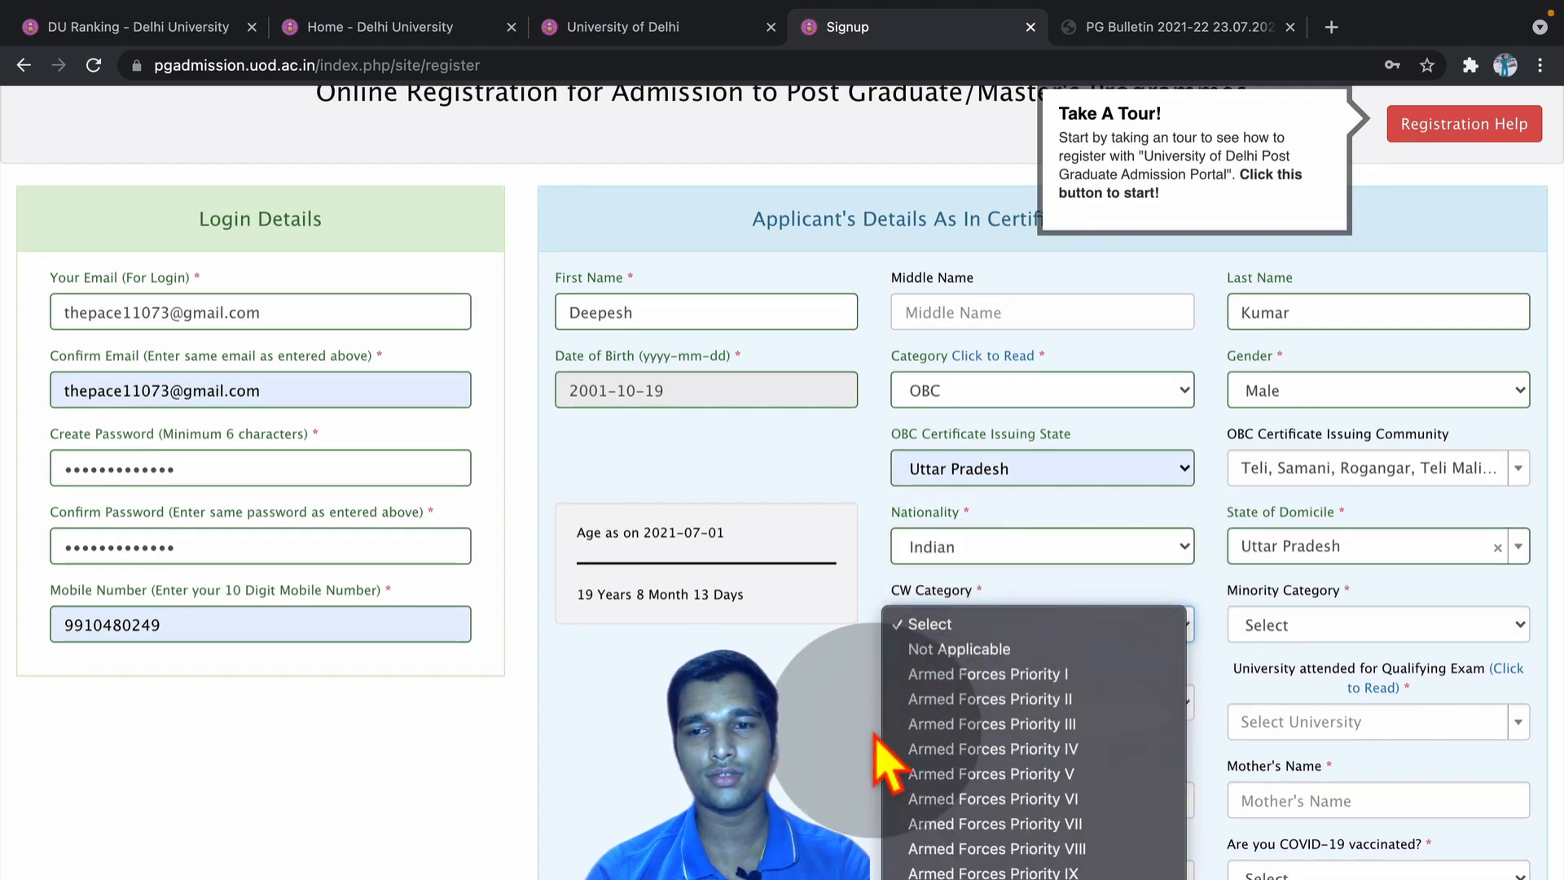
{"action": "left_click", "coordinate": [803, 666]}
{"action": "scroll", "coordinate": [1093, 768], "scroll_direction": "down", "scroll_amount": 1}
{"action": "left_click", "coordinate": [1032, 528]}
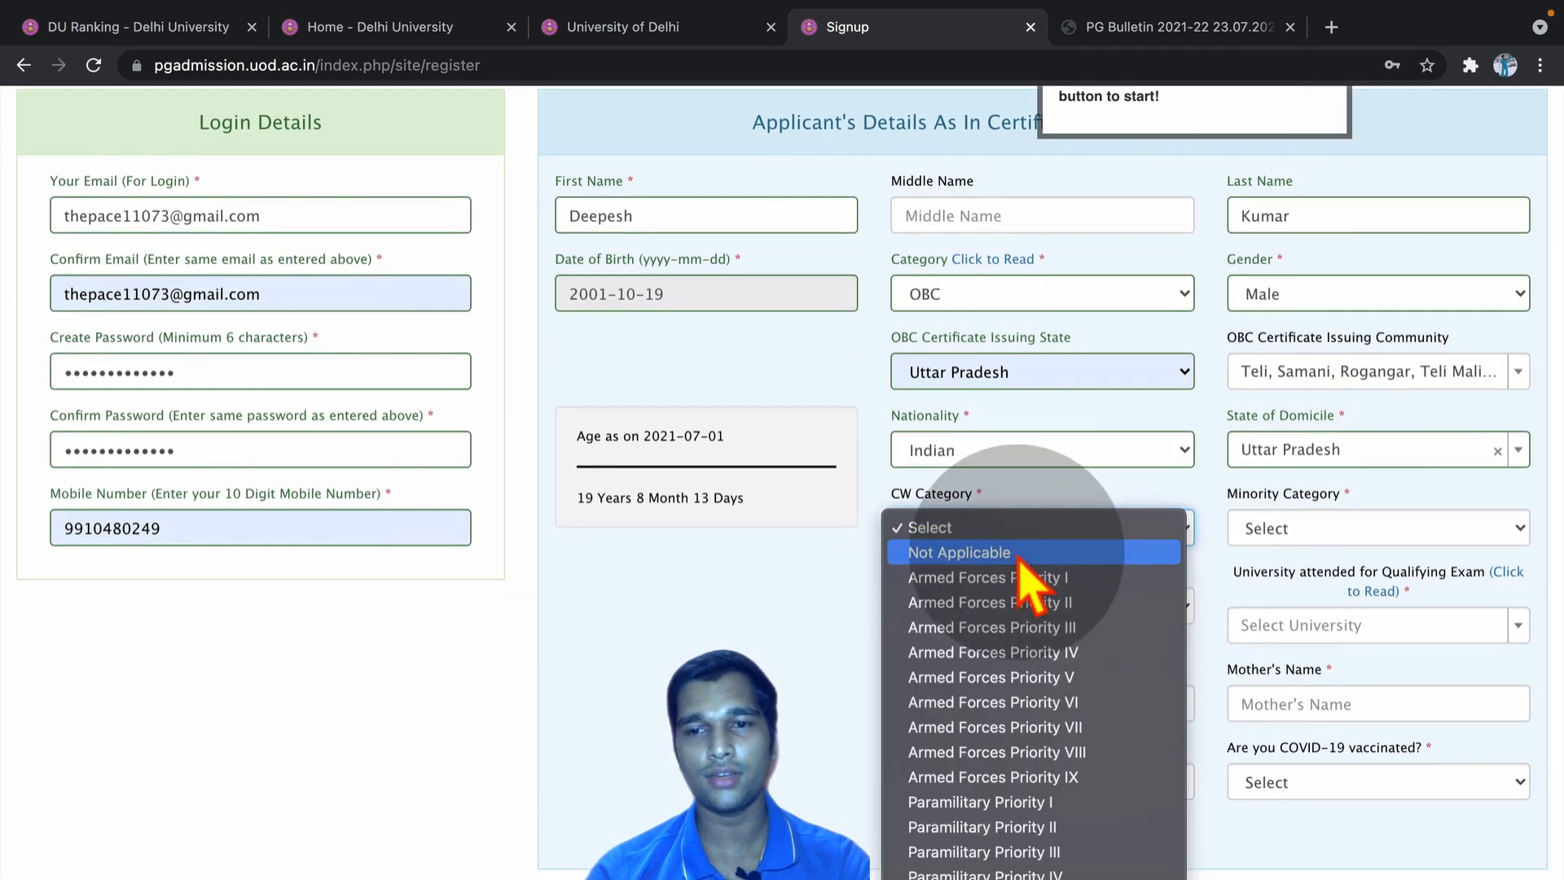
{"action": "left_click", "coordinate": [1033, 549]}
{"action": "scroll", "coordinate": [1222, 585], "scroll_direction": "down", "scroll_amount": 1}
{"action": "left_click", "coordinate": [1043, 512]}
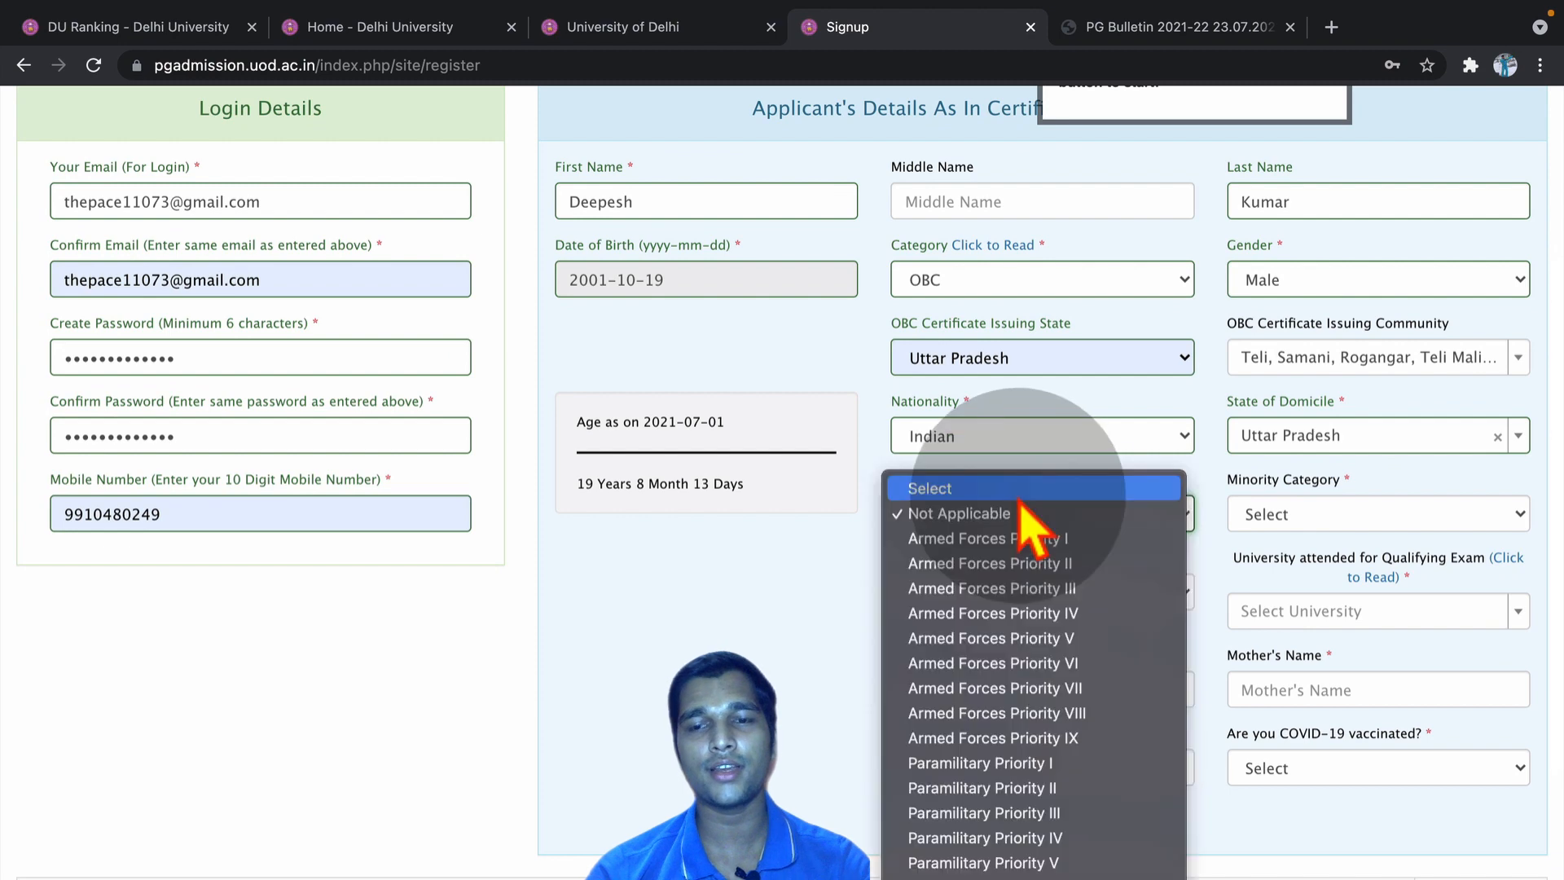
{"action": "left_click", "coordinate": [766, 629]}
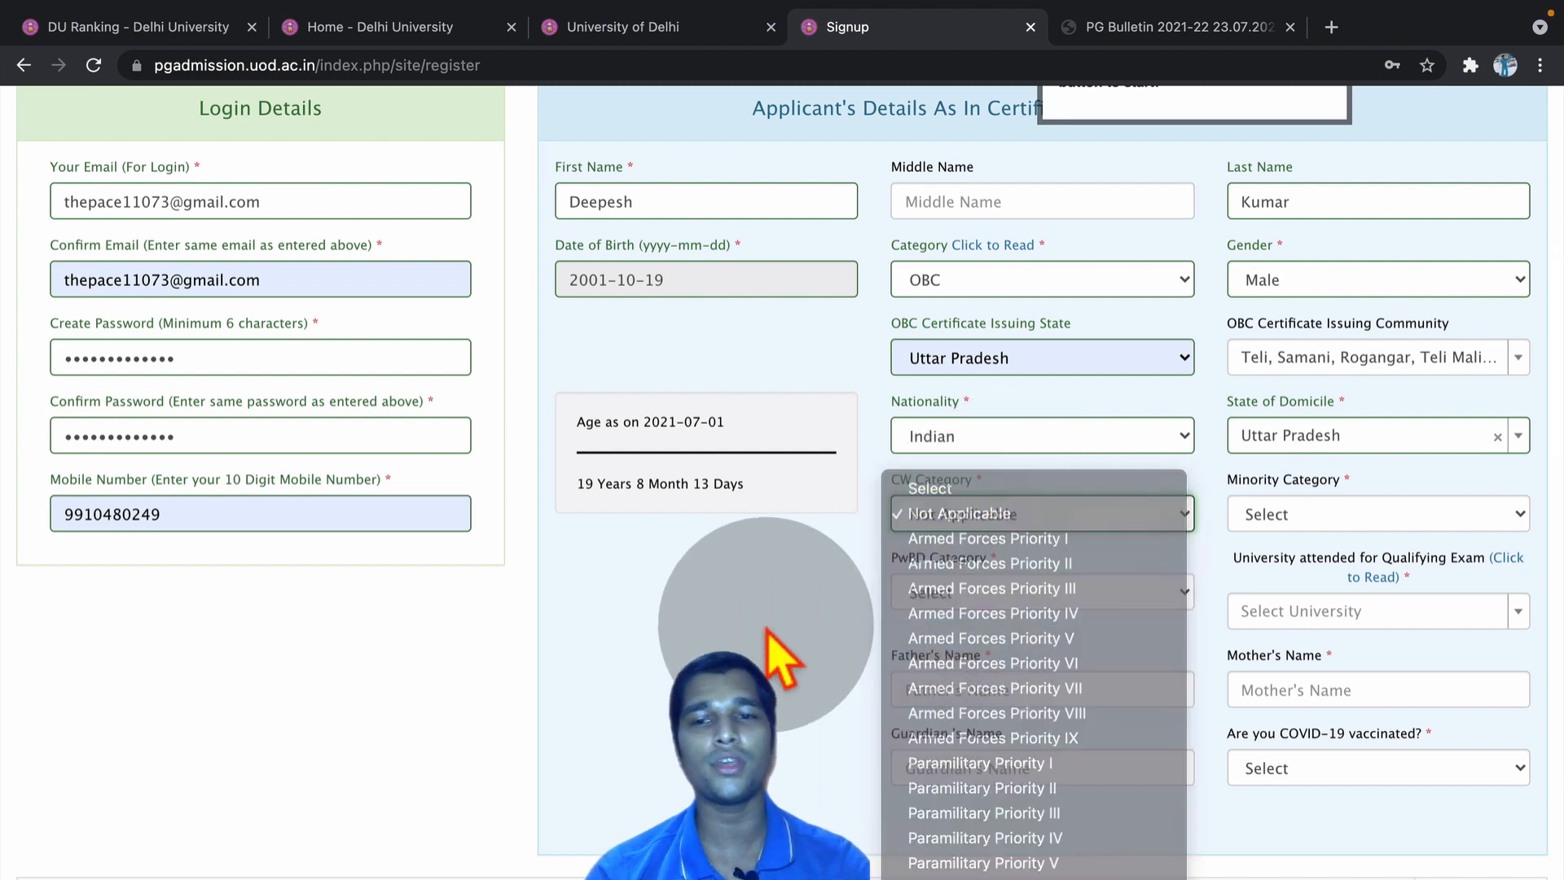
{"action": "scroll", "coordinate": [1141, 614], "scroll_direction": "up", "scroll_amount": 1}
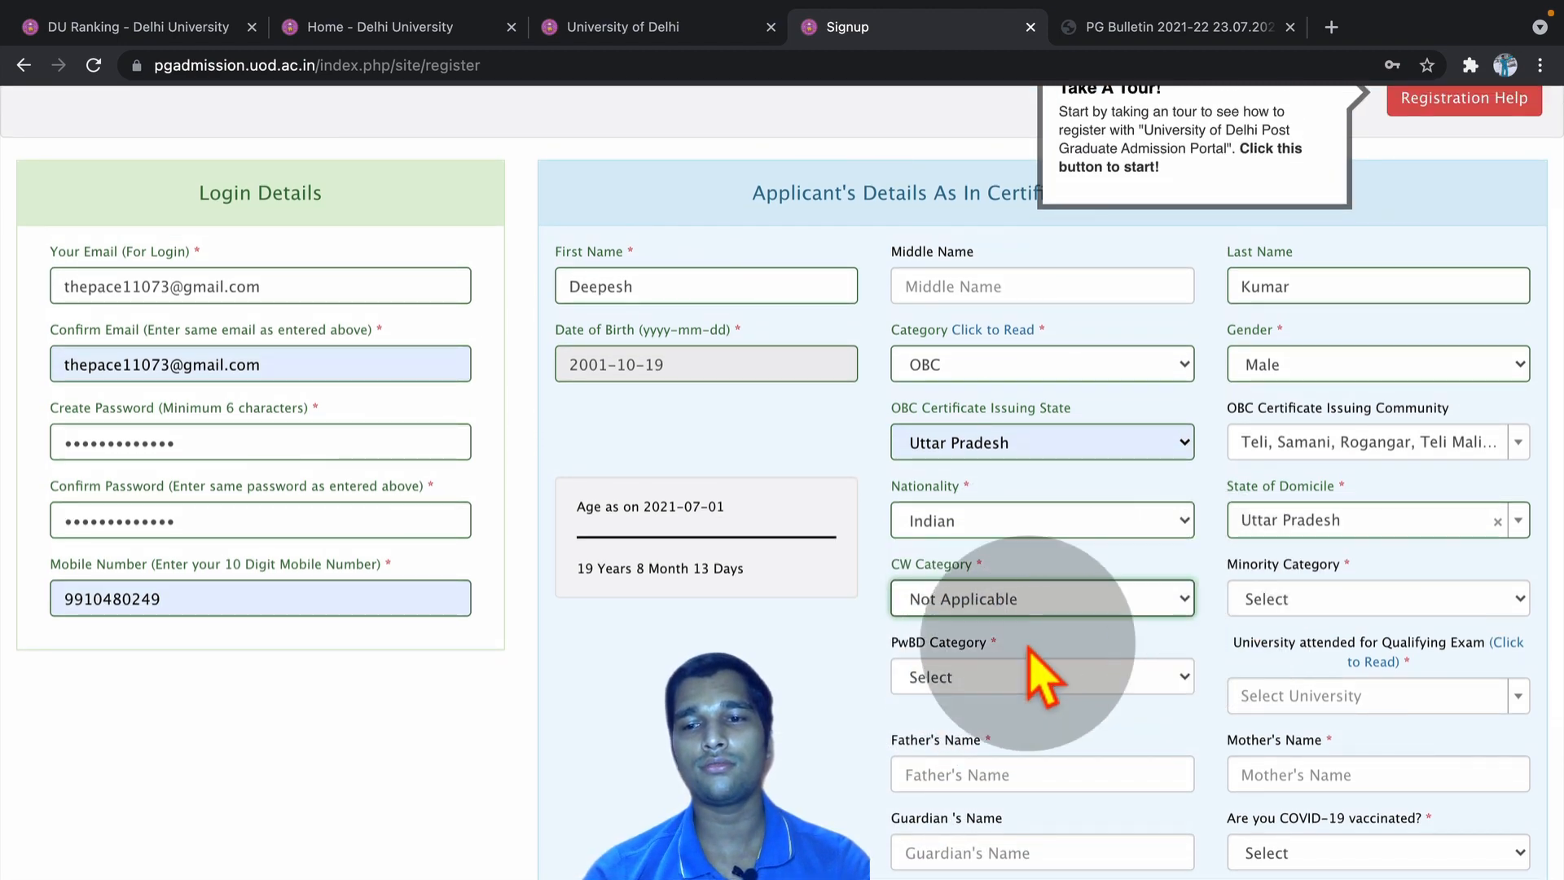
{"action": "scroll", "coordinate": [1124, 646], "scroll_direction": "down", "scroll_amount": 1}
Set minority and PwBD categories to Not Applicable, then open the qualifying-university choices.
{"action": "left_click", "coordinate": [1294, 592]}
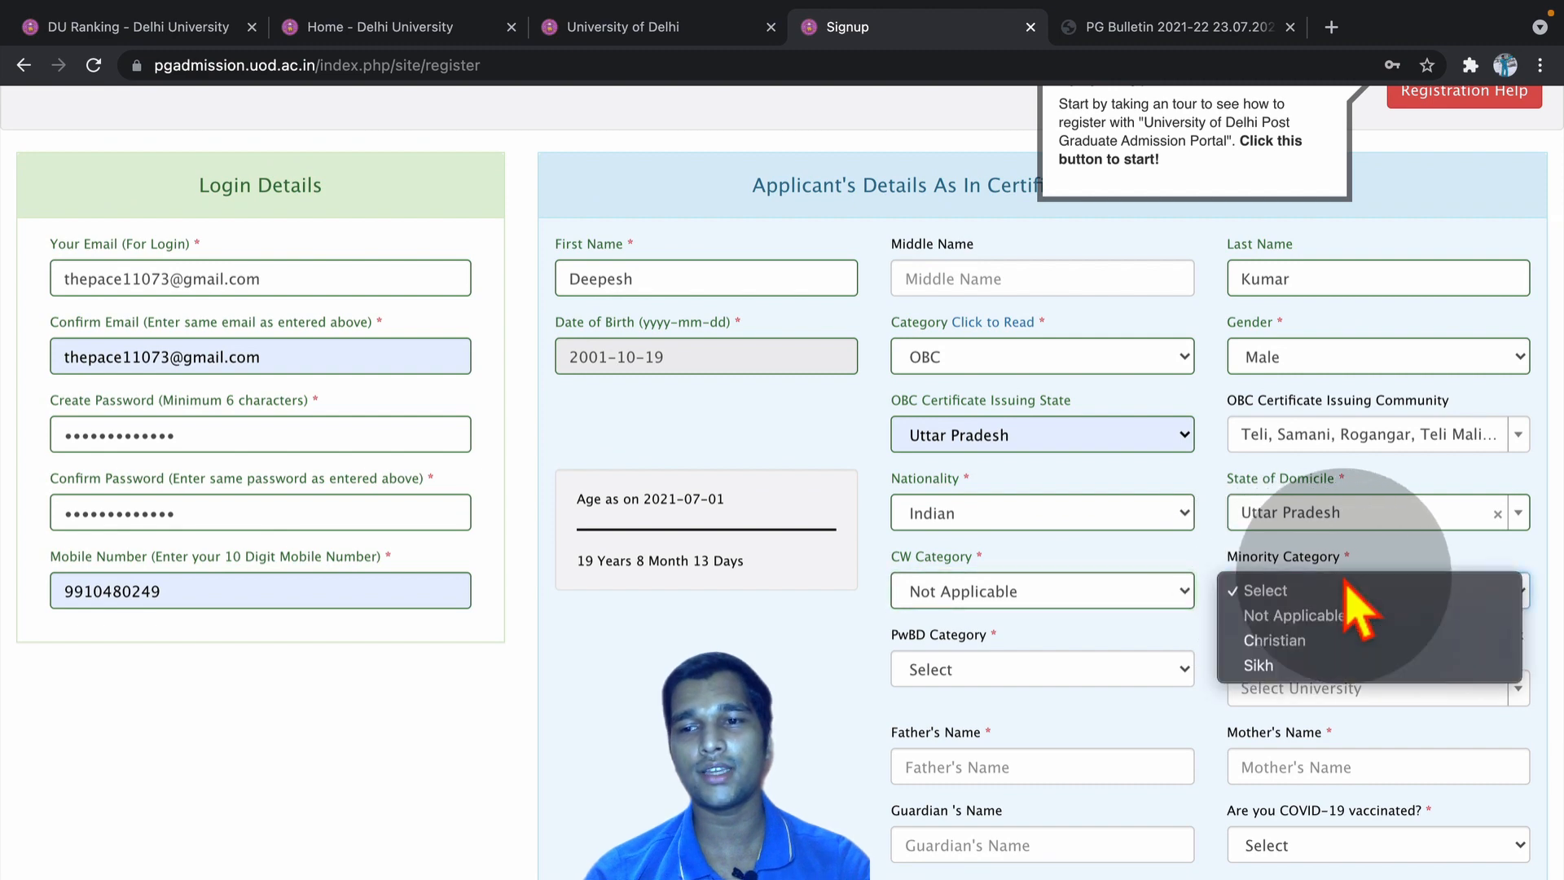
{"action": "left_click", "coordinate": [1294, 615]}
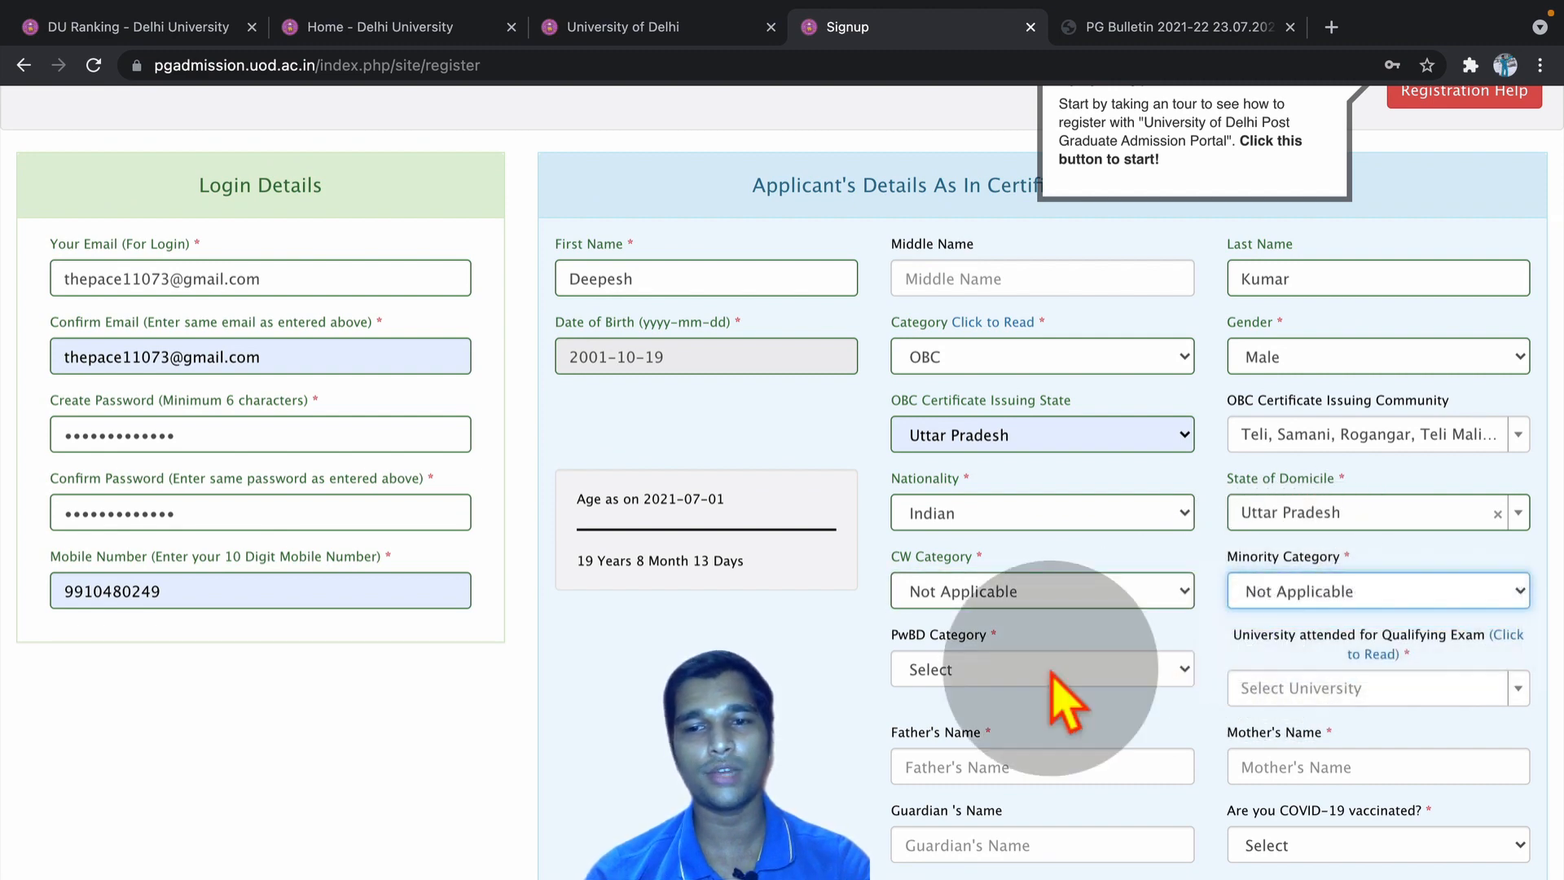
{"action": "scroll", "coordinate": [988, 603], "scroll_direction": "down", "scroll_amount": 1}
{"action": "left_click", "coordinate": [998, 629]}
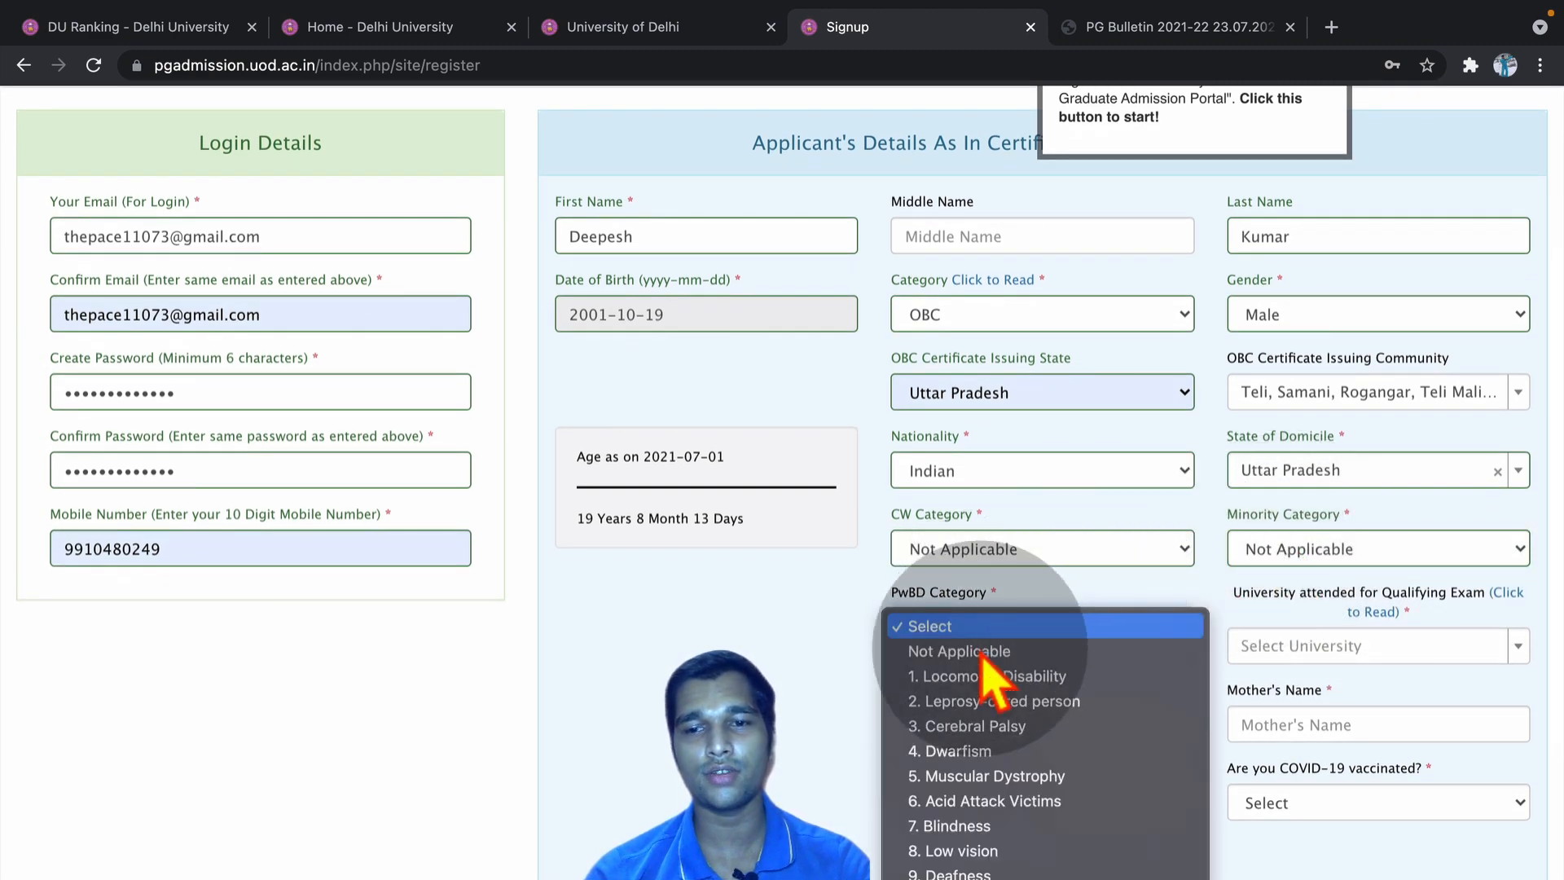
{"action": "scroll", "coordinate": [960, 758], "scroll_direction": "down", "scroll_amount": 3}
{"action": "left_click", "coordinate": [664, 731]}
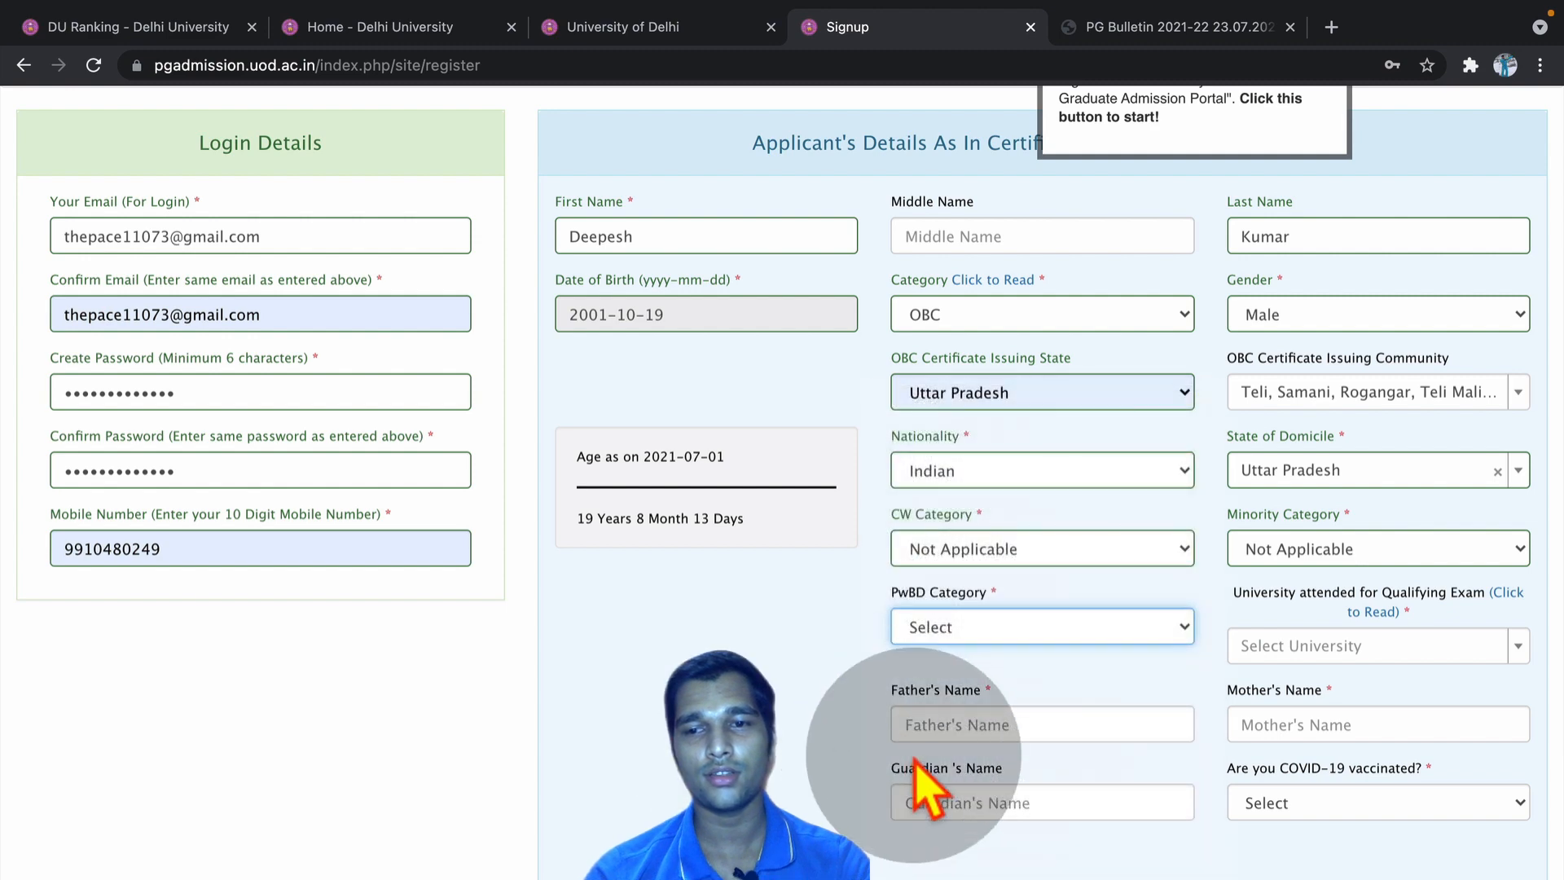
{"action": "scroll", "coordinate": [916, 758], "scroll_direction": "down", "scroll_amount": 1}
{"action": "left_click", "coordinate": [973, 587]}
{"action": "left_click", "coordinate": [969, 599]}
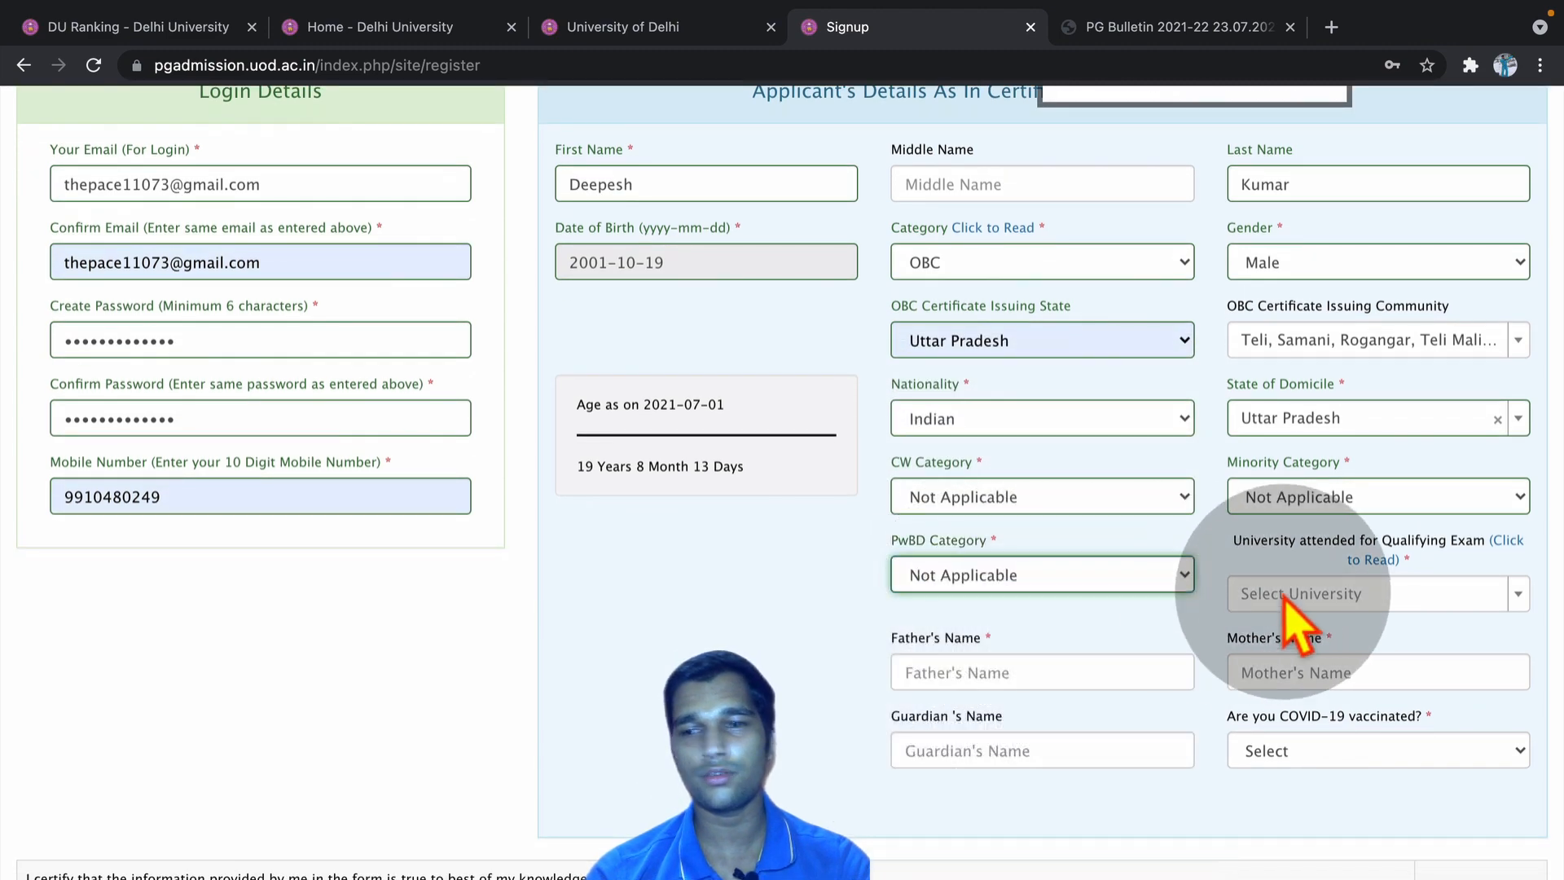
{"action": "left_click", "coordinate": [1346, 597]}
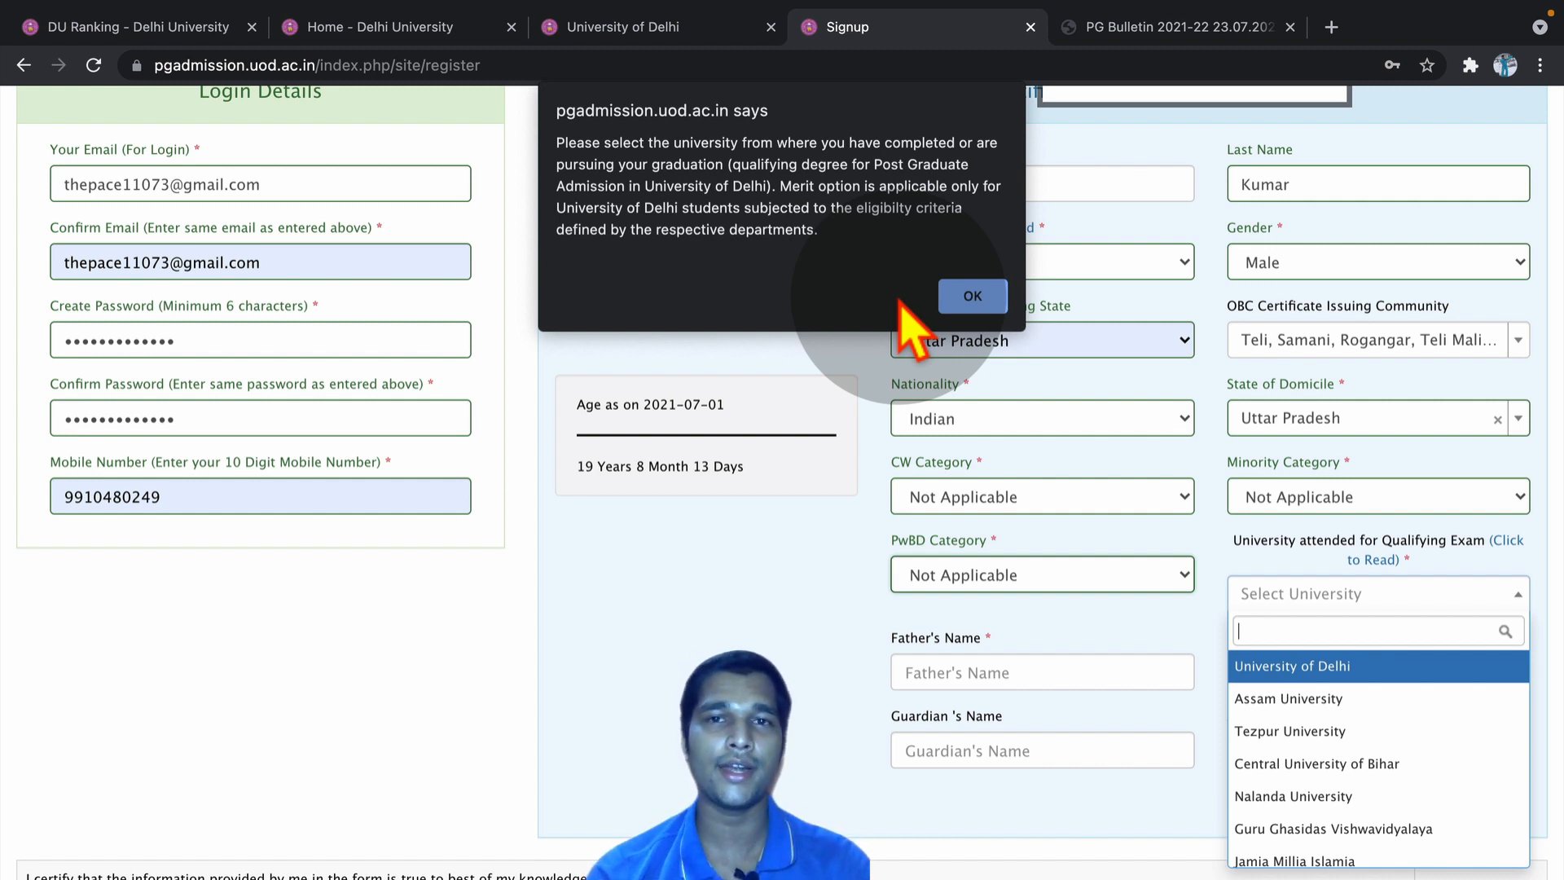
Dismiss the university notice and choose Other as the qualifying-exam university.
{"action": "left_click", "coordinate": [973, 297]}
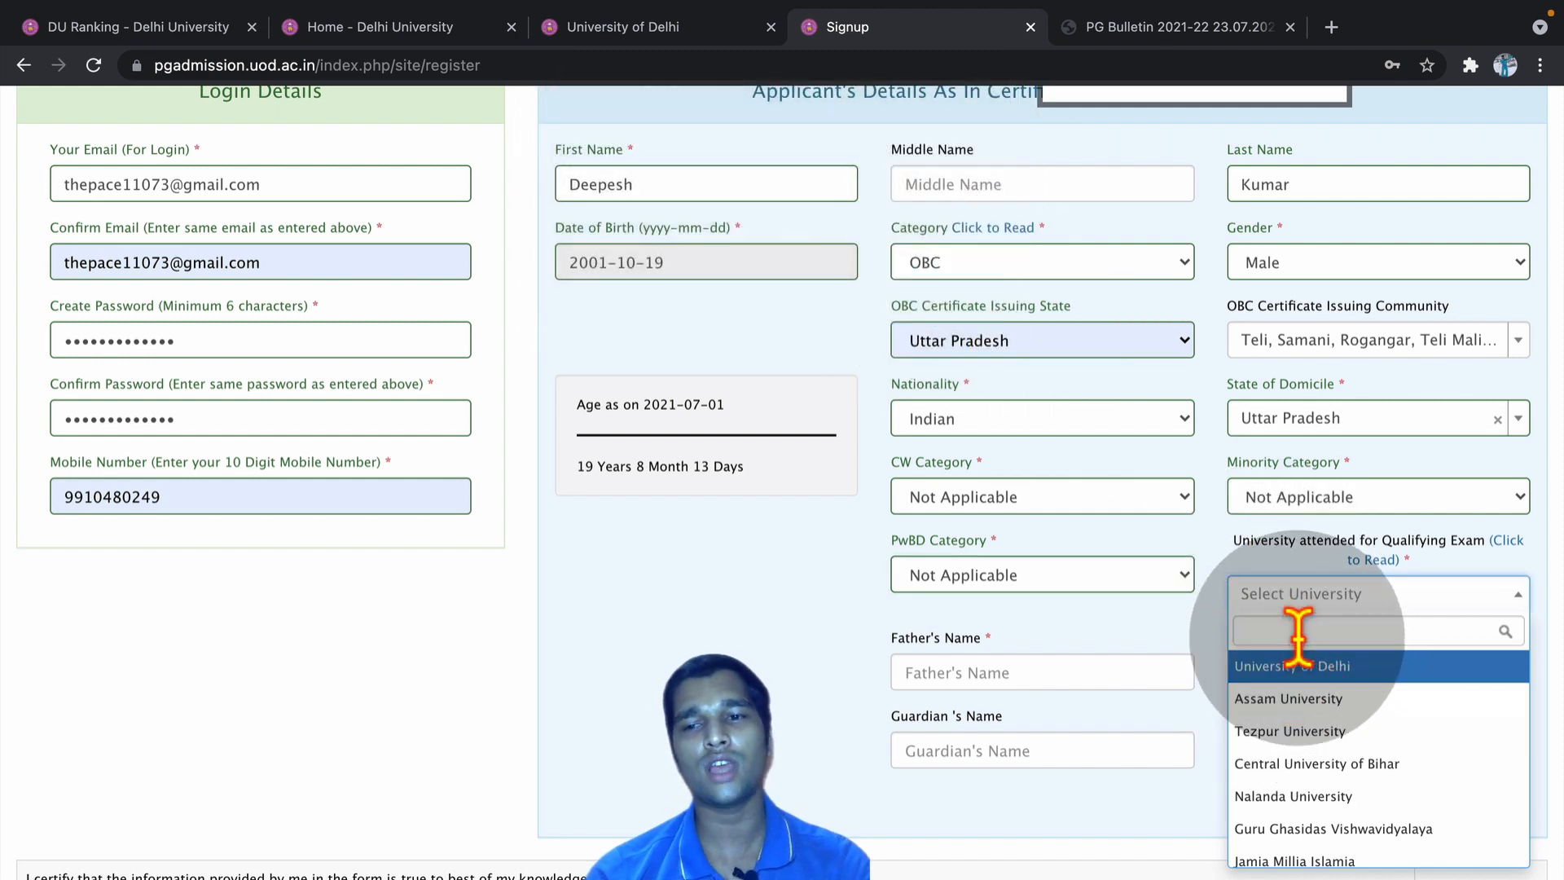
{"action": "scroll", "coordinate": [1304, 692], "scroll_direction": "down", "scroll_amount": 10}
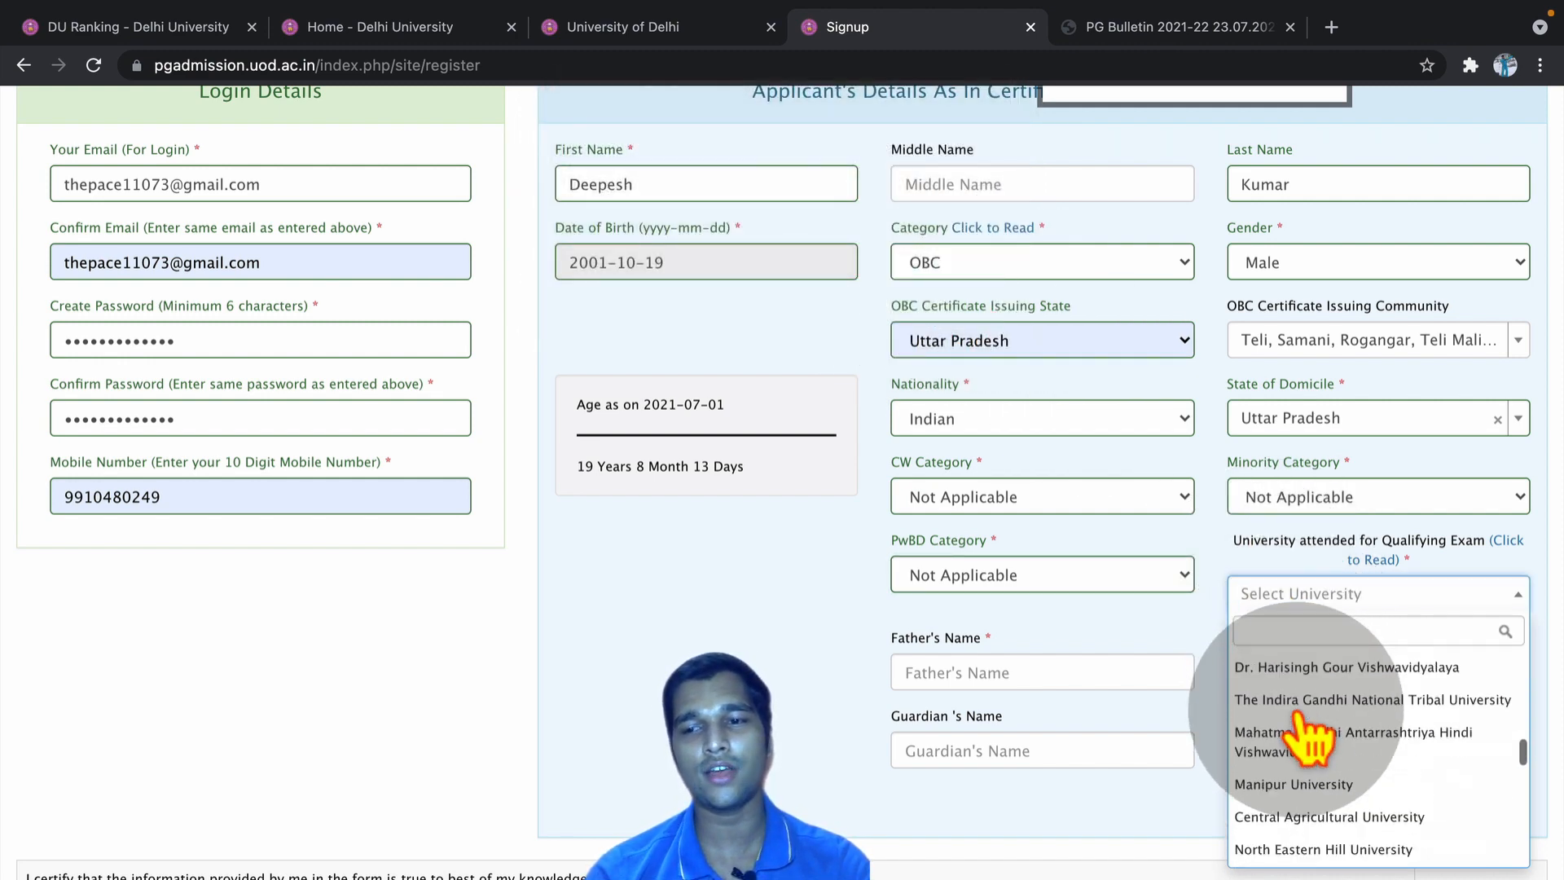
{"action": "scroll", "coordinate": [1303, 737], "scroll_direction": "down", "scroll_amount": 5}
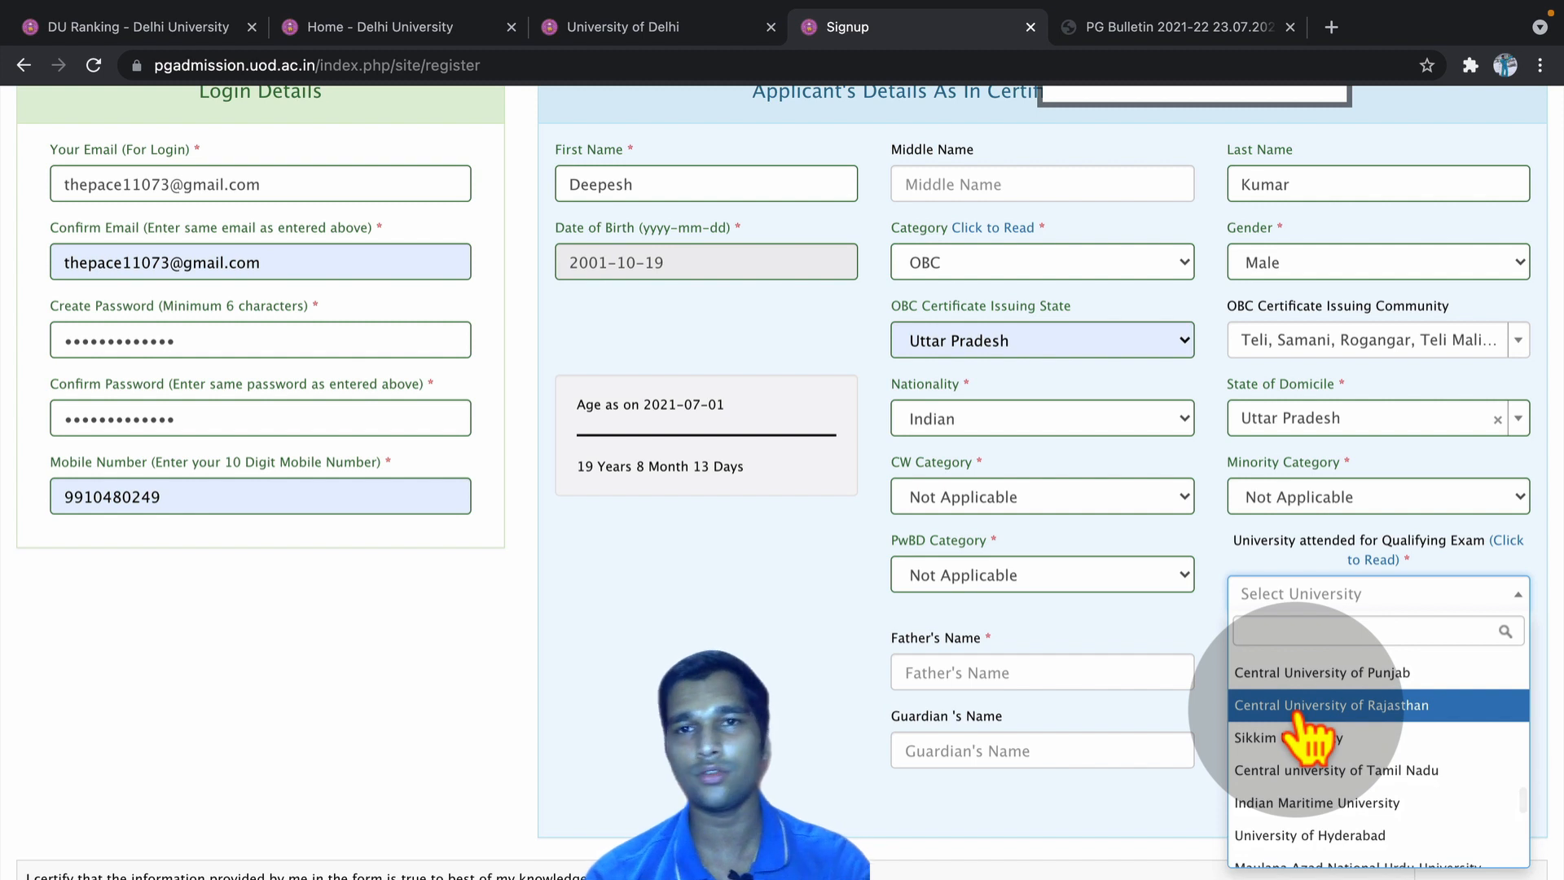
{"action": "scroll", "coordinate": [1303, 734], "scroll_direction": "down", "scroll_amount": 8}
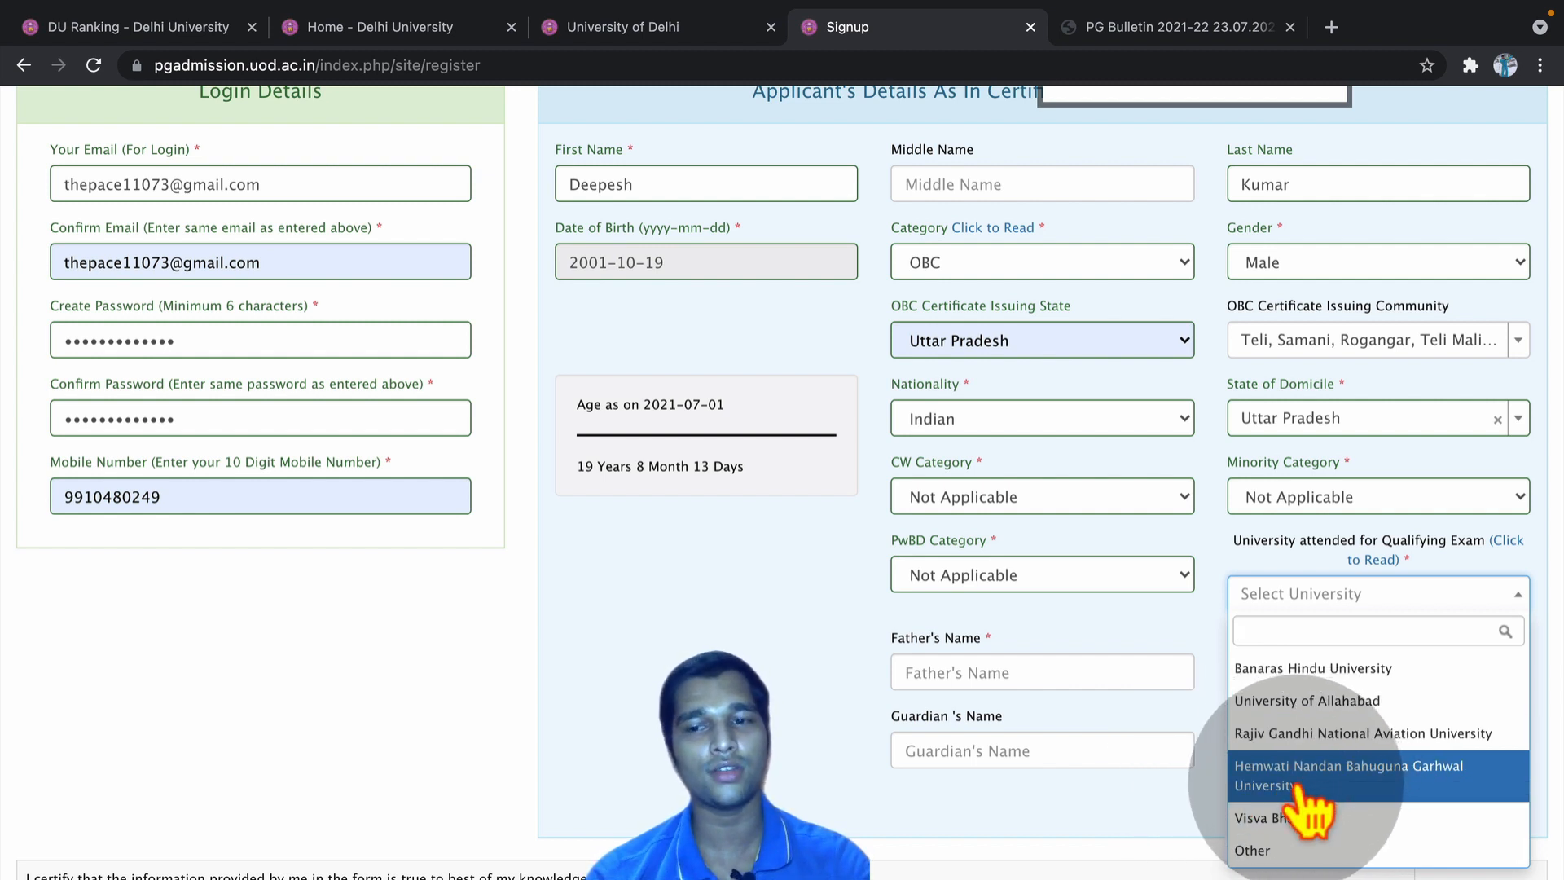
{"action": "left_click", "coordinate": [1309, 850]}
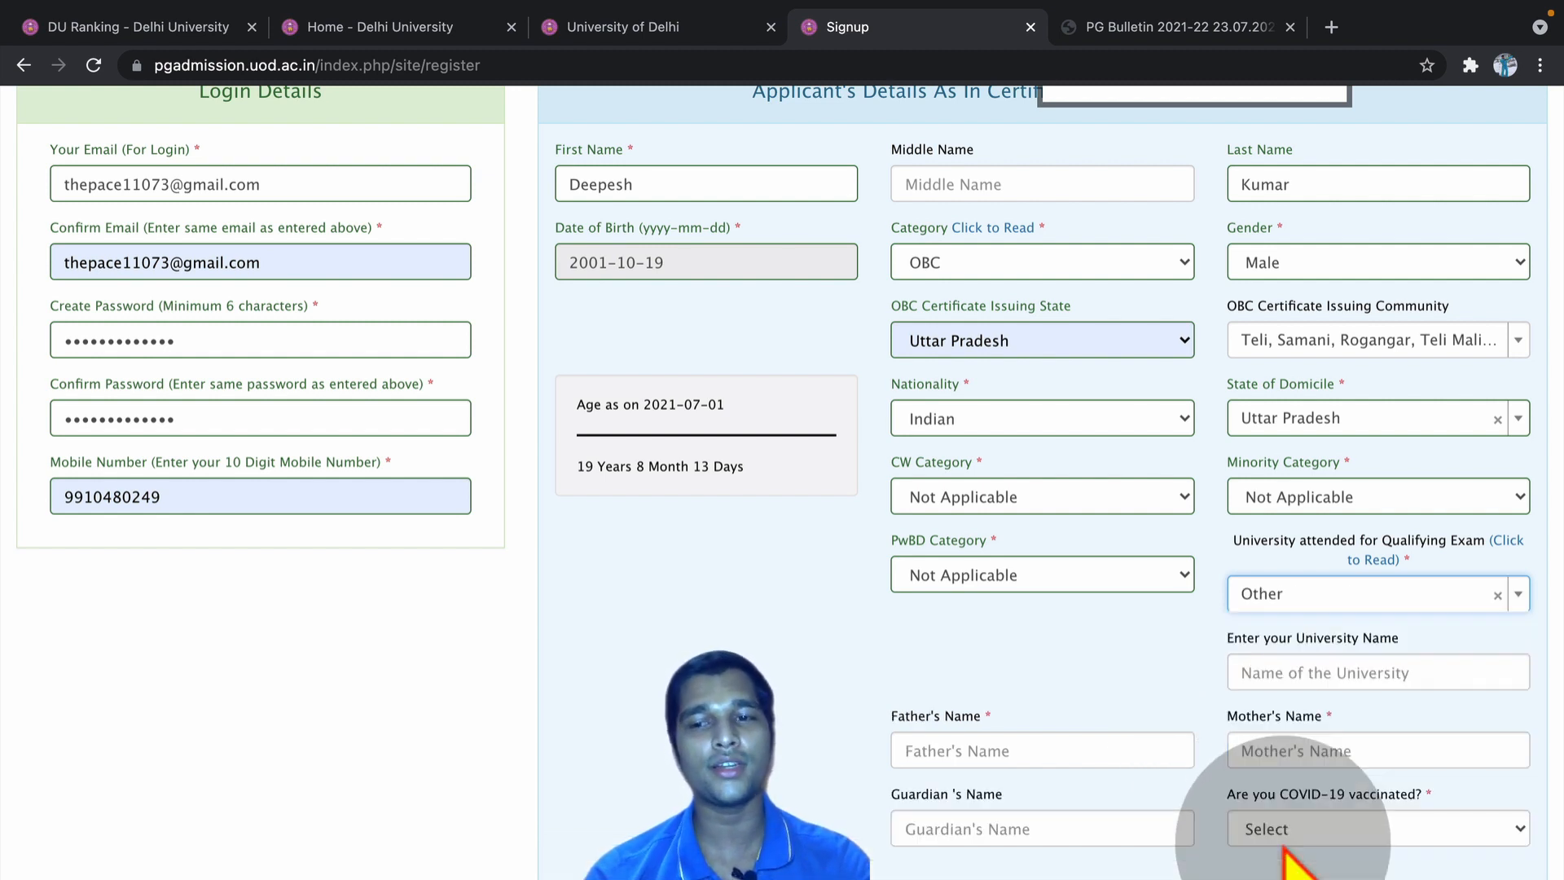
Enter University of Delhi as the university.
{"action": "left_click", "coordinate": [1293, 675]}
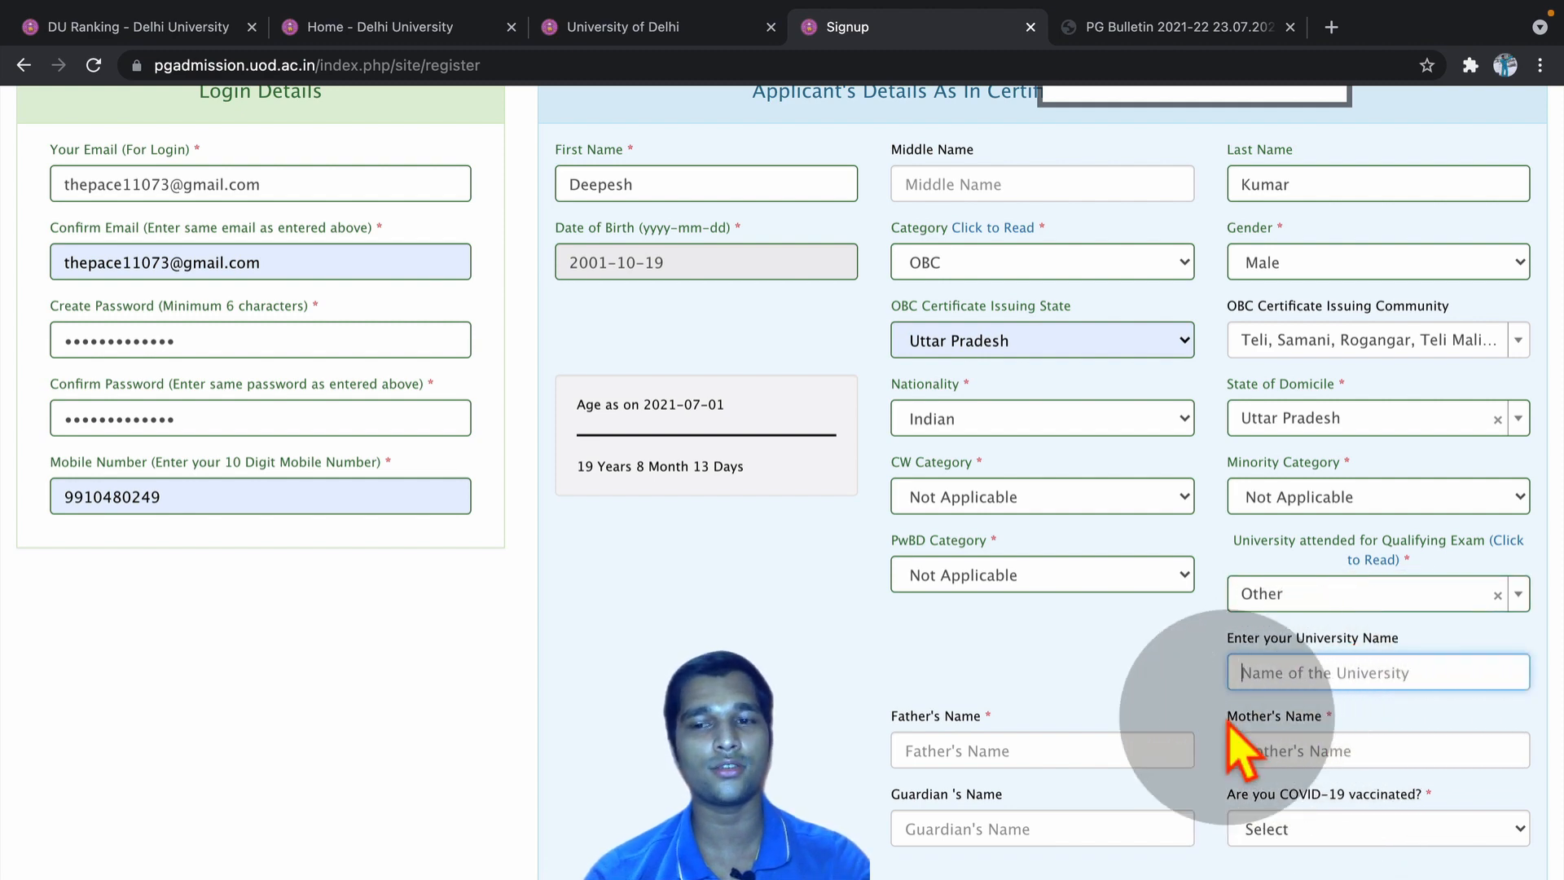
{"action": "scroll", "coordinate": [1230, 745], "scroll_direction": "down", "scroll_amount": 1}
{"action": "scroll", "coordinate": [1013, 676], "scroll_direction": "up", "scroll_amount": 1}
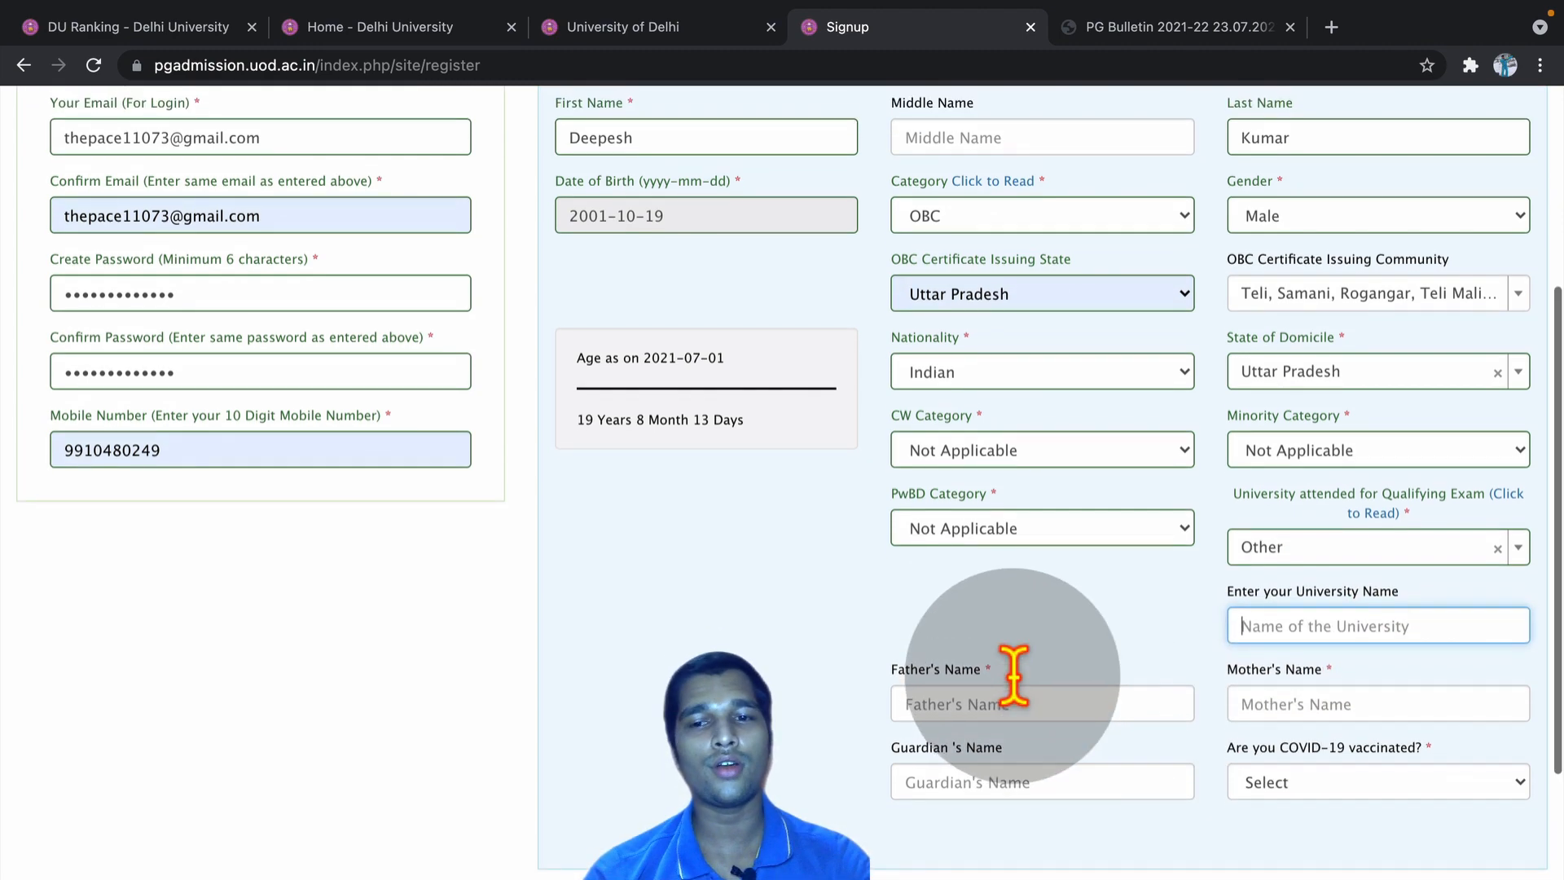
{"action": "scroll", "coordinate": [1054, 698], "scroll_direction": "up", "scroll_amount": 1}
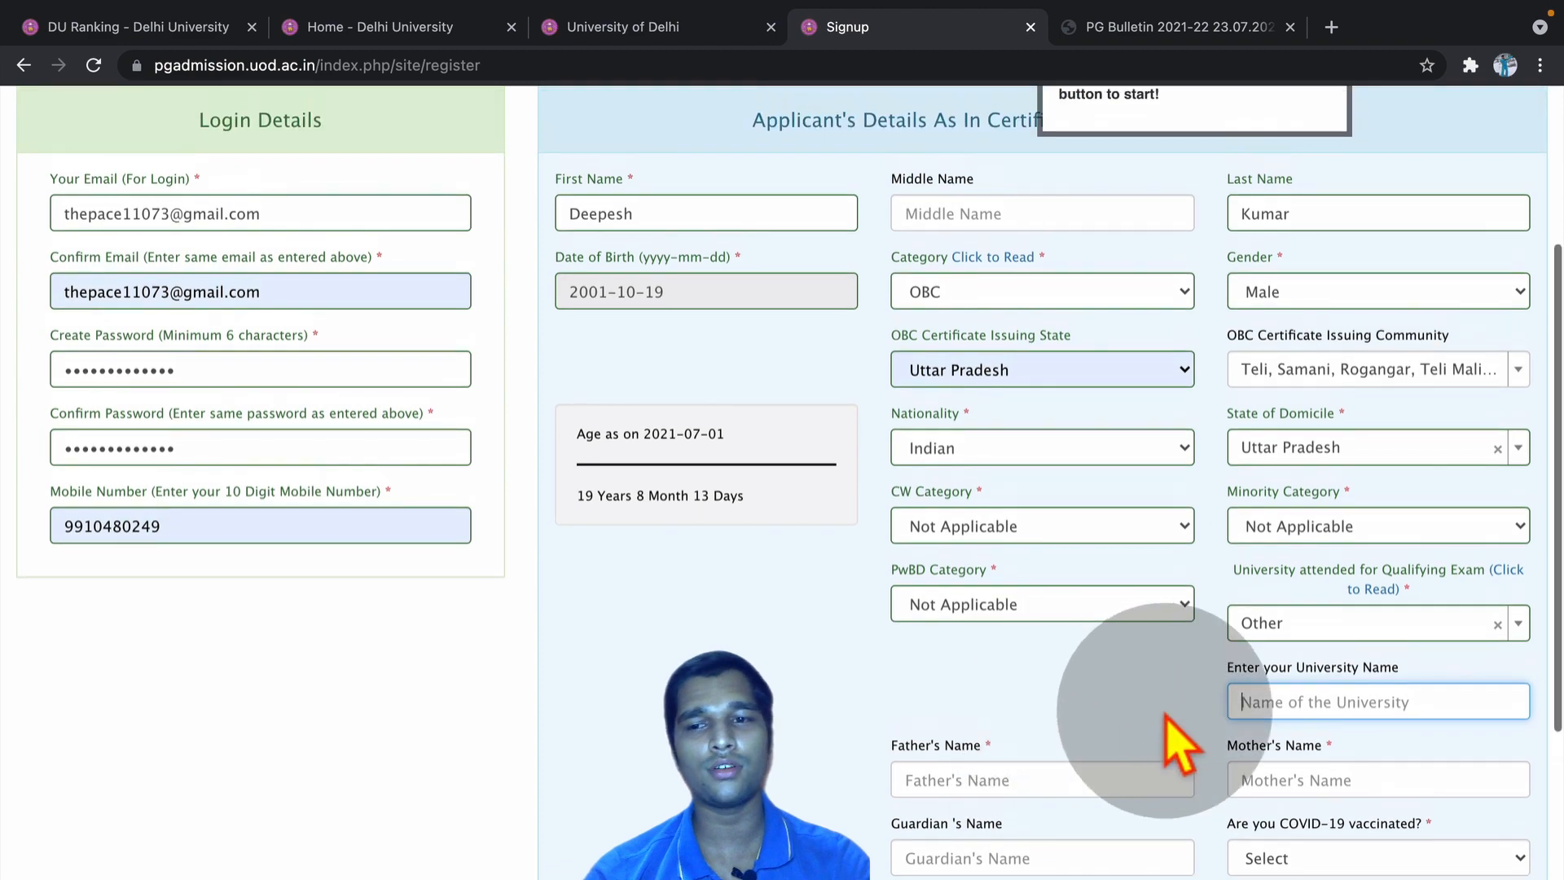
{"action": "scroll", "coordinate": [1114, 758], "scroll_direction": "down", "scroll_amount": 1}
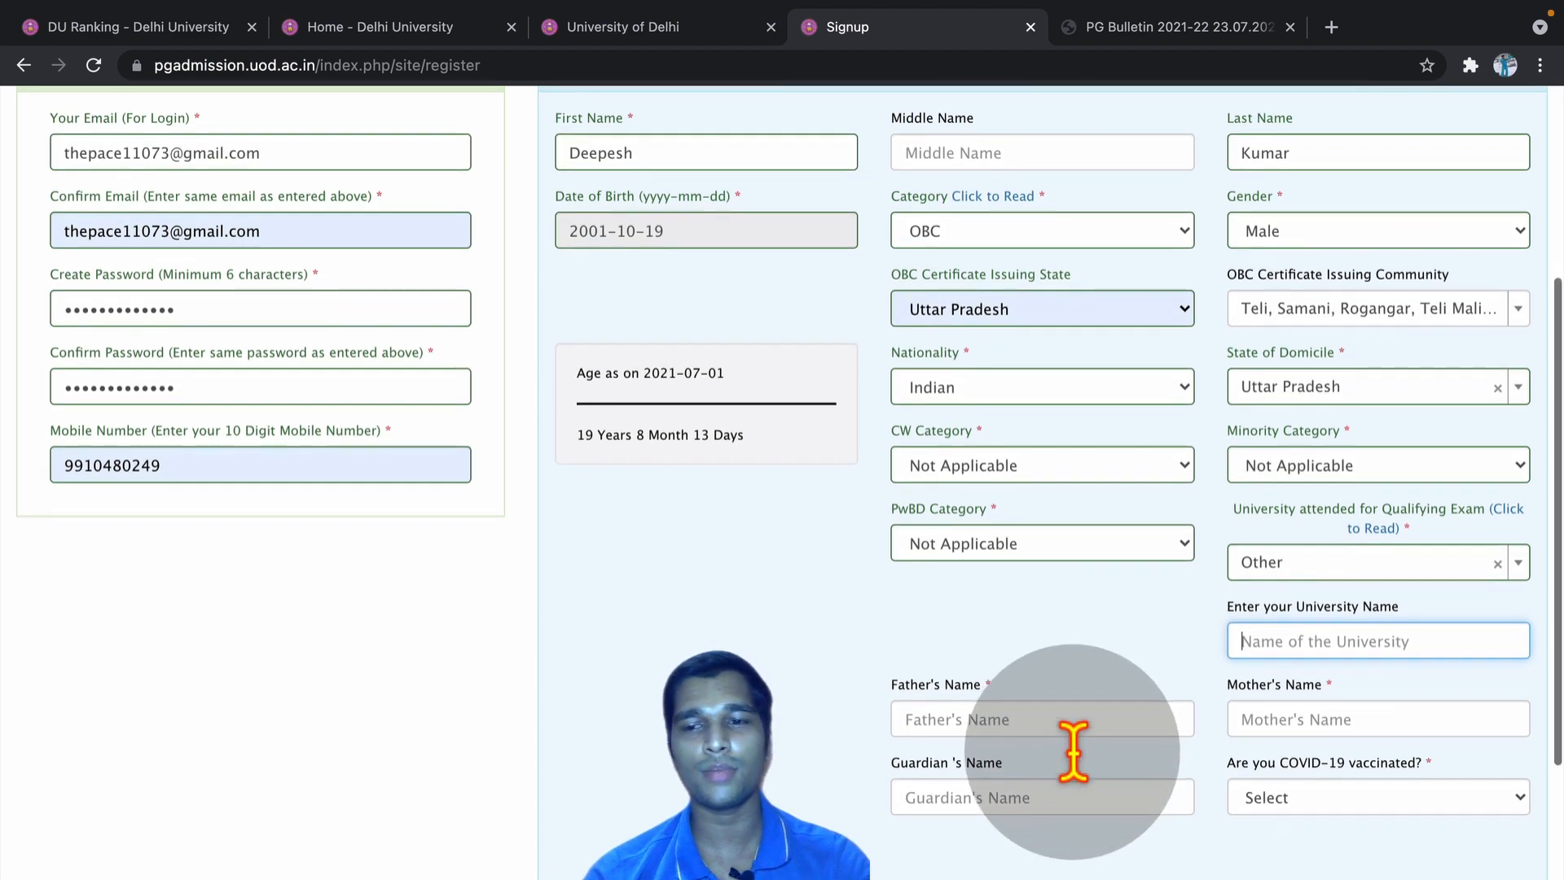
Fill in the father's, mother's and guardian's names and set COVID-19 vaccination to First dose taken.
{"action": "left_click", "coordinate": [1117, 725]}
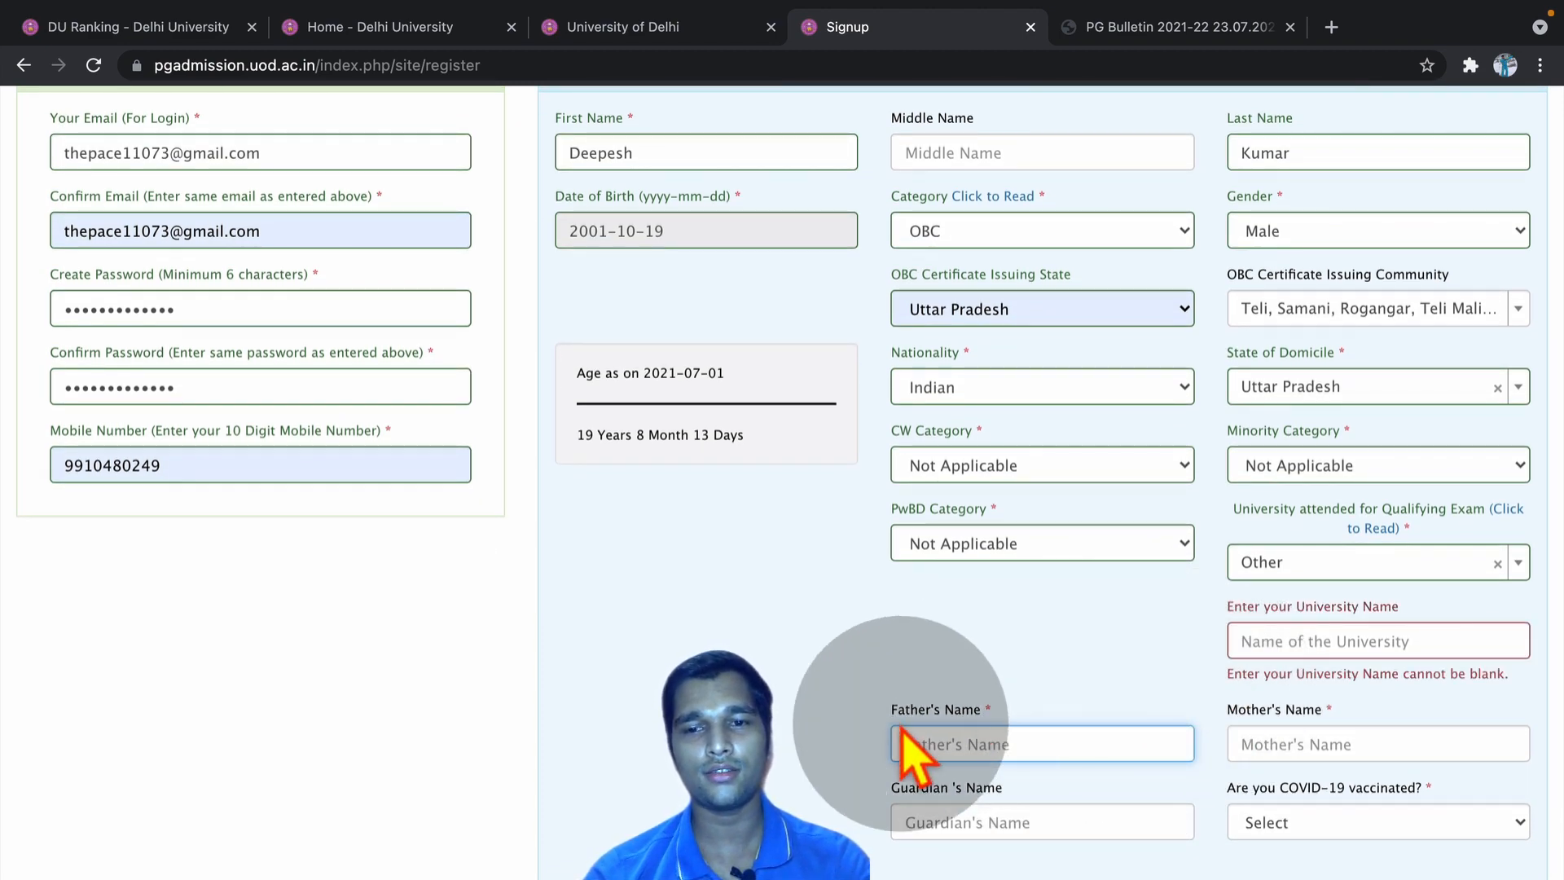
{"action": "type", "text": "M"}
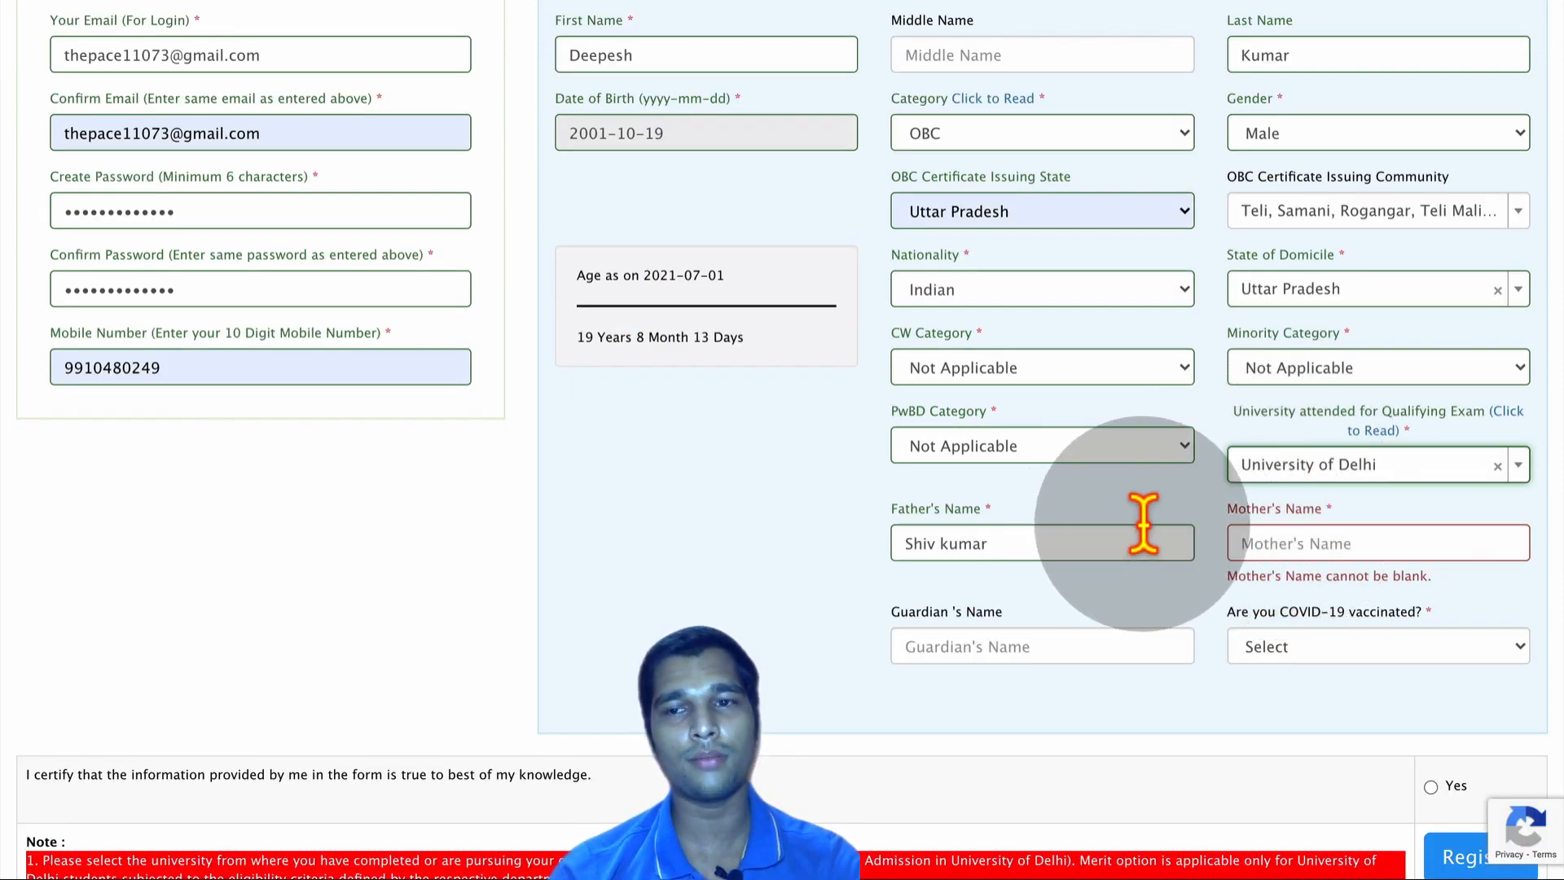
{"action": "left_click", "coordinate": [1302, 538]}
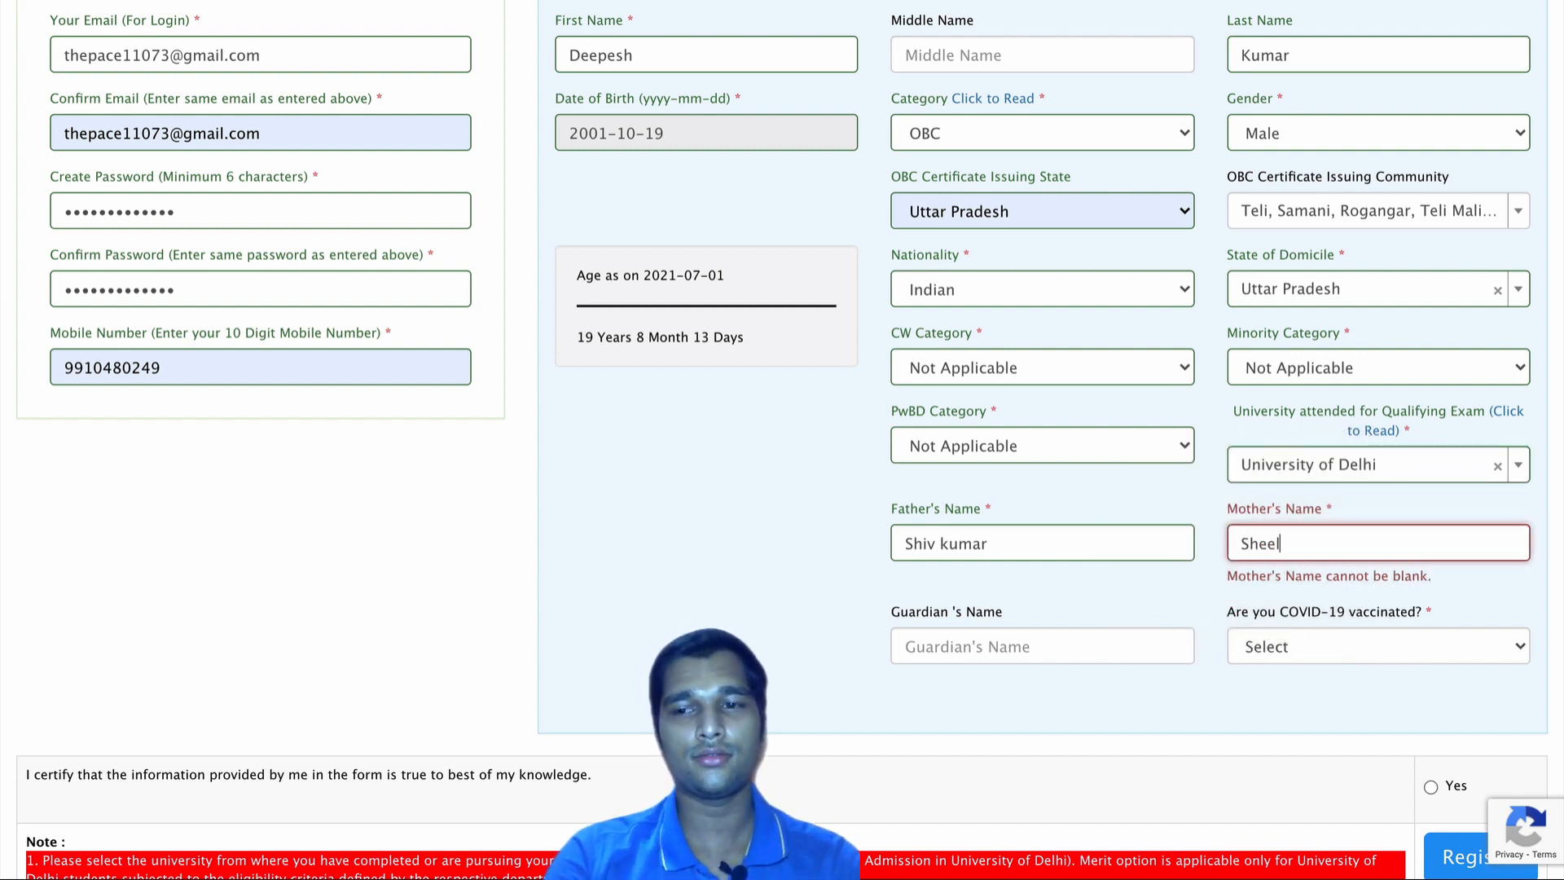
{"action": "left_click", "coordinate": [1033, 648]}
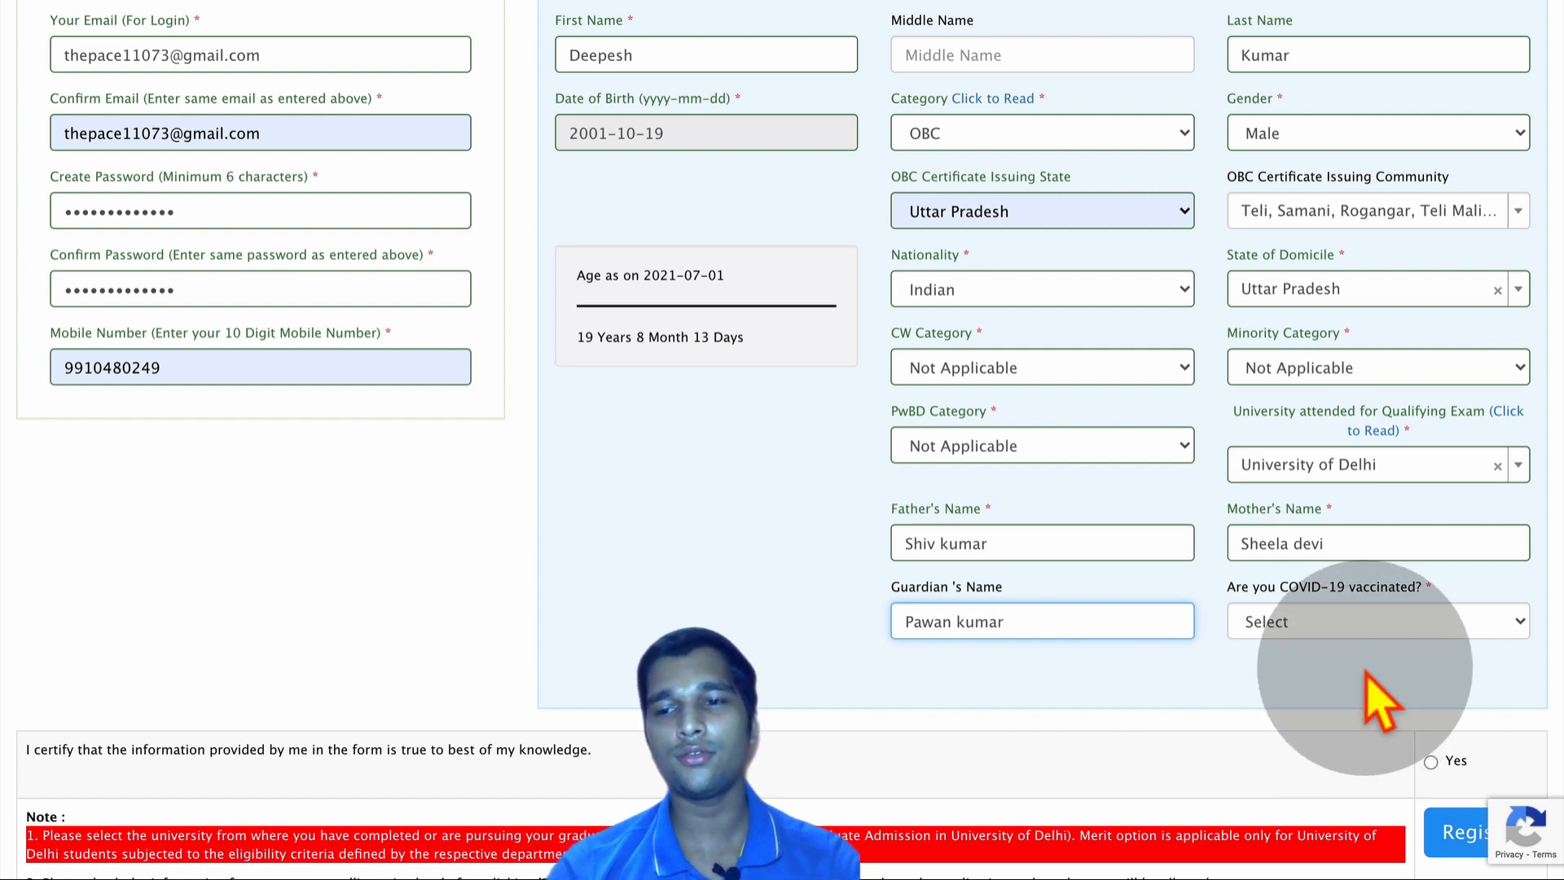
{"action": "left_click", "coordinate": [1333, 628]}
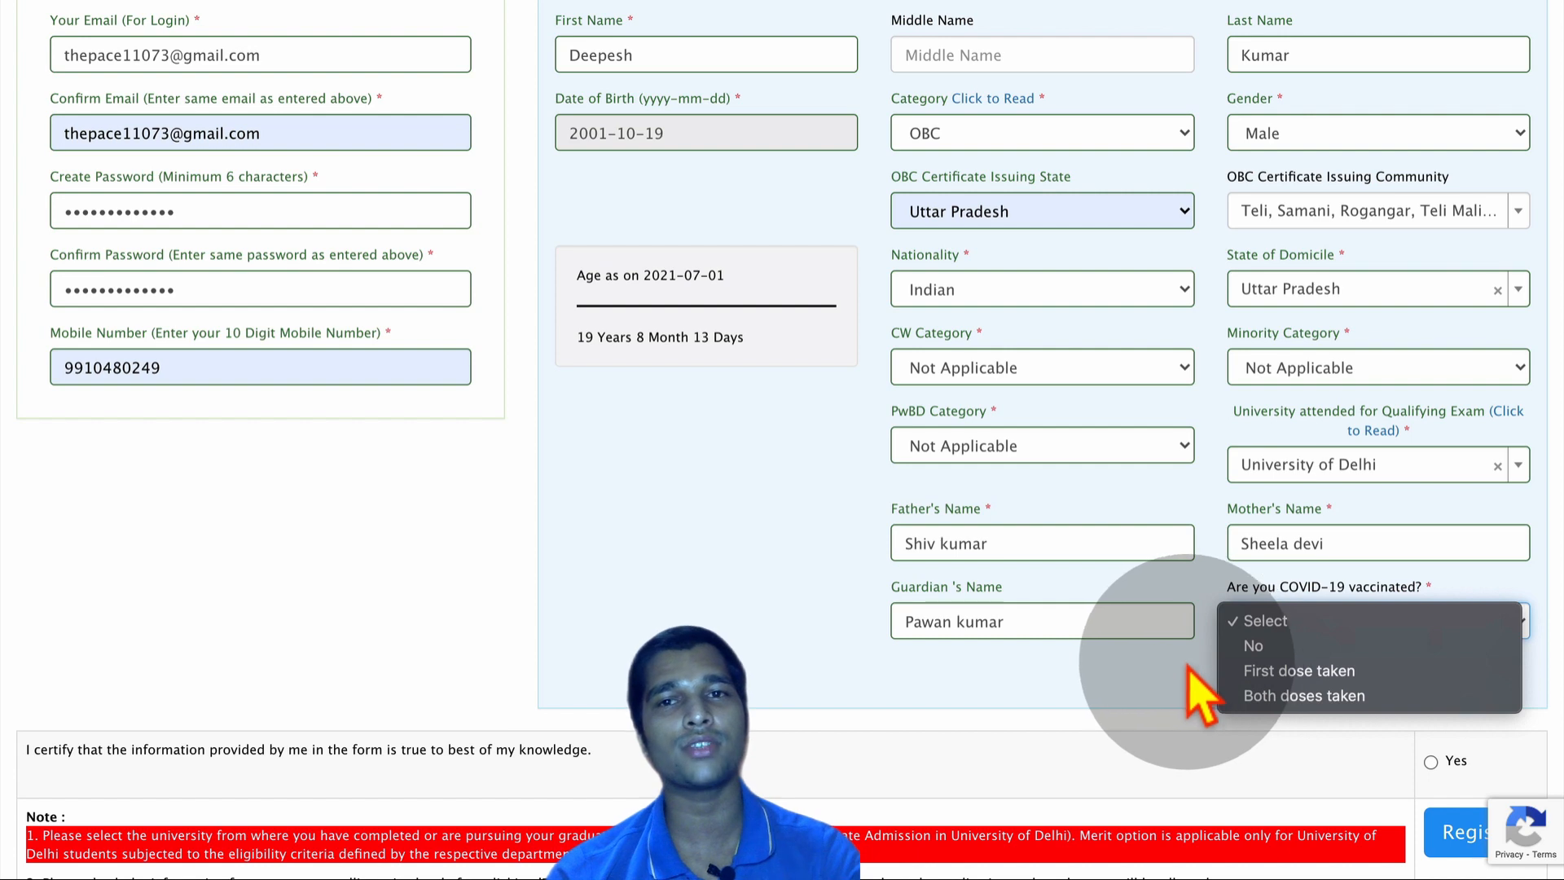
{"action": "left_click", "coordinate": [1234, 673]}
Certify the declaration with Yes and confirm all details were verified.
{"action": "scroll", "coordinate": [1083, 716], "scroll_direction": "down", "scroll_amount": 3}
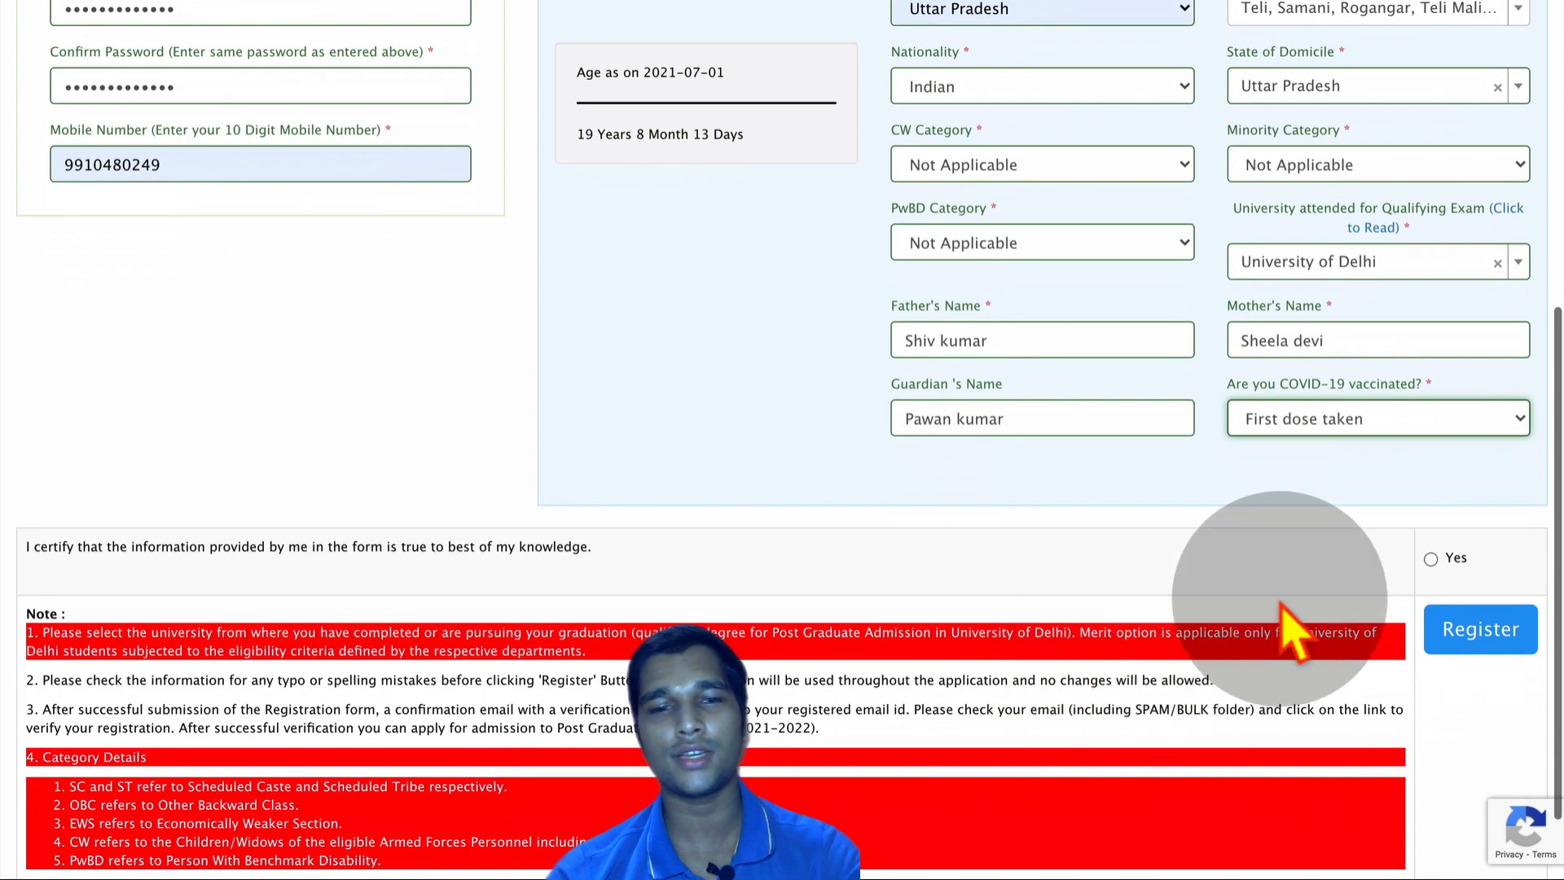
{"action": "left_click", "coordinate": [1431, 559]}
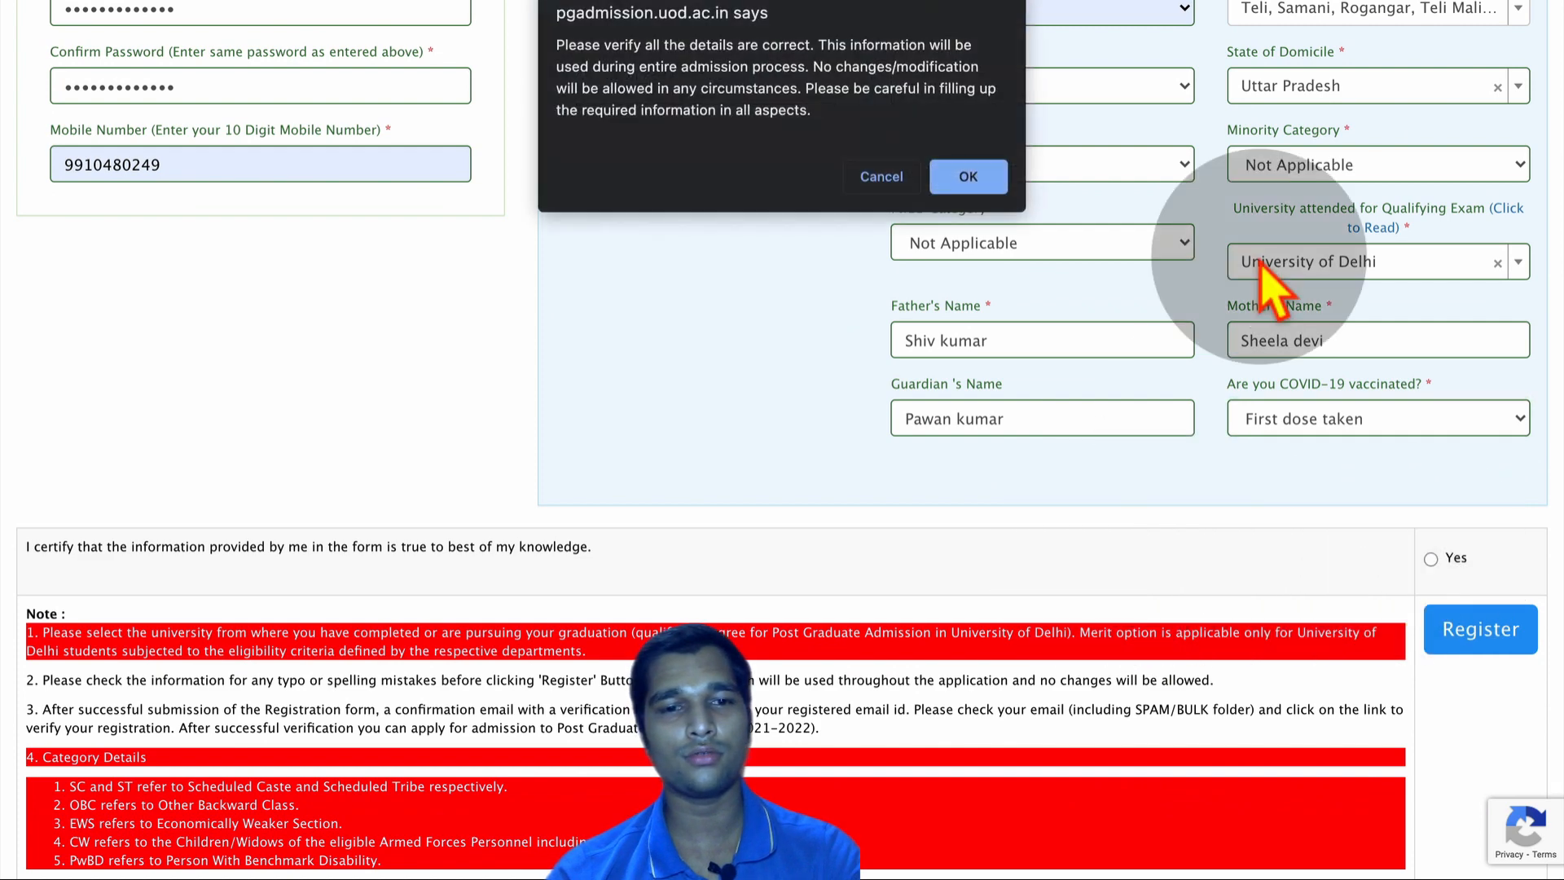
{"action": "left_click", "coordinate": [968, 176]}
Review the form and submit the registration with Register.
{"action": "scroll", "coordinate": [1136, 566], "scroll_direction": "up", "scroll_amount": 6}
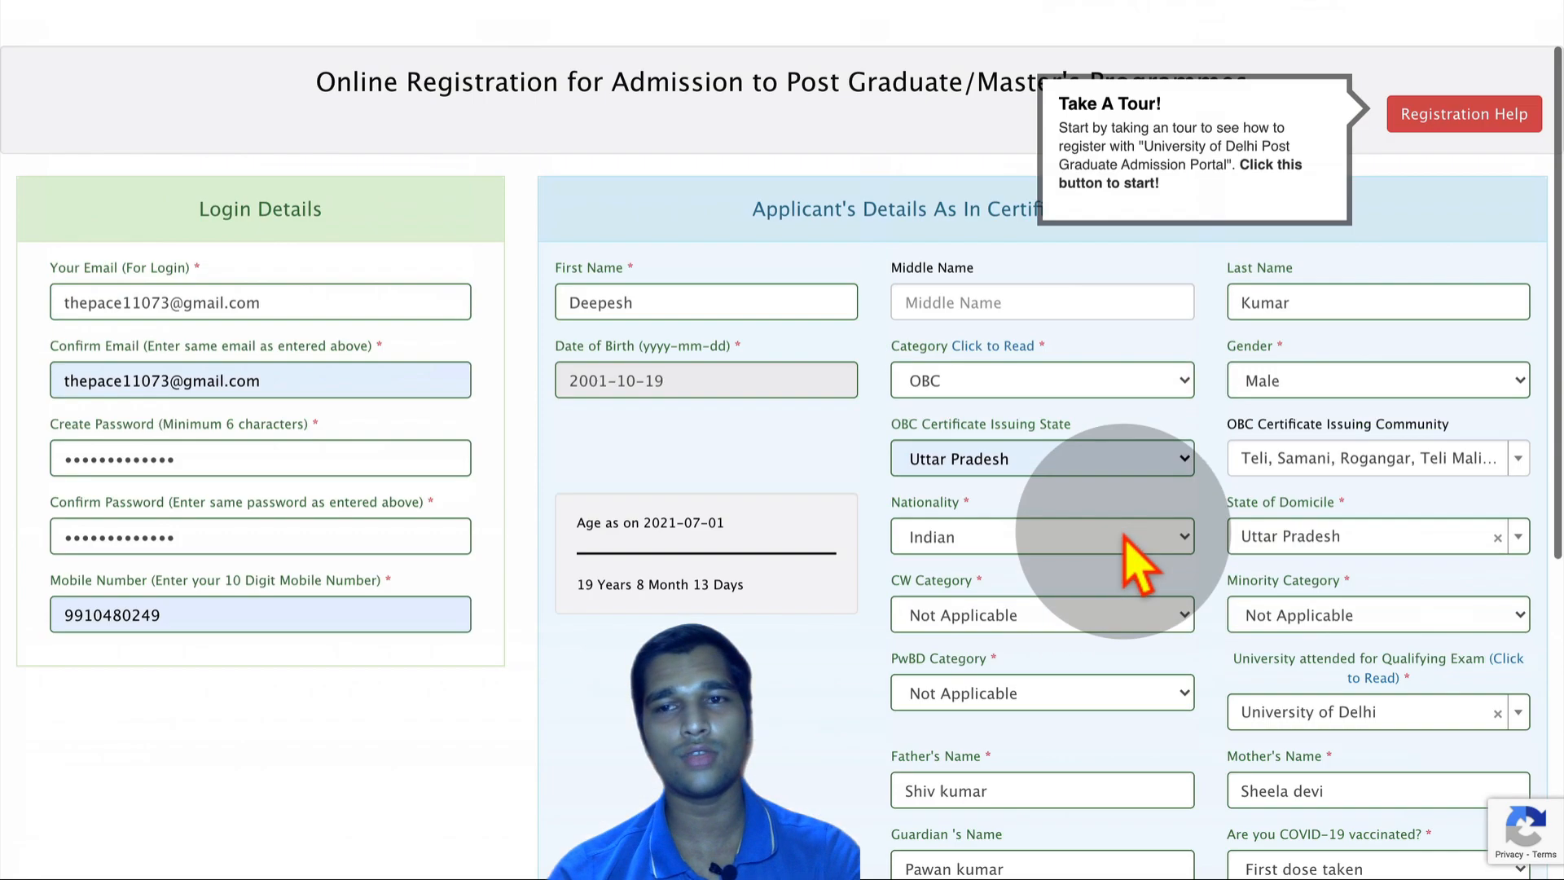
{"action": "scroll", "coordinate": [1133, 556], "scroll_direction": "up", "scroll_amount": 1}
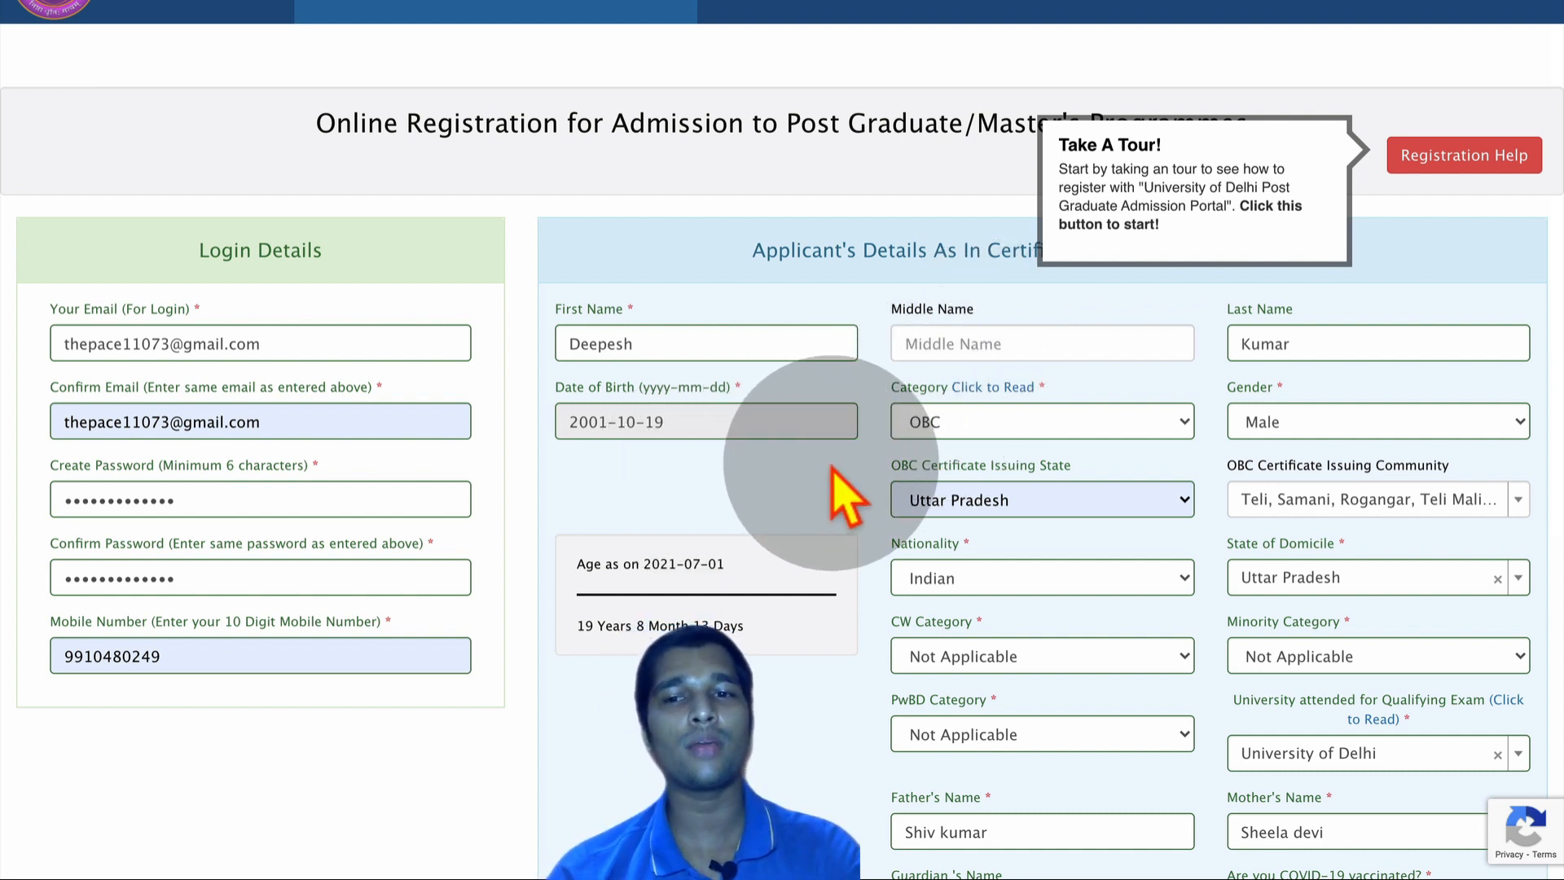
{"action": "scroll", "coordinate": [864, 529], "scroll_direction": "down", "scroll_amount": 3}
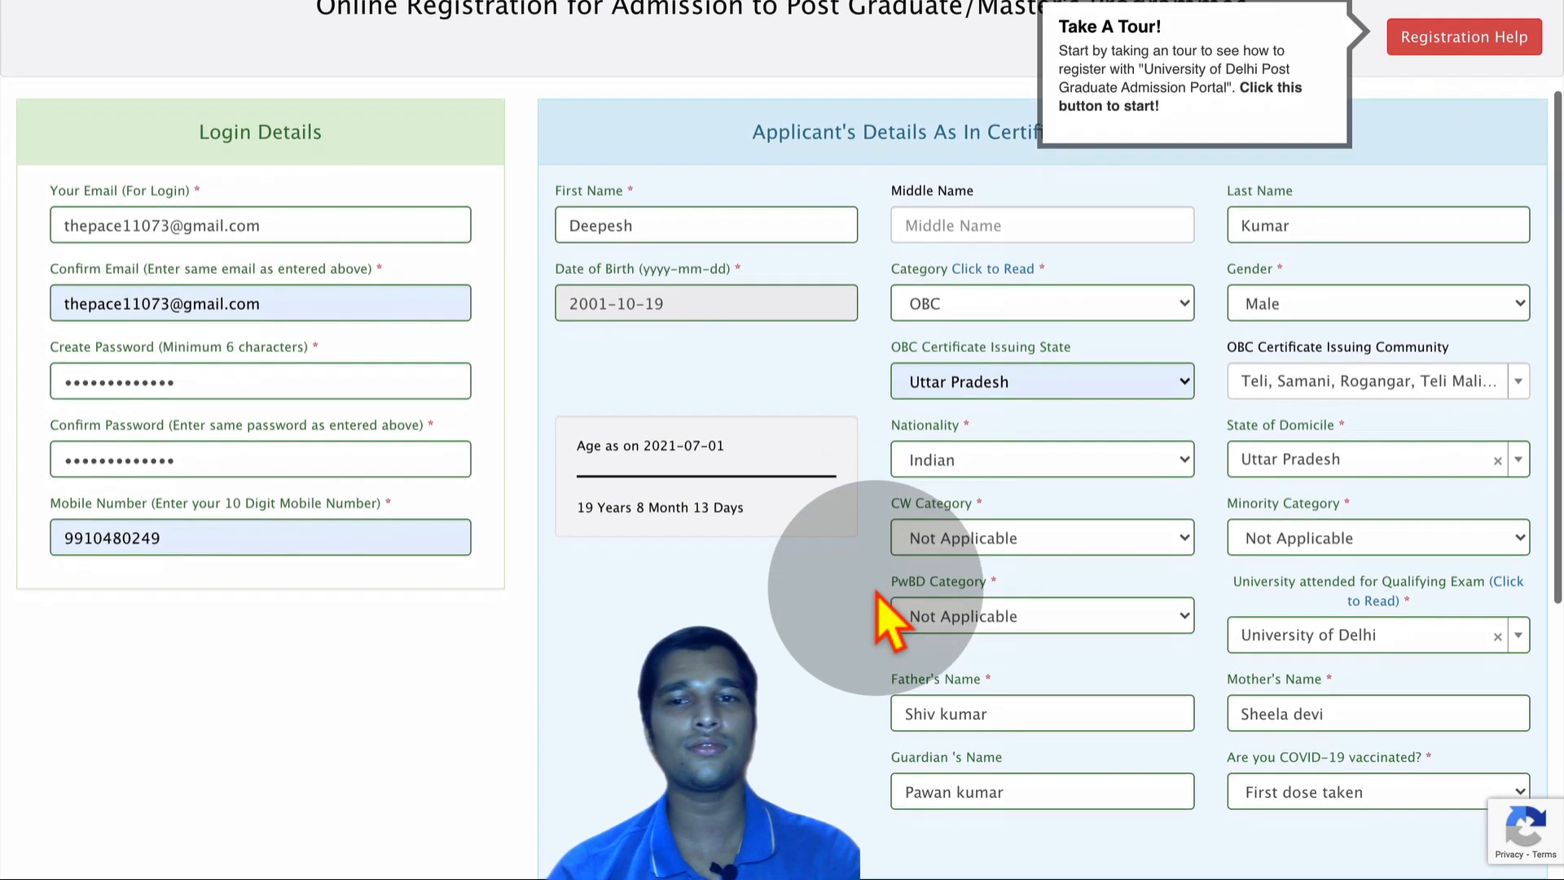
{"action": "scroll", "coordinate": [888, 616], "scroll_direction": "down", "scroll_amount": 5}
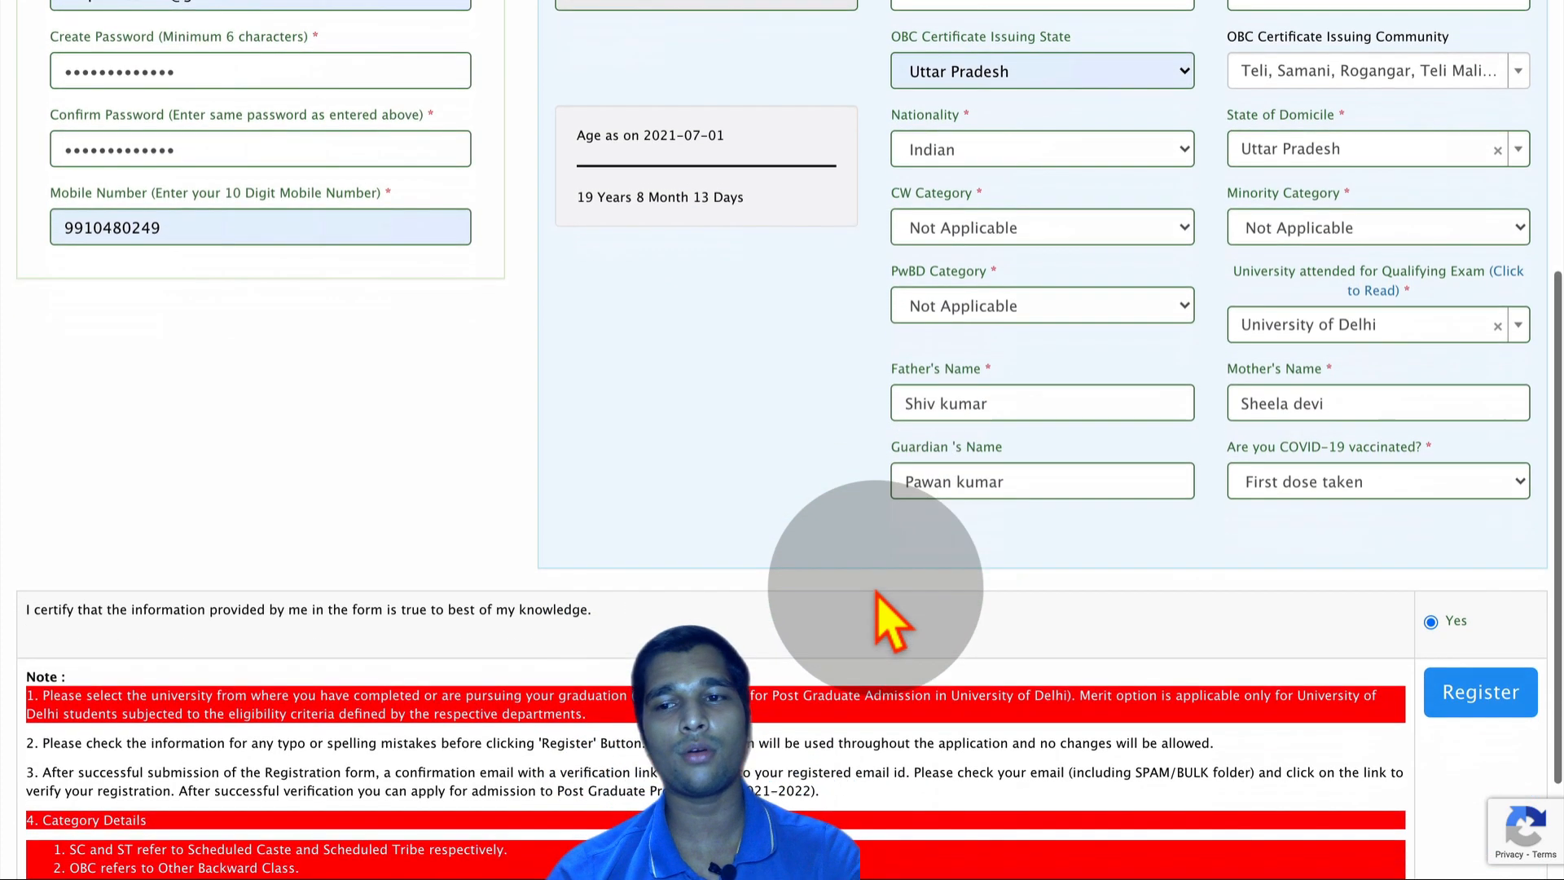
{"action": "scroll", "coordinate": [961, 599], "scroll_direction": "down", "scroll_amount": 1}
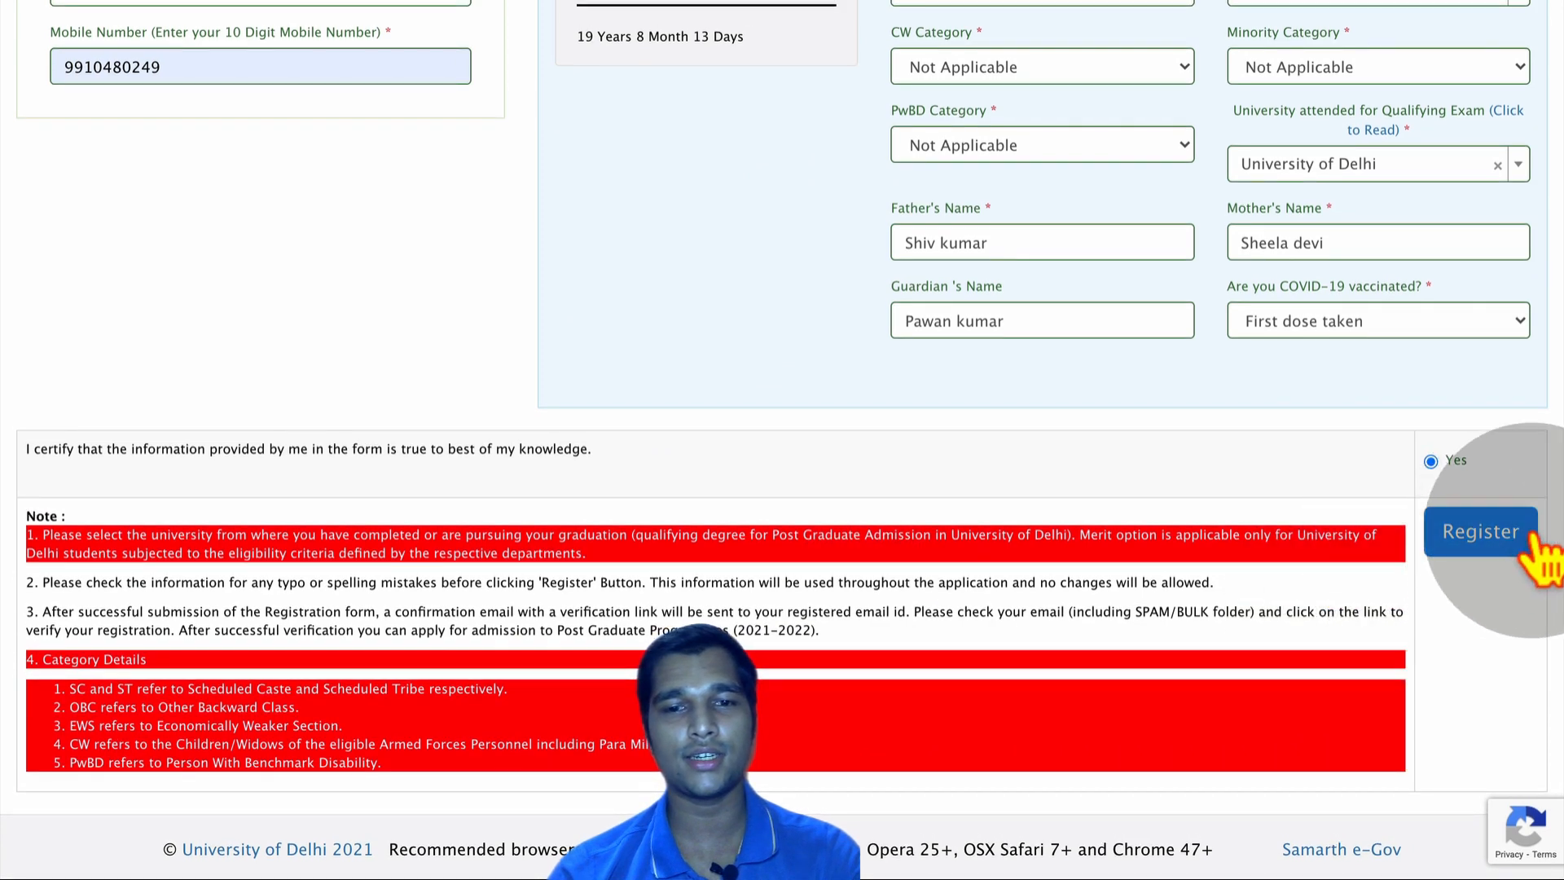
{"action": "left_click", "coordinate": [1483, 534]}
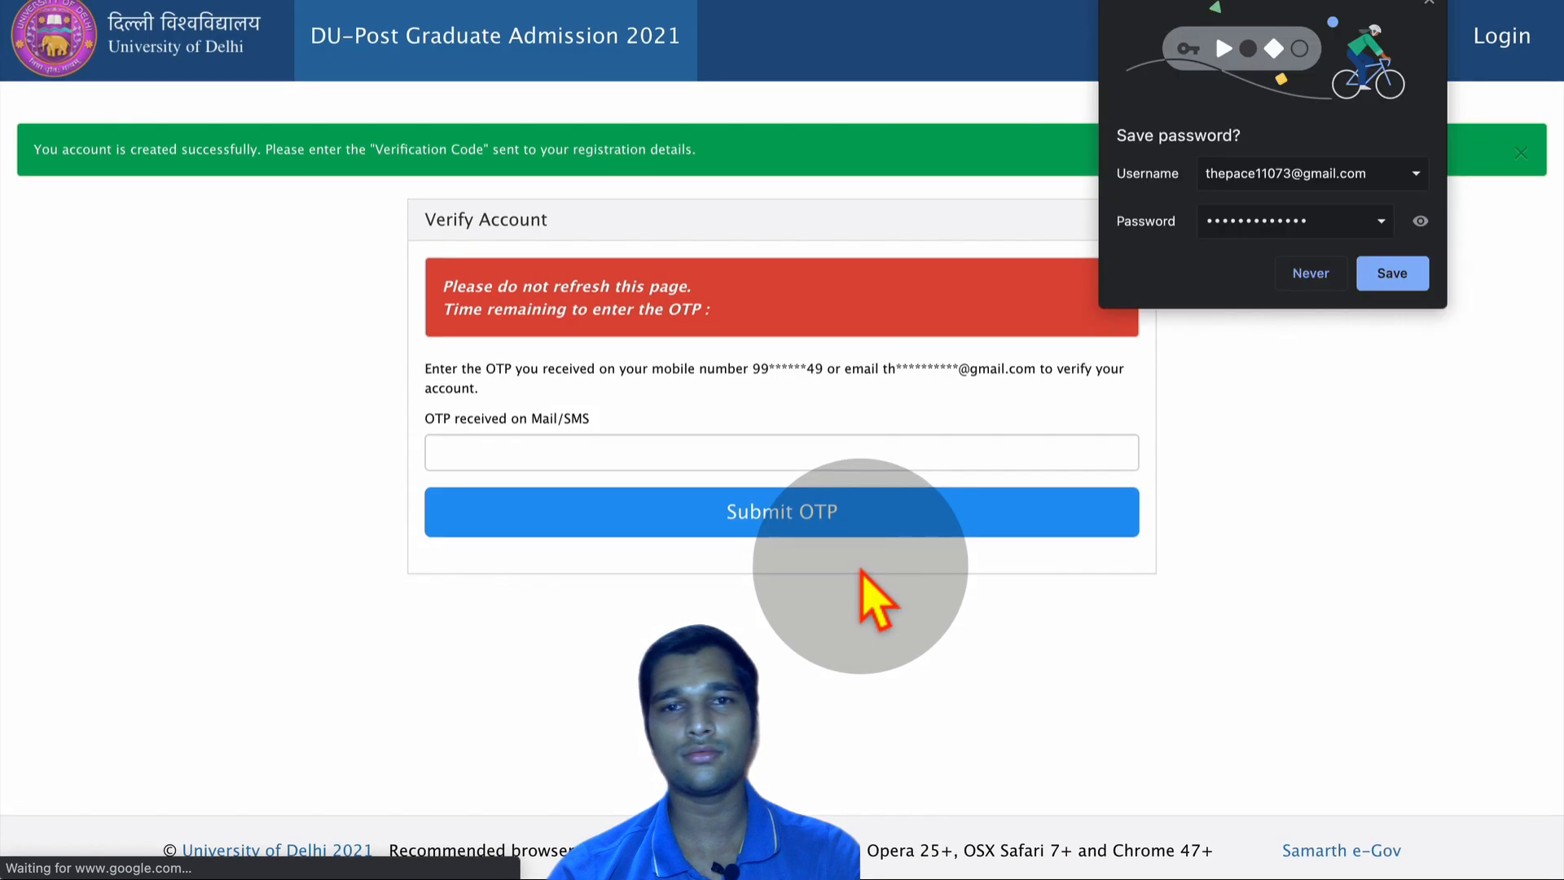
Decline Chrome's offer to save the password and check the Gmail inbox in another tab.
{"action": "left_click", "coordinate": [1313, 275]}
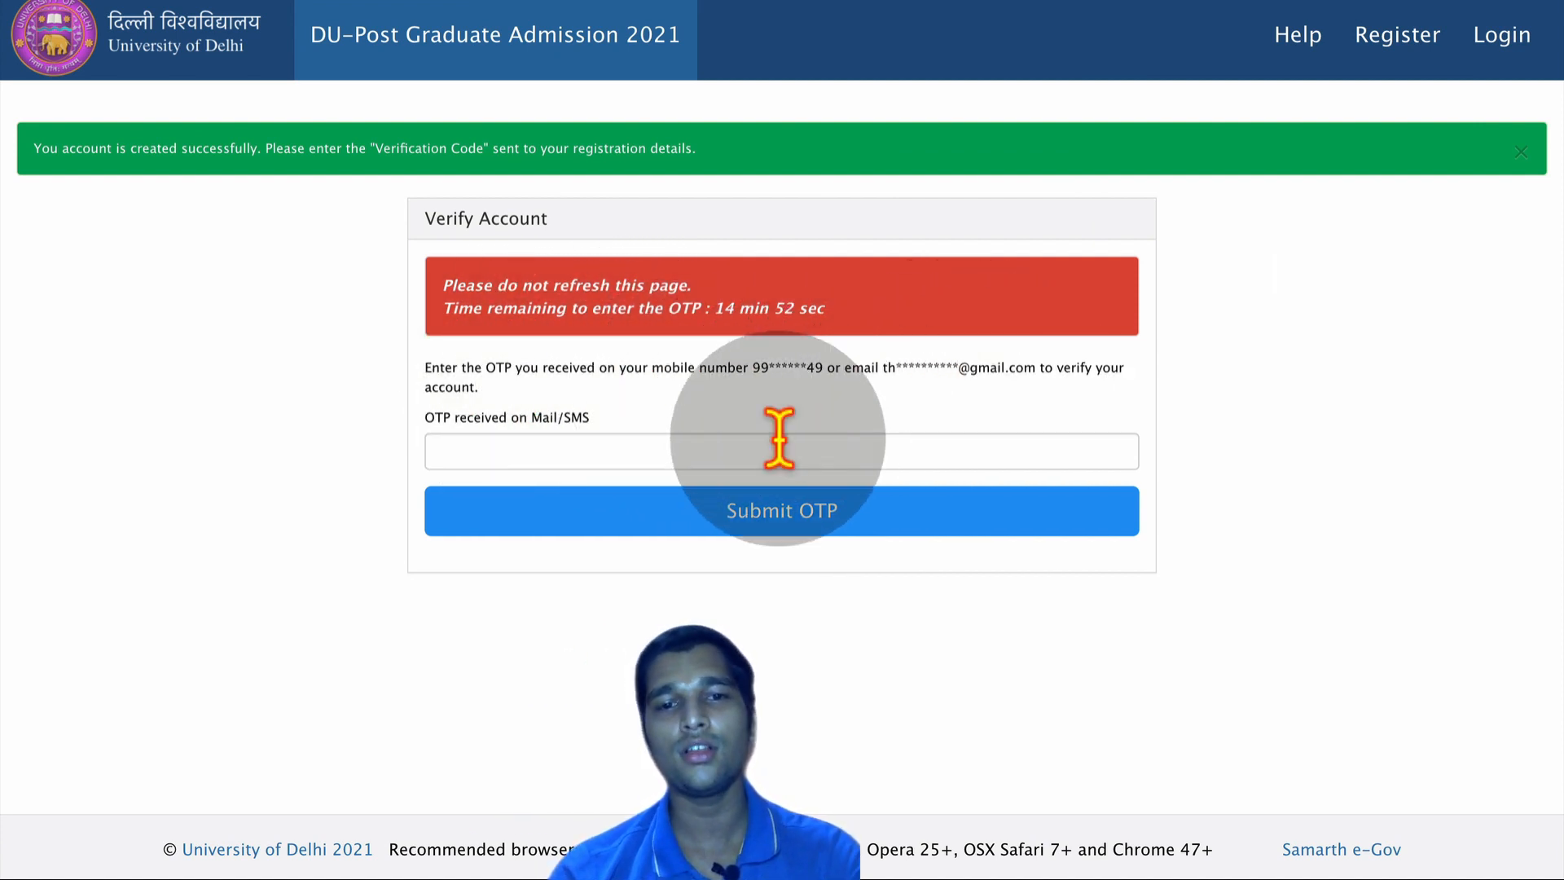
{"action": "left_click", "coordinate": [1340, 0]}
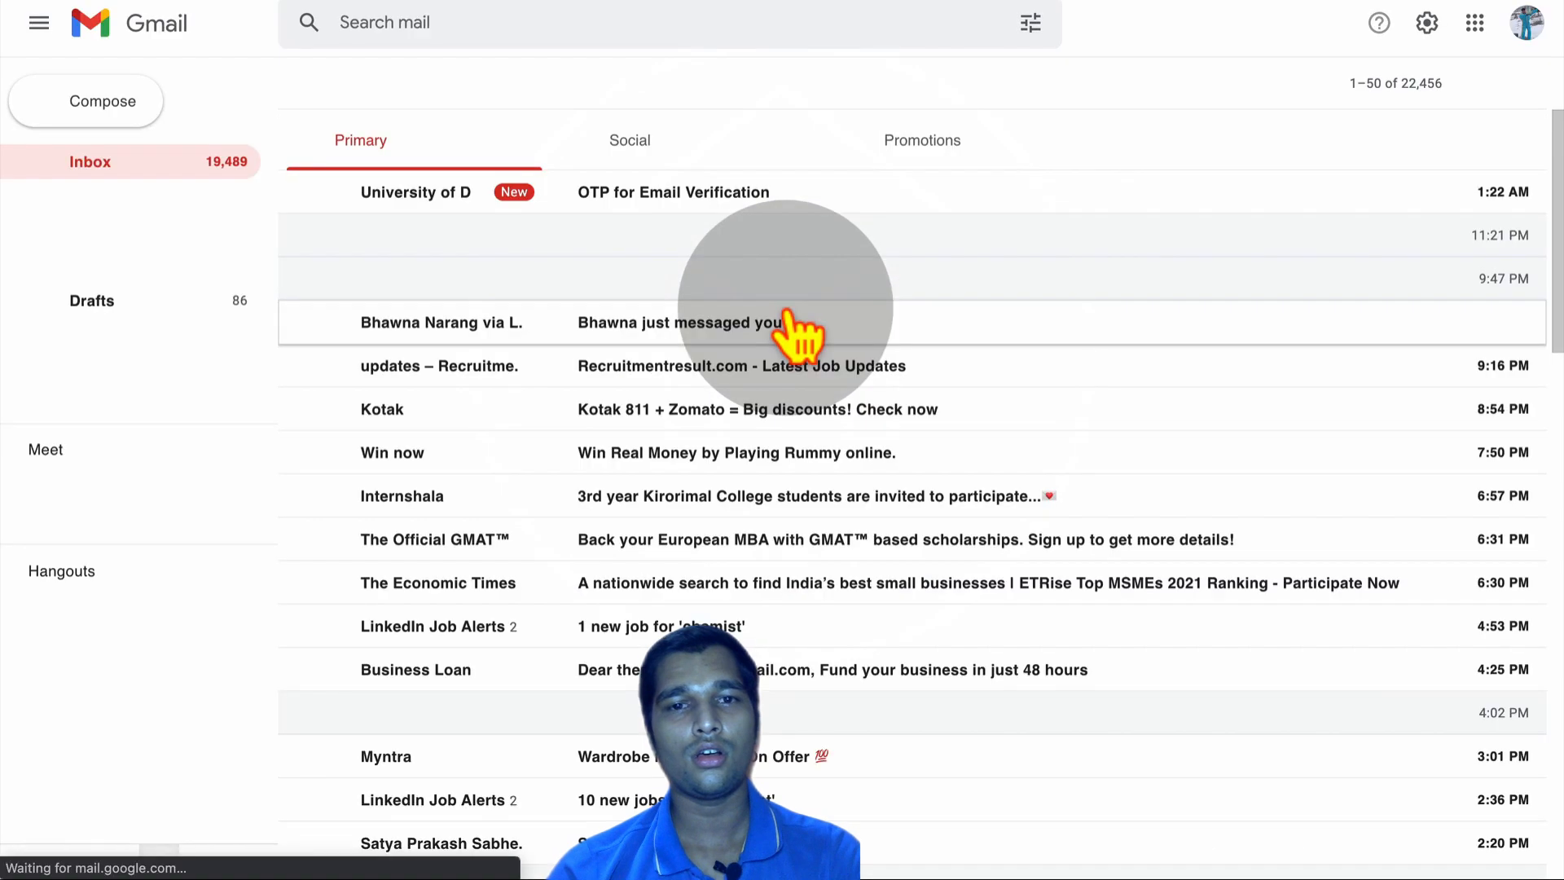
Read the University of Delhi OTP email and start entering the code on the Verify Account page.
{"action": "left_click", "coordinate": [648, 196]}
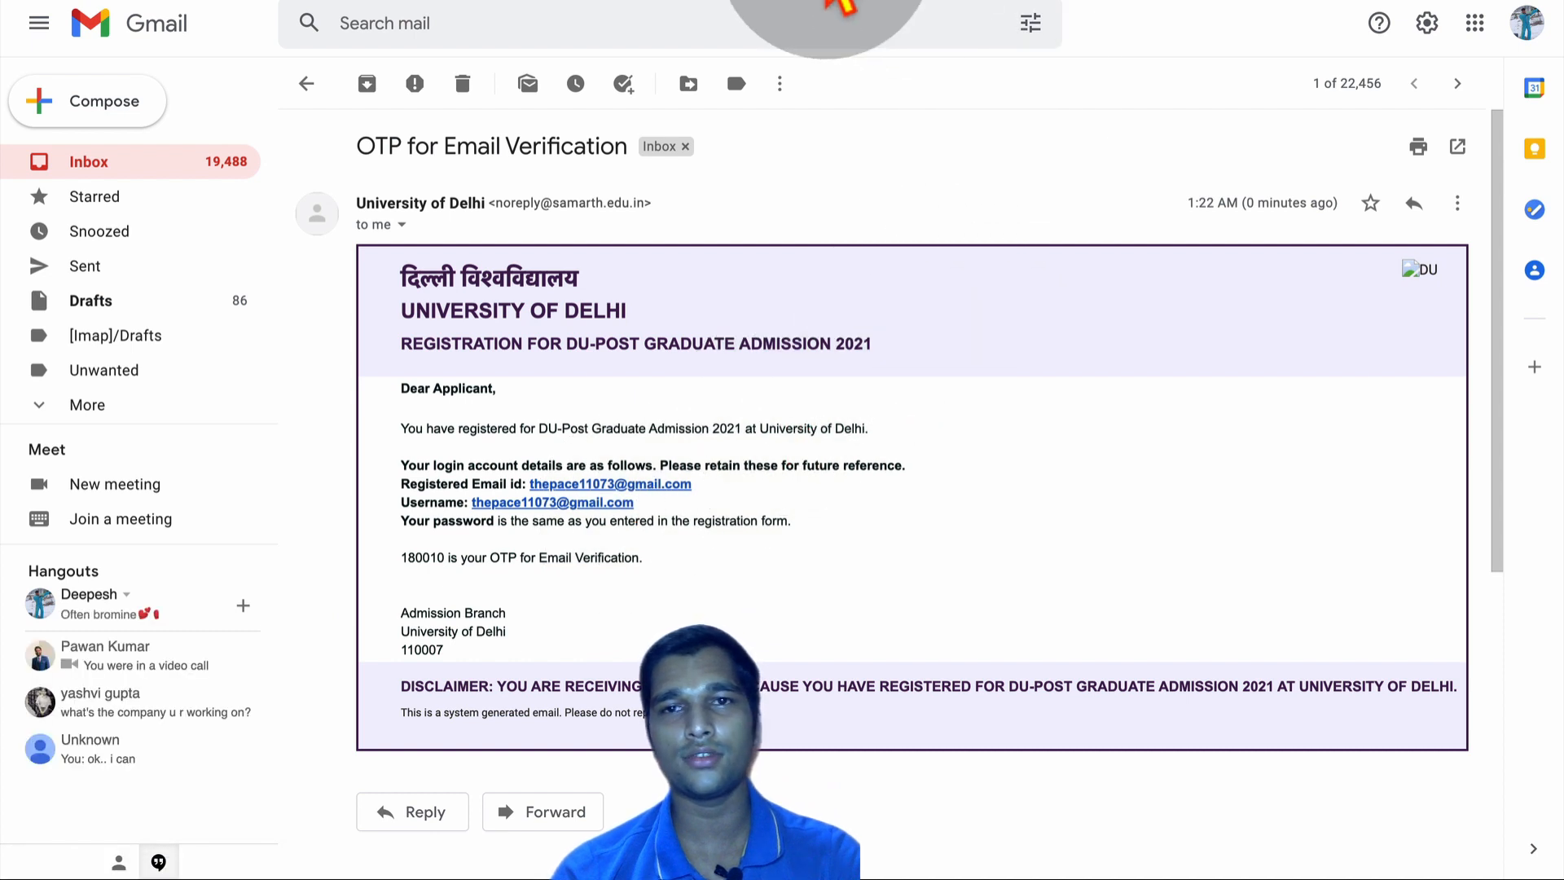
{"action": "left_click", "coordinate": [701, 8]}
{"action": "left_click", "coordinate": [517, 444]}
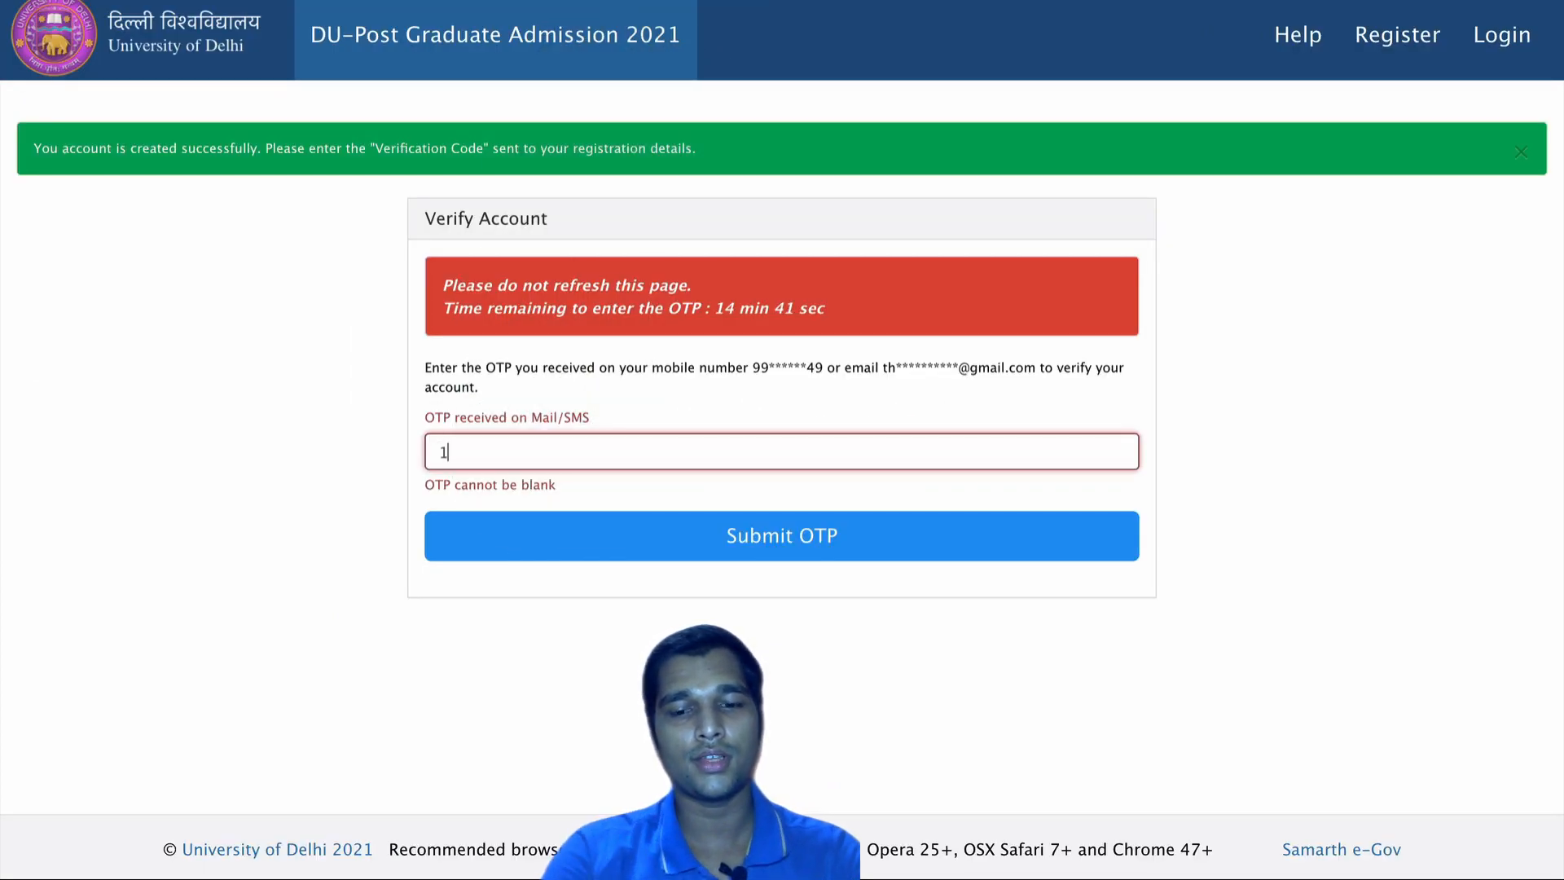
Submit the OTP, then log in with the registered email address and account password.
{"action": "left_click", "coordinate": [660, 545]}
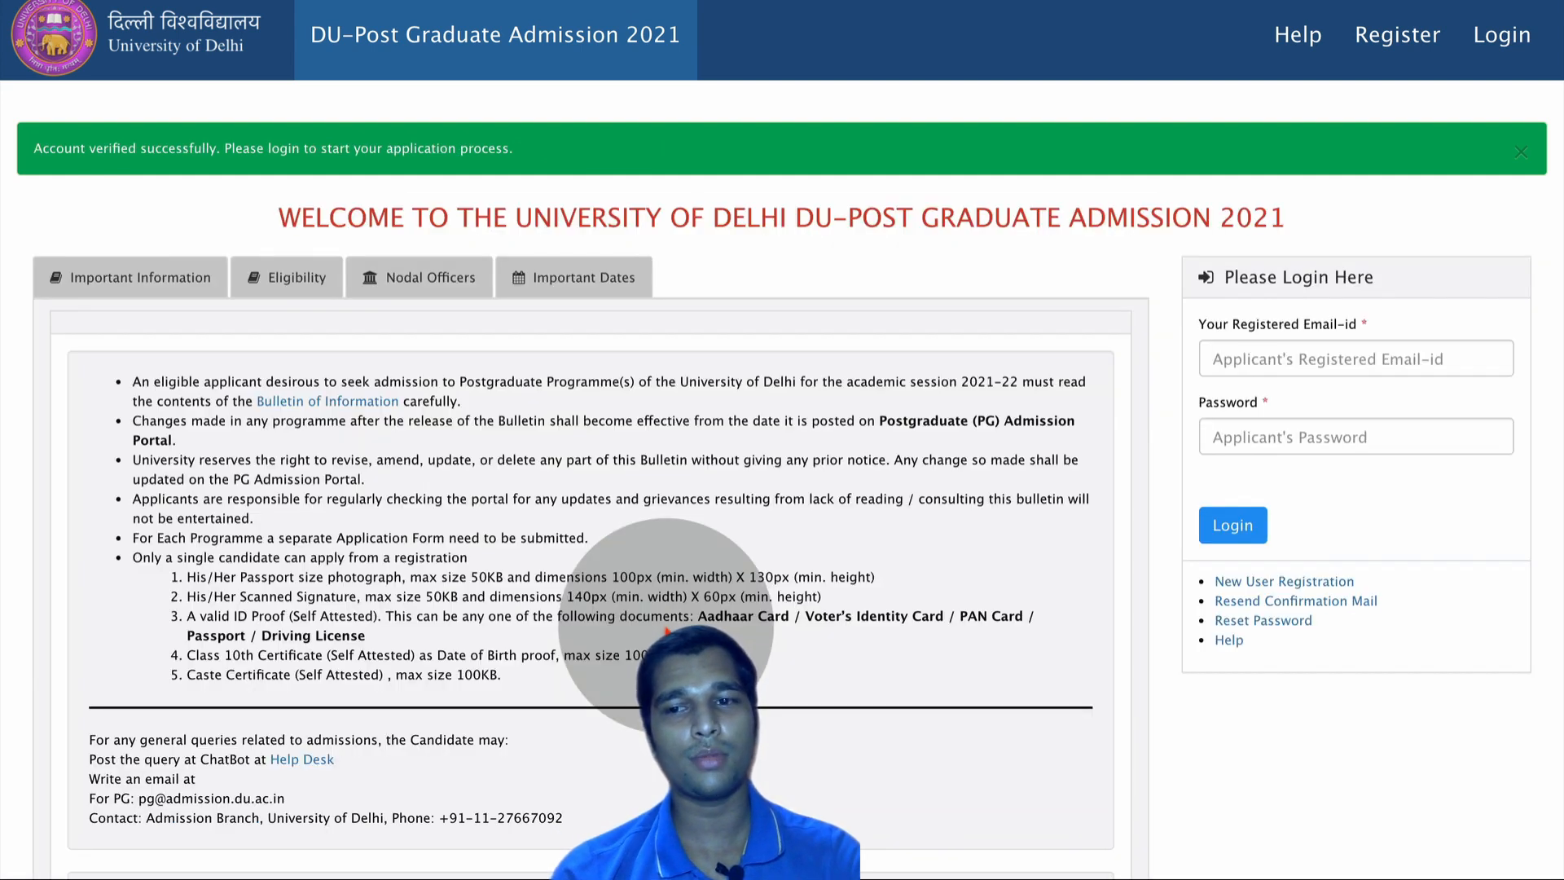
{"action": "scroll", "coordinate": [667, 629], "scroll_direction": "down", "scroll_amount": 1}
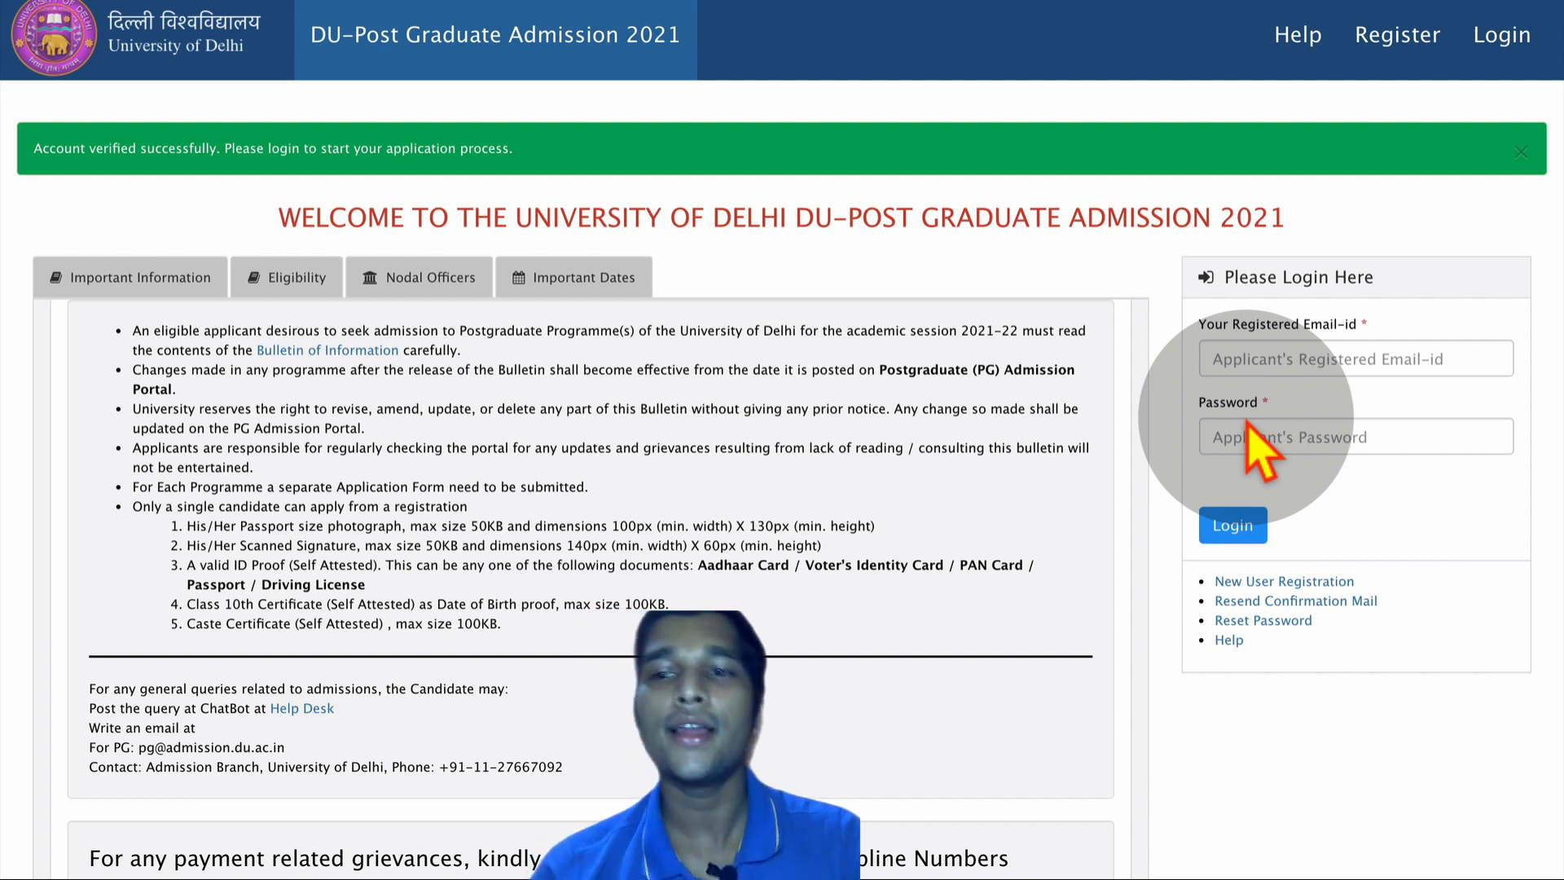
{"action": "left_click", "coordinate": [1303, 358]}
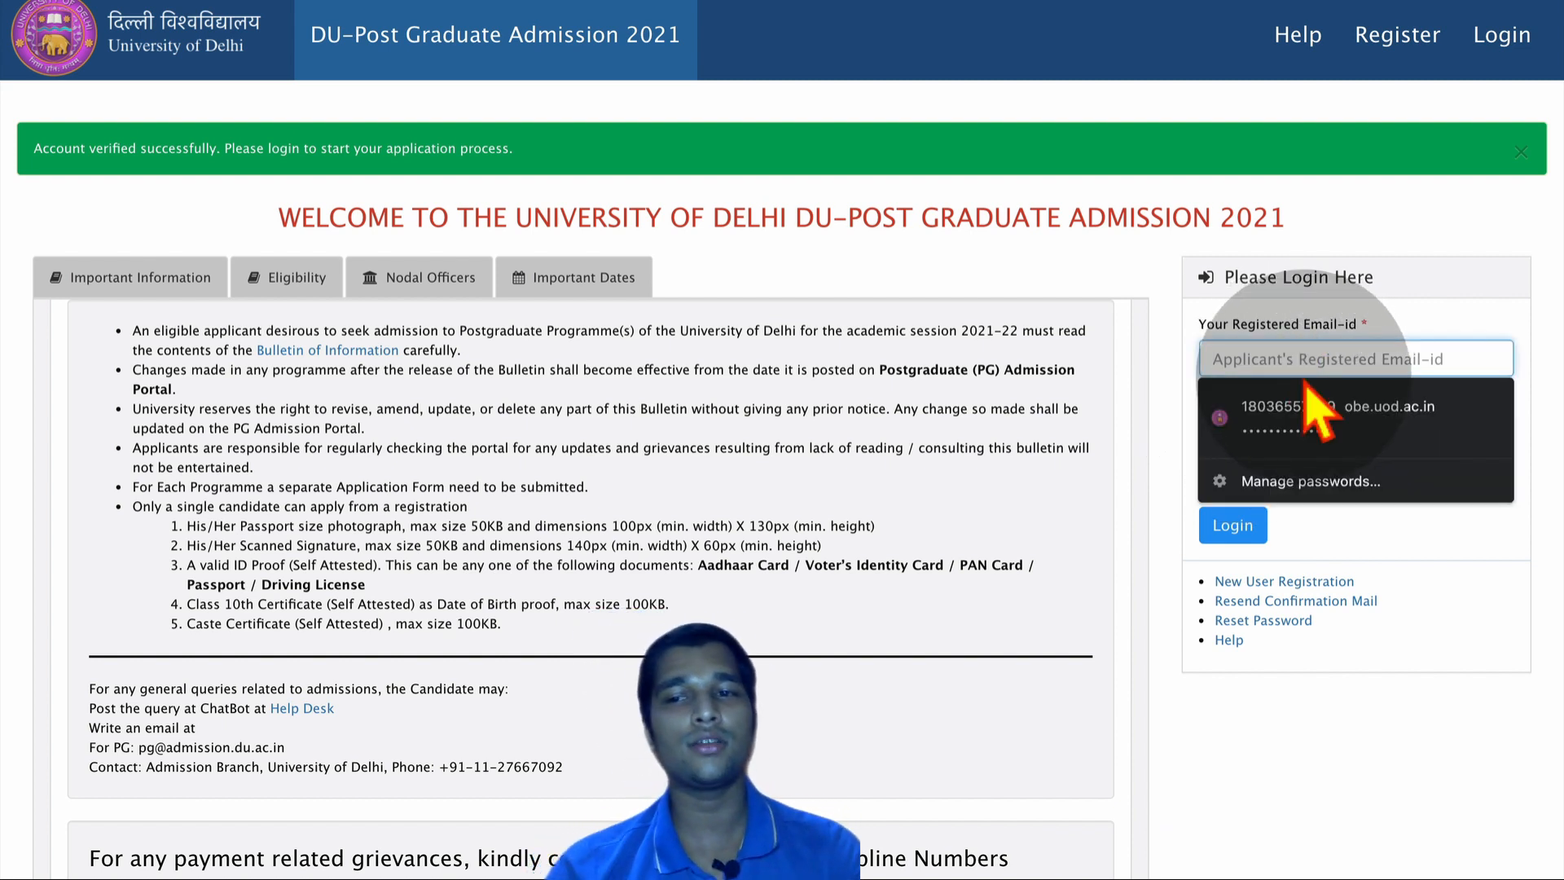
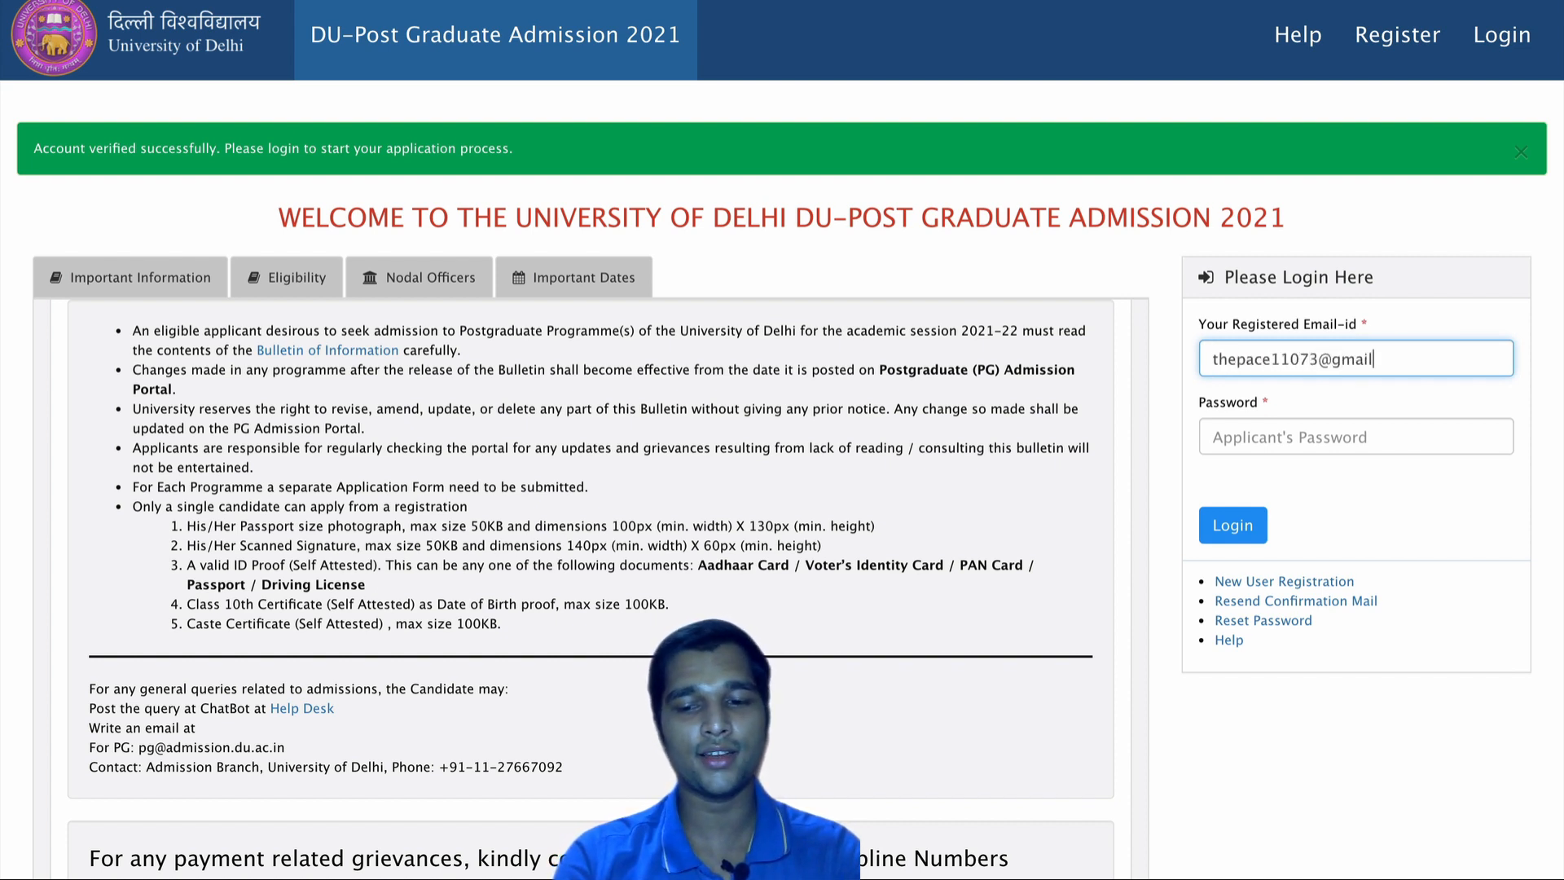
{"action": "left_click", "coordinate": [1333, 422]}
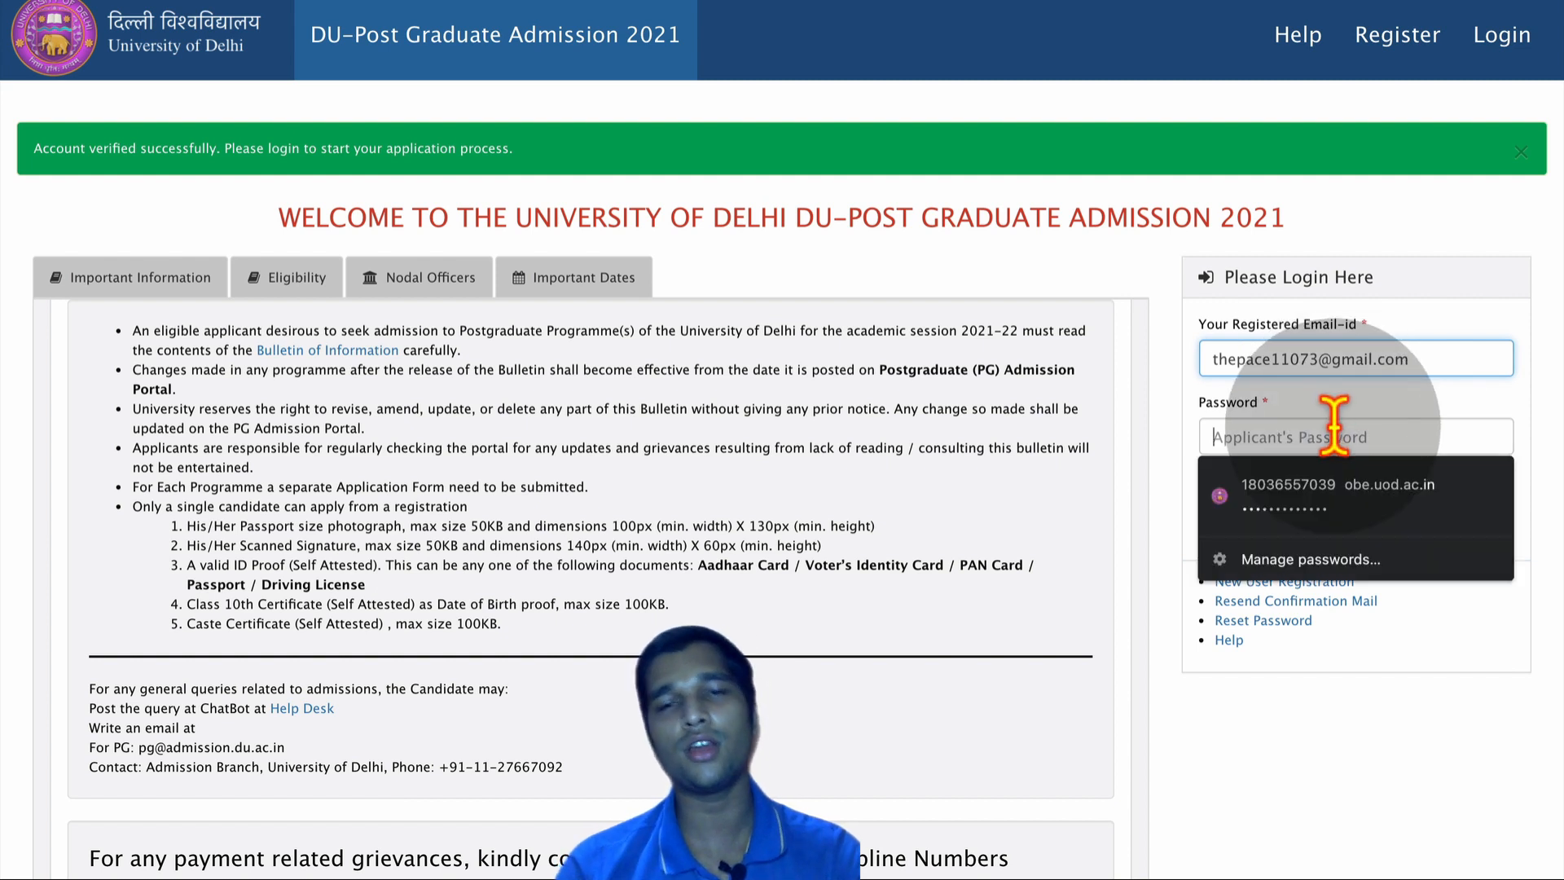
{"action": "type", "text": "••"}
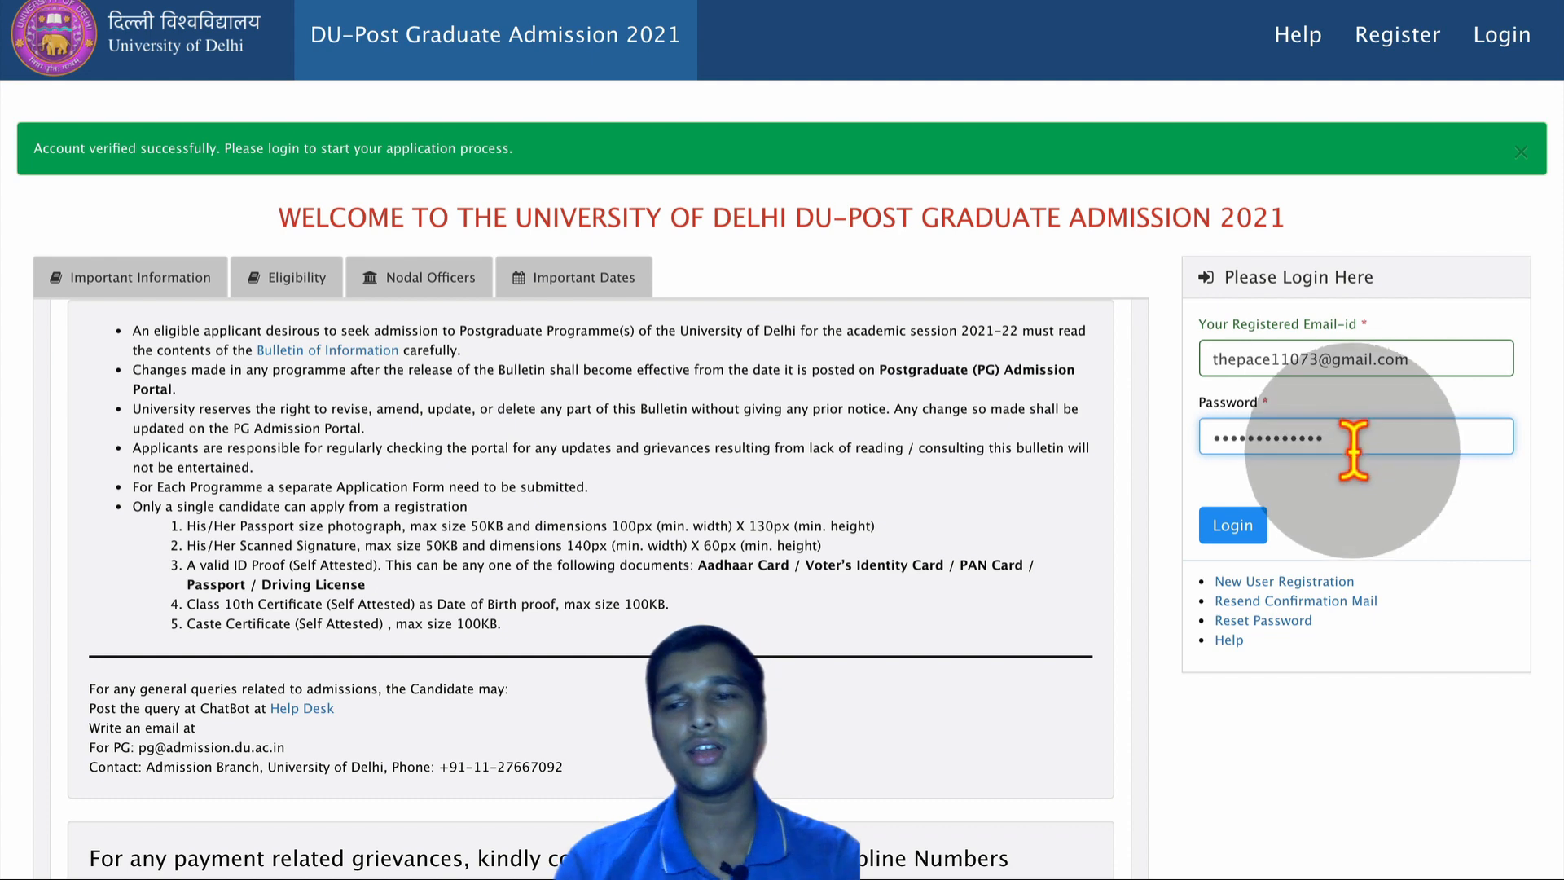
{"action": "left_click", "coordinate": [1222, 528]}
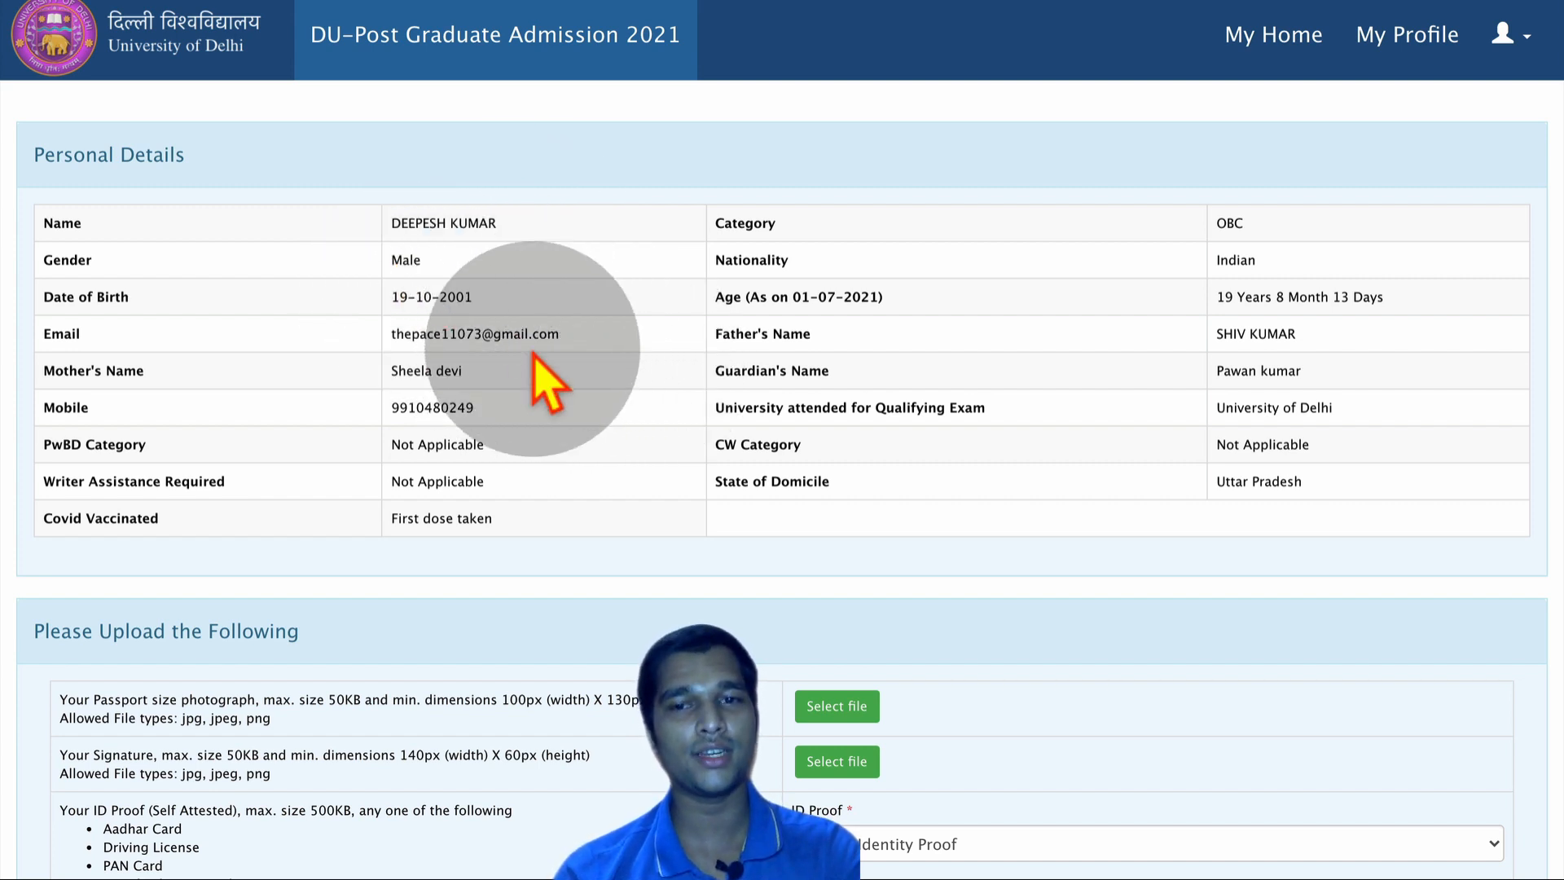
{"action": "scroll", "coordinate": [536, 358], "scroll_direction": "down", "scroll_amount": 2}
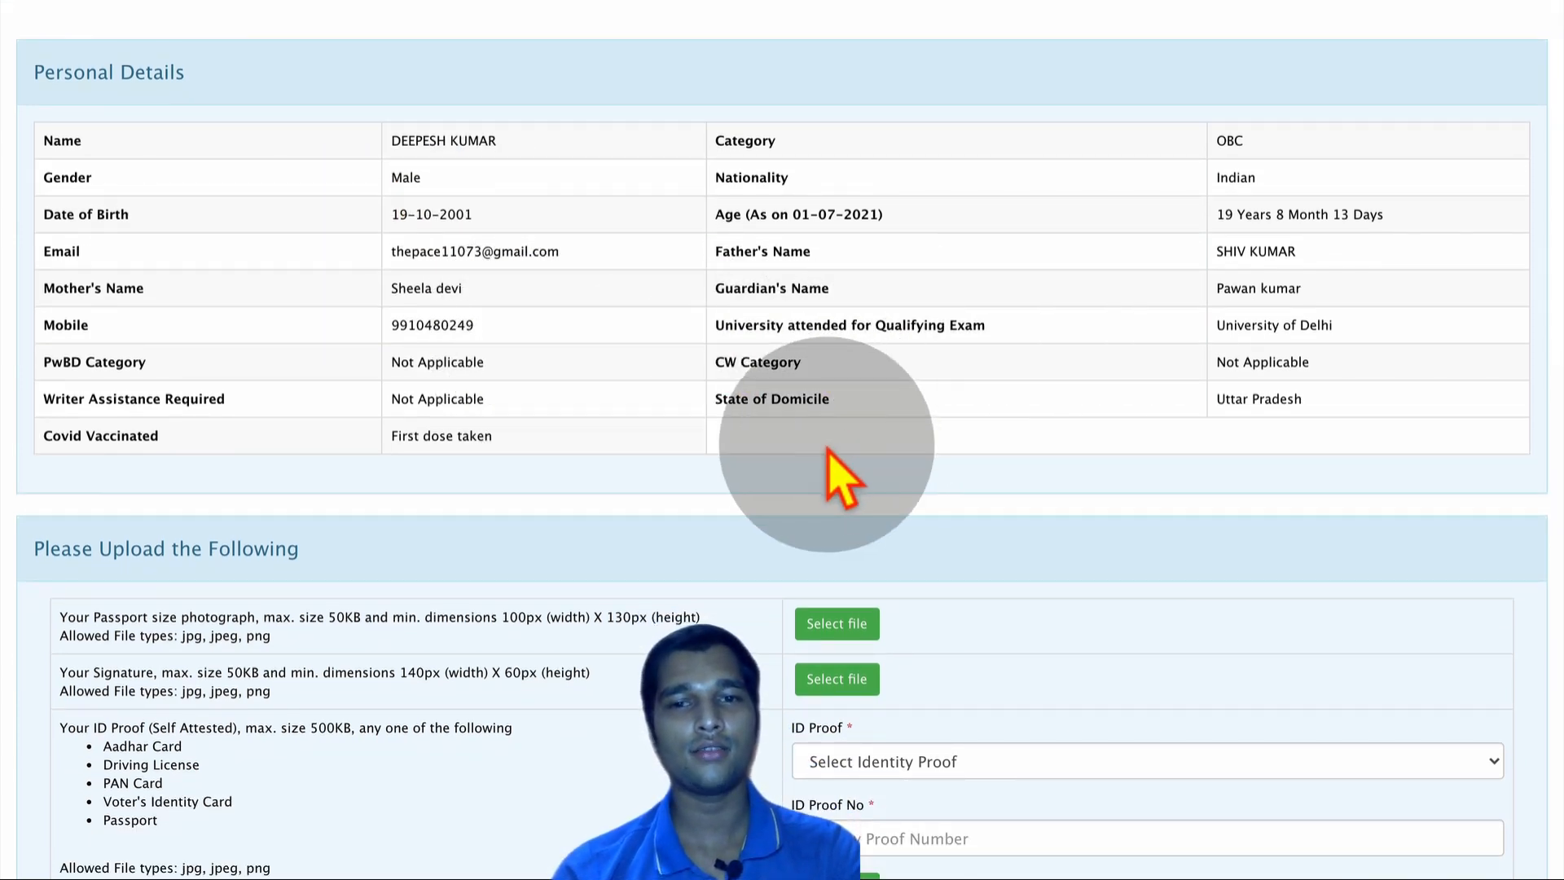
{"action": "scroll", "coordinate": [538, 423], "scroll_direction": "down", "scroll_amount": 2}
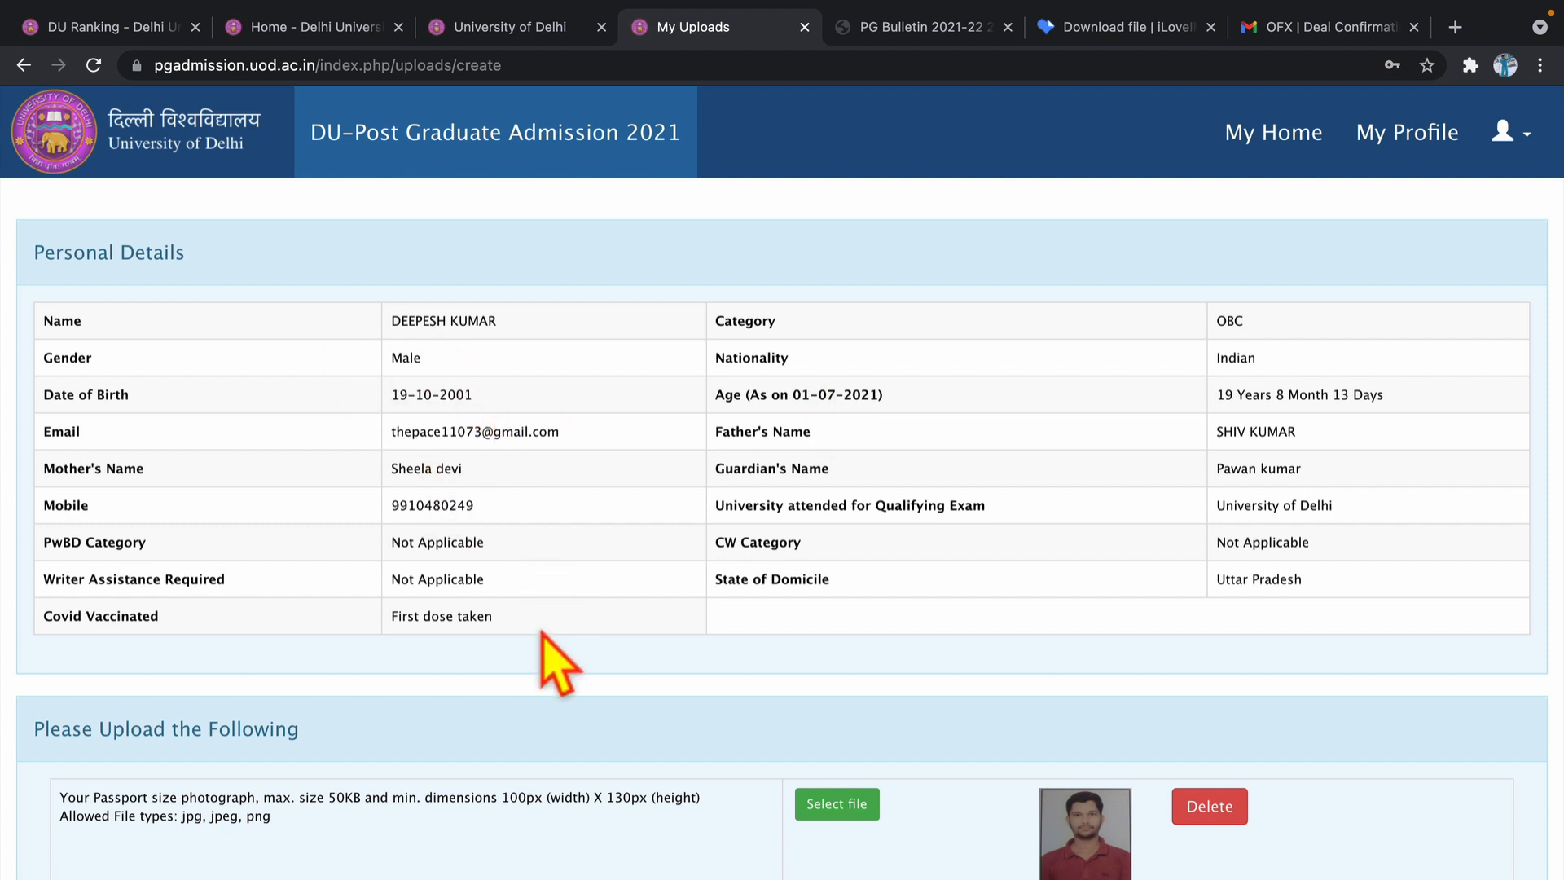
{"action": "scroll", "coordinate": [541, 647], "scroll_direction": "down", "scroll_amount": 2}
{"action": "scroll", "coordinate": [541, 632], "scroll_direction": "down", "scroll_amount": 2}
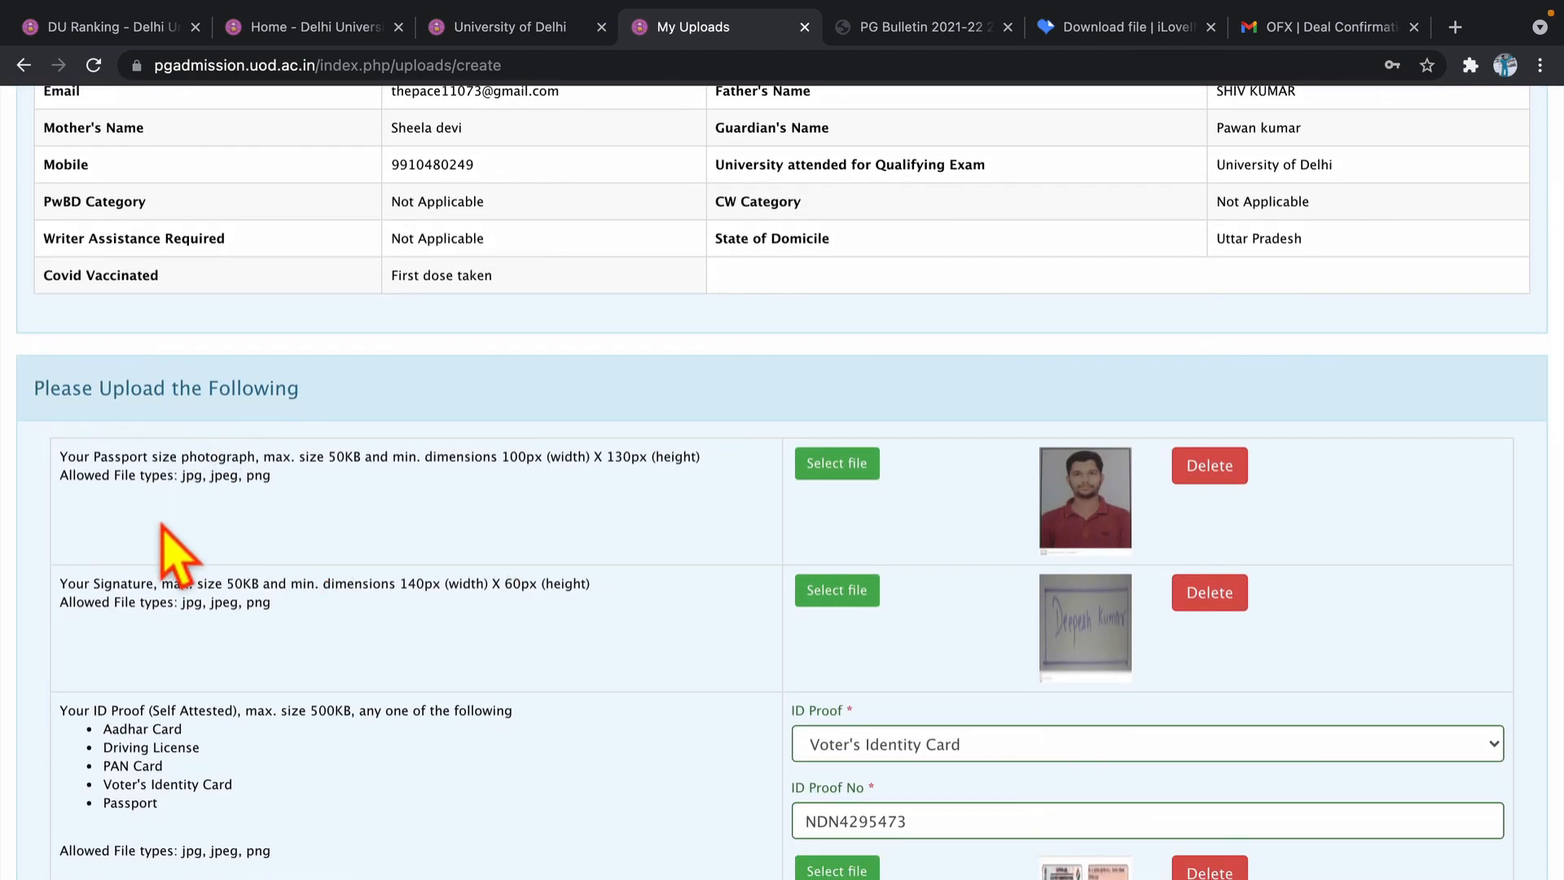
{"action": "scroll", "coordinate": [391, 546], "scroll_direction": "up", "scroll_amount": 2}
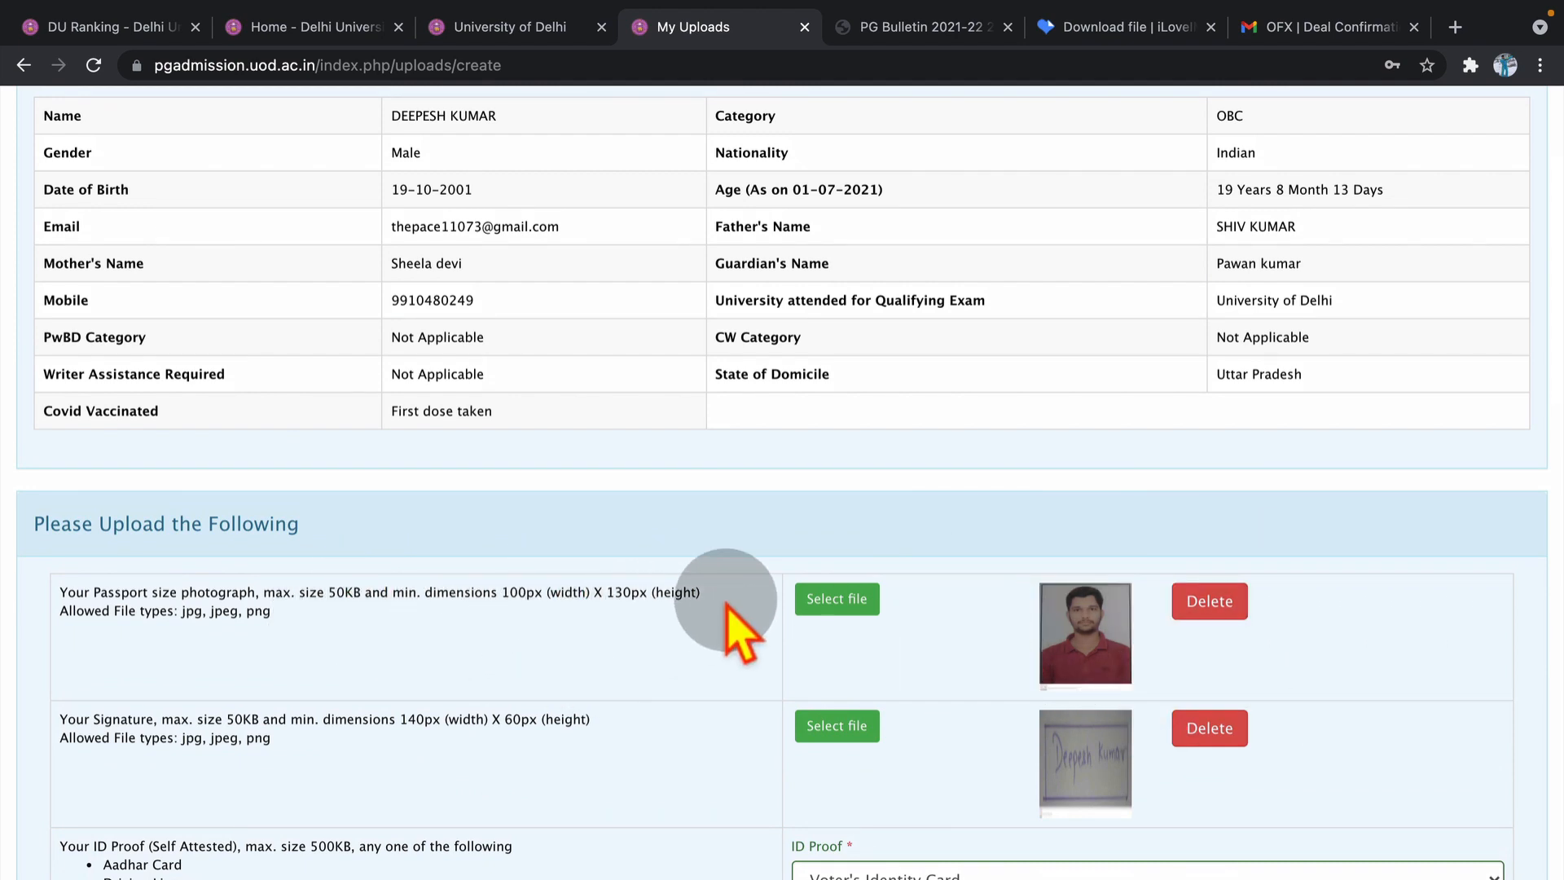
{"action": "scroll", "coordinate": [717, 631], "scroll_direction": "down", "scroll_amount": 1}
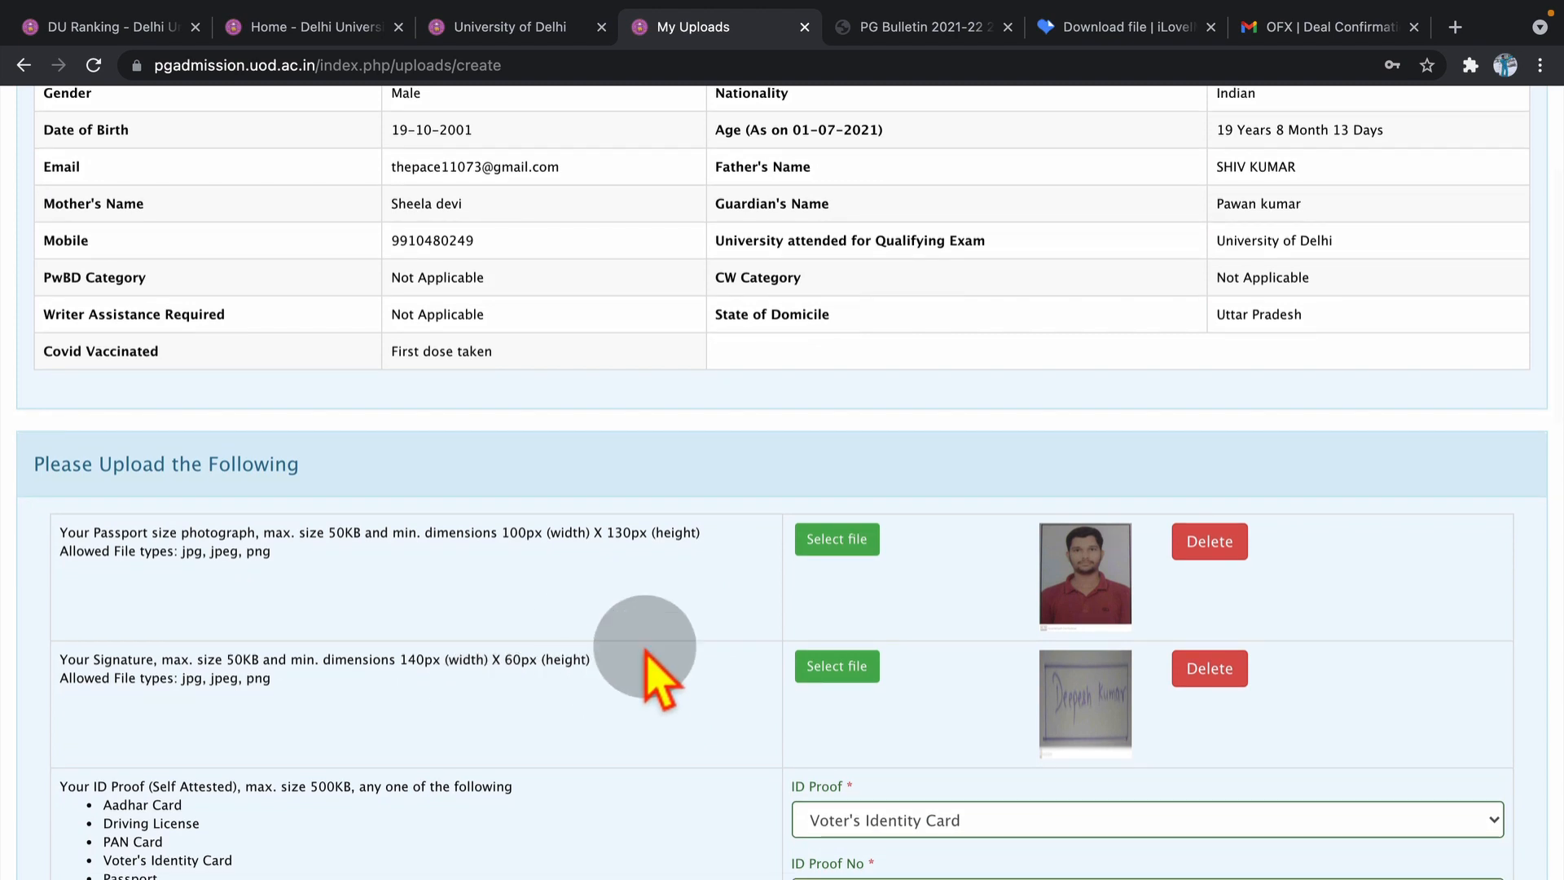
{"action": "scroll", "coordinate": [796, 440], "scroll_direction": "up", "scroll_amount": 1}
{"action": "scroll", "coordinate": [797, 440], "scroll_direction": "up", "scroll_amount": 1}
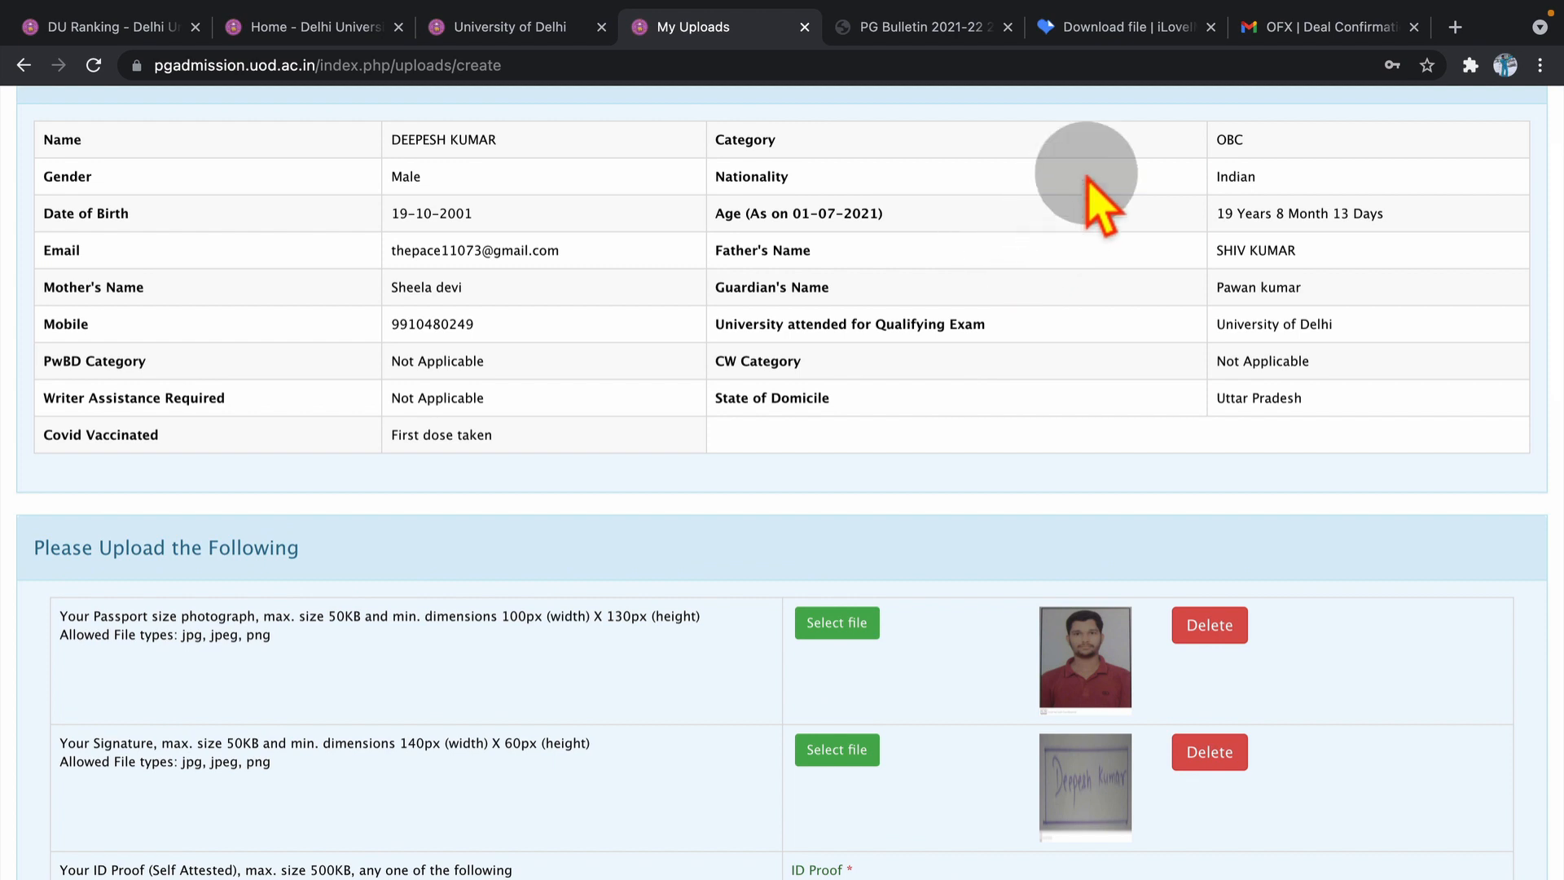
Reset iLoveIMG to a fresh Compress PNG page, then return to the portal's My Uploads tab.
{"action": "left_click", "coordinate": [1089, 27]}
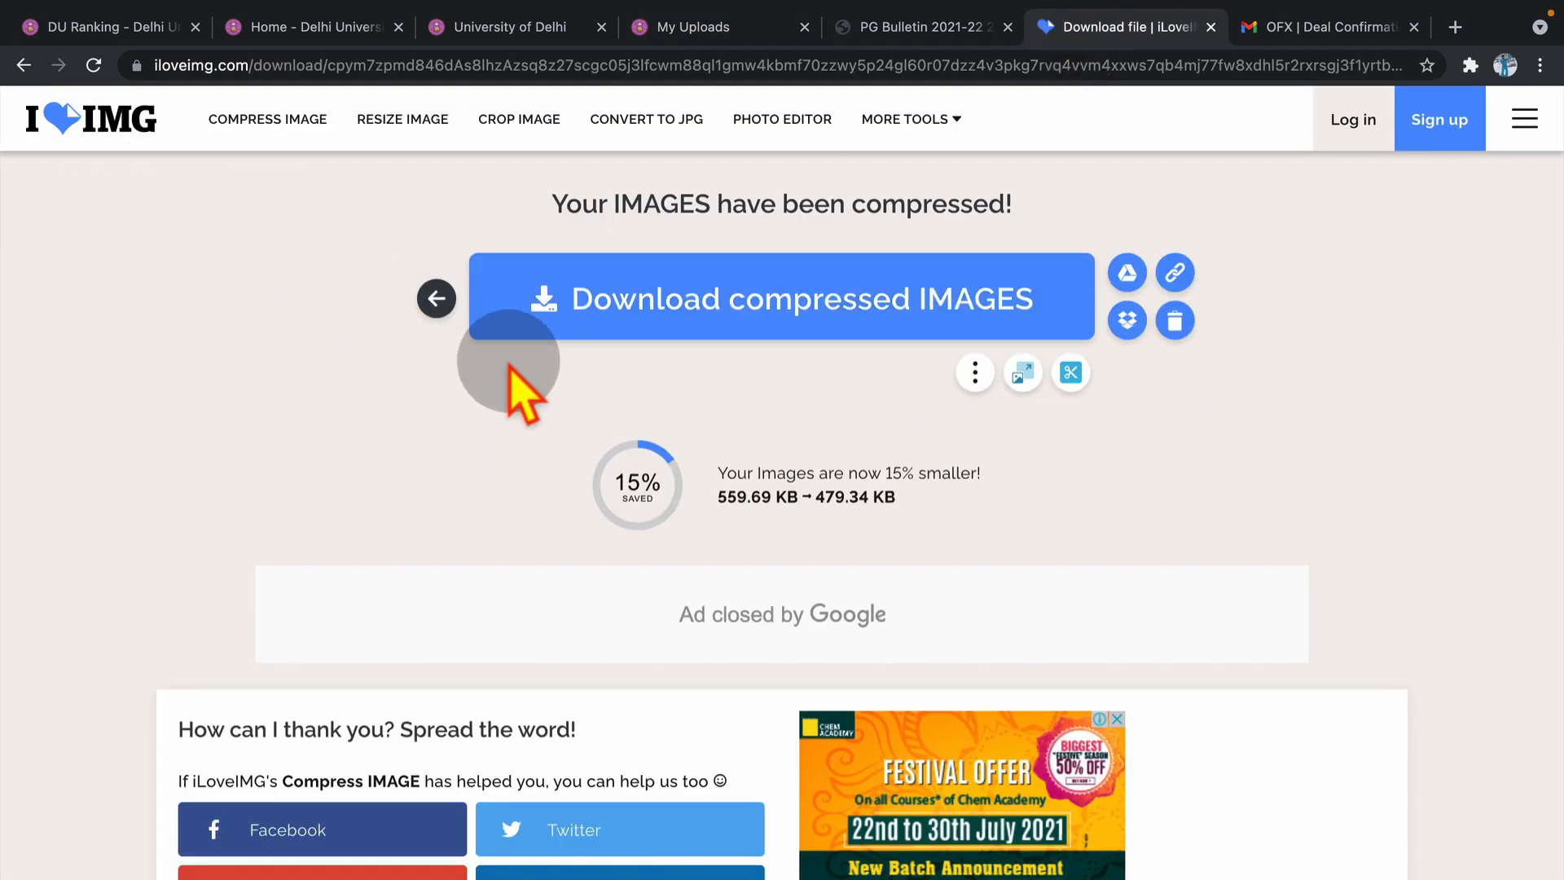
{"action": "left_click", "coordinate": [437, 298]}
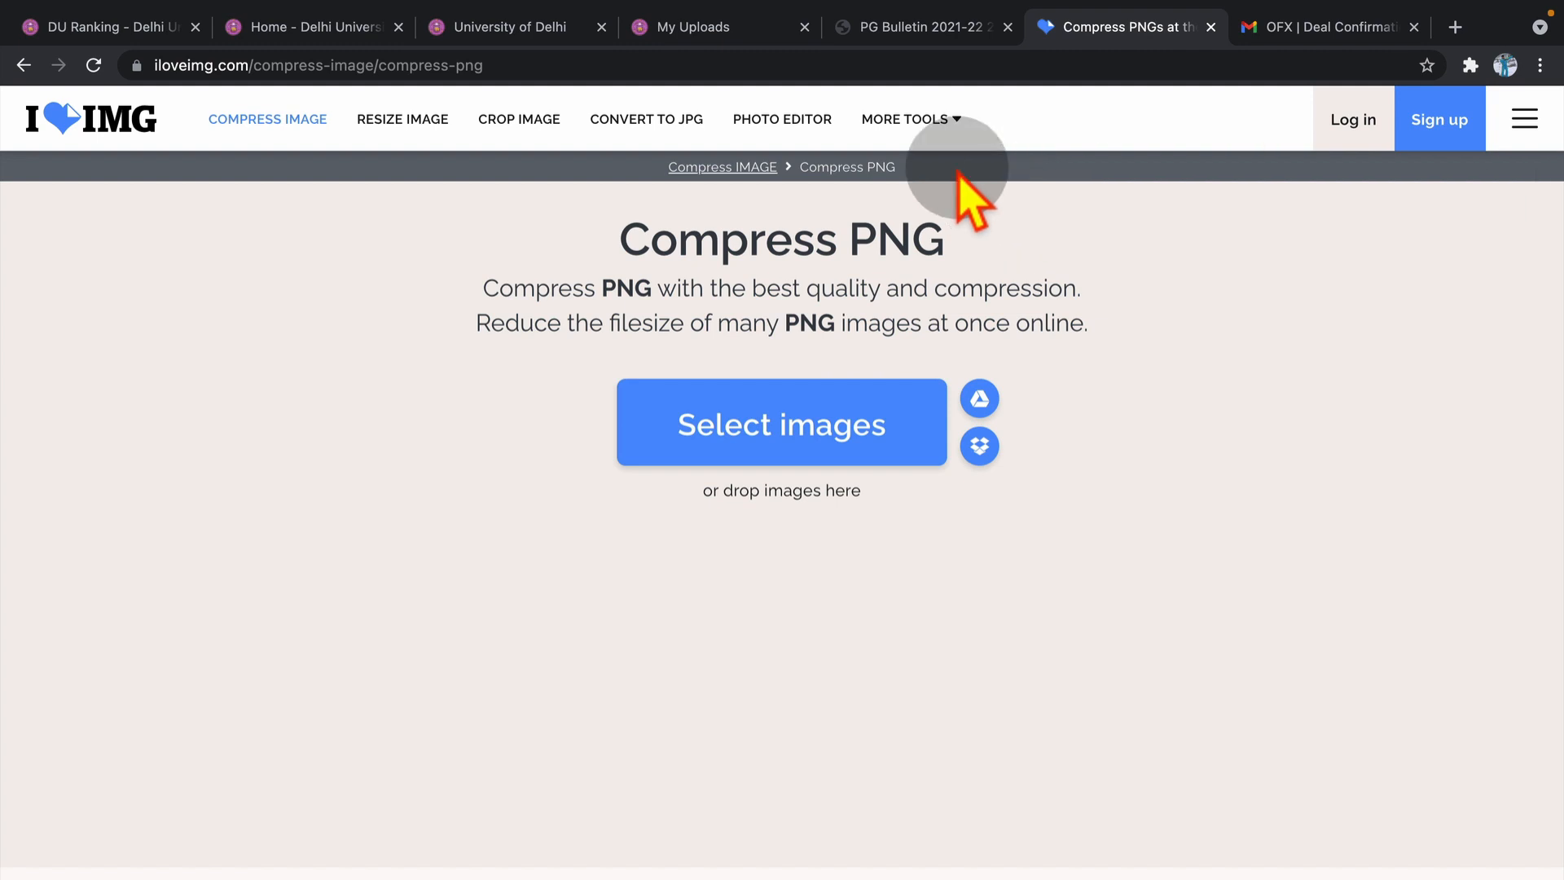
{"action": "mouse_move", "coordinate": [910, 91]}
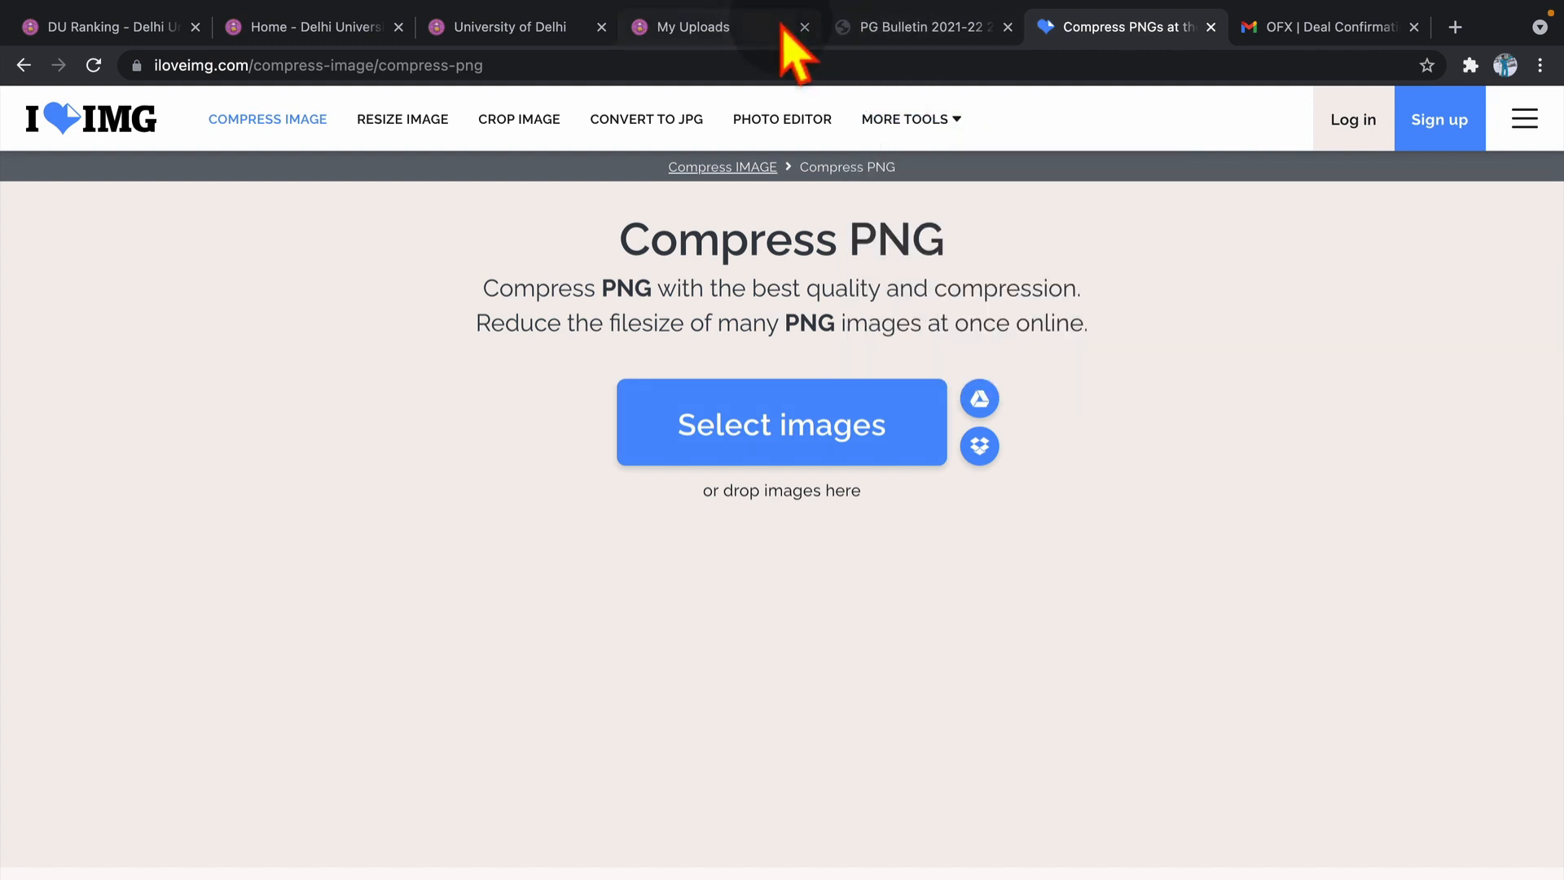
{"action": "left_click", "coordinate": [660, 33]}
{"action": "scroll", "coordinate": [748, 542], "scroll_direction": "down", "scroll_amount": 1}
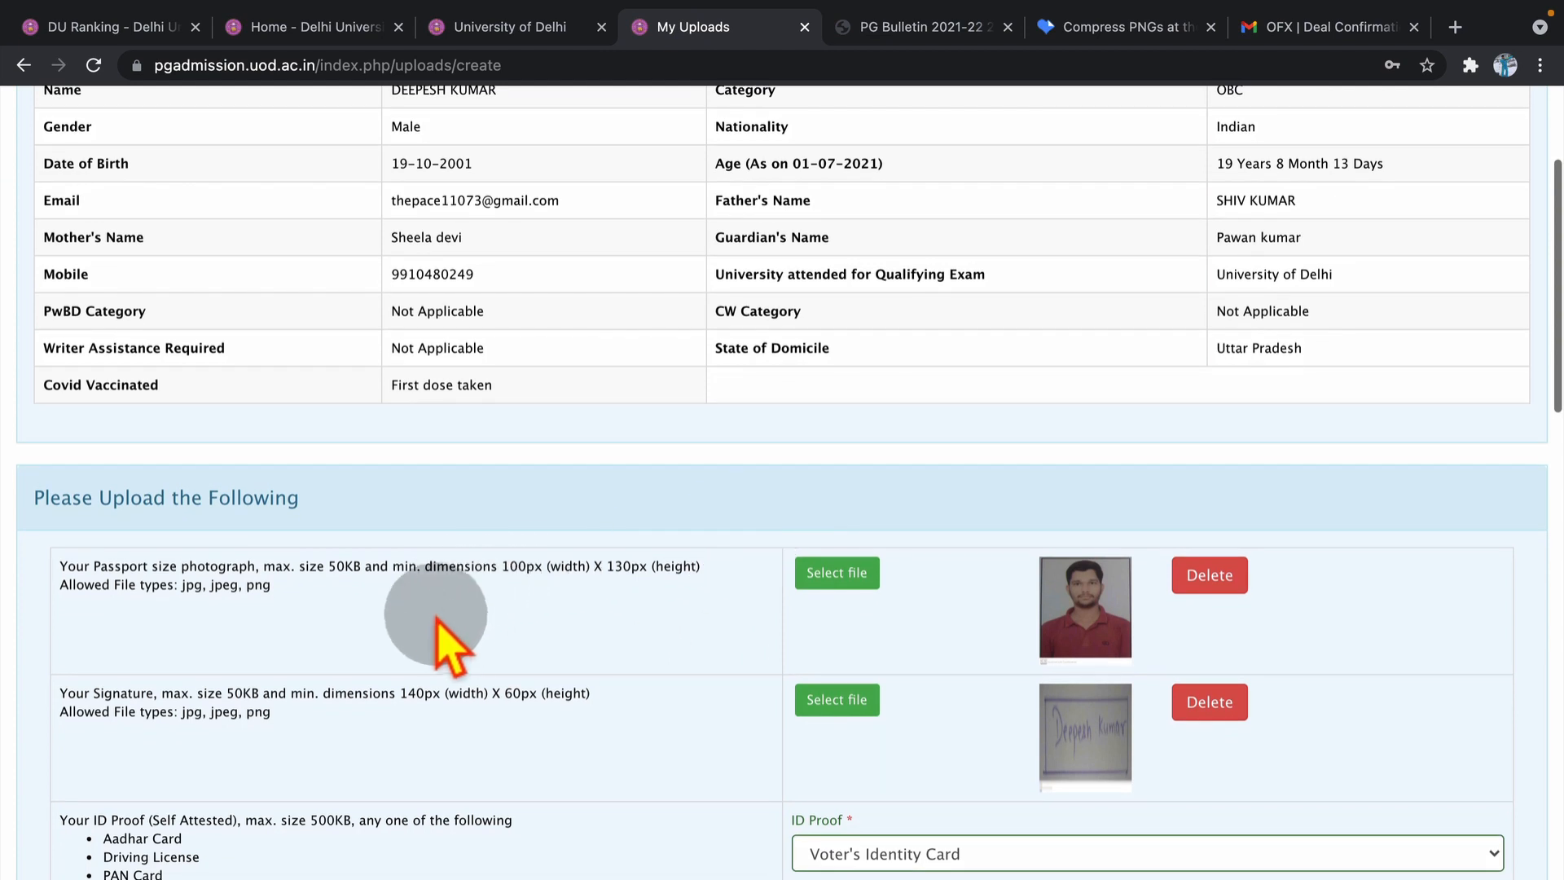
{"action": "scroll", "coordinate": [295, 678], "scroll_direction": "down", "scroll_amount": 1}
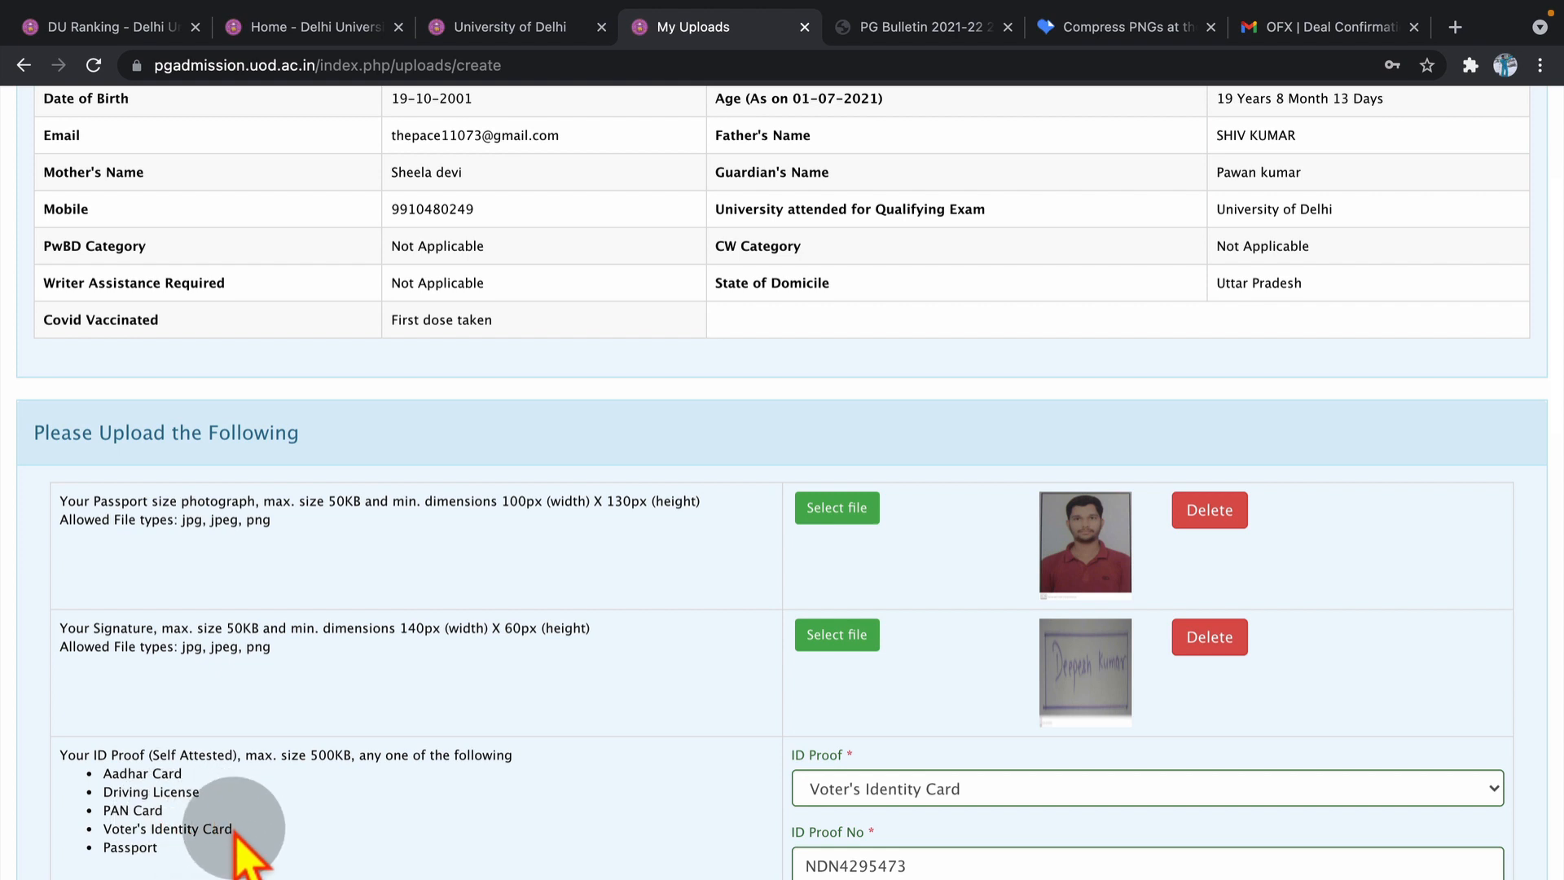
{"action": "scroll", "coordinate": [228, 829], "scroll_direction": "down", "scroll_amount": 1}
{"action": "scroll", "coordinate": [234, 832], "scroll_direction": "down", "scroll_amount": 1}
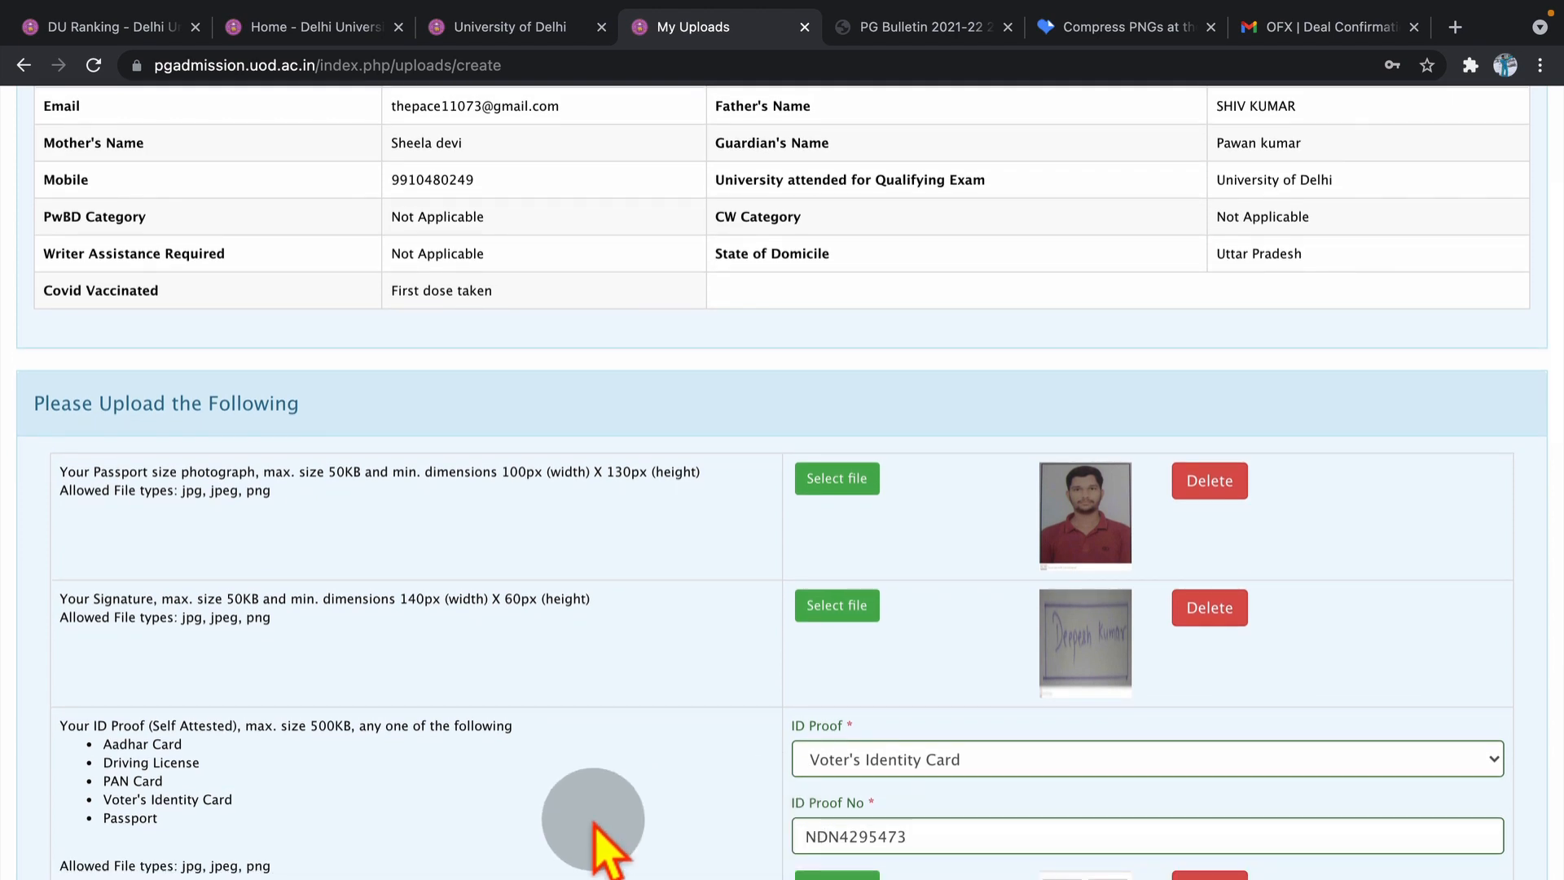
{"action": "scroll", "coordinate": [570, 827], "scroll_direction": "down", "scroll_amount": 1}
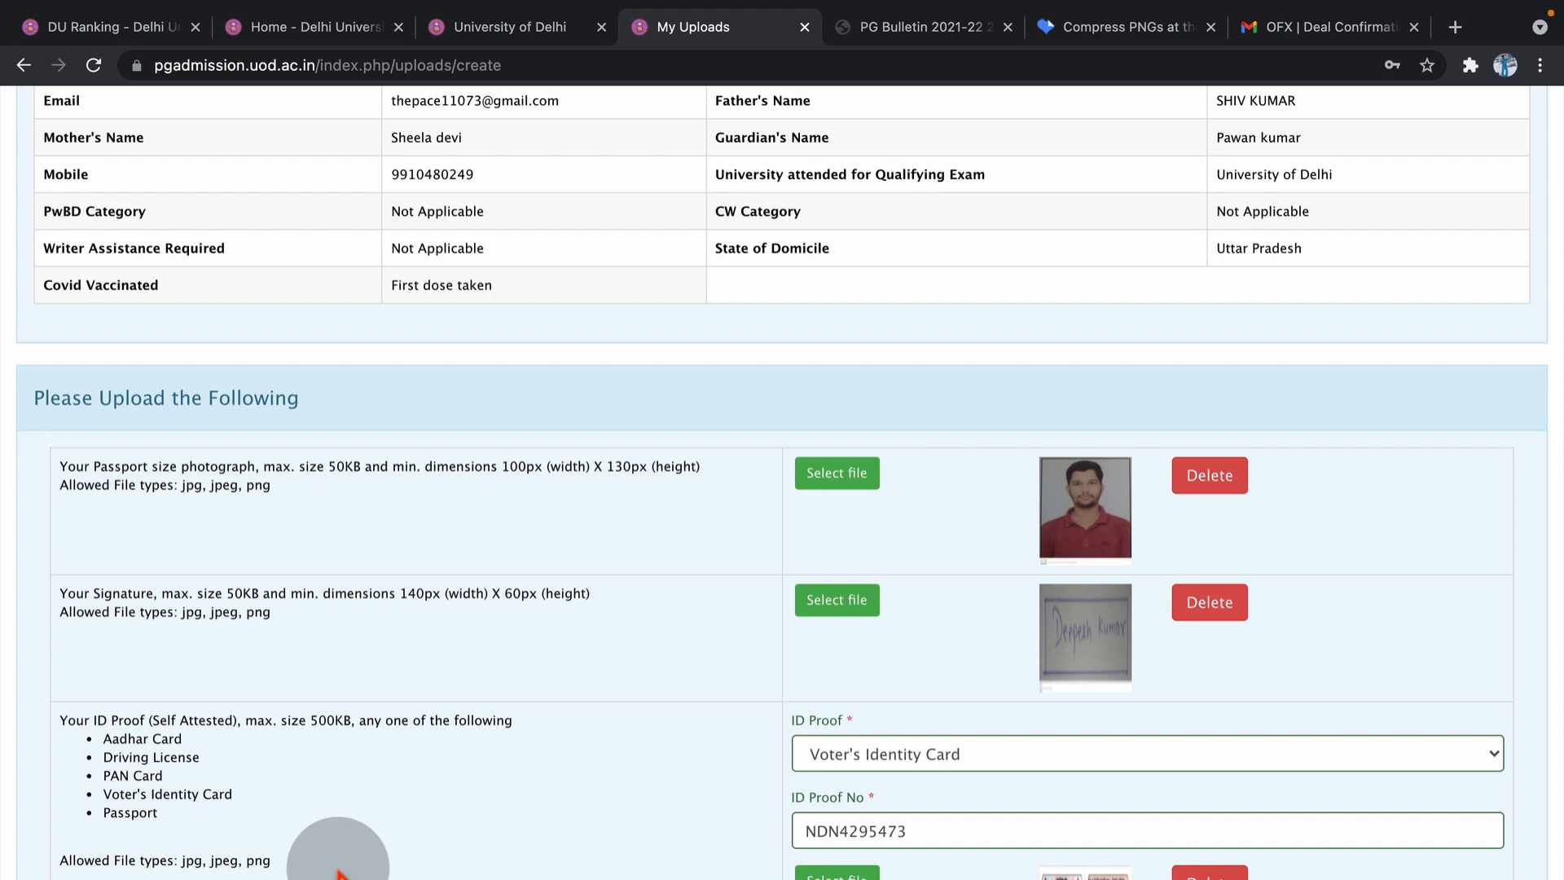
{"action": "scroll", "coordinate": [340, 873], "scroll_direction": "down", "scroll_amount": 1}
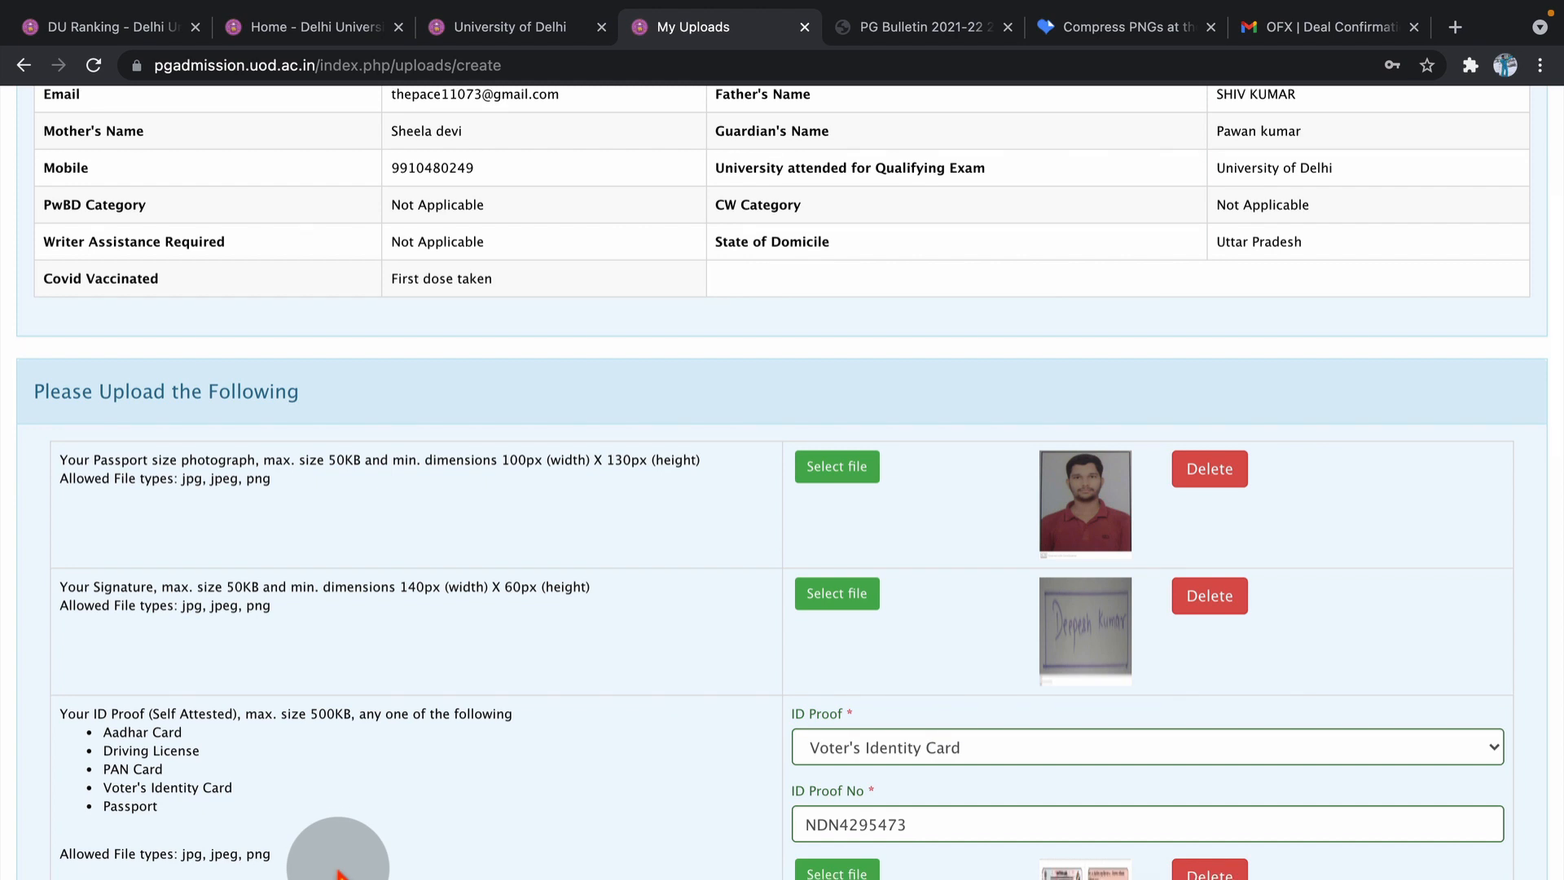
{"action": "scroll", "coordinate": [338, 874], "scroll_direction": "down", "scroll_amount": 10}
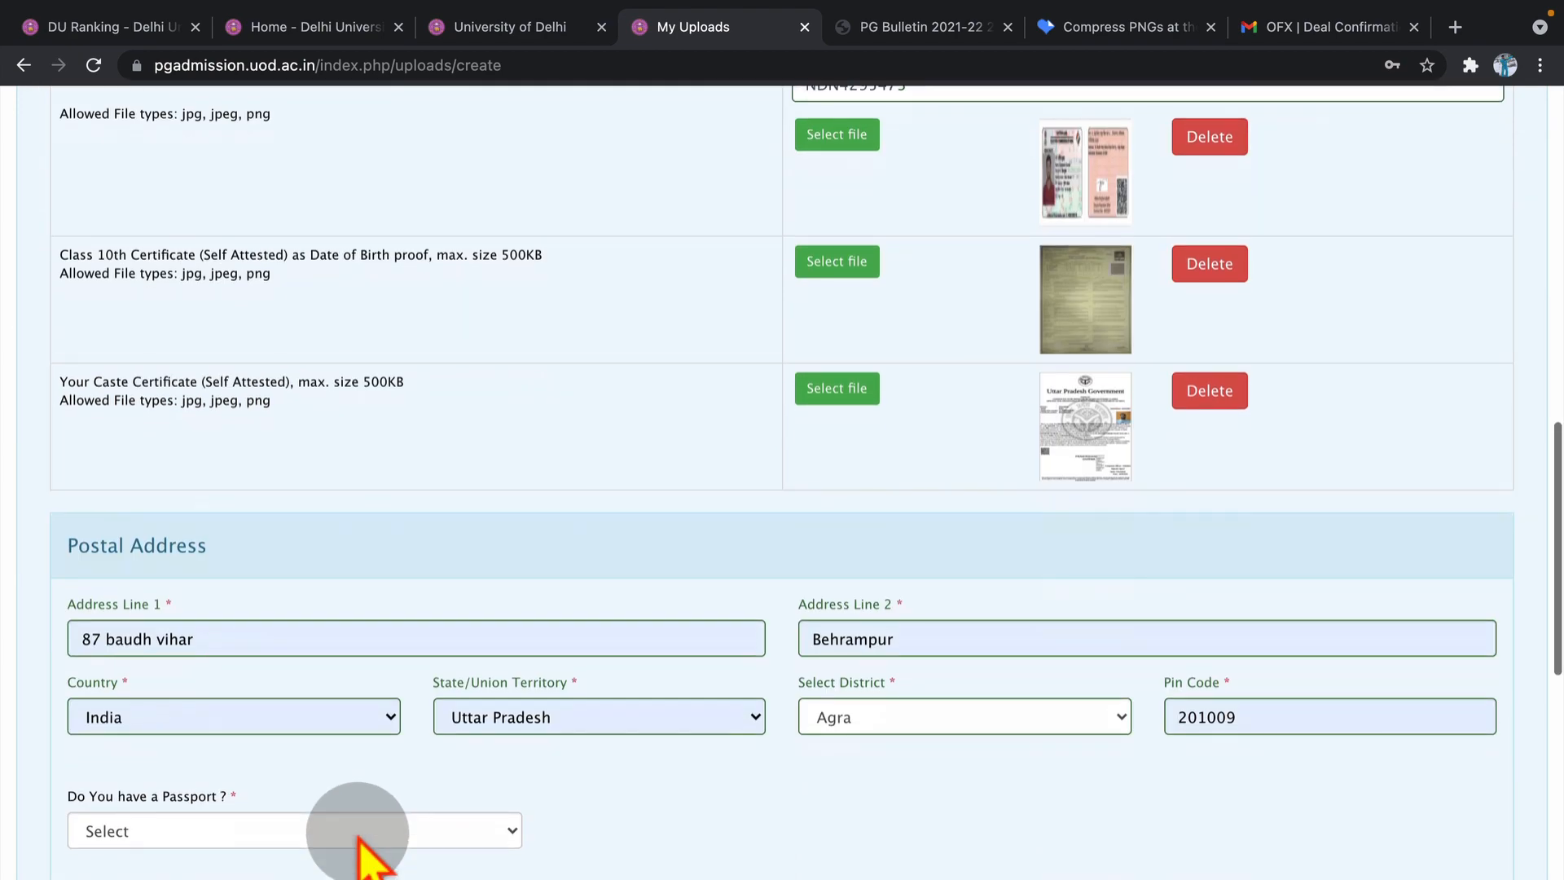
{"action": "scroll", "coordinate": [244, 384], "scroll_direction": "up", "scroll_amount": 3}
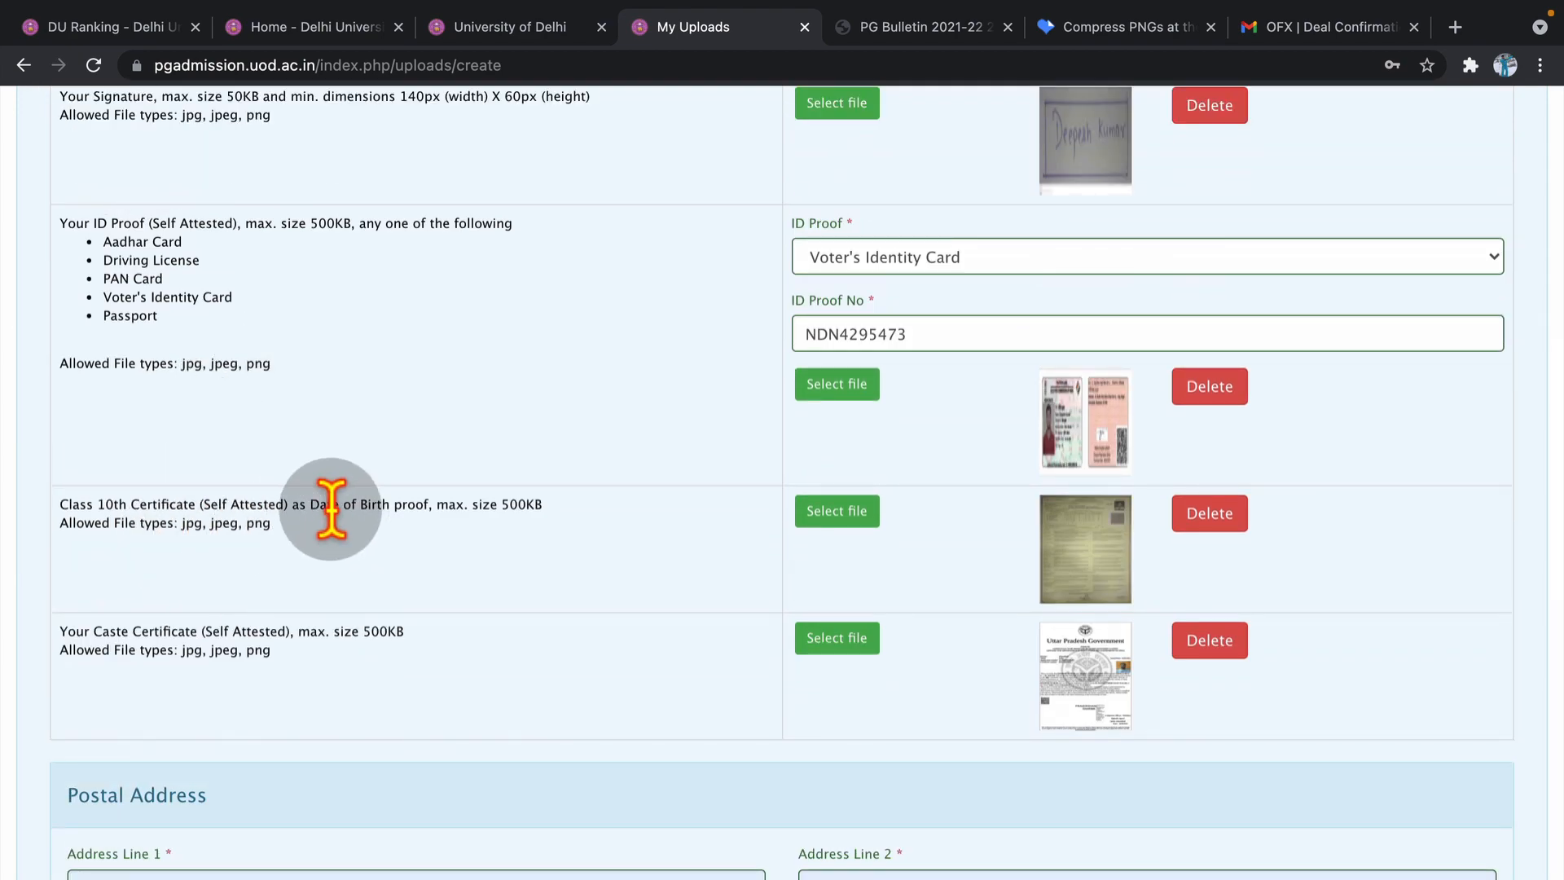
{"action": "scroll", "coordinate": [454, 541], "scroll_direction": "up", "scroll_amount": 4}
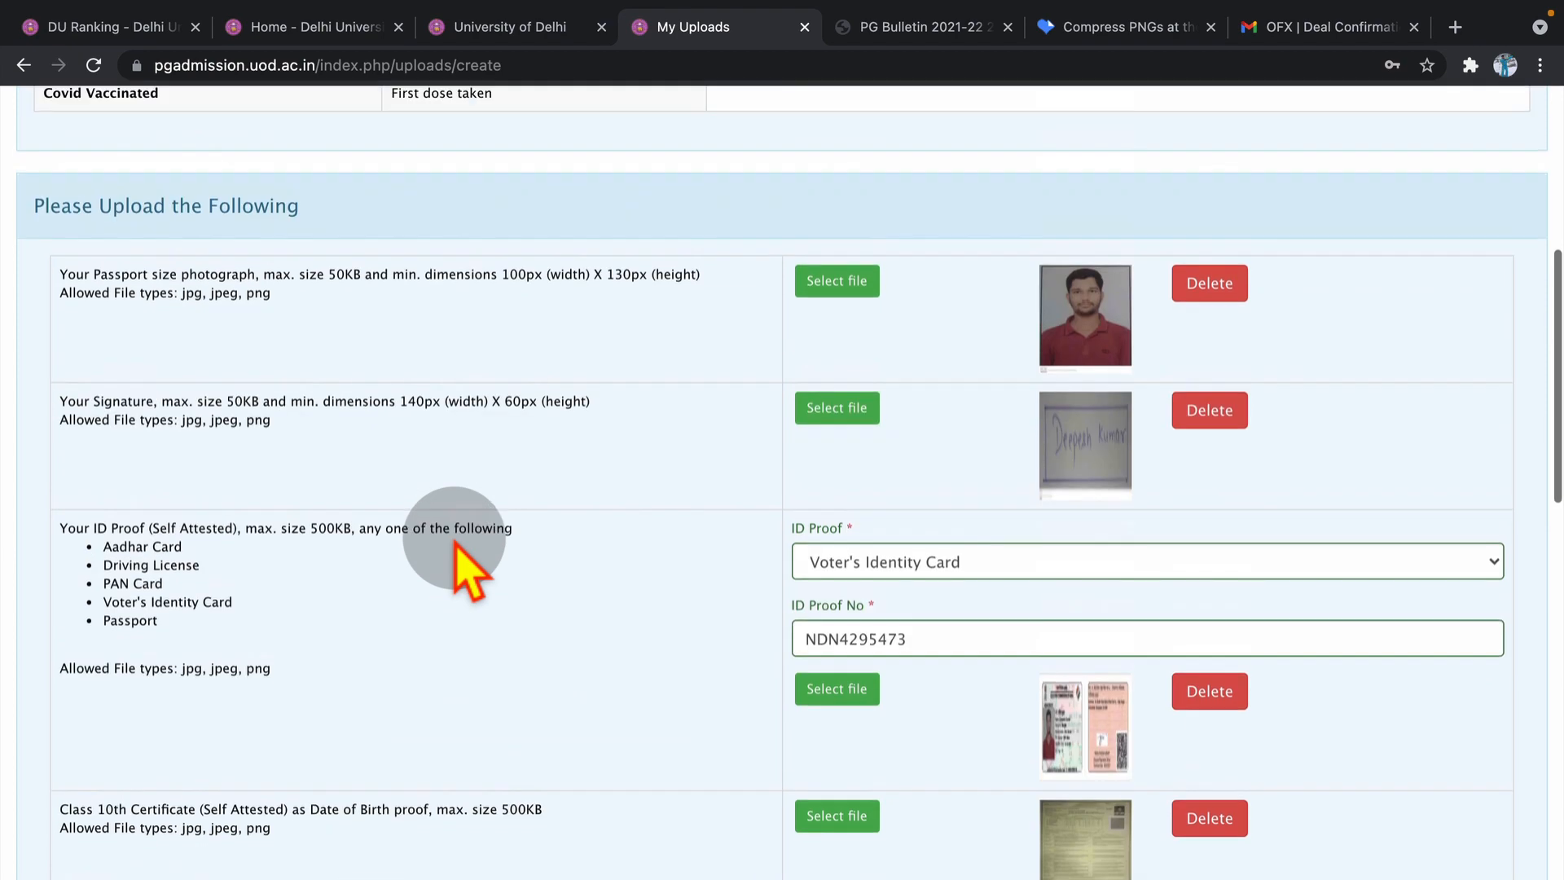
{"action": "scroll", "coordinate": [456, 547], "scroll_direction": "down", "scroll_amount": 12}
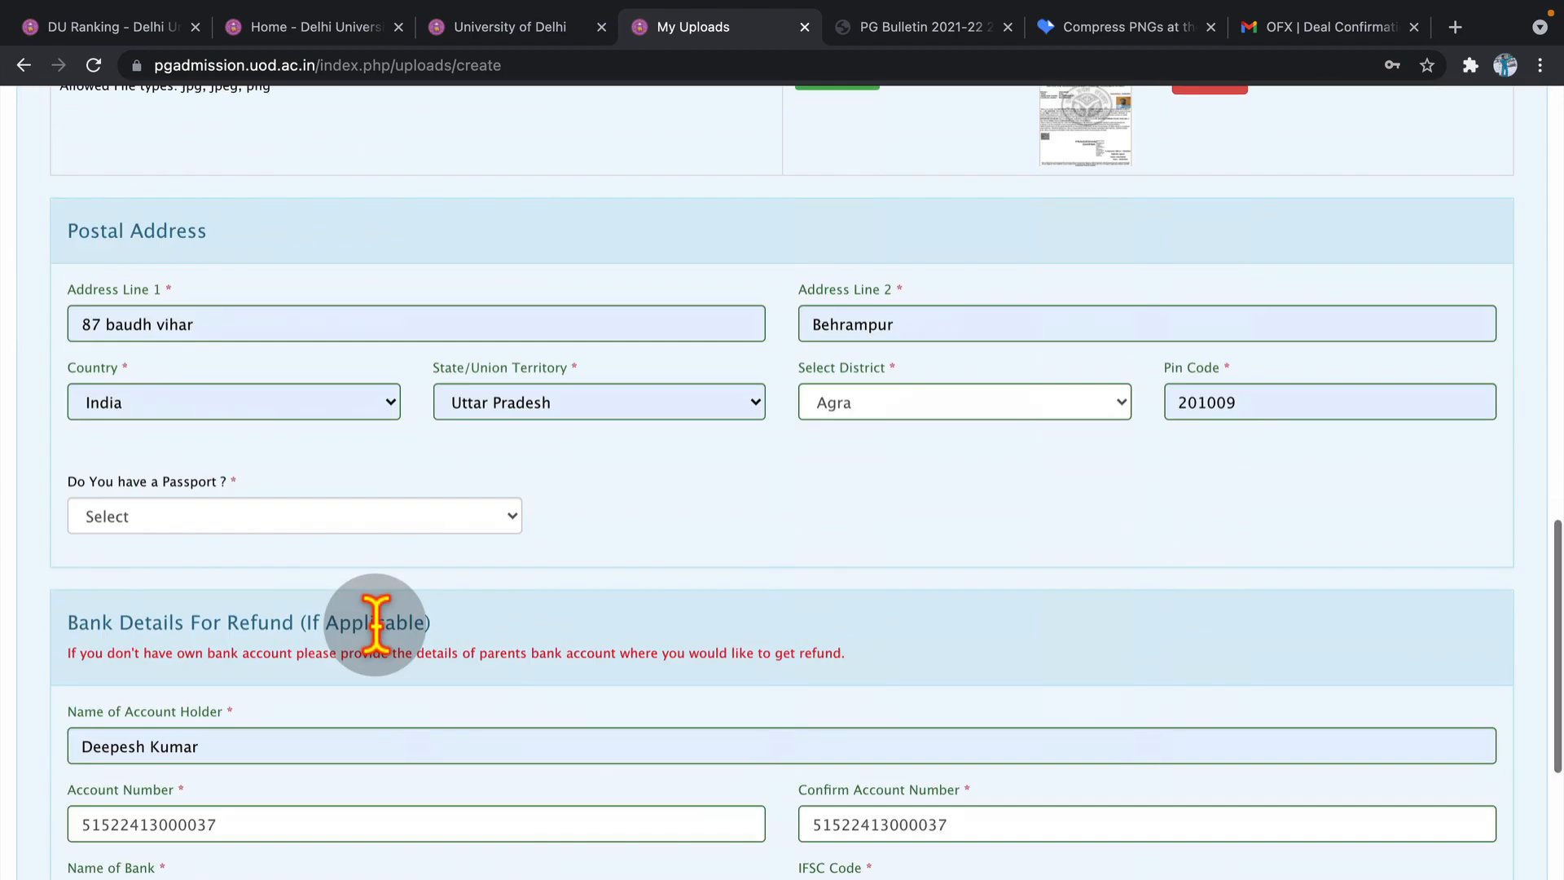
{"action": "scroll", "coordinate": [376, 623], "scroll_direction": "down", "scroll_amount": 1}
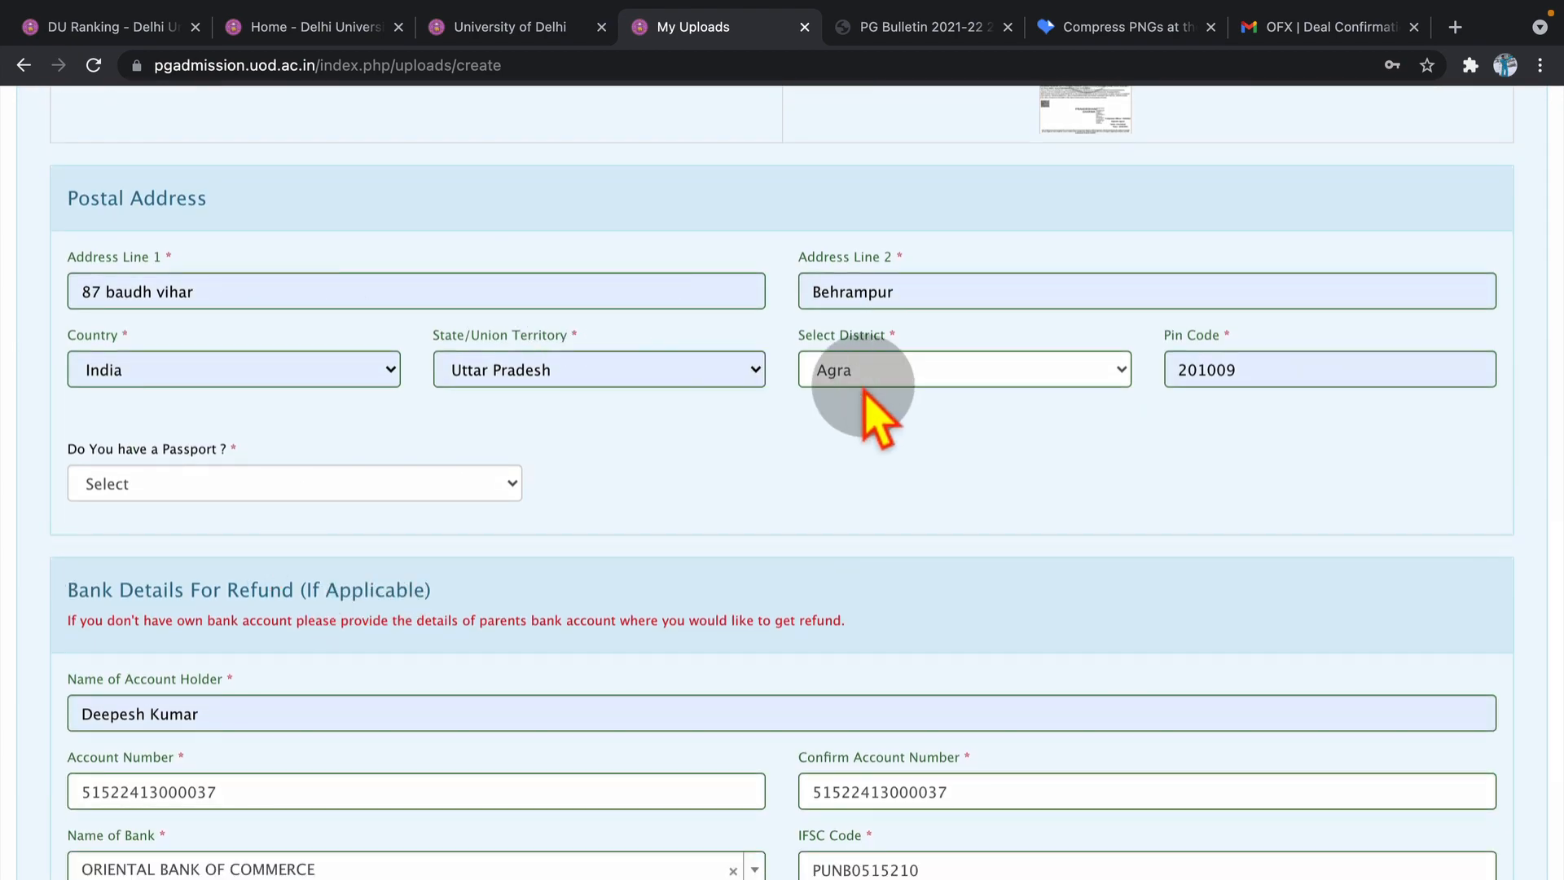
Choose Ghaziabad as the district and answer No to having a passport.
{"action": "left_click", "coordinate": [960, 383]}
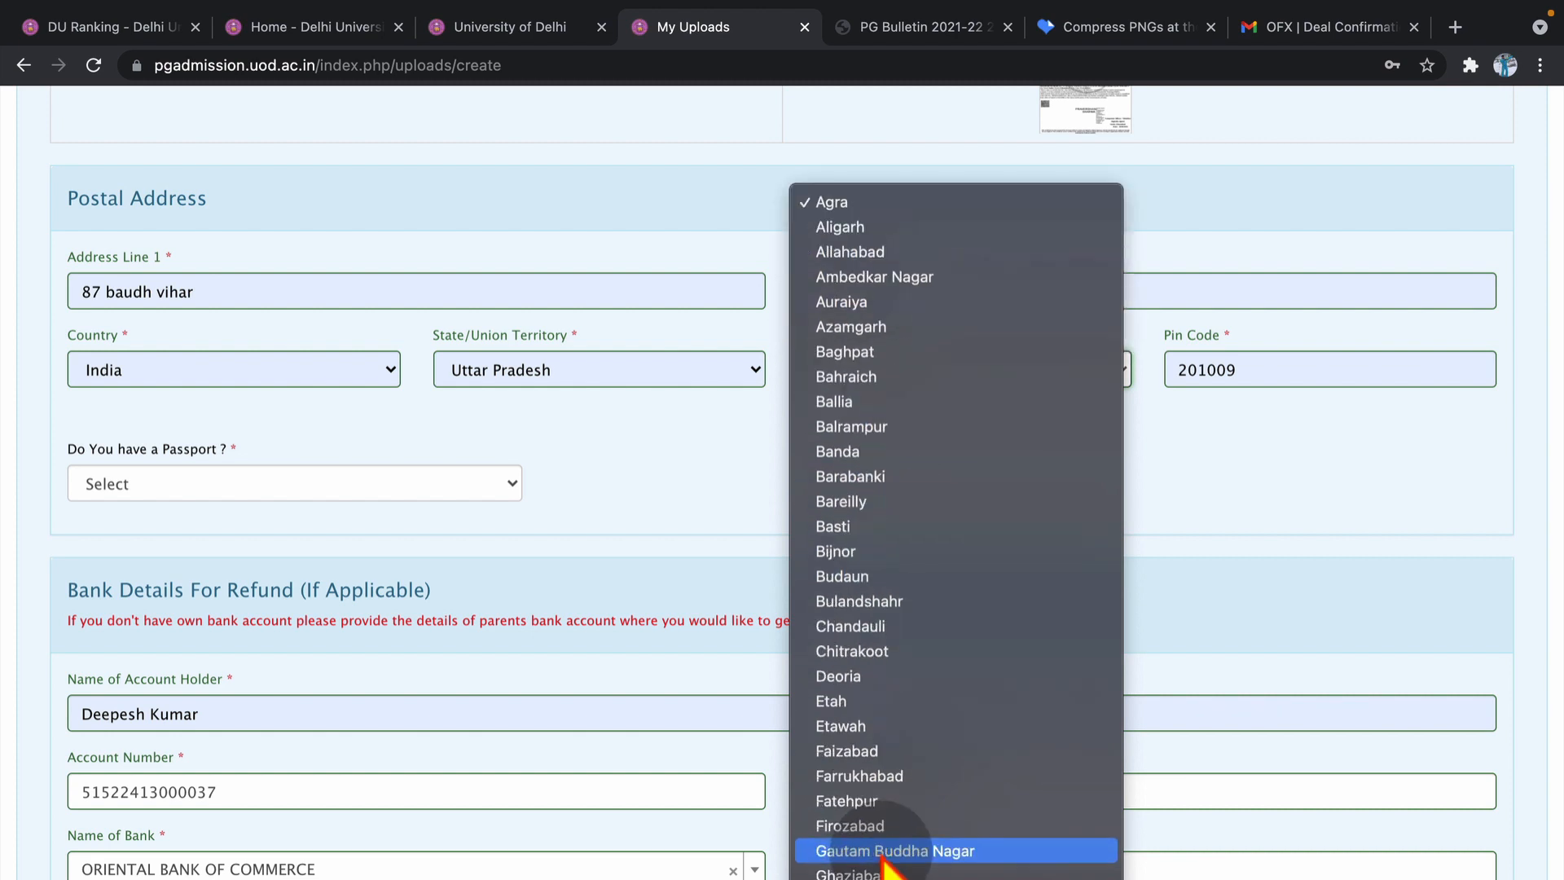
{"action": "scroll", "coordinate": [883, 857], "scroll_direction": "down", "scroll_amount": 3}
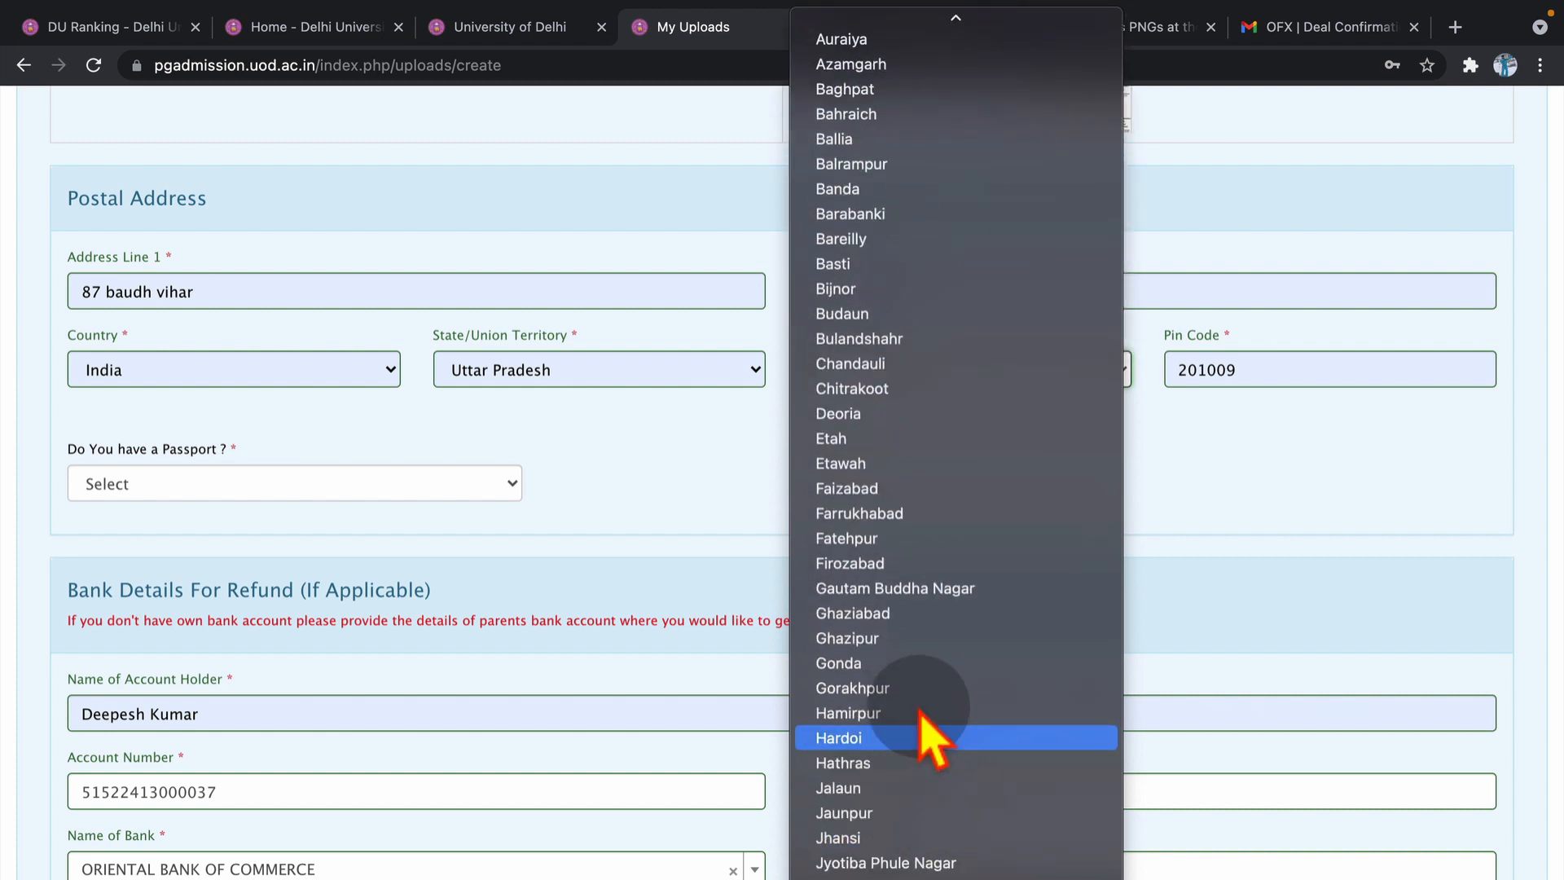
{"action": "left_click", "coordinate": [870, 615]}
{"action": "left_click", "coordinate": [460, 484]}
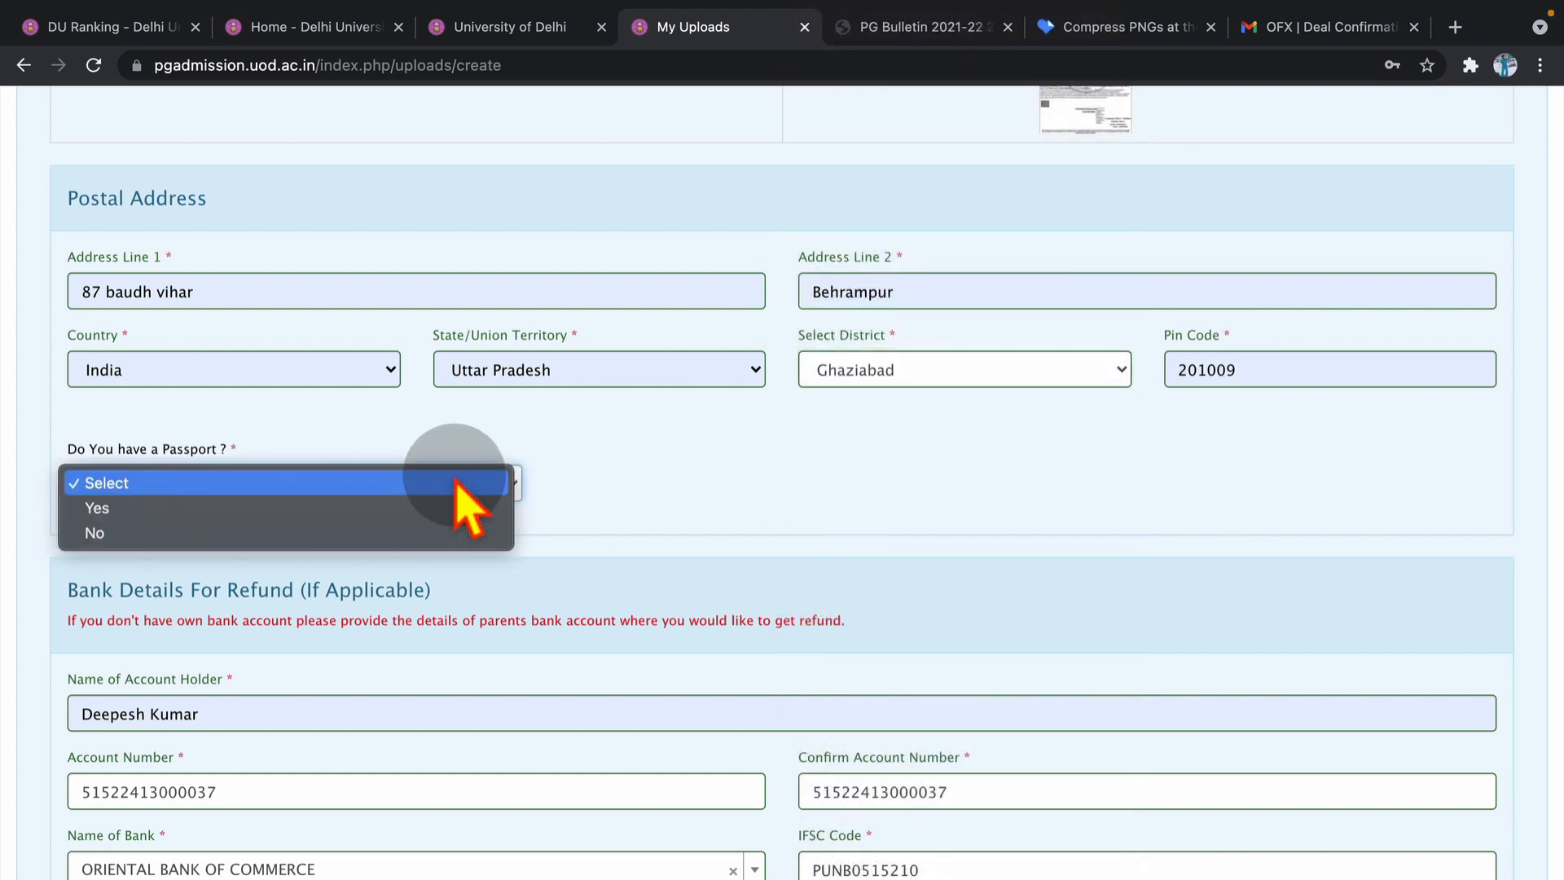
{"action": "left_click", "coordinate": [429, 534]}
{"action": "scroll", "coordinate": [576, 562], "scroll_direction": "down", "scroll_amount": 5}
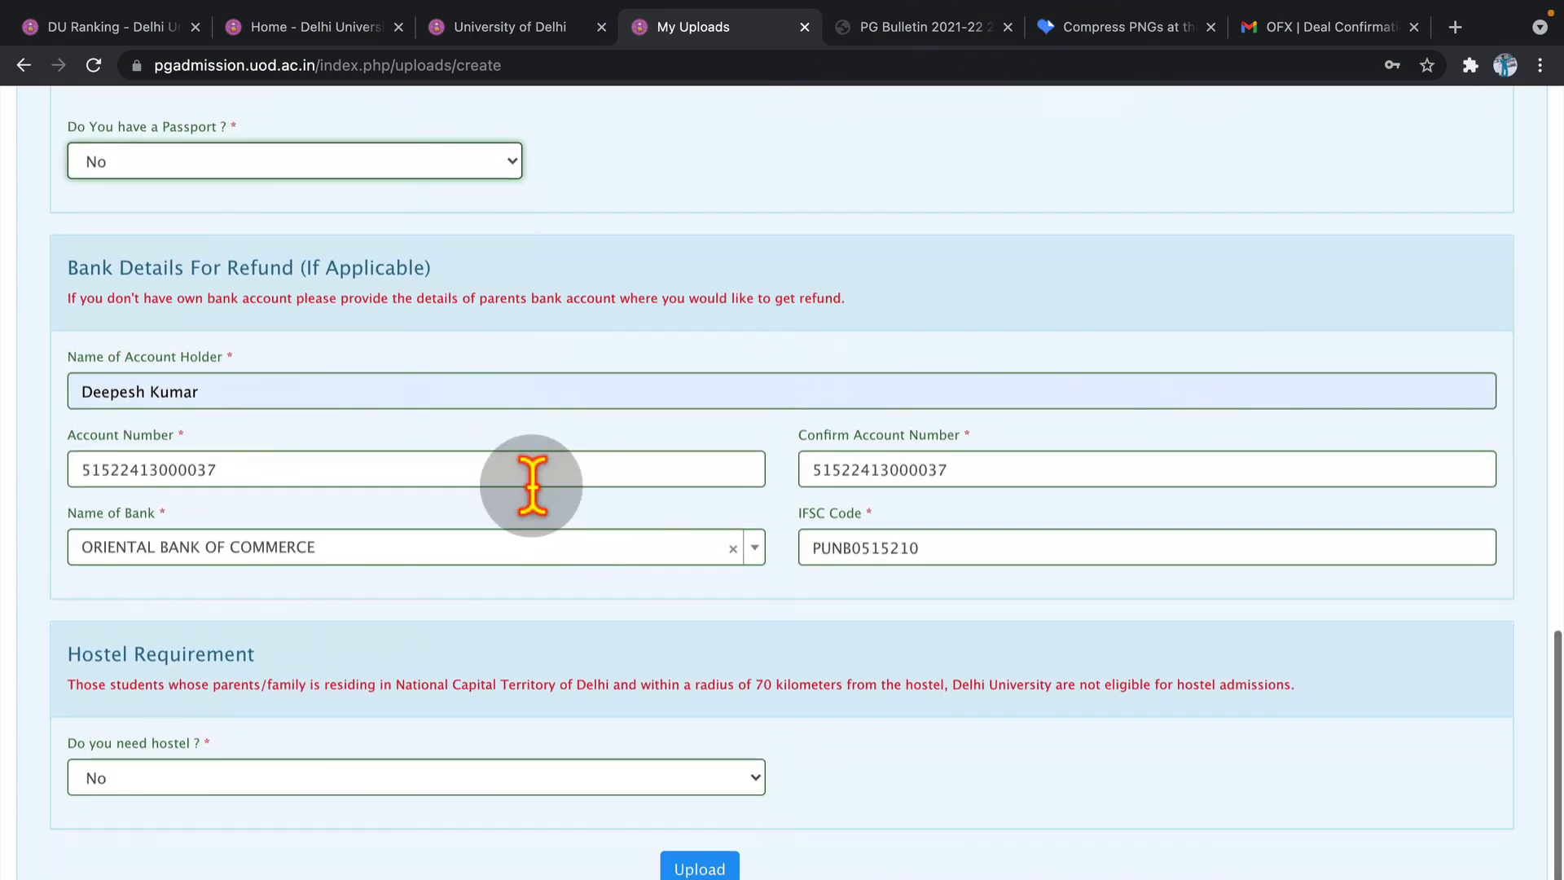
{"action": "scroll", "coordinate": [522, 481], "scroll_direction": "up", "scroll_amount": 2}
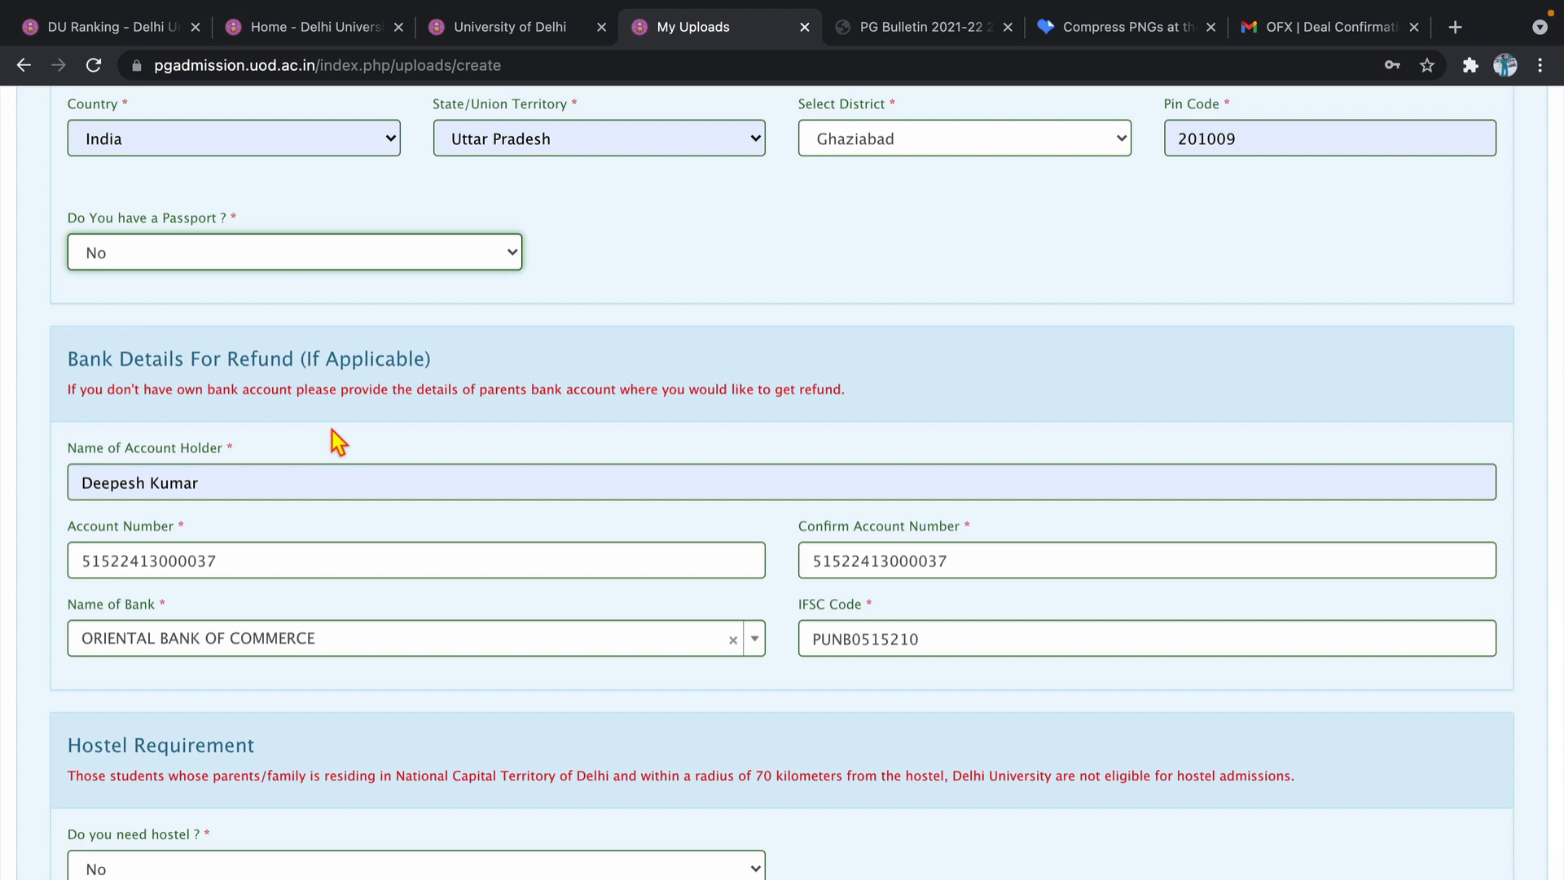
{"action": "scroll", "coordinate": [377, 652], "scroll_direction": "down", "scroll_amount": 1}
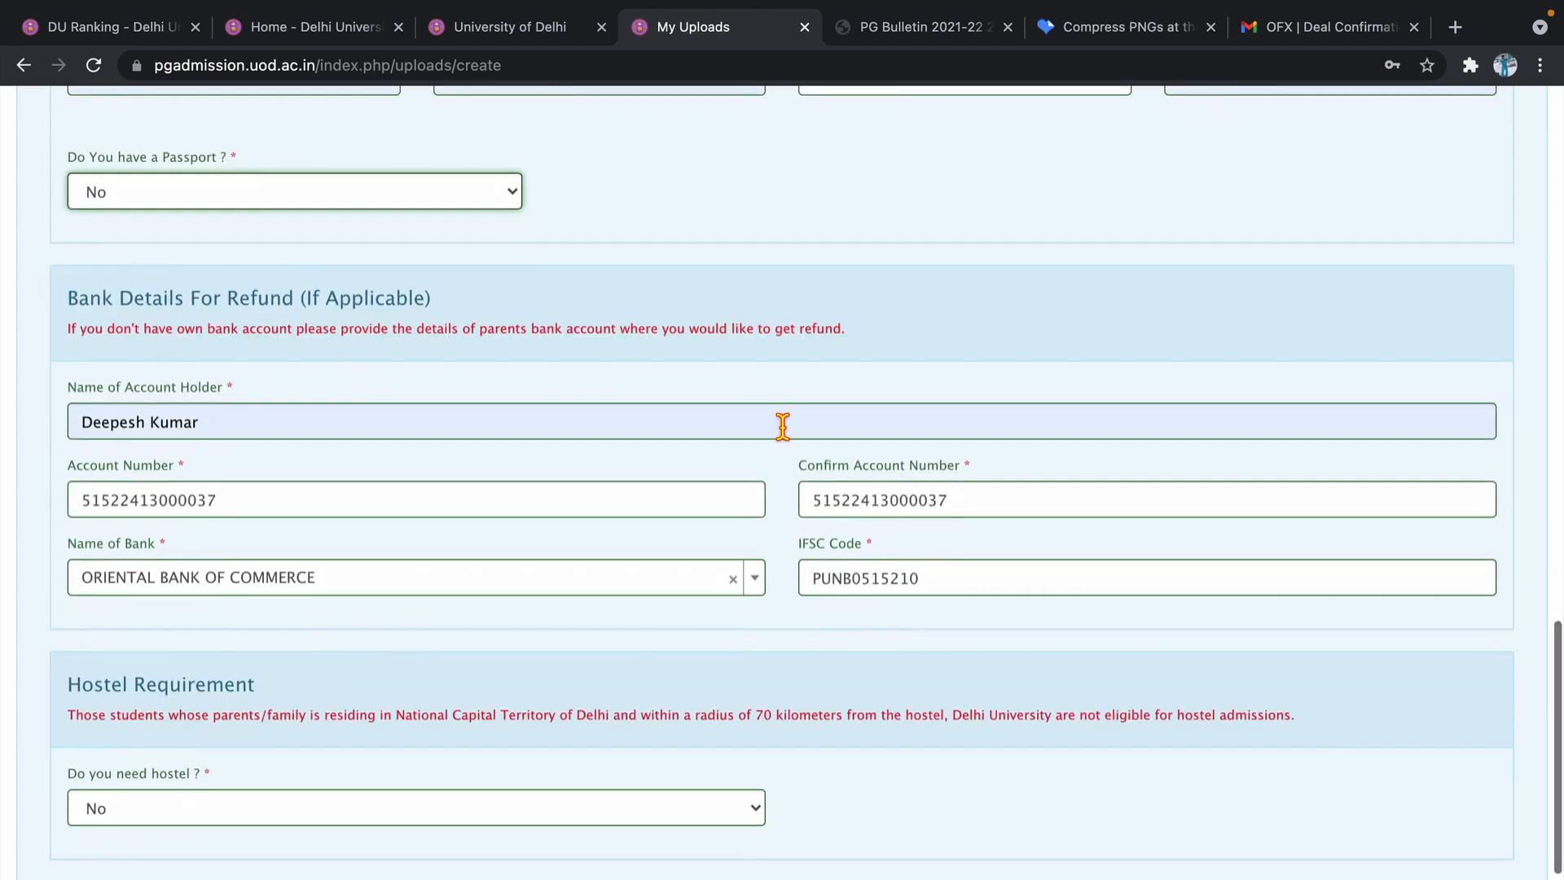
{"action": "scroll", "coordinate": [565, 708], "scroll_direction": "down", "scroll_amount": 2}
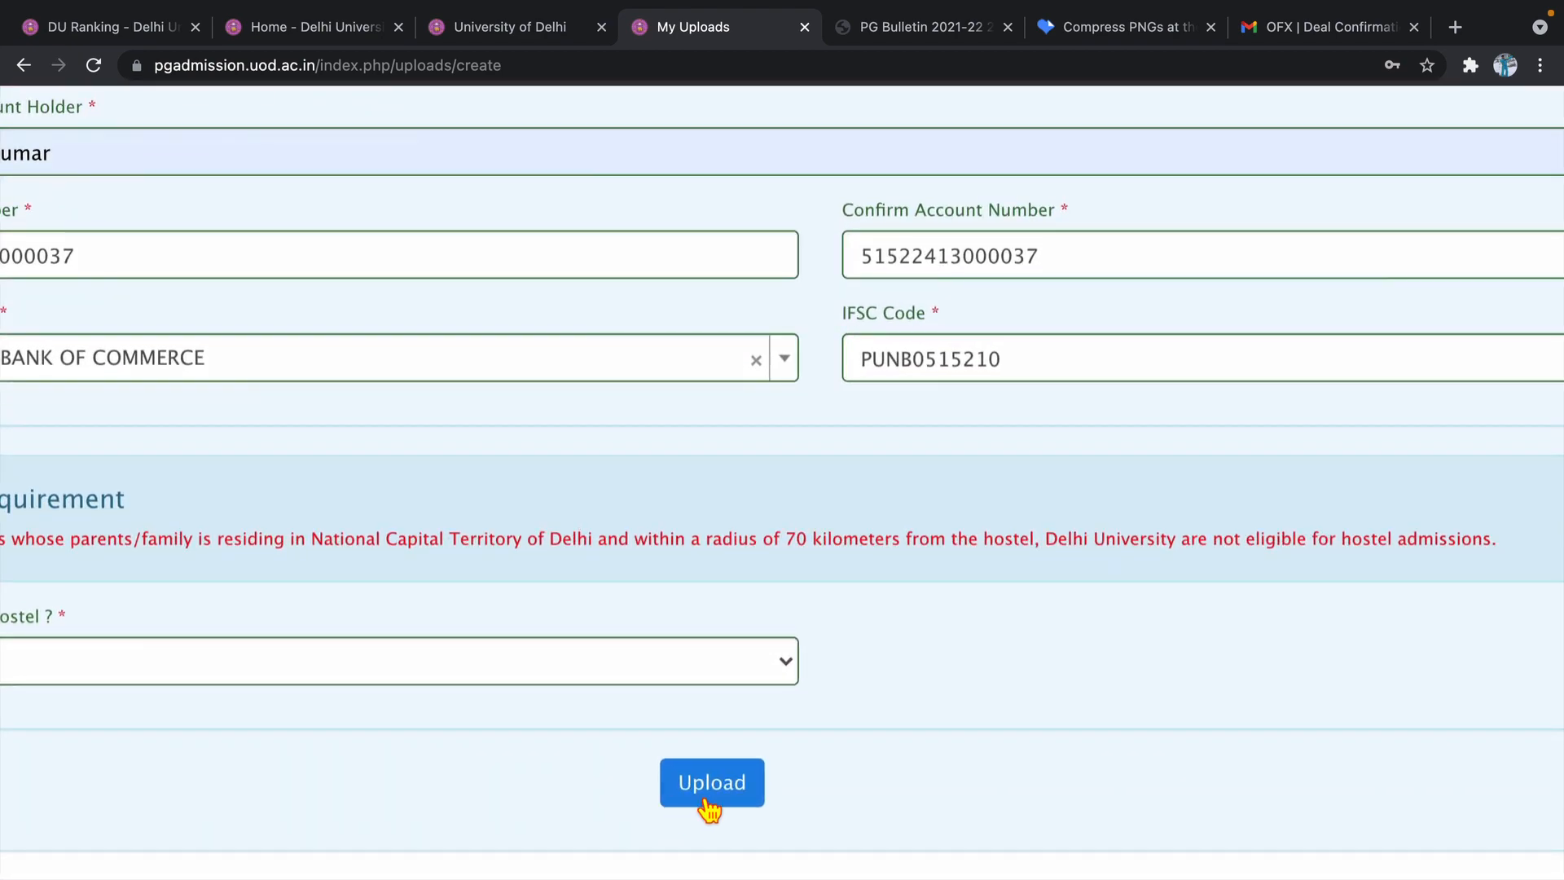
Save the uploads, then view the uploaded ID proof and date-of-birth certificate in new tabs.
{"action": "left_click", "coordinate": [696, 797]}
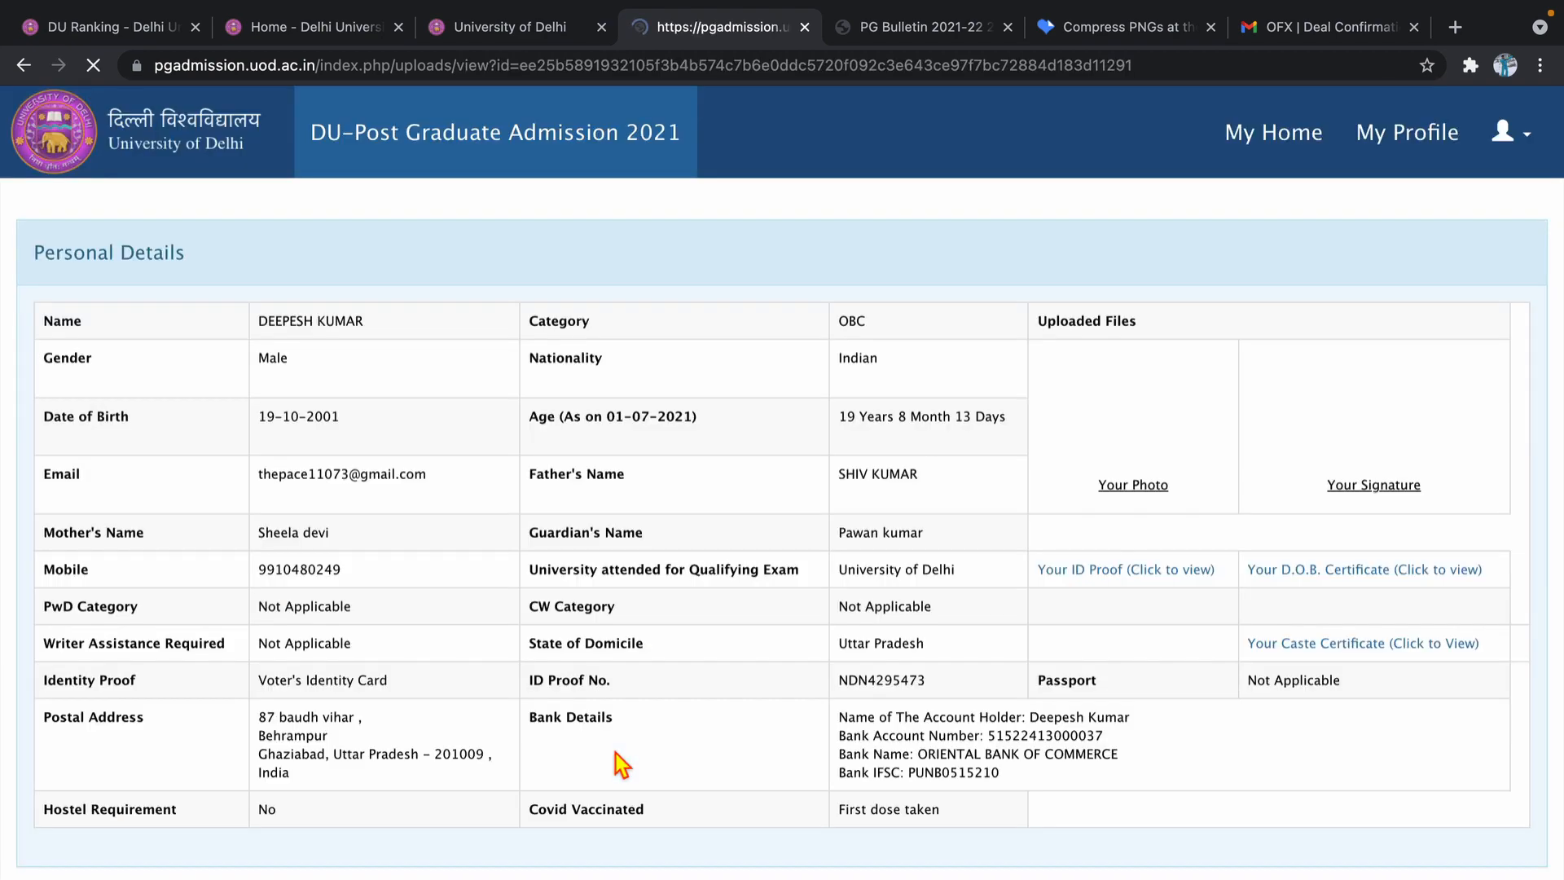
{"action": "scroll", "coordinate": [609, 727], "scroll_direction": "down", "scroll_amount": 3}
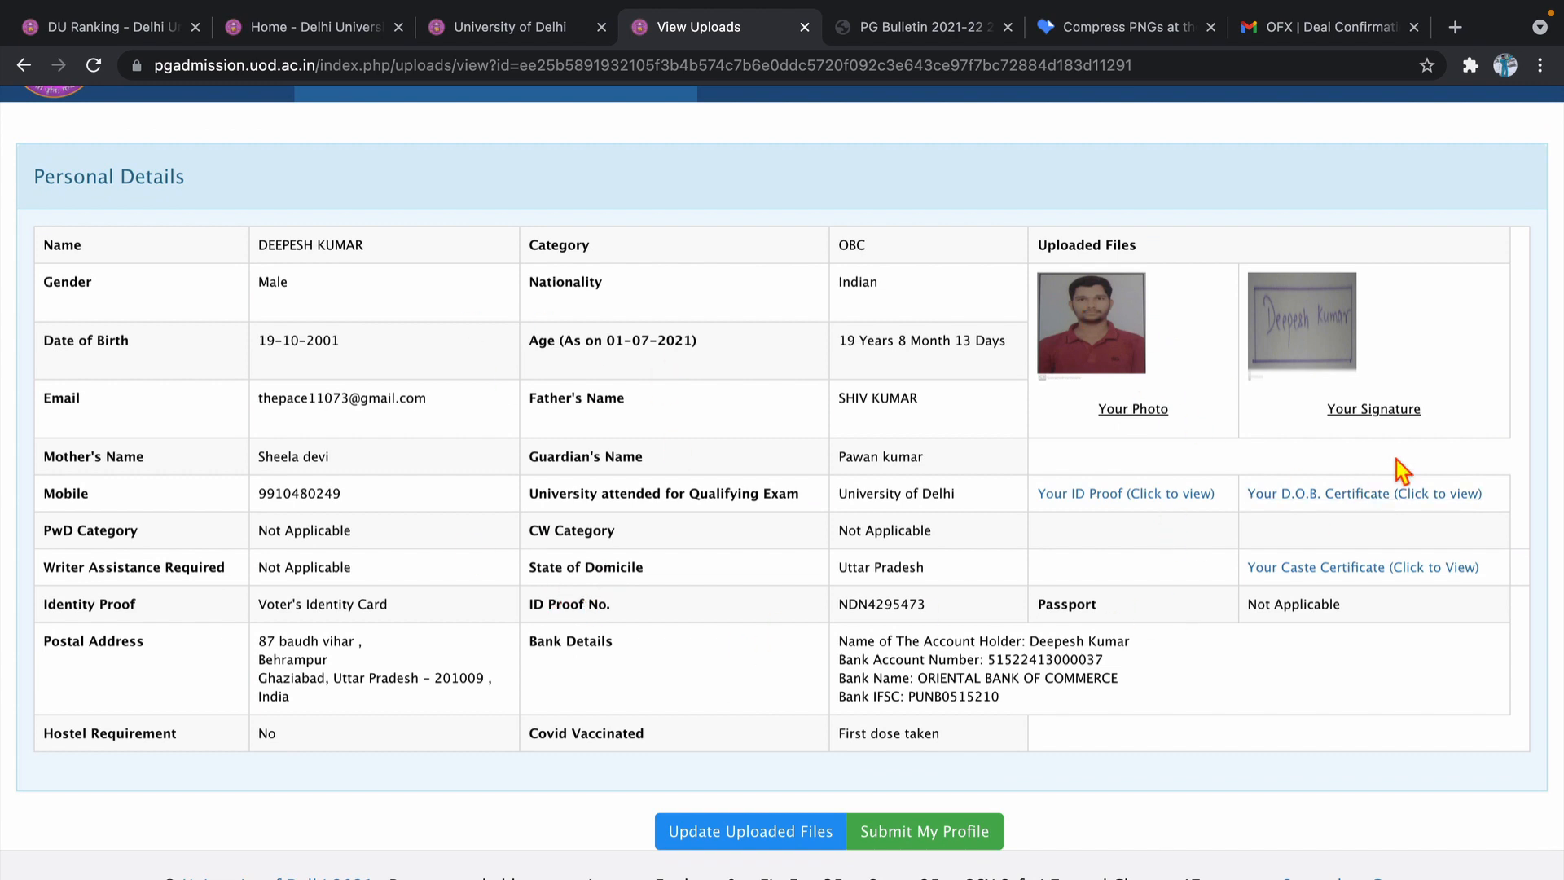
{"action": "left_click", "coordinate": [1101, 494]}
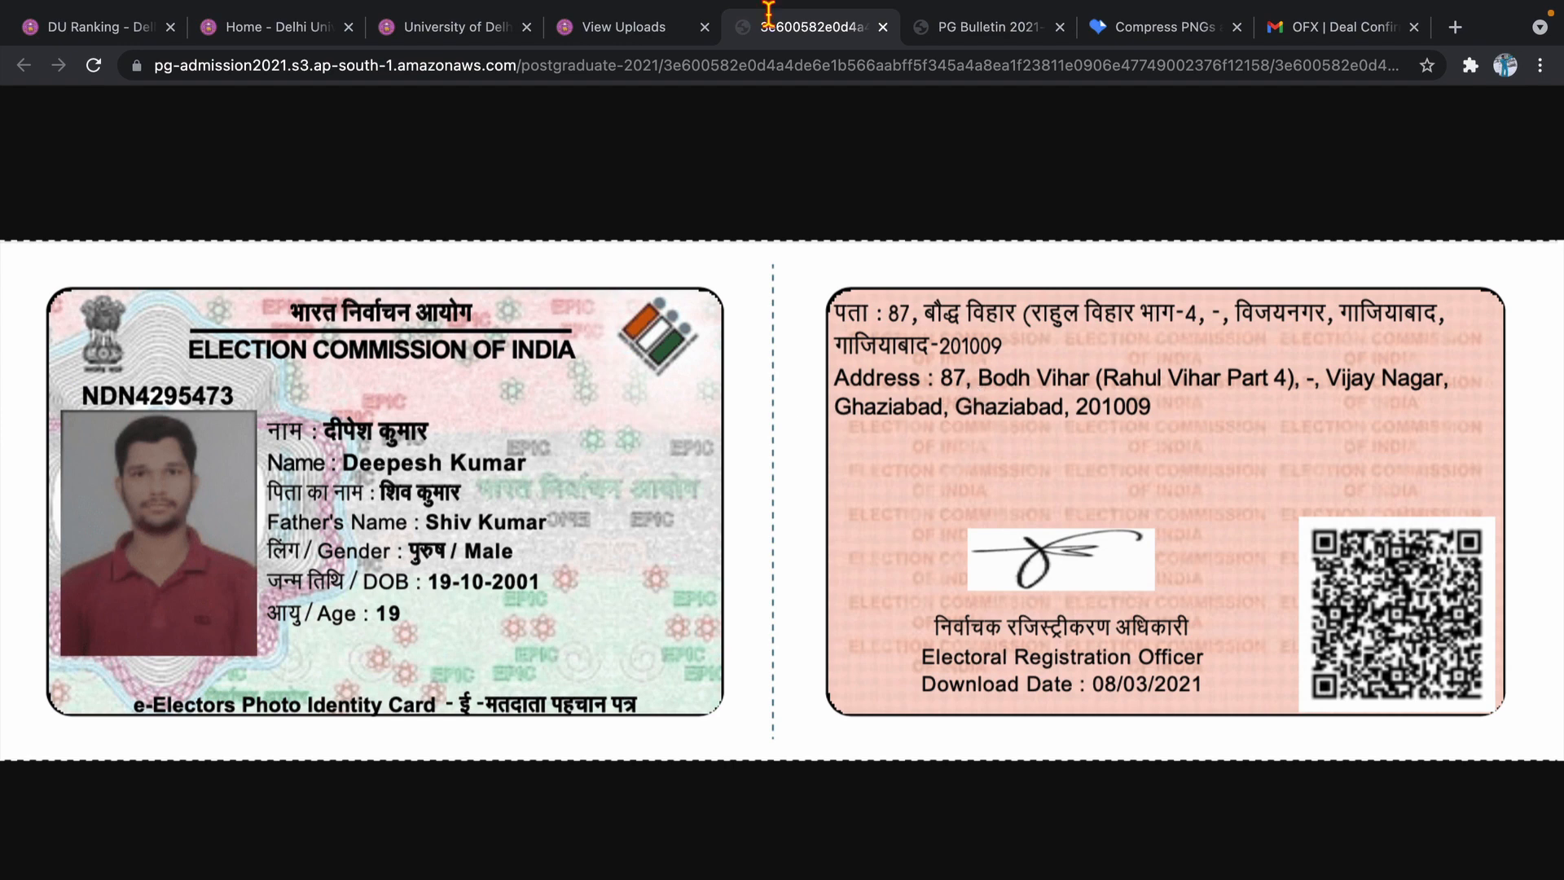
{"action": "left_click", "coordinate": [646, 27]}
{"action": "left_click", "coordinate": [1390, 500]}
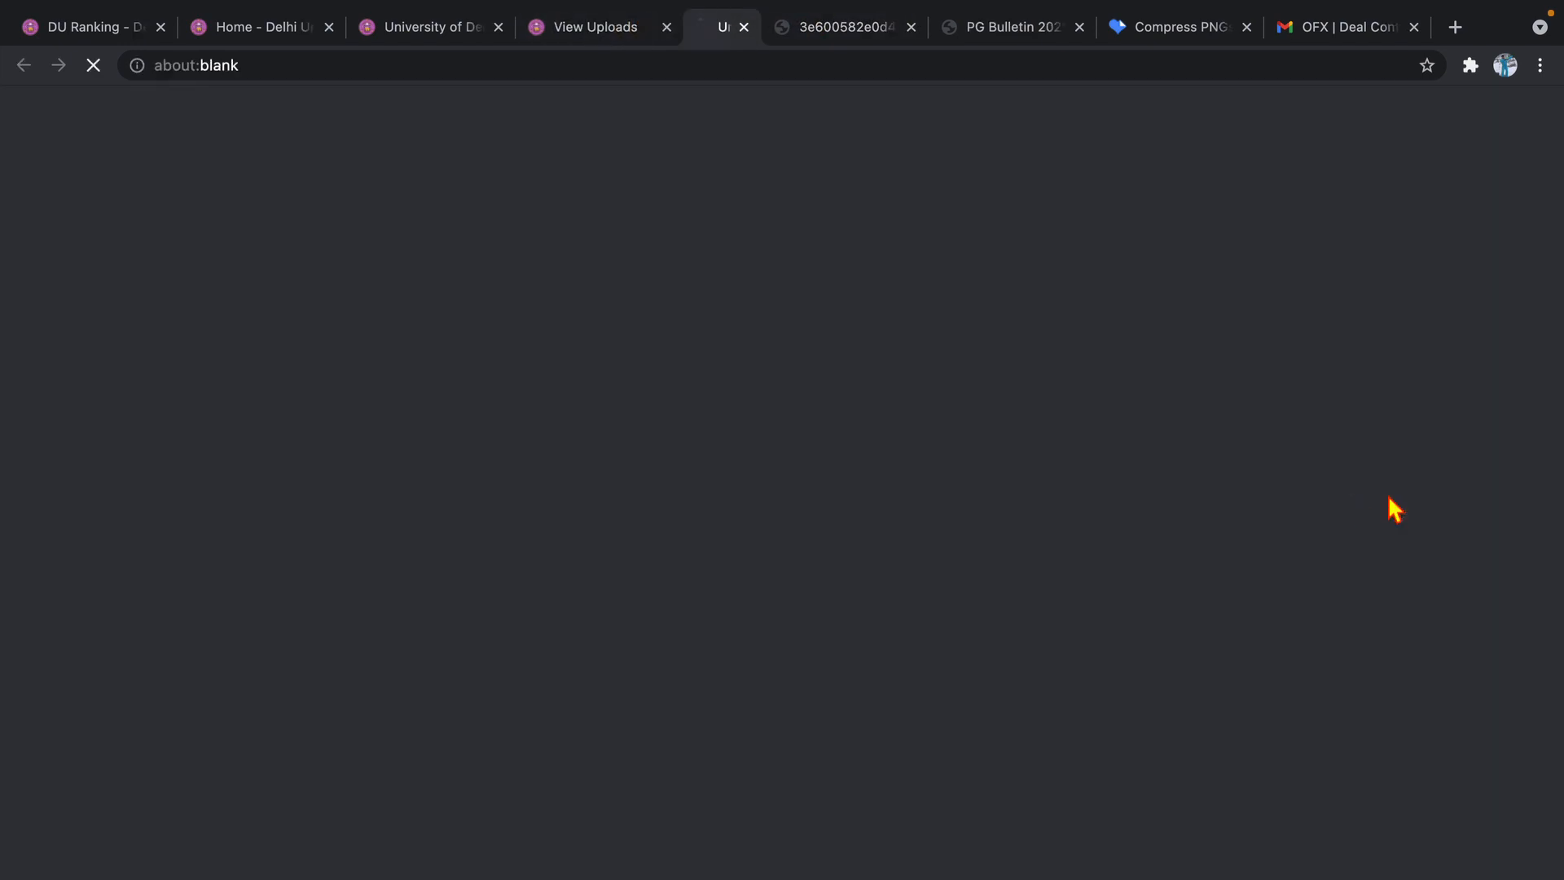
{"action": "left_click", "coordinate": [562, 28]}
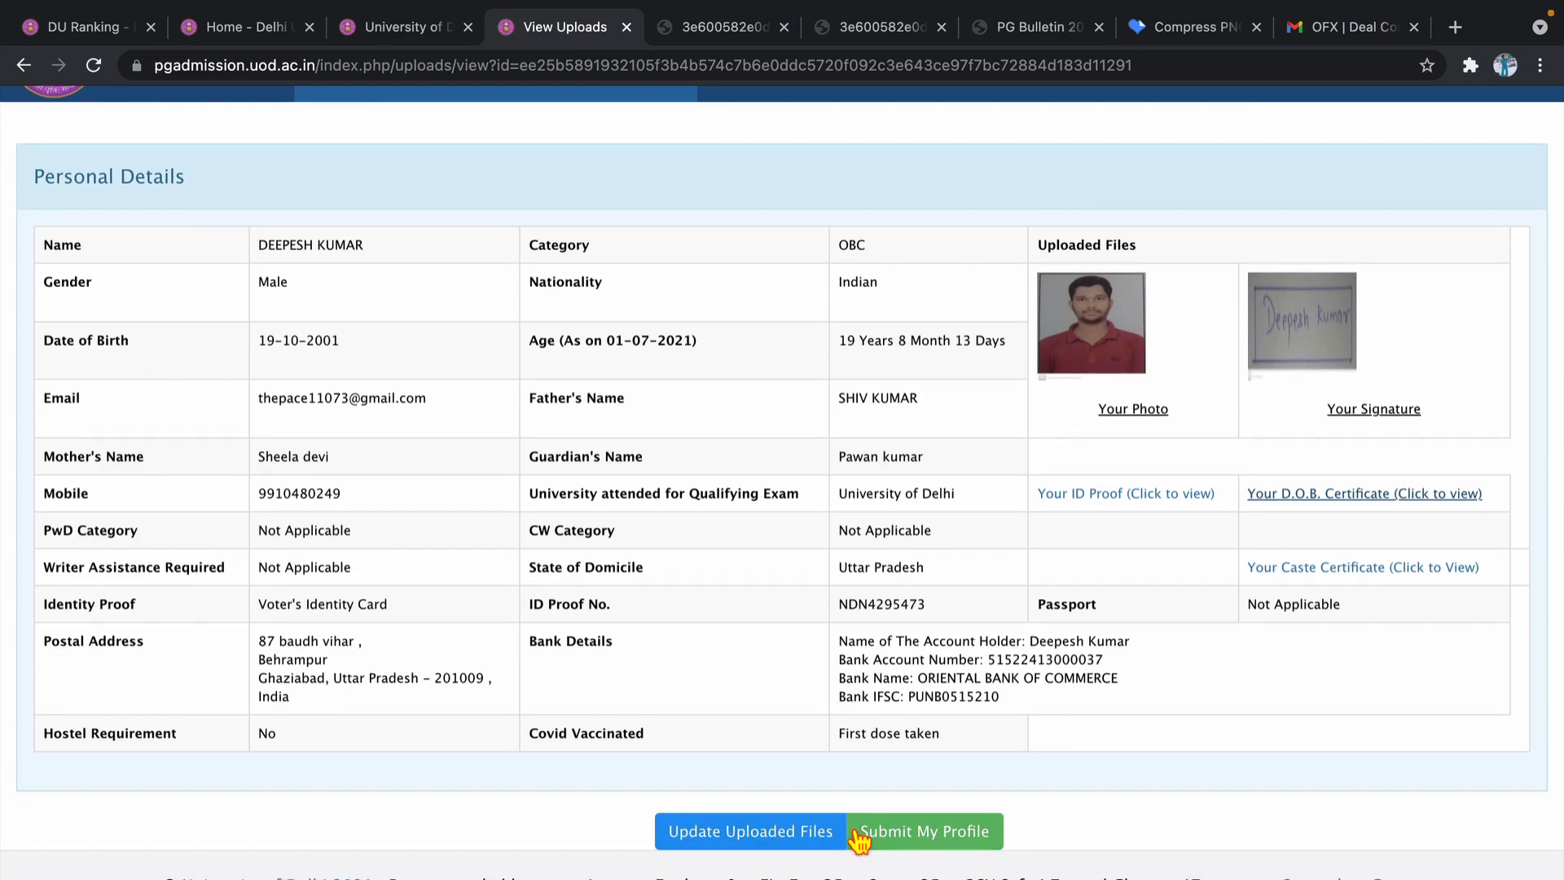
Reopen the uploaded files for editing, then go back to the summary unchanged.
{"action": "left_click", "coordinate": [797, 849]}
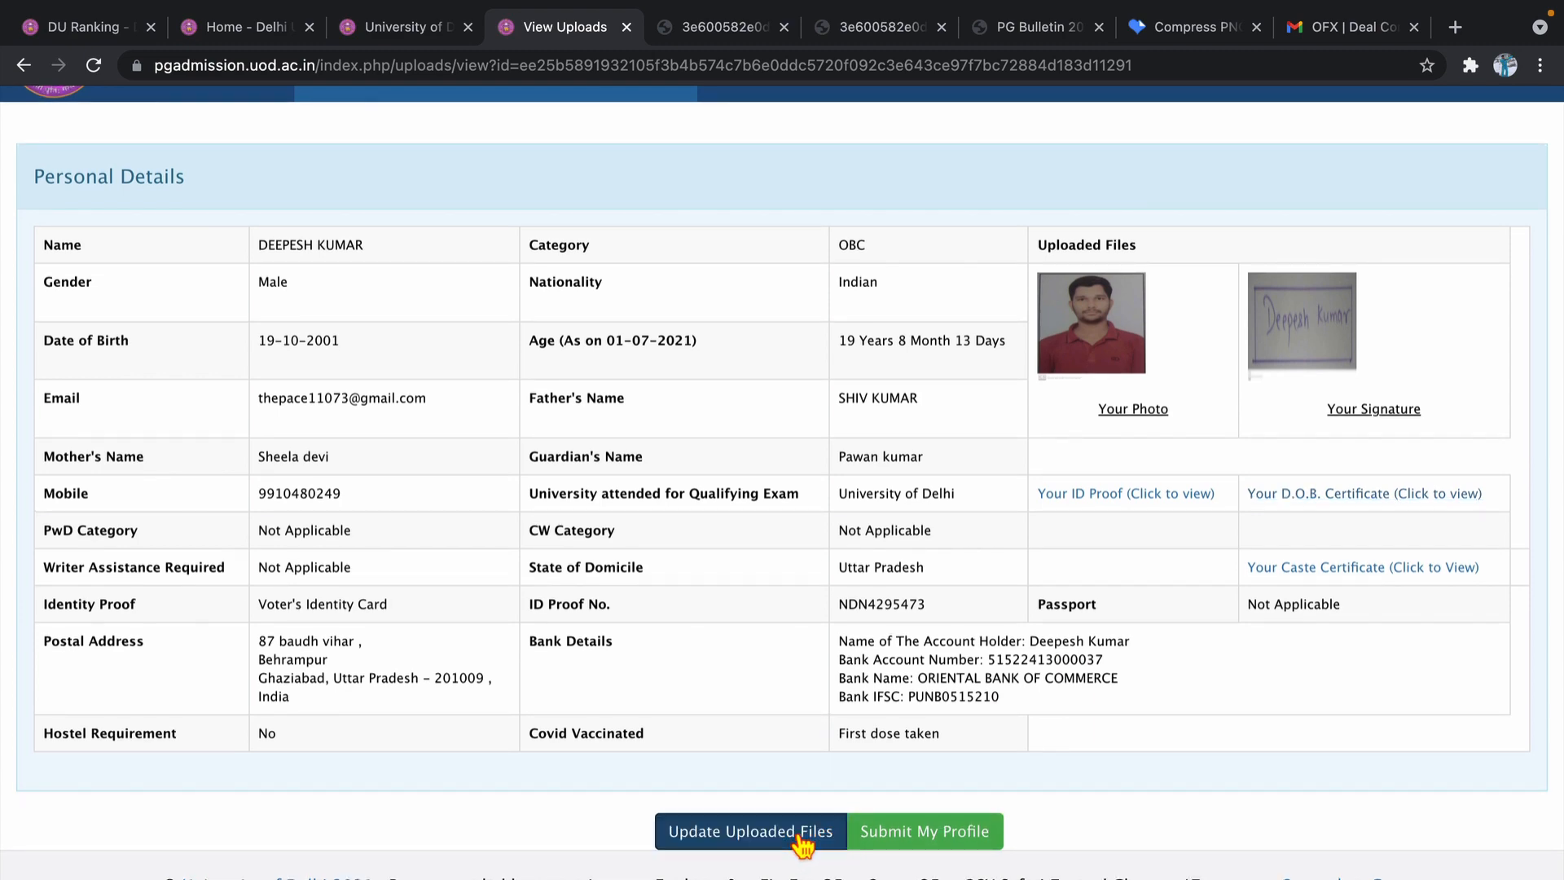
{"action": "scroll", "coordinate": [802, 847], "scroll_direction": "down", "scroll_amount": 15}
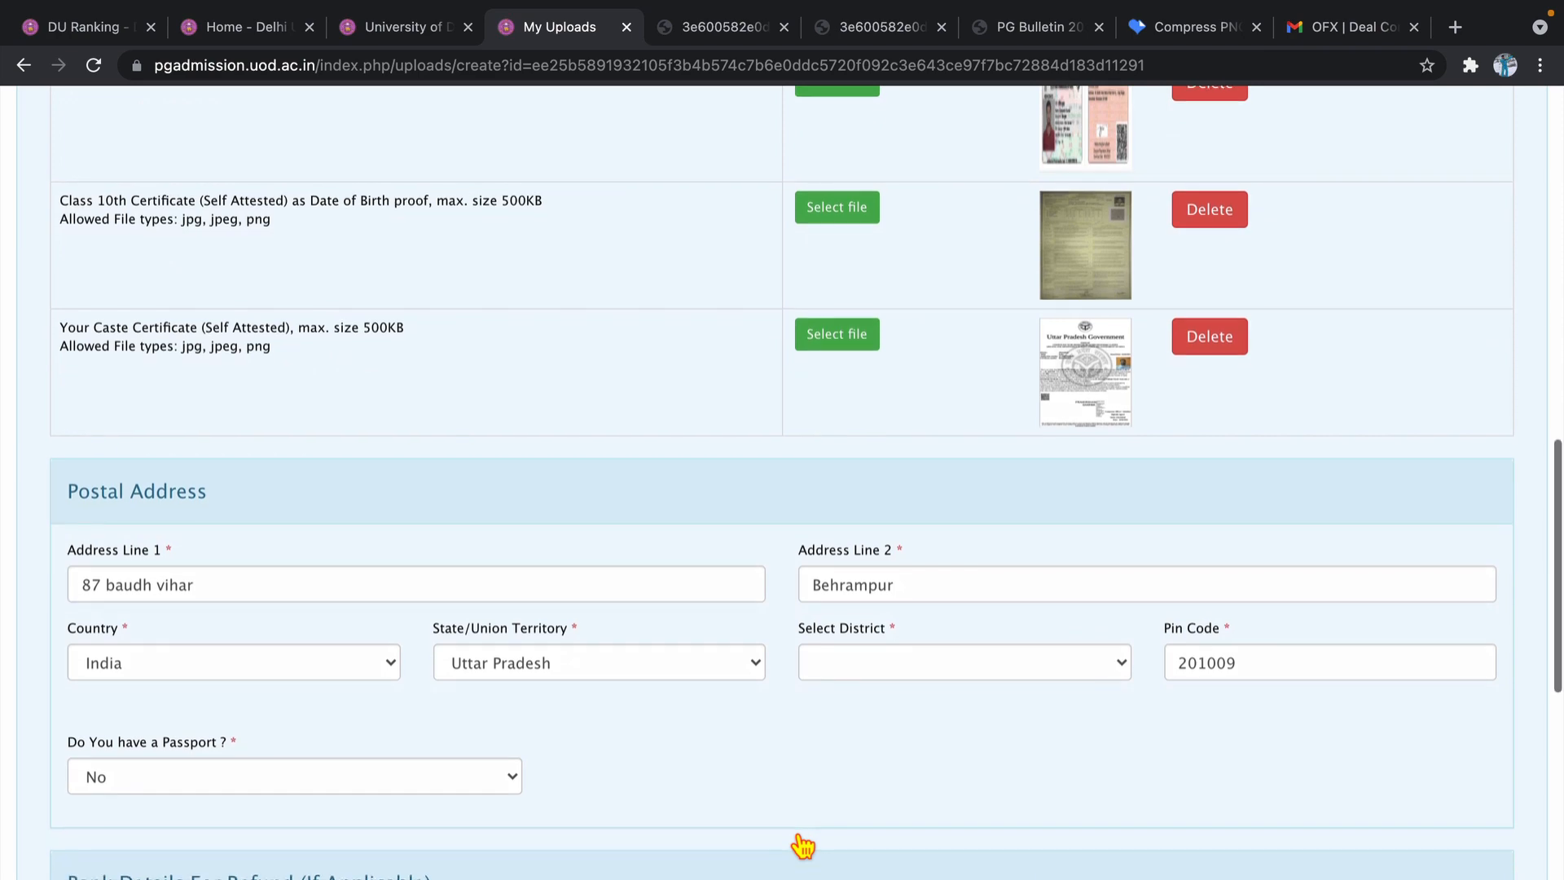
{"action": "scroll", "coordinate": [801, 843], "scroll_direction": "down", "scroll_amount": 9}
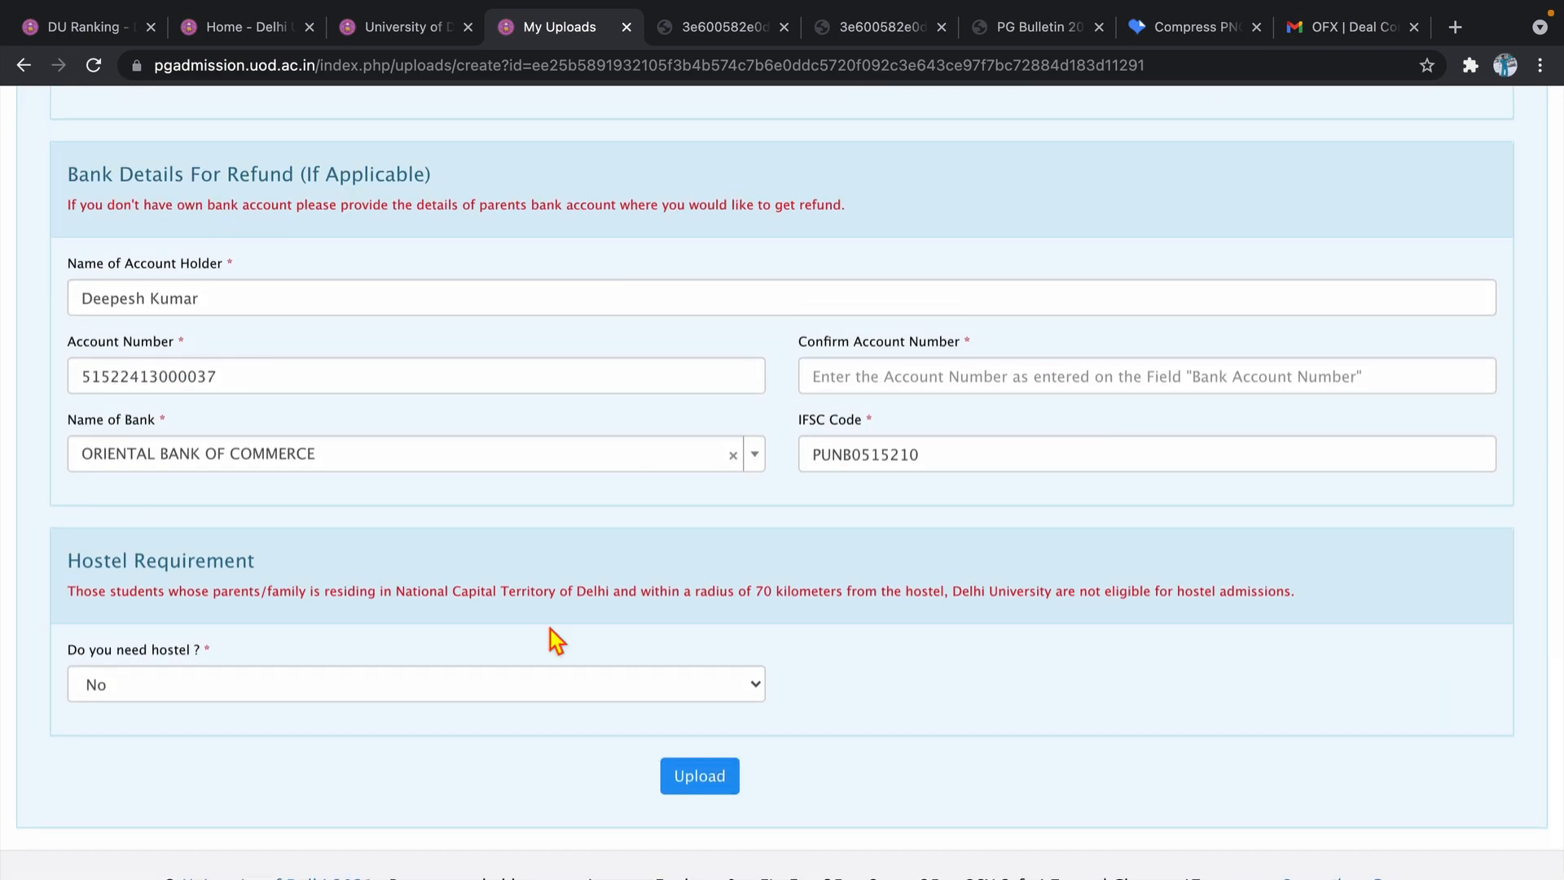
{"action": "left_click", "coordinate": [24, 65]}
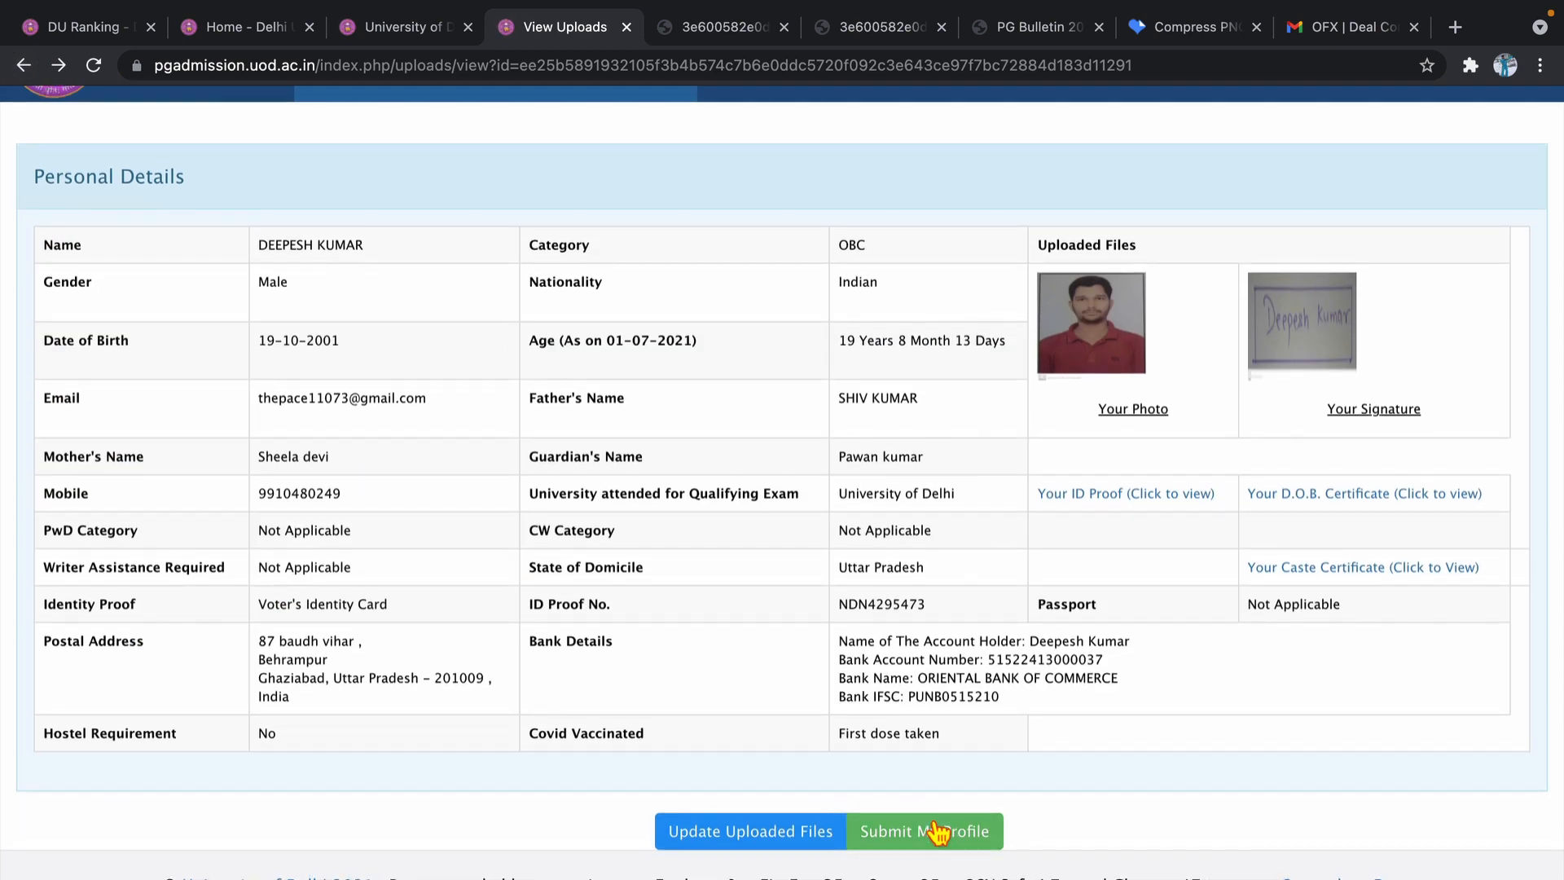
Submit the profile, tick I confirm the above, and save it permanently.
{"action": "left_click", "coordinate": [937, 831]}
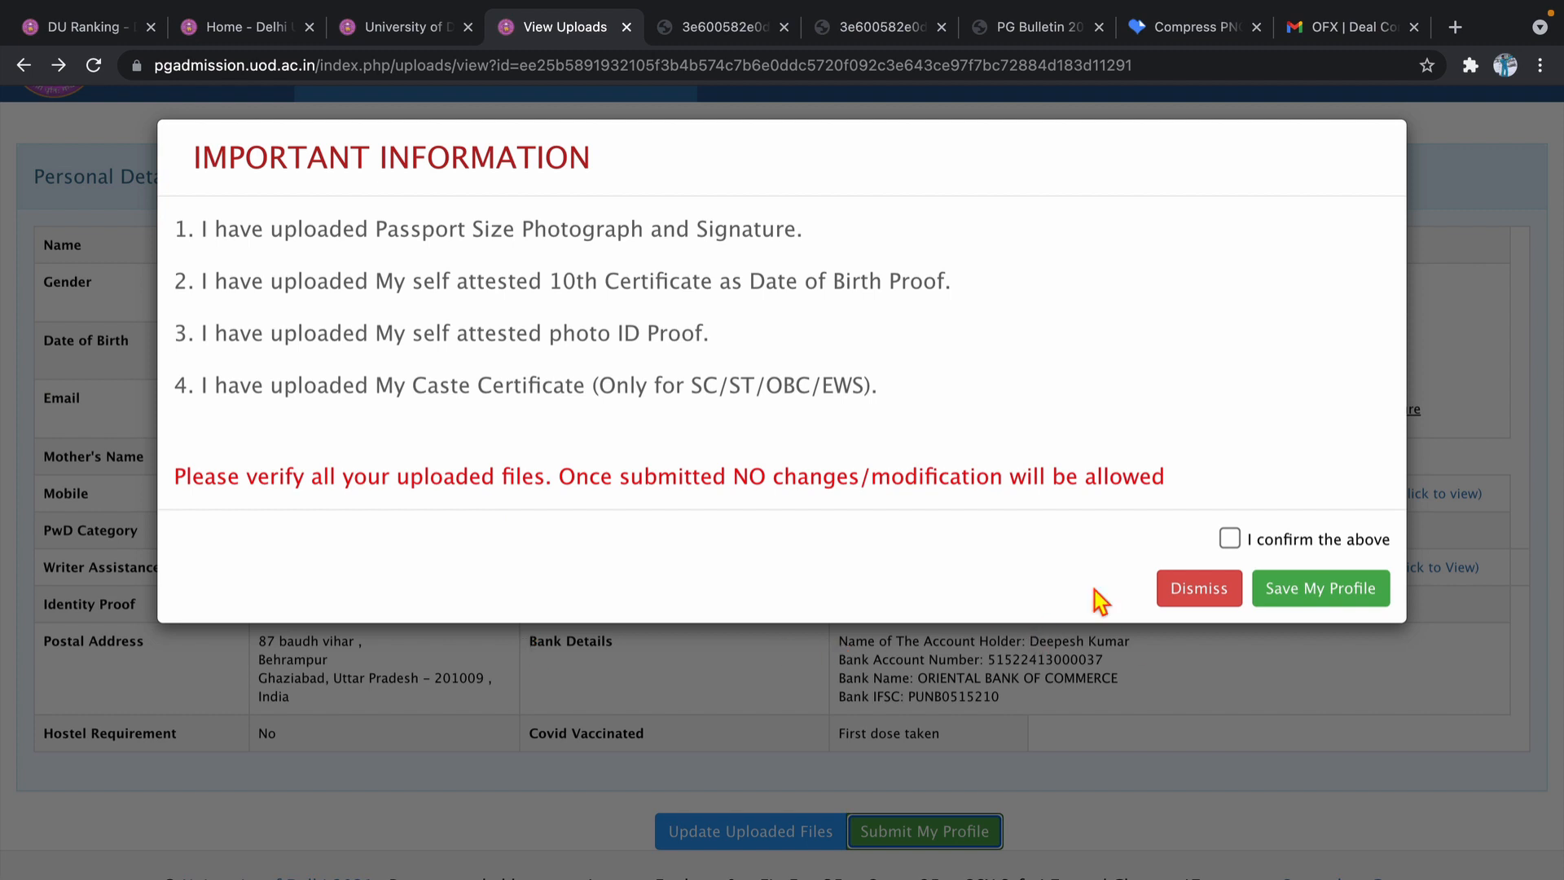
{"action": "left_click", "coordinate": [1231, 539]}
{"action": "left_click", "coordinate": [1232, 540]}
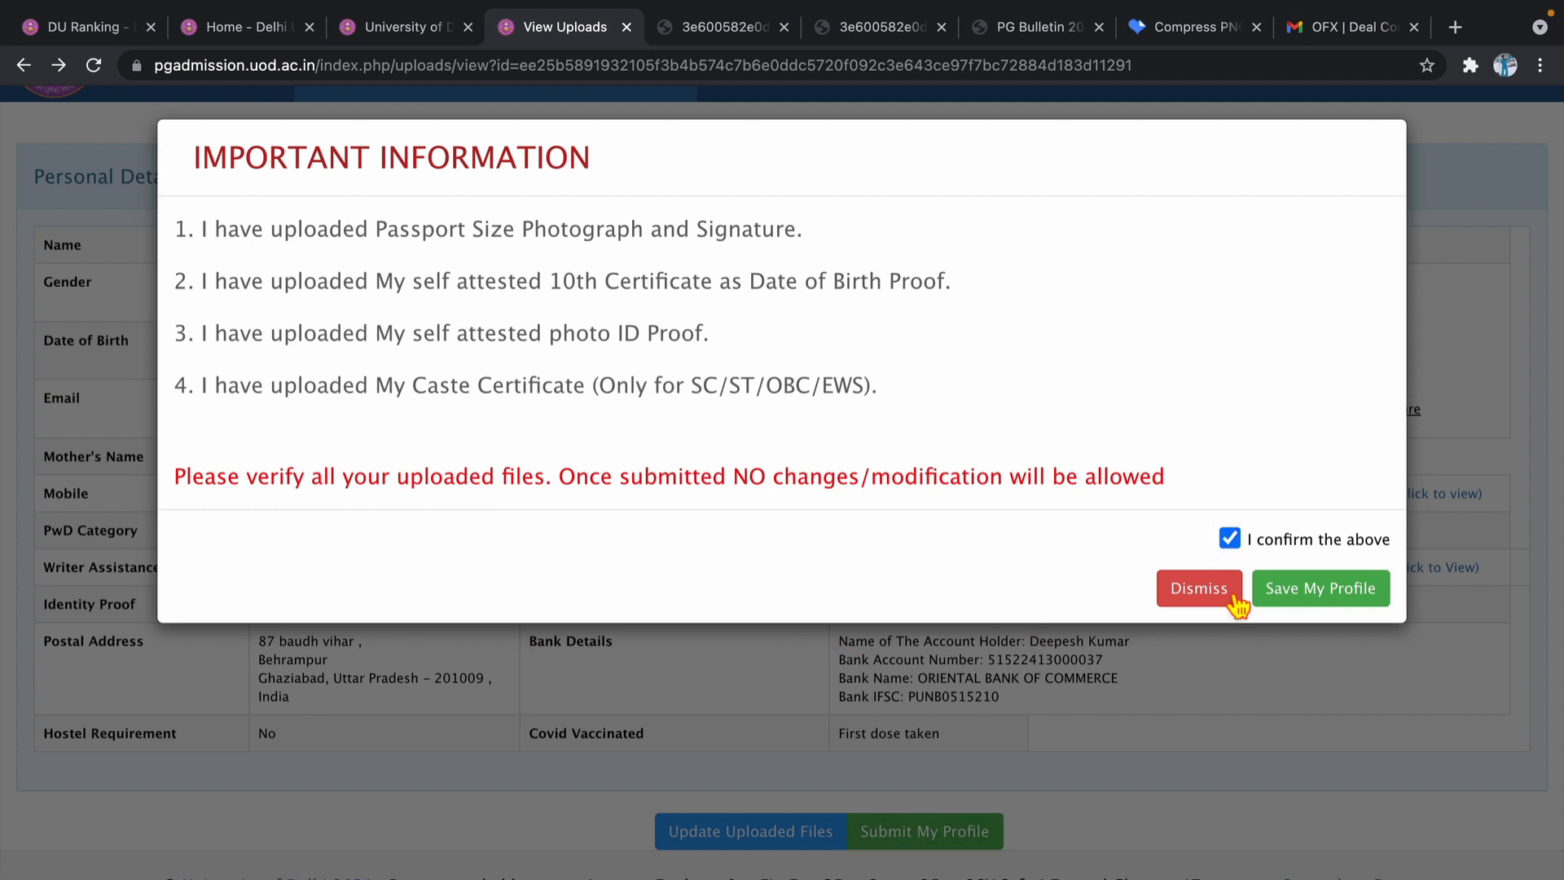
{"action": "left_click", "coordinate": [1336, 604]}
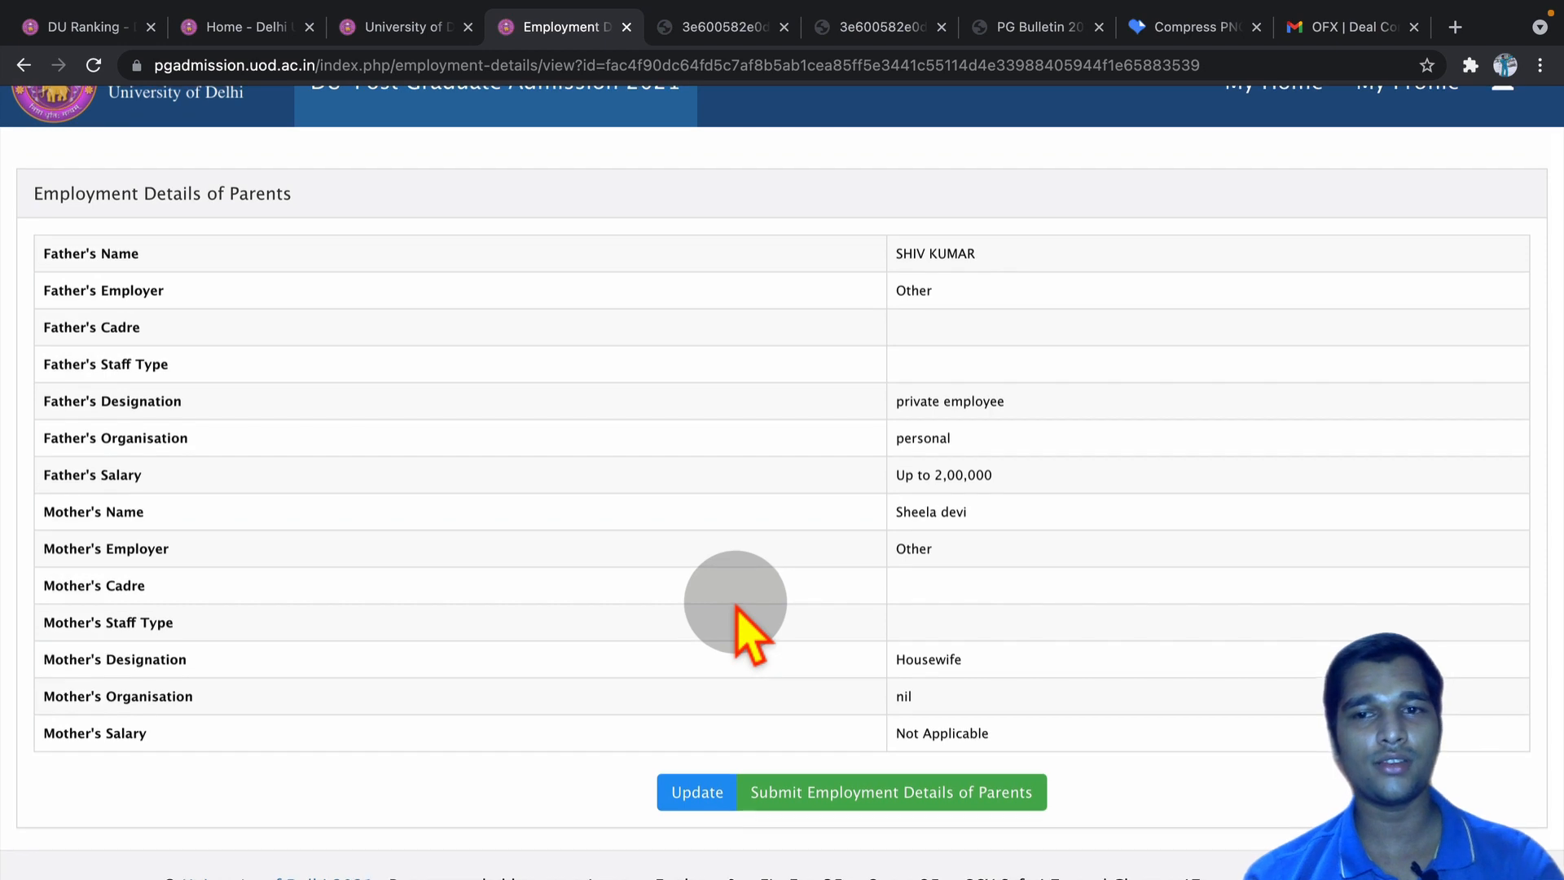
Submit the parents' employment details and confirm they are correct.
{"action": "left_click", "coordinate": [845, 801]}
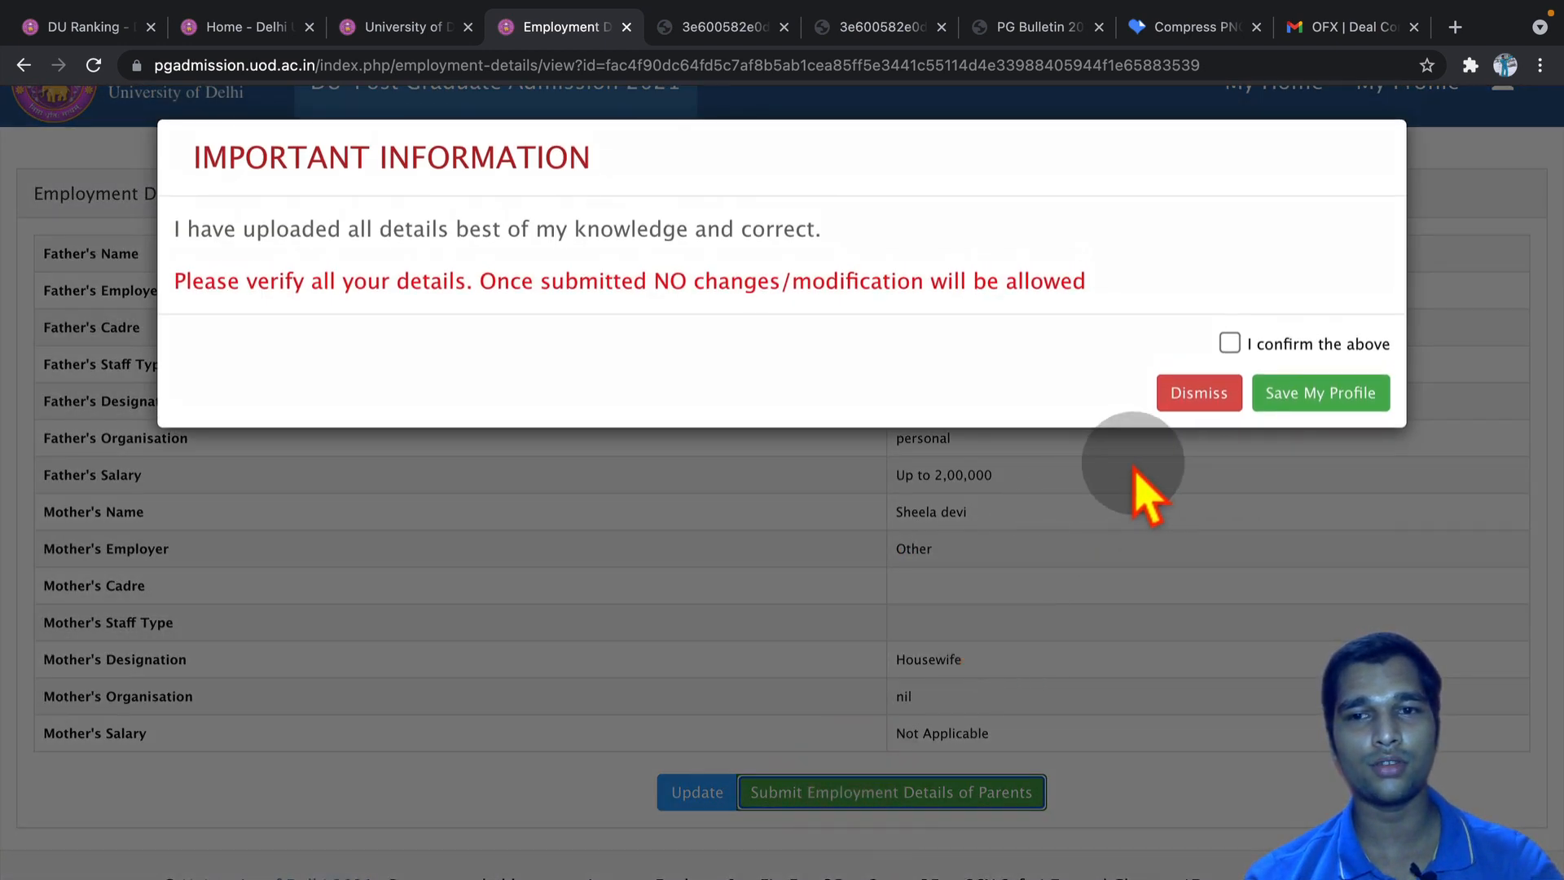
{"action": "left_click", "coordinate": [1220, 325]}
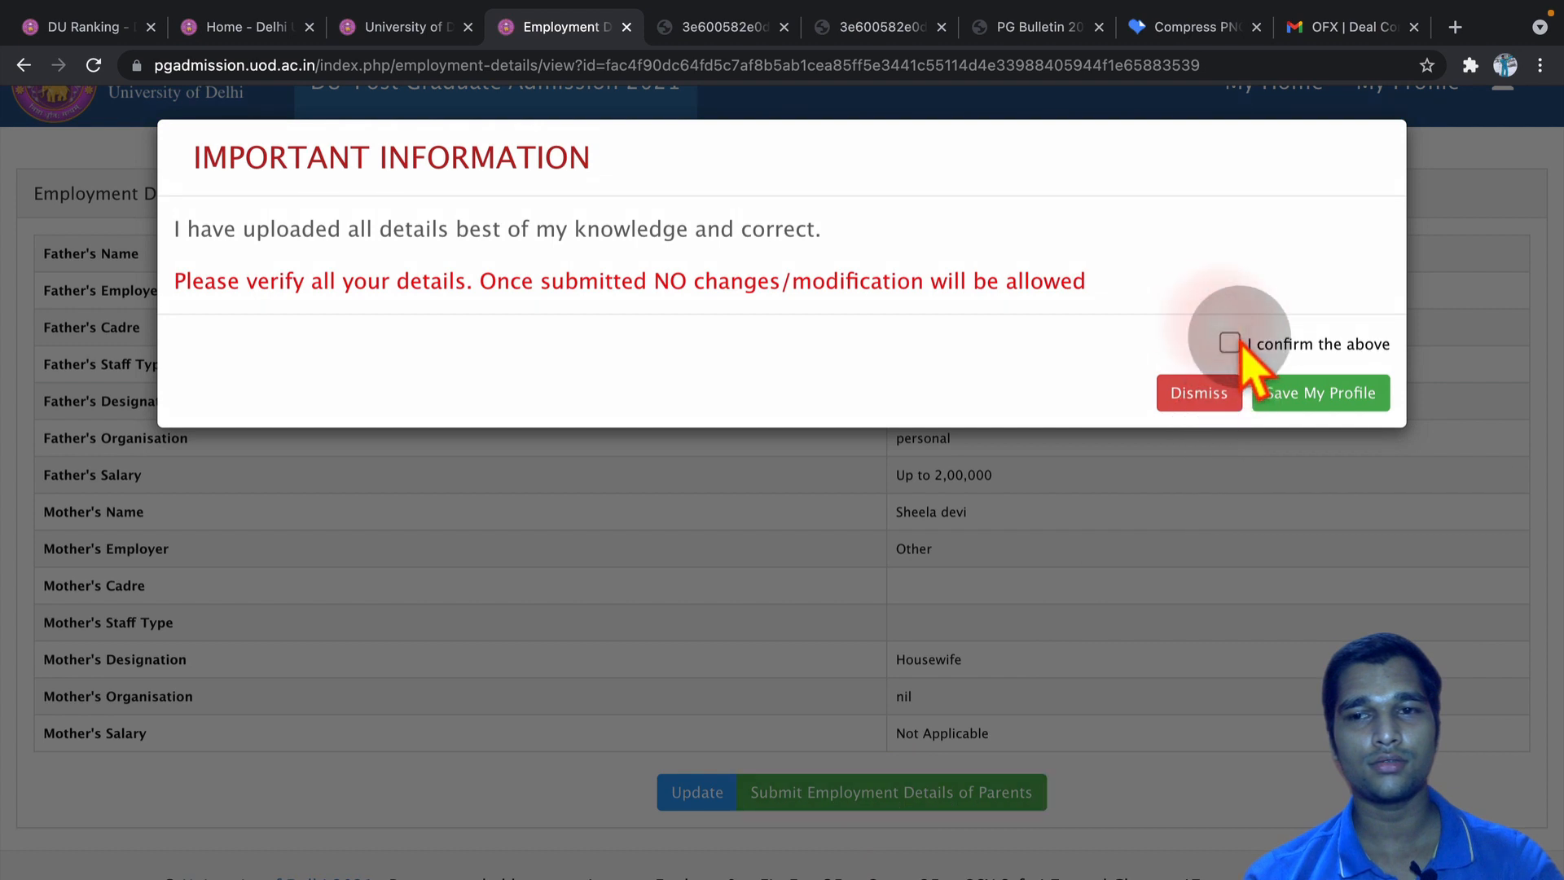
{"action": "left_click", "coordinate": [1239, 340]}
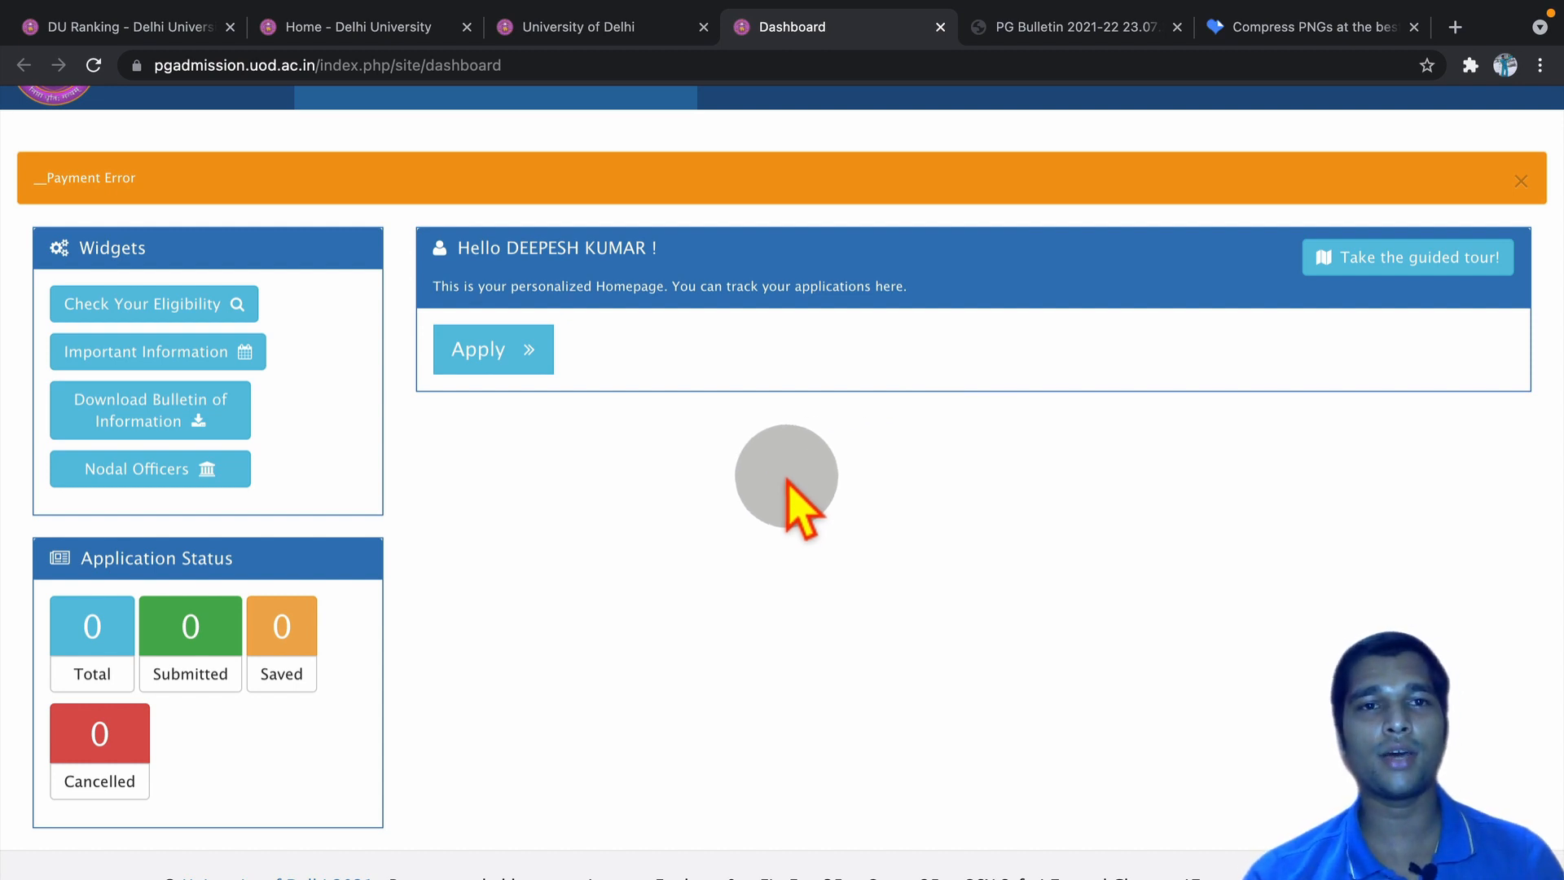
{"action": "scroll", "coordinate": [787, 480], "scroll_direction": "up", "scroll_amount": 2}
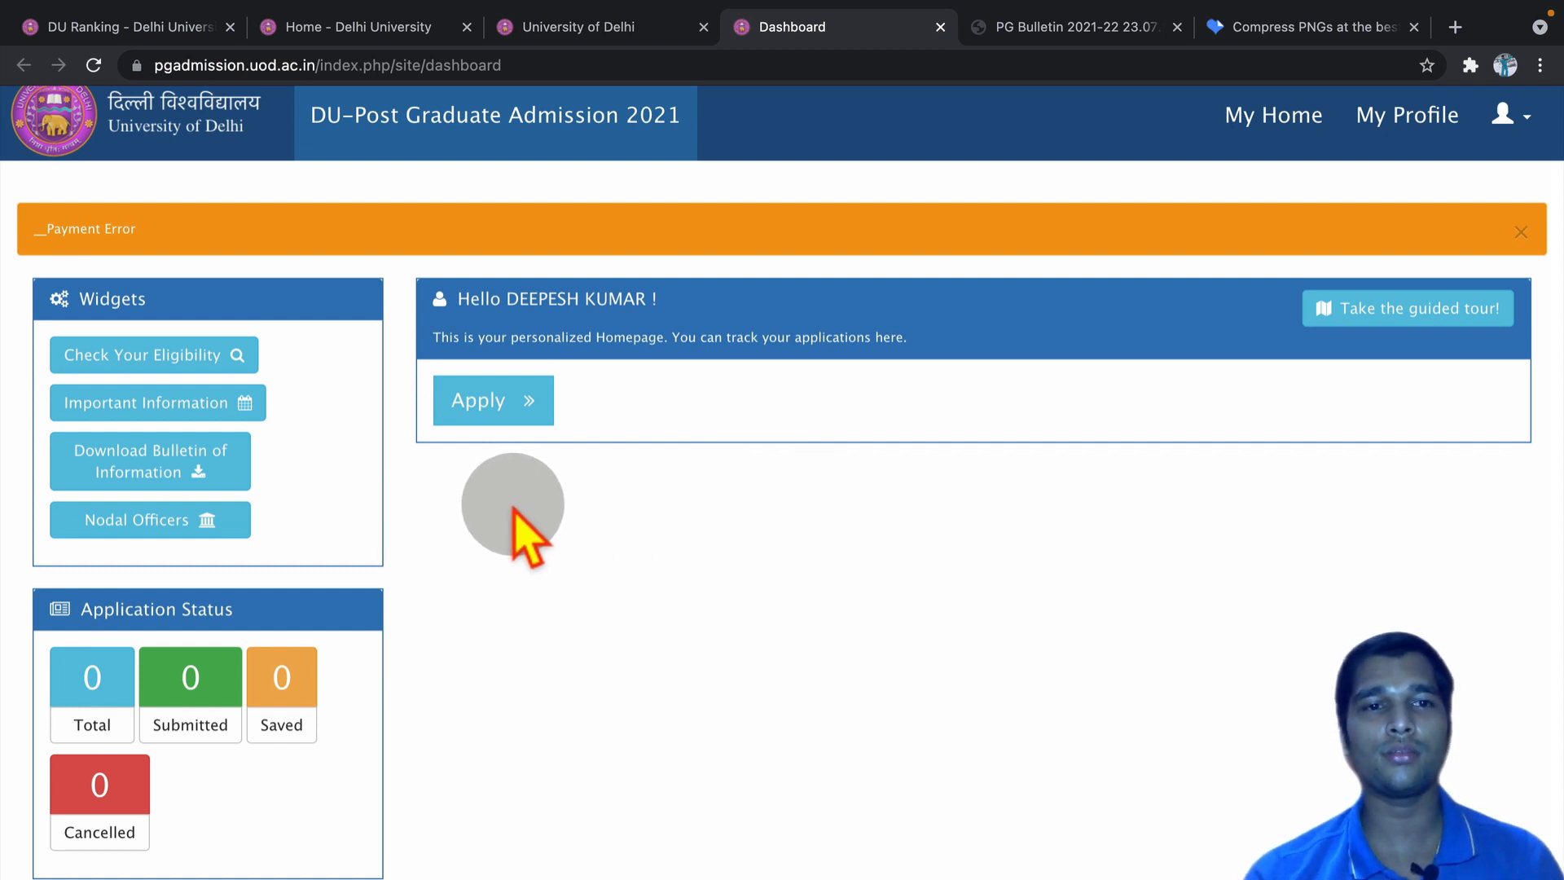
{"action": "left_click", "coordinate": [214, 359]}
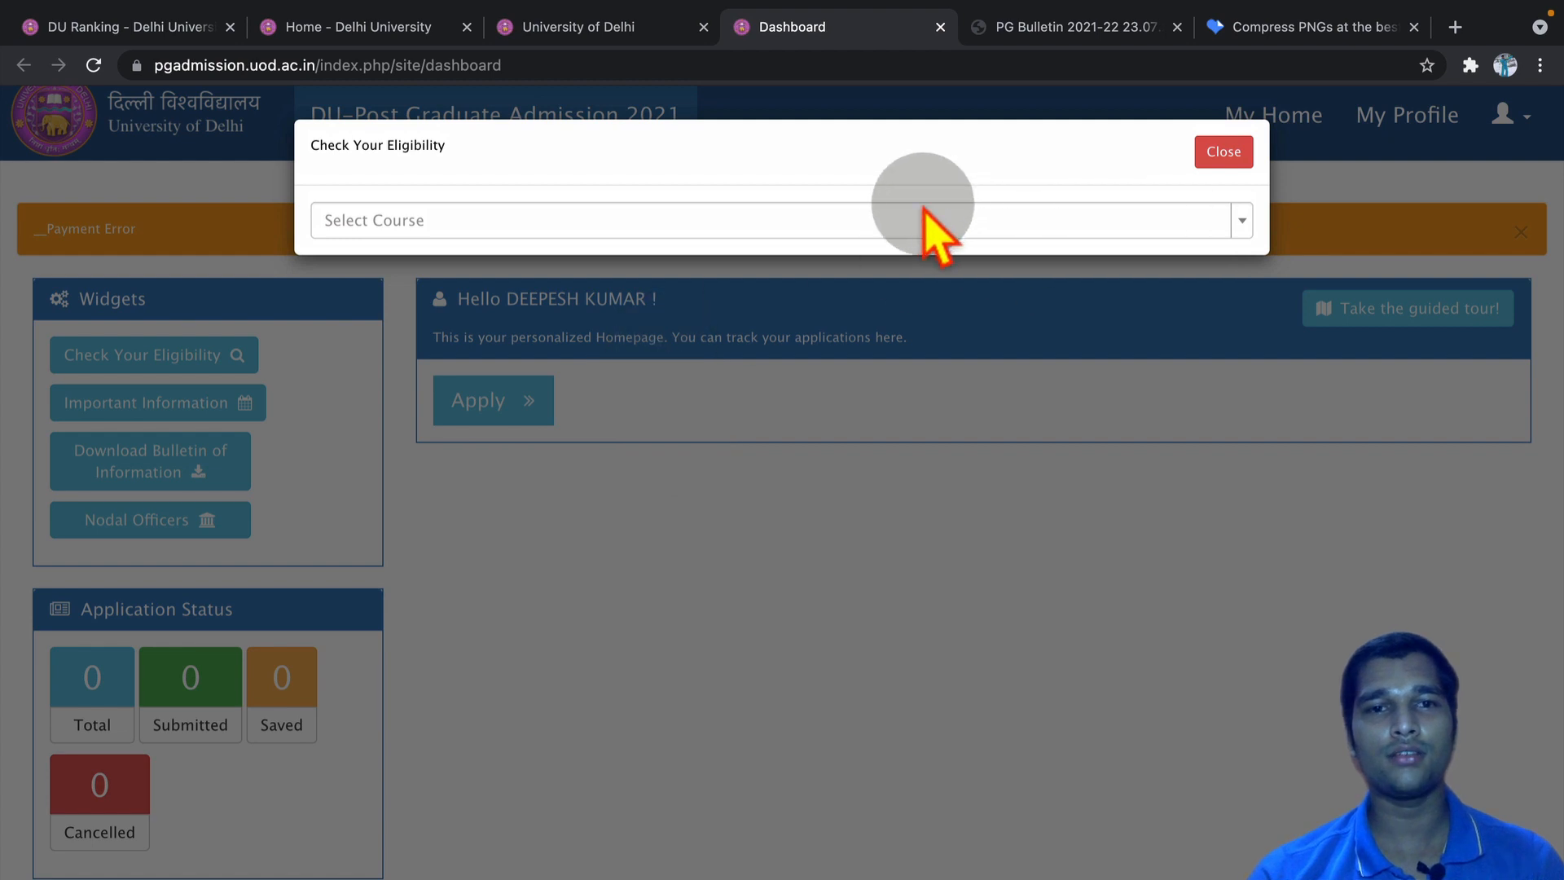
{"action": "left_click", "coordinate": [924, 214]}
{"action": "type", "text": "b"}
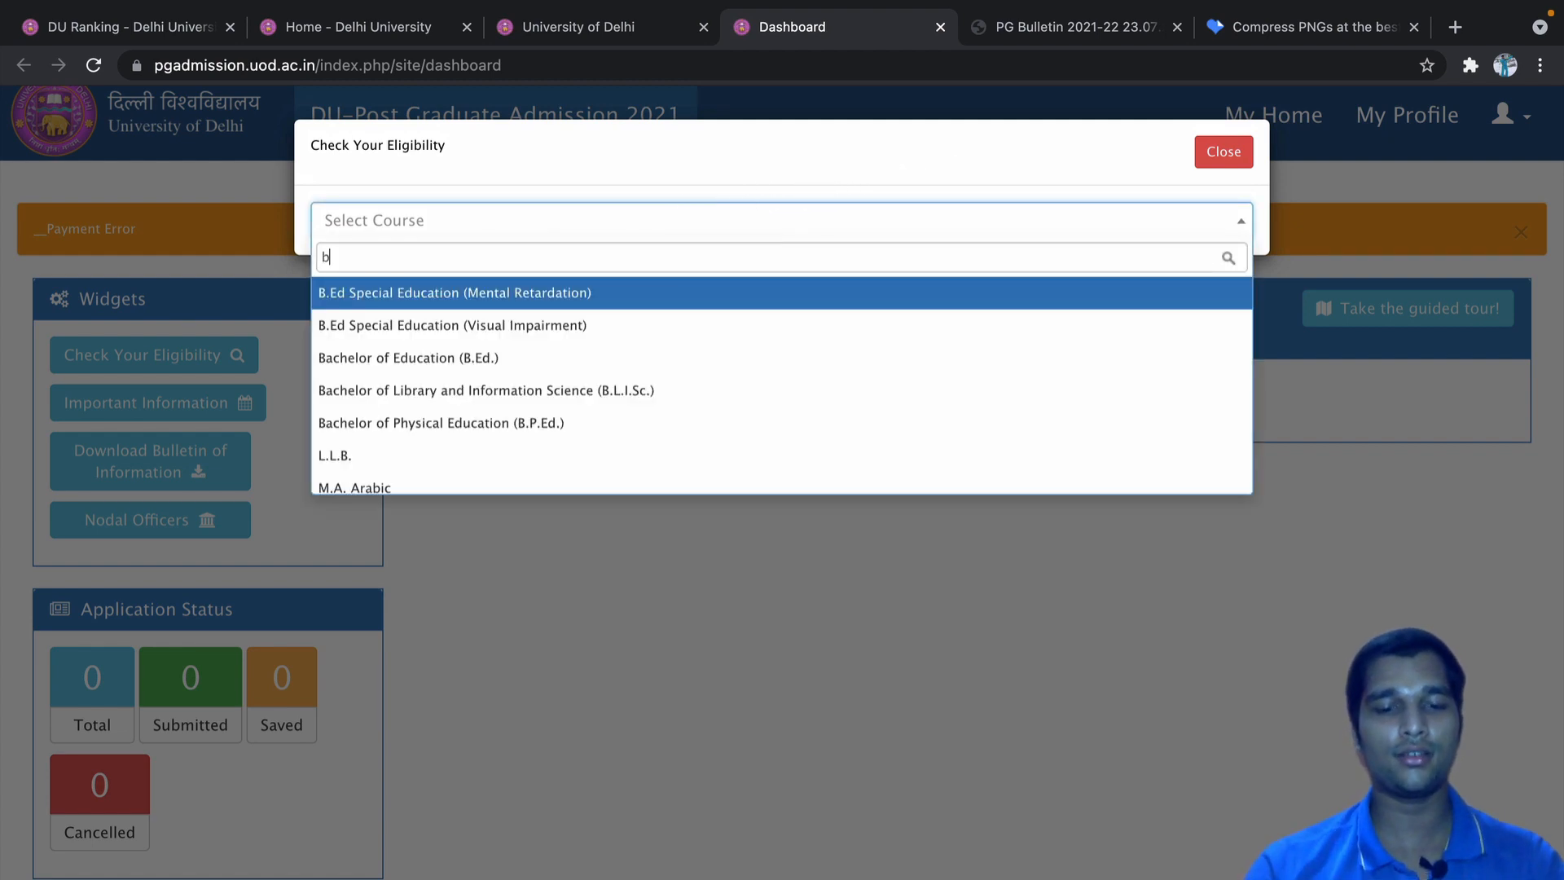
{"action": "type", "text": ".sc"}
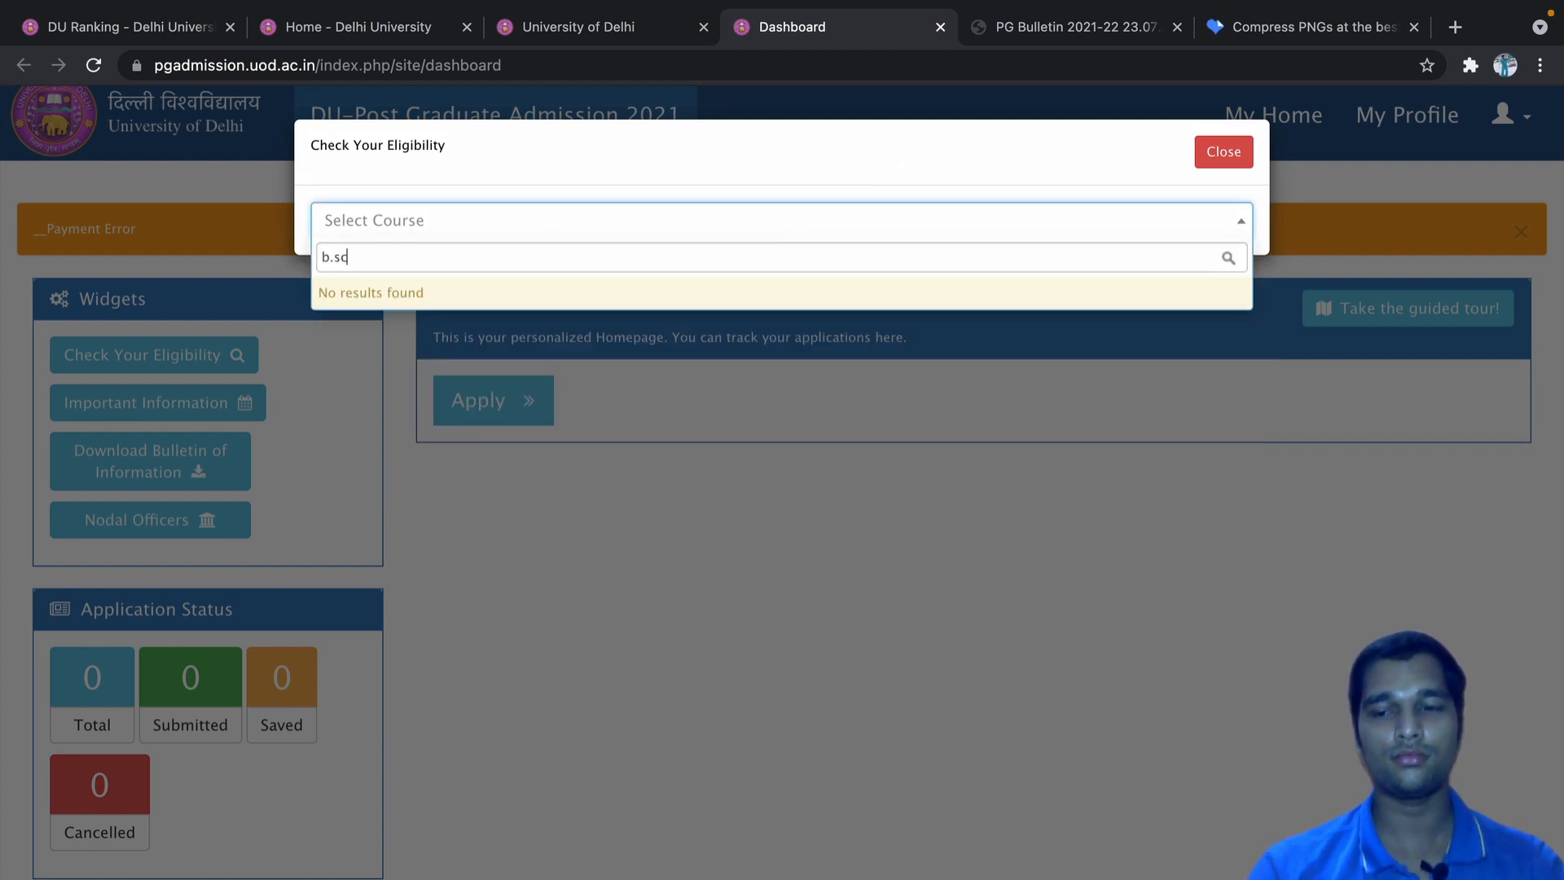
{"action": "key", "text": "BackSpace"}
{"action": "key", "text": "BackSpace"}
{"action": "key", "text": "BackSpace"}
{"action": "key", "text": "BackSpace"}
{"action": "type", "text": "m.s"}
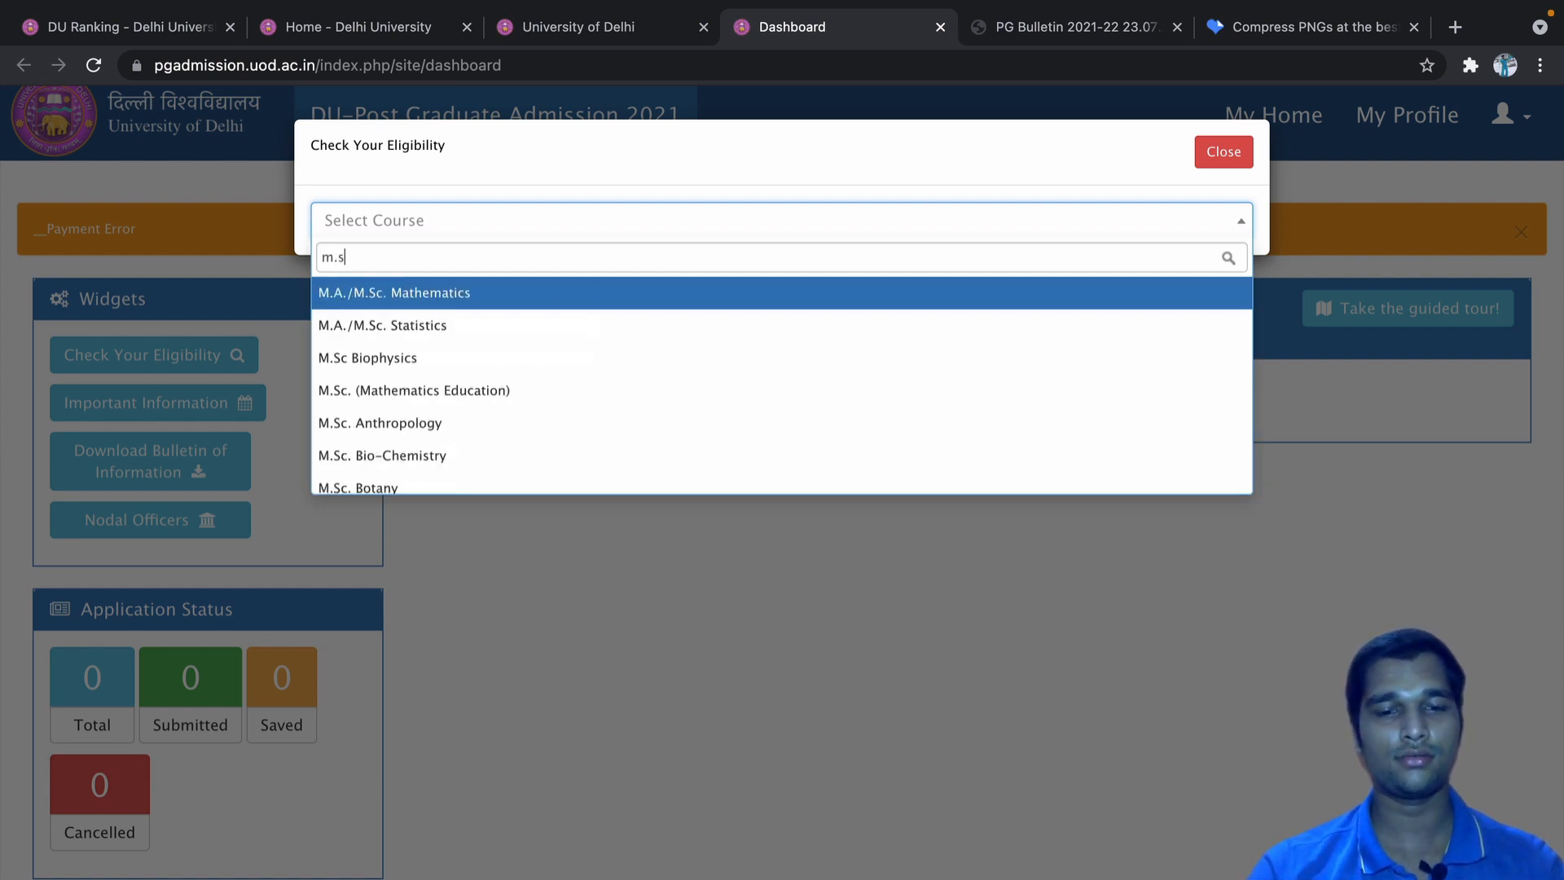
{"action": "type", "text": "c"}
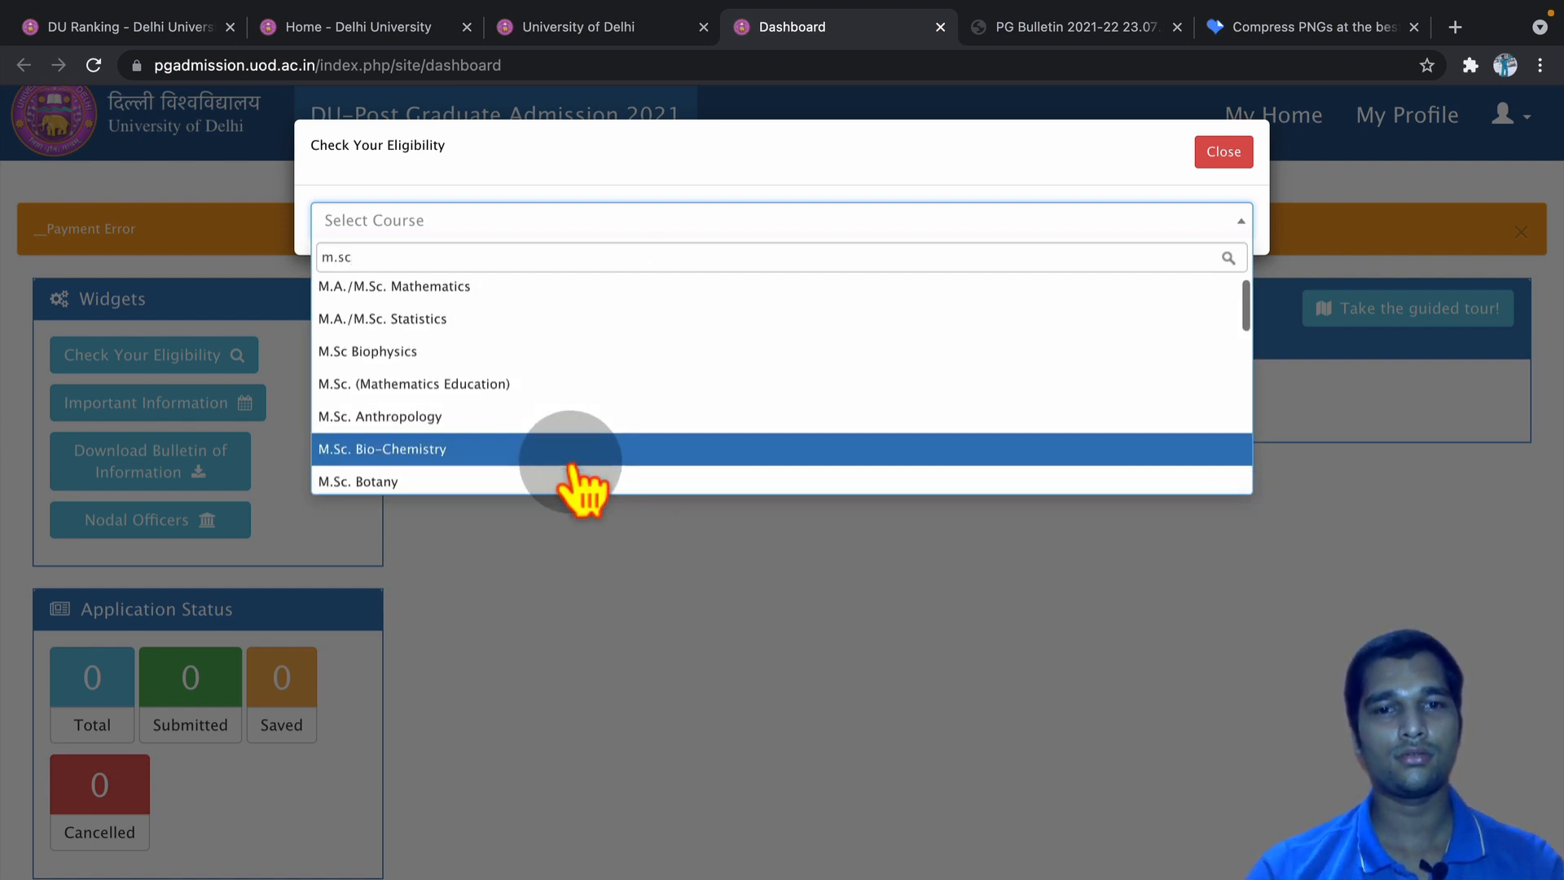
{"action": "scroll", "coordinate": [575, 488], "scroll_direction": "down", "scroll_amount": 1}
{"action": "left_click", "coordinate": [575, 489]}
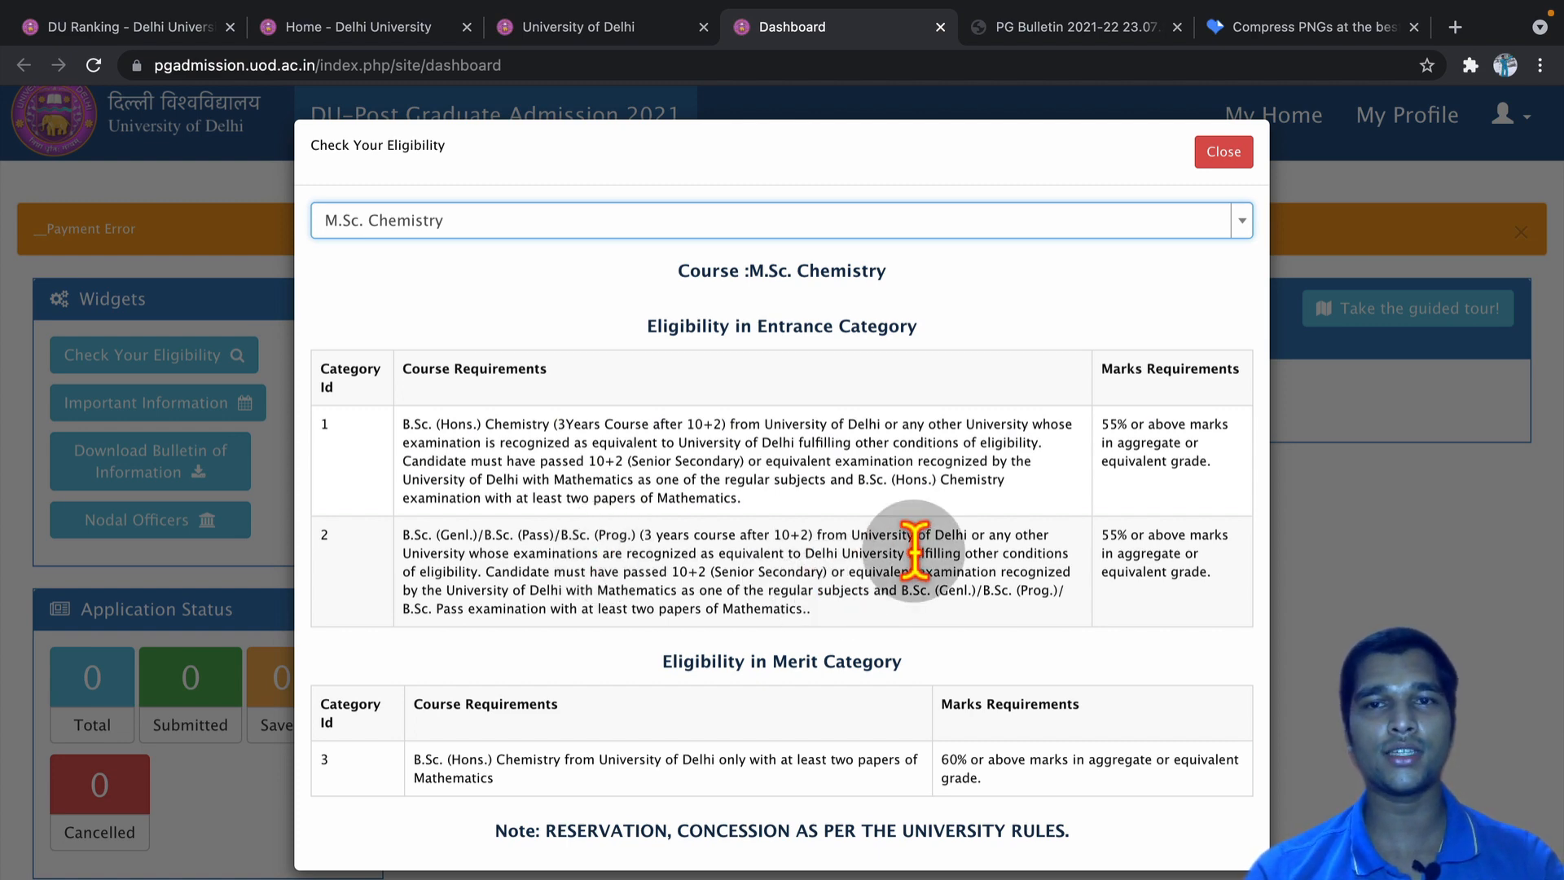
{"action": "left_click", "coordinate": [1244, 167]}
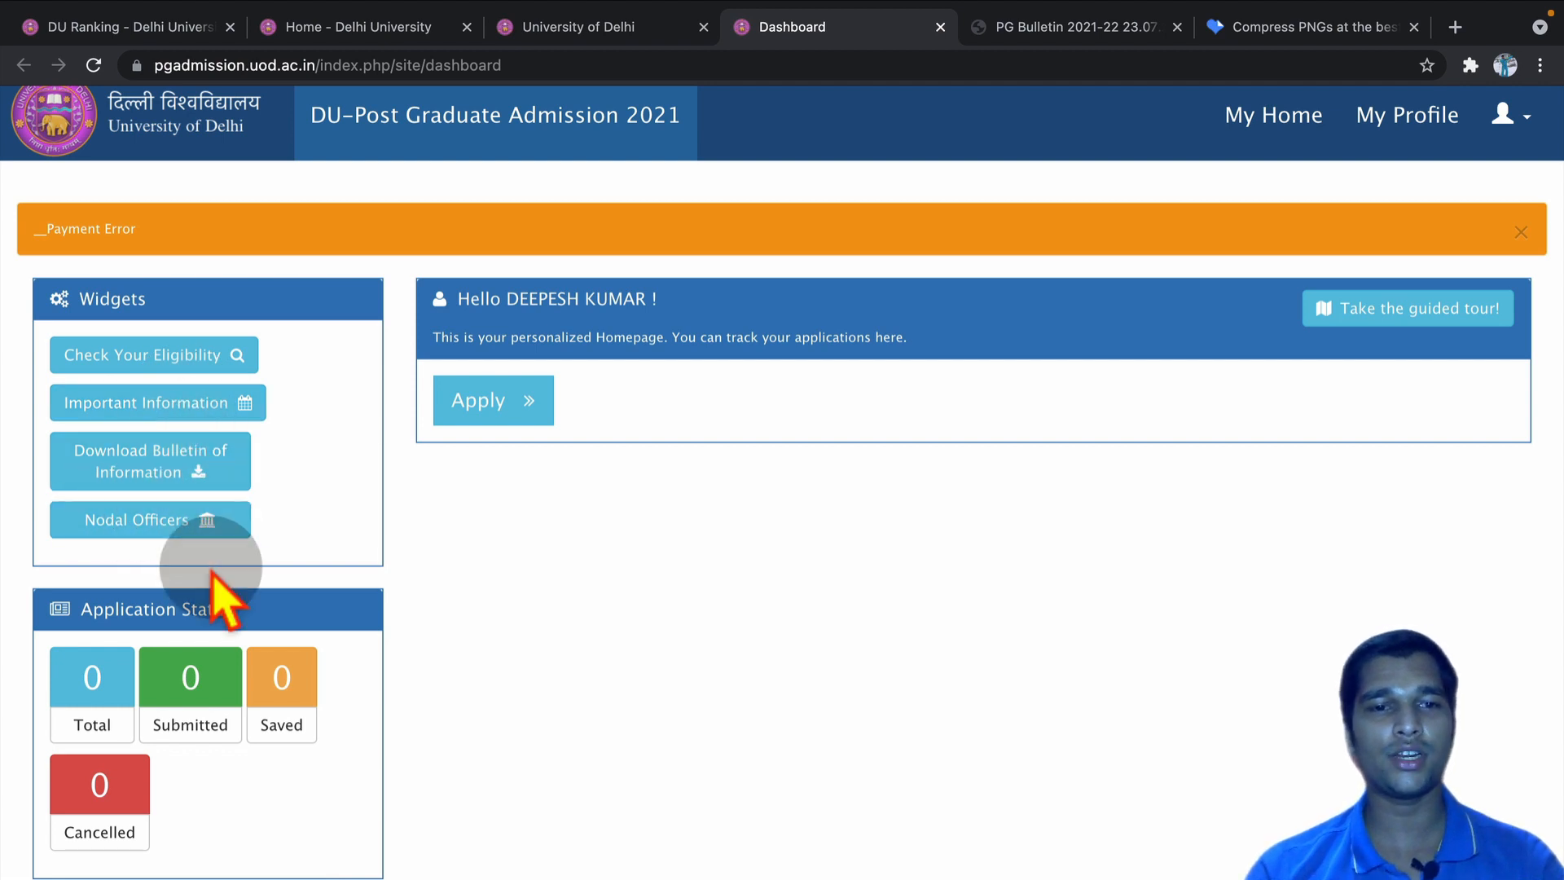
Scroll the new Online PG Admission form down to the empty 1.1 Educational Qualification table.
{"action": "scroll", "coordinate": [261, 562], "scroll_direction": "down", "scroll_amount": 1}
{"action": "scroll", "coordinate": [432, 472], "scroll_direction": "up", "scroll_amount": 2}
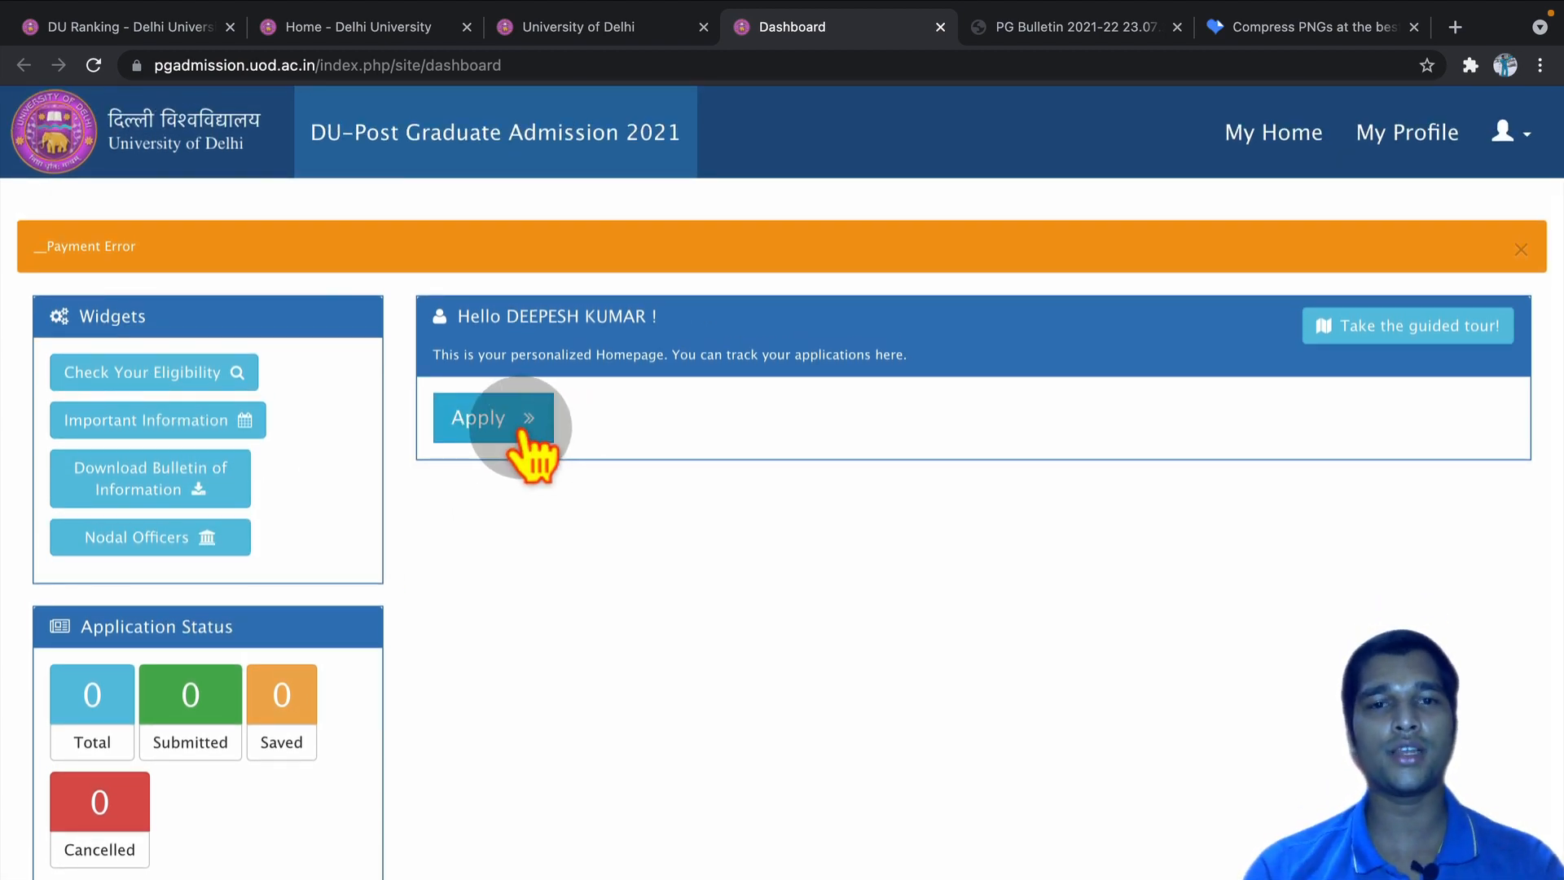
{"action": "scroll", "coordinate": [517, 554], "scroll_direction": "down", "scroll_amount": 3}
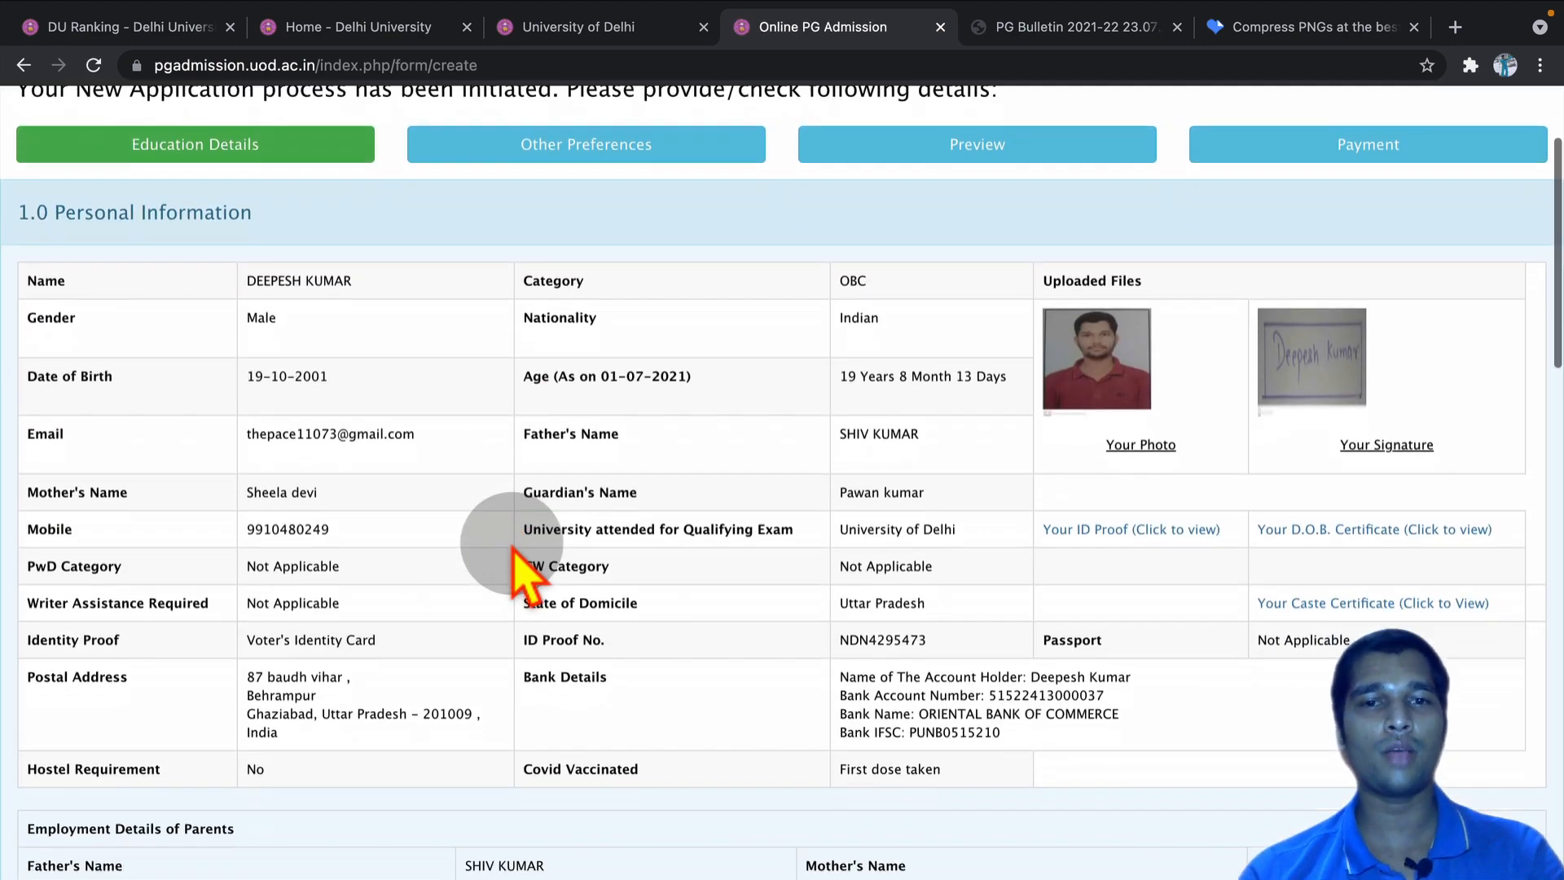
{"action": "scroll", "coordinate": [542, 521], "scroll_direction": "up", "scroll_amount": 3}
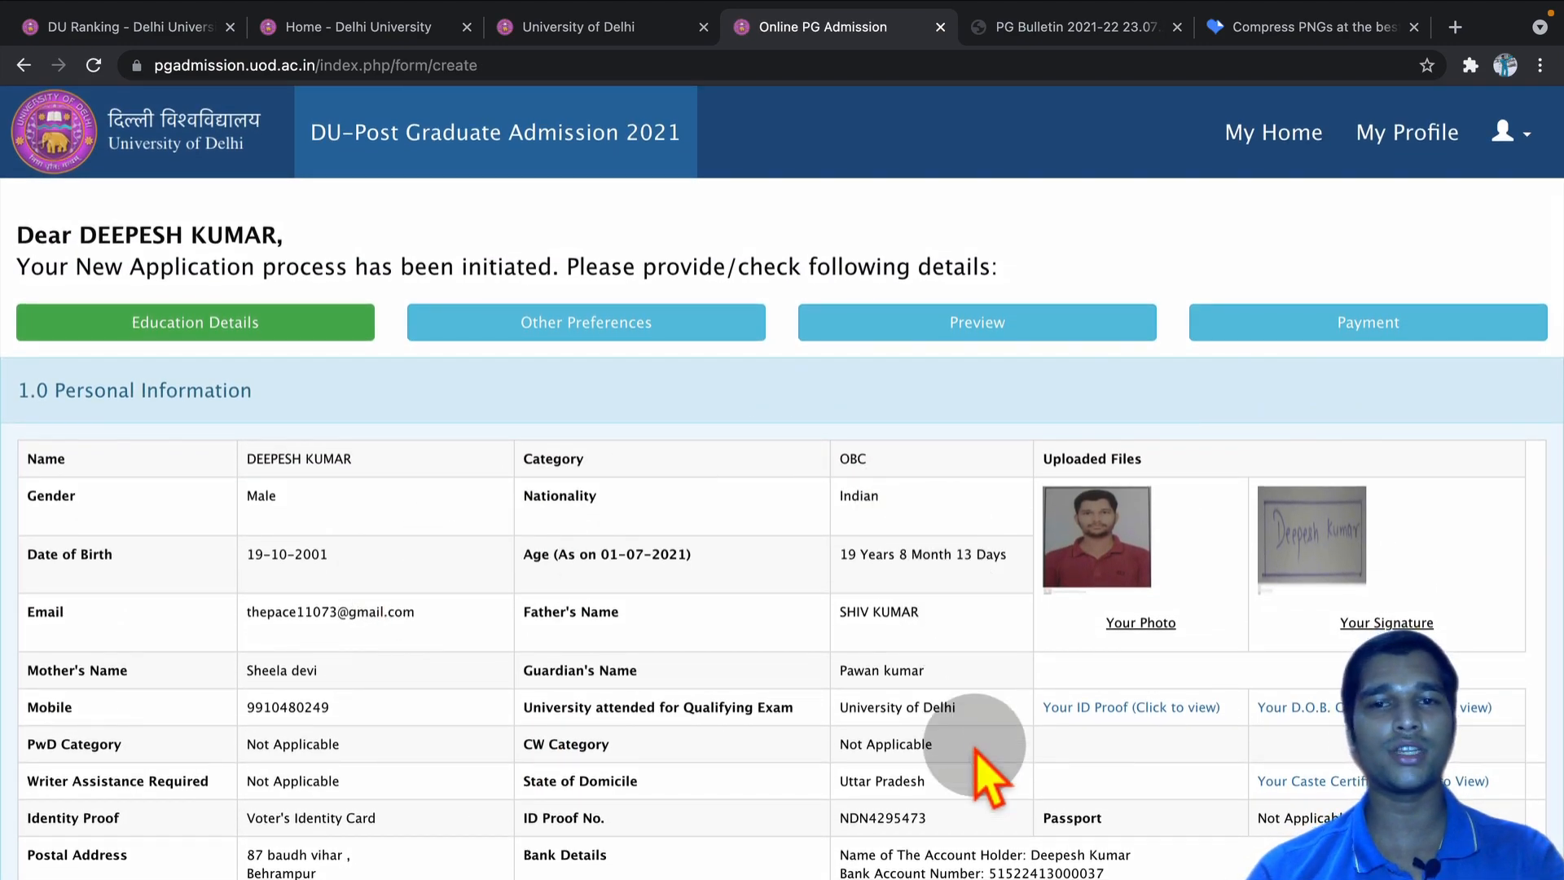
{"action": "scroll", "coordinate": [993, 784], "scroll_direction": "down", "scroll_amount": 4}
{"action": "scroll", "coordinate": [896, 709], "scroll_direction": "down", "scroll_amount": 3}
{"action": "scroll", "coordinate": [803, 632], "scroll_direction": "left", "scroll_amount": 3}
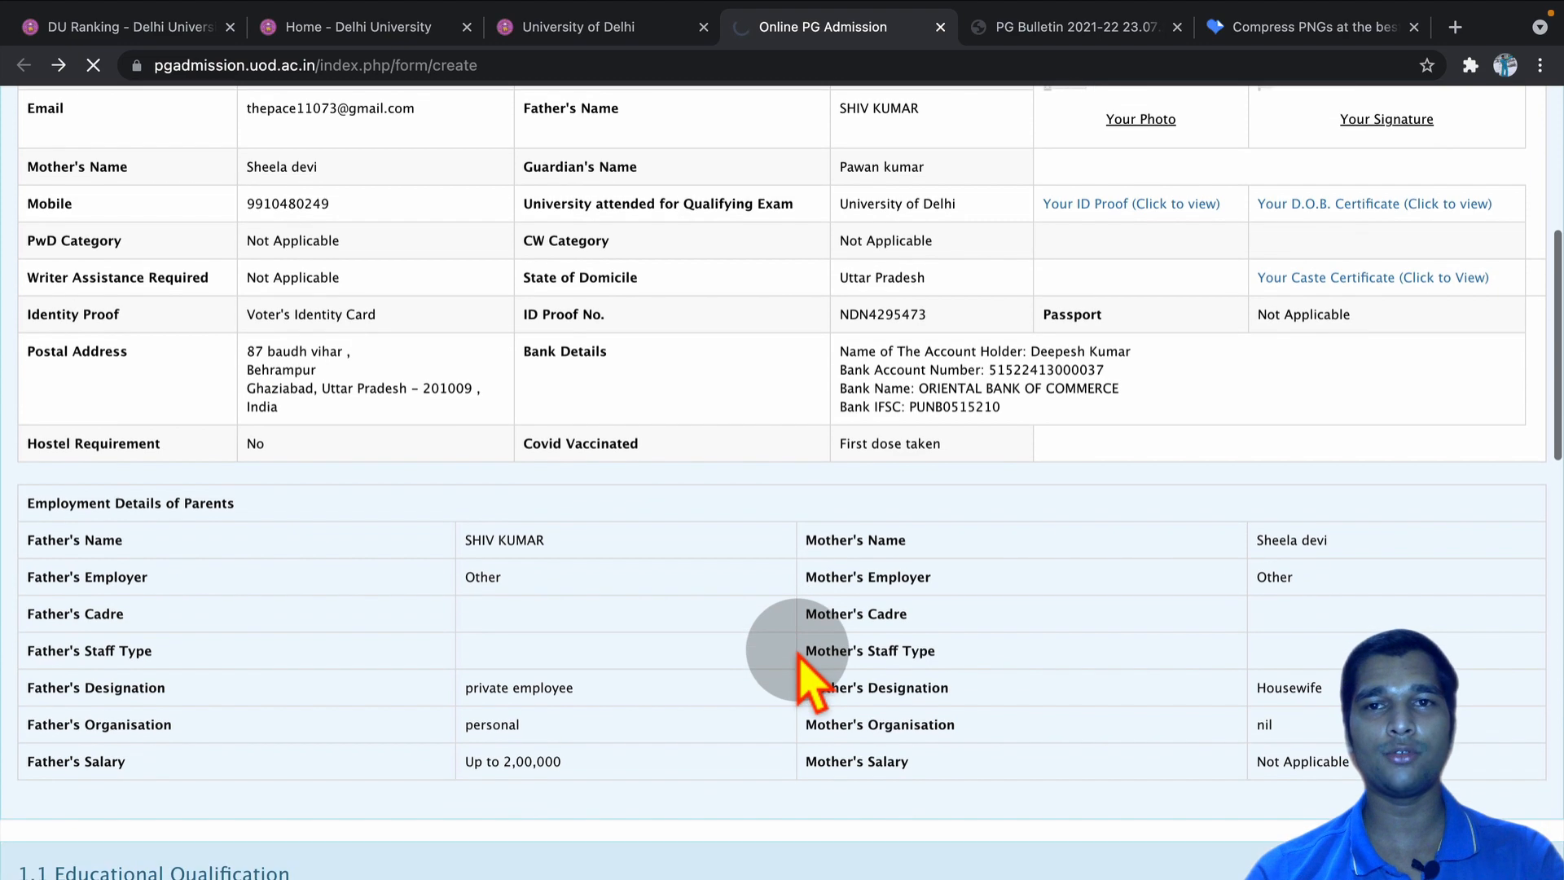
{"action": "scroll", "coordinate": [782, 685], "scroll_direction": "down", "scroll_amount": 8}
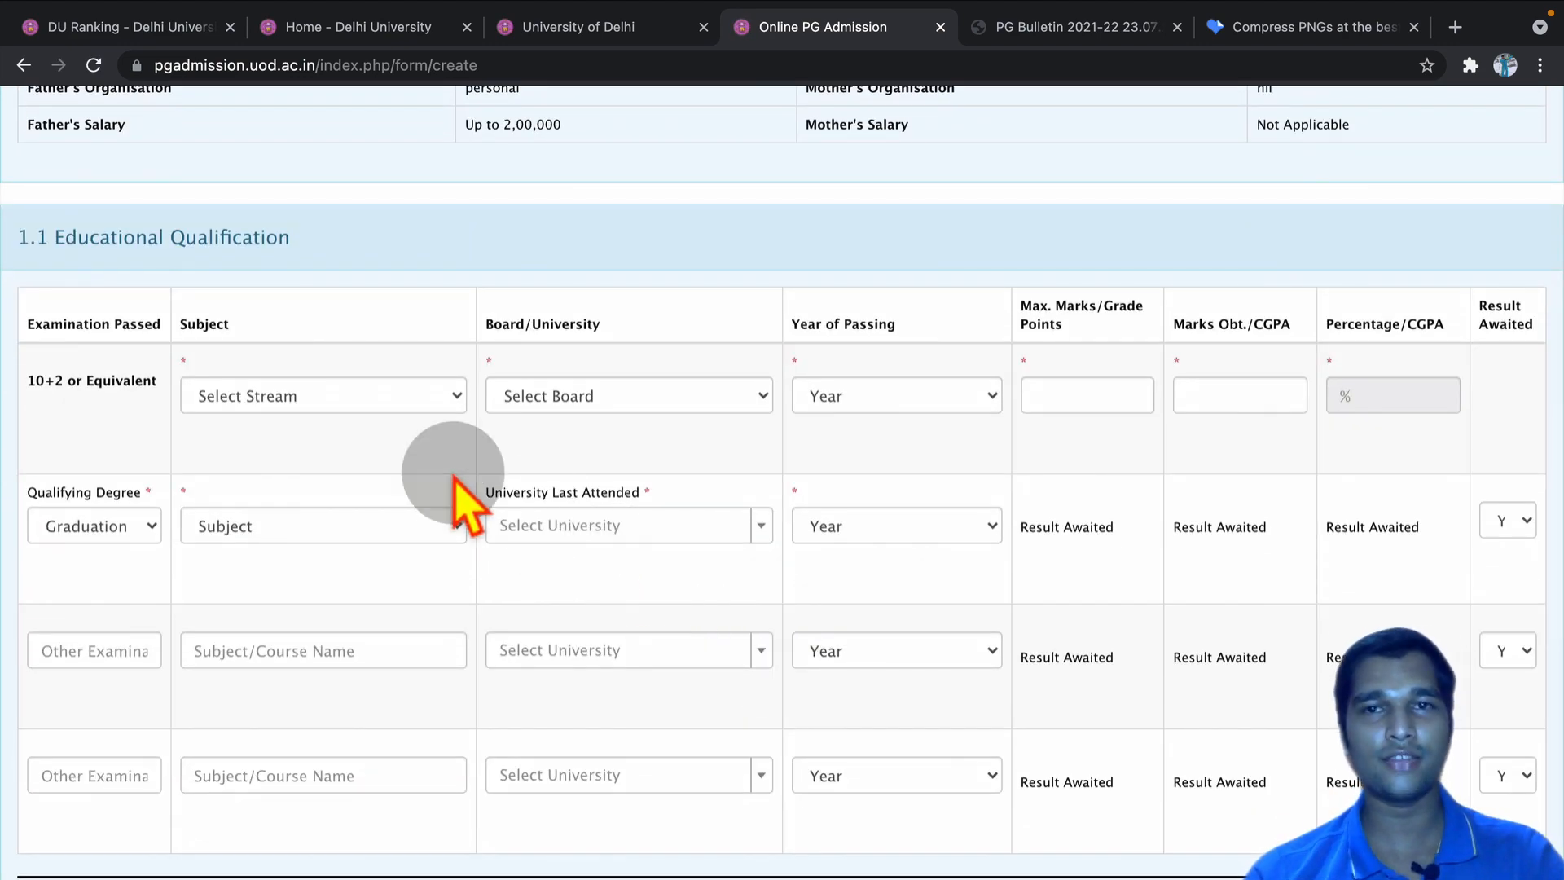
{"action": "scroll", "coordinate": [296, 461], "scroll_direction": "up", "scroll_amount": 1}
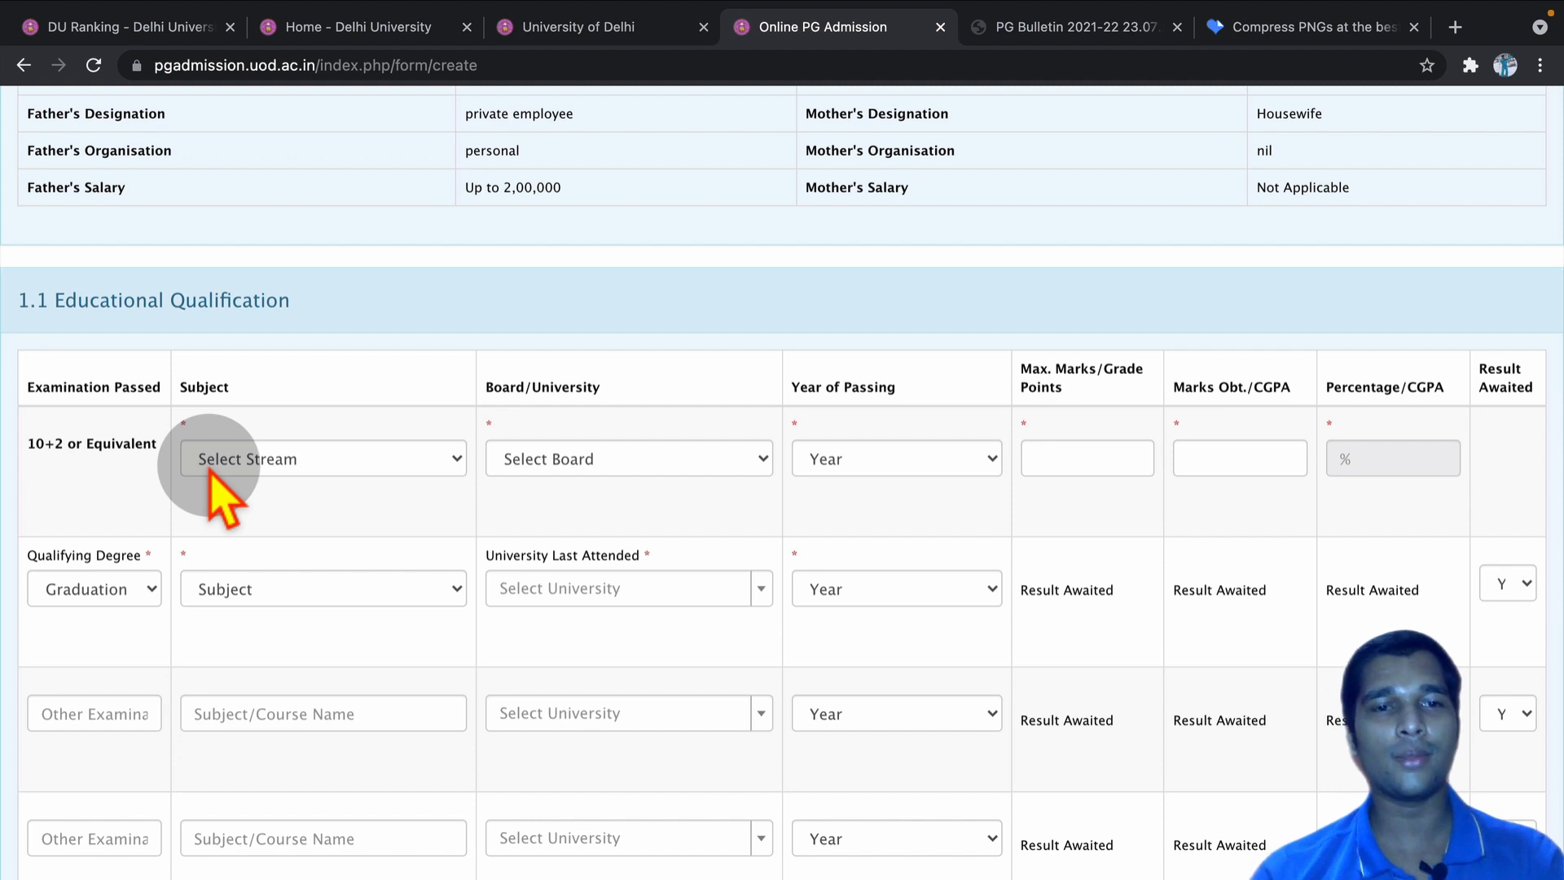
Set the 10+2 row's stream to Science.
{"action": "left_click", "coordinate": [258, 465]}
{"action": "left_click", "coordinate": [276, 487]}
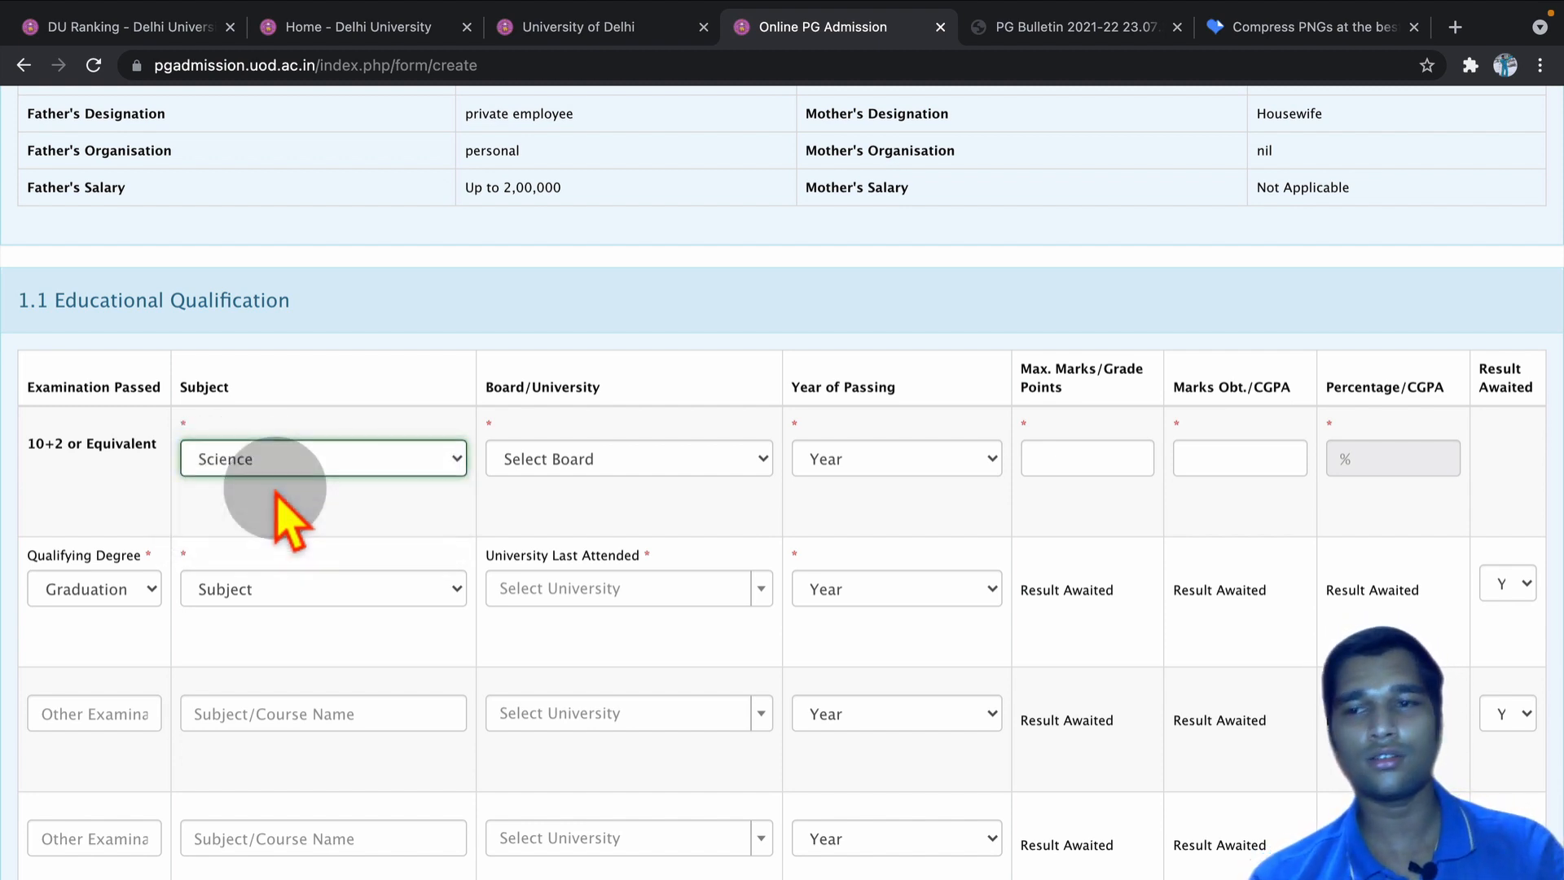
{"action": "scroll", "coordinate": [489, 537], "scroll_direction": "up", "scroll_amount": 1}
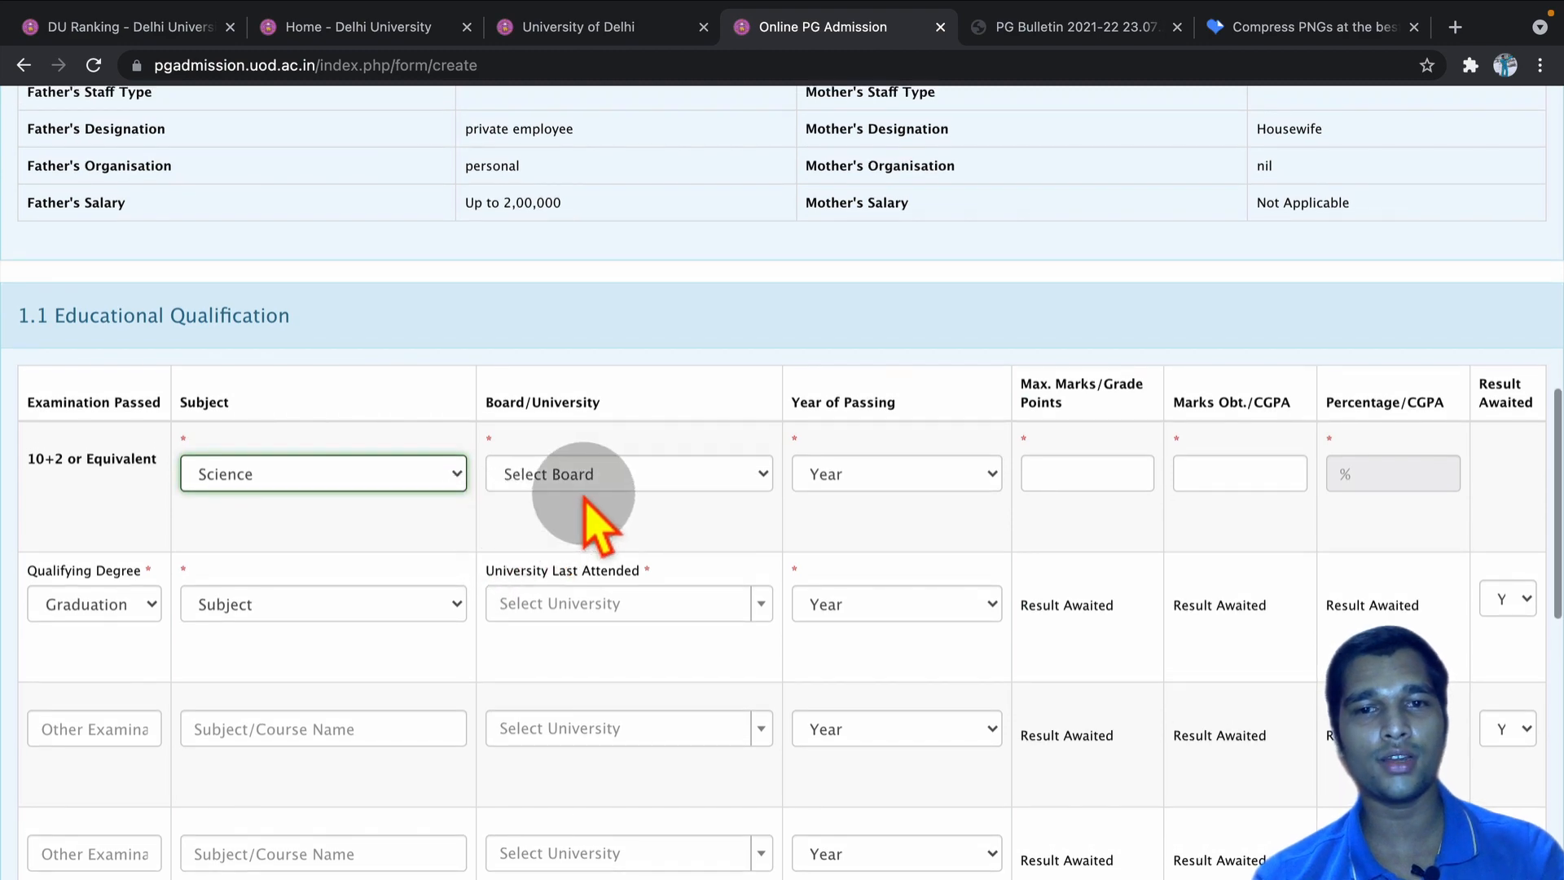
Choose Central Board of Secondary Education as the 10+2 board.
{"action": "left_click", "coordinate": [587, 513]}
{"action": "scroll", "coordinate": [489, 734], "scroll_direction": "down", "scroll_amount": 5}
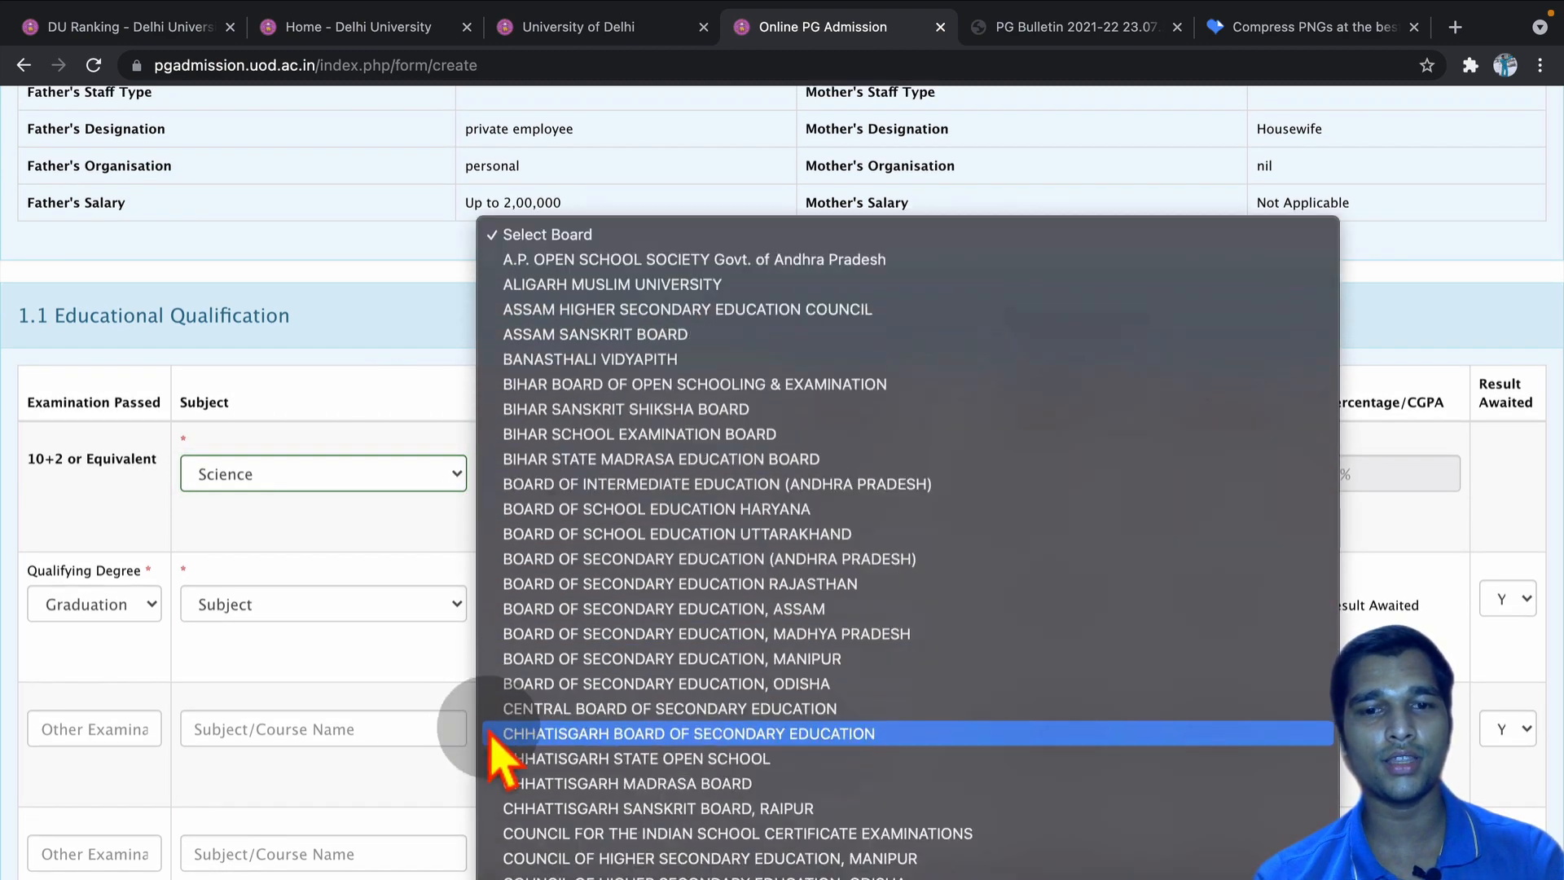
{"action": "scroll", "coordinate": [705, 526], "scroll_direction": "down", "scroll_amount": 6}
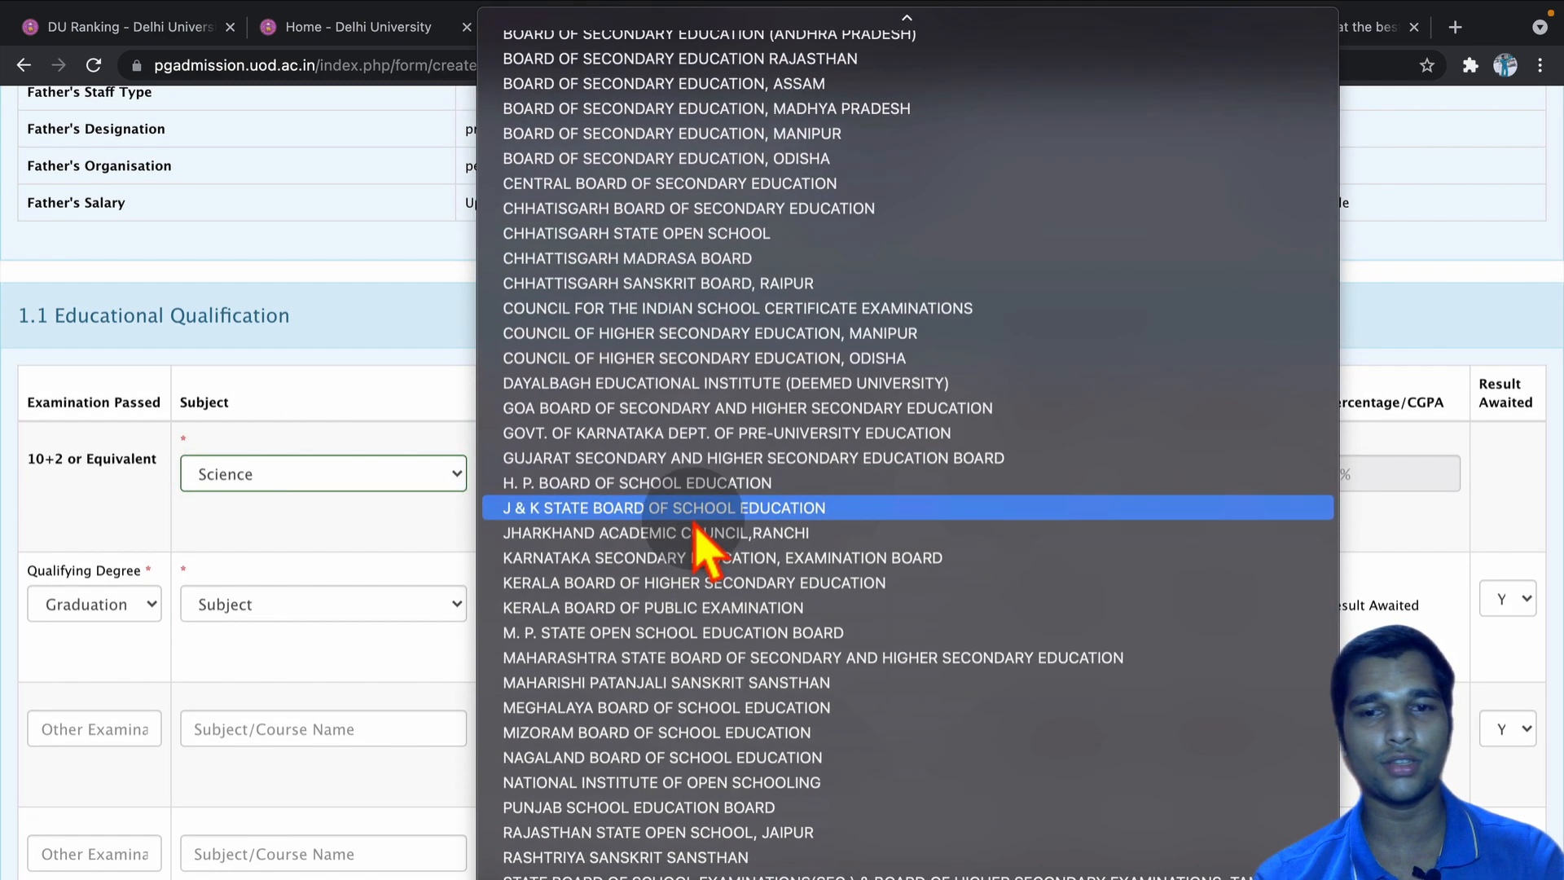
{"action": "scroll", "coordinate": [497, 586], "scroll_direction": "down", "scroll_amount": 3}
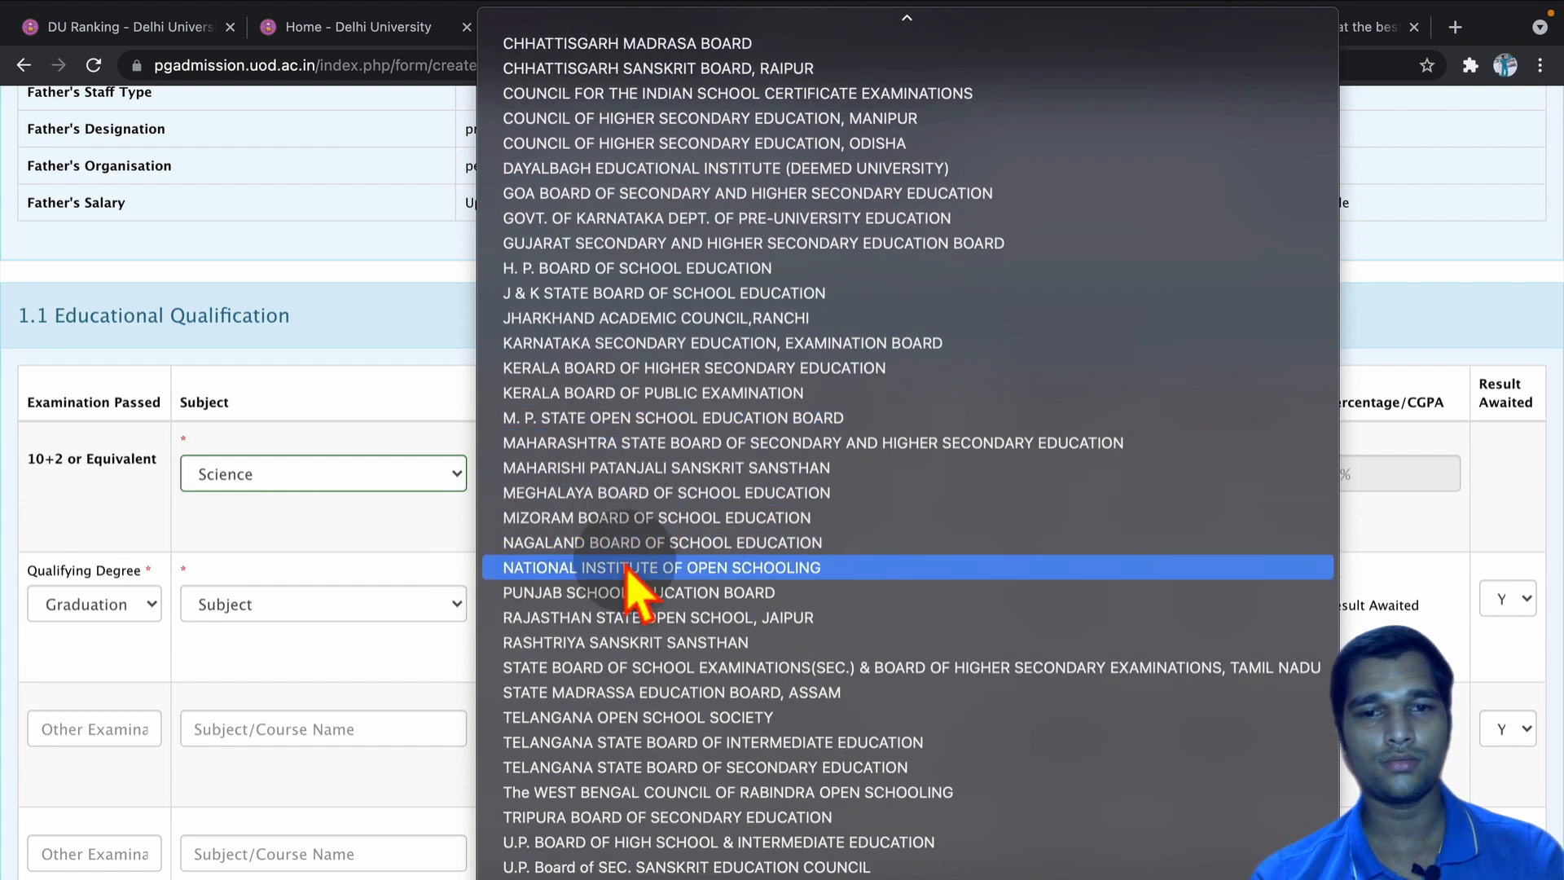
{"action": "scroll", "coordinate": [576, 533], "scroll_direction": "down", "scroll_amount": 1}
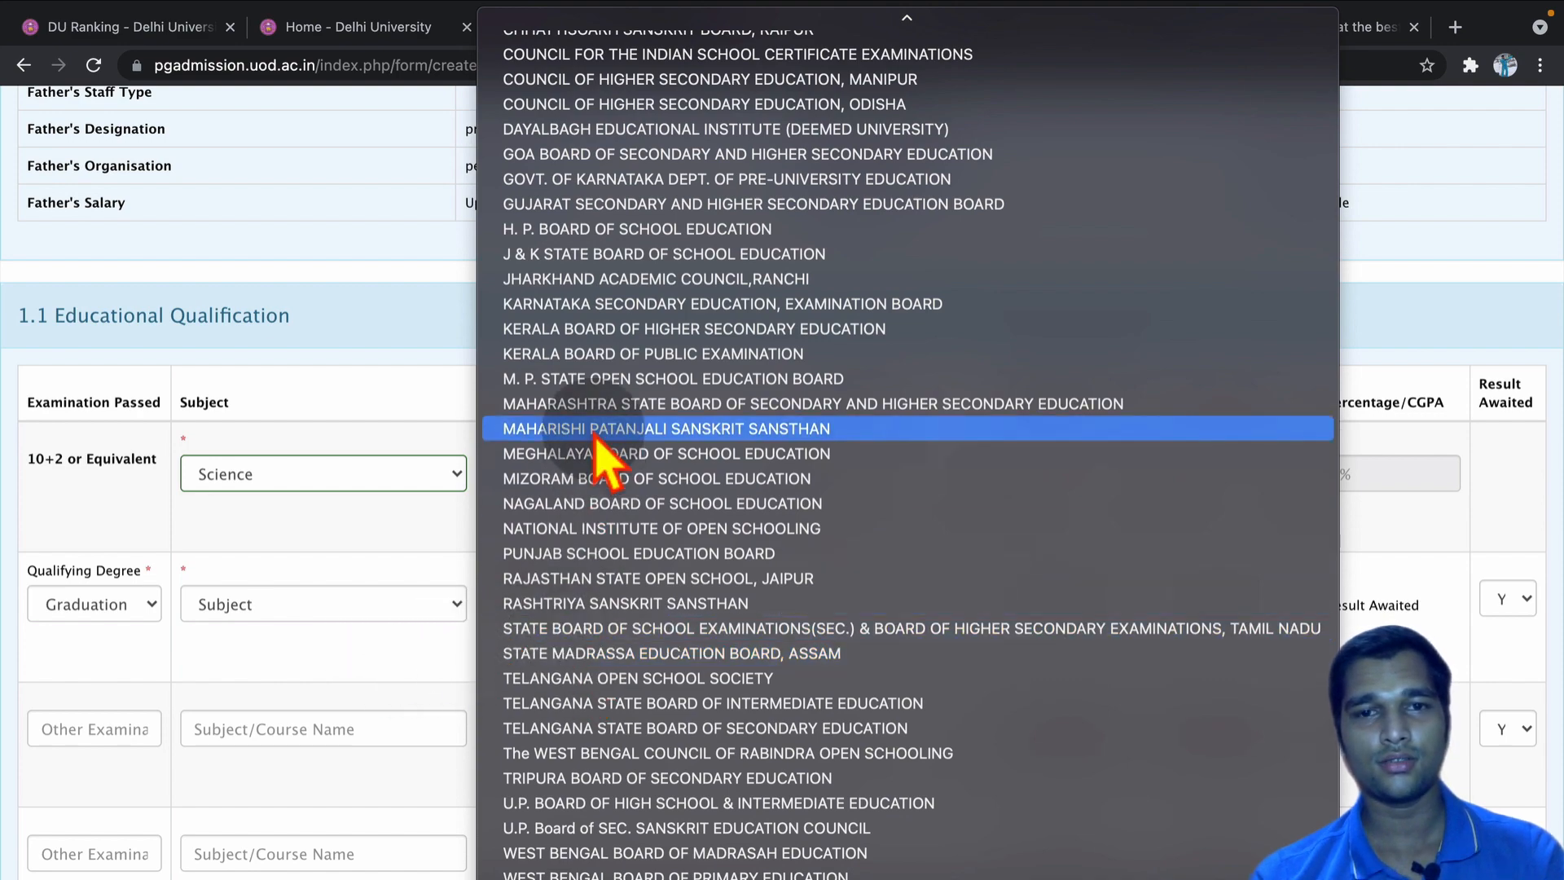
{"action": "scroll", "coordinate": [529, 516], "scroll_direction": "up", "scroll_amount": 10}
{"action": "left_click", "coordinate": [419, 530]}
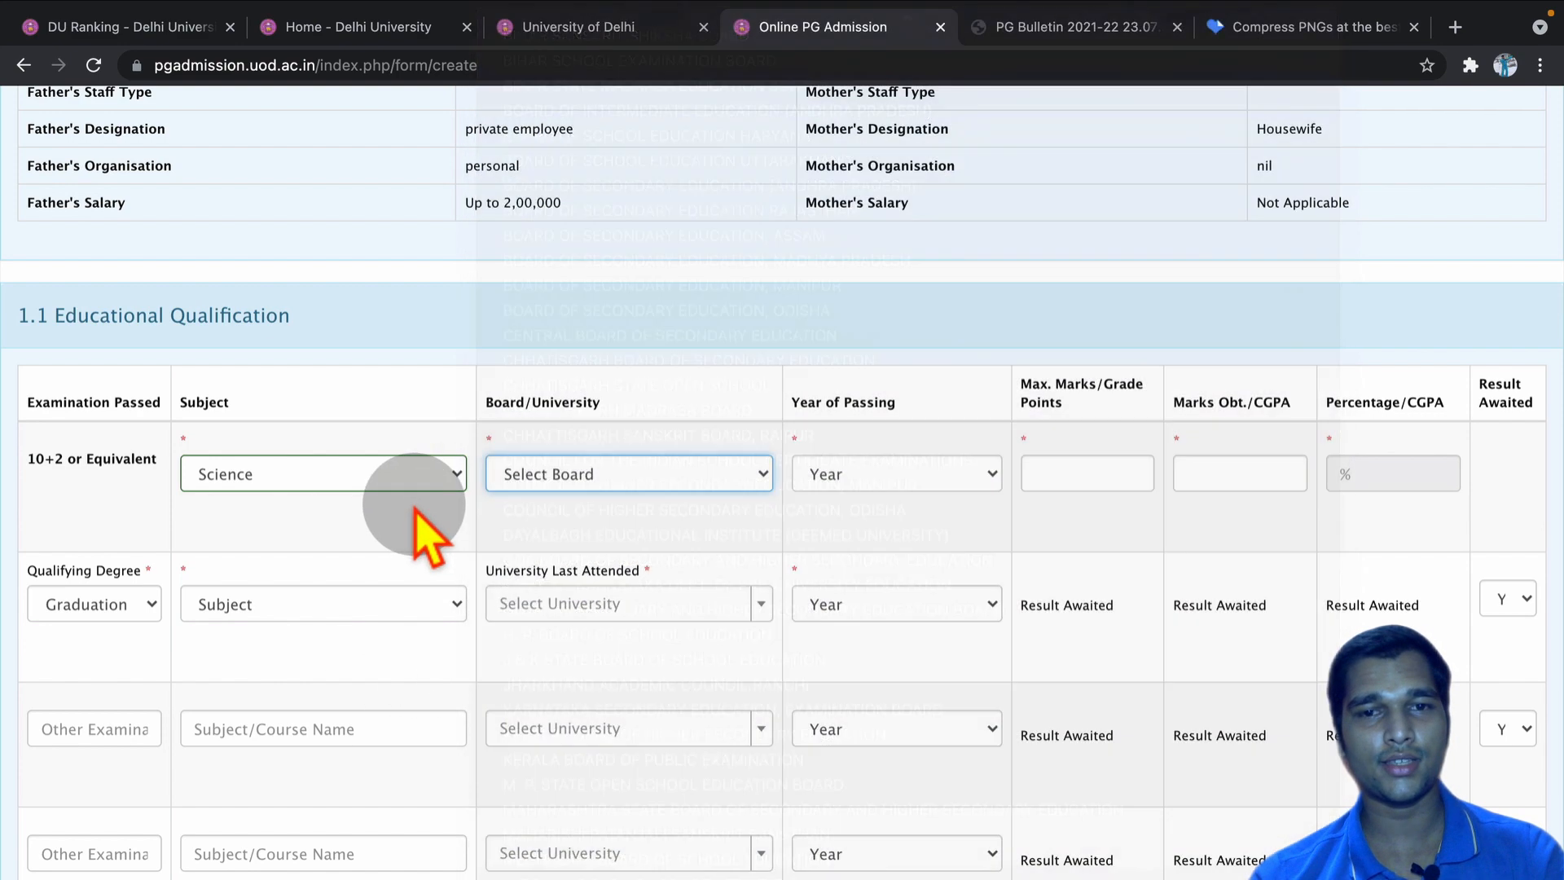
{"action": "left_click", "coordinate": [613, 481]}
{"action": "scroll", "coordinate": [652, 633], "scroll_direction": "down", "scroll_amount": 5}
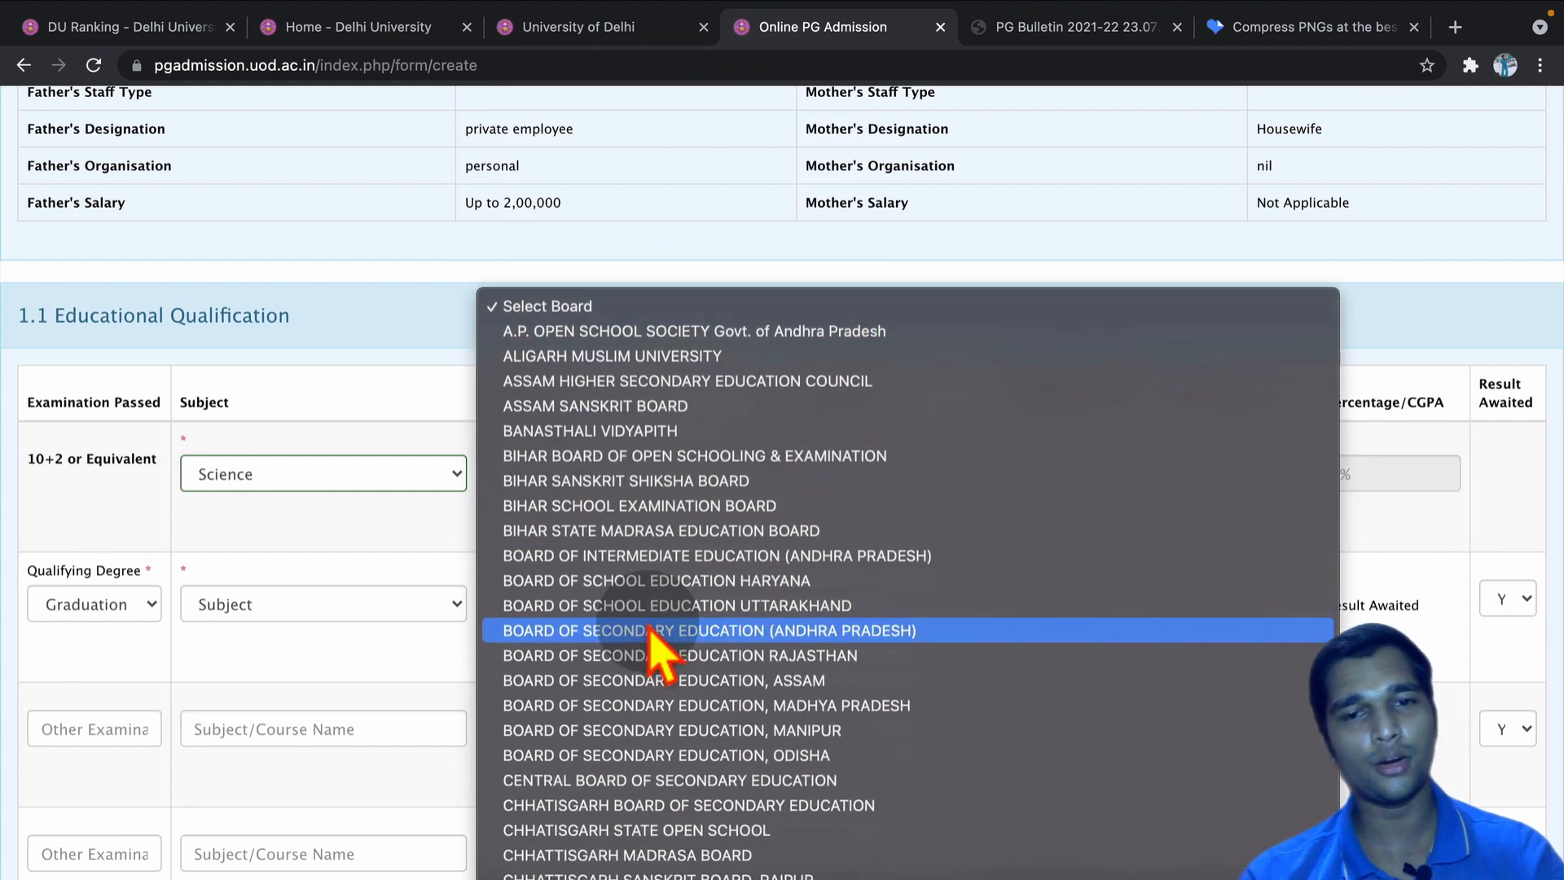
{"action": "scroll", "coordinate": [656, 651], "scroll_direction": "down", "scroll_amount": 5}
{"action": "scroll", "coordinate": [656, 648], "scroll_direction": "down", "scroll_amount": 6}
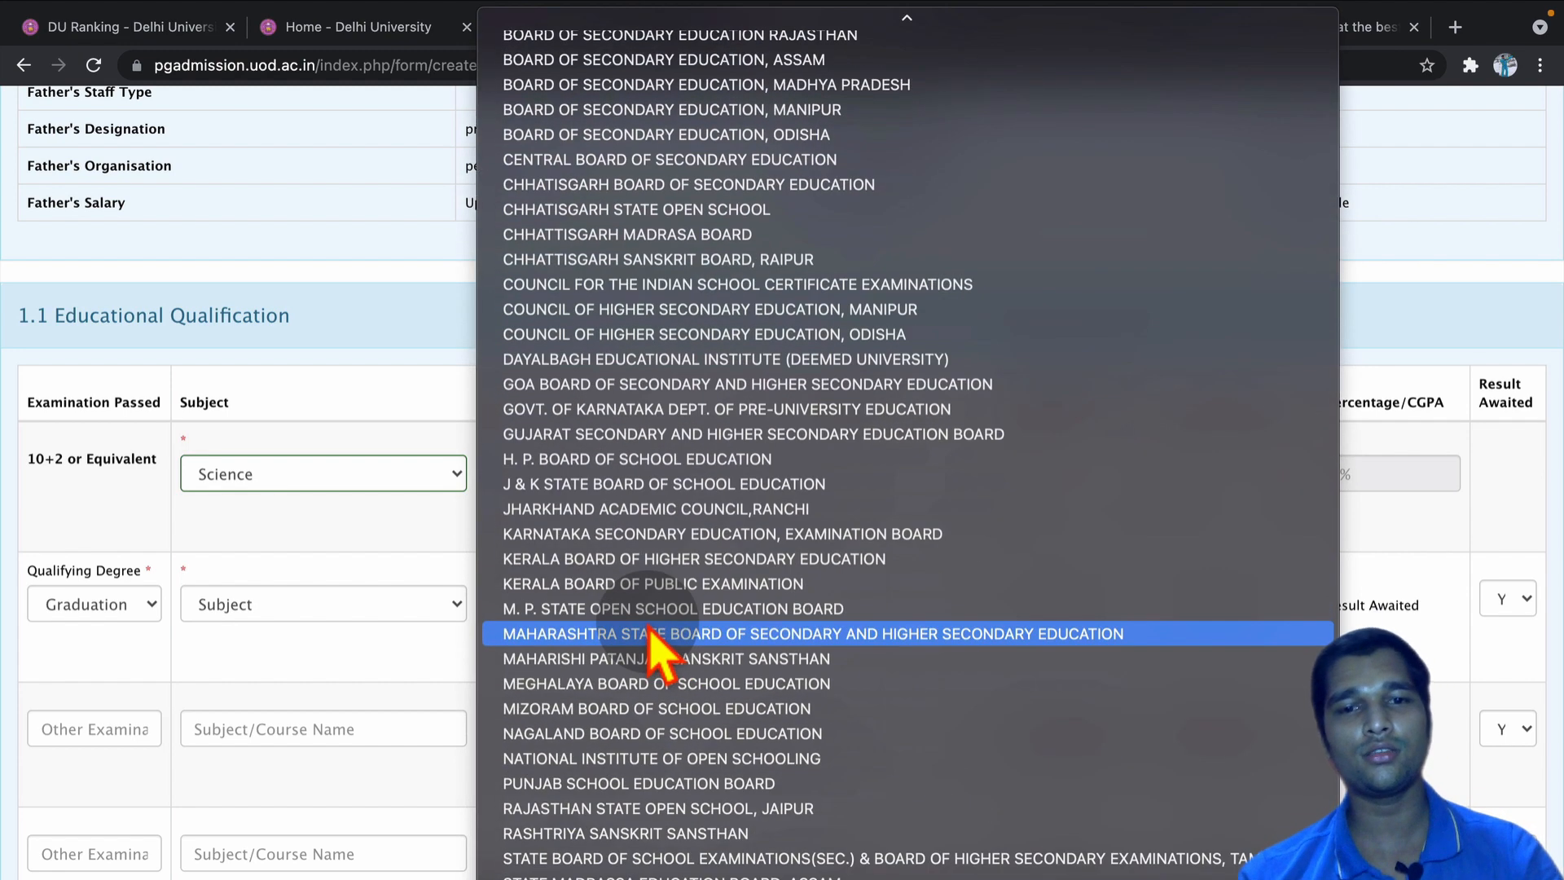
{"action": "scroll", "coordinate": [554, 675], "scroll_direction": "down", "scroll_amount": 2}
{"action": "key", "text": "c"}
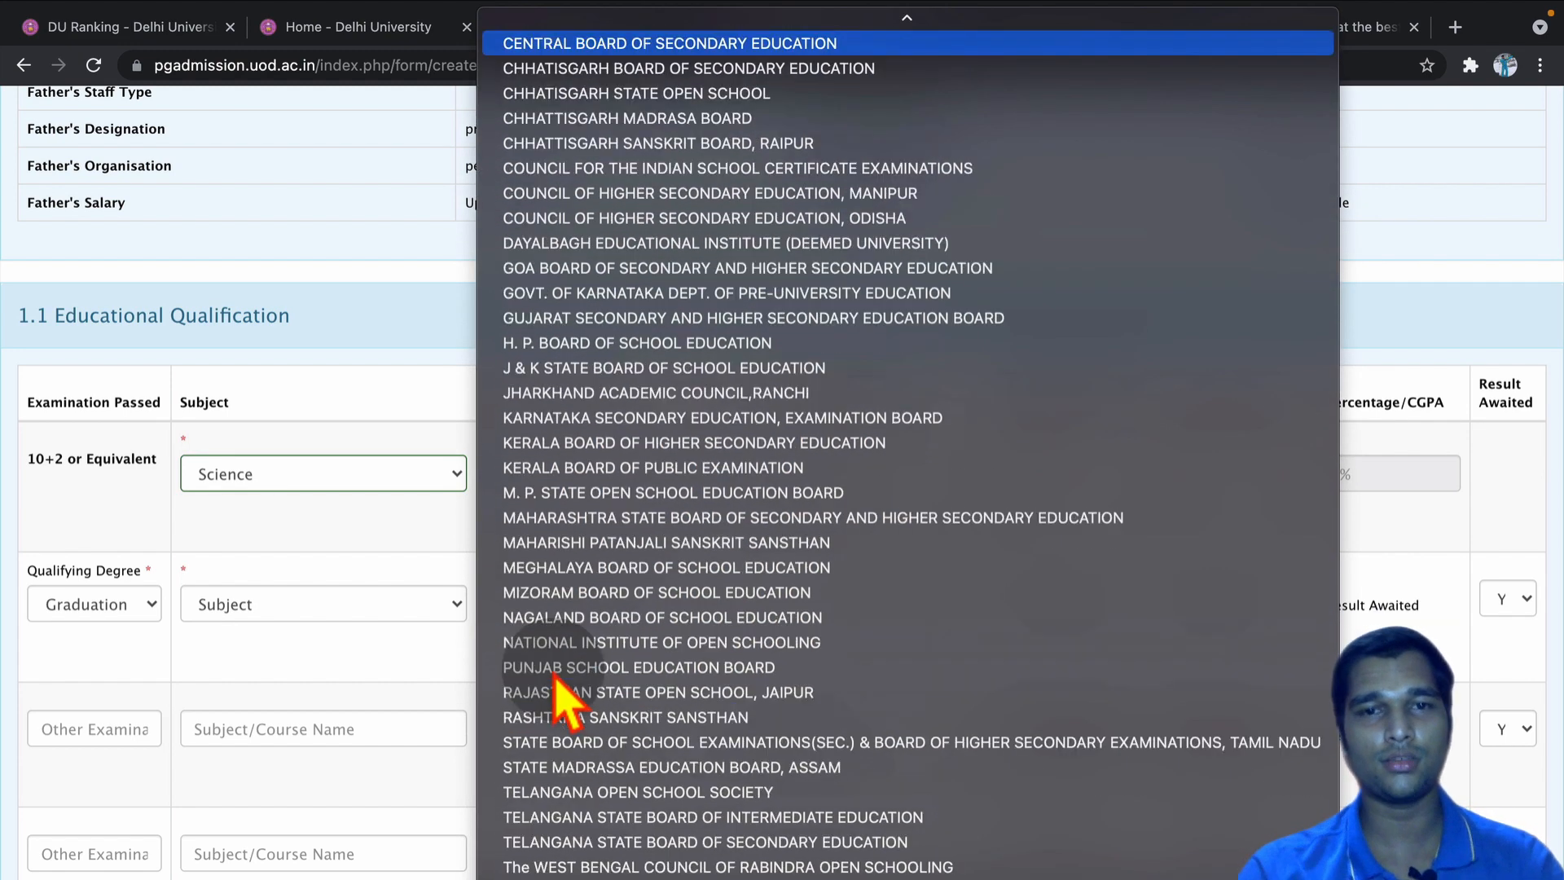
{"action": "left_click", "coordinate": [609, 48]}
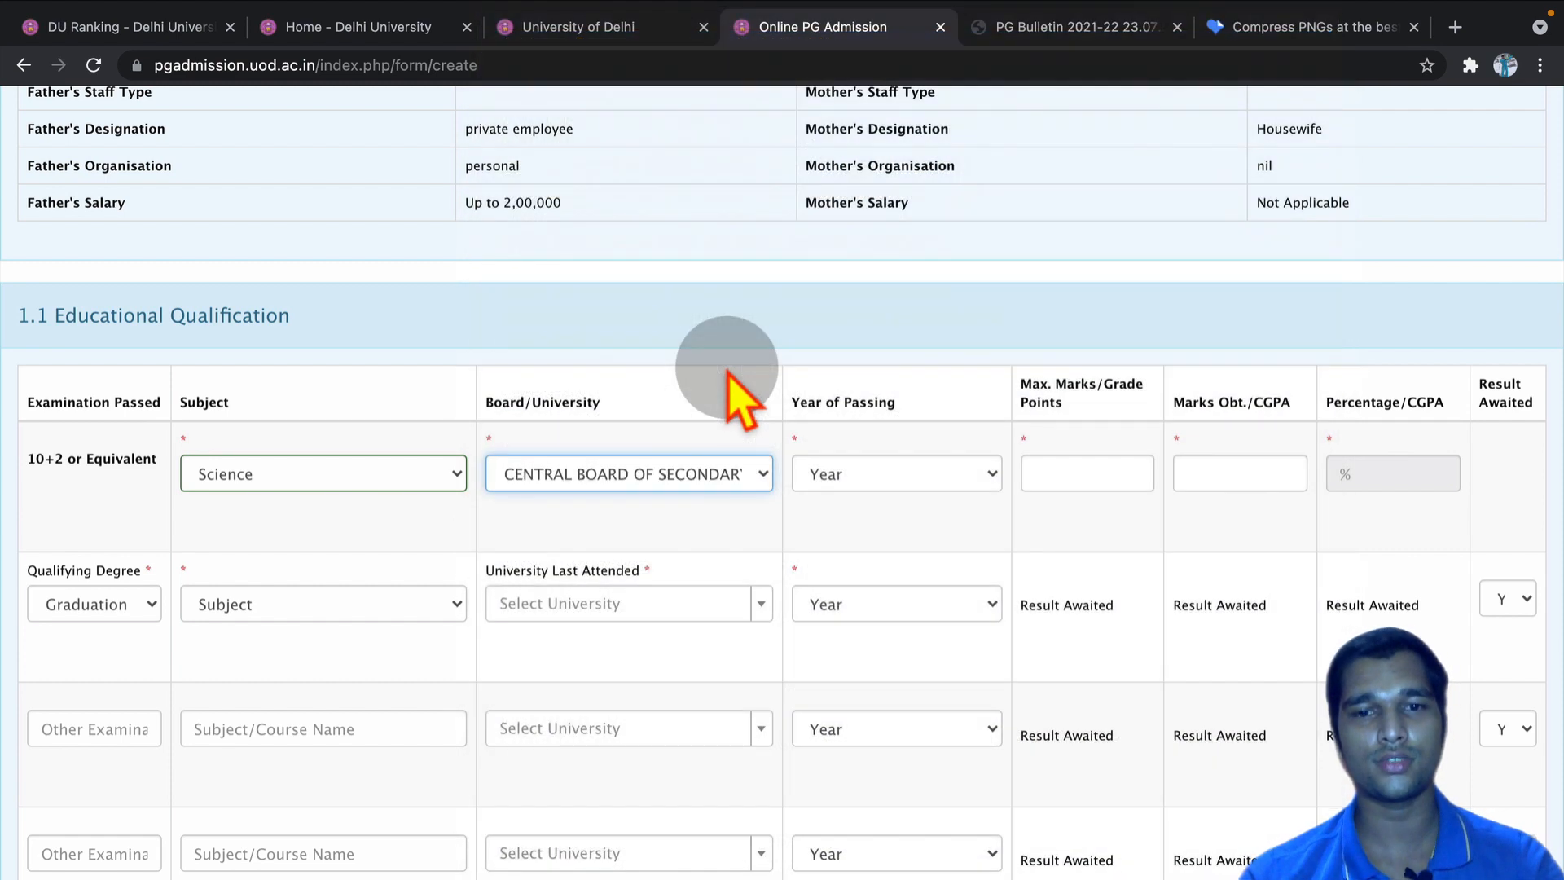
Set the 10+2 year of passing to 2018 and begin entering the maximum marks.
{"action": "left_click", "coordinate": [862, 481]}
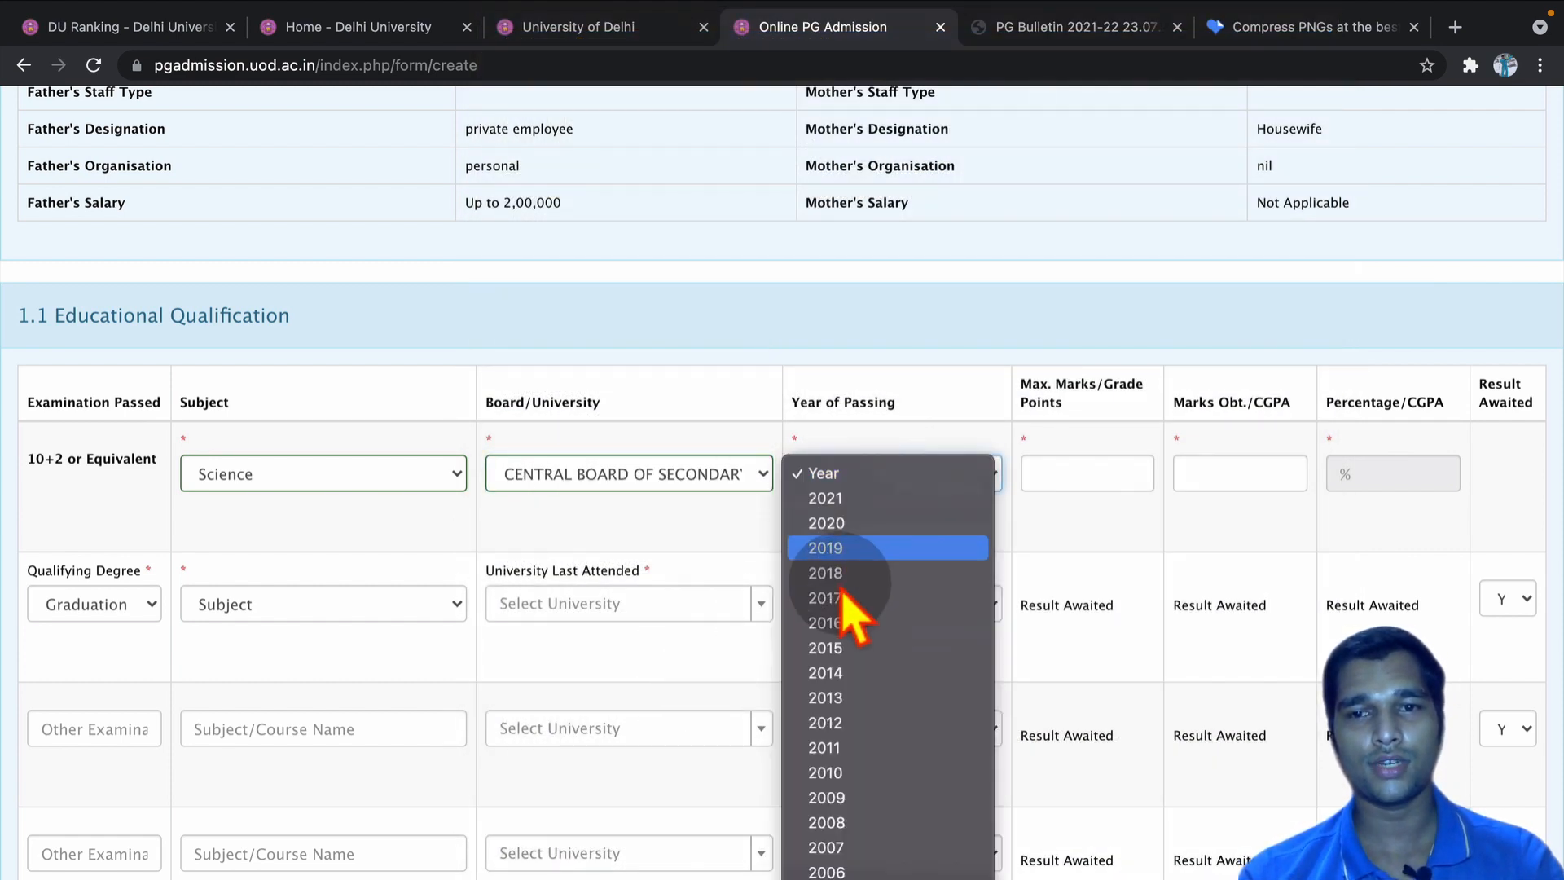
{"action": "left_click", "coordinate": [846, 569]}
{"action": "left_click", "coordinate": [1065, 479]}
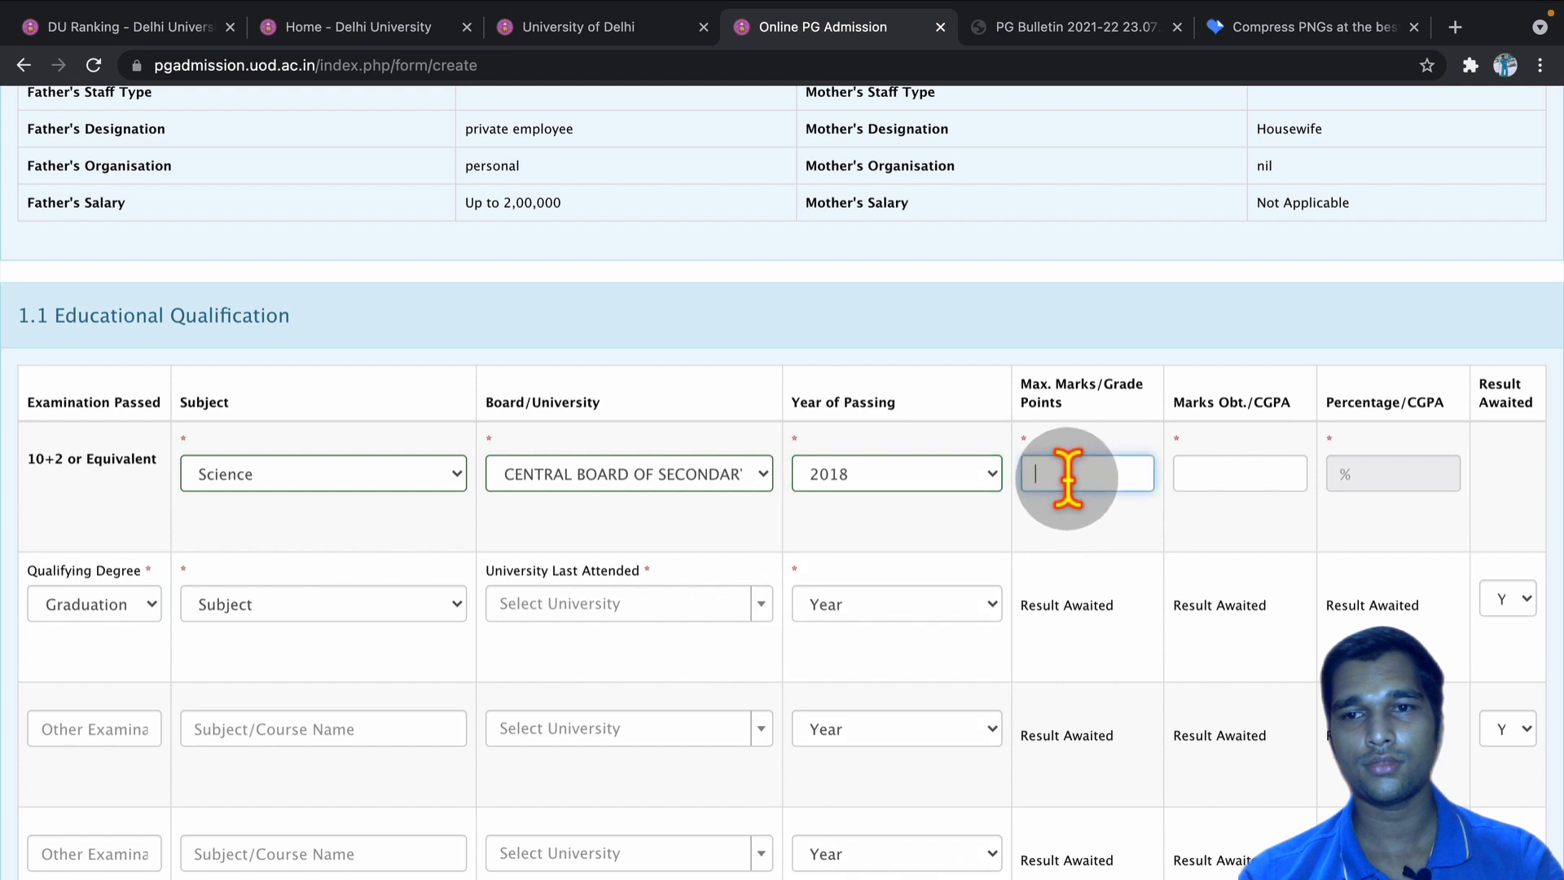
{"action": "scroll", "coordinate": [1117, 576], "scroll_direction": "up", "scroll_amount": 1}
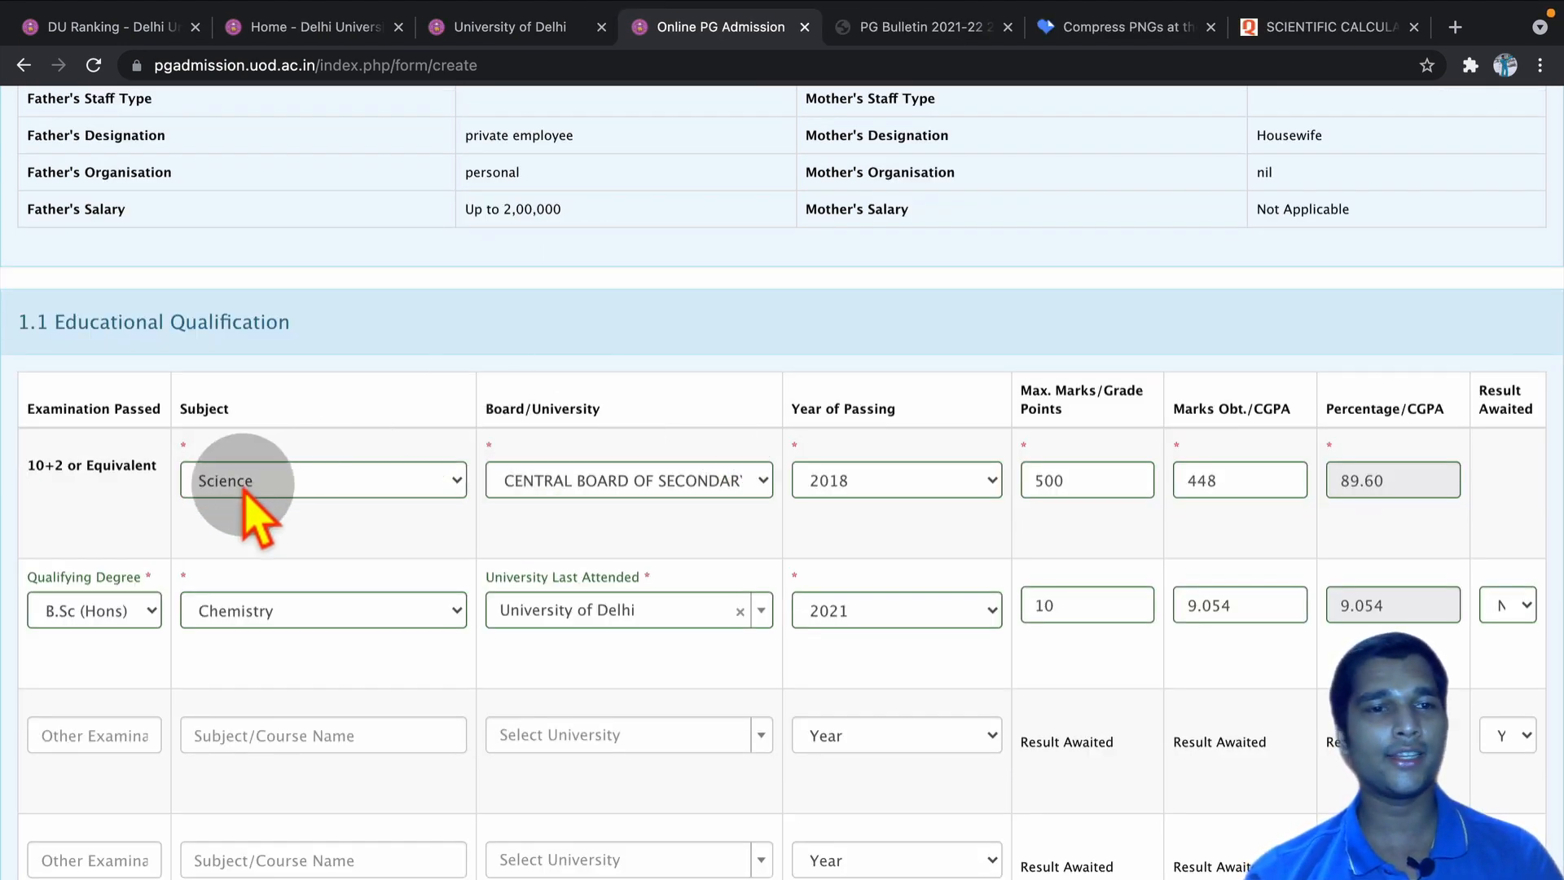
{"action": "scroll", "coordinate": [229, 391], "scroll_direction": "up", "scroll_amount": 1}
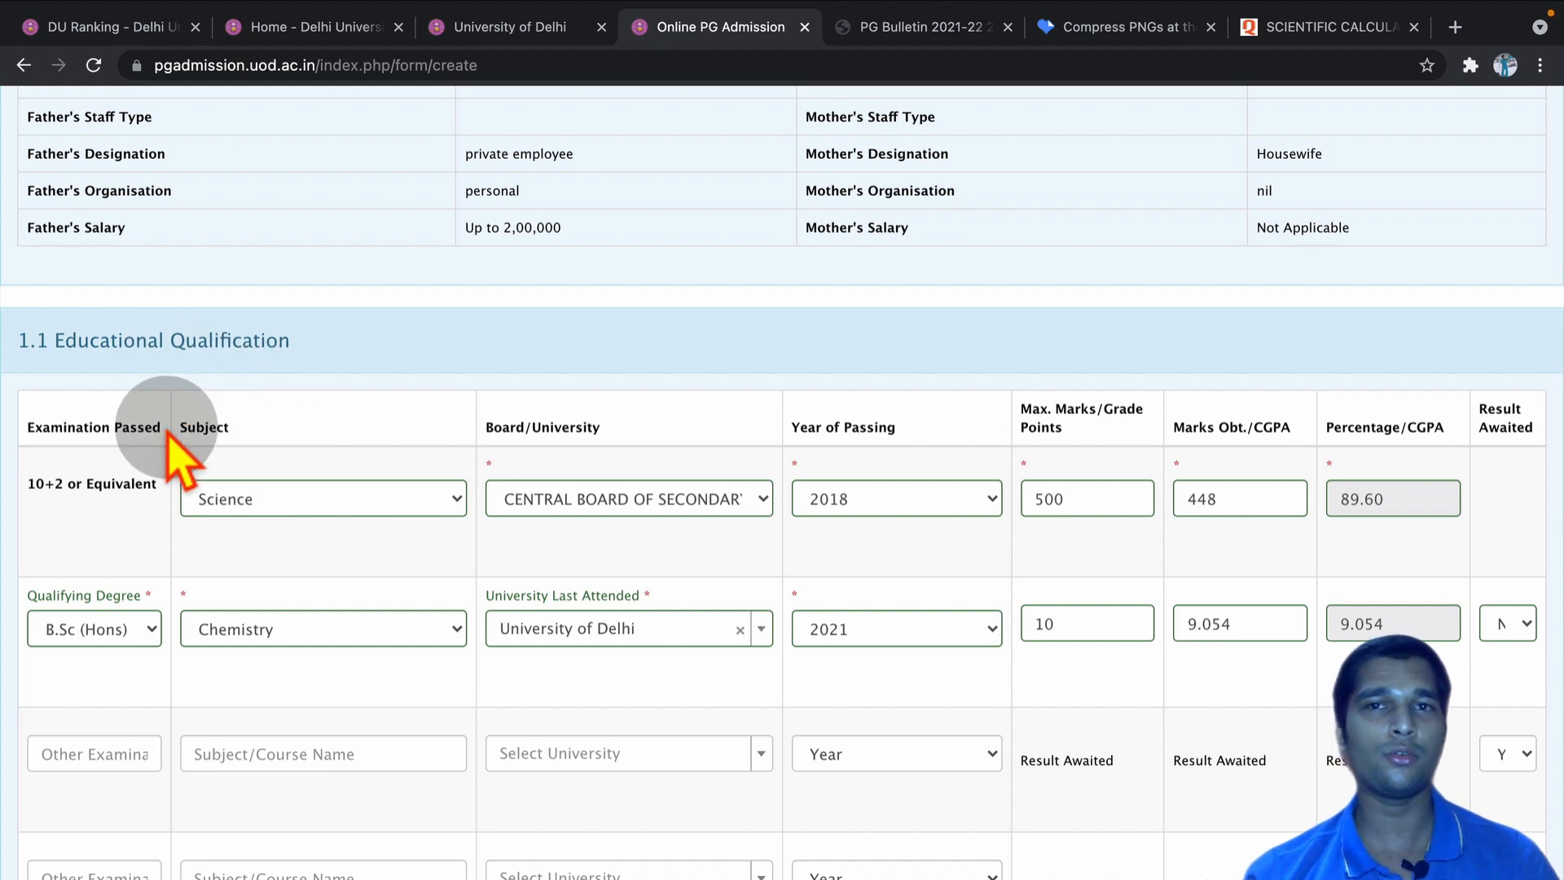
{"action": "scroll", "coordinate": [167, 424], "scroll_direction": "down", "scroll_amount": 2}
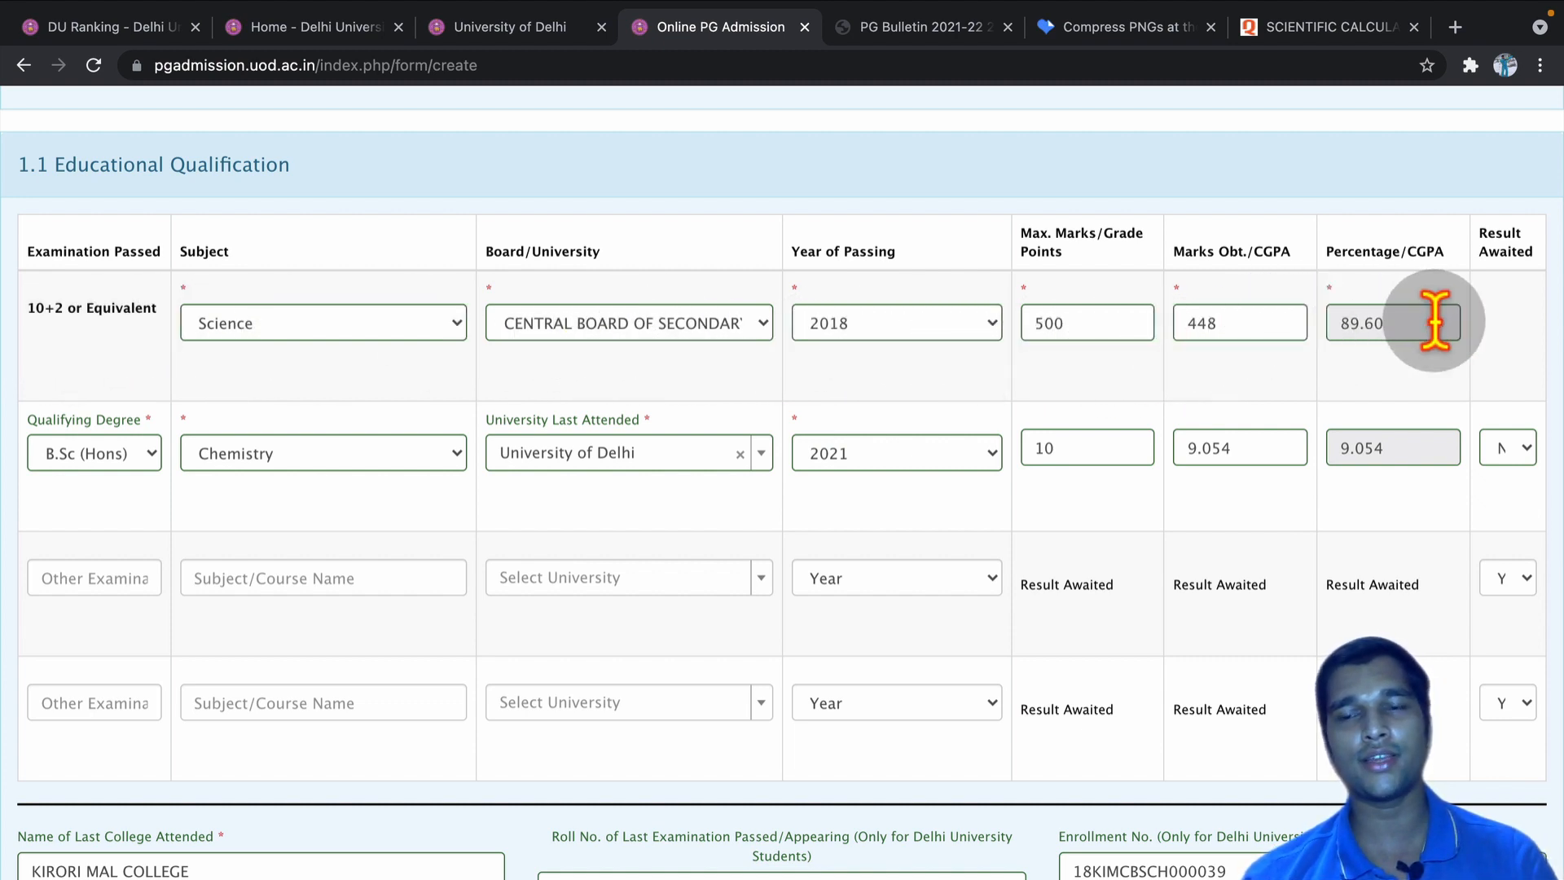
{"action": "scroll", "coordinate": [1271, 334], "scroll_direction": "down", "scroll_amount": 1}
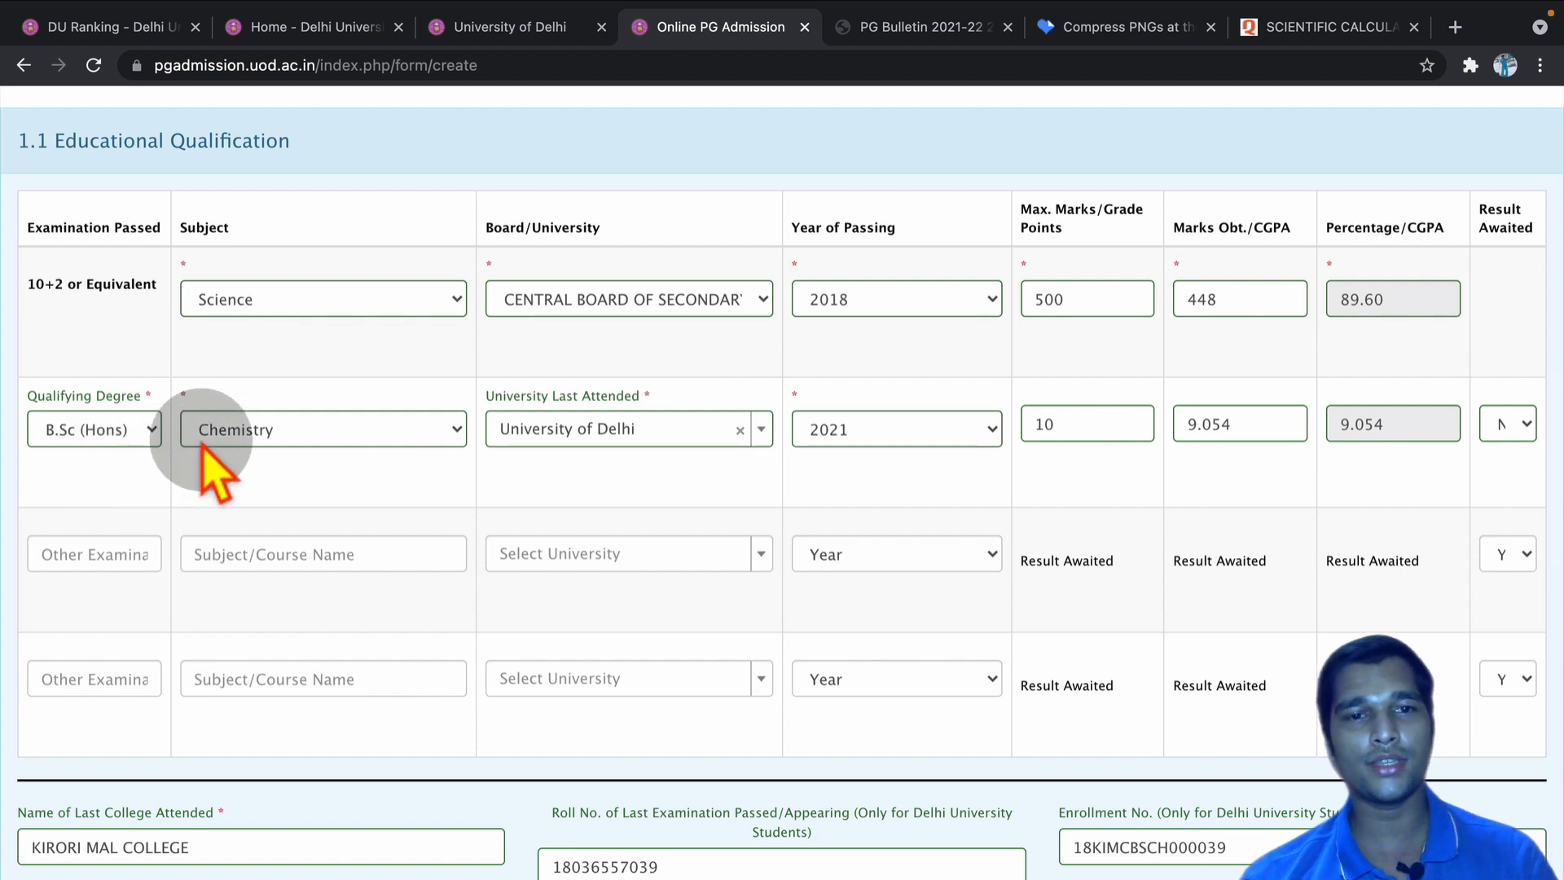
{"action": "left_click", "coordinate": [97, 431]}
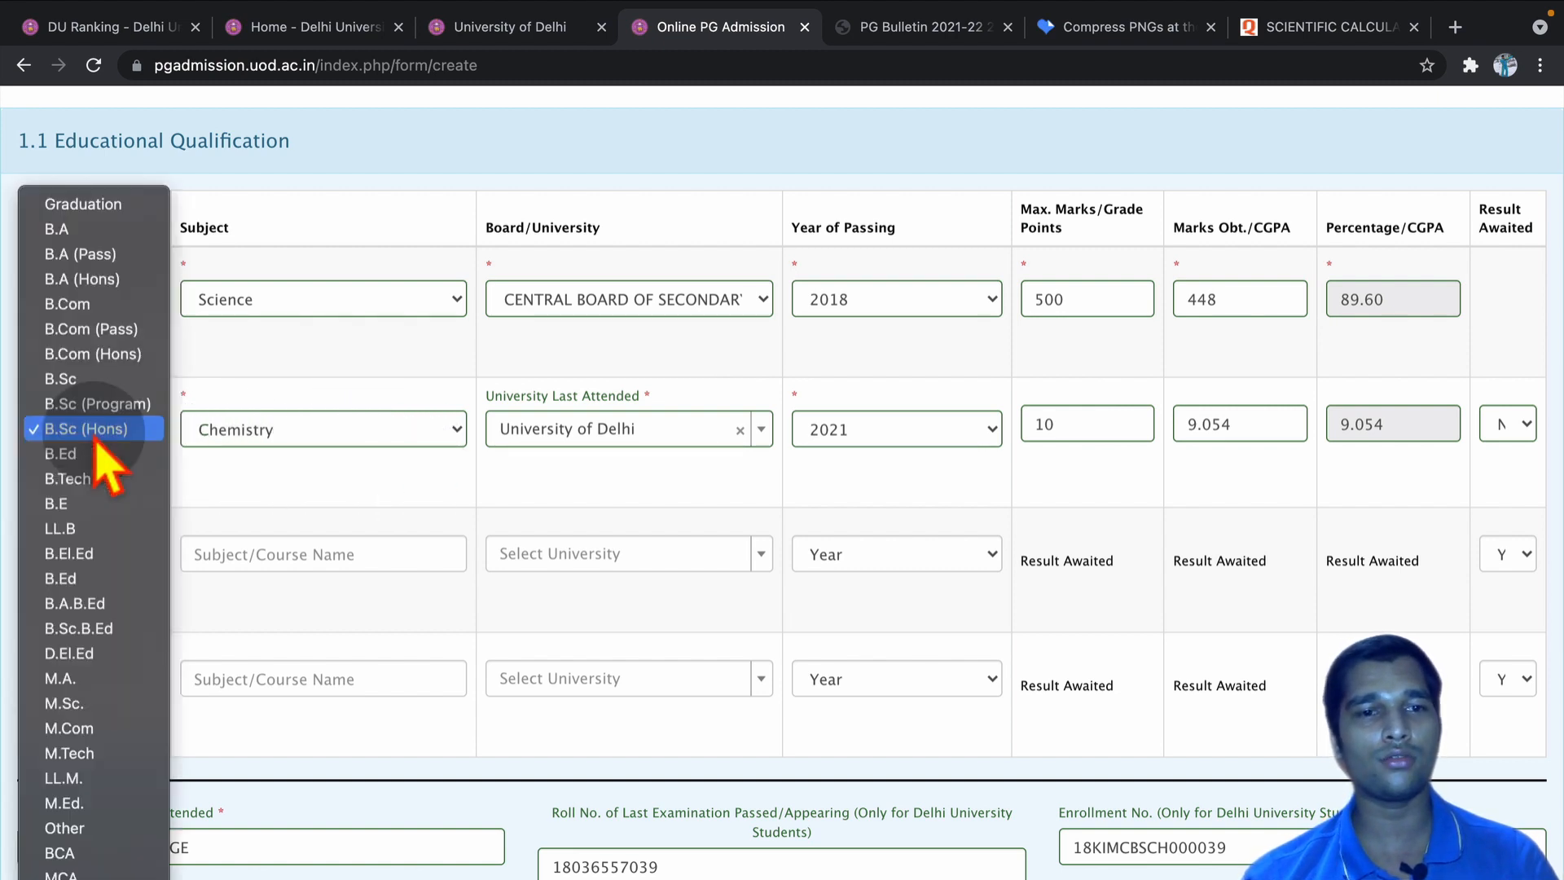
{"action": "left_click", "coordinate": [281, 481]}
{"action": "scroll", "coordinate": [505, 482], "scroll_direction": "down", "scroll_amount": 1}
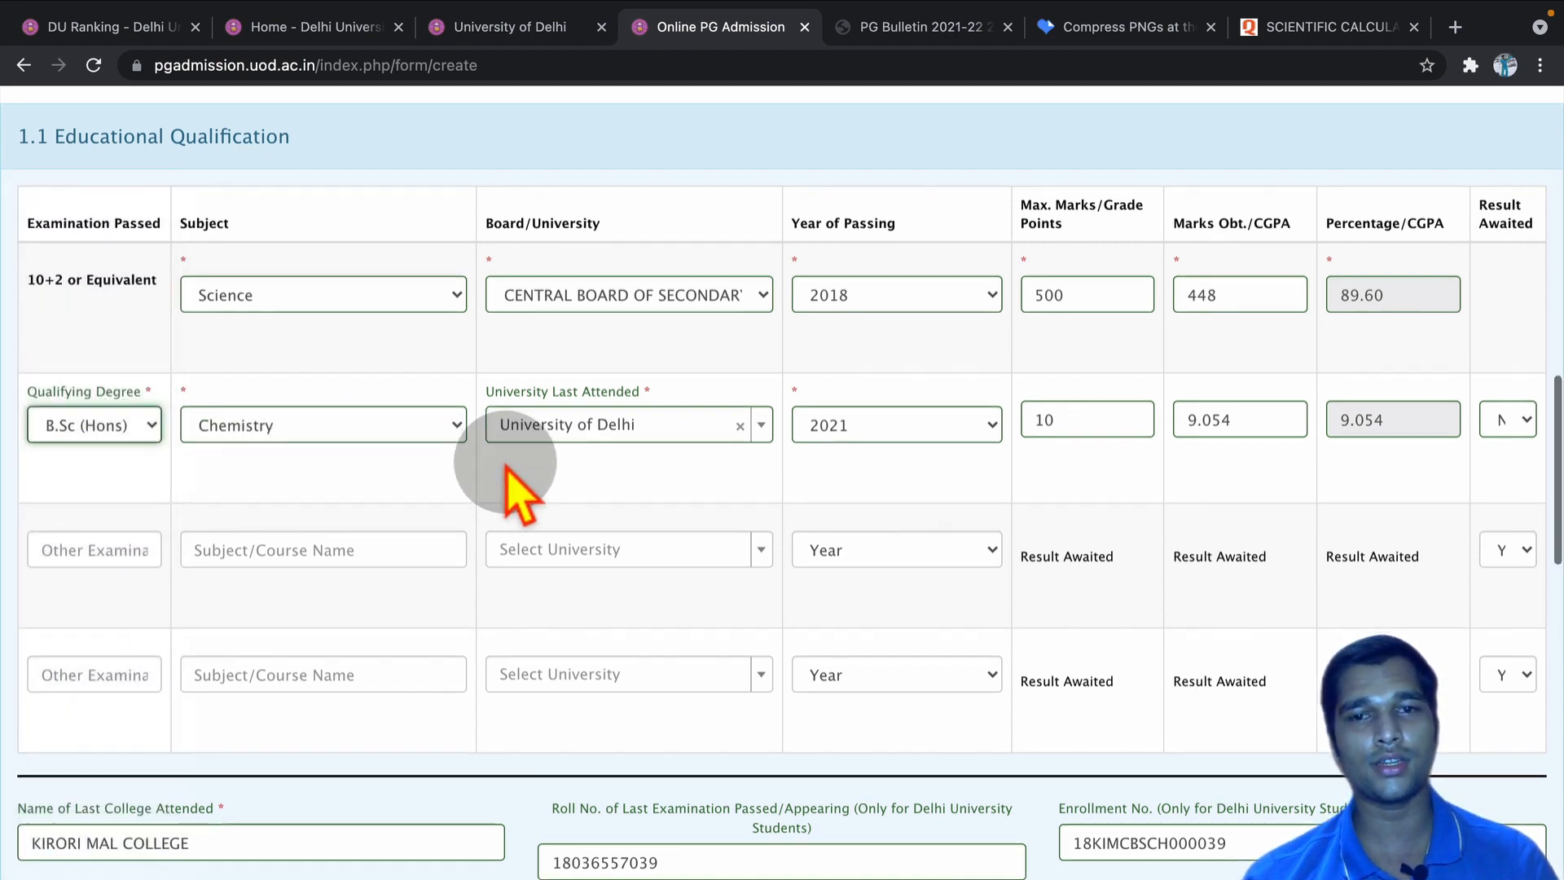
{"action": "scroll", "coordinate": [914, 447], "scroll_direction": "down", "scroll_amount": 1}
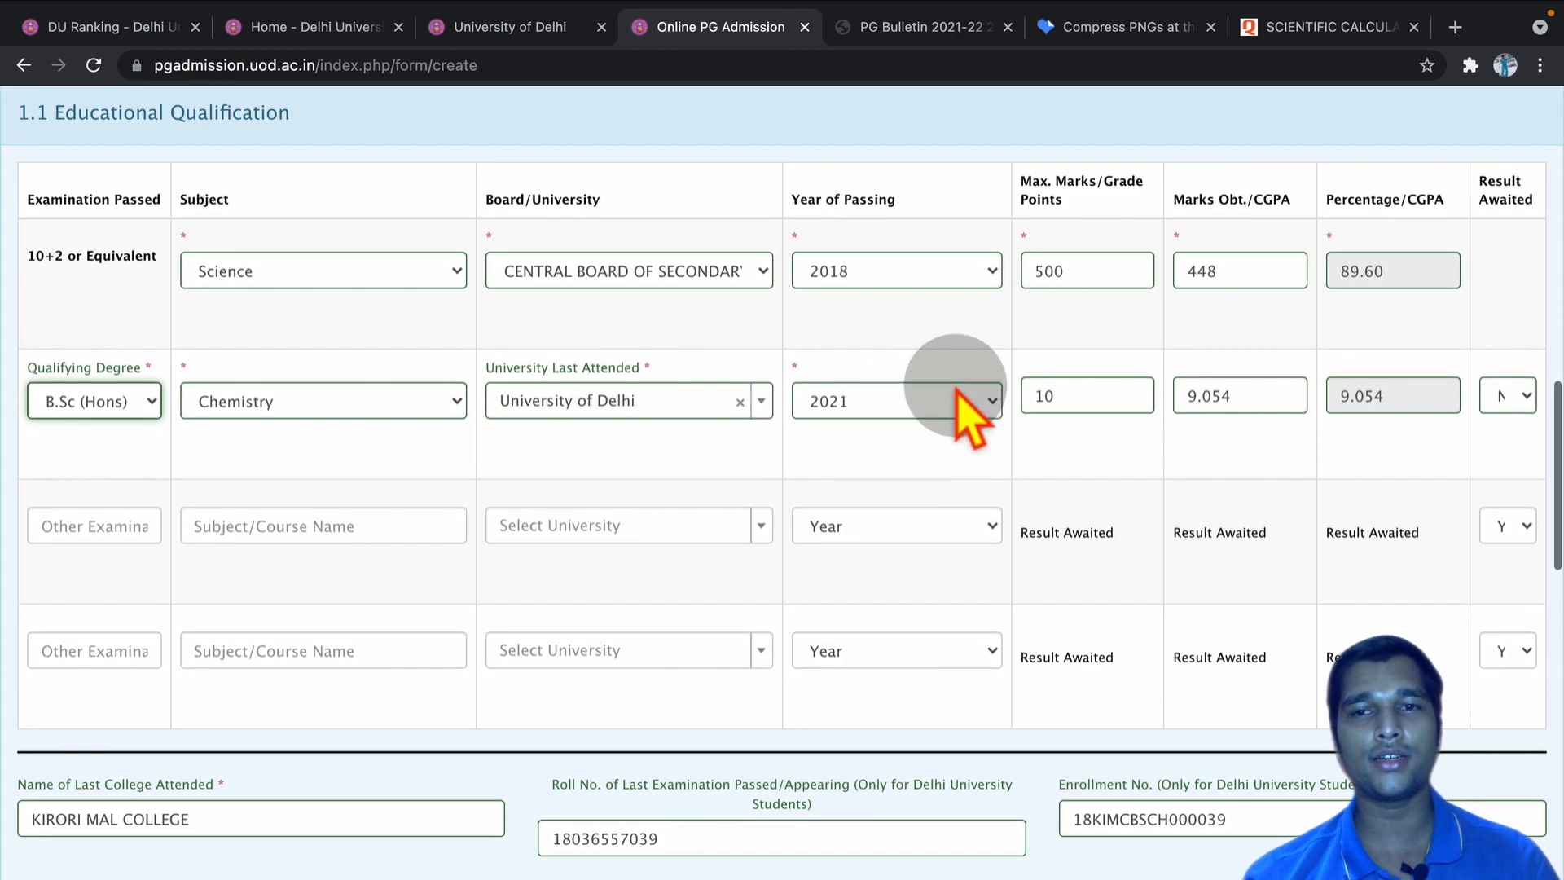
{"action": "scroll", "coordinate": [1075, 407], "scroll_direction": "down", "scroll_amount": 1}
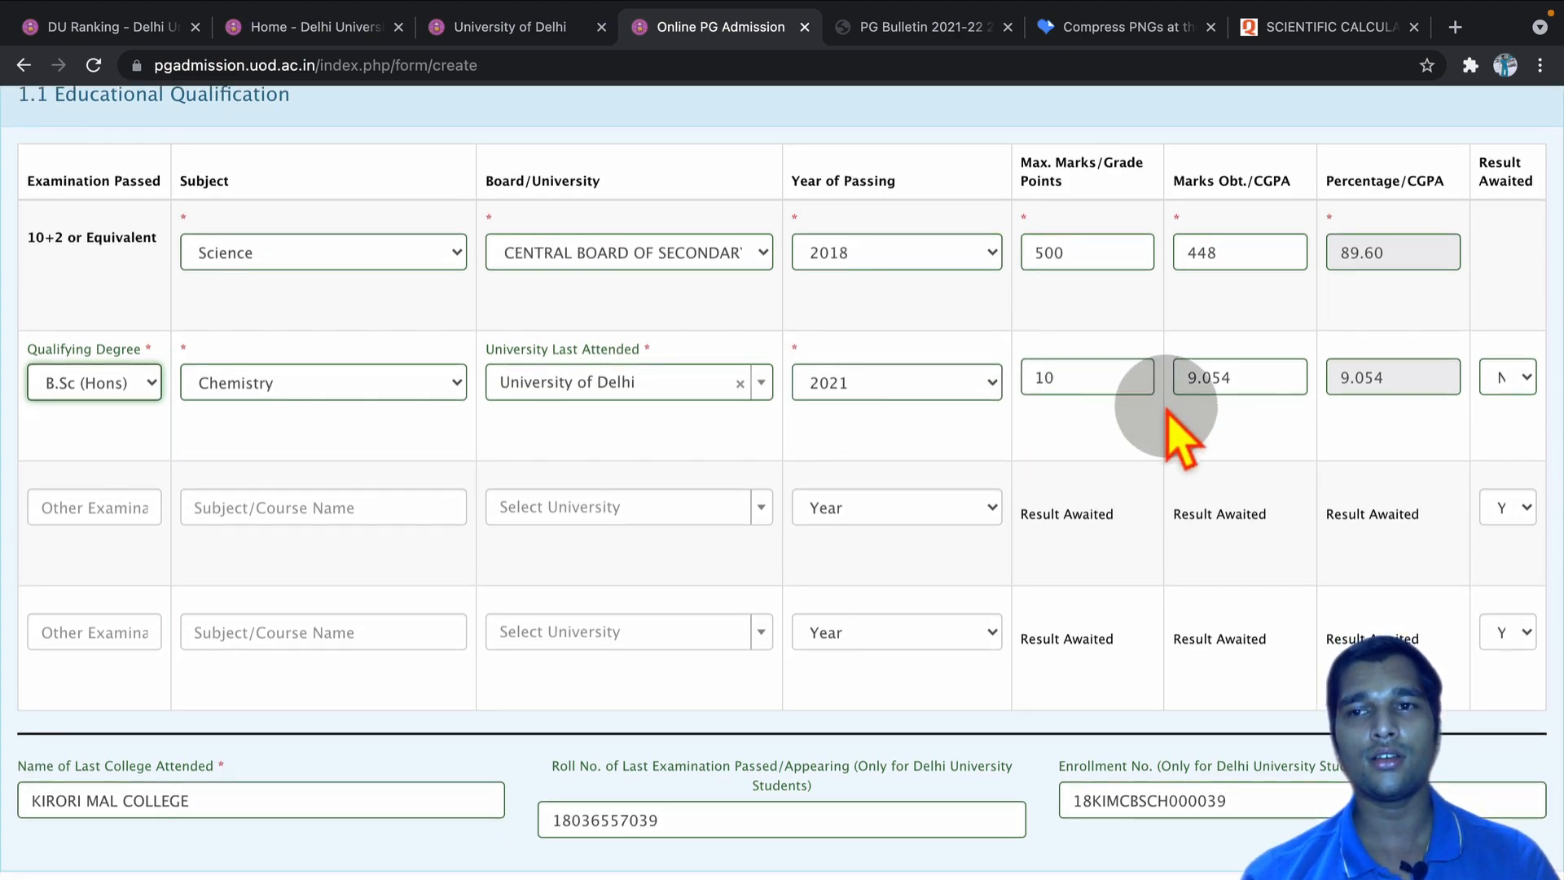
{"action": "scroll", "coordinate": [1247, 342], "scroll_direction": "down", "scroll_amount": 1}
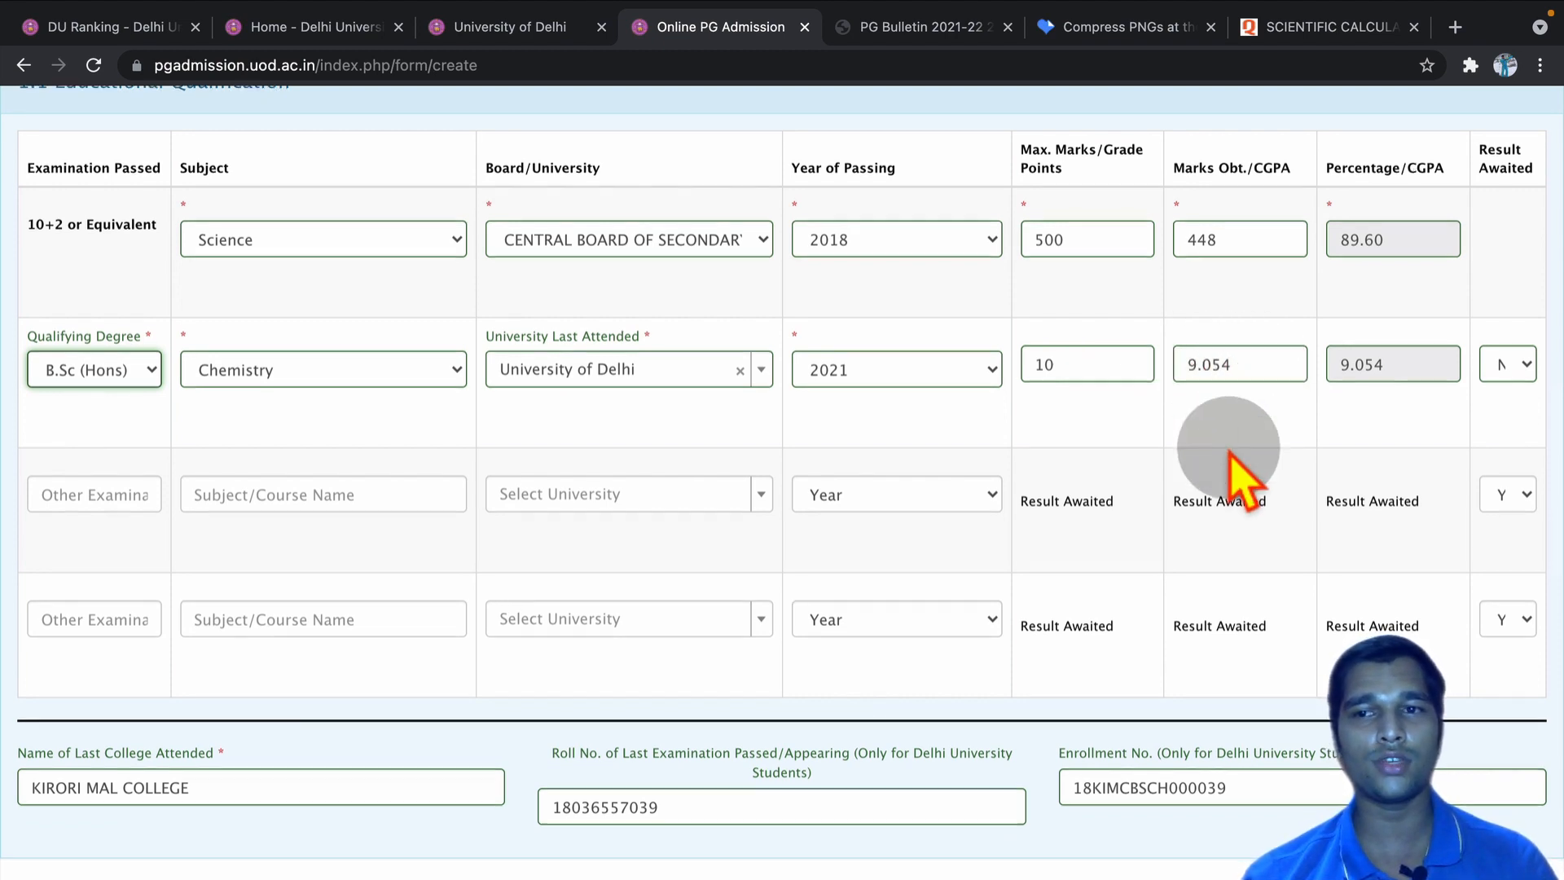
{"action": "scroll", "coordinate": [1243, 456], "scroll_direction": "down", "scroll_amount": 3}
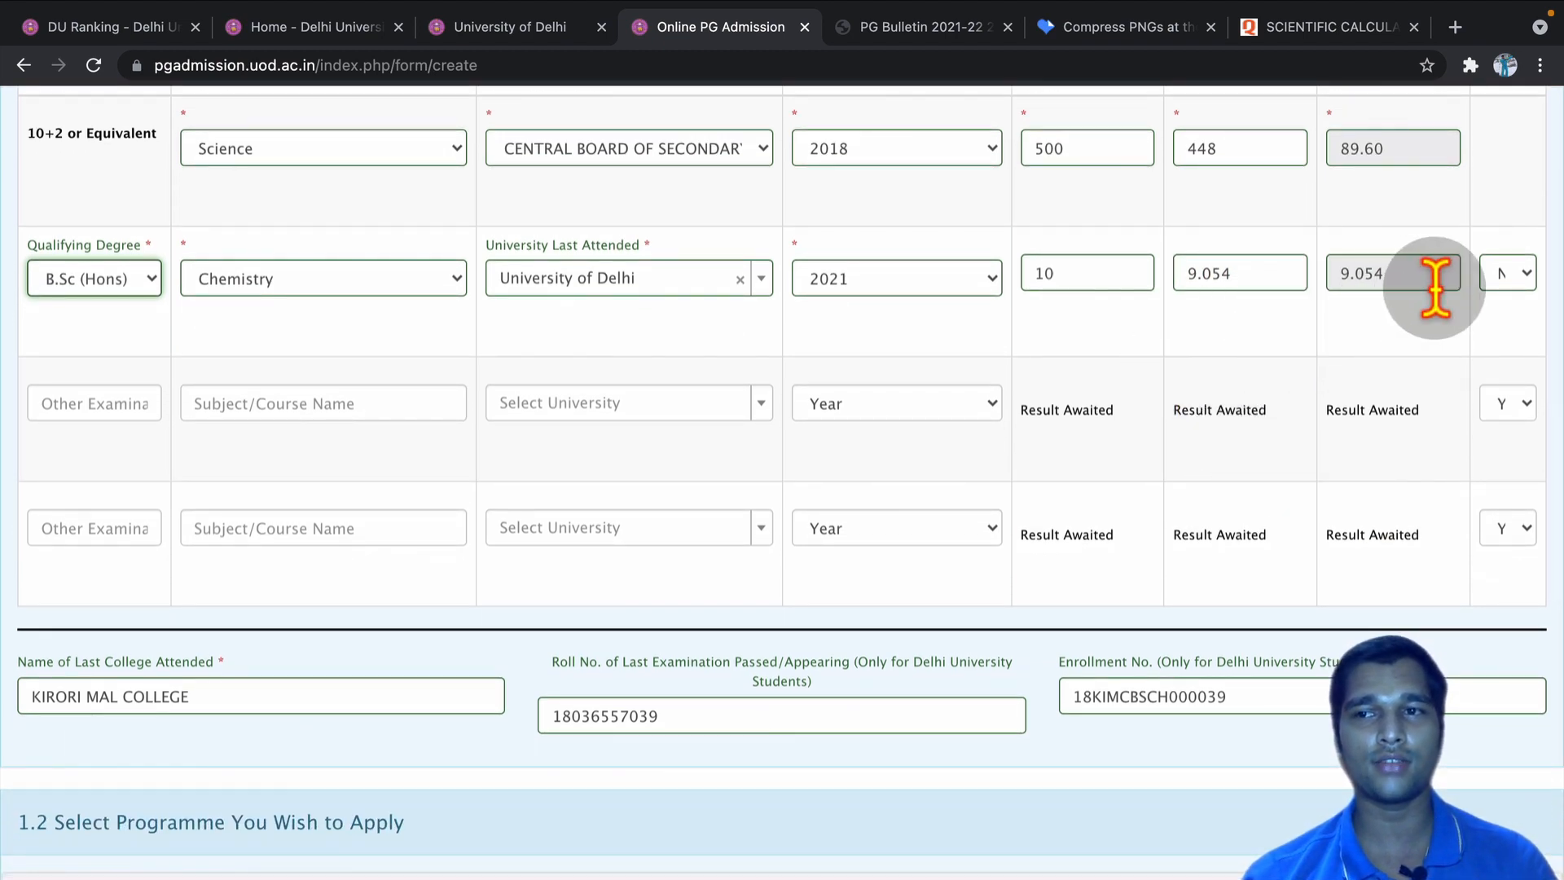
{"action": "scroll", "coordinate": [1518, 314], "scroll_direction": "up", "scroll_amount": 3}
{"action": "left_click", "coordinate": [1514, 372]}
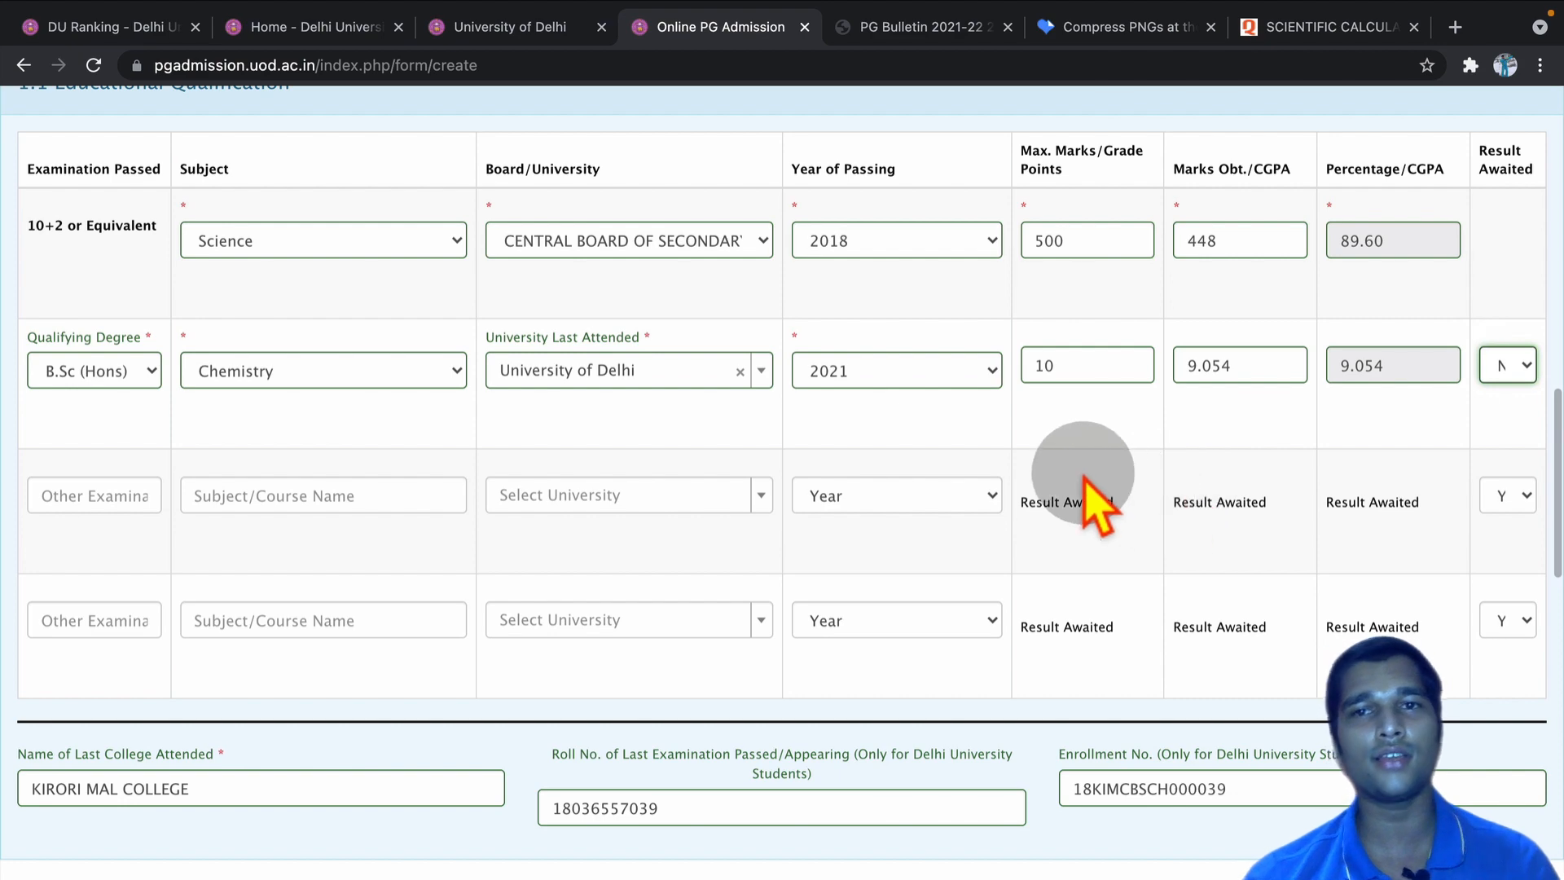
{"action": "scroll", "coordinate": [1089, 500], "scroll_direction": "down", "scroll_amount": 3}
{"action": "scroll", "coordinate": [1088, 482], "scroll_direction": "down", "scroll_amount": 4}
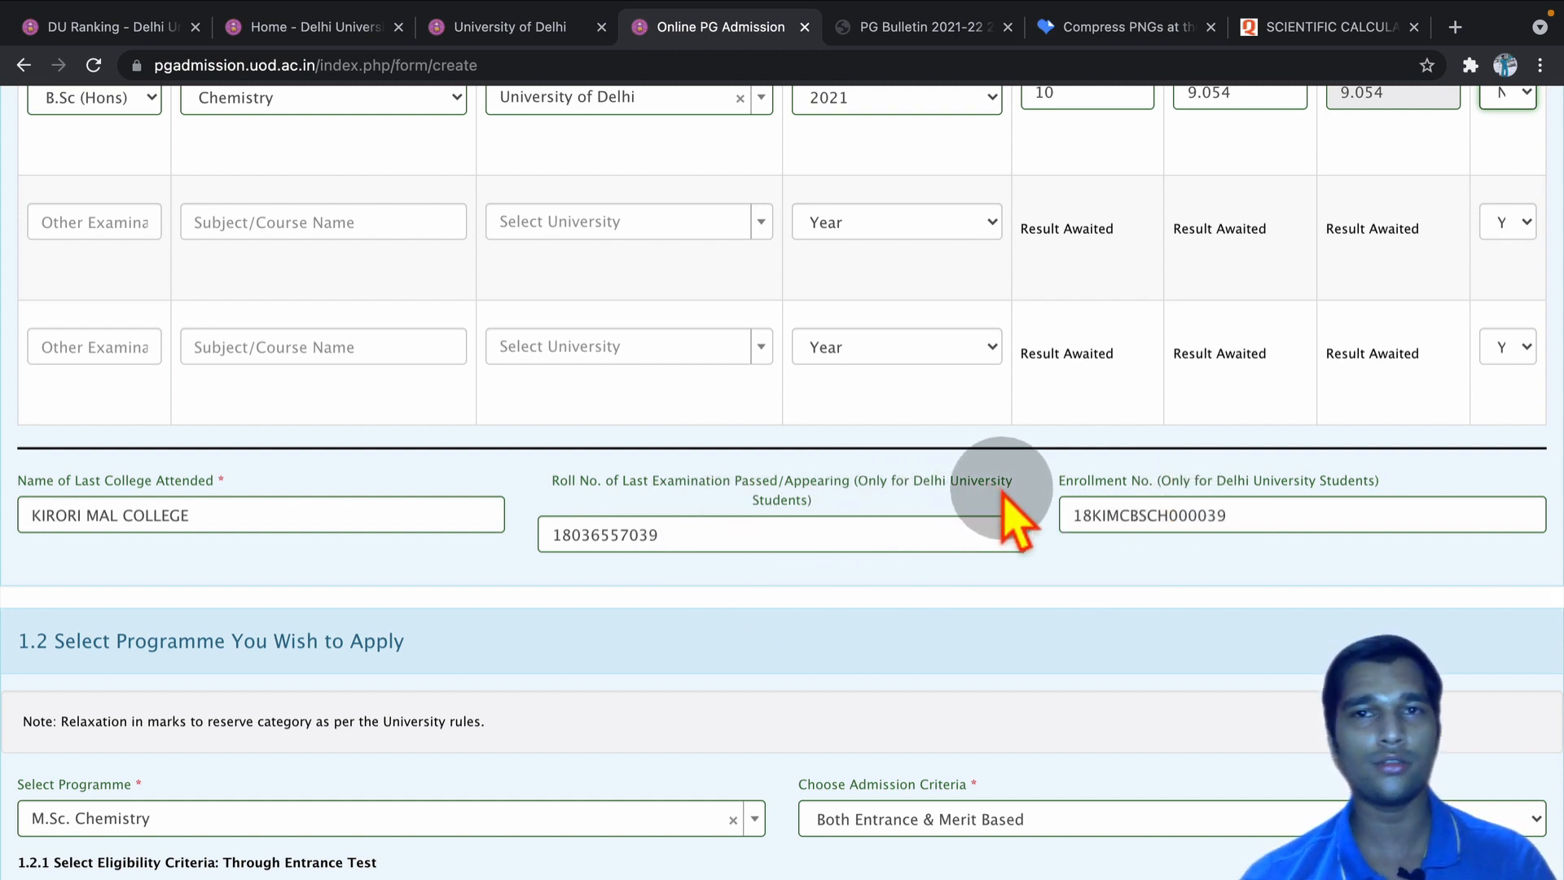
Keep M.Sc. Chemistry as the programme applied for.
{"action": "scroll", "coordinate": [1163, 559], "scroll_direction": "down", "scroll_amount": 2}
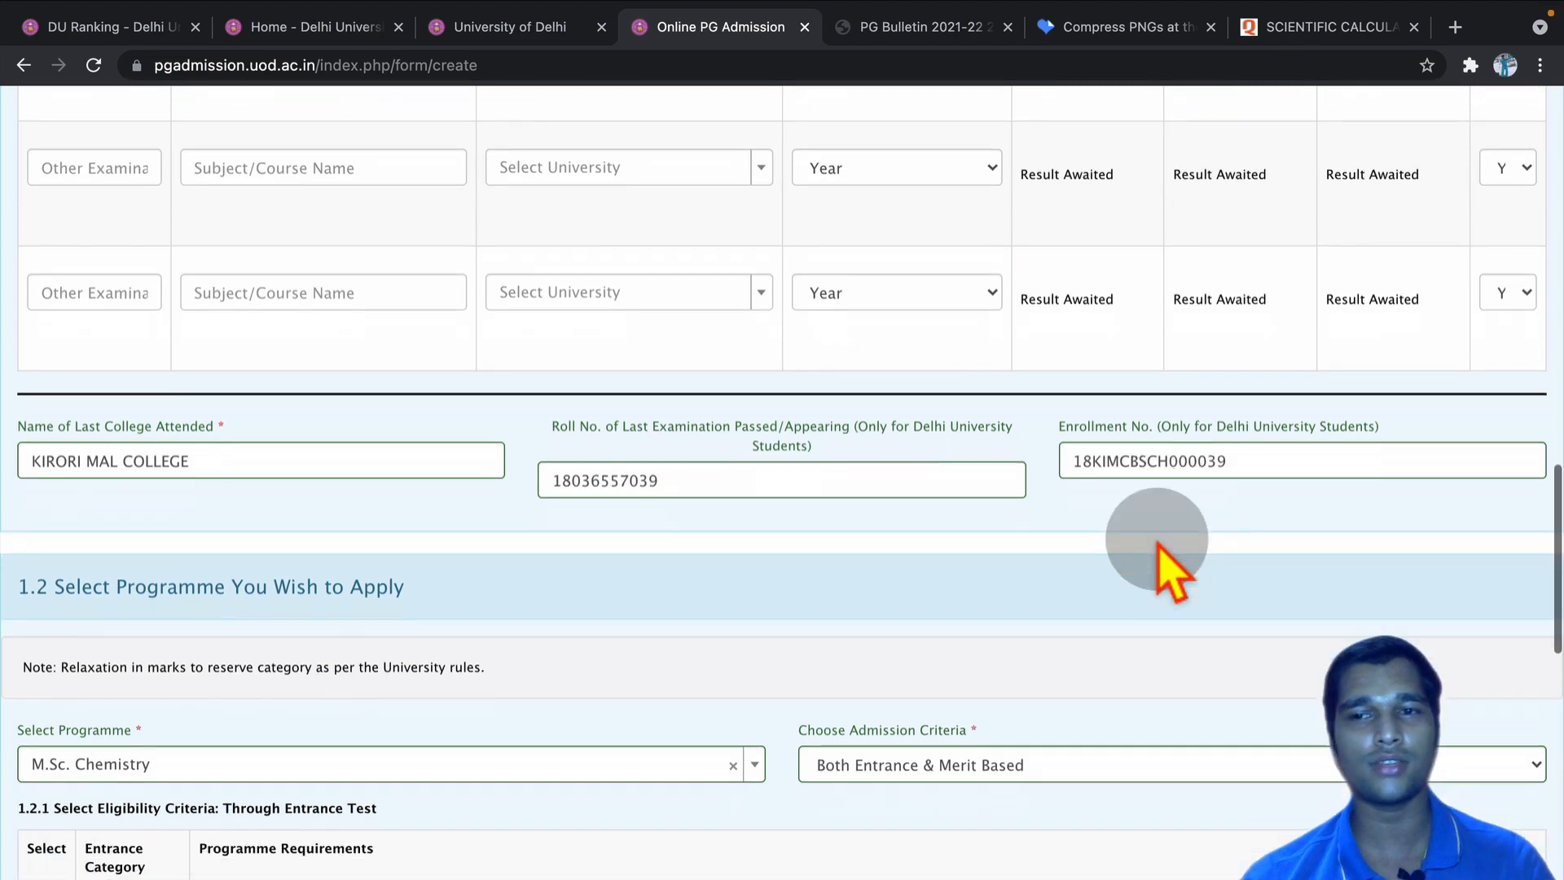
{"action": "scroll", "coordinate": [1163, 559], "scroll_direction": "down", "scroll_amount": 4}
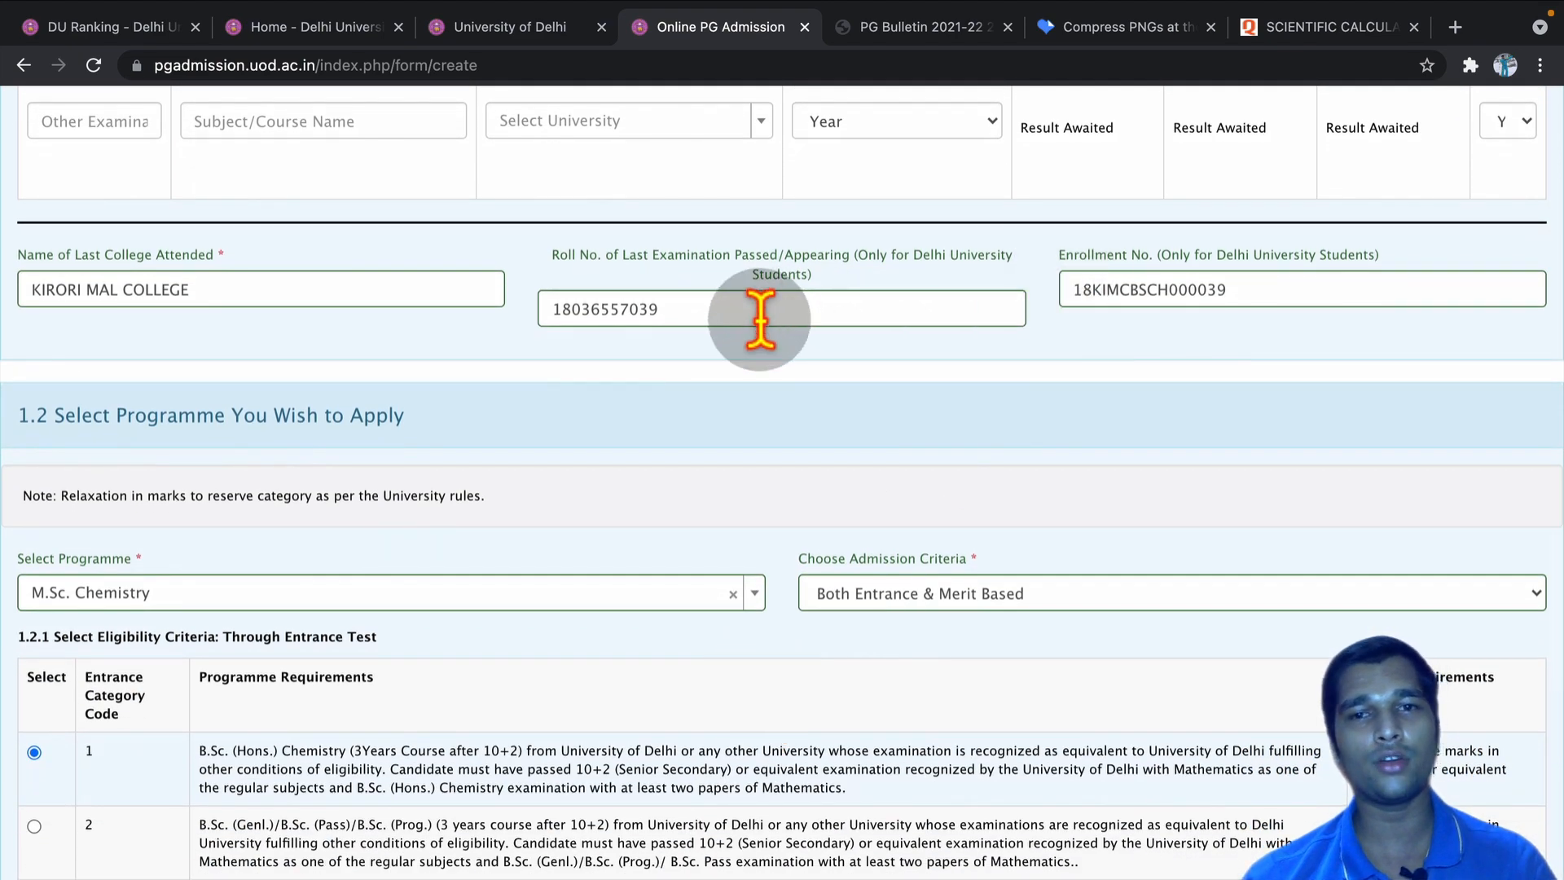
{"action": "scroll", "coordinate": [765, 395], "scroll_direction": "down", "scroll_amount": 3}
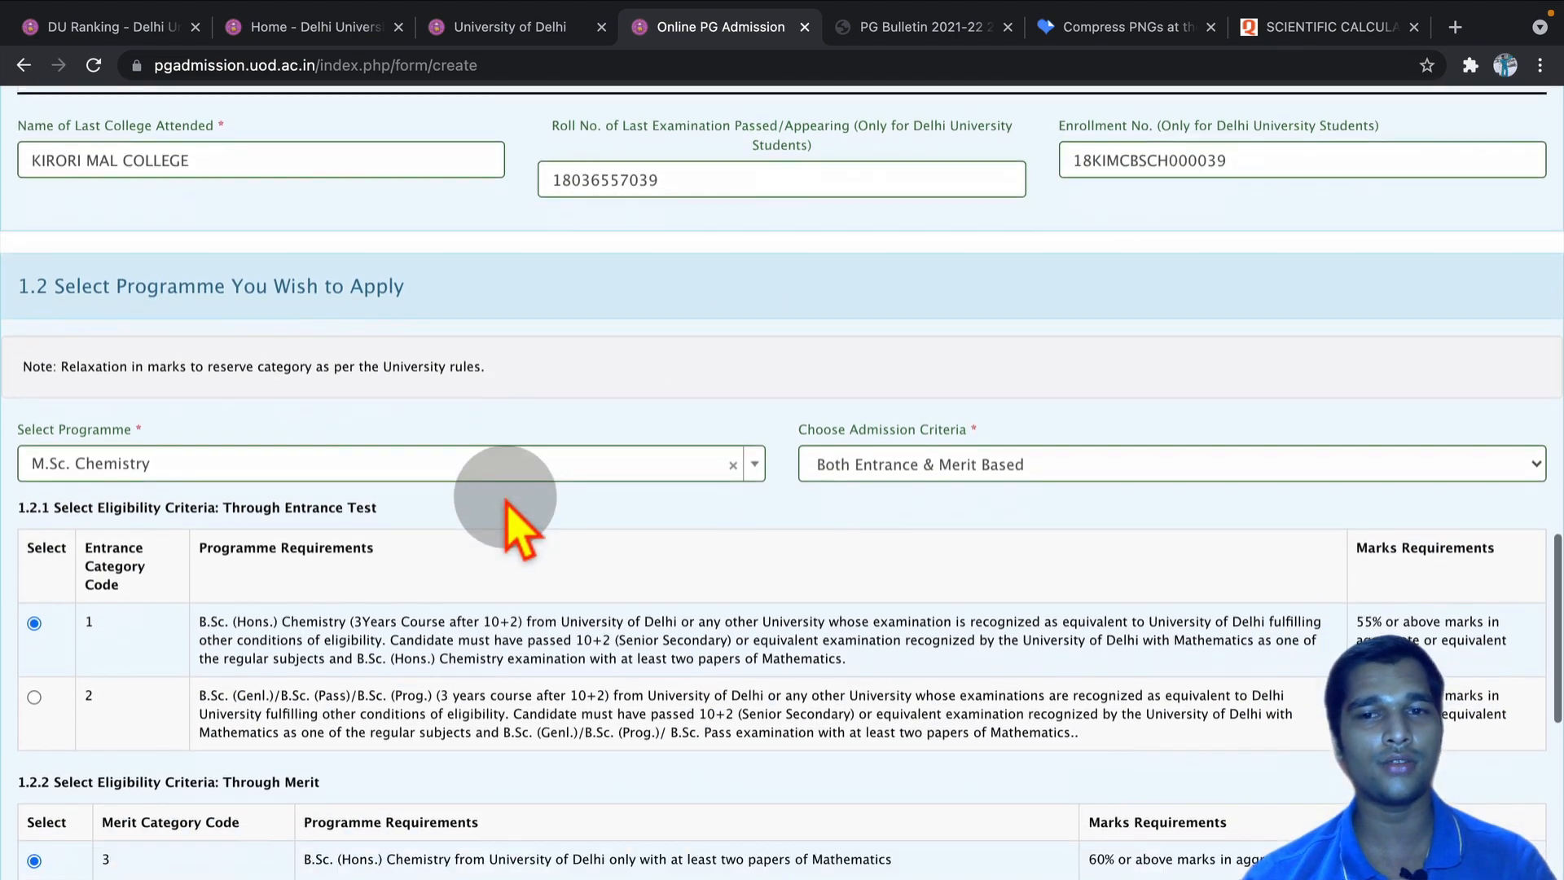
{"action": "left_click", "coordinate": [363, 458]}
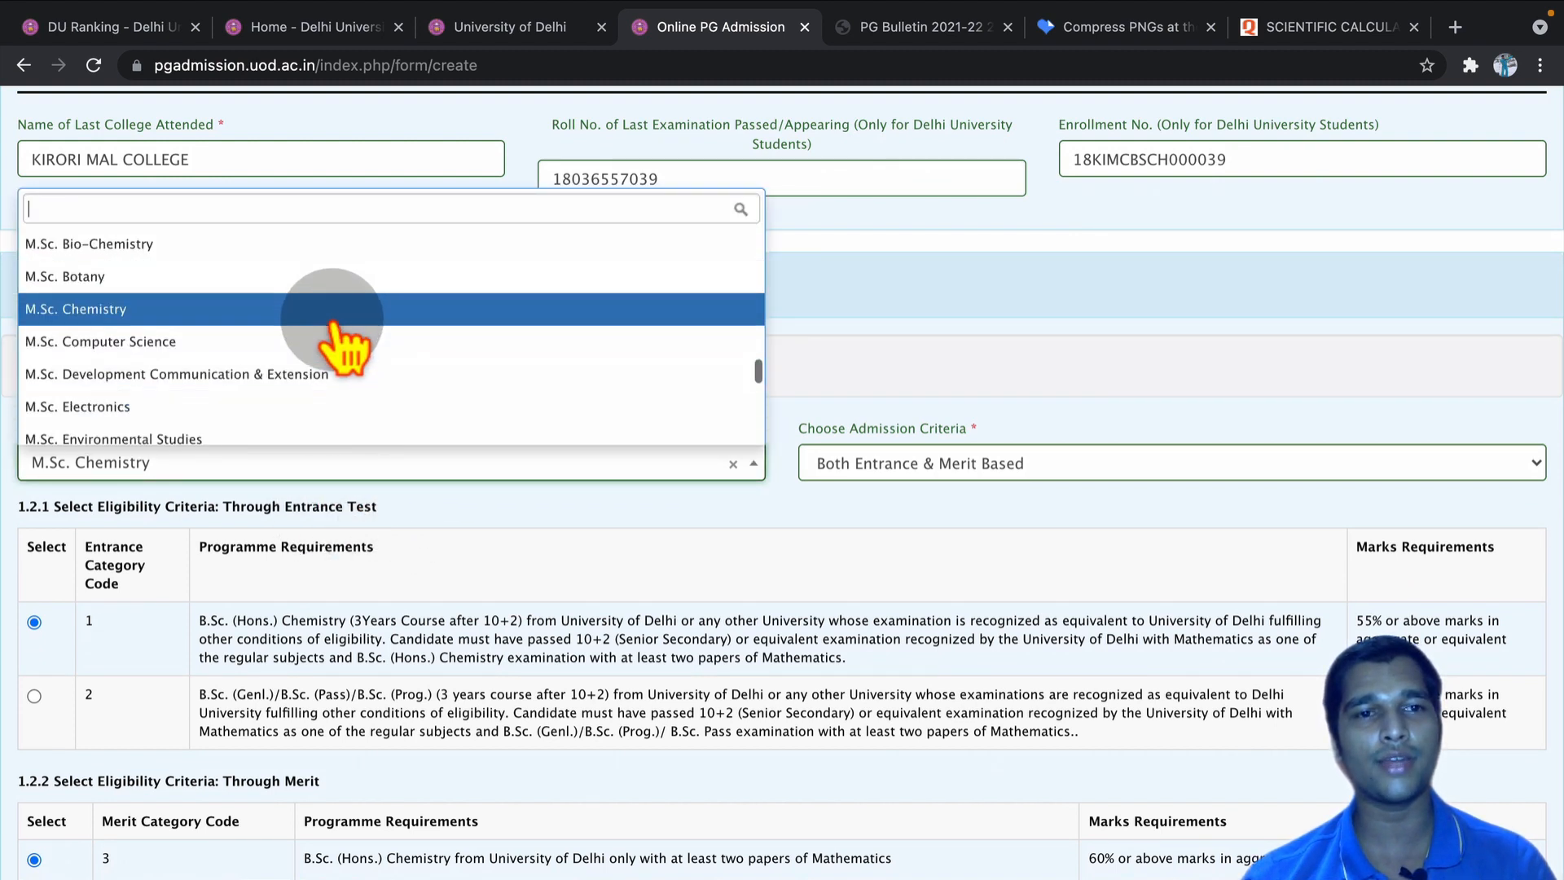
{"action": "left_click", "coordinate": [303, 314]}
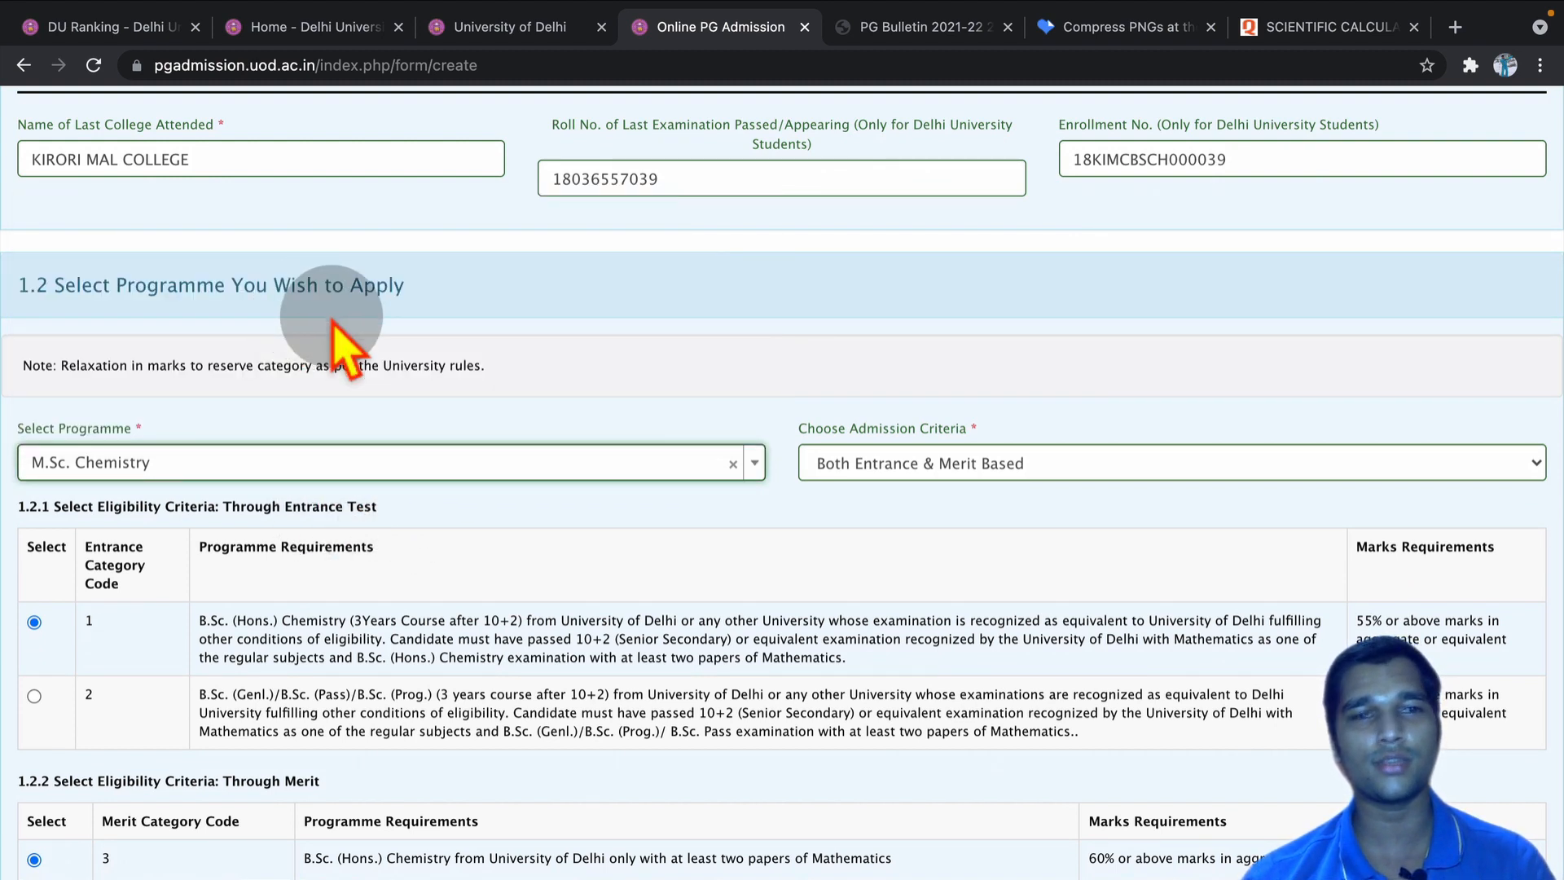
Keep 'Both Entrance & Merit Based' as the admission criteria.
{"action": "left_click", "coordinate": [936, 469]}
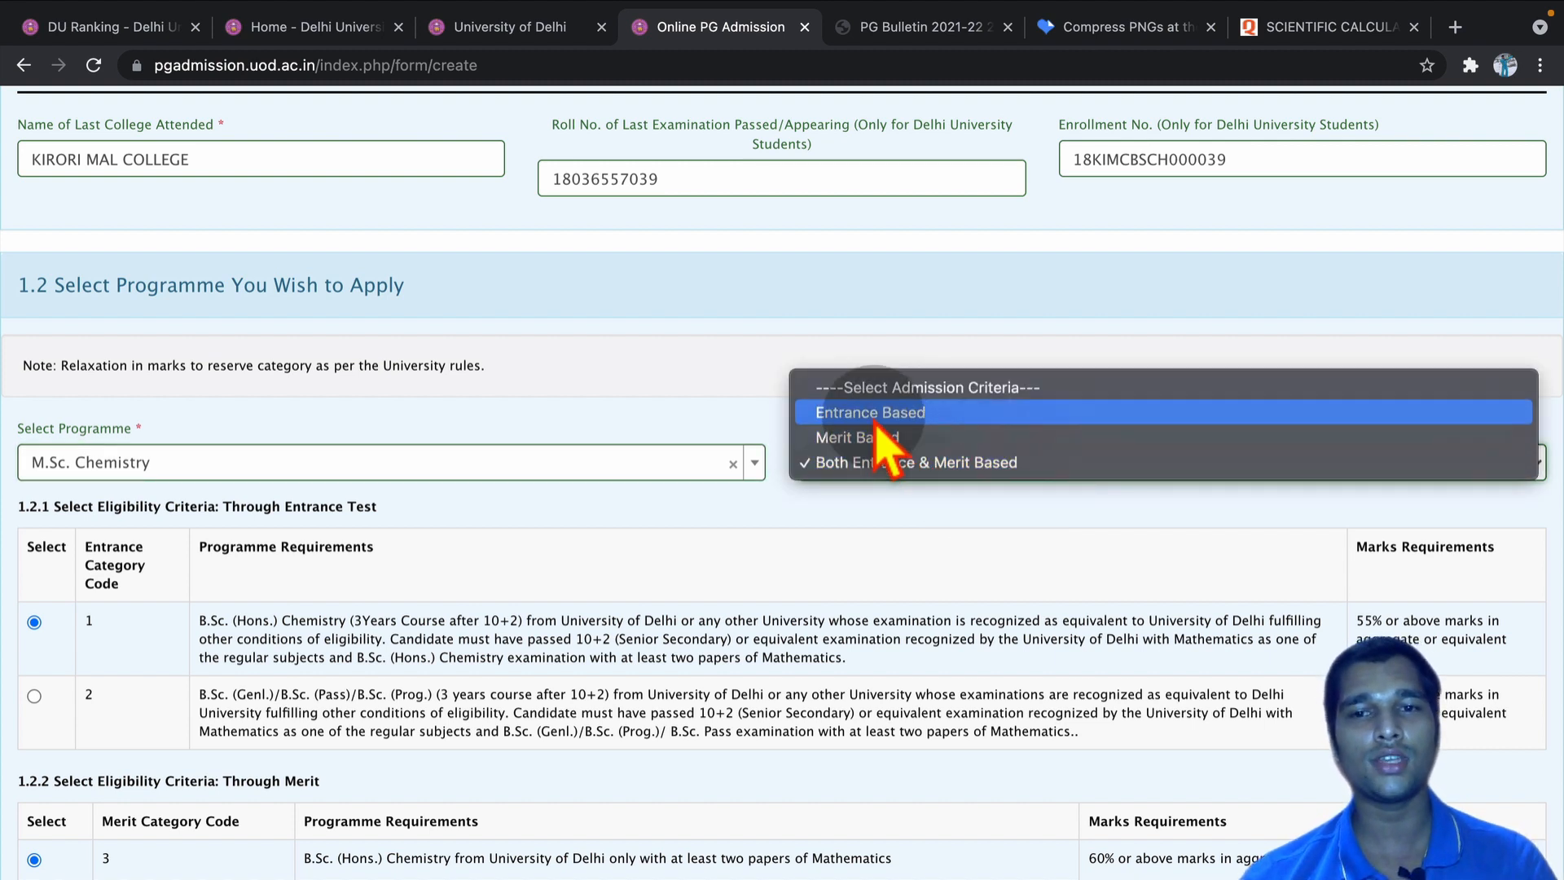
{"action": "left_click", "coordinate": [888, 513]}
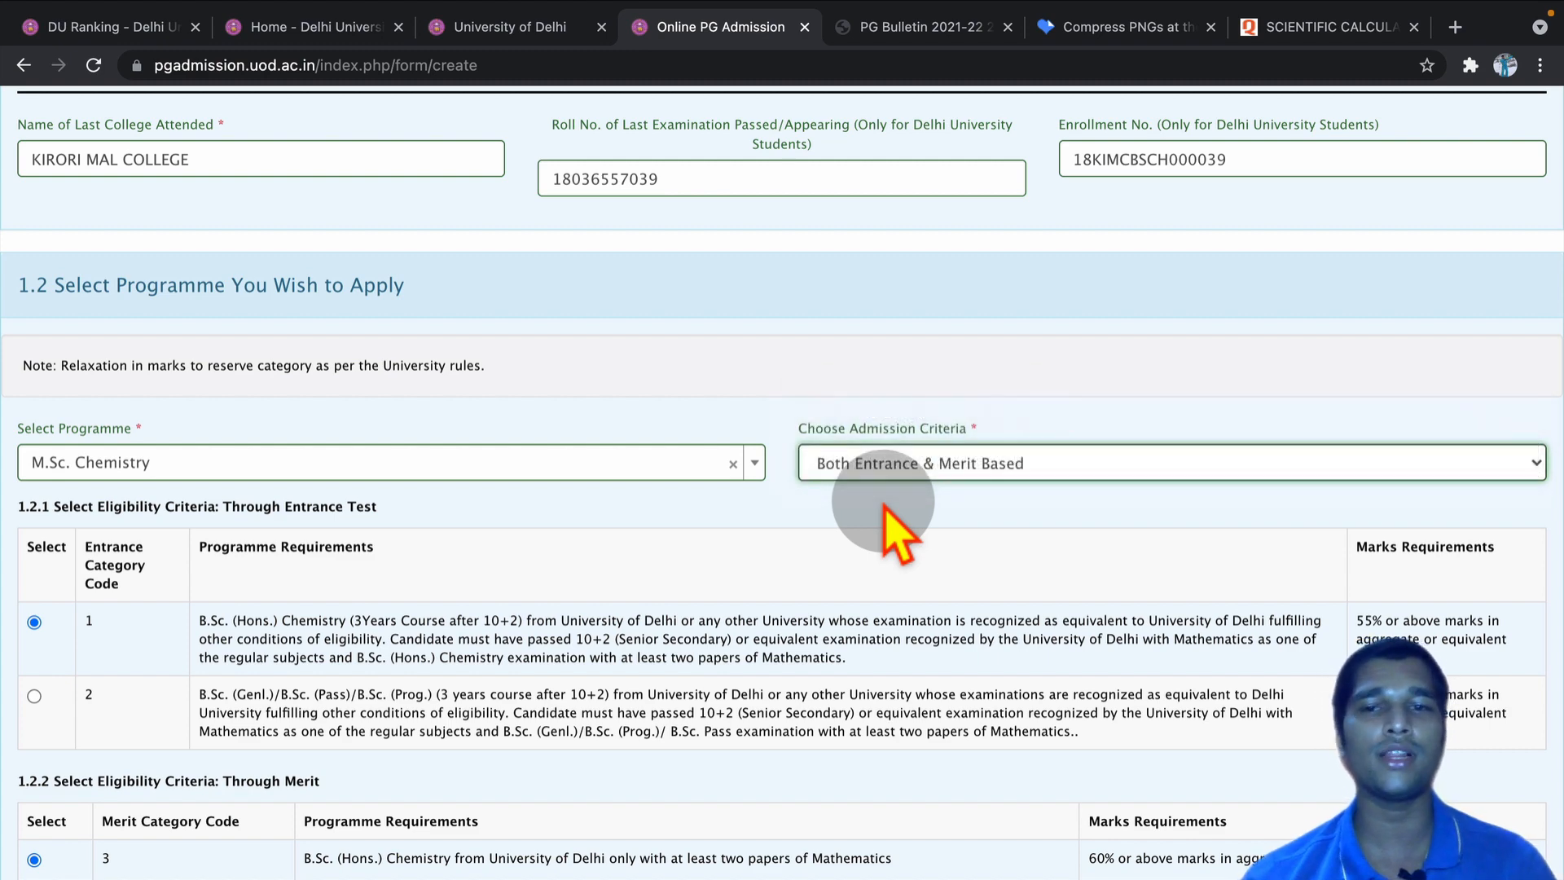
{"action": "scroll", "coordinate": [863, 554], "scroll_direction": "down", "scroll_amount": 1}
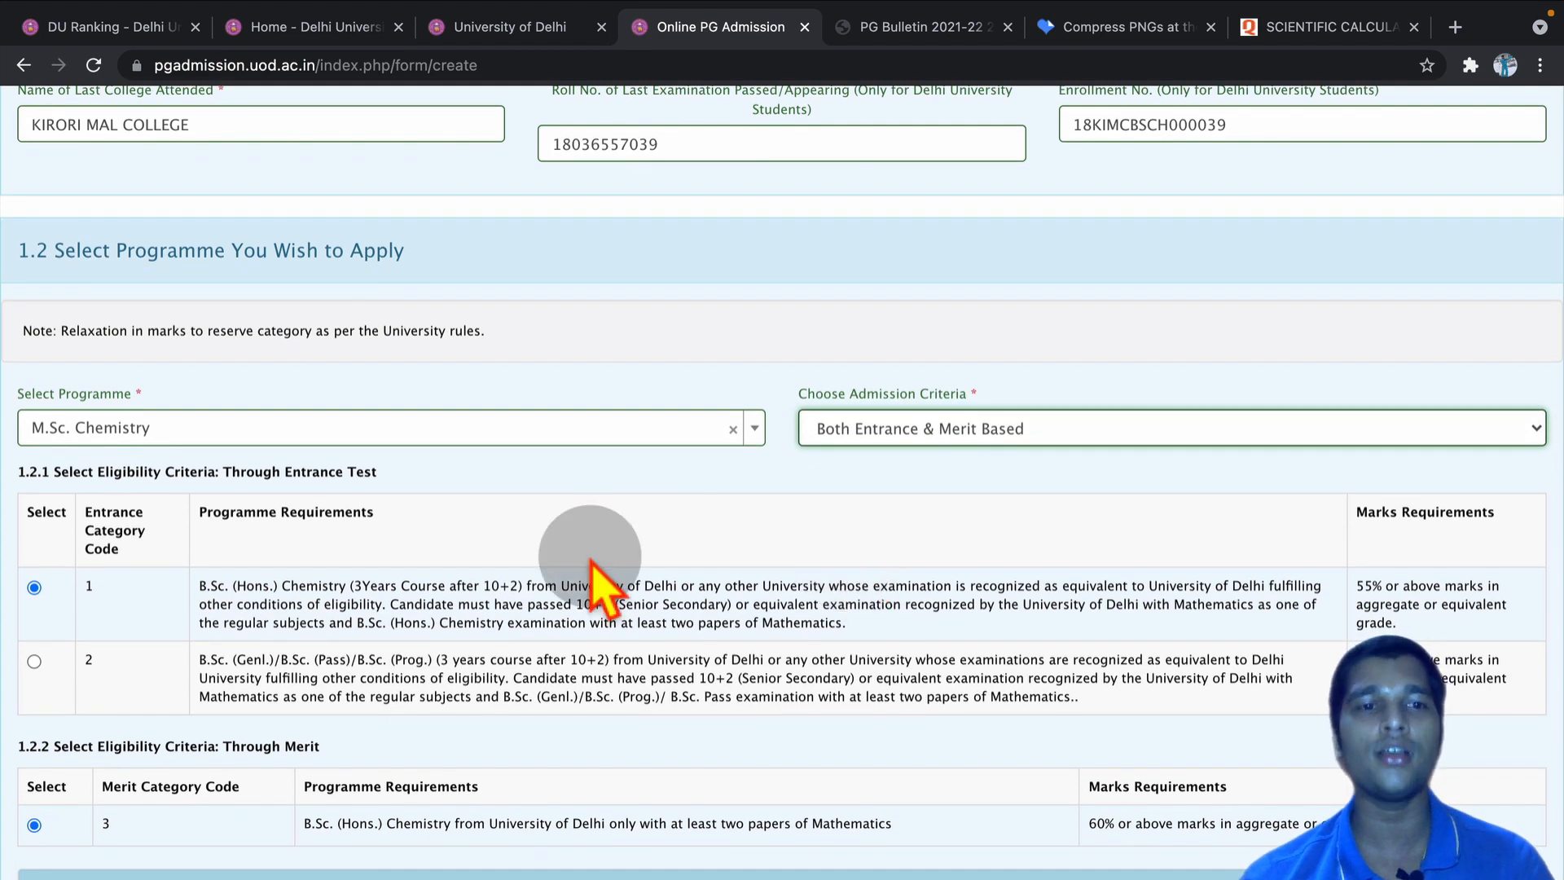
{"action": "scroll", "coordinate": [592, 562], "scroll_direction": "down", "scroll_amount": 2}
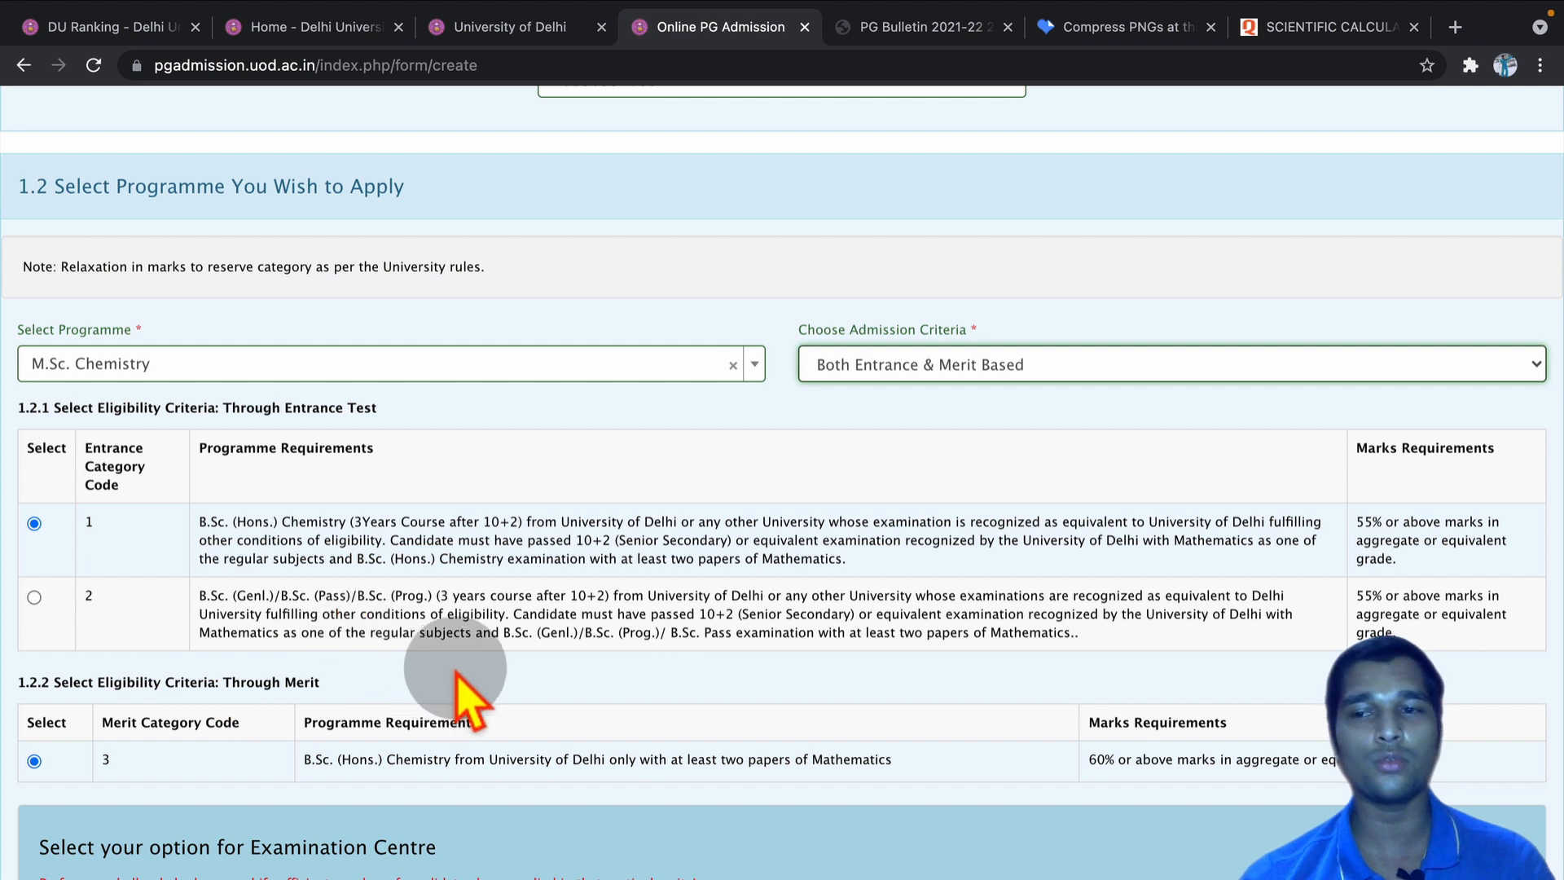
Select entrance eligibility category 1 and scroll down past the merit category.
{"action": "left_click", "coordinate": [34, 597]}
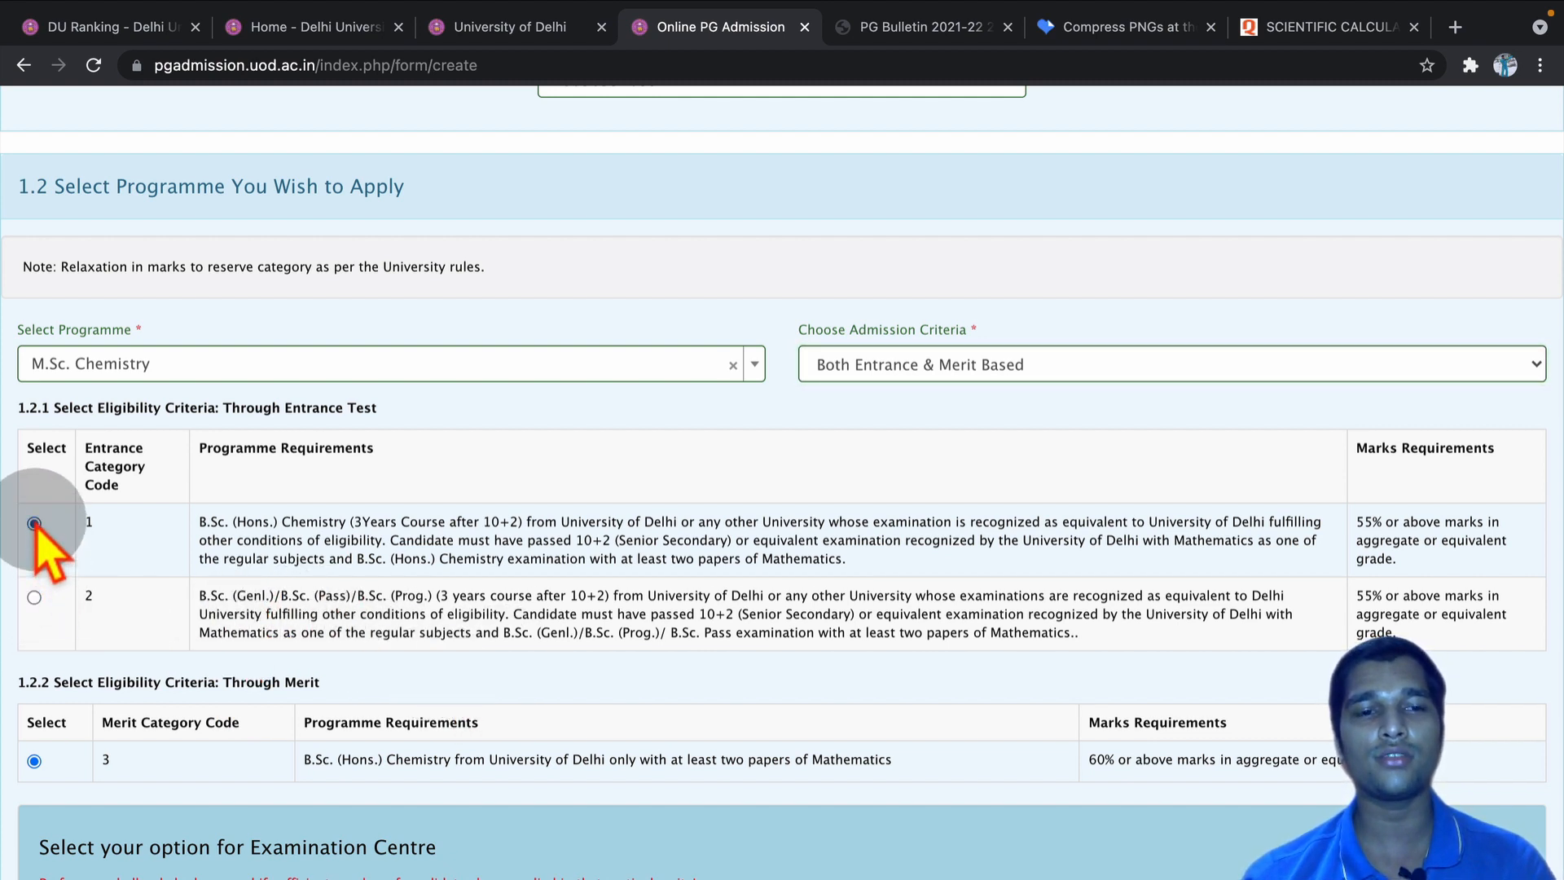
{"action": "scroll", "coordinate": [187, 624], "scroll_direction": "down", "scroll_amount": 1}
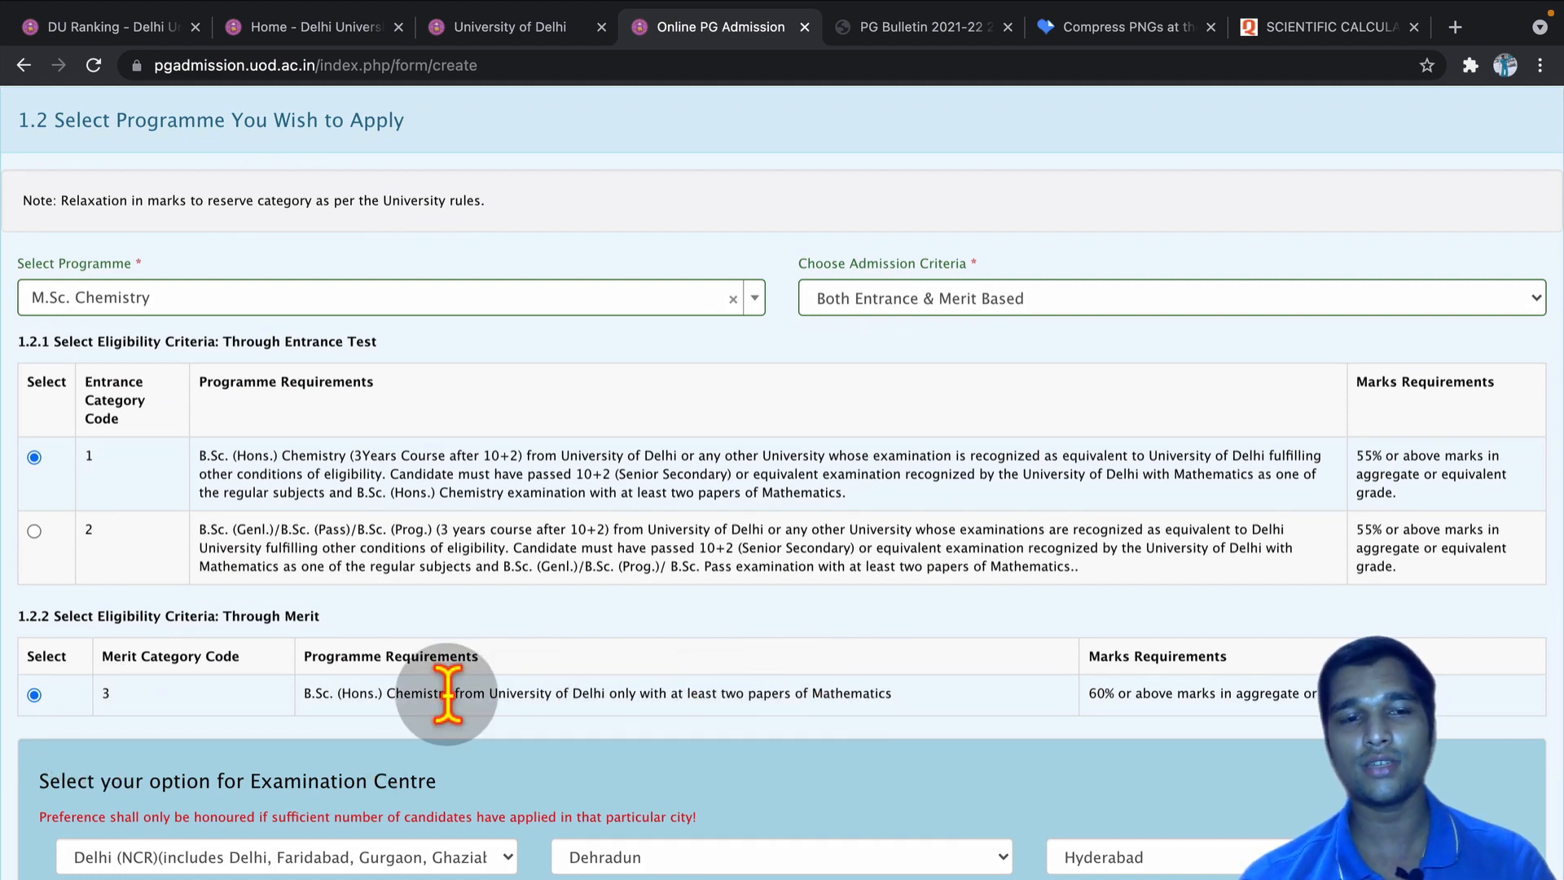
{"action": "scroll", "coordinate": [448, 693], "scroll_direction": "down", "scroll_amount": 1}
{"action": "scroll", "coordinate": [453, 727], "scroll_direction": "down", "scroll_amount": 1}
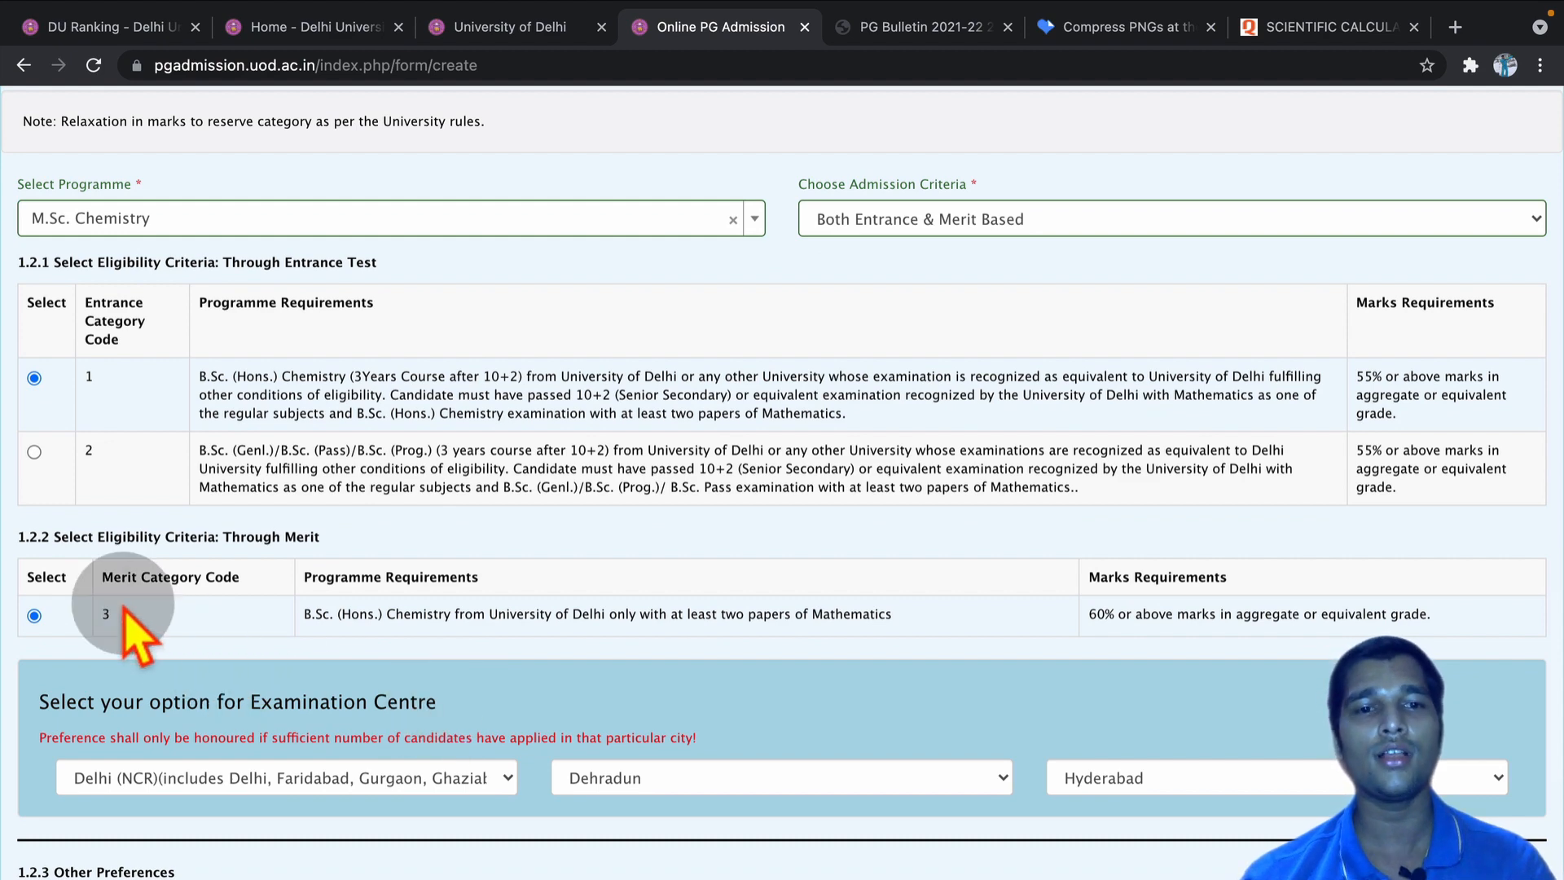
{"action": "scroll", "coordinate": [349, 551], "scroll_direction": "down", "scroll_amount": 5}
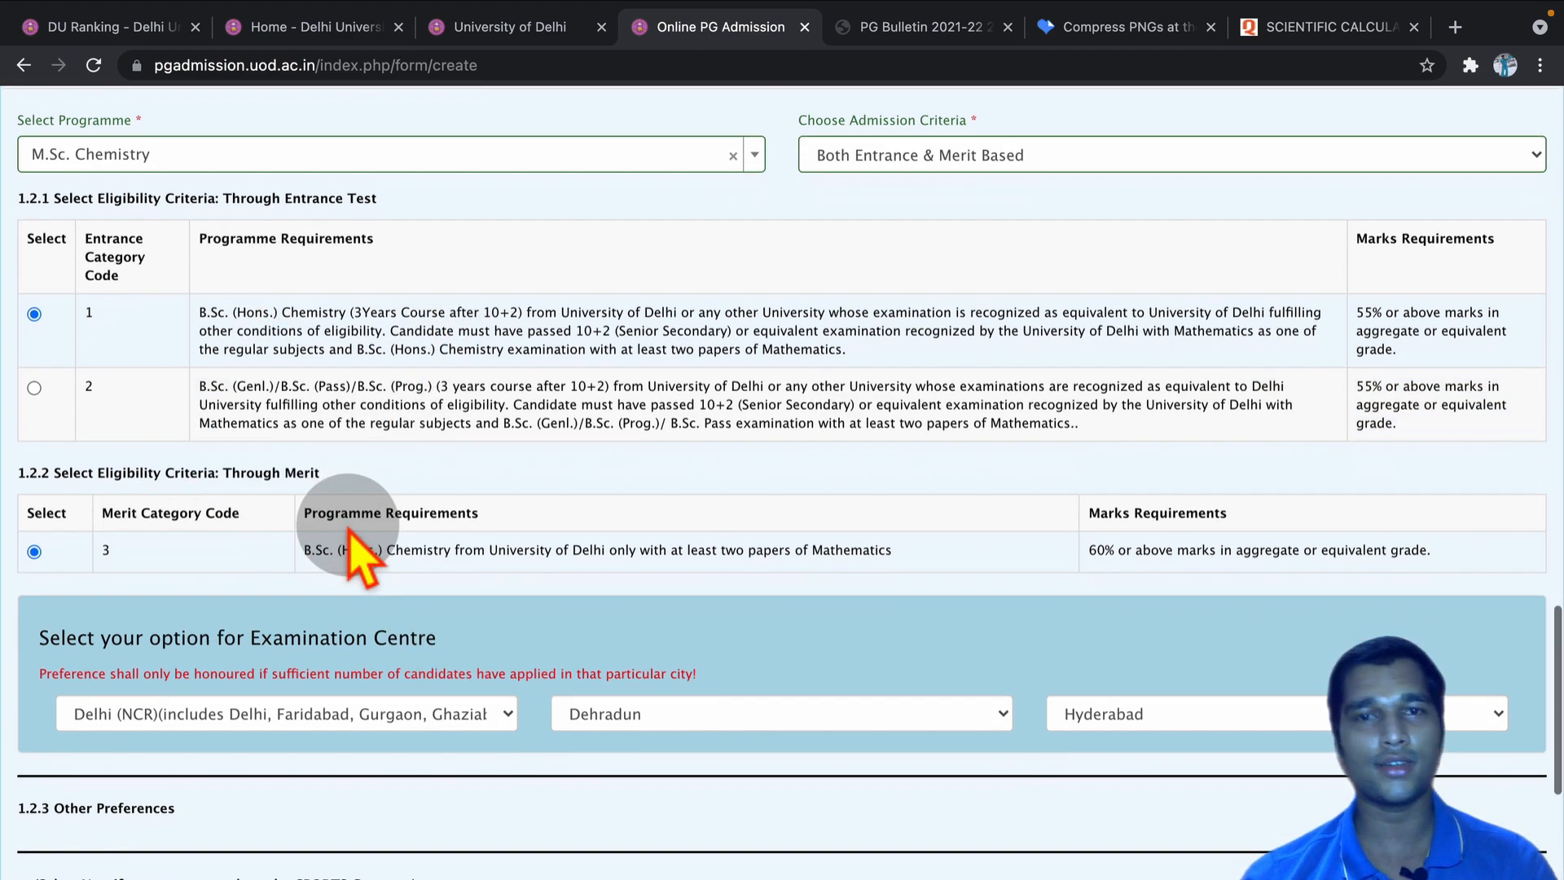
{"action": "scroll", "coordinate": [526, 497], "scroll_direction": "down", "scroll_amount": 4}
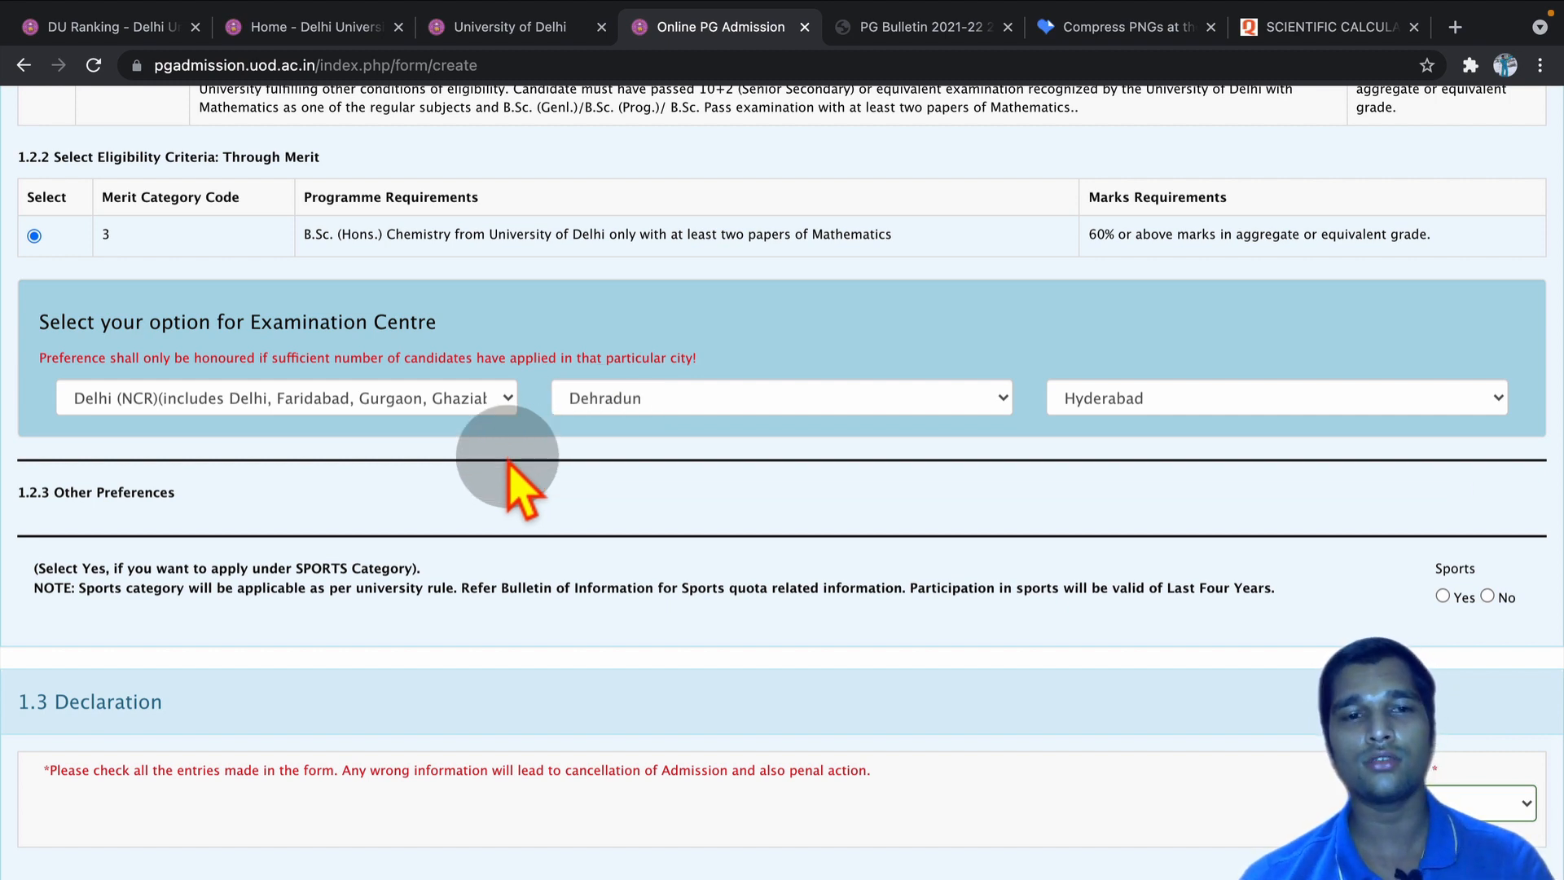
Scroll to the end of the form and agree to the declaration.
{"action": "scroll", "coordinate": [447, 505], "scroll_direction": "down", "scroll_amount": 1}
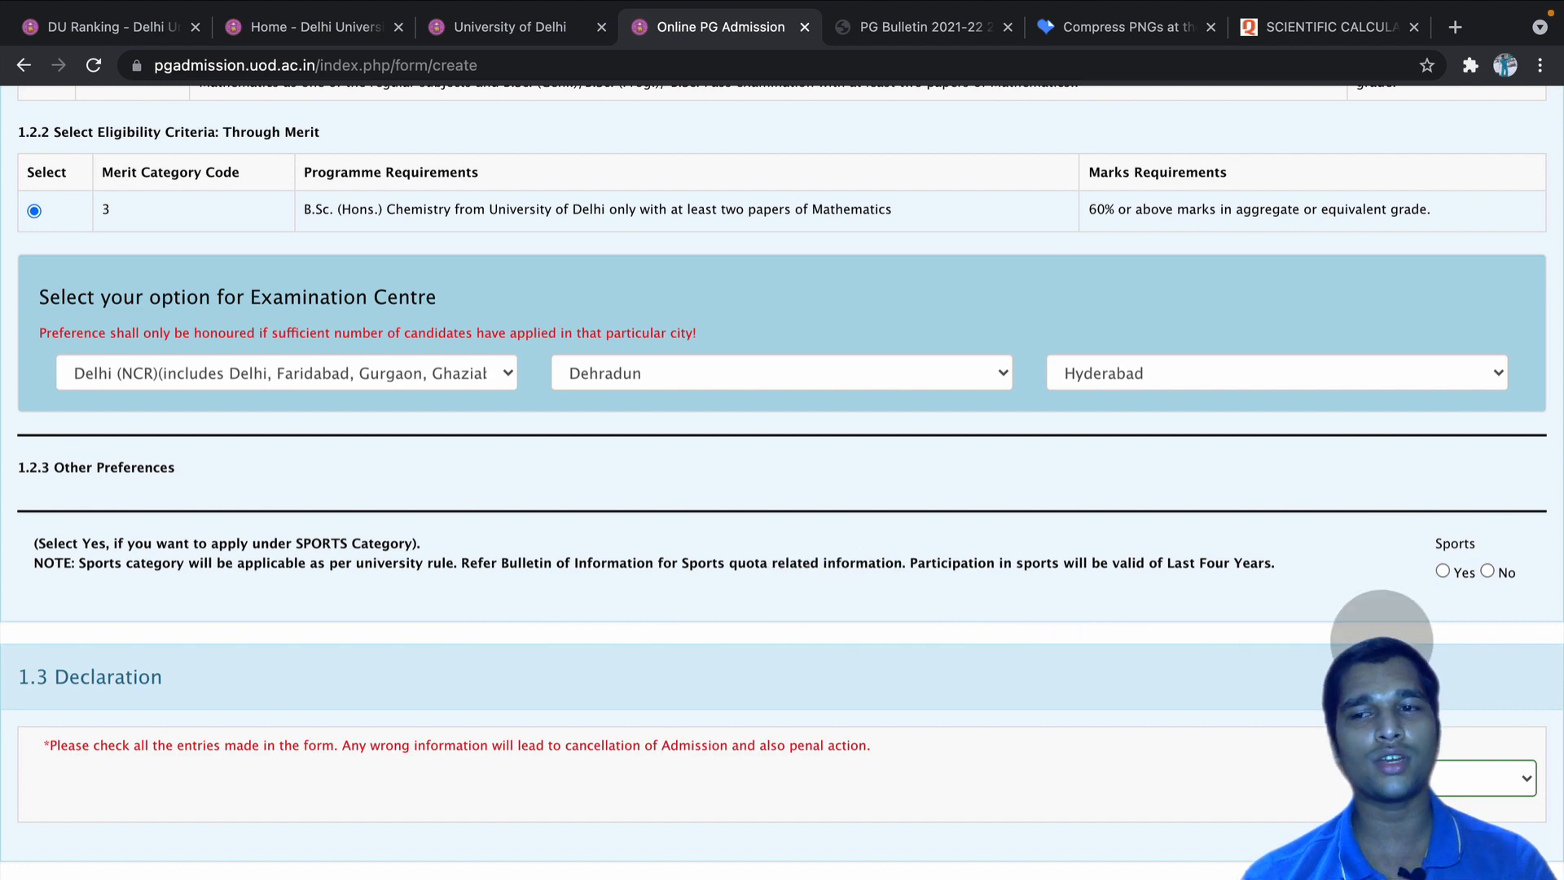
{"action": "scroll", "coordinate": [1267, 672], "scroll_direction": "down", "scroll_amount": 3}
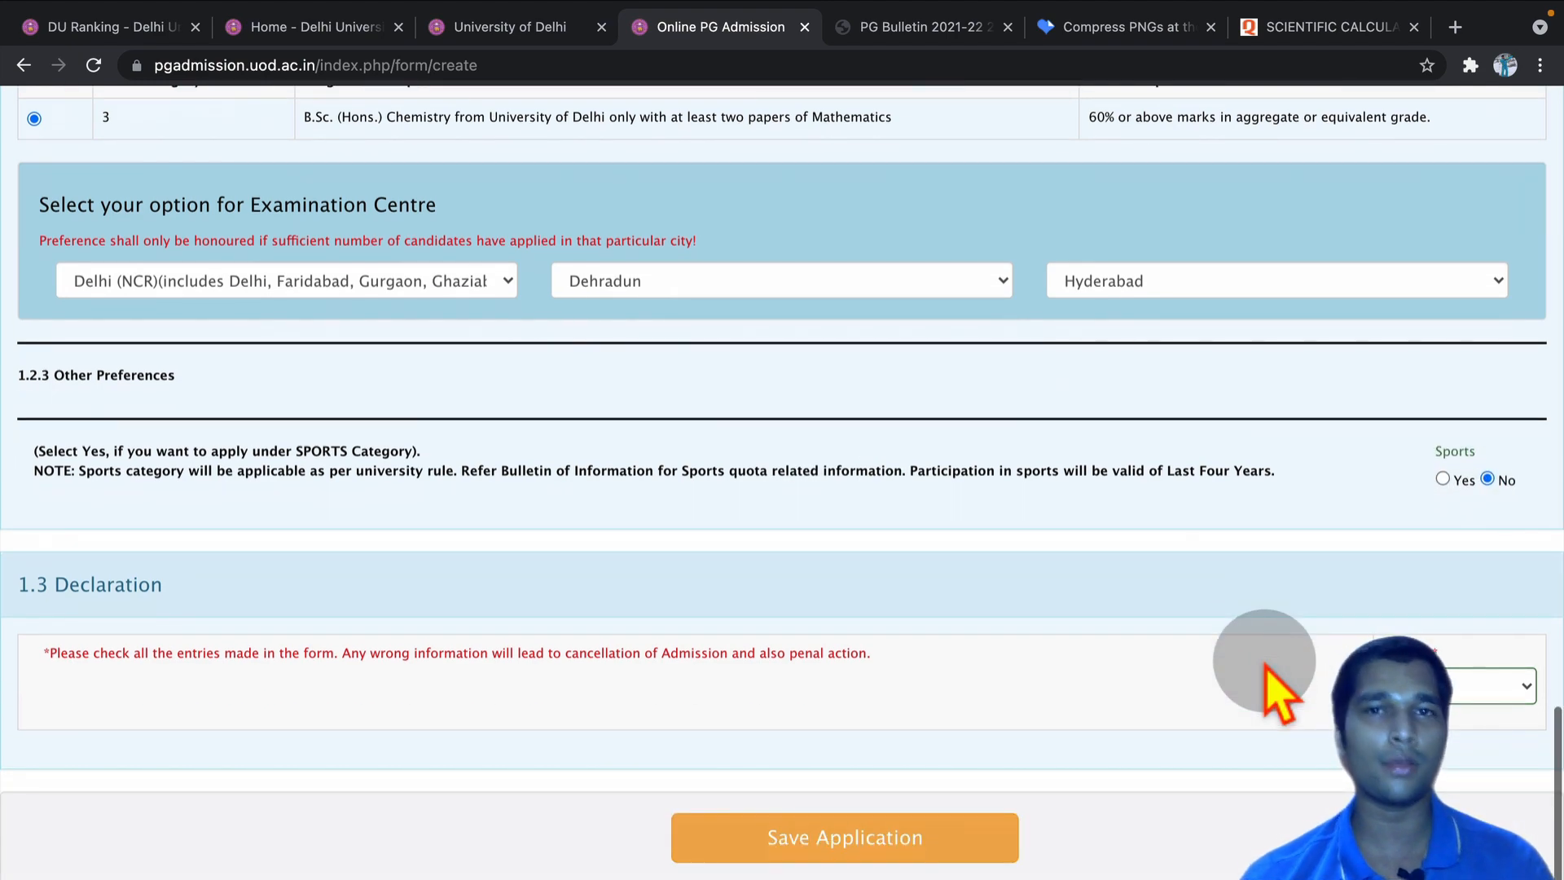
{"action": "scroll", "coordinate": [1090, 724], "scroll_direction": "down", "scroll_amount": 2}
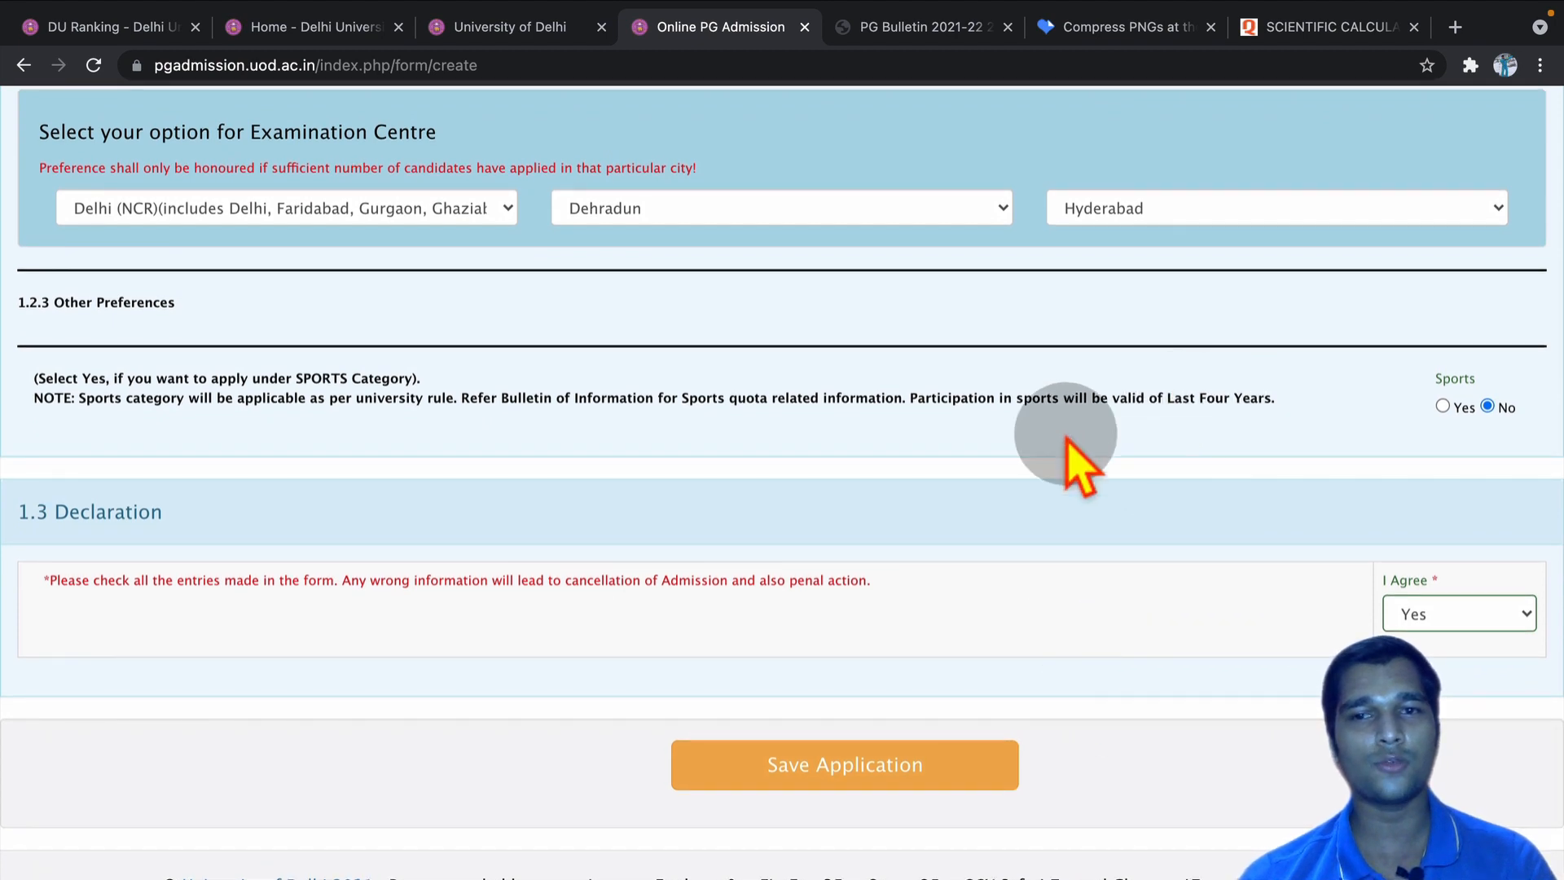
{"action": "scroll", "coordinate": [677, 481], "scroll_direction": "down", "scroll_amount": 1}
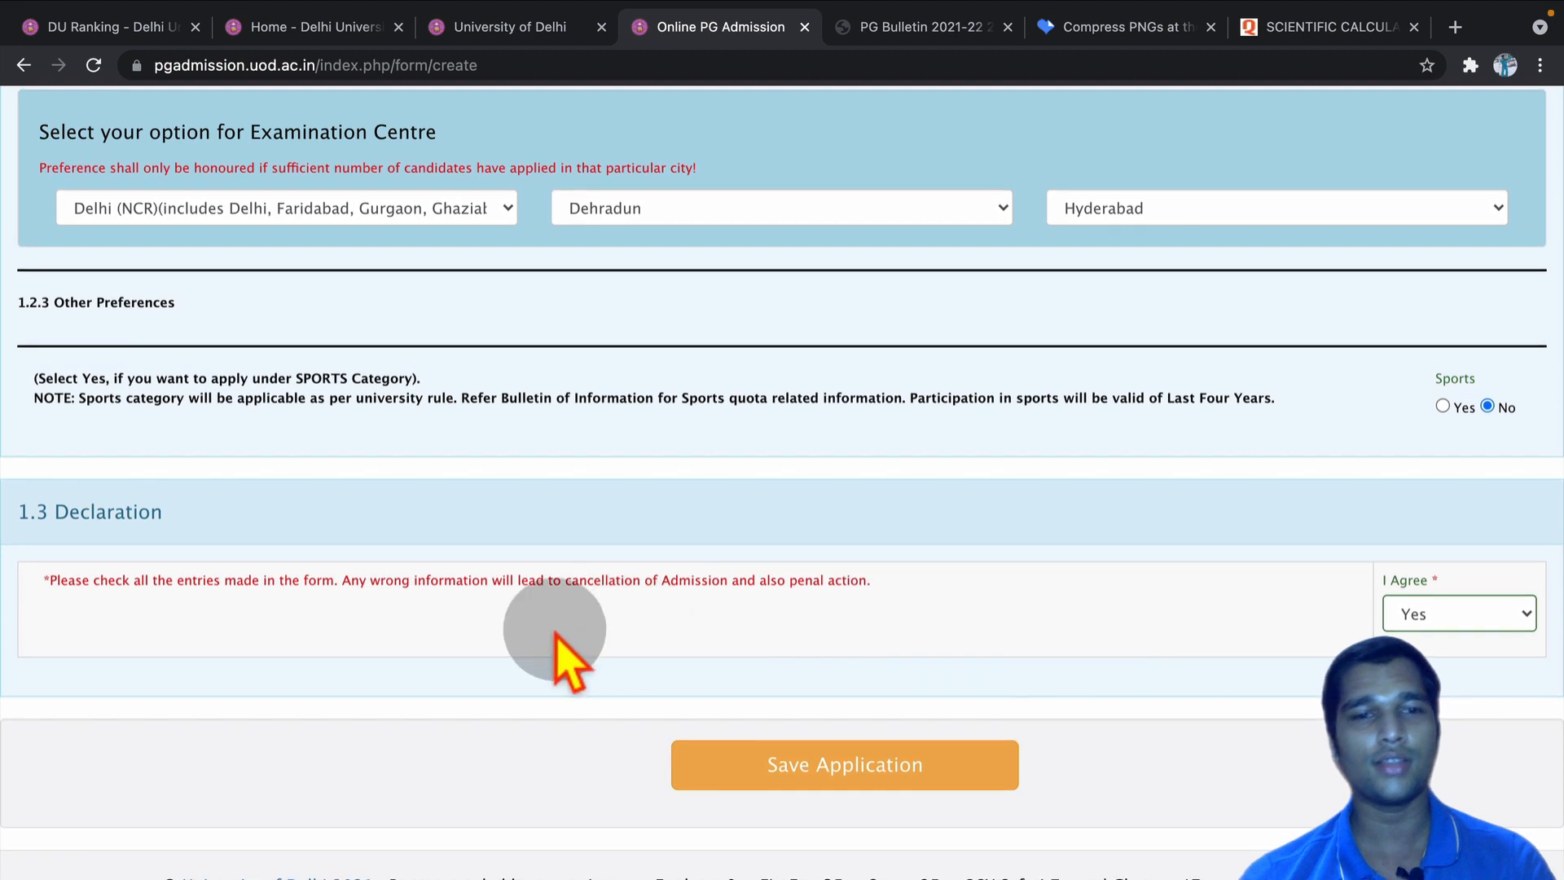
{"action": "left_click", "coordinate": [1447, 614]}
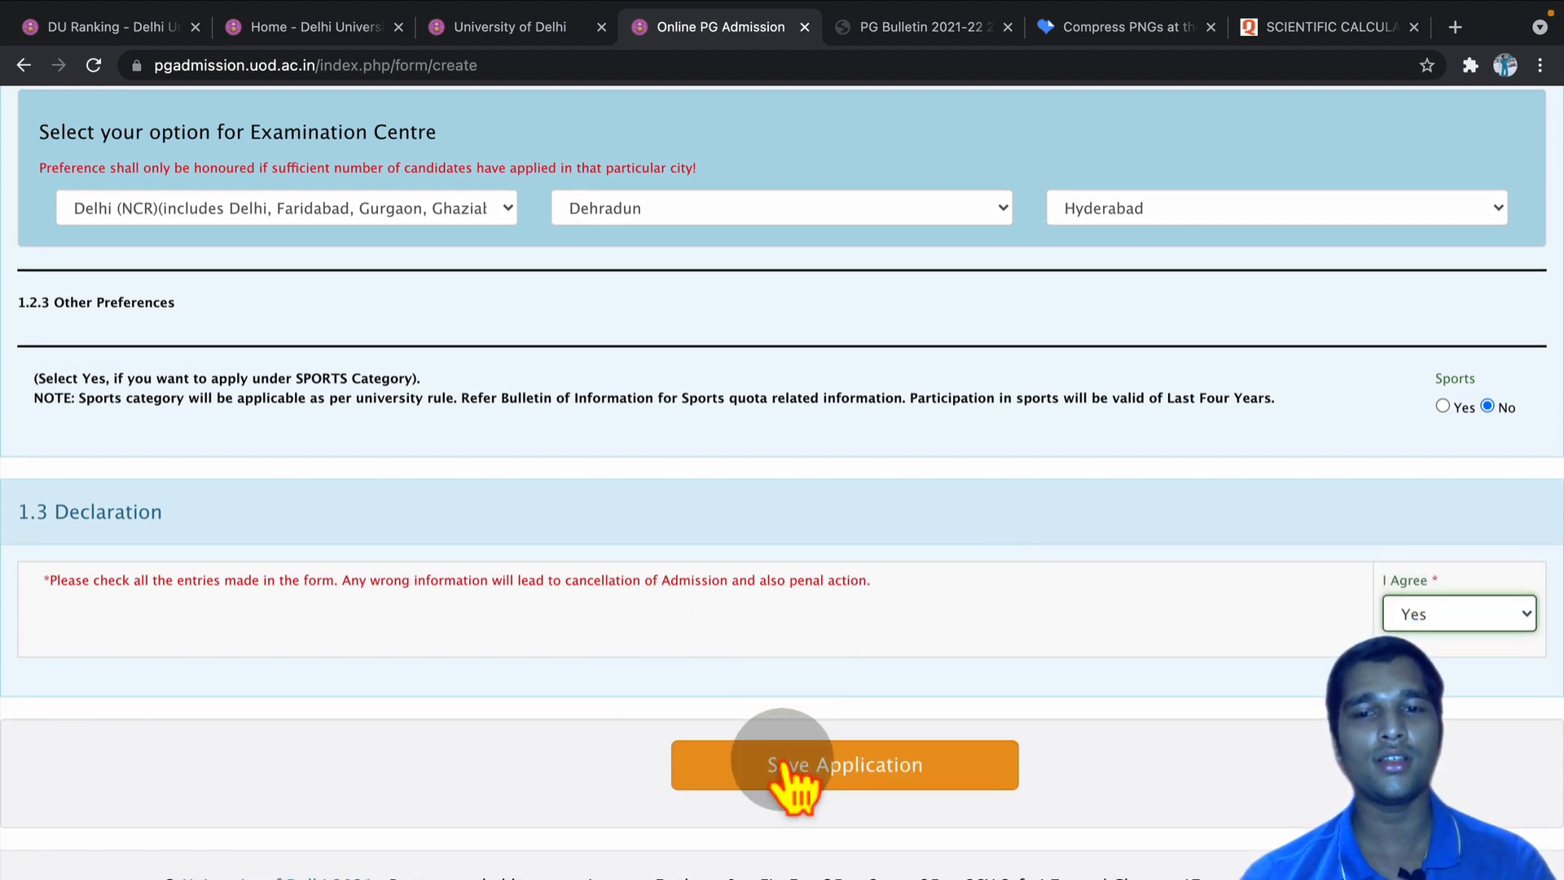
{"action": "scroll", "coordinate": [785, 766], "scroll_direction": "down", "scroll_amount": 1}
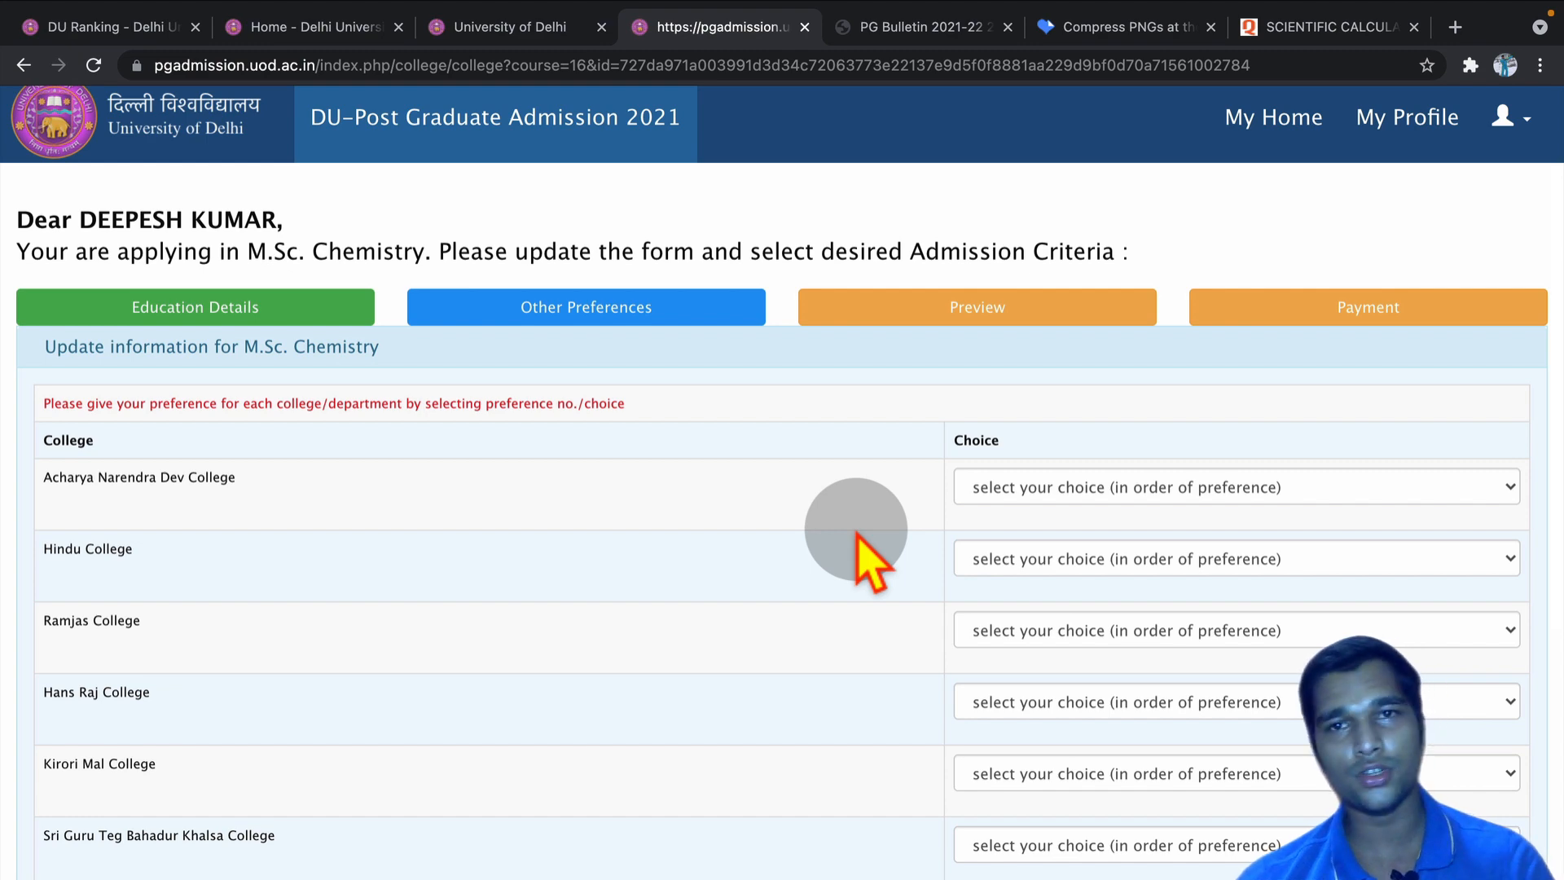
Make St. Stephen's College the first college preference.
{"action": "scroll", "coordinate": [855, 530], "scroll_direction": "down", "scroll_amount": 3}
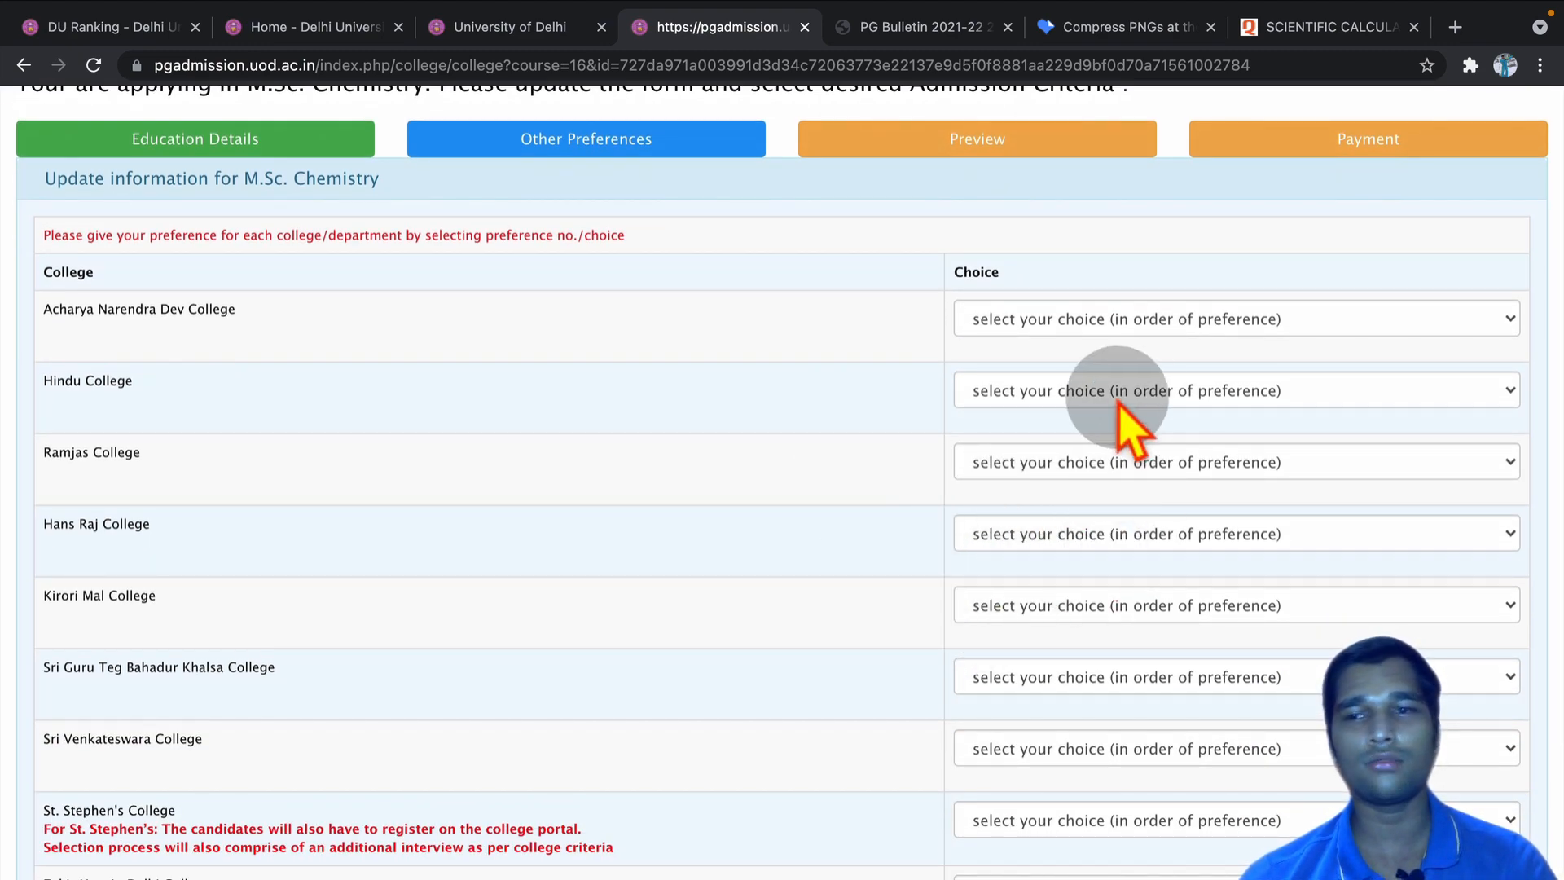
{"action": "scroll", "coordinate": [1082, 715], "scroll_direction": "down", "scroll_amount": 3}
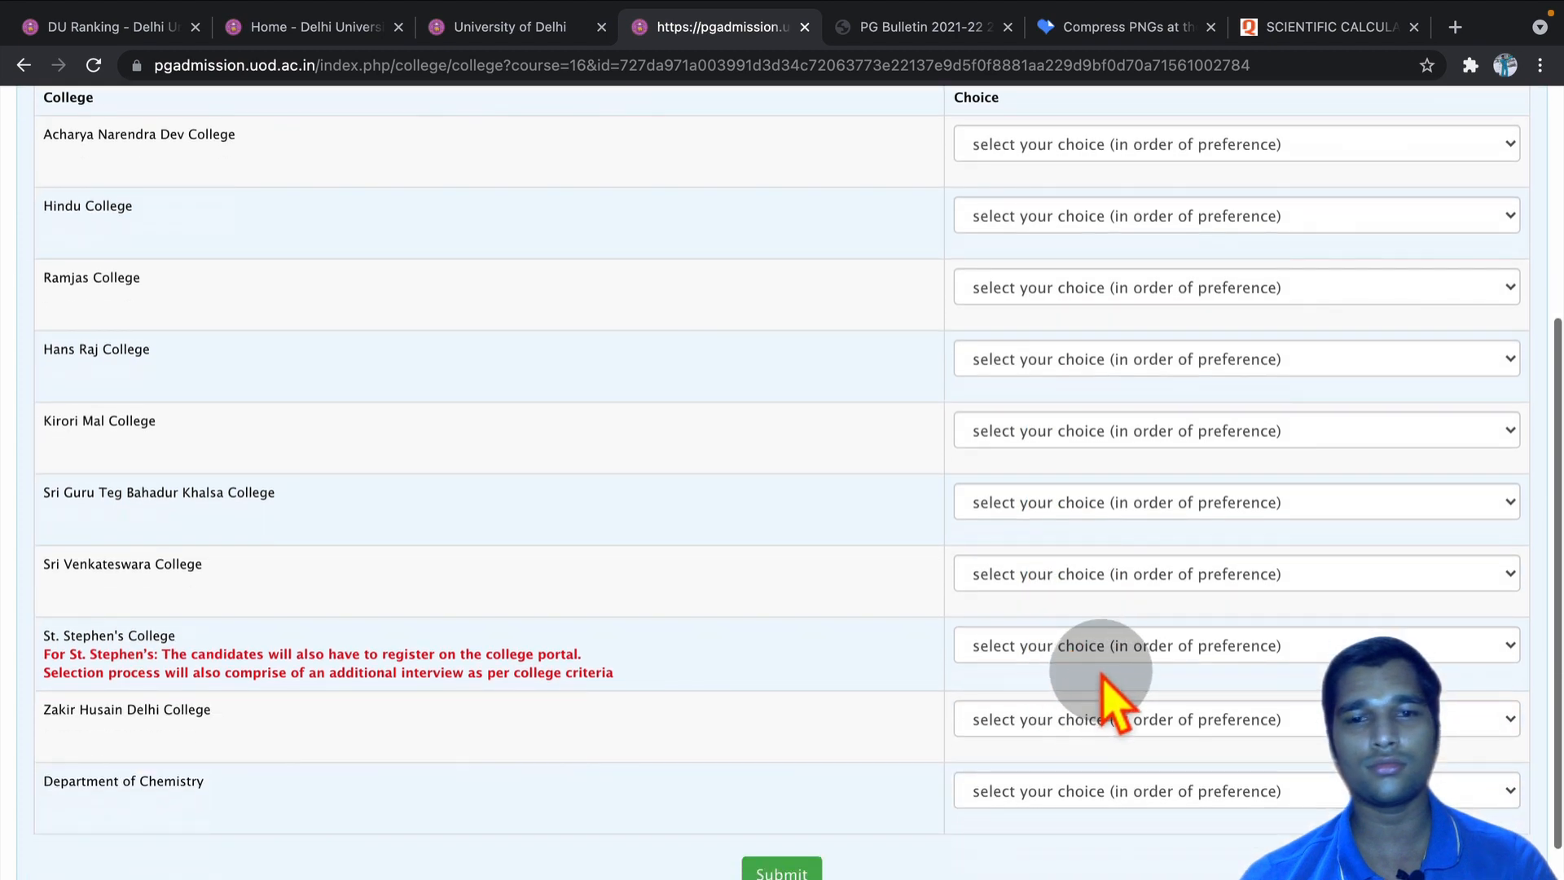
{"action": "left_click", "coordinate": [1082, 646]}
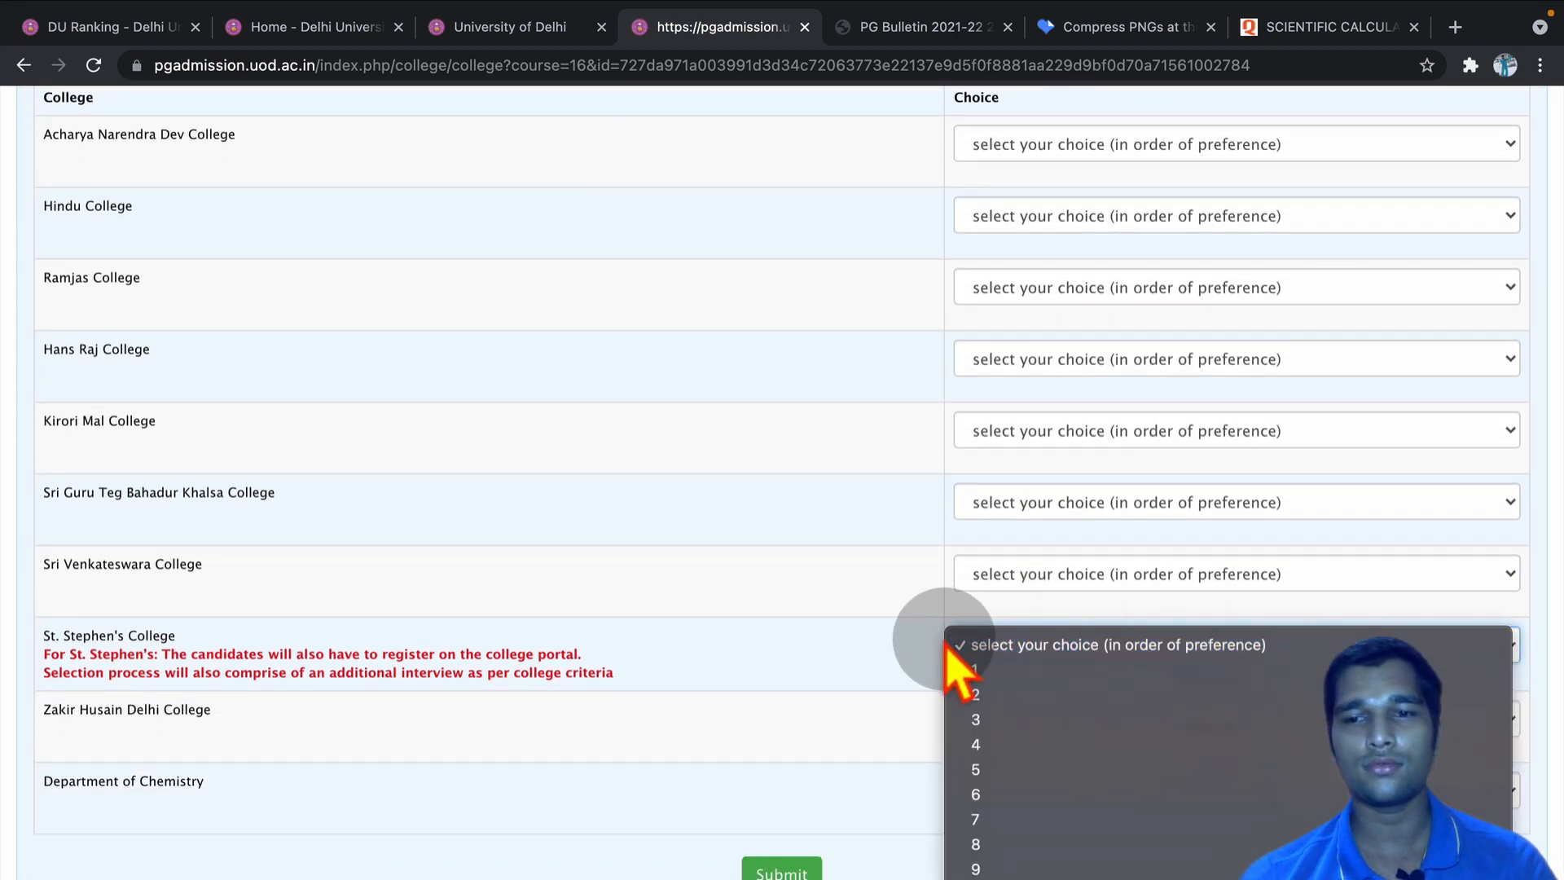
{"action": "left_click", "coordinate": [982, 650]}
{"action": "left_click", "coordinate": [982, 652]}
{"action": "left_click", "coordinate": [981, 666]}
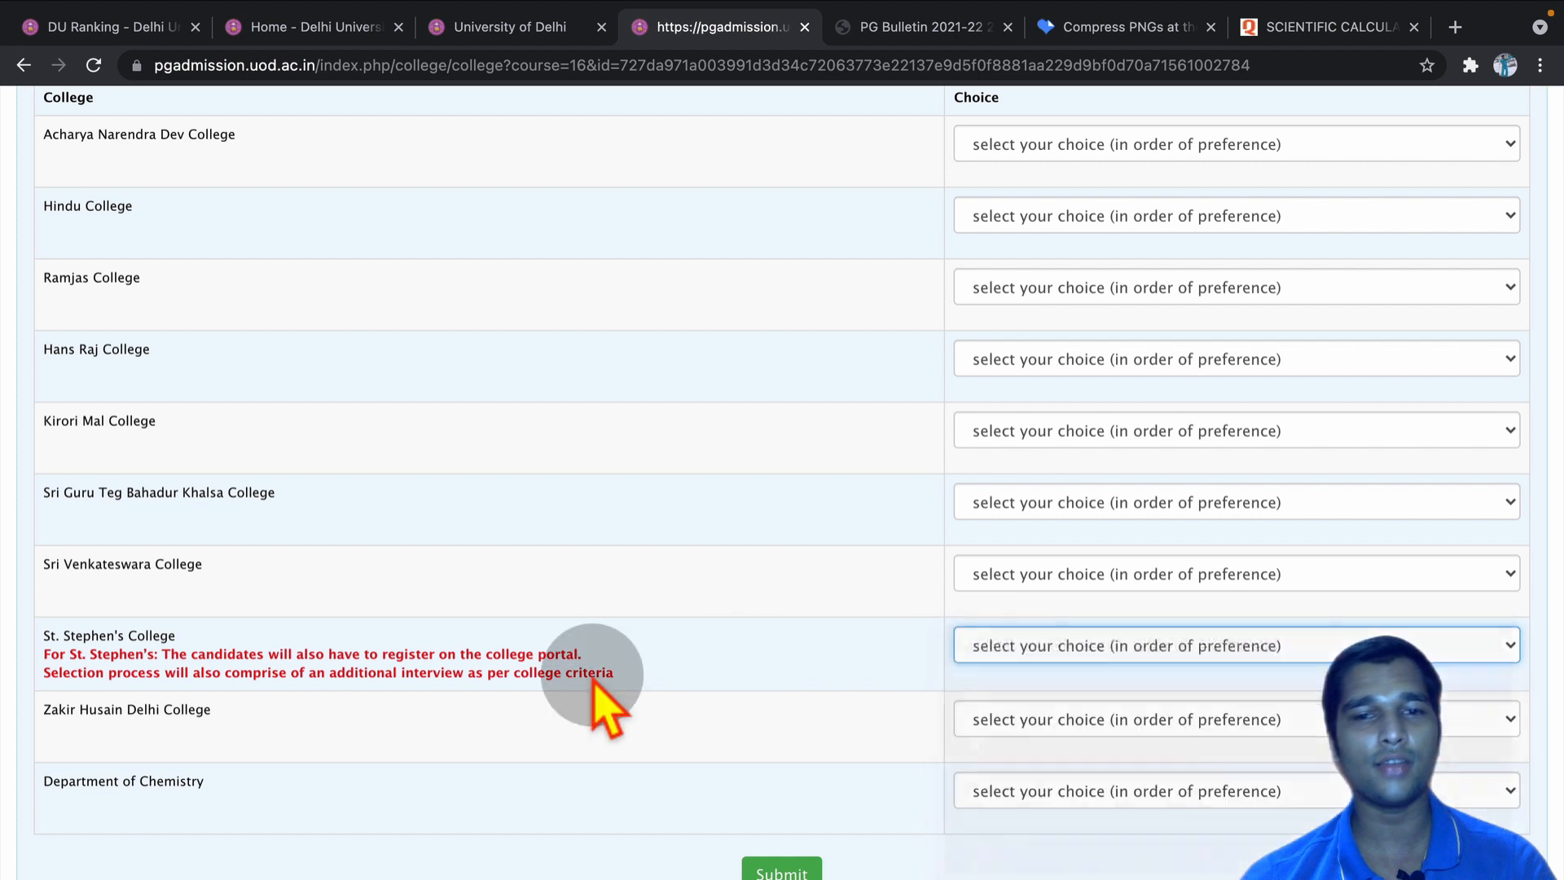
{"action": "left_click_drag", "start_coordinate": [29, 656], "coordinate": [119, 654]}
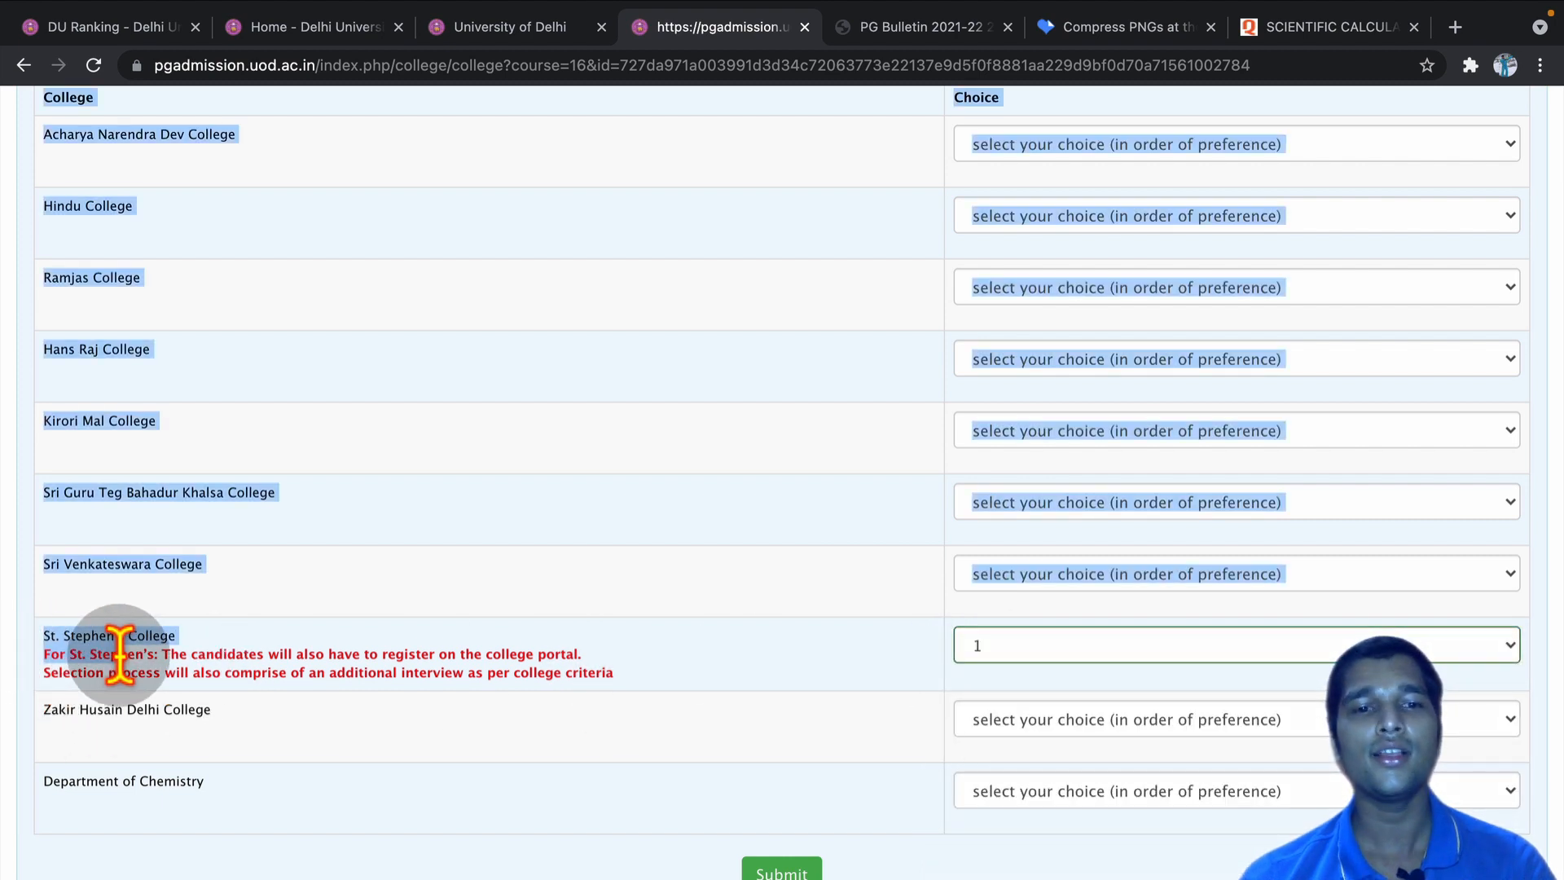
{"action": "left_click", "coordinate": [326, 639]}
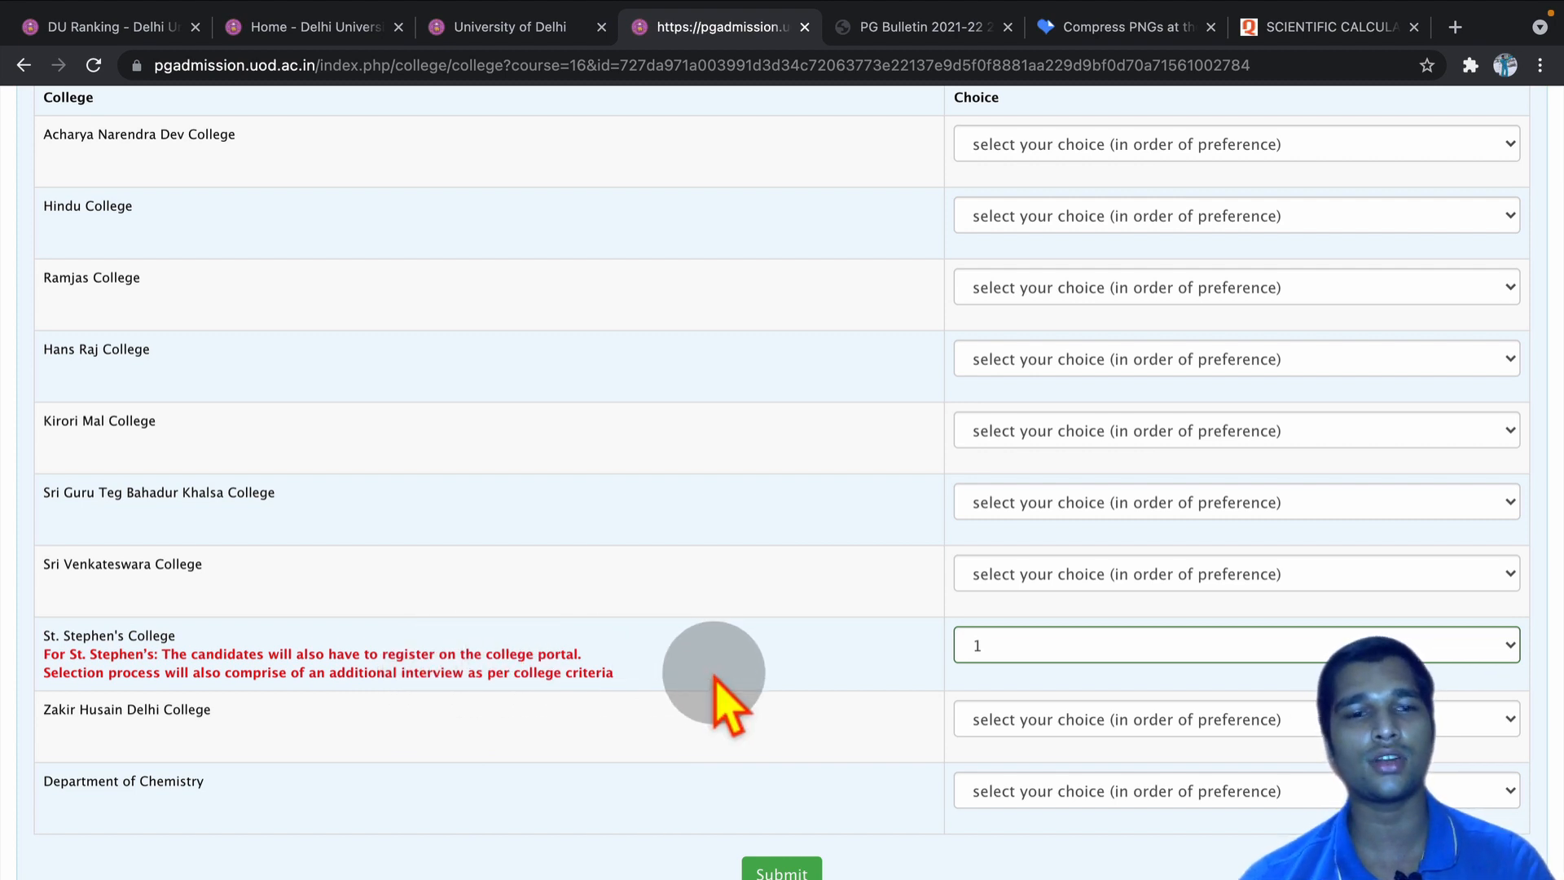
Rank Kirori Mal 2, Hans Raj 3, Hindu 4, Acharya Narendra Dev 6 and Ramjas 7.
{"action": "scroll", "coordinate": [726, 698], "scroll_direction": "up", "scroll_amount": 3}
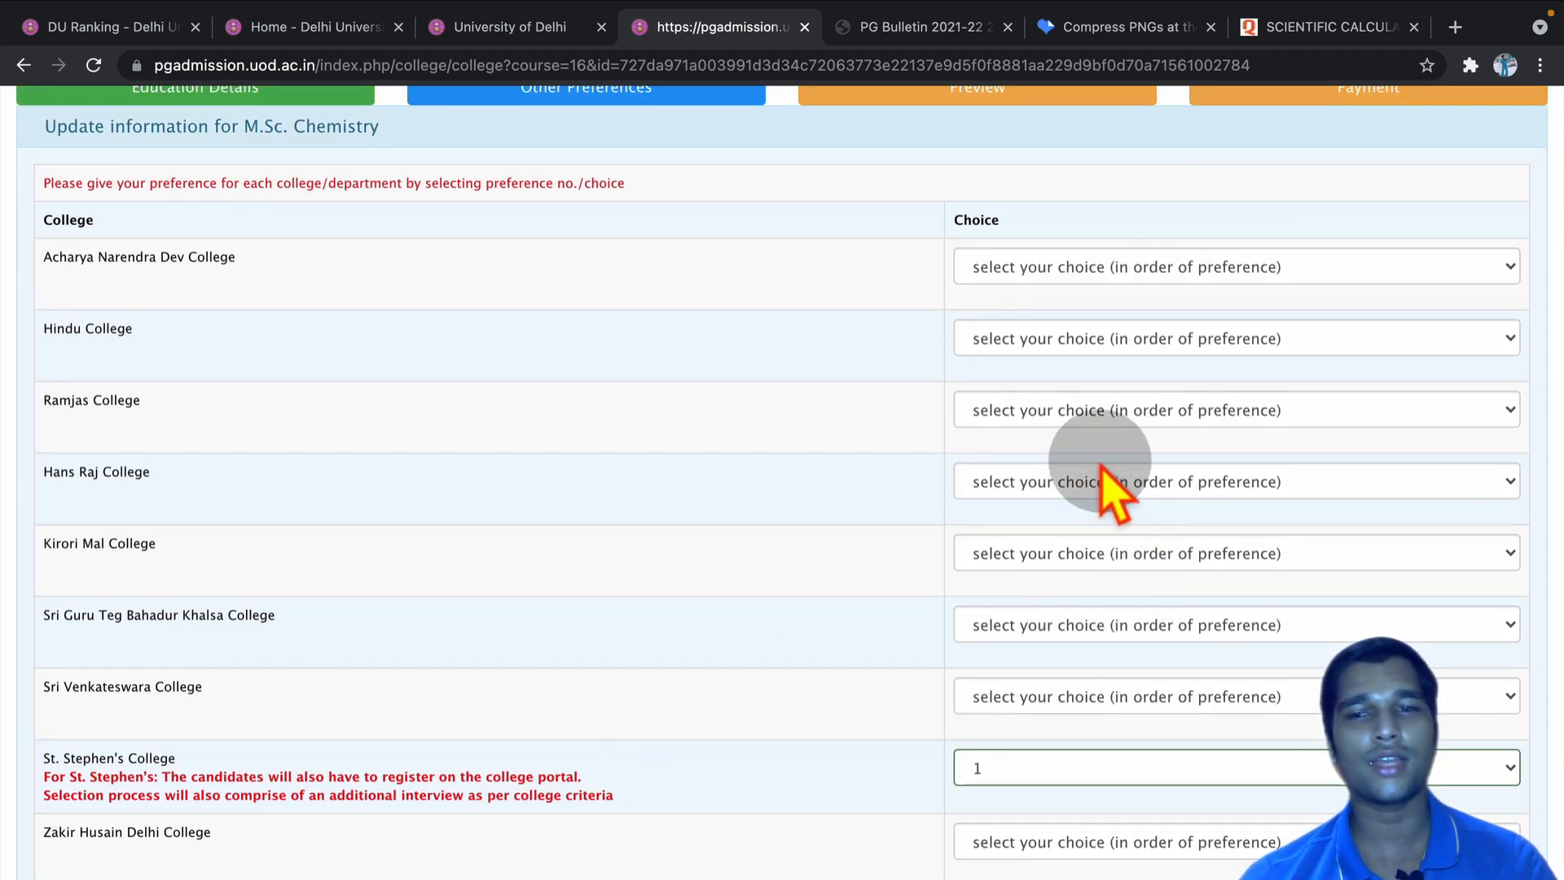
{"action": "left_click", "coordinate": [1065, 563]}
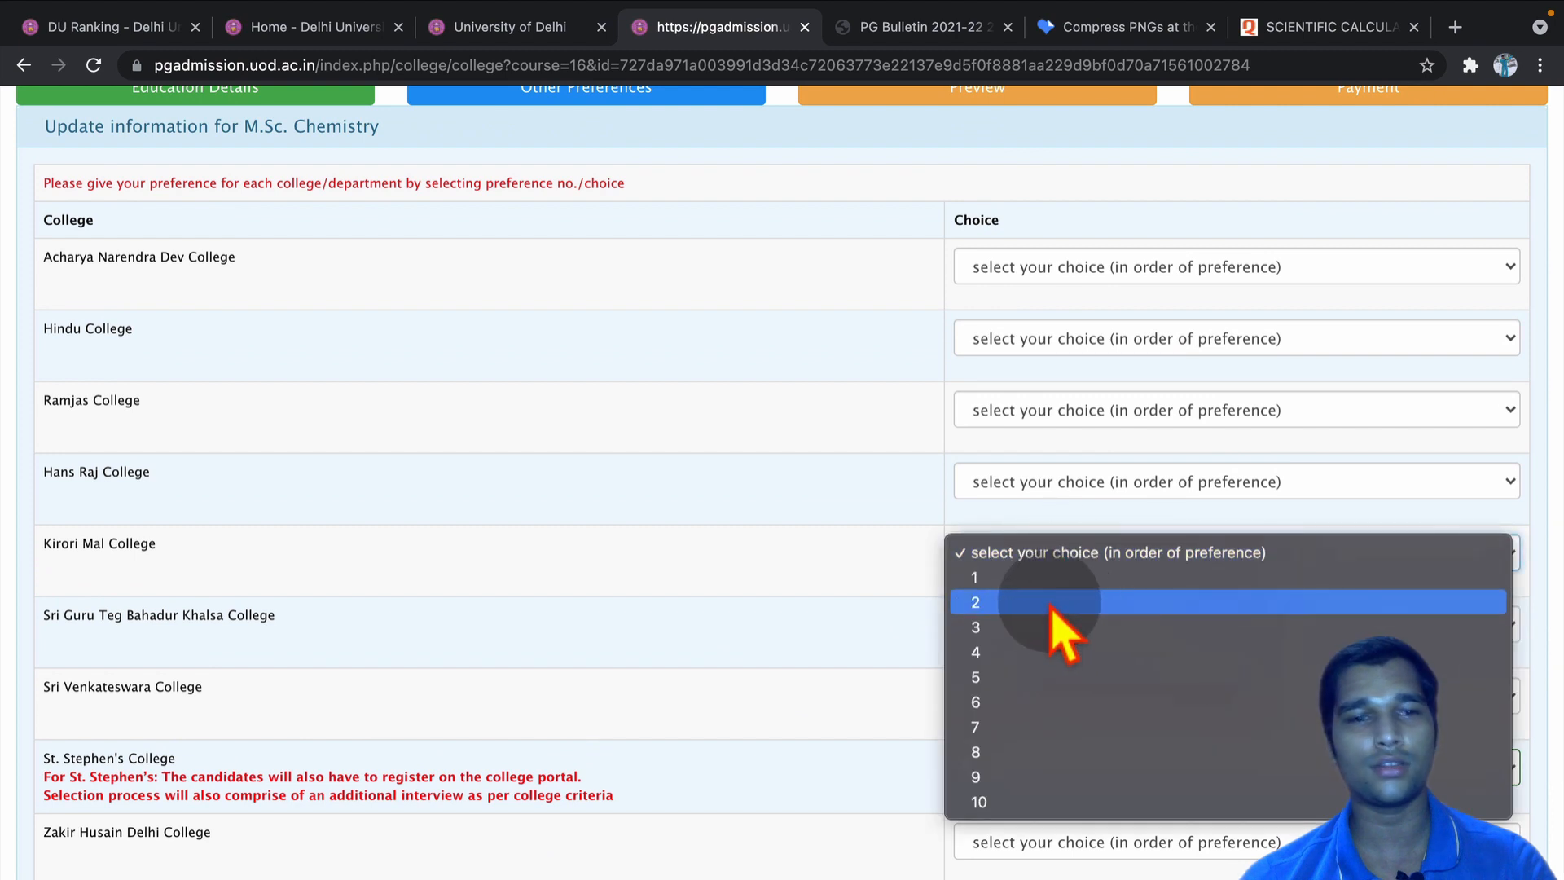
{"action": "left_click", "coordinate": [1059, 635]}
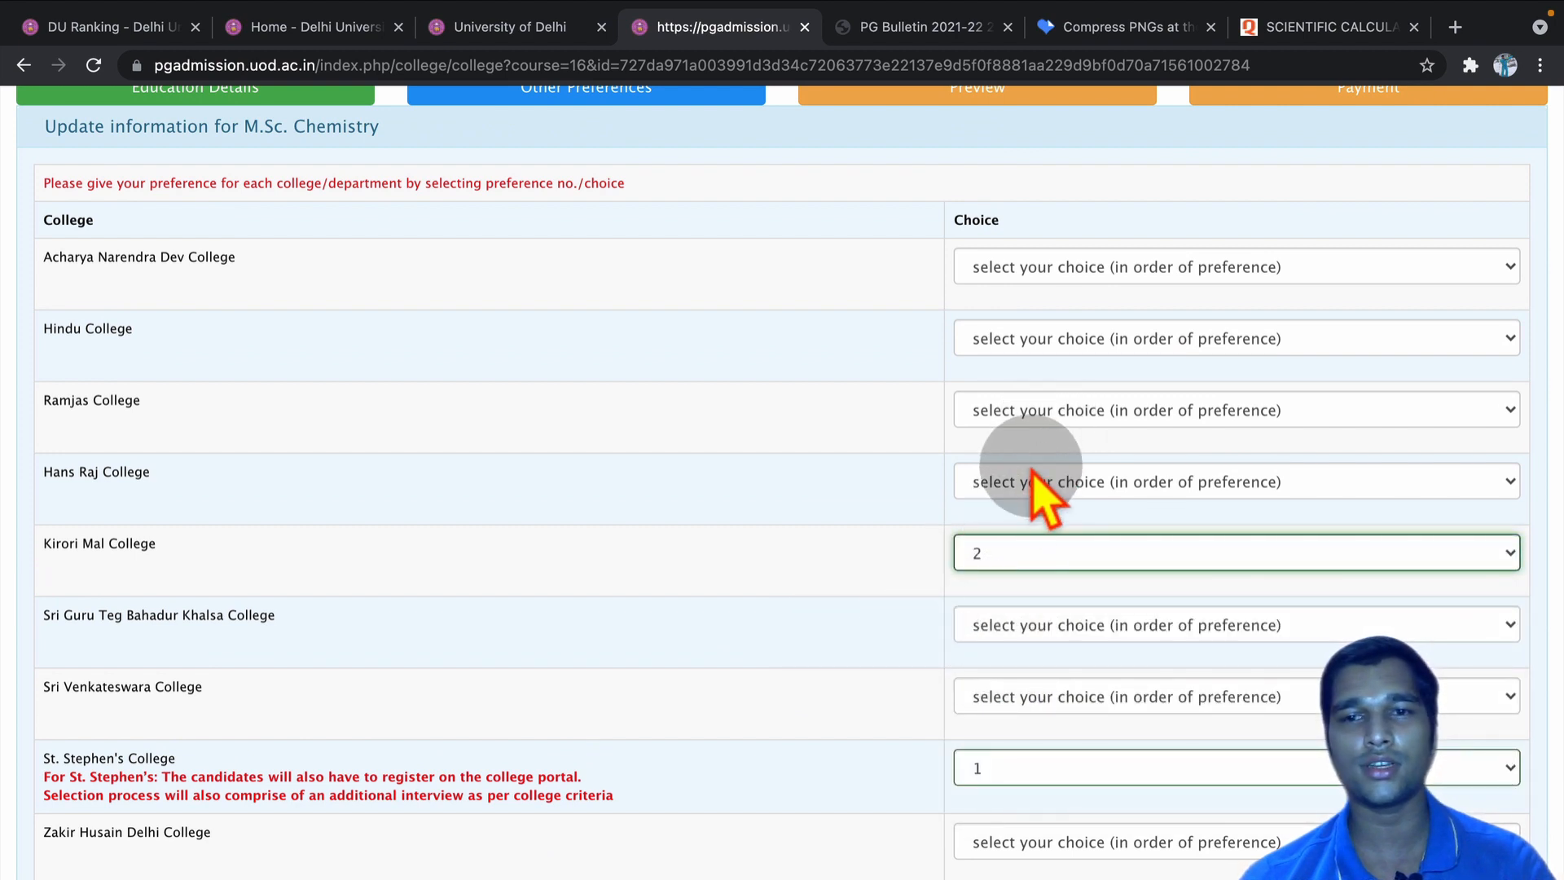
{"action": "left_click", "coordinate": [1031, 480]}
{"action": "left_click", "coordinate": [1006, 559]}
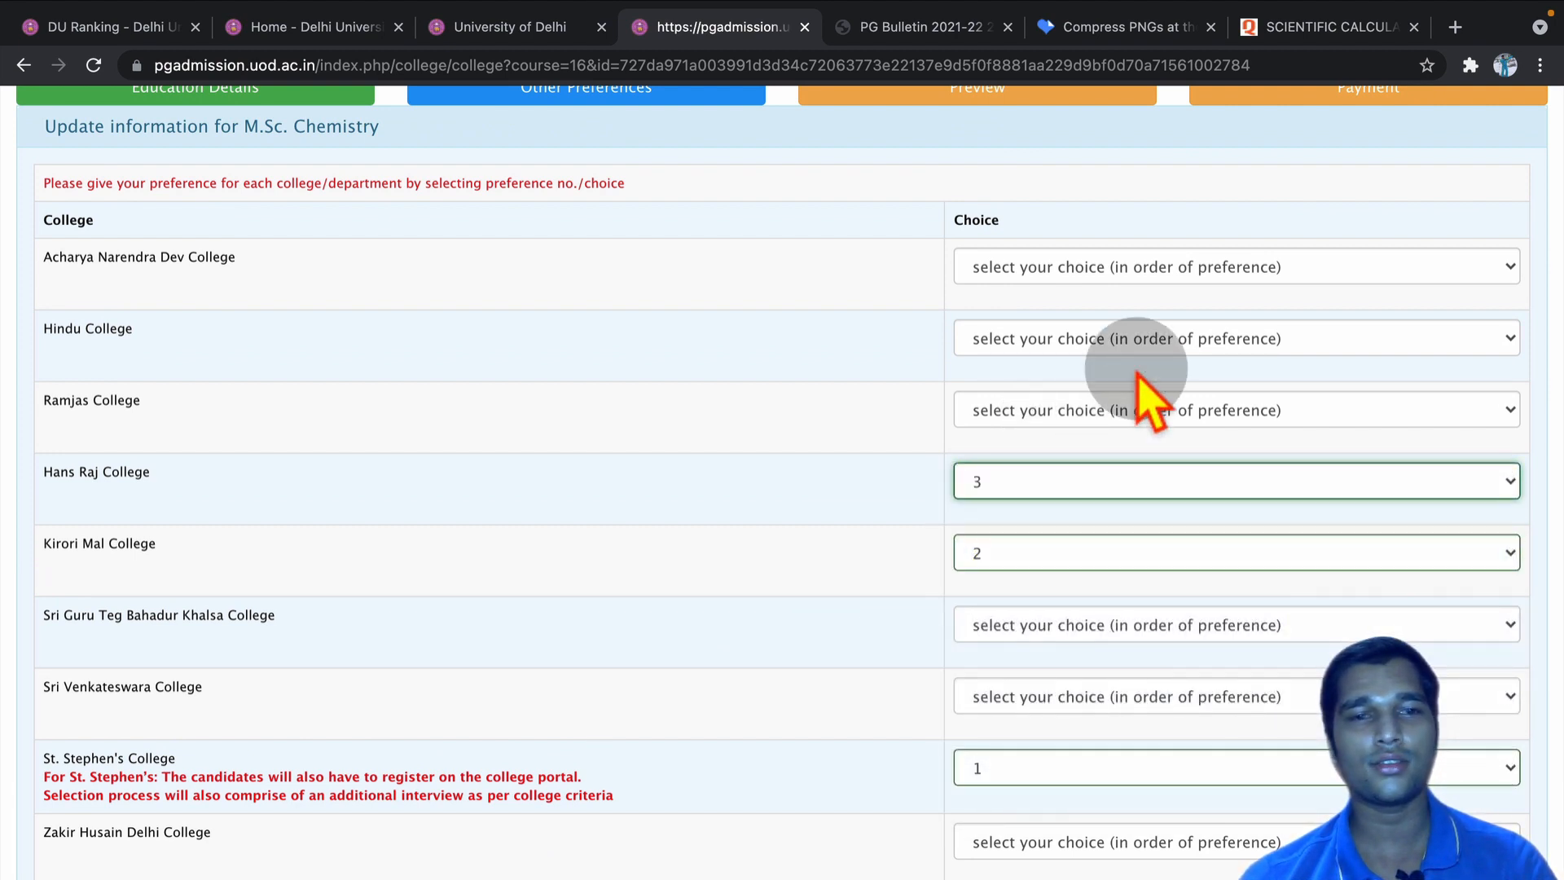
{"action": "left_click", "coordinate": [1065, 341]}
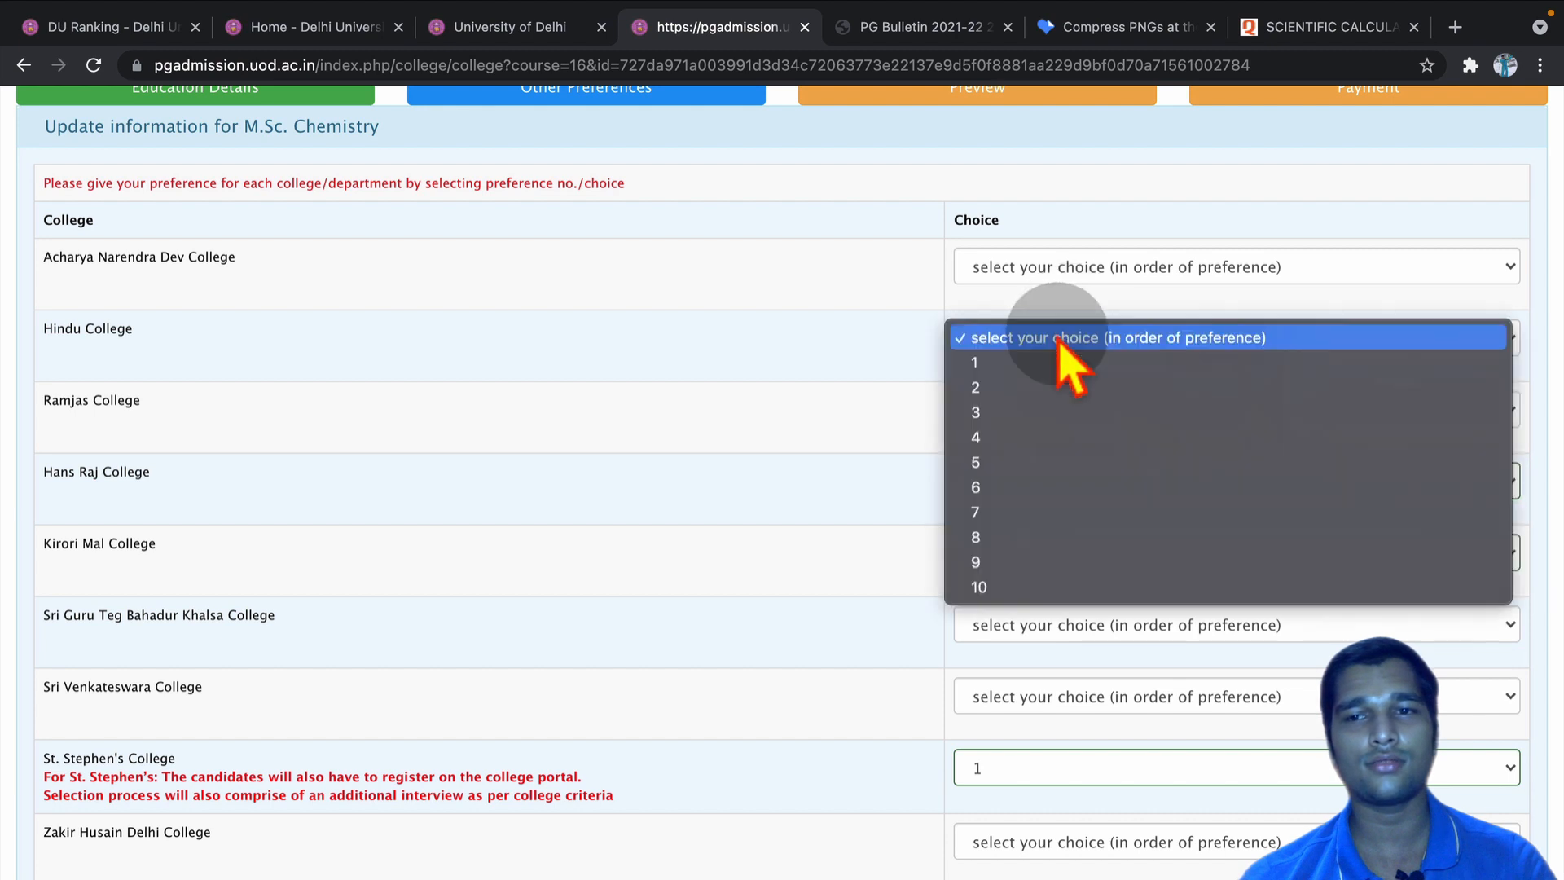
{"action": "left_click", "coordinate": [1002, 440]}
{"action": "left_click", "coordinate": [1063, 273]}
{"action": "left_click", "coordinate": [1038, 511]}
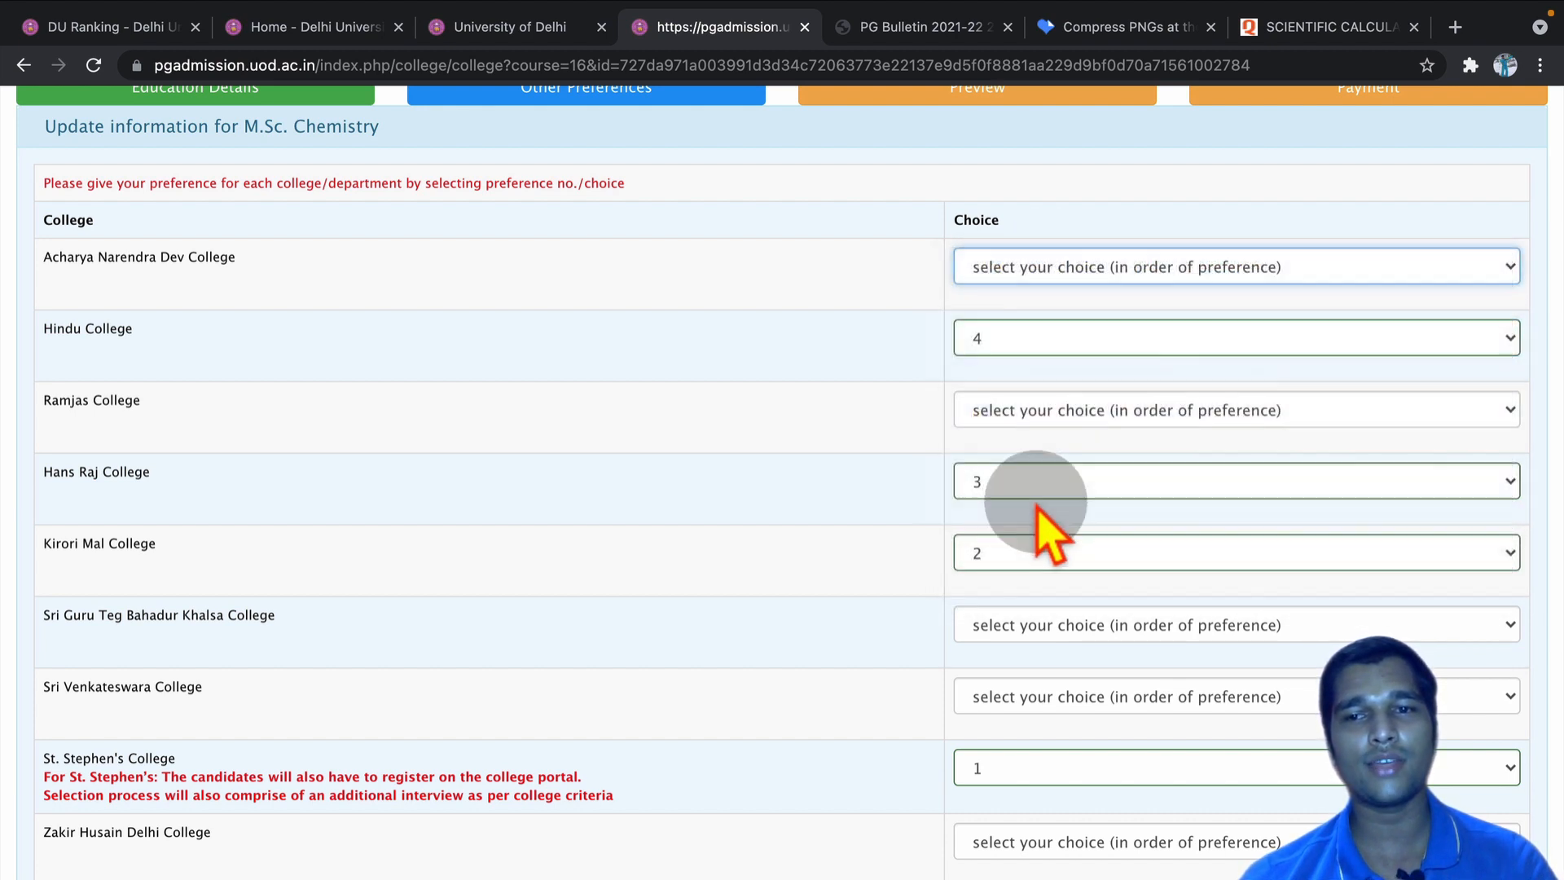
{"action": "key", "text": "6"}
{"action": "left_click", "coordinate": [1048, 411]}
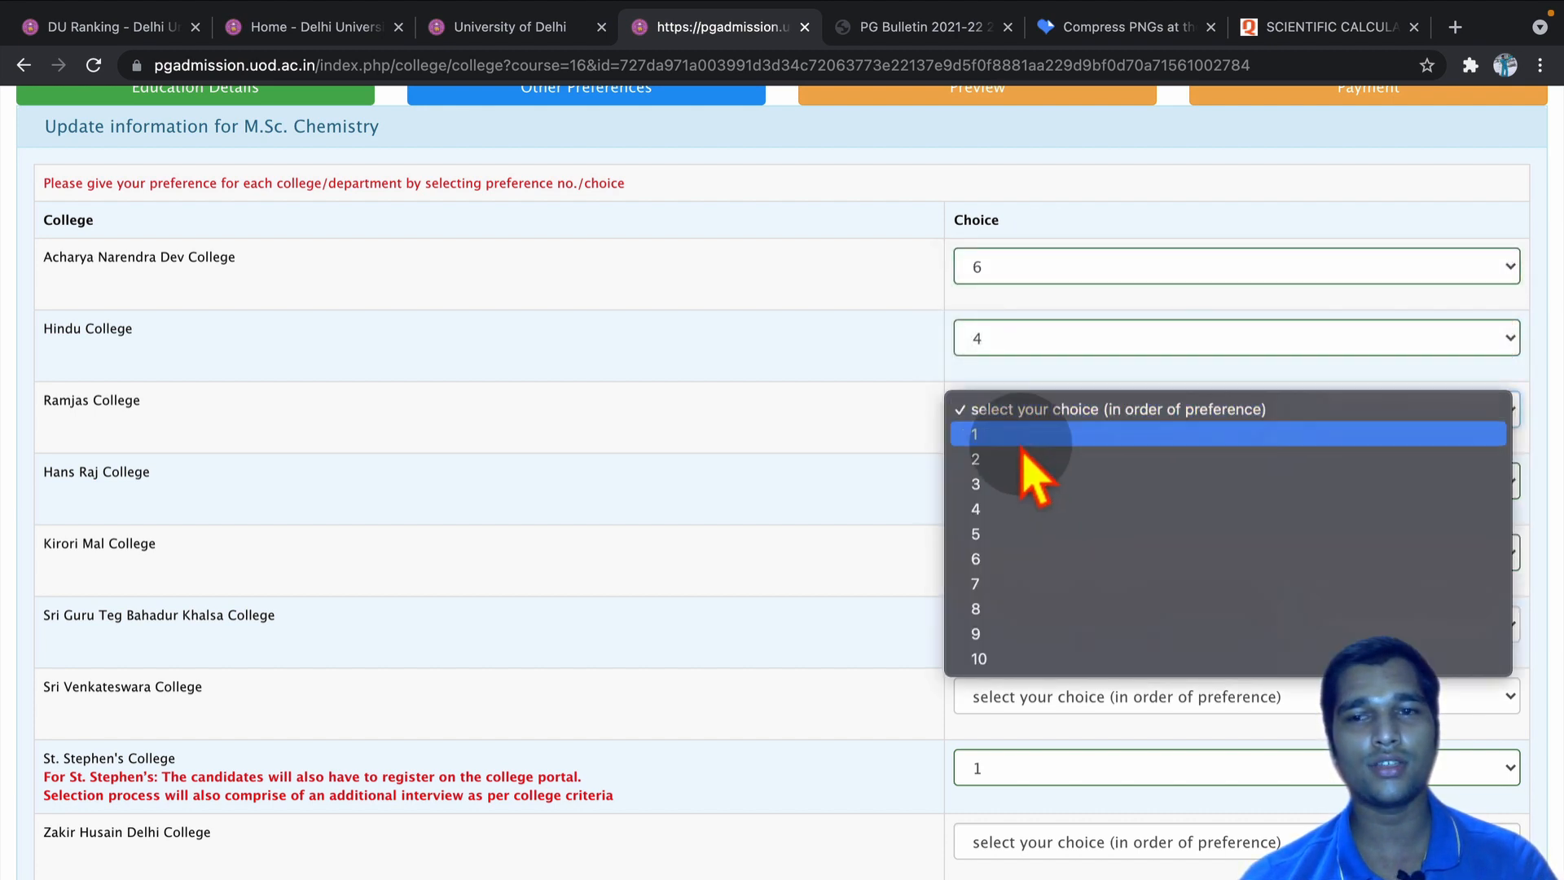
{"action": "left_click", "coordinate": [1004, 586]}
Rank Sri Venkateswara, Sri Guru Teg Bahadur Khalsa 8, Zakir Husain 9, Department of Chemistry 10, and submit.
{"action": "scroll", "coordinate": [1005, 709], "scroll_direction": "down", "scroll_amount": 3}
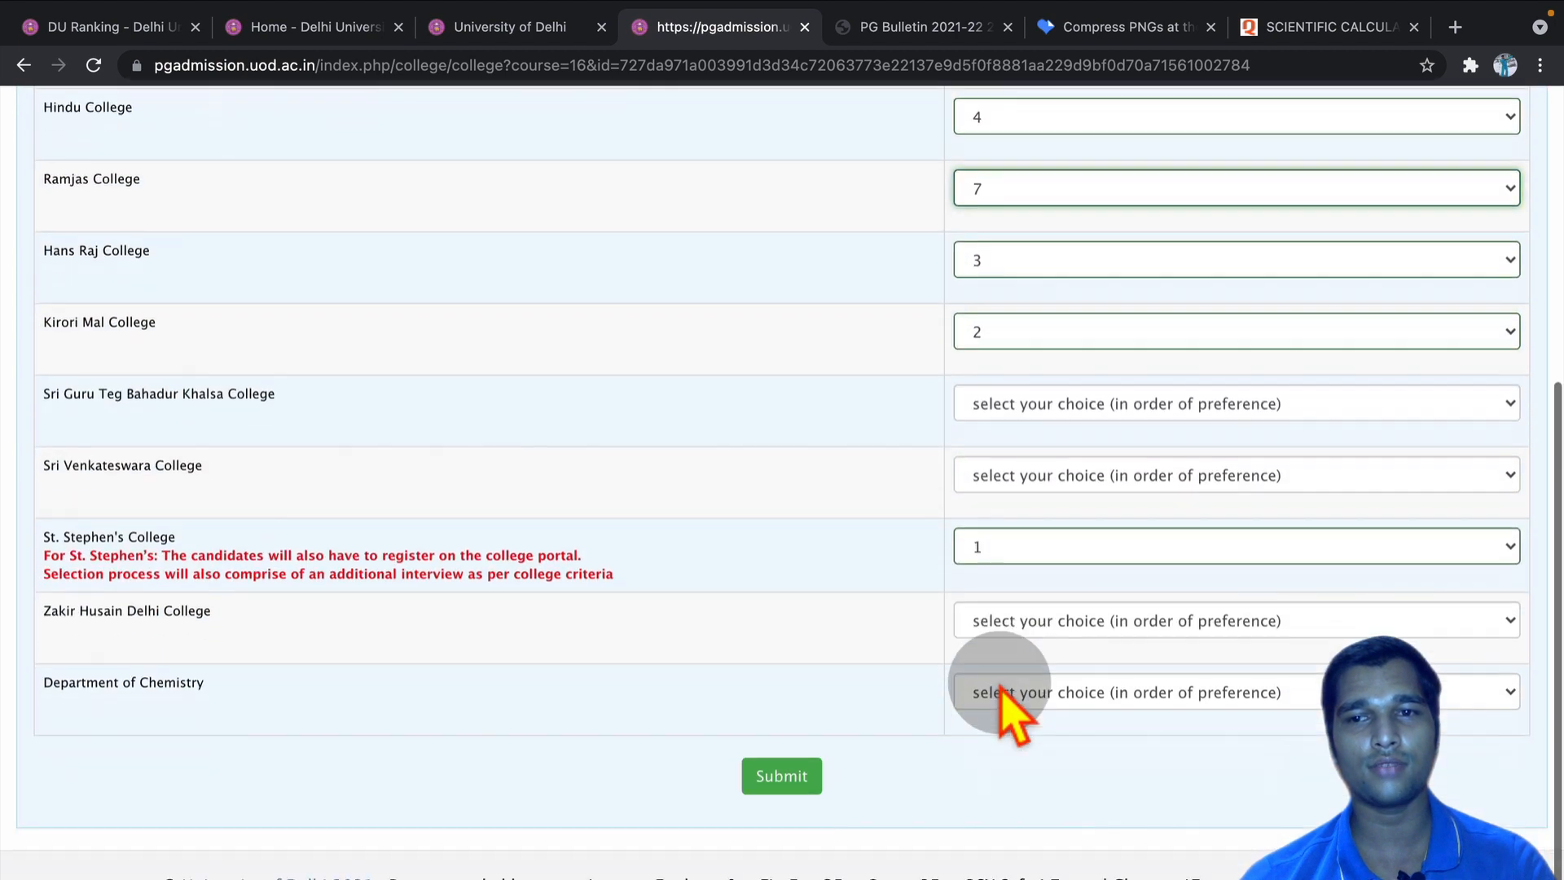
{"action": "left_click", "coordinate": [1047, 480]}
{"action": "left_click", "coordinate": [1015, 599]}
{"action": "left_click", "coordinate": [1035, 407]}
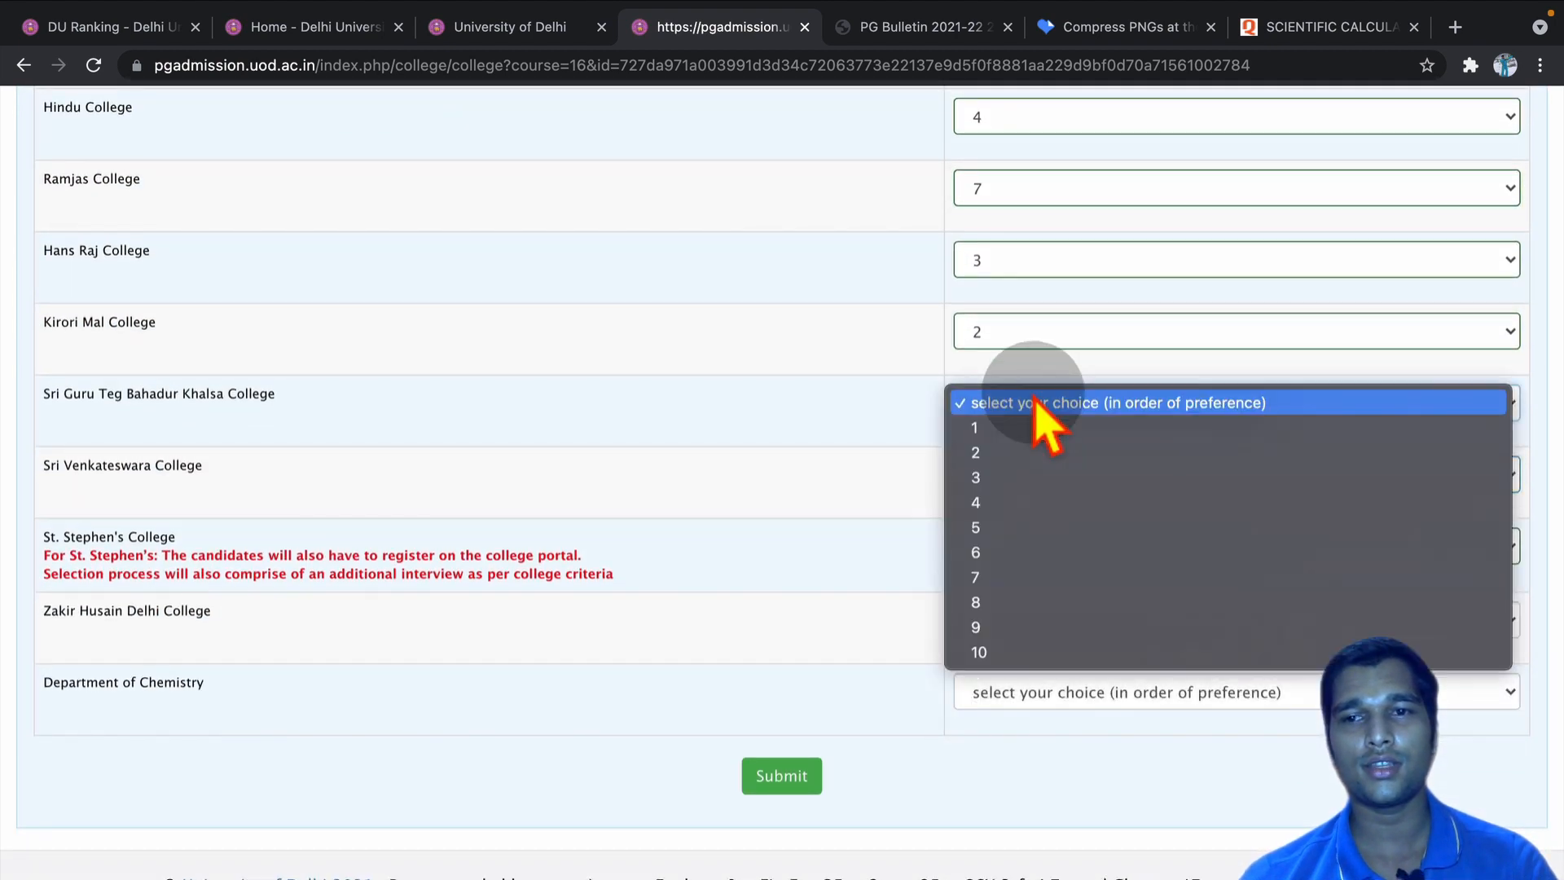
{"action": "left_click", "coordinate": [1023, 603]}
{"action": "left_click", "coordinate": [1048, 628]}
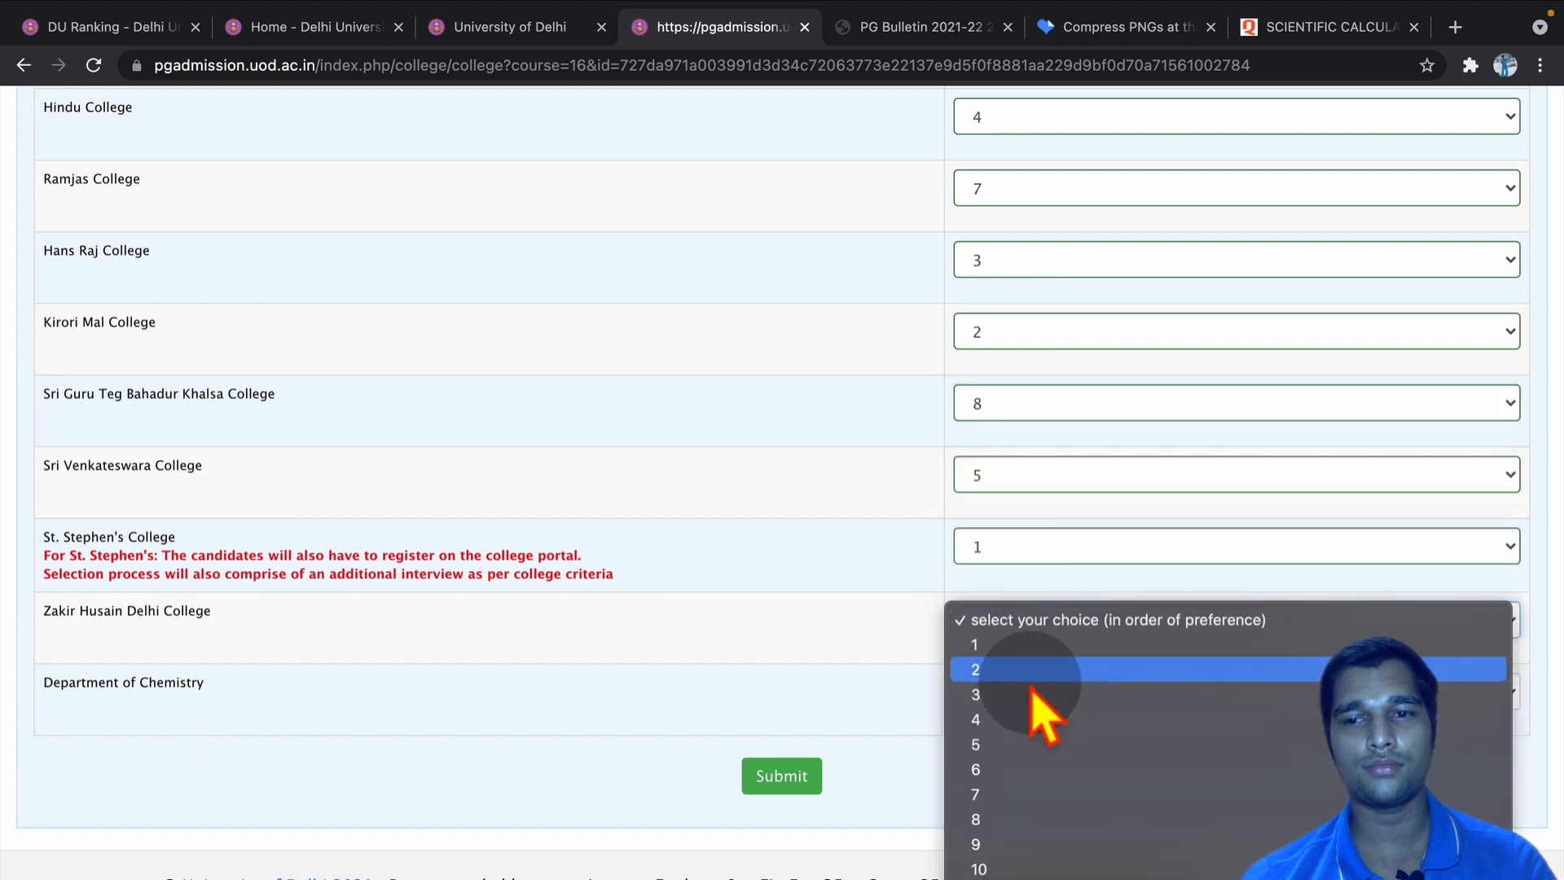
{"action": "left_click", "coordinate": [994, 847]}
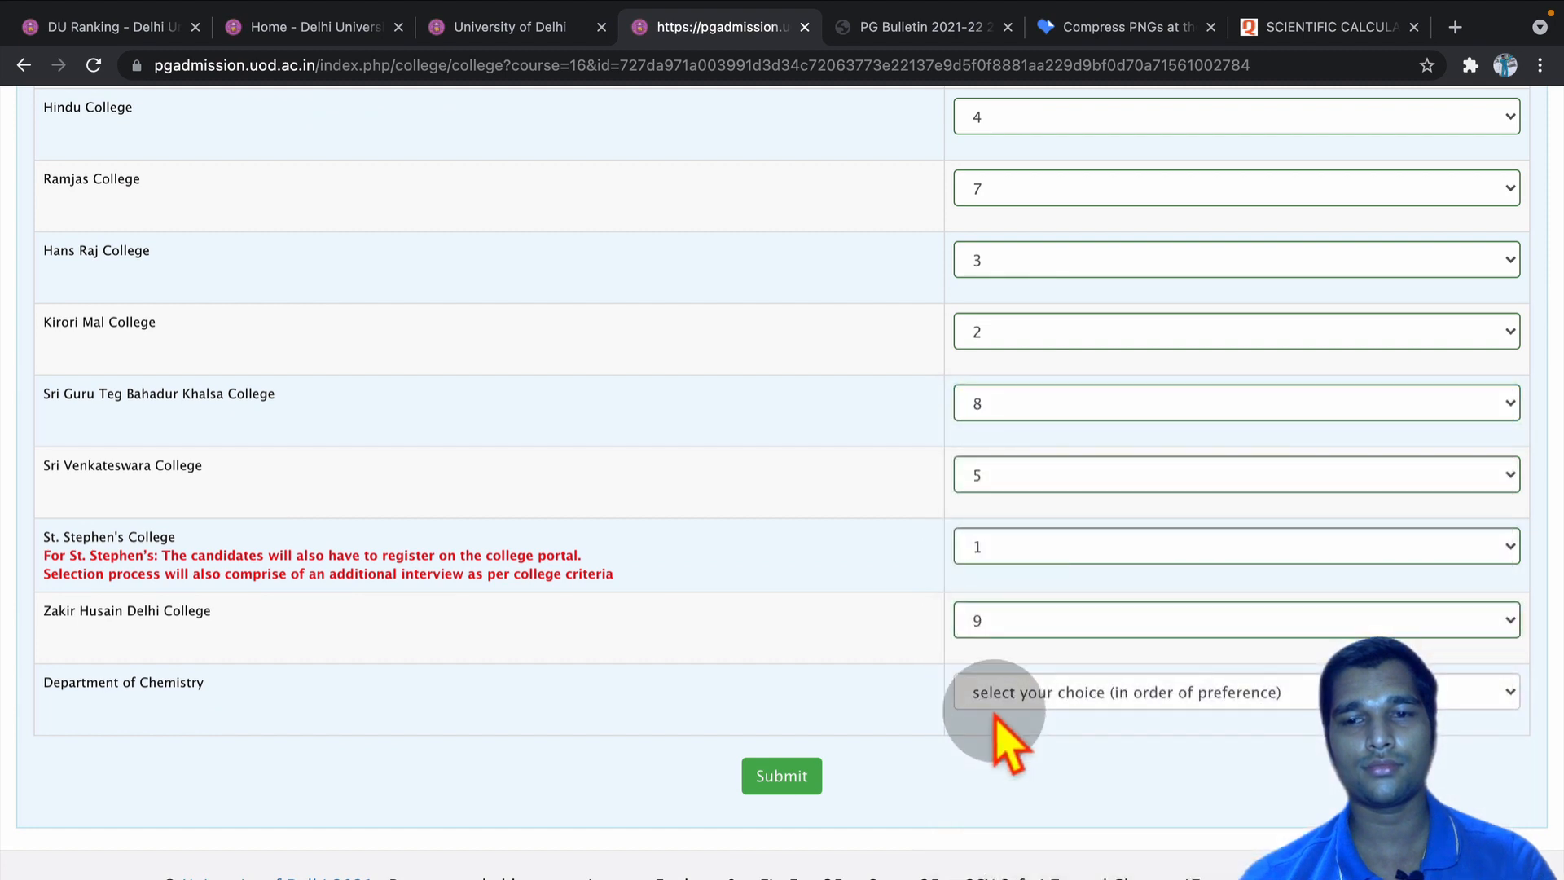
{"action": "left_click", "coordinate": [998, 700]}
{"action": "left_click", "coordinate": [982, 878]}
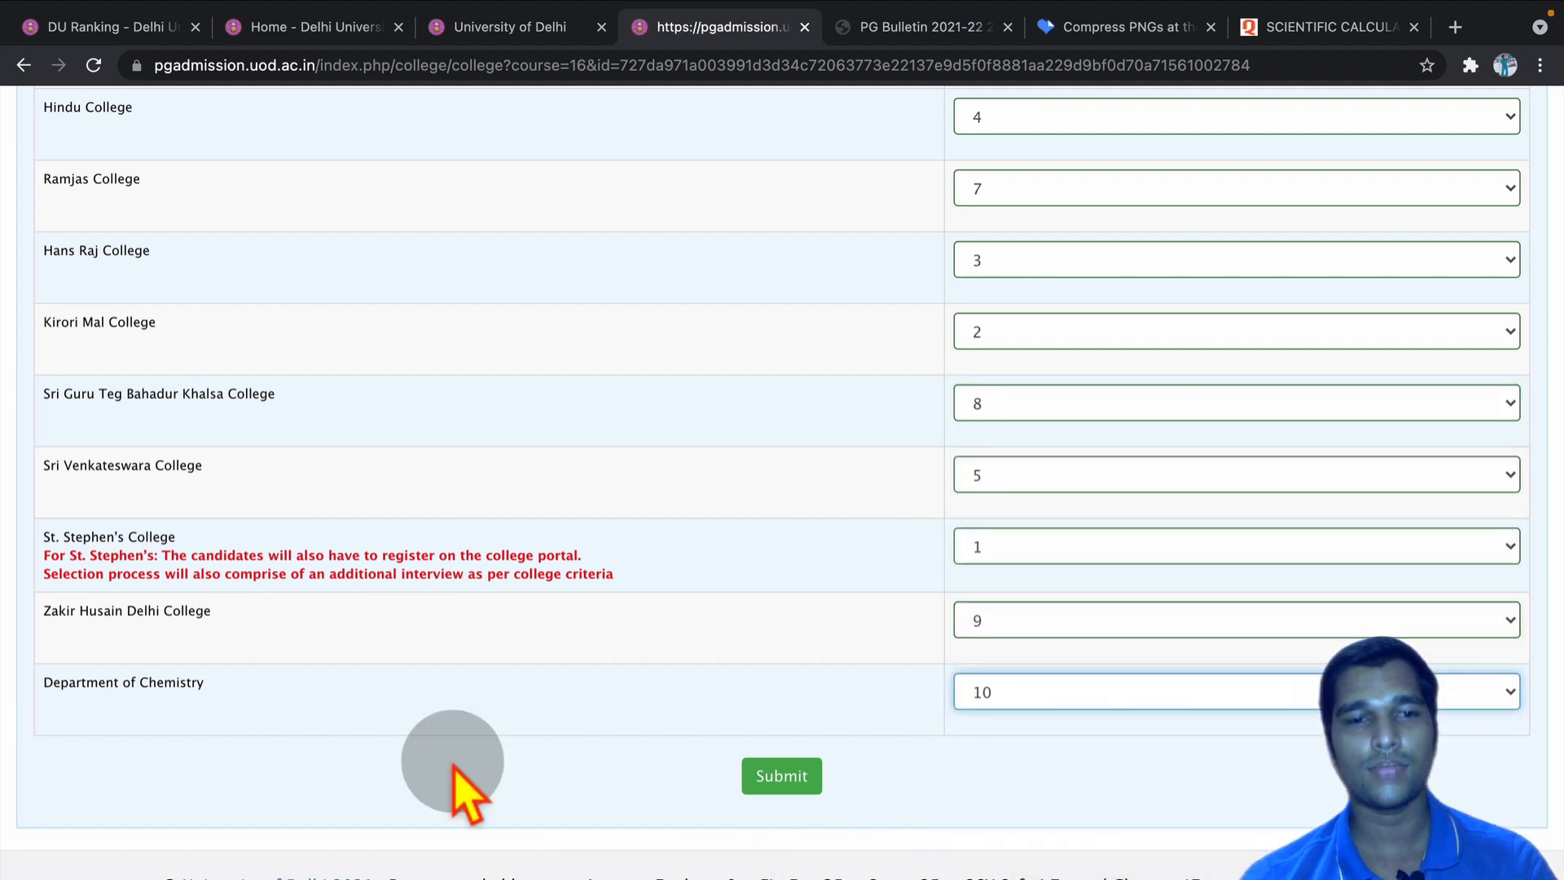
{"action": "left_click", "coordinate": [783, 778]}
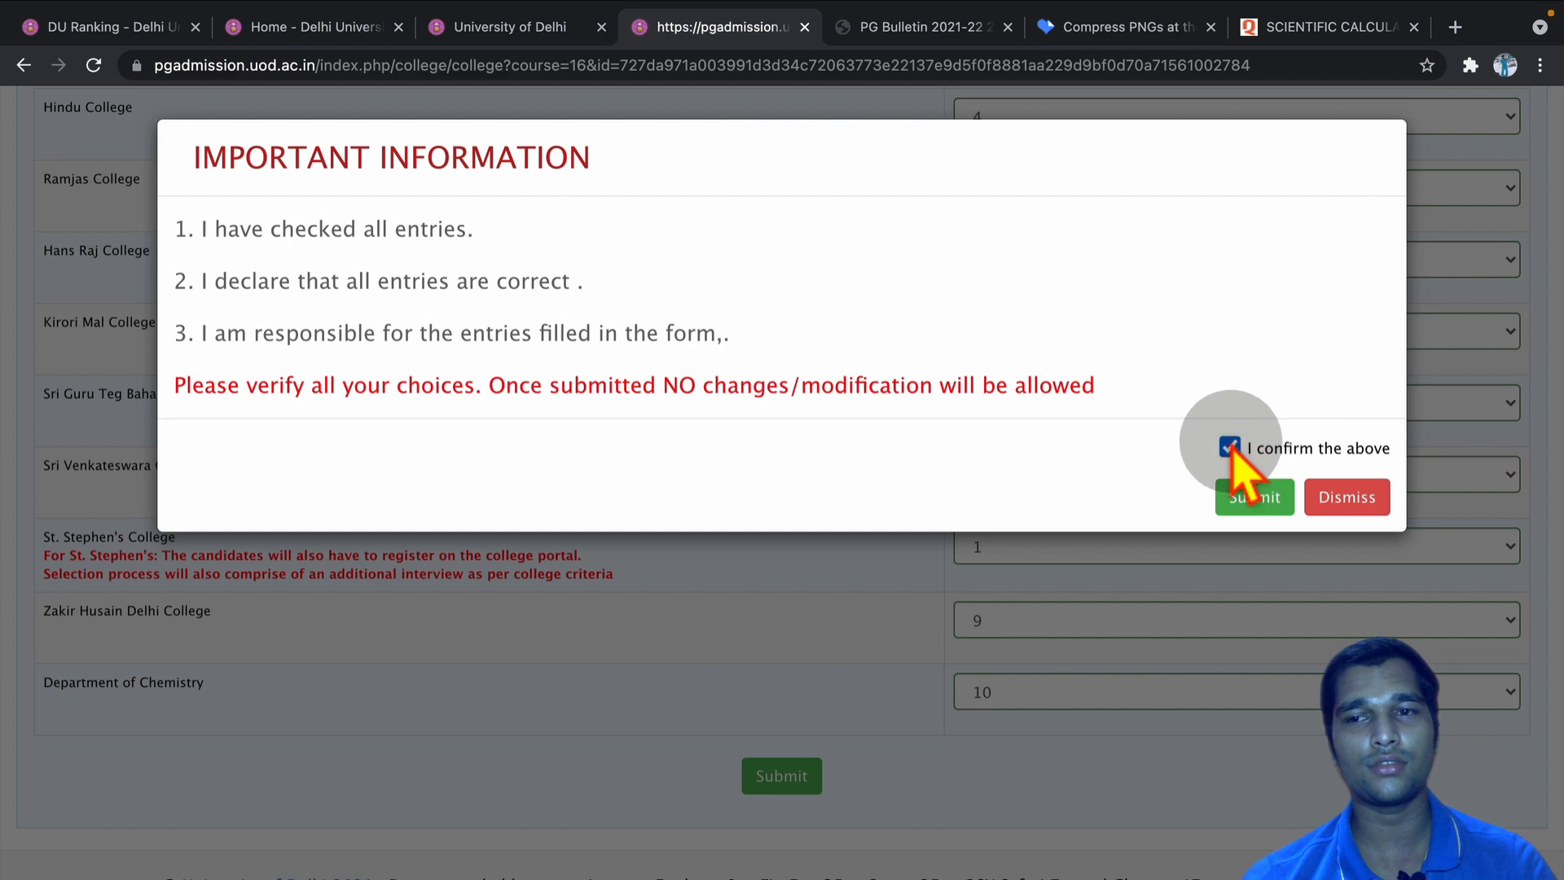
Confirm the entries are correct and finalise the college choices submission.
{"action": "left_click", "coordinate": [1348, 510]}
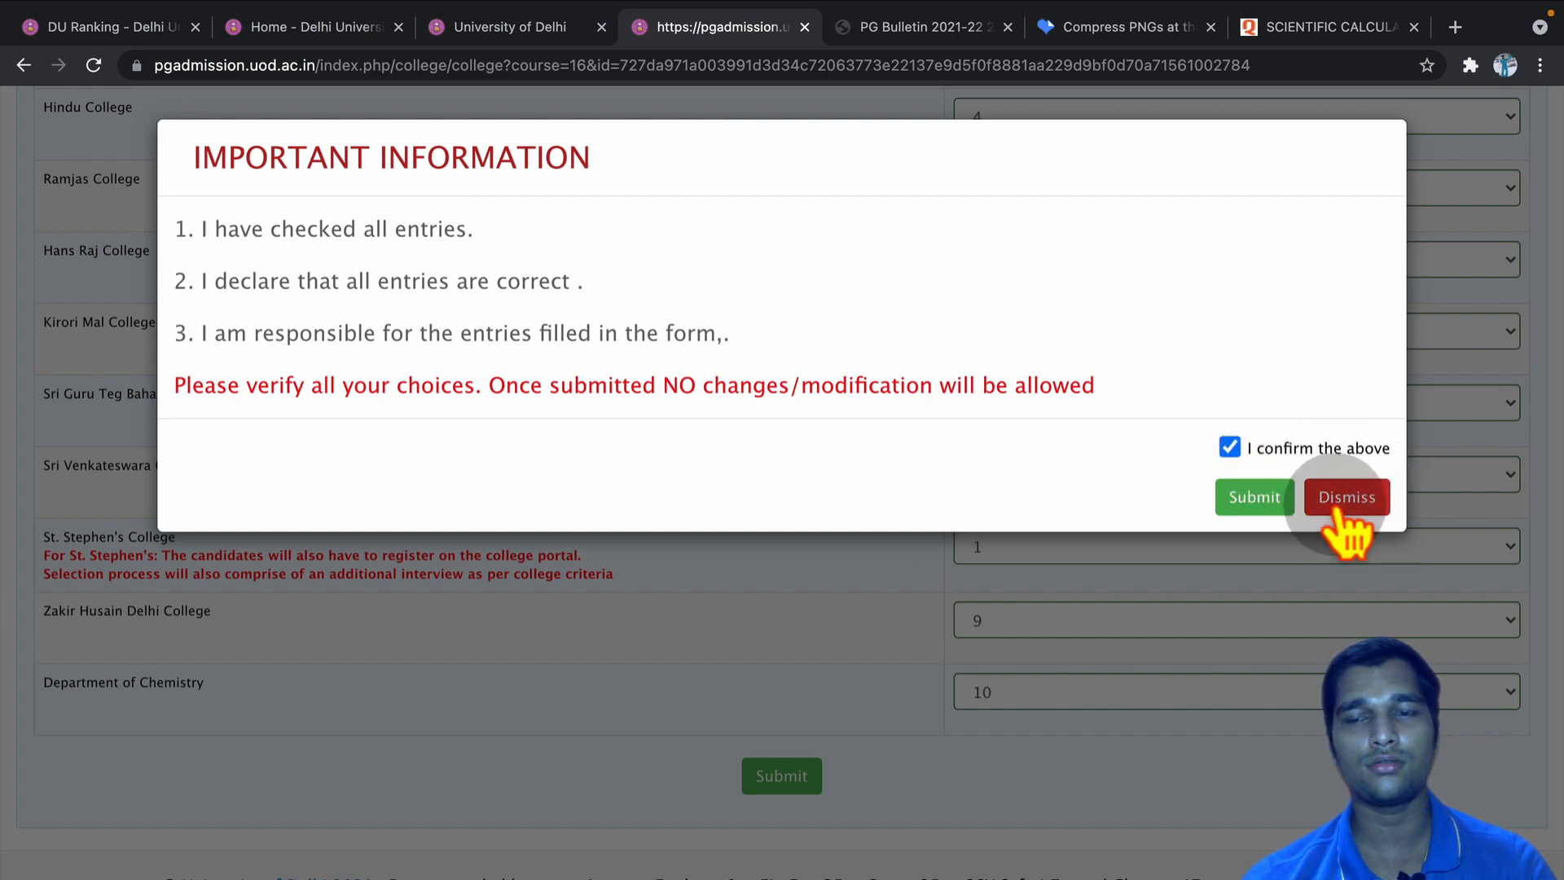
{"action": "left_click", "coordinate": [1258, 501]}
{"action": "scroll", "coordinate": [1051, 529], "scroll_direction": "down", "scroll_amount": 2}
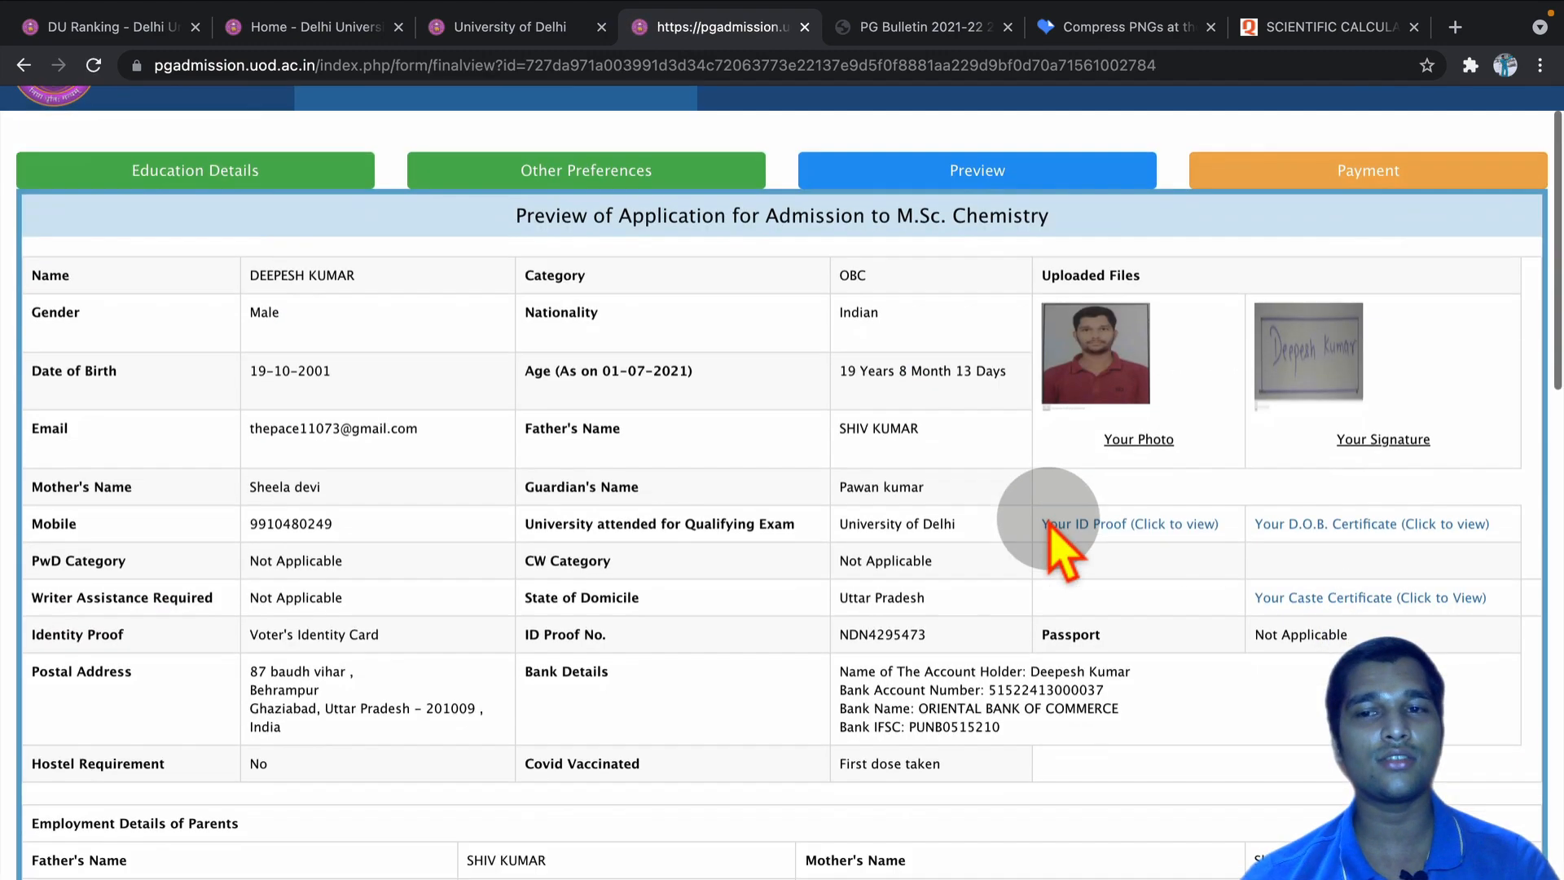
{"action": "scroll", "coordinate": [1051, 530], "scroll_direction": "down", "scroll_amount": 15}
{"action": "scroll", "coordinate": [1051, 529], "scroll_direction": "up", "scroll_amount": 6}
{"action": "scroll", "coordinate": [1051, 529], "scroll_direction": "down", "scroll_amount": 6}
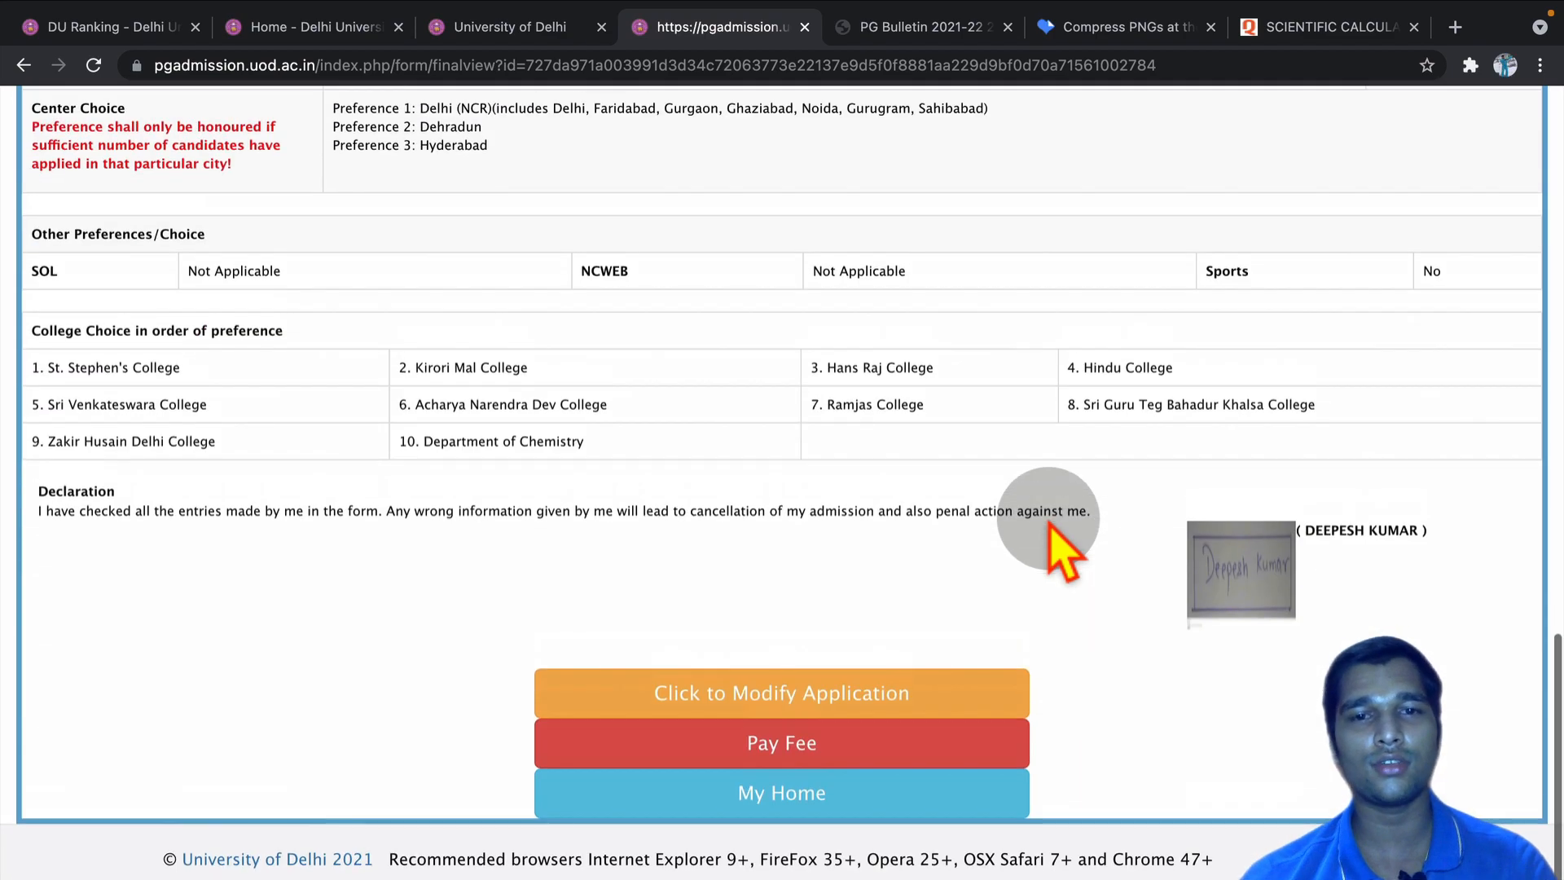
{"action": "scroll", "coordinate": [1051, 525], "scroll_direction": "up", "scroll_amount": 1}
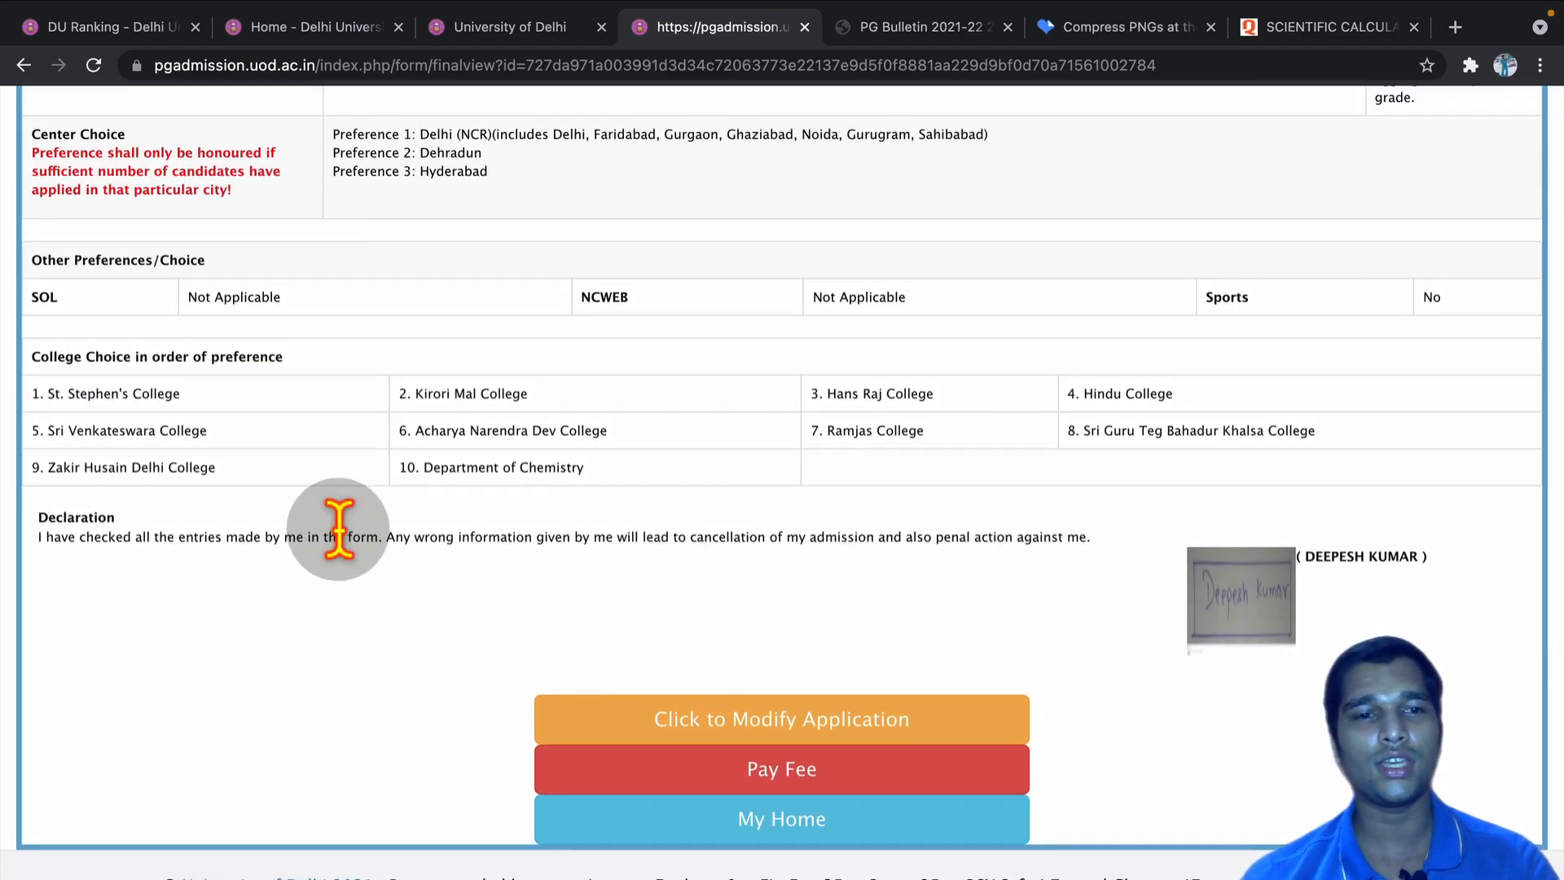
Review the preview page and proceed to pay the ₹750 application fee.
{"action": "scroll", "coordinate": [338, 517], "scroll_direction": "up", "scroll_amount": 10}
{"action": "scroll", "coordinate": [336, 525], "scroll_direction": "down", "scroll_amount": 7}
{"action": "scroll", "coordinate": [334, 538], "scroll_direction": "down", "scroll_amount": 1}
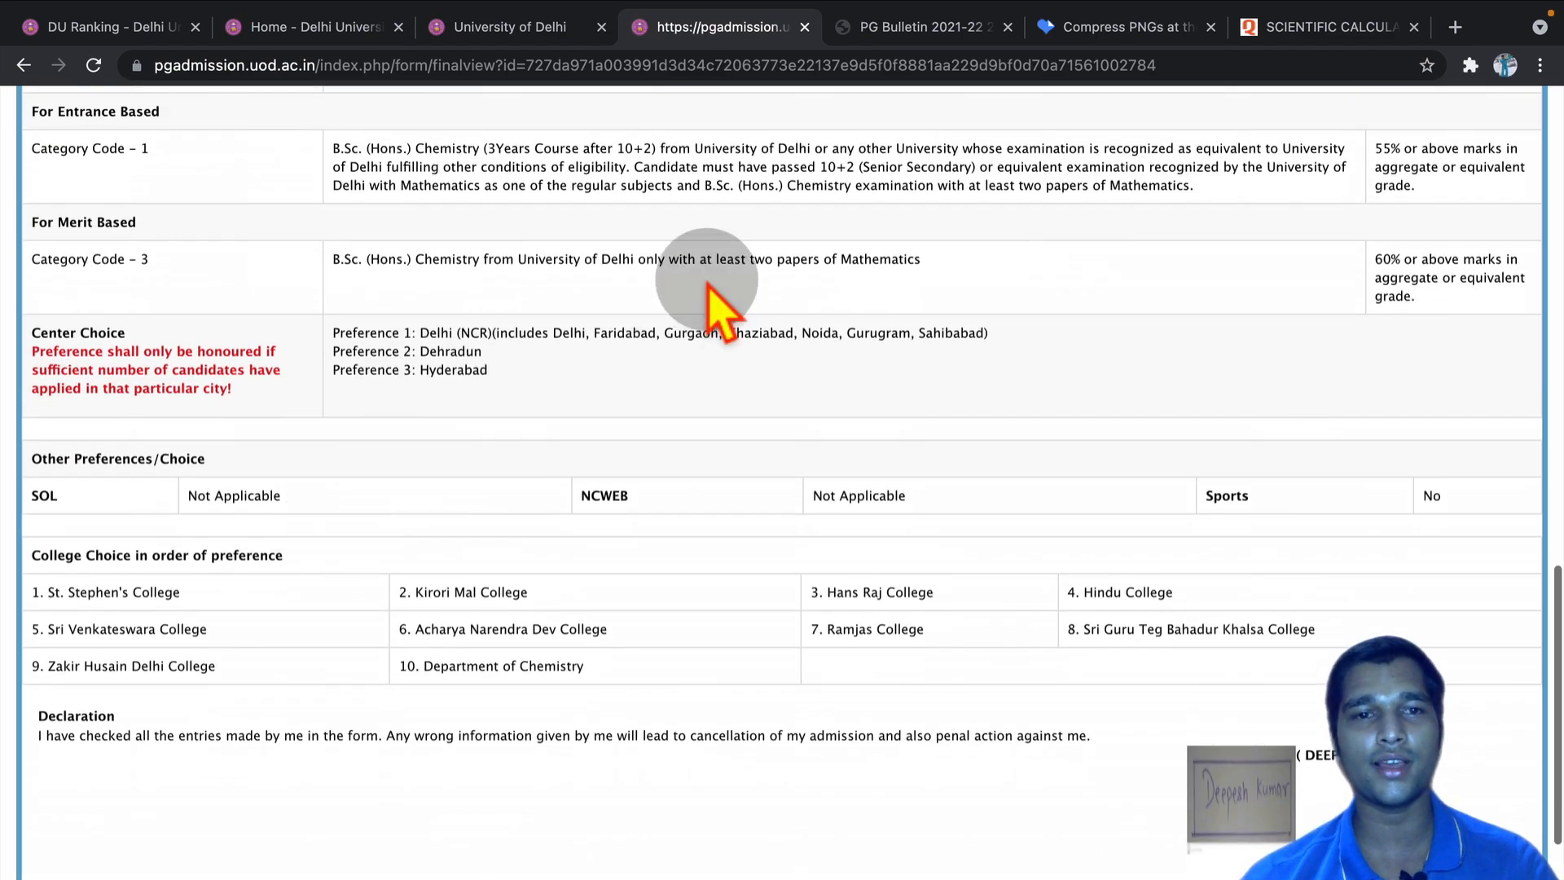
{"action": "scroll", "coordinate": [464, 522], "scroll_direction": "down", "scroll_amount": 3}
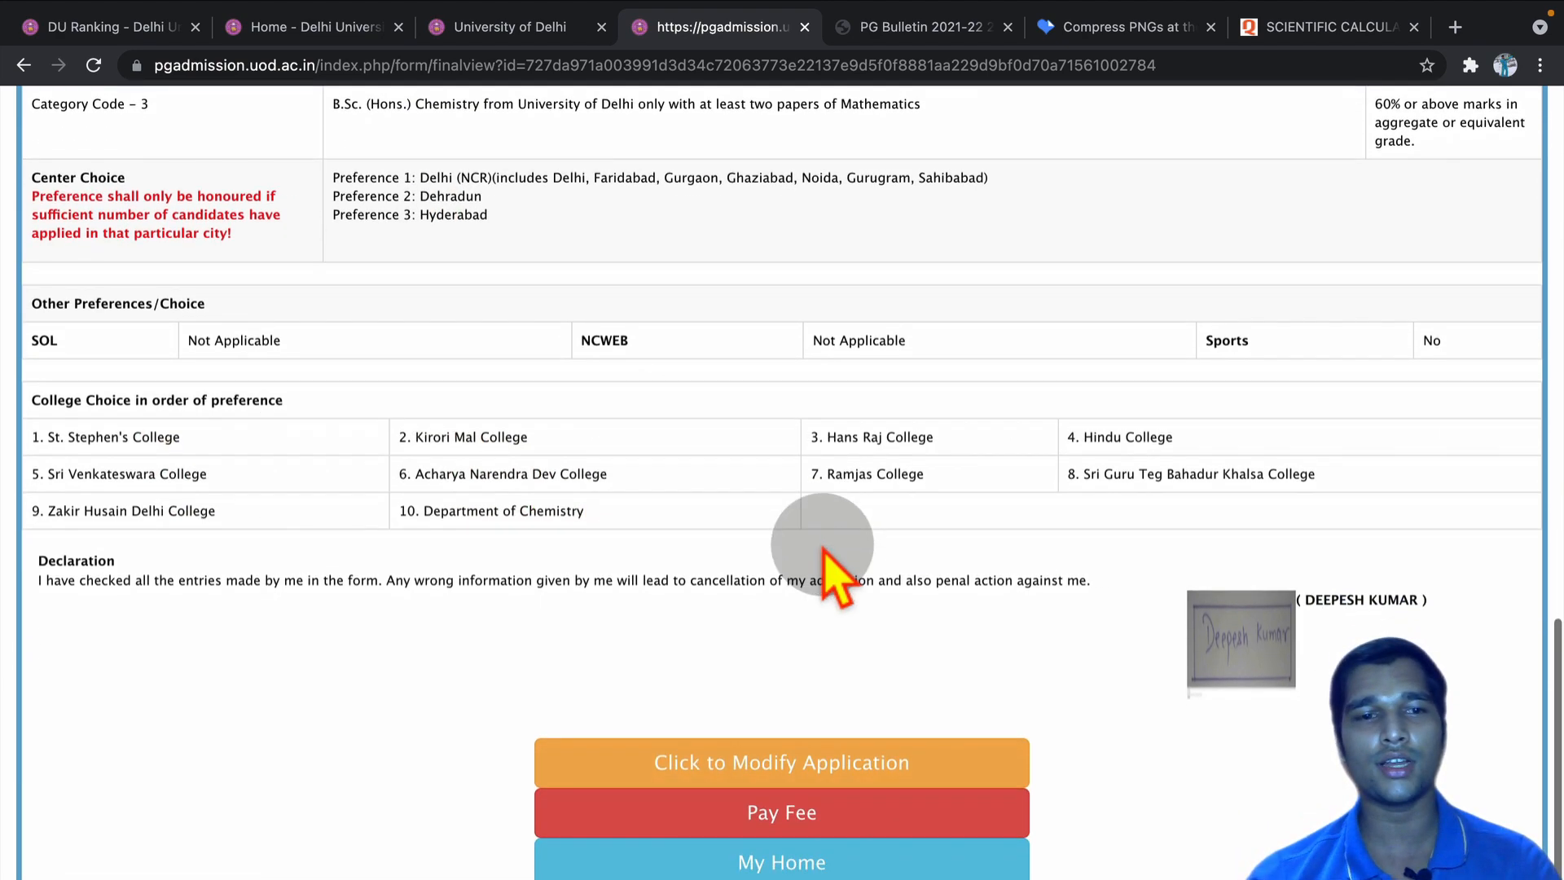
{"action": "scroll", "coordinate": [839, 570], "scroll_direction": "down", "scroll_amount": 1}
{"action": "scroll", "coordinate": [839, 738], "scroll_direction": "down", "scroll_amount": 1}
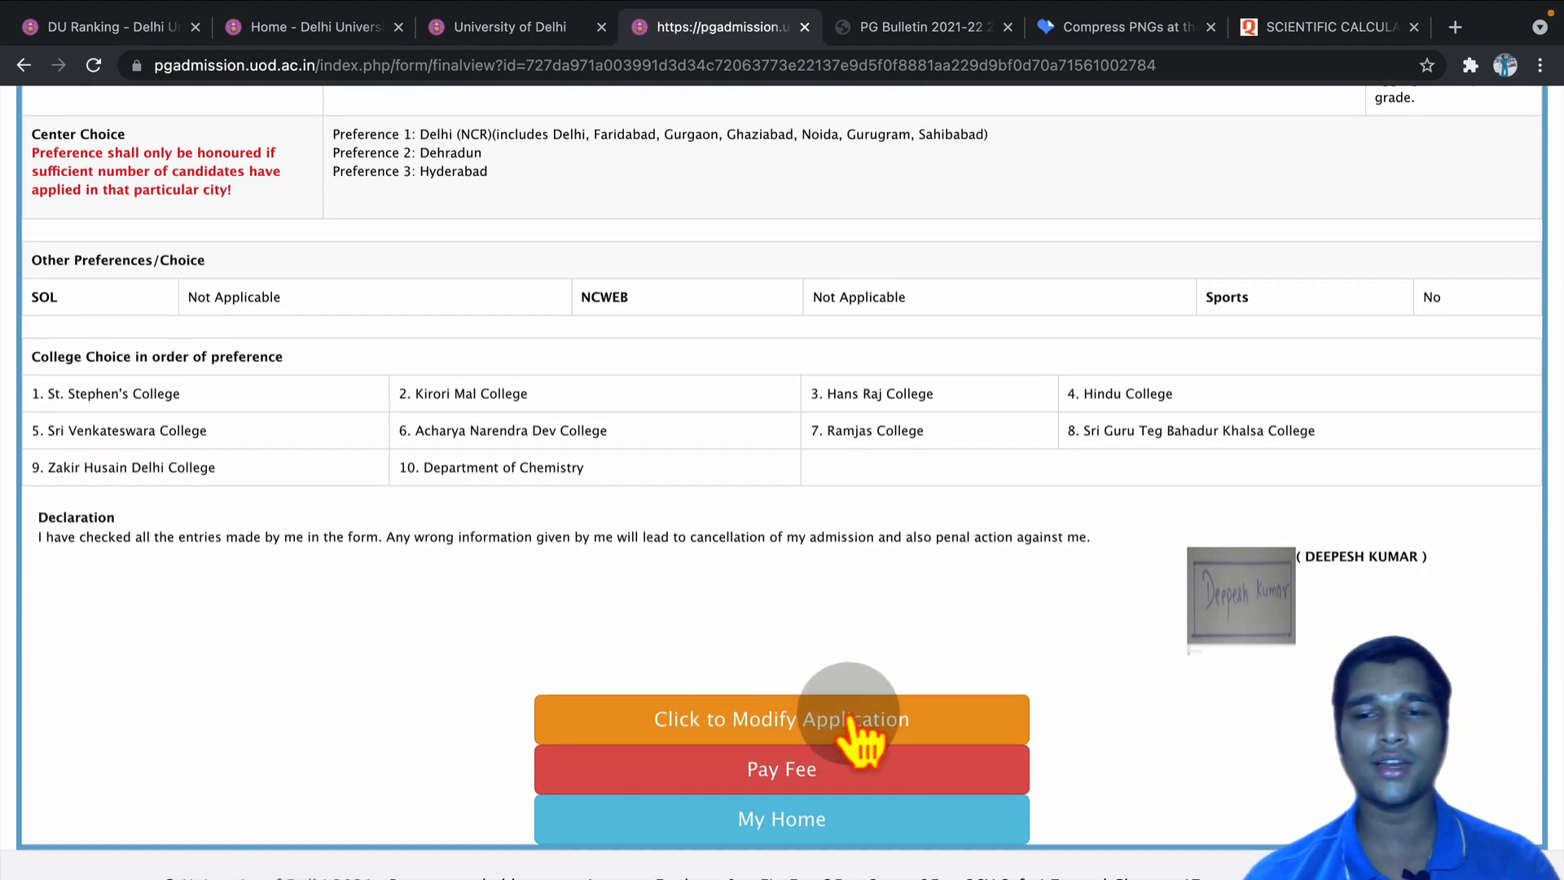
{"action": "left_click", "coordinate": [802, 778]}
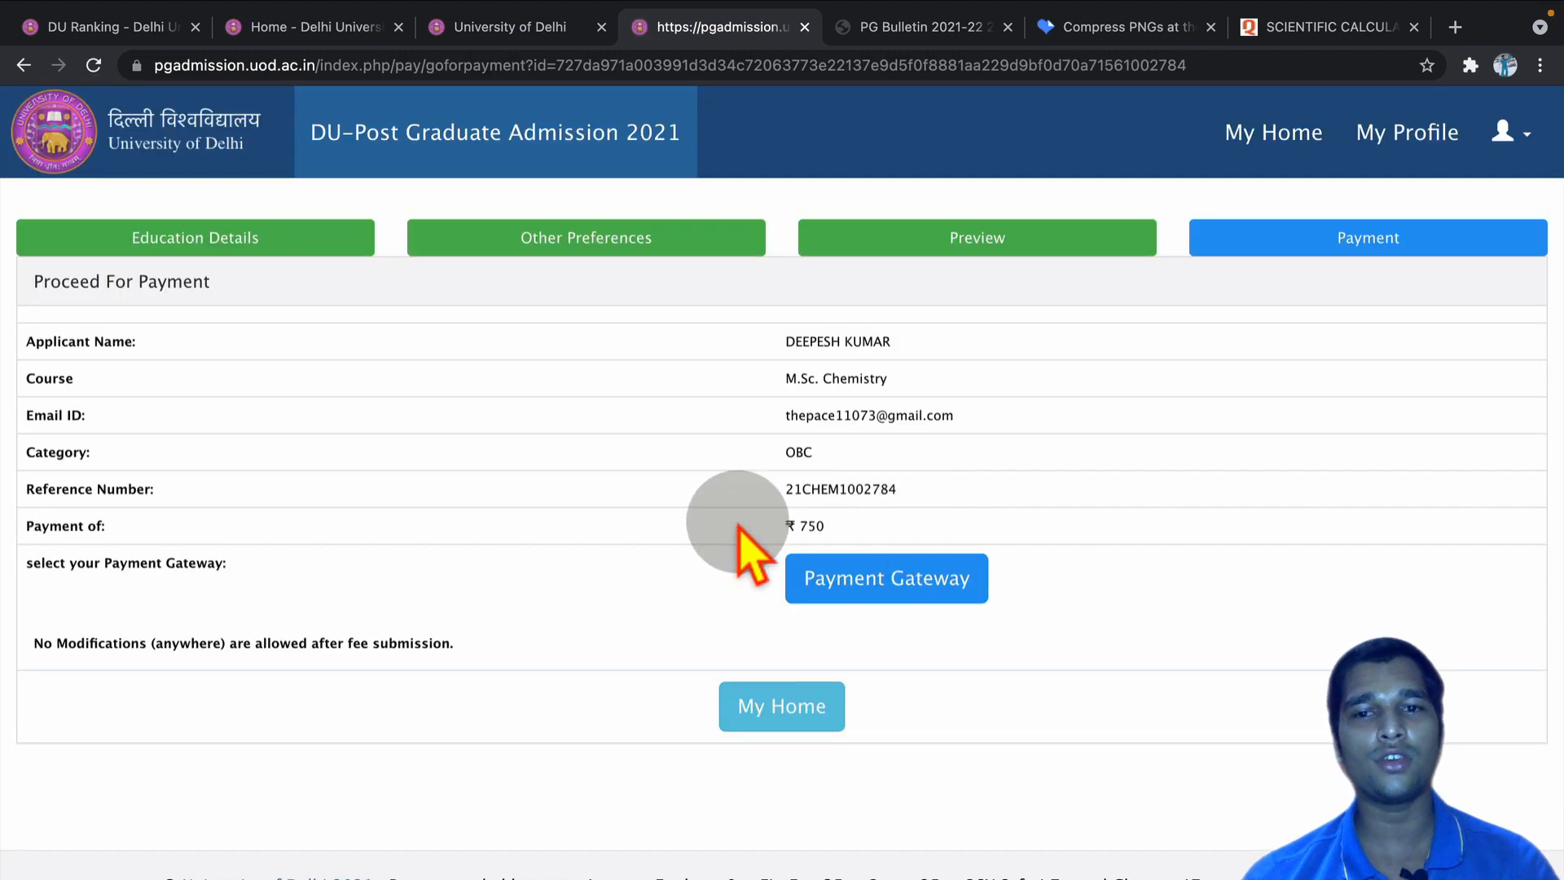
Open the ICICI eazypay gateway, view Debit Card, Credit Card and UPI options, then cancel the payment.
{"action": "left_click", "coordinate": [837, 593]}
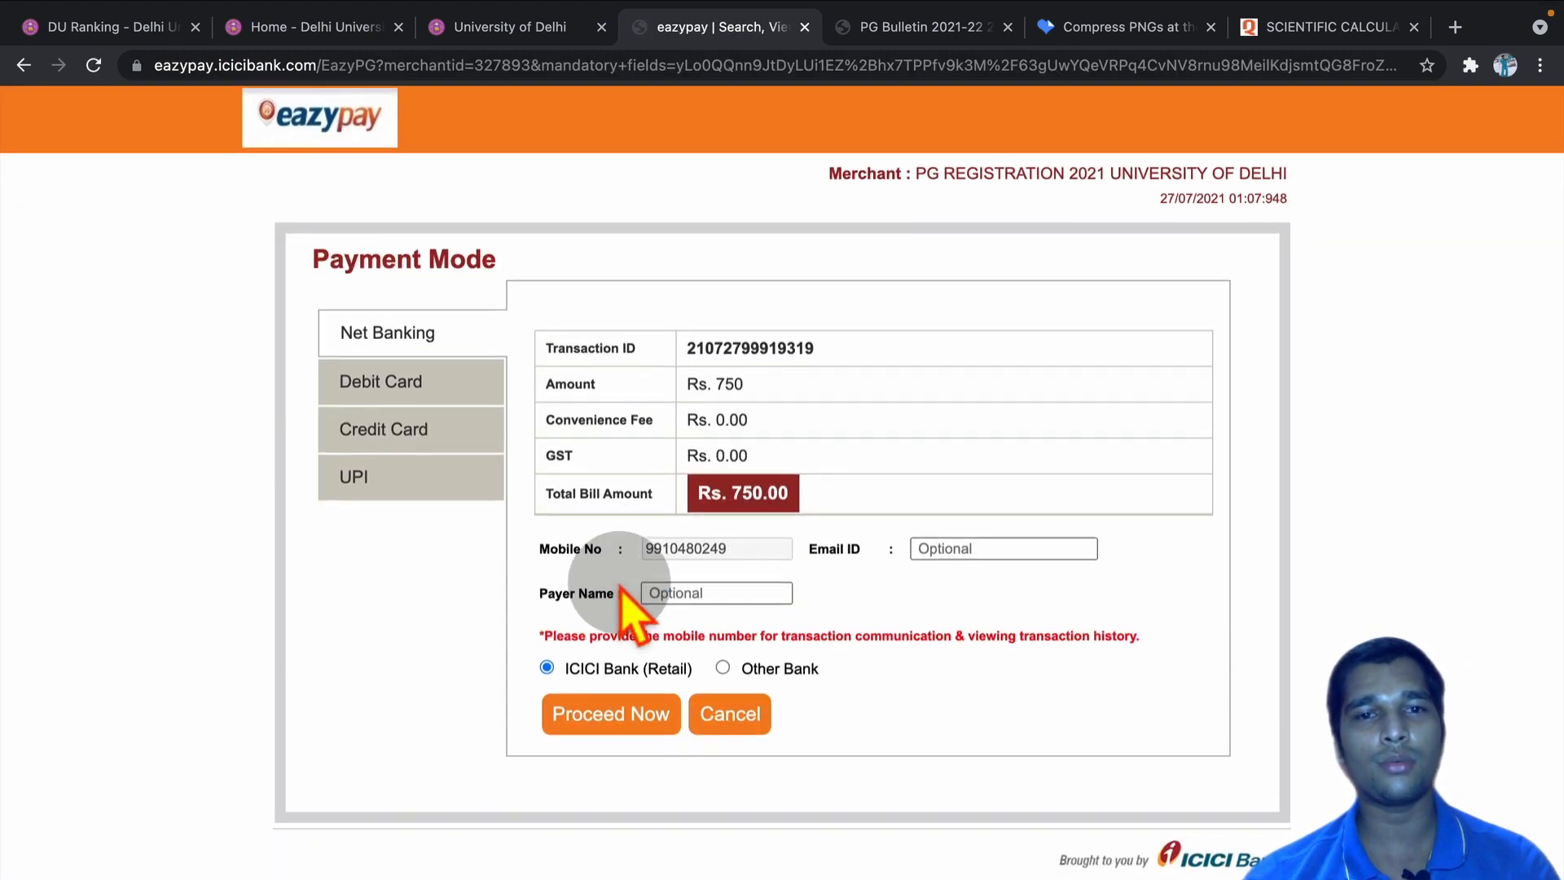
{"action": "left_click", "coordinate": [392, 385]}
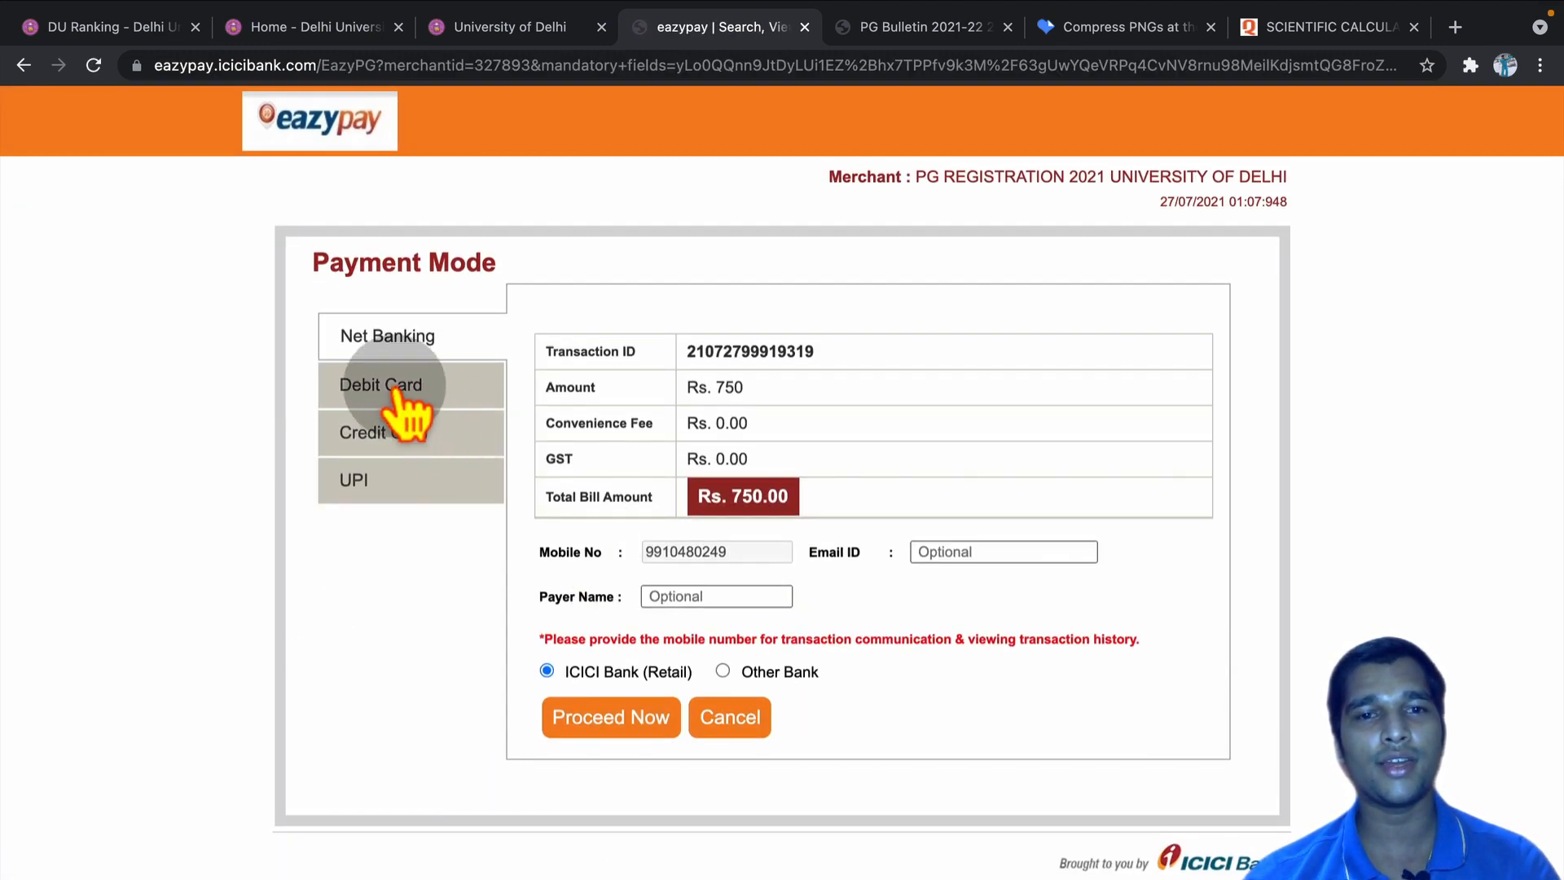
{"action": "left_click", "coordinate": [391, 440]}
{"action": "left_click", "coordinate": [395, 480]}
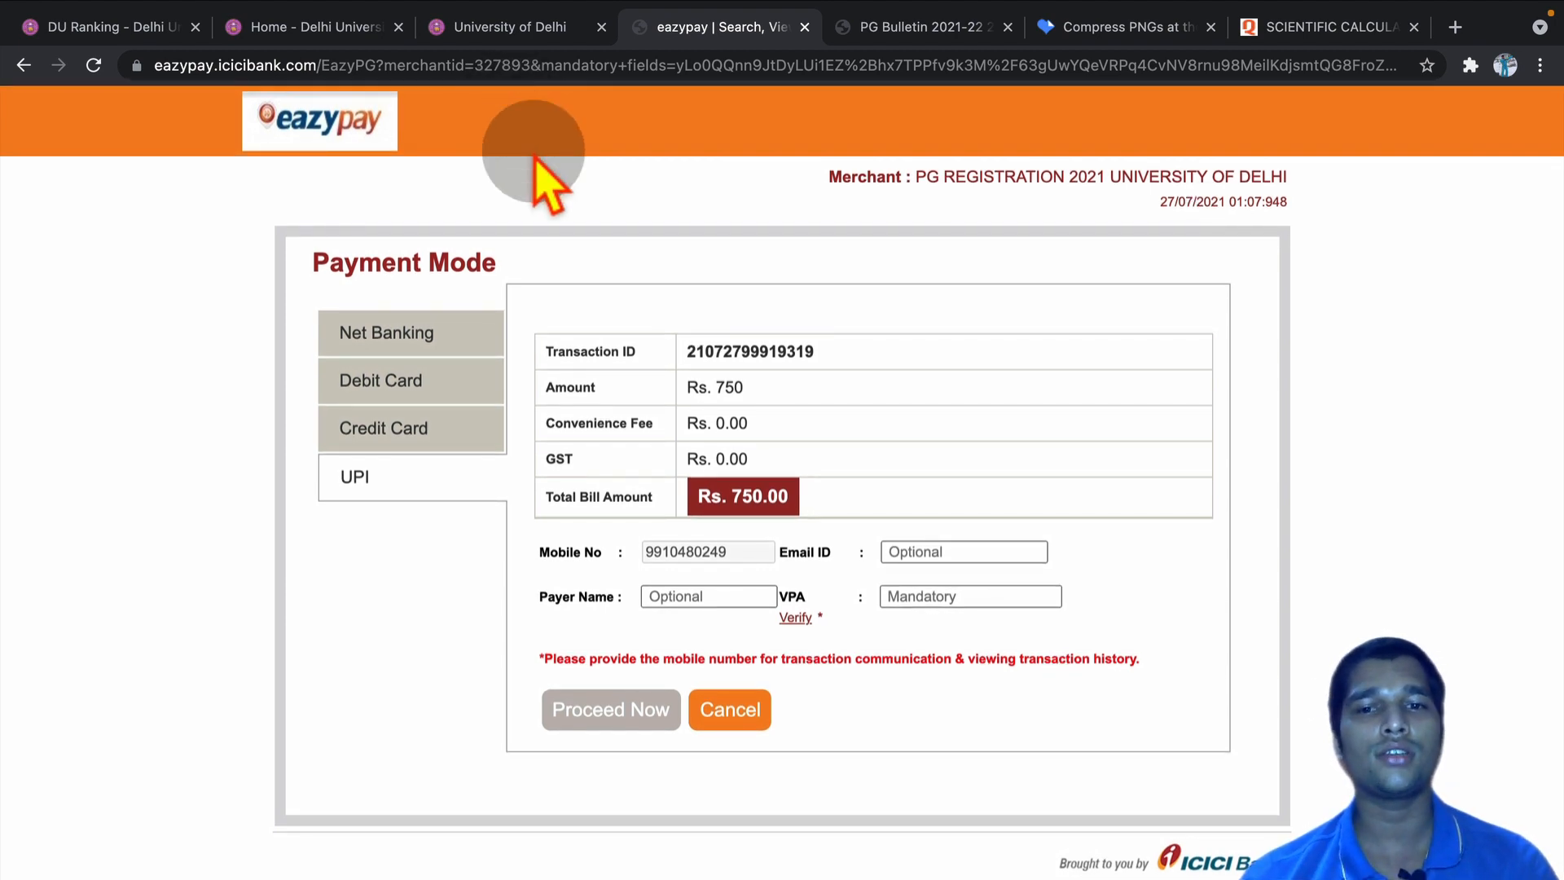
{"action": "scroll", "coordinate": [486, 379], "scroll_direction": "down", "scroll_amount": 1}
{"action": "left_click", "coordinate": [730, 707]}
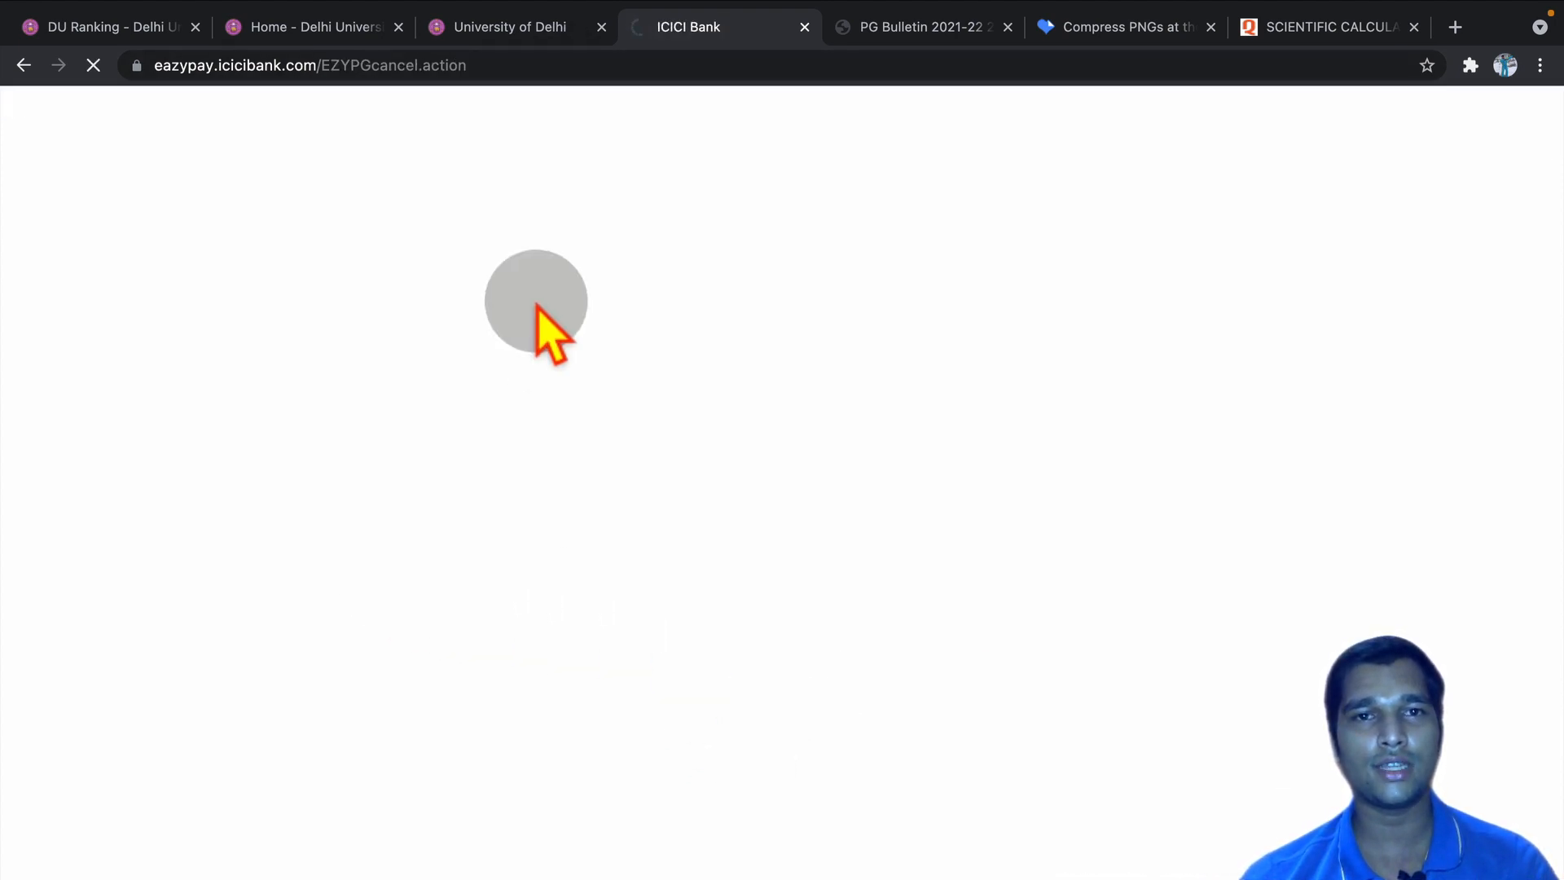
Switch through the open tabs to the PG Bulletin 2021-22 PDF.
{"action": "left_click", "coordinate": [518, 33]}
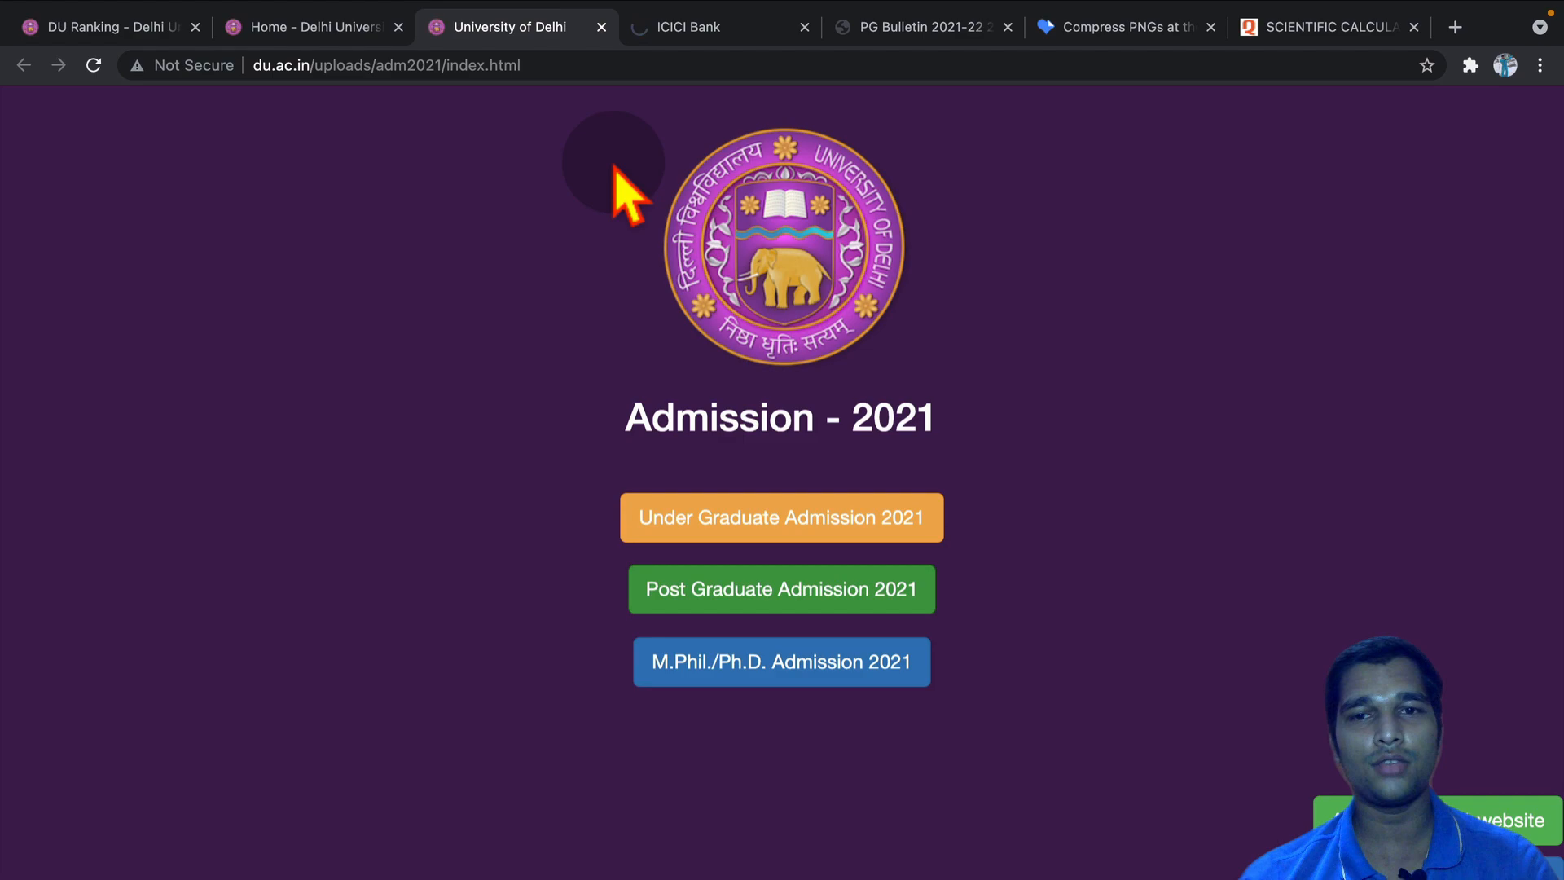
{"action": "left_click", "coordinate": [656, 27]}
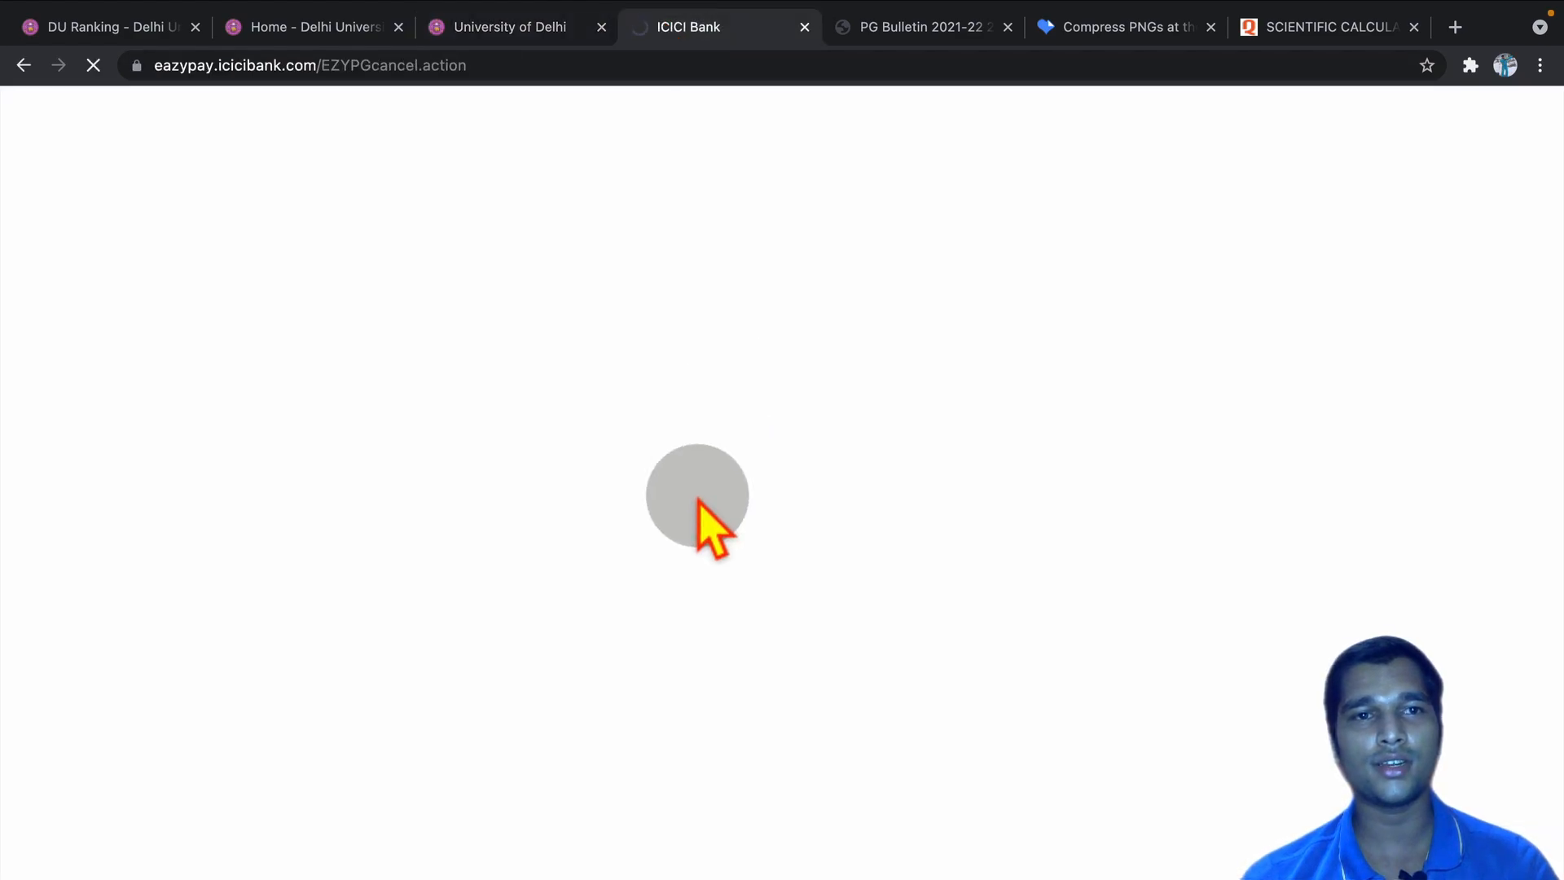
{"action": "left_click", "coordinate": [904, 27]}
Scroll to page 10's Scheme of Examination and highlight the 2 Hours exam duration.
{"action": "scroll", "coordinate": [697, 664], "scroll_direction": "down", "scroll_amount": 20}
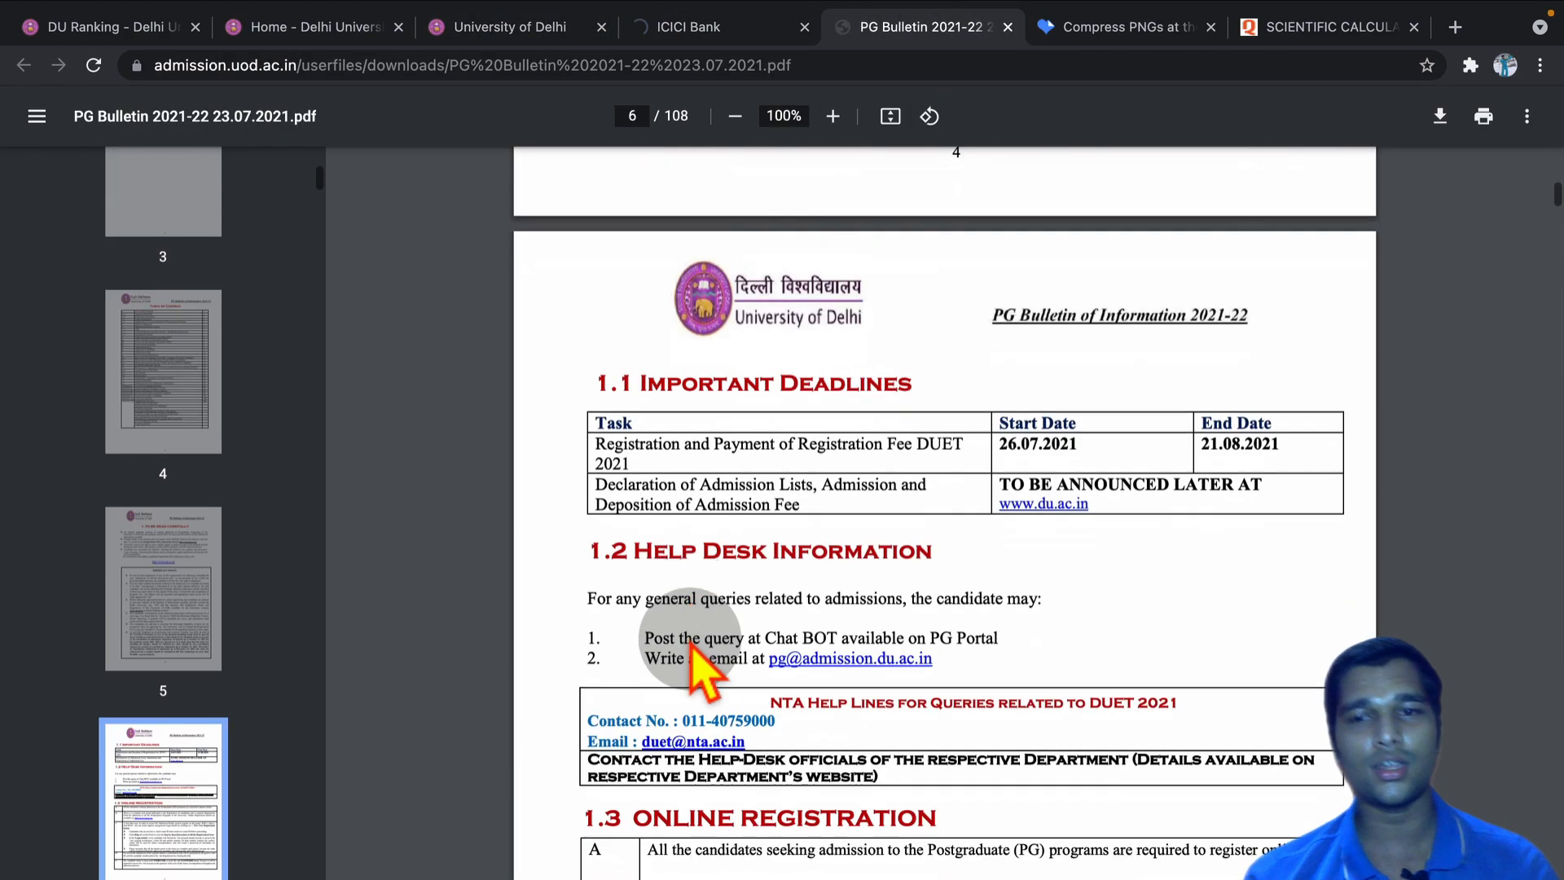
{"action": "scroll", "coordinate": [696, 664], "scroll_direction": "down", "scroll_amount": 15}
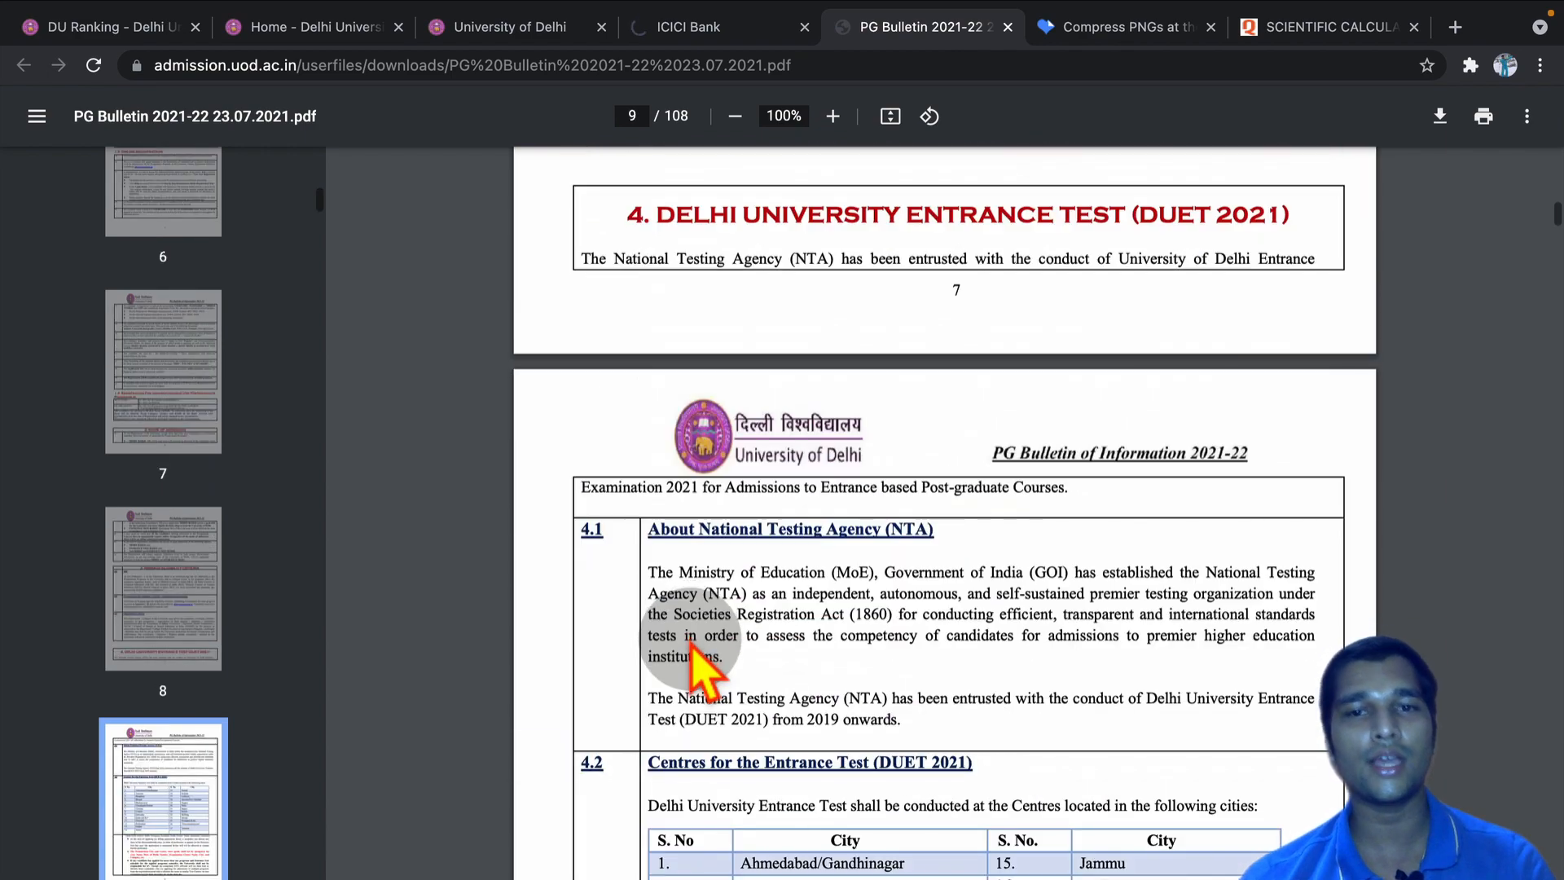
{"action": "scroll", "coordinate": [692, 652], "scroll_direction": "down", "scroll_amount": 2}
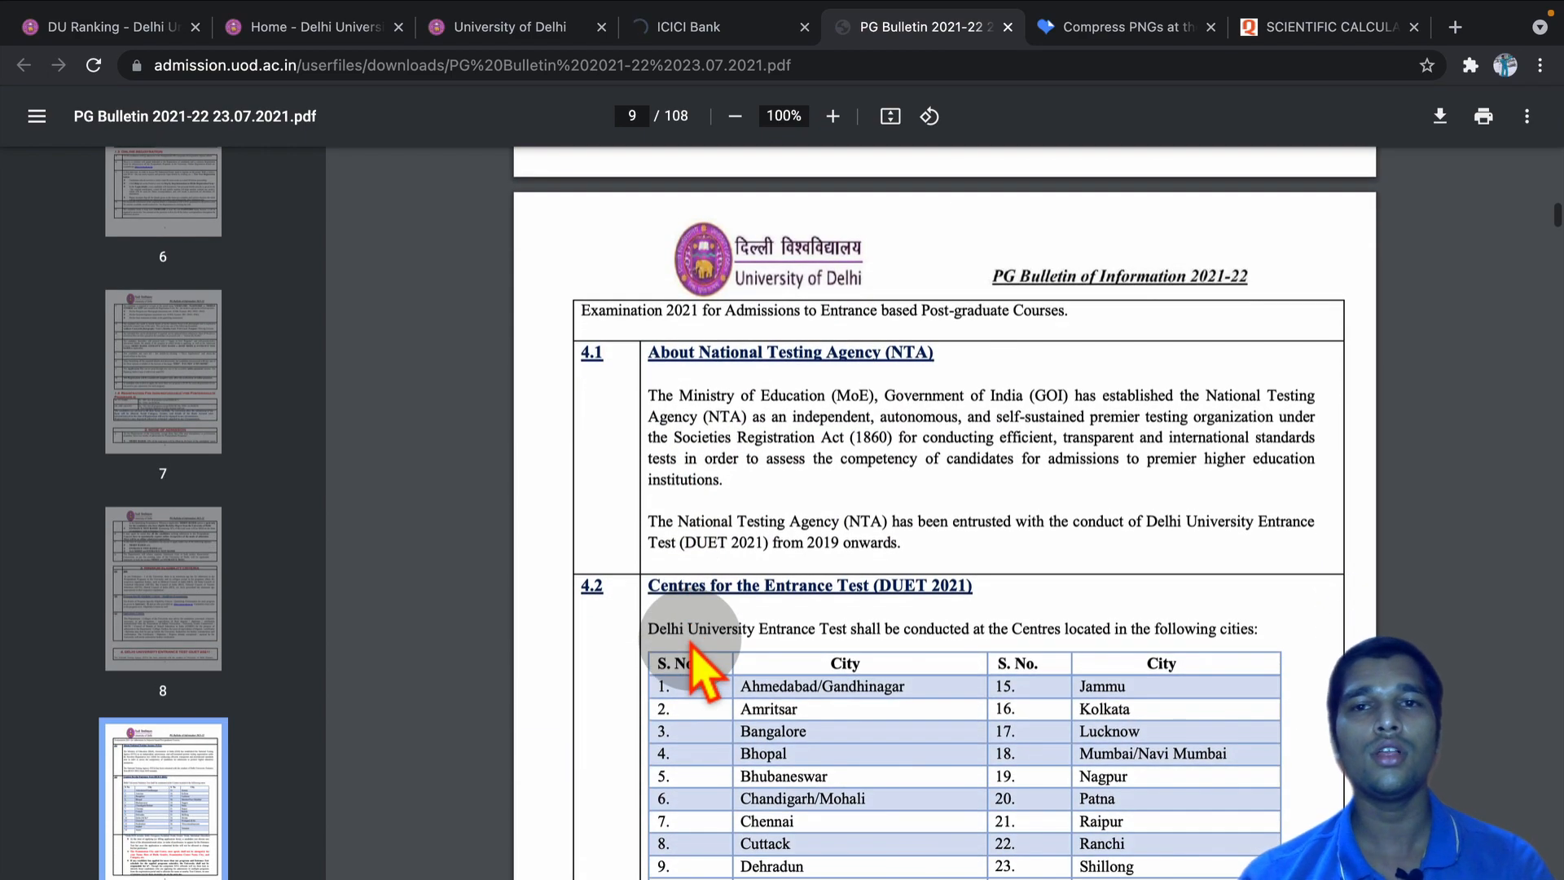
{"action": "scroll", "coordinate": [697, 664], "scroll_direction": "down", "scroll_amount": 15}
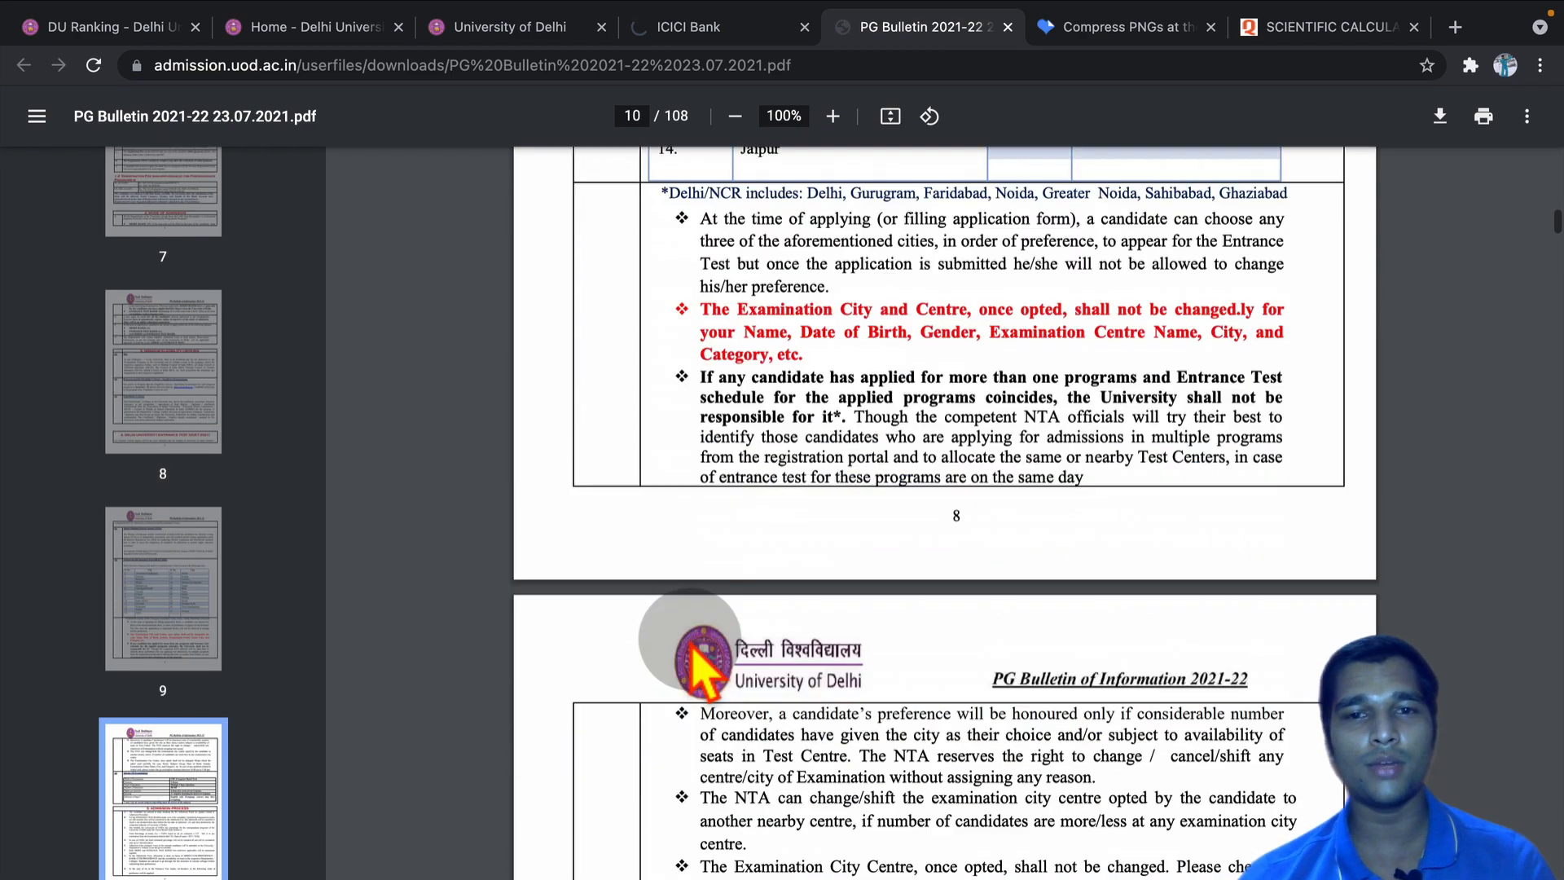
{"action": "scroll", "coordinate": [697, 664], "scroll_direction": "up", "scroll_amount": 3}
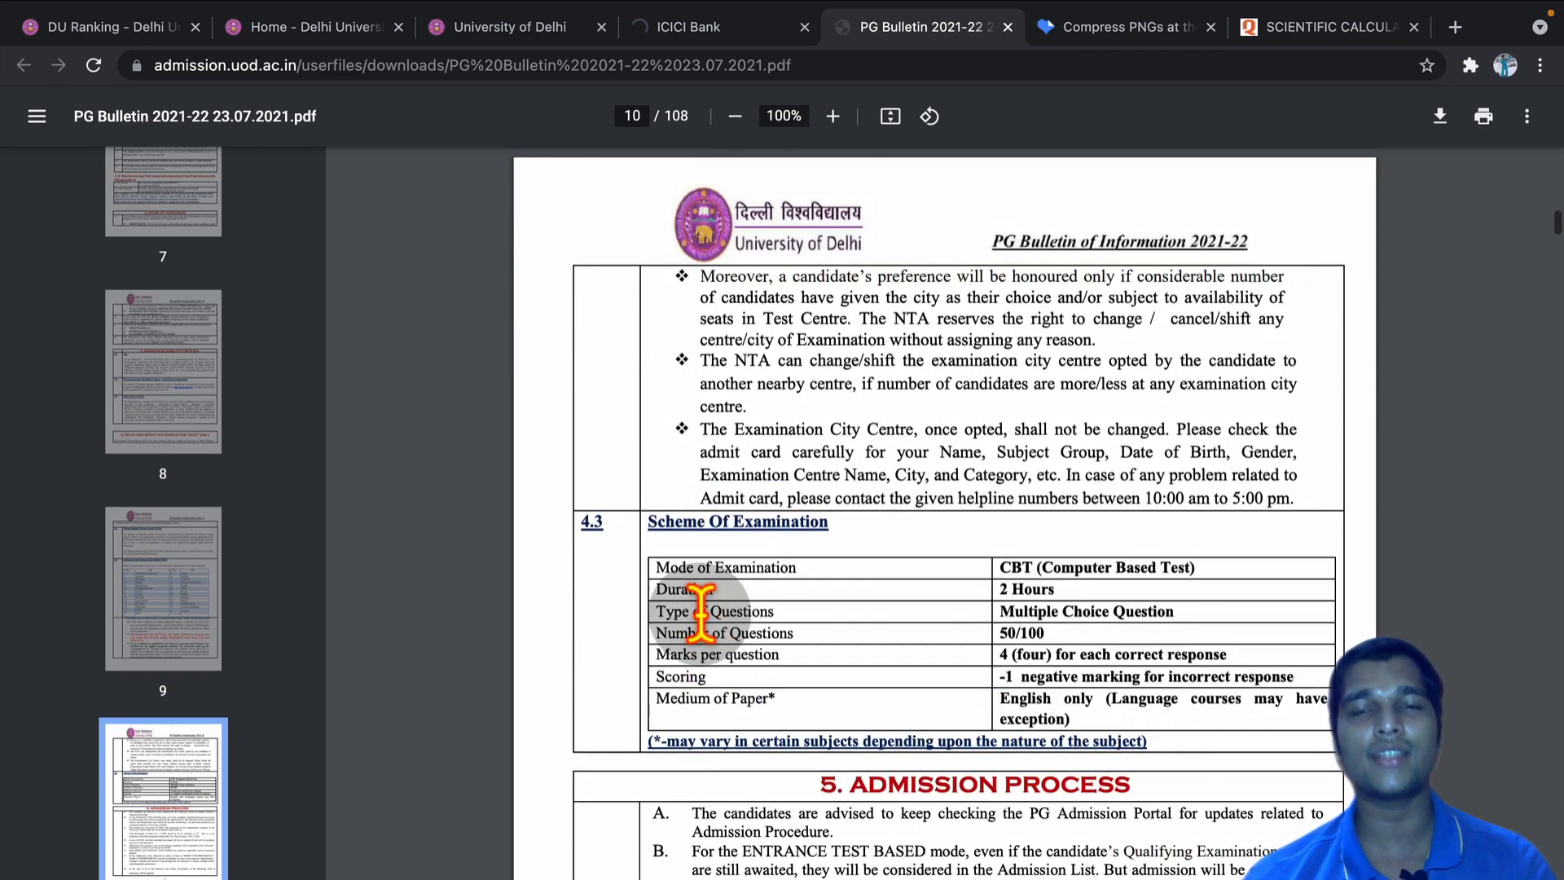
{"action": "scroll", "coordinate": [702, 636], "scroll_direction": "up", "scroll_amount": 1, "text": "ctrl"}
{"action": "scroll", "coordinate": [702, 613], "scroll_direction": "up", "scroll_amount": 3, "text": "ctrl"}
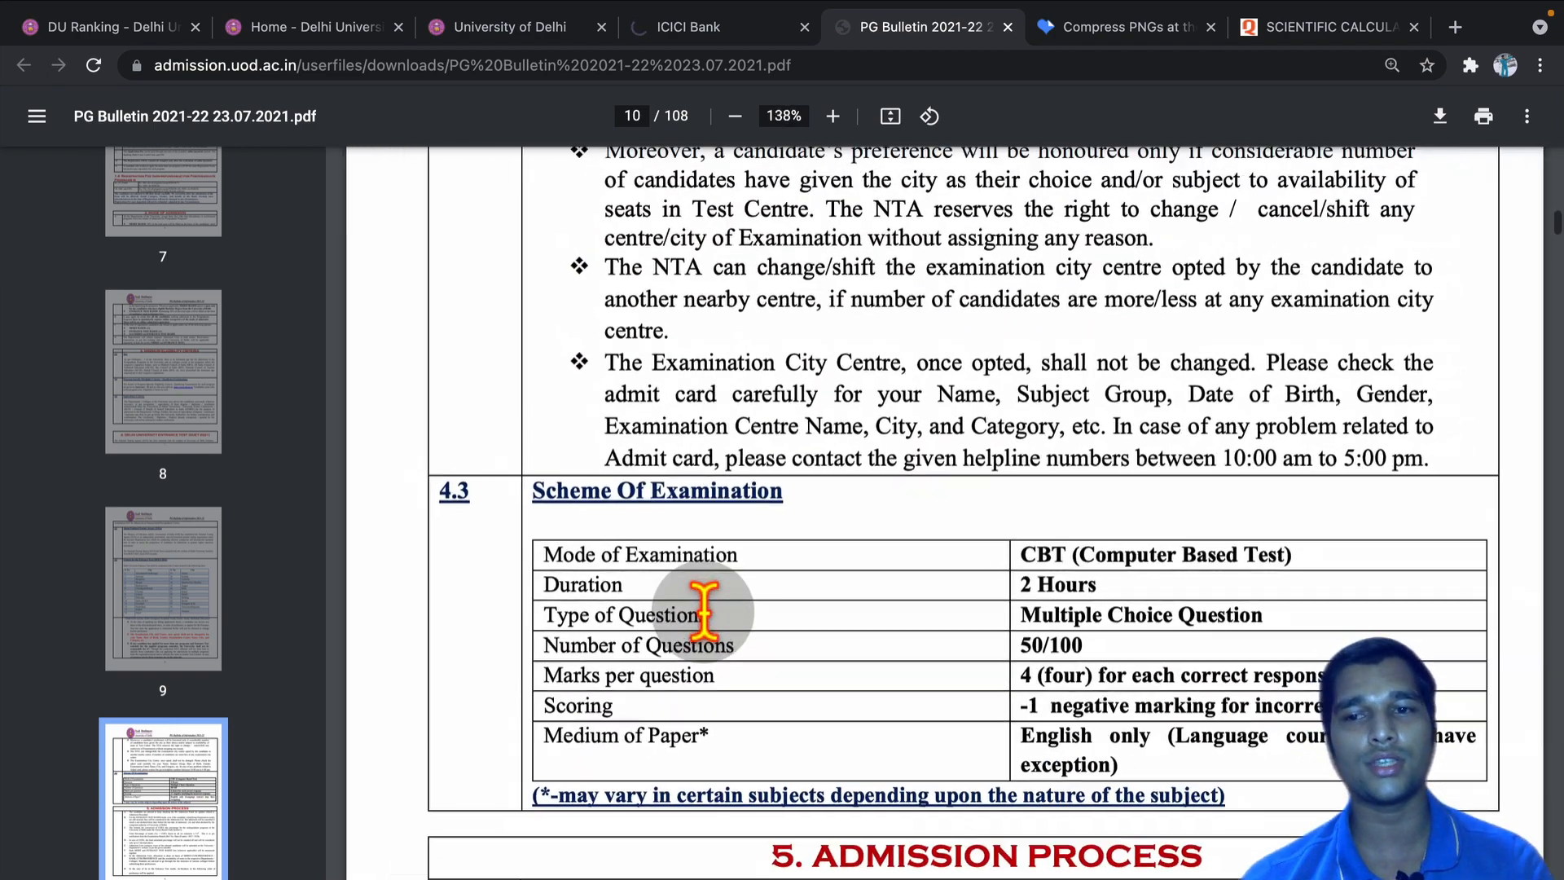
{"action": "scroll", "coordinate": [689, 610], "scroll_direction": "down", "scroll_amount": 2}
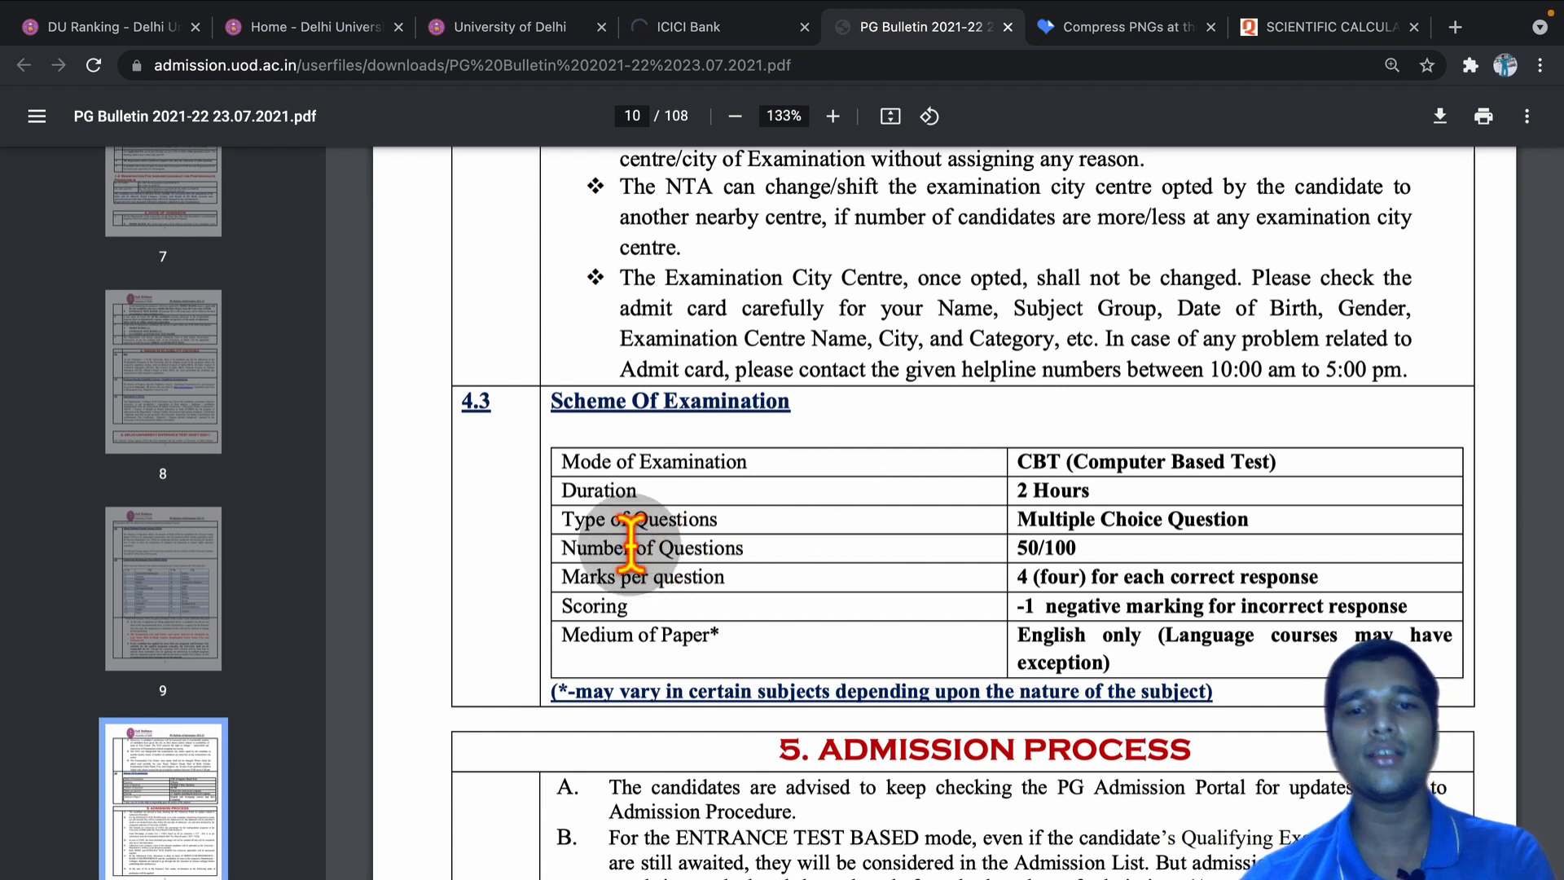
{"action": "left_click_drag", "start_coordinate": [1016, 489], "coordinate": [1095, 491]}
Scroll the PG Bulletin from page 10 to page 13's EWS/OBC/SC/ST certificate authority rules.
{"action": "left_click", "coordinate": [738, 573]}
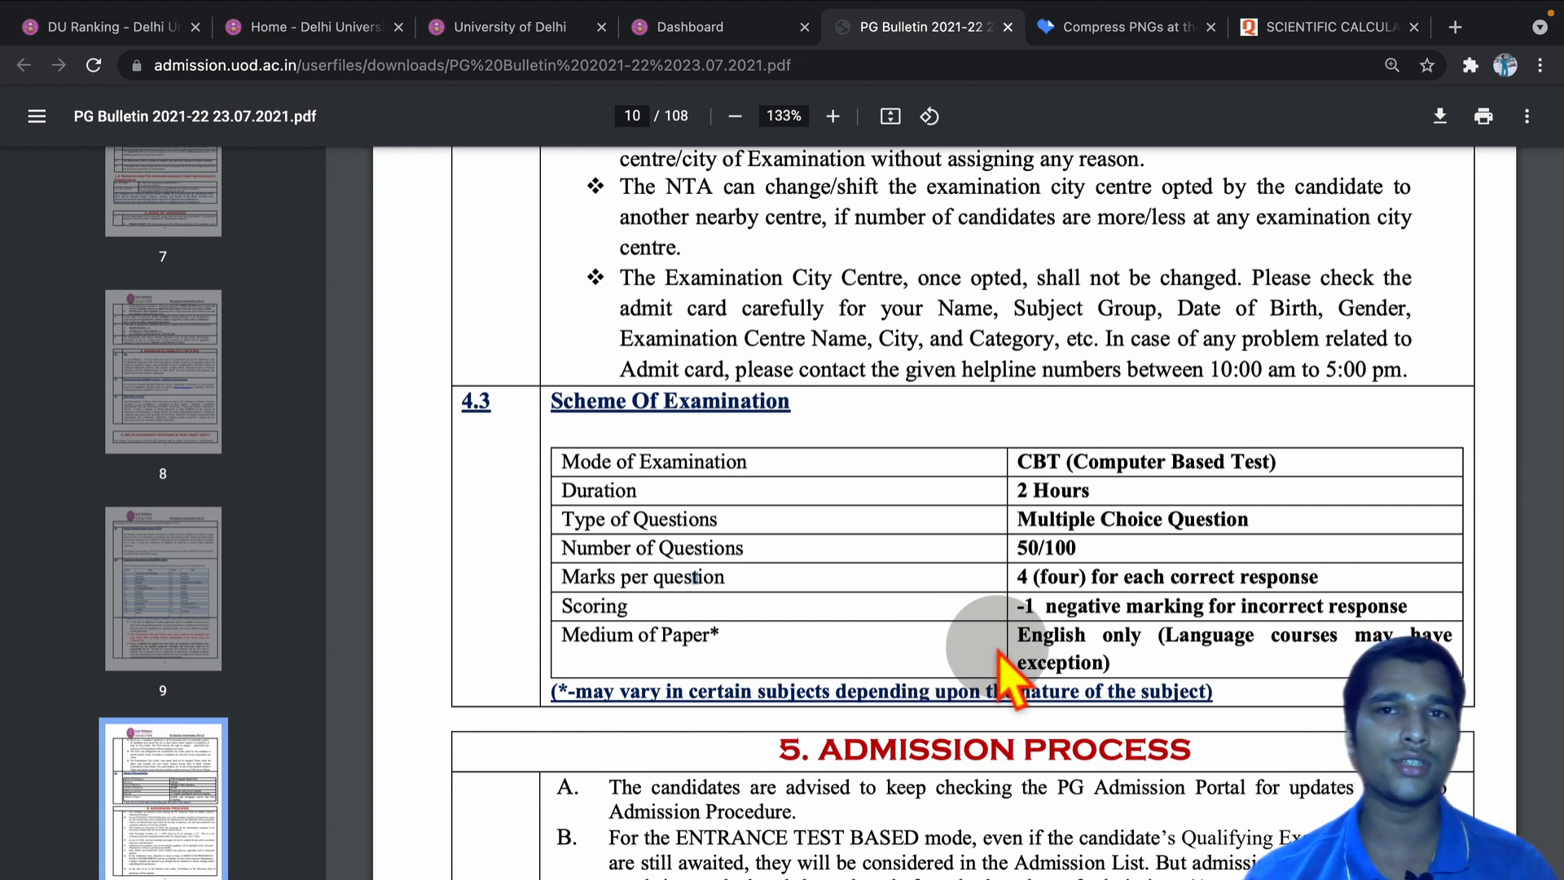
{"action": "scroll", "coordinate": [937, 668], "scroll_direction": "down", "scroll_amount": 1}
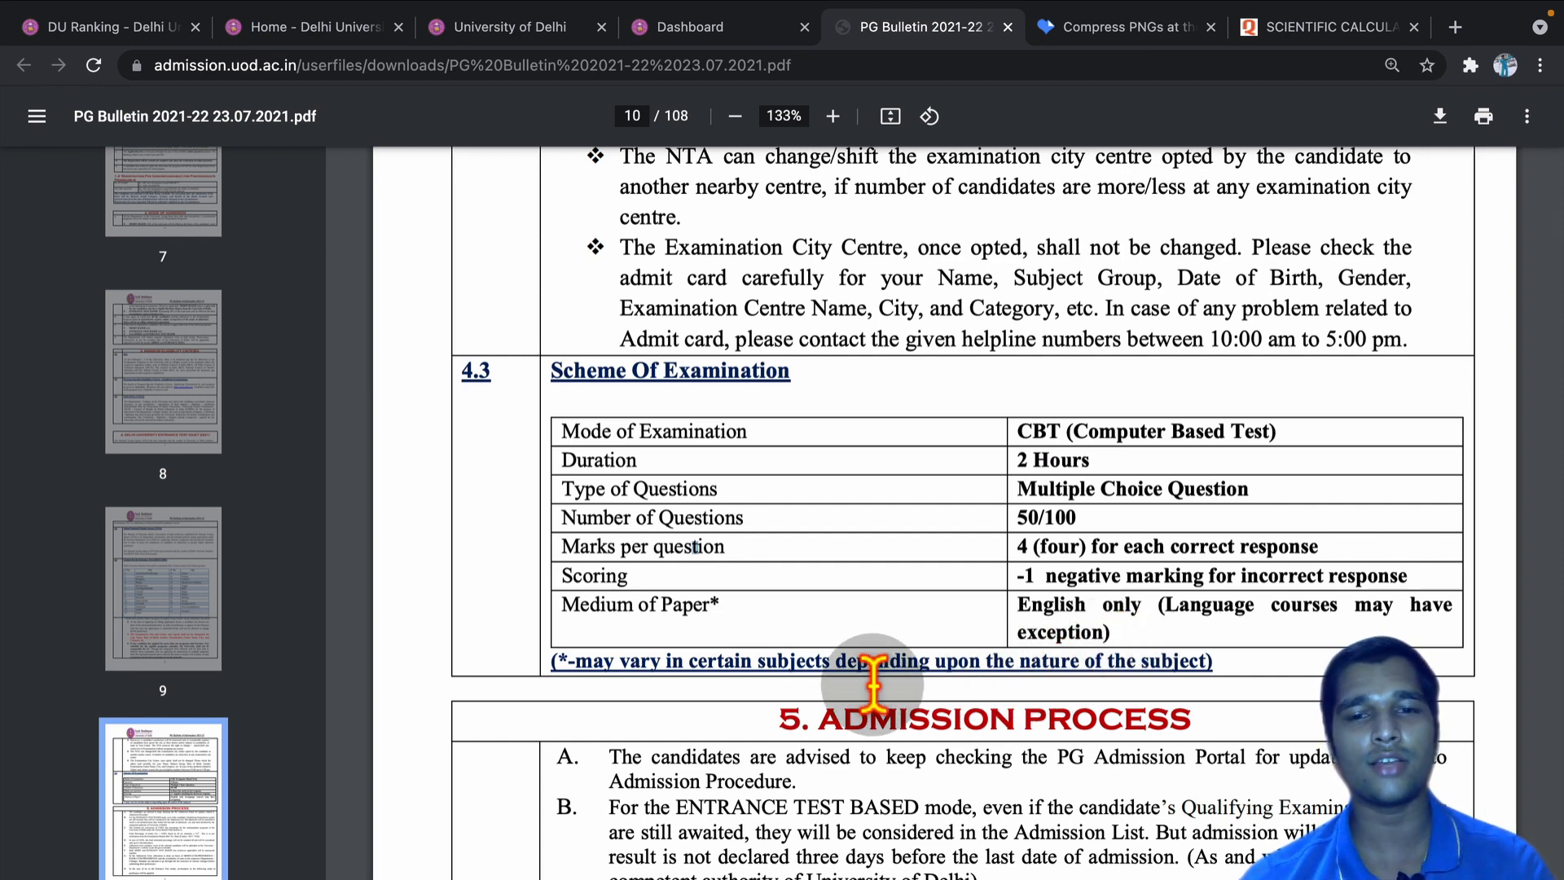
{"action": "scroll", "coordinate": [986, 676], "scroll_direction": "down", "scroll_amount": 8}
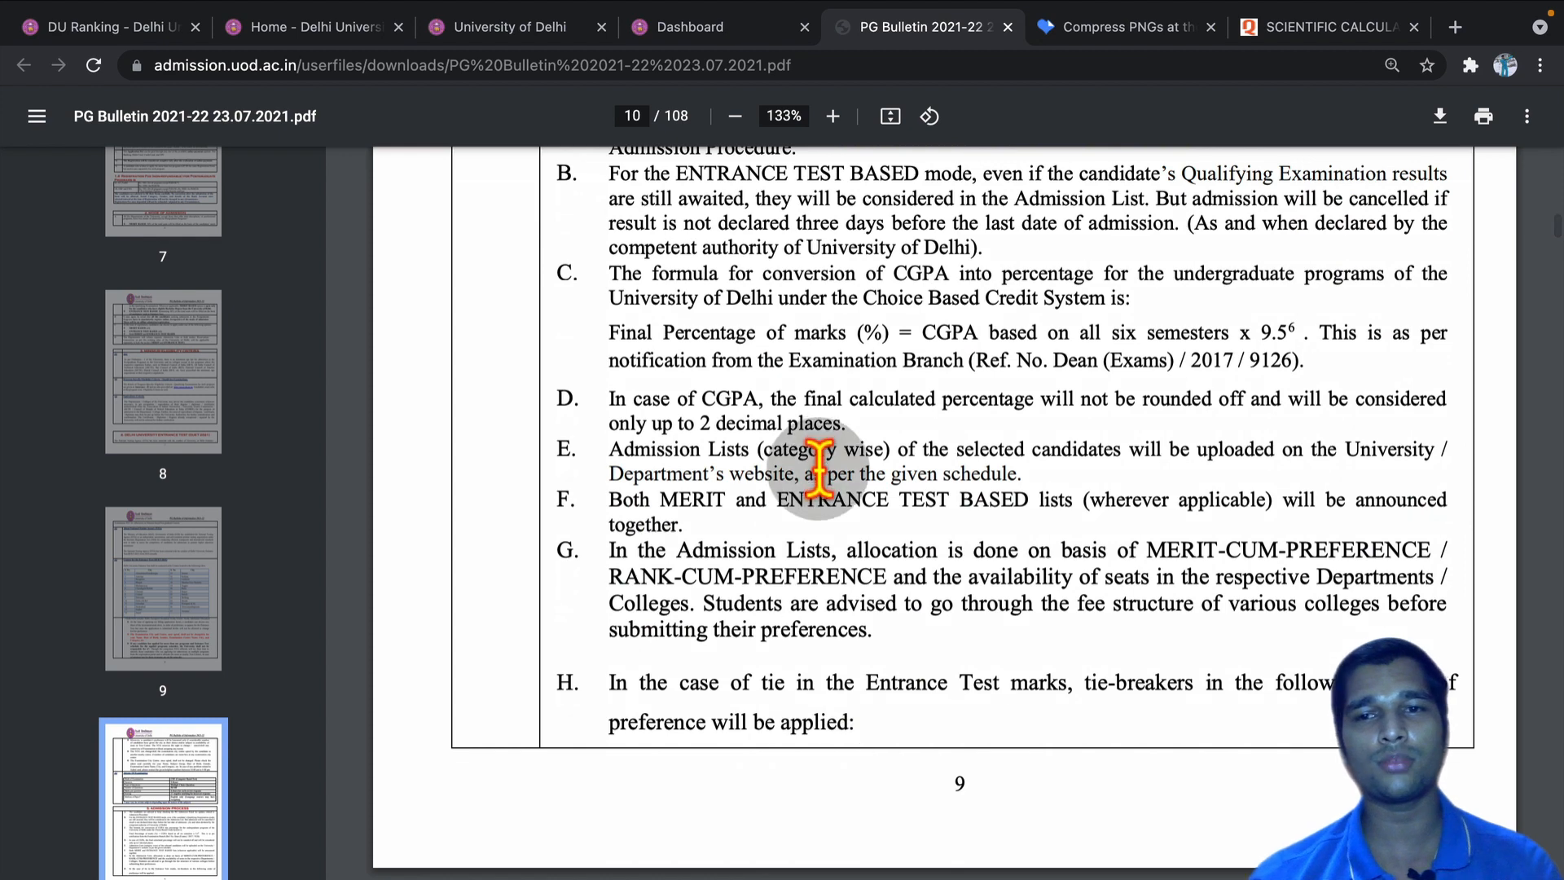
{"action": "scroll", "coordinate": [737, 281], "scroll_direction": "up", "scroll_amount": 1}
{"action": "scroll", "coordinate": [783, 310], "scroll_direction": "up", "scroll_amount": 1}
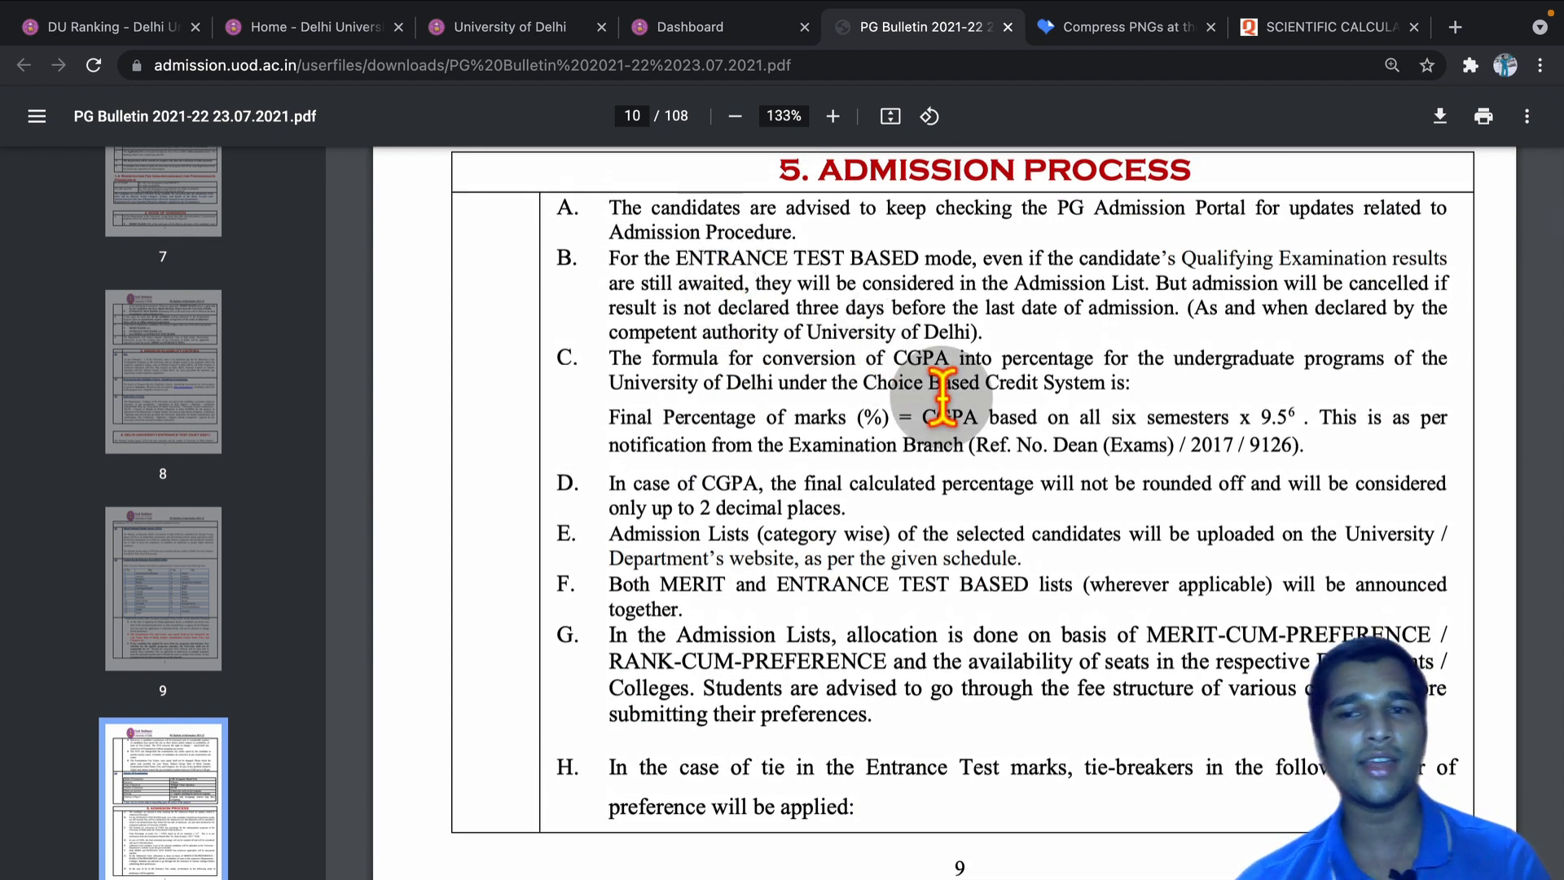
{"action": "scroll", "coordinate": [920, 594], "scroll_direction": "down", "scroll_amount": 1}
{"action": "scroll", "coordinate": [870, 521], "scroll_direction": "down", "scroll_amount": 1}
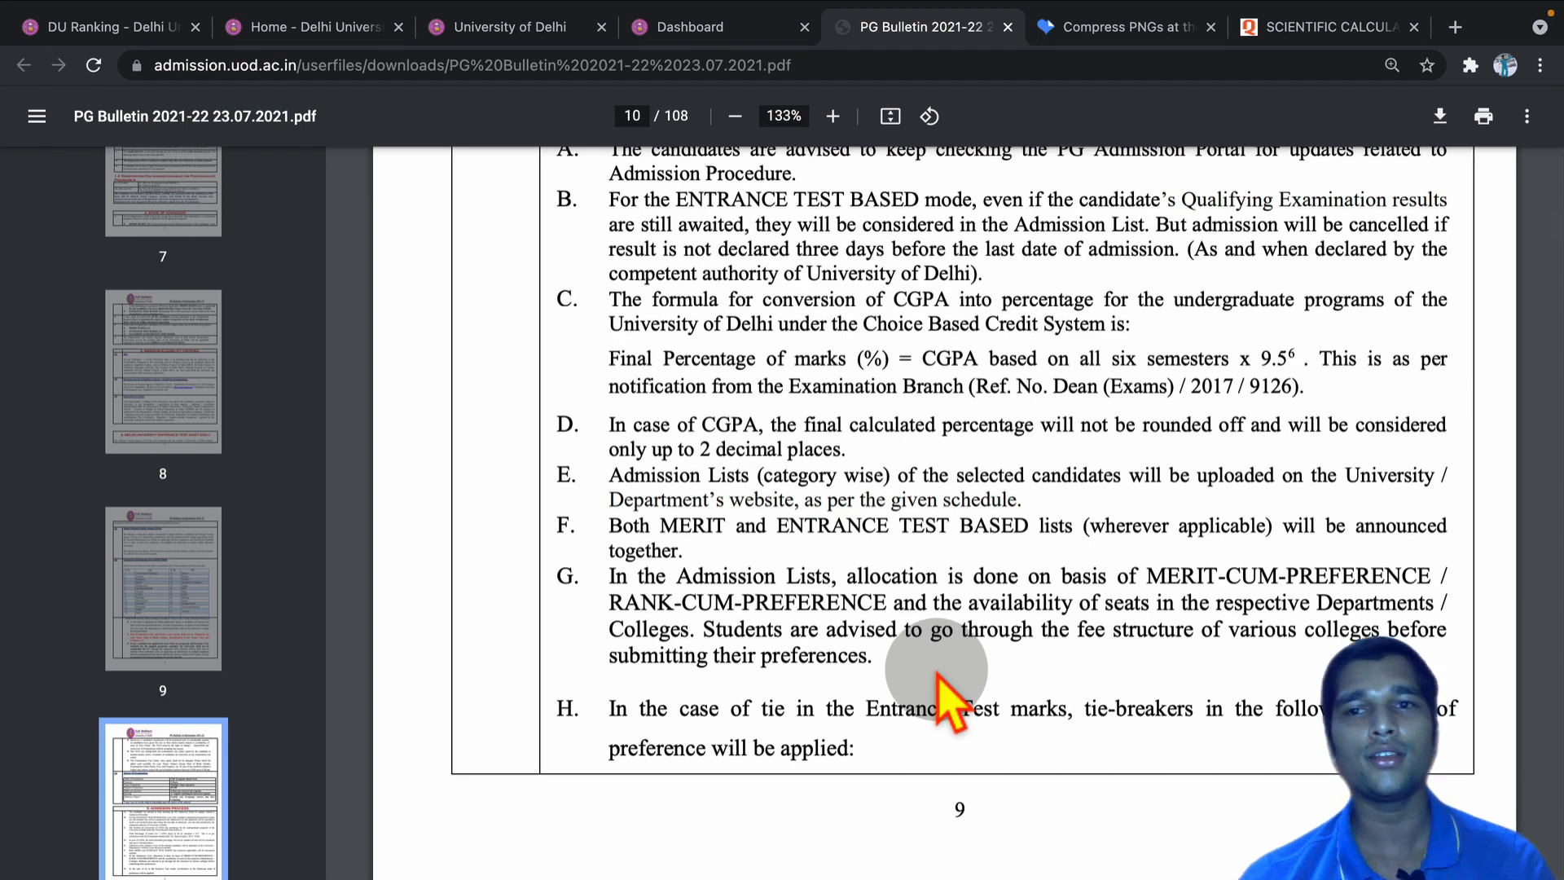
{"action": "scroll", "coordinate": [945, 701], "scroll_direction": "up", "scroll_amount": 2}
{"action": "scroll", "coordinate": [945, 701], "scroll_direction": "down", "scroll_amount": 10}
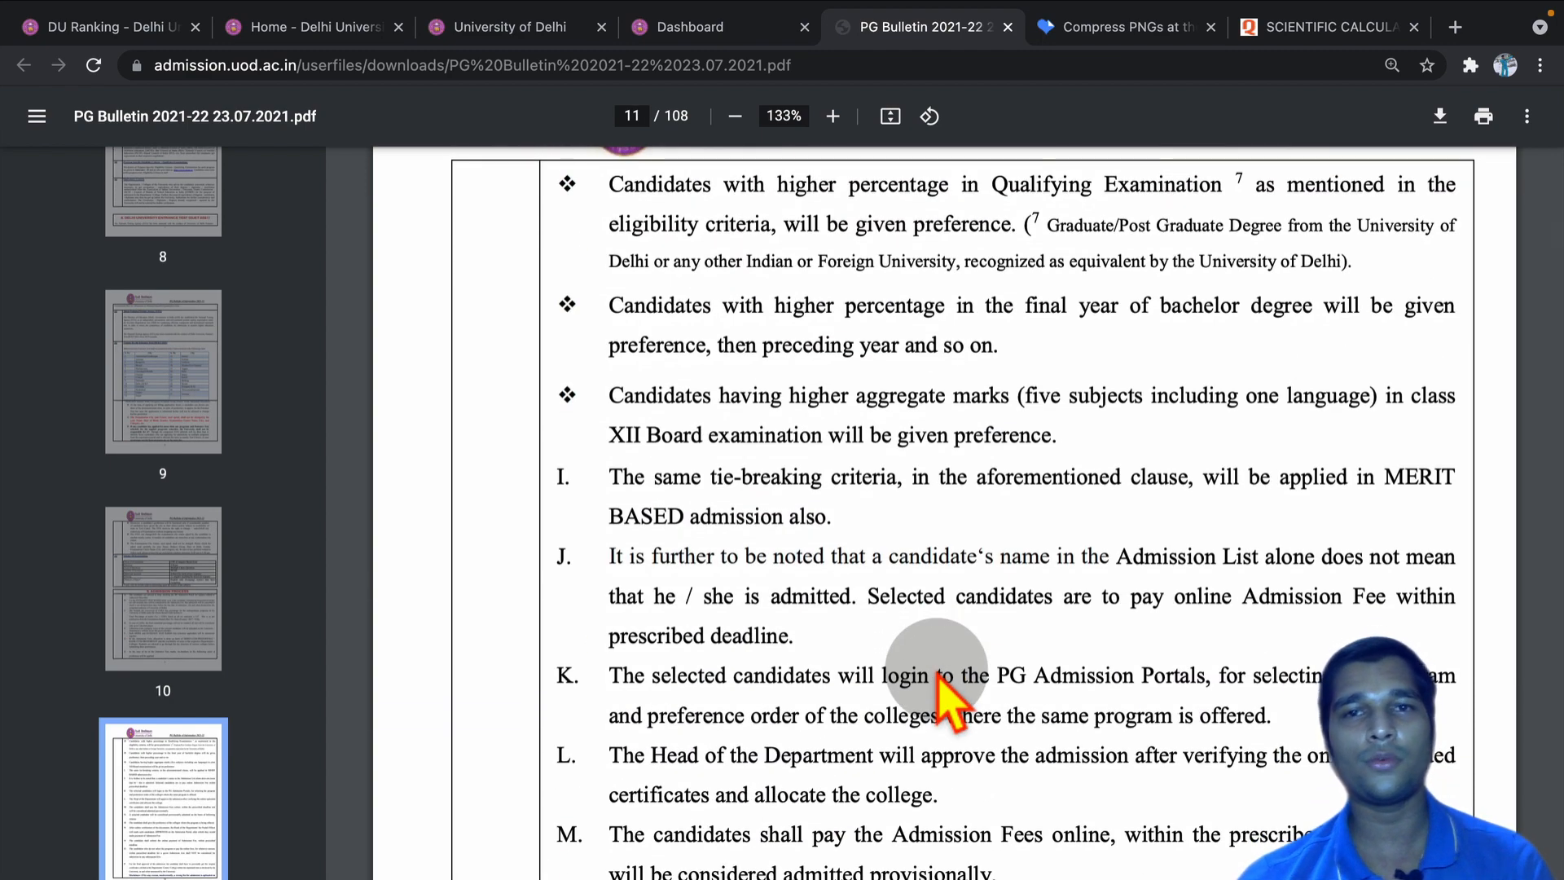
{"action": "scroll", "coordinate": [945, 700], "scroll_direction": "down", "scroll_amount": 10}
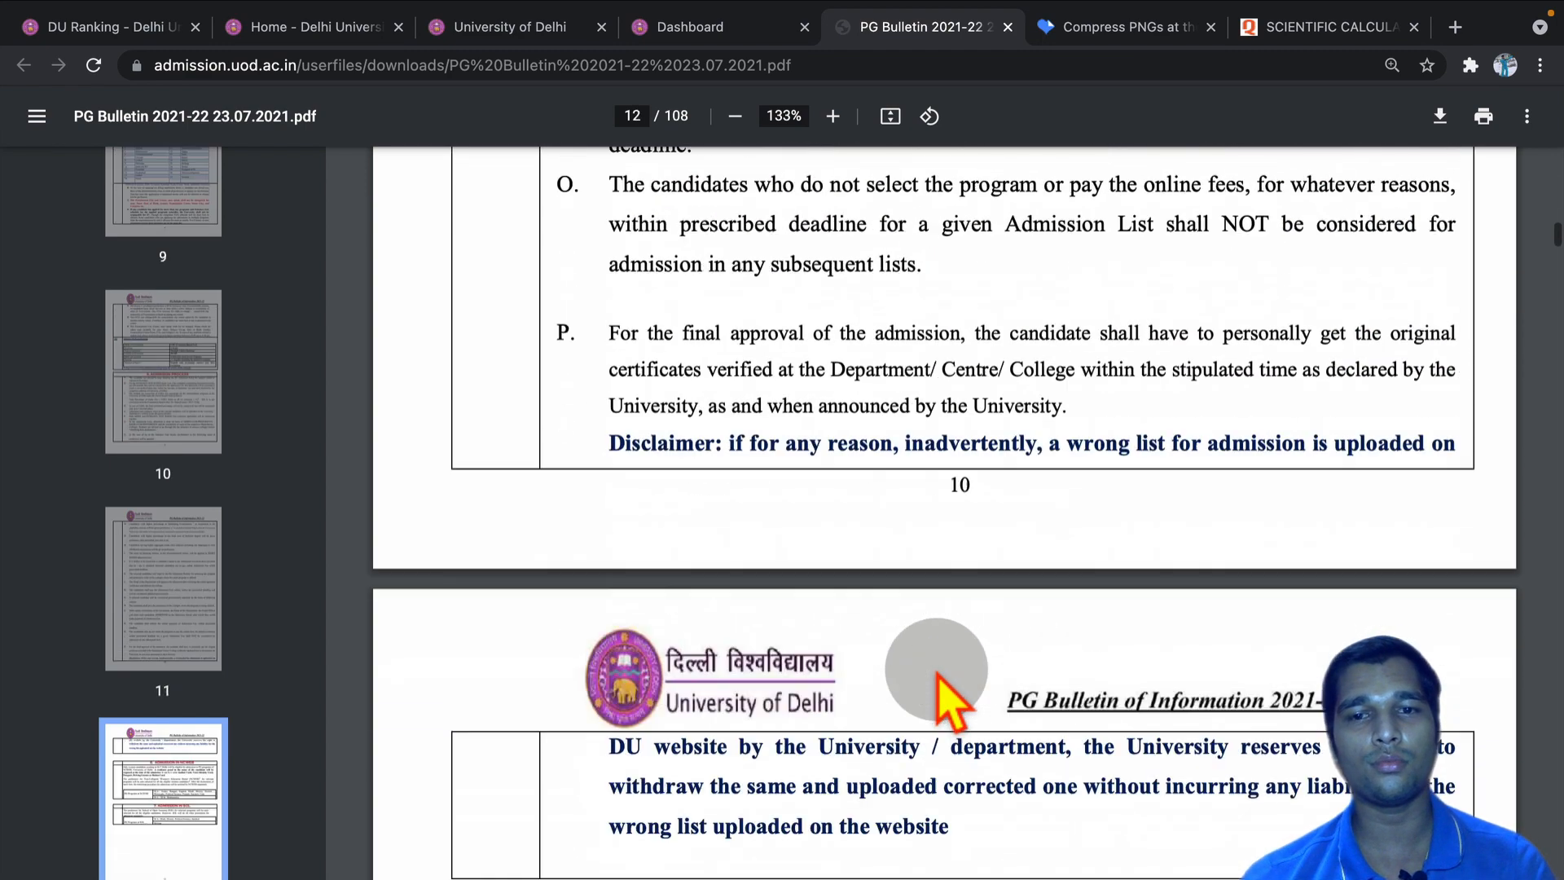
{"action": "scroll", "coordinate": [945, 699], "scroll_direction": "up", "scroll_amount": 15}
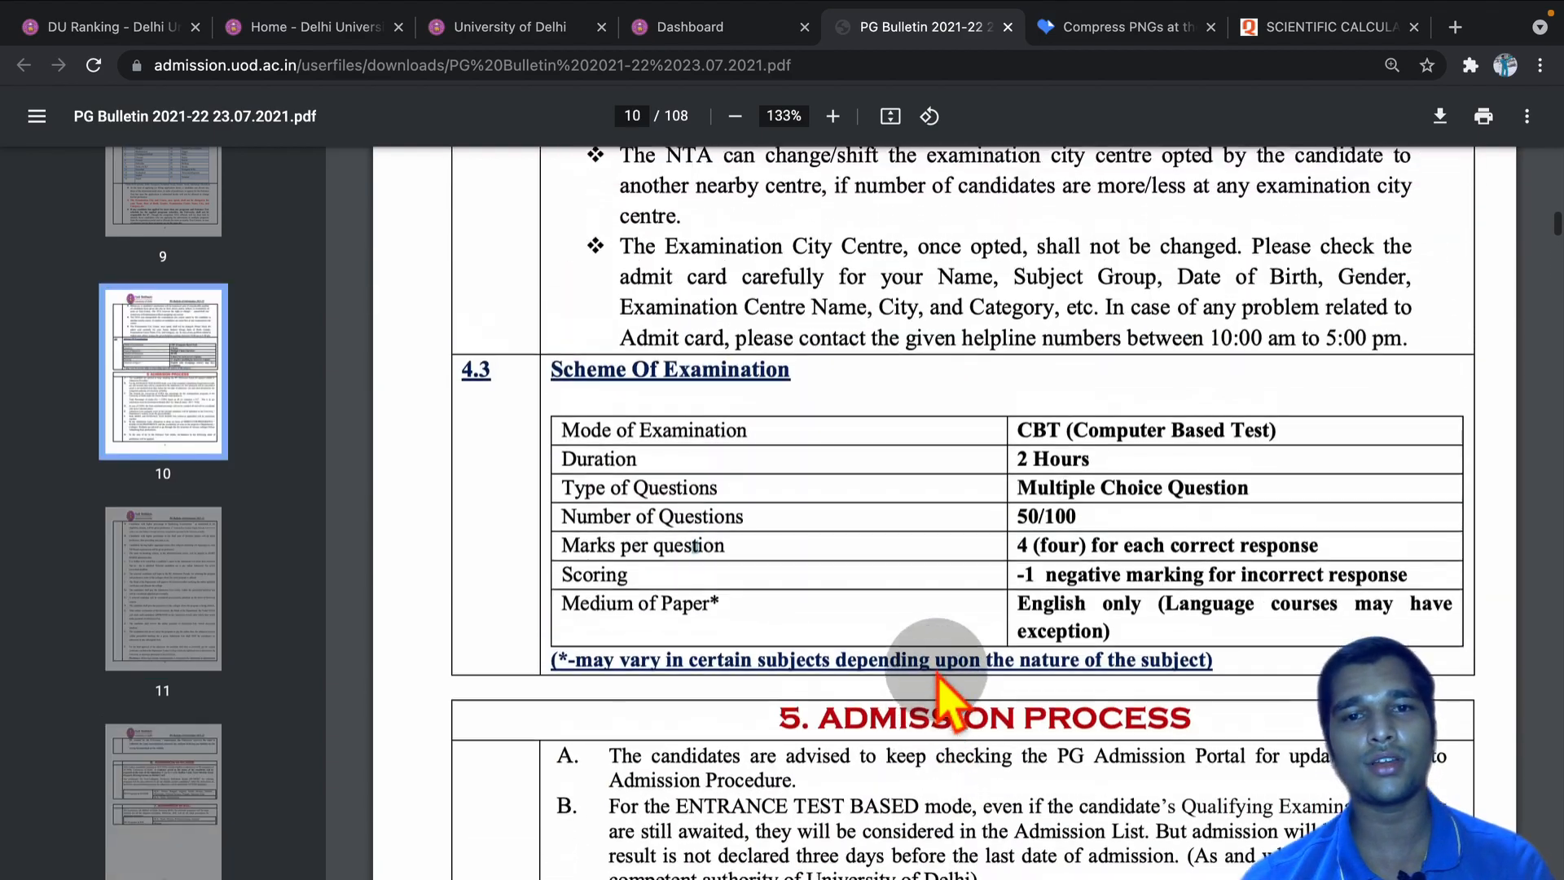
{"action": "scroll", "coordinate": [945, 701], "scroll_direction": "down", "scroll_amount": 15}
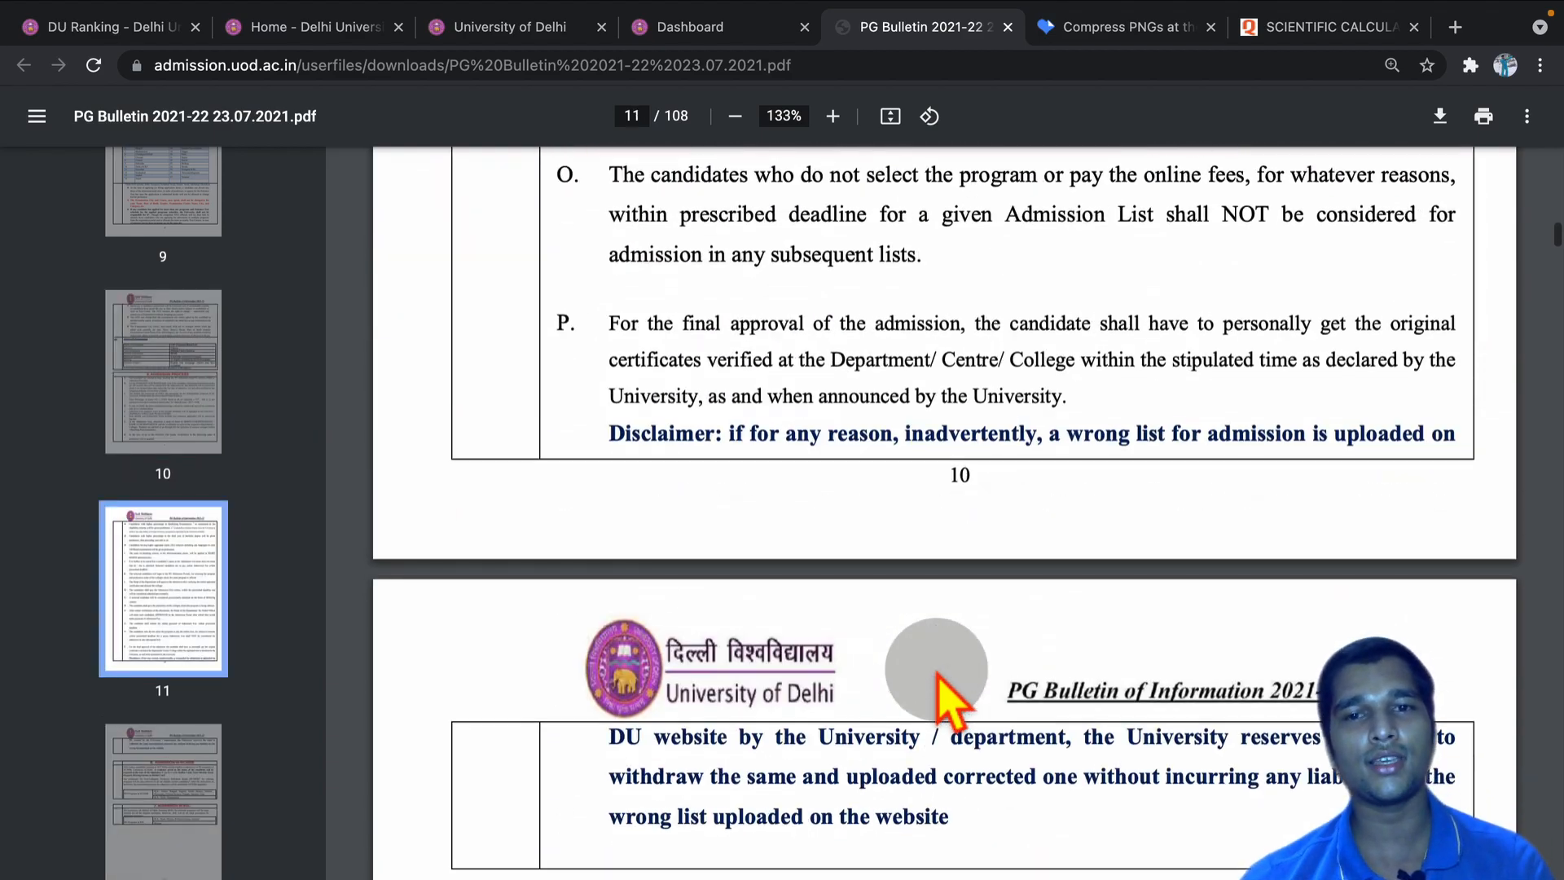
{"action": "scroll", "coordinate": [657, 297], "scroll_direction": "down", "scroll_amount": 12}
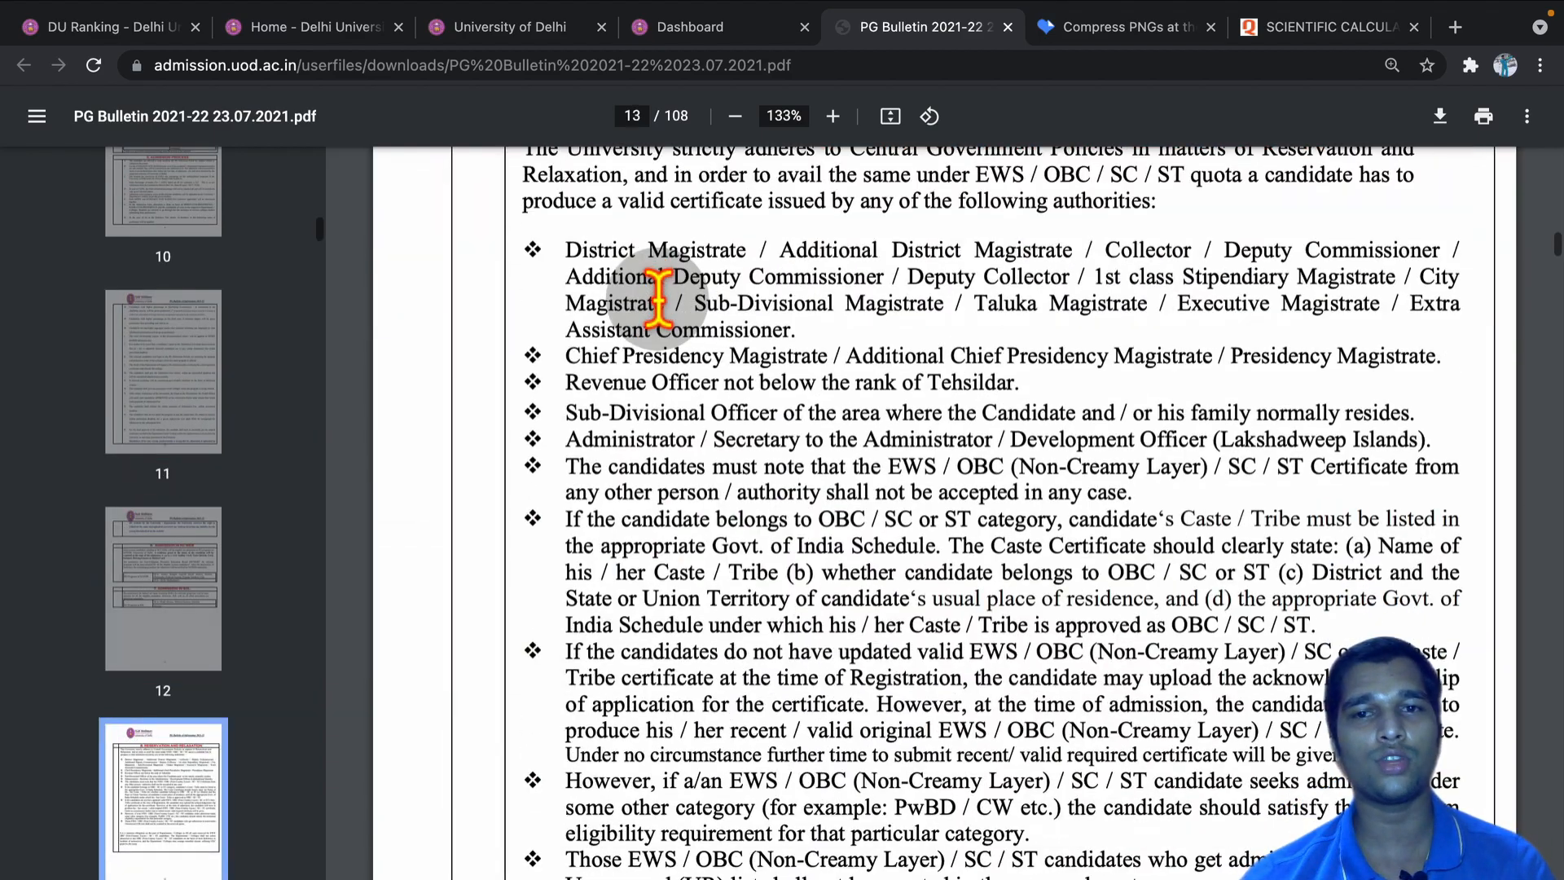
{"action": "scroll", "coordinate": [657, 297], "scroll_direction": "down", "scroll_amount": 3}
Return to the admission dashboard and check the Saved status and payment failure notice.
{"action": "left_click", "coordinate": [703, 31]}
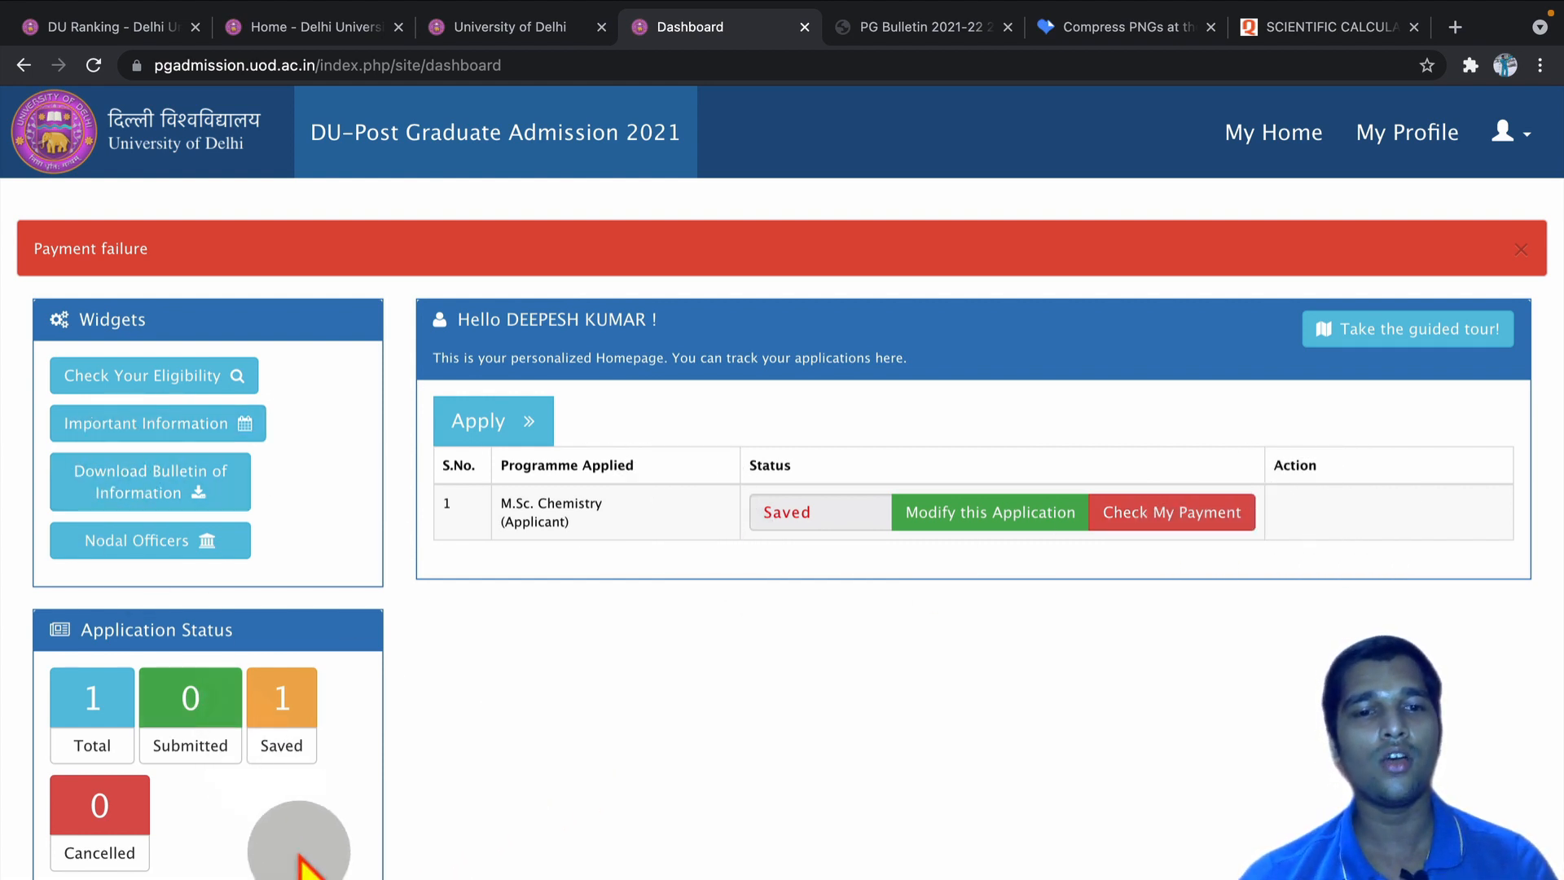
{"action": "scroll", "coordinate": [300, 860], "scroll_direction": "down", "scroll_amount": 2}
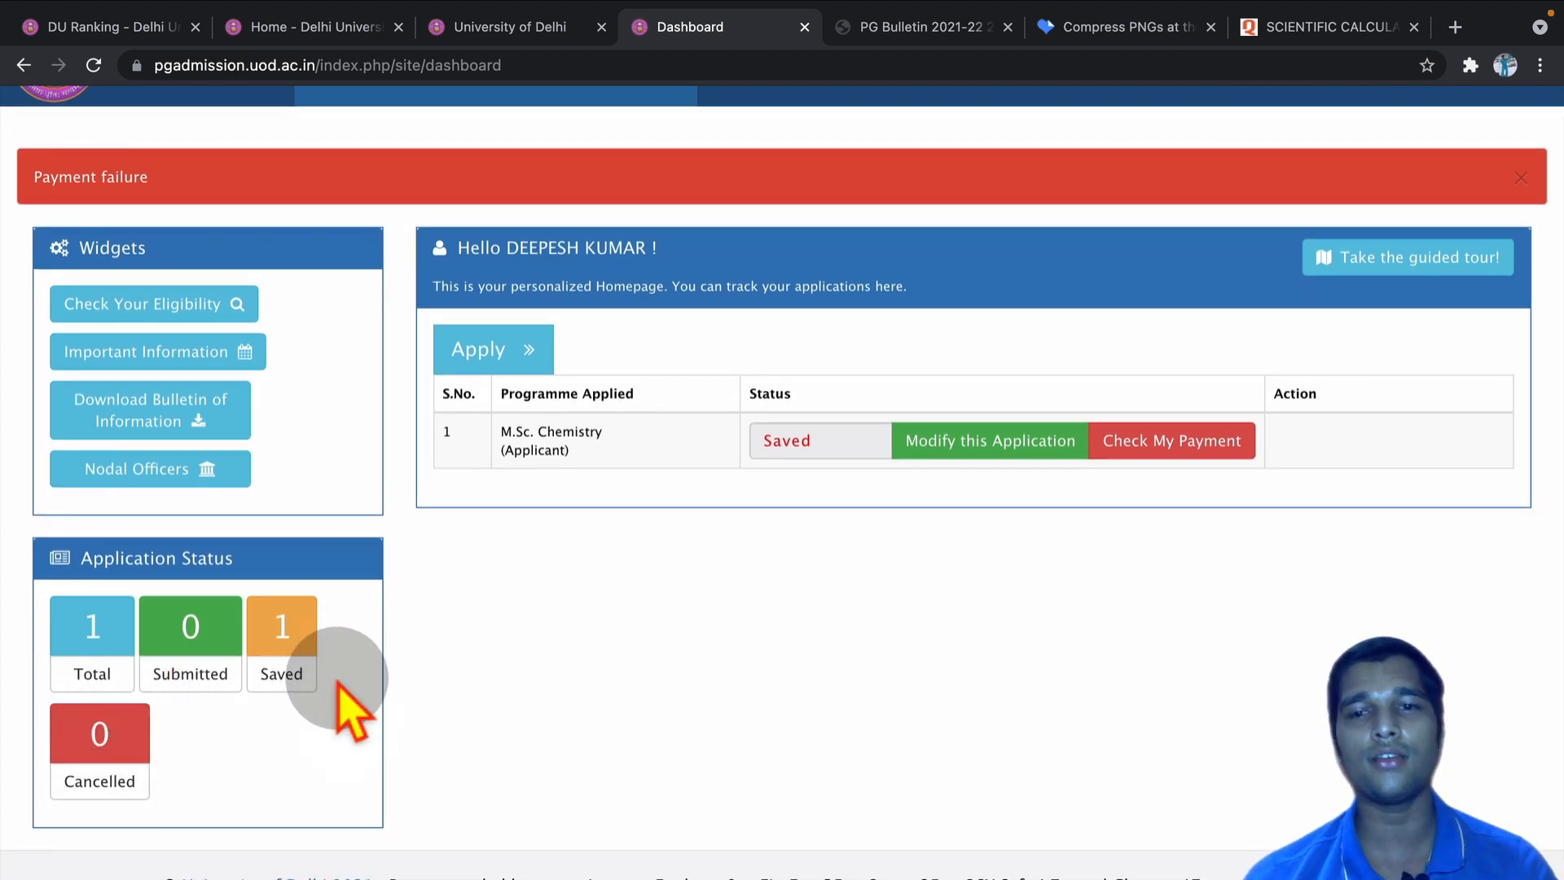
{"action": "scroll", "coordinate": [663, 774], "scroll_direction": "up", "scroll_amount": 2}
Reopen the saved M.Sc. Chemistry application and view the Admission Criteria choices without selecting one.
{"action": "left_click", "coordinate": [937, 514]}
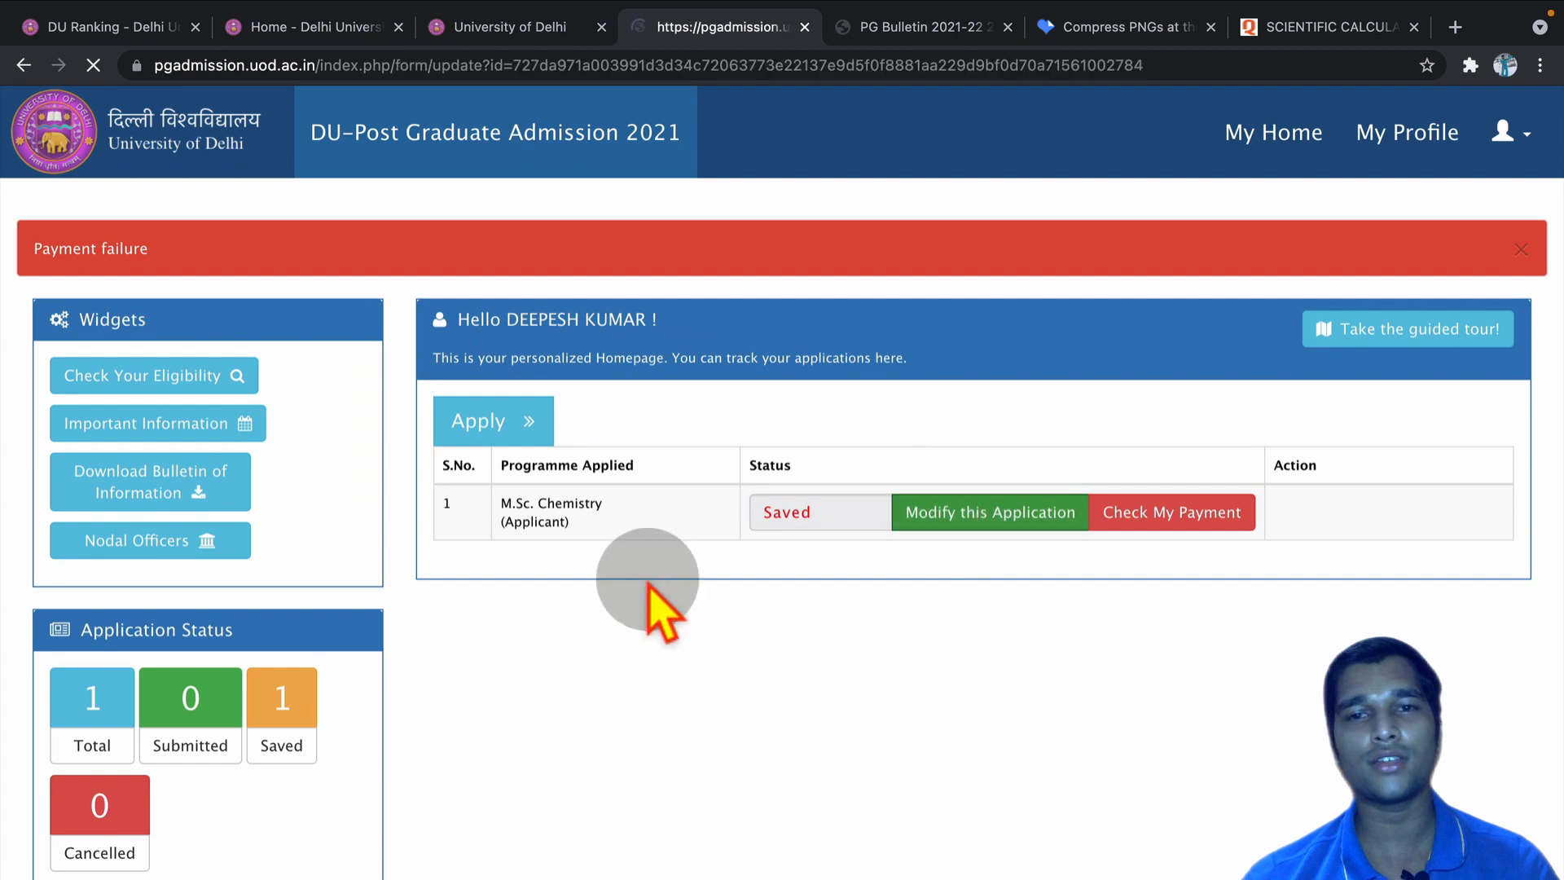
{"action": "scroll", "coordinate": [629, 562], "scroll_direction": "down", "scroll_amount": 15}
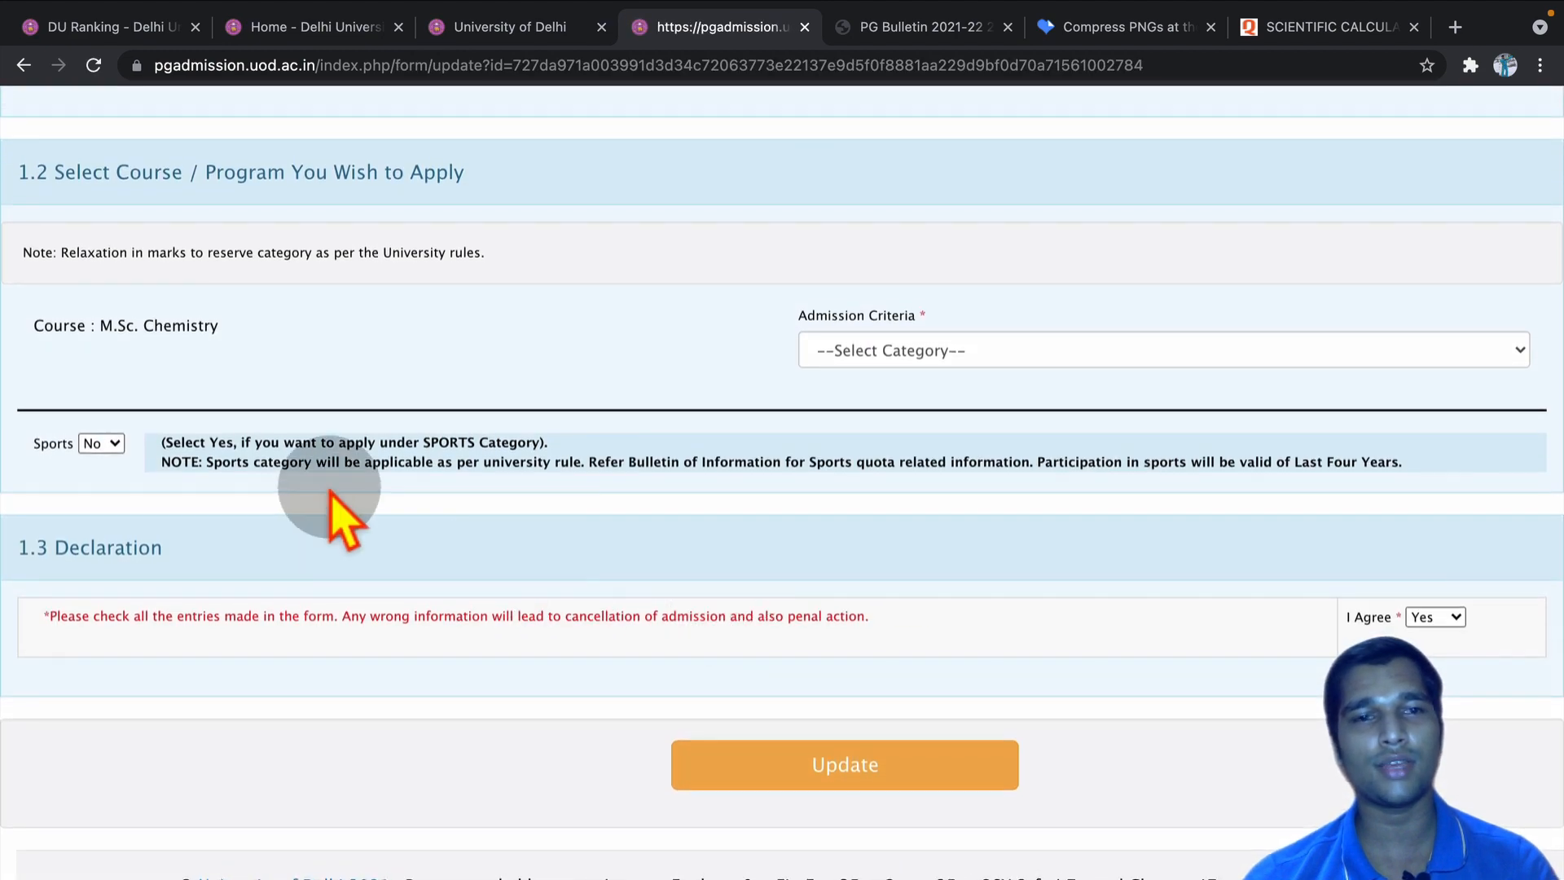
{"action": "left_click", "coordinate": [892, 354]}
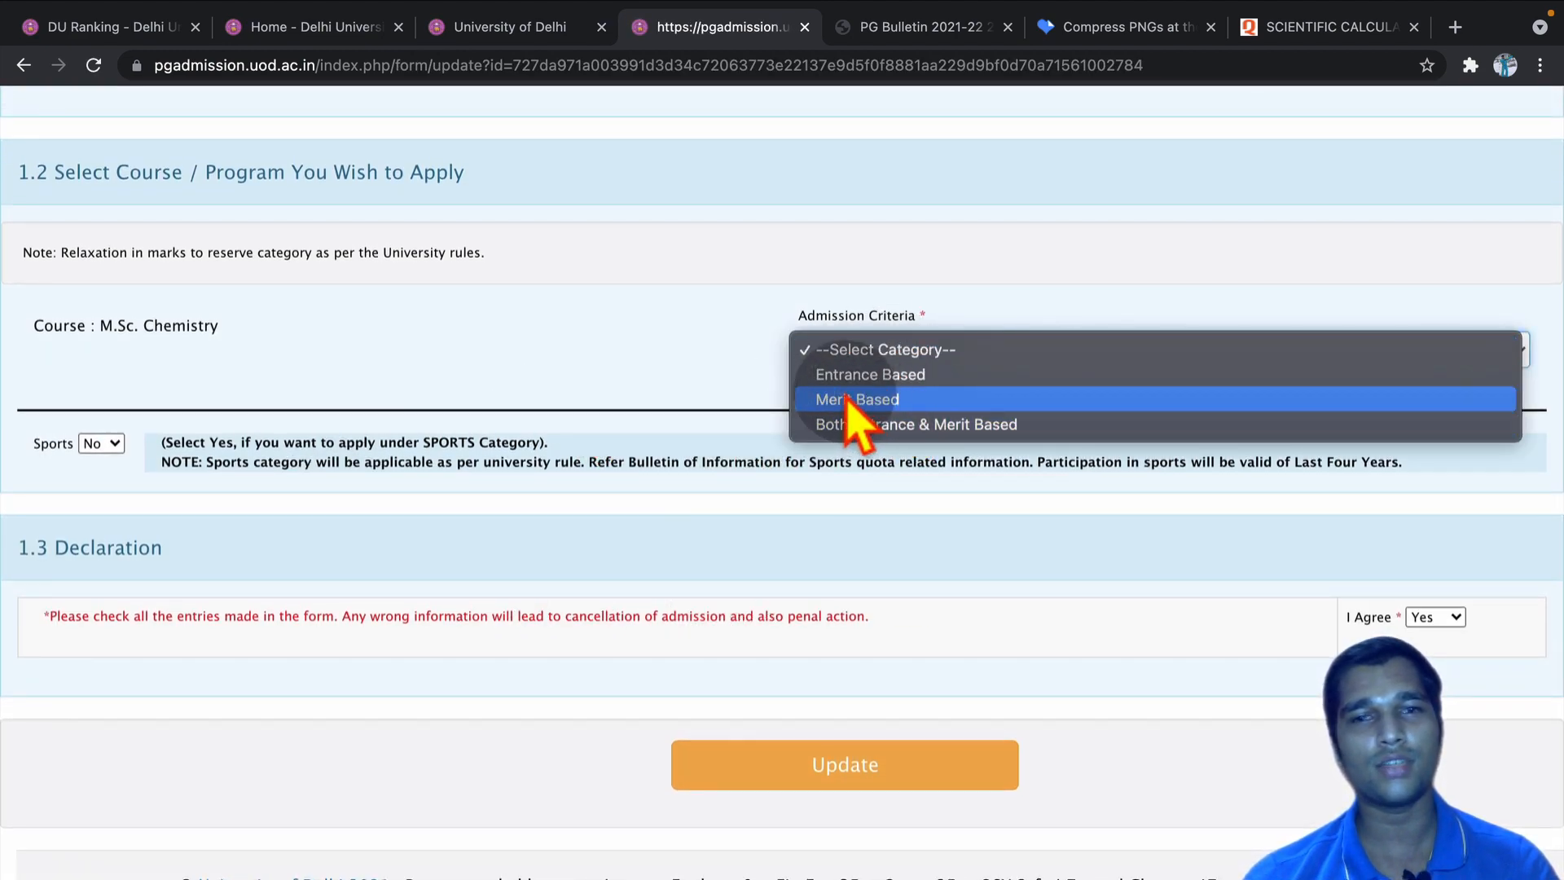
{"action": "left_click", "coordinate": [548, 359]}
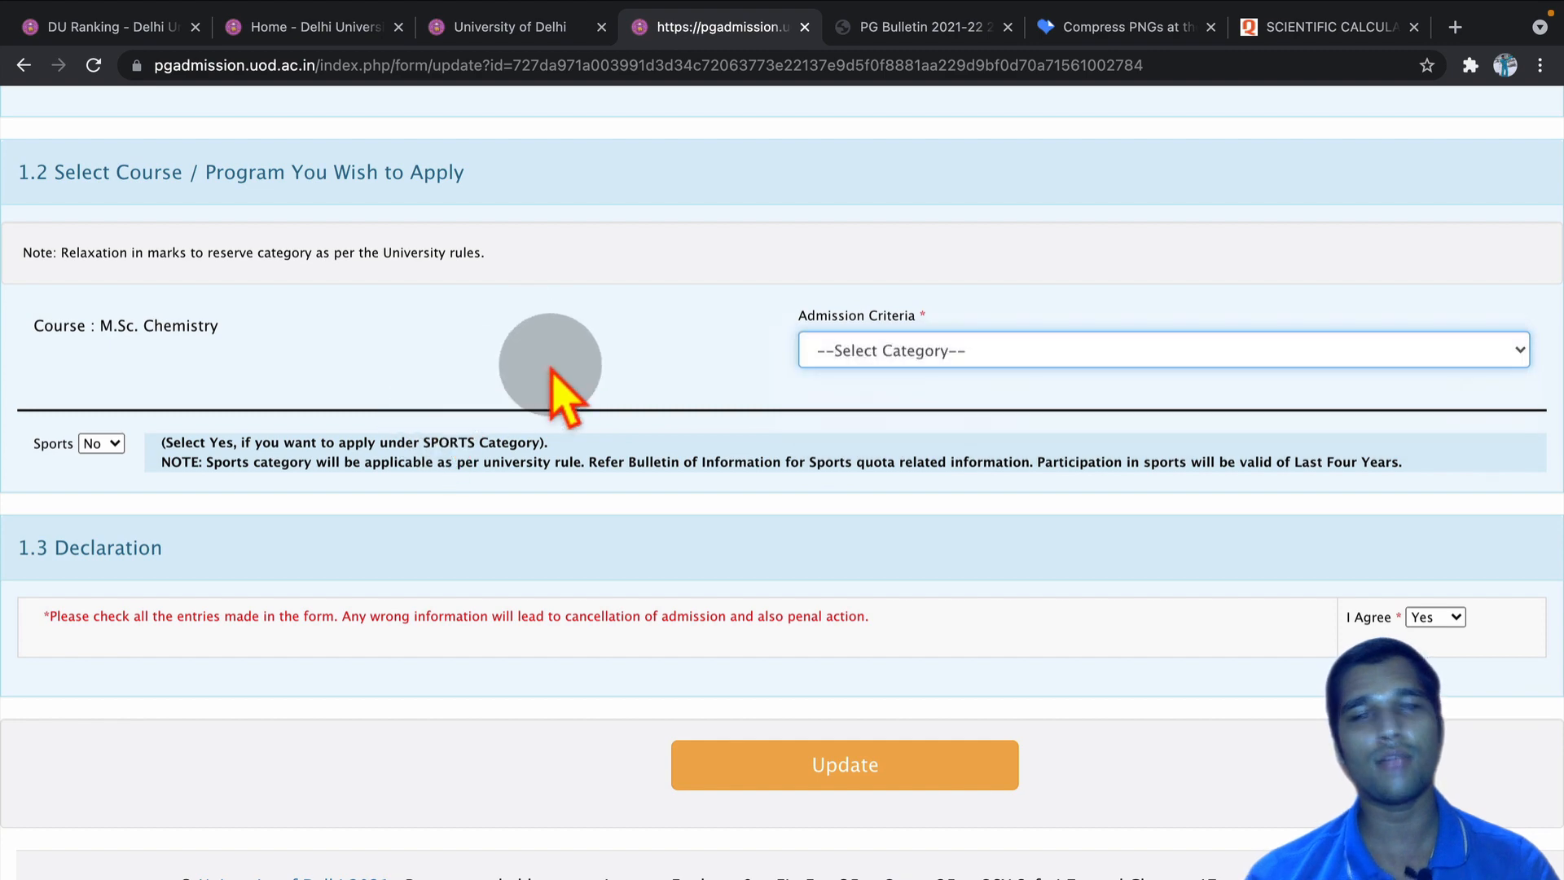
Scroll up through the M.Sc. Chemistry update form to review its fields.
{"action": "scroll", "coordinate": [594, 377], "scroll_direction": "up", "scroll_amount": 5}
{"action": "scroll", "coordinate": [591, 359], "scroll_direction": "up", "scroll_amount": 1}
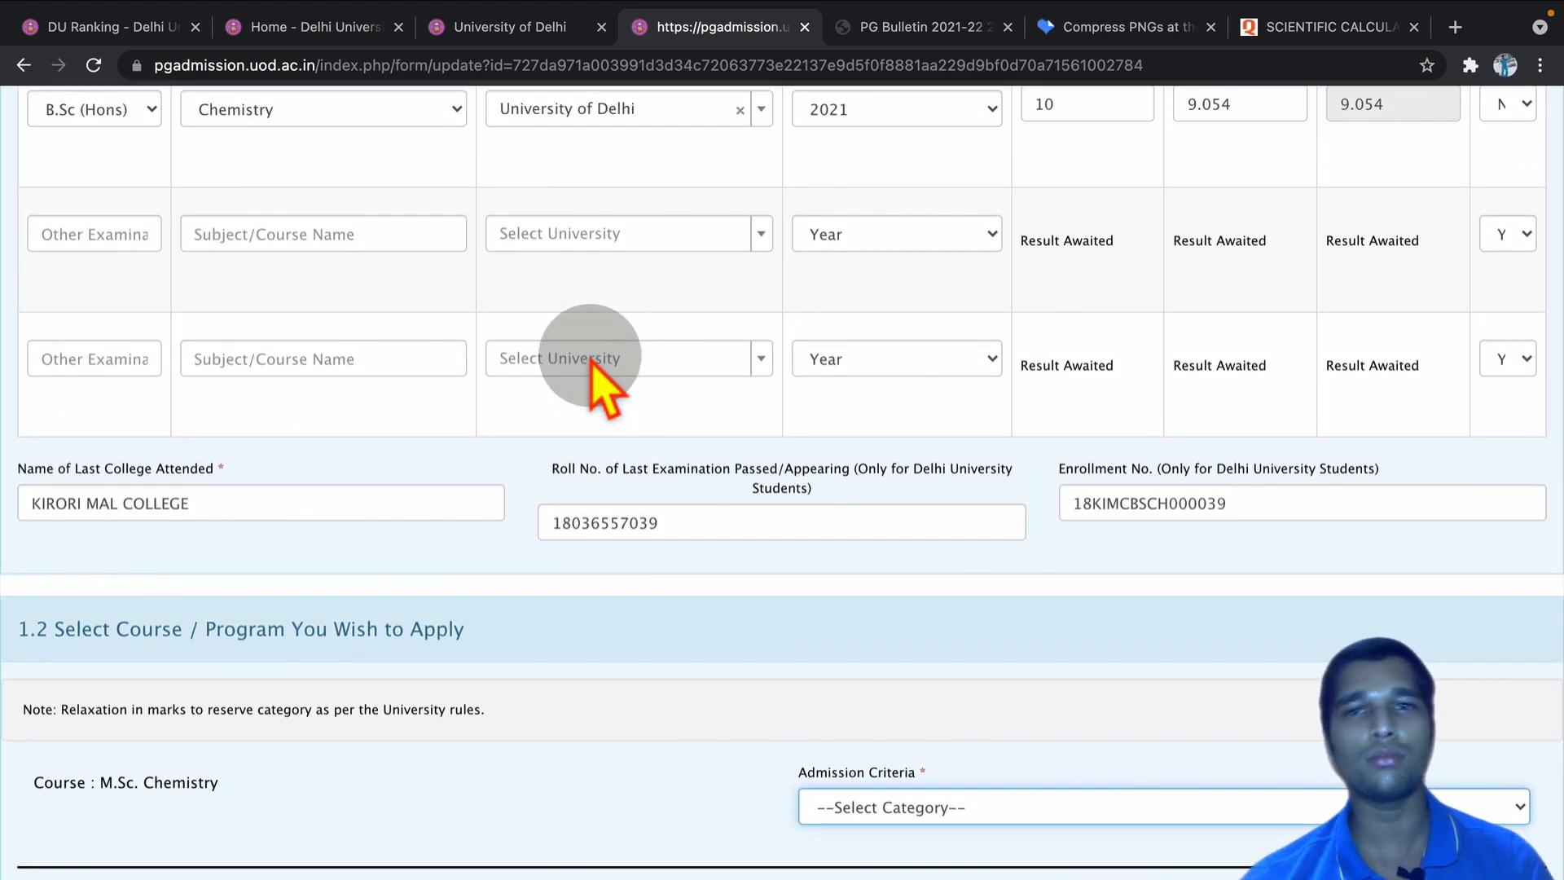
{"action": "scroll", "coordinate": [592, 362], "scroll_direction": "up", "scroll_amount": 10}
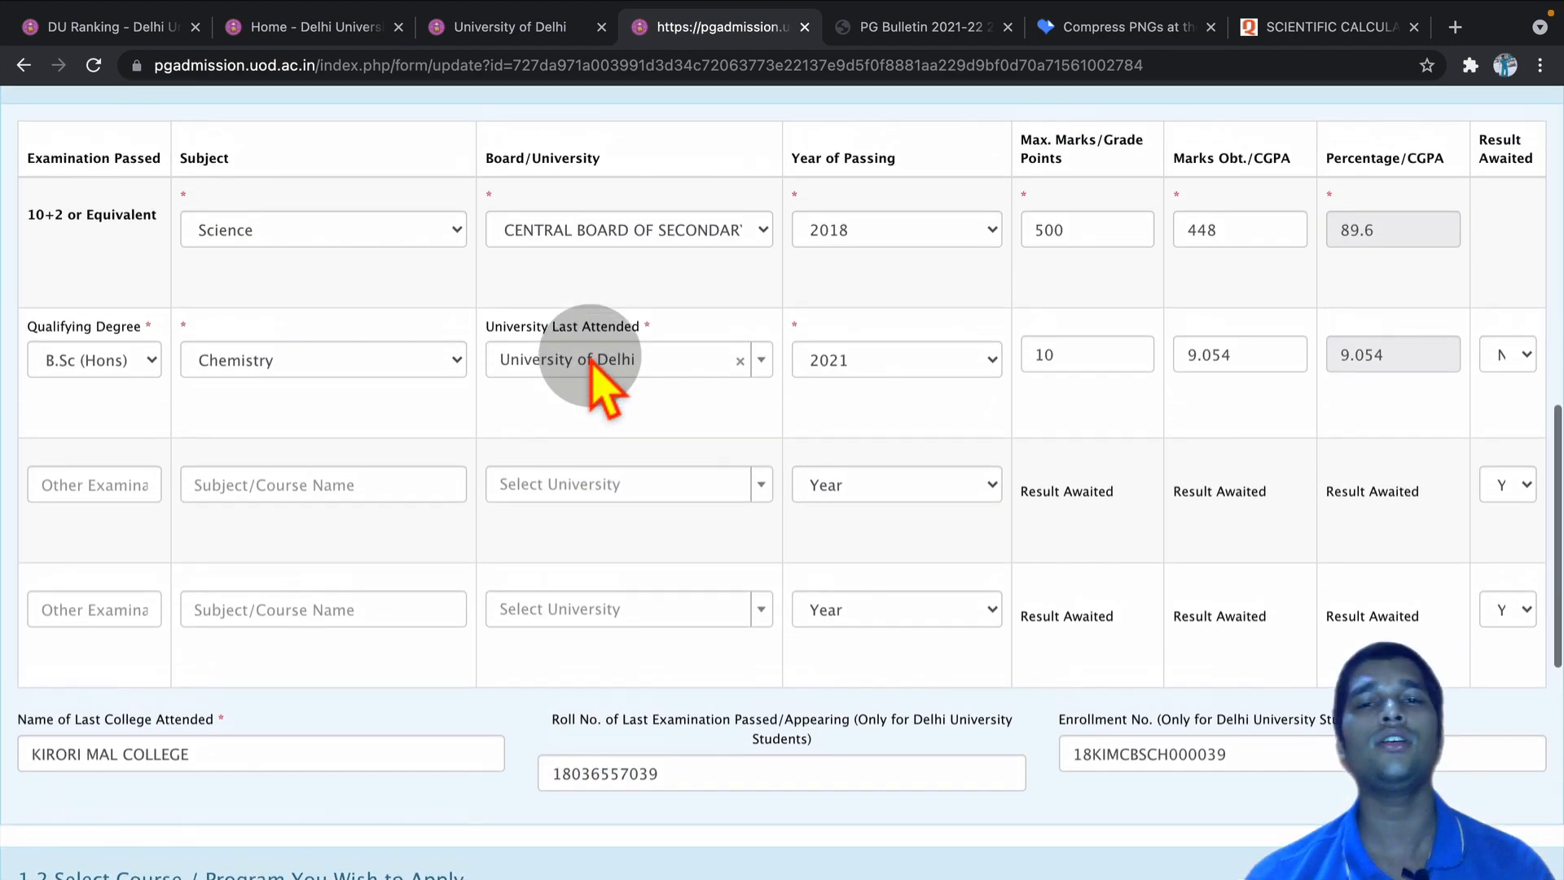
{"action": "scroll", "coordinate": [597, 383], "scroll_direction": "up", "scroll_amount": 6}
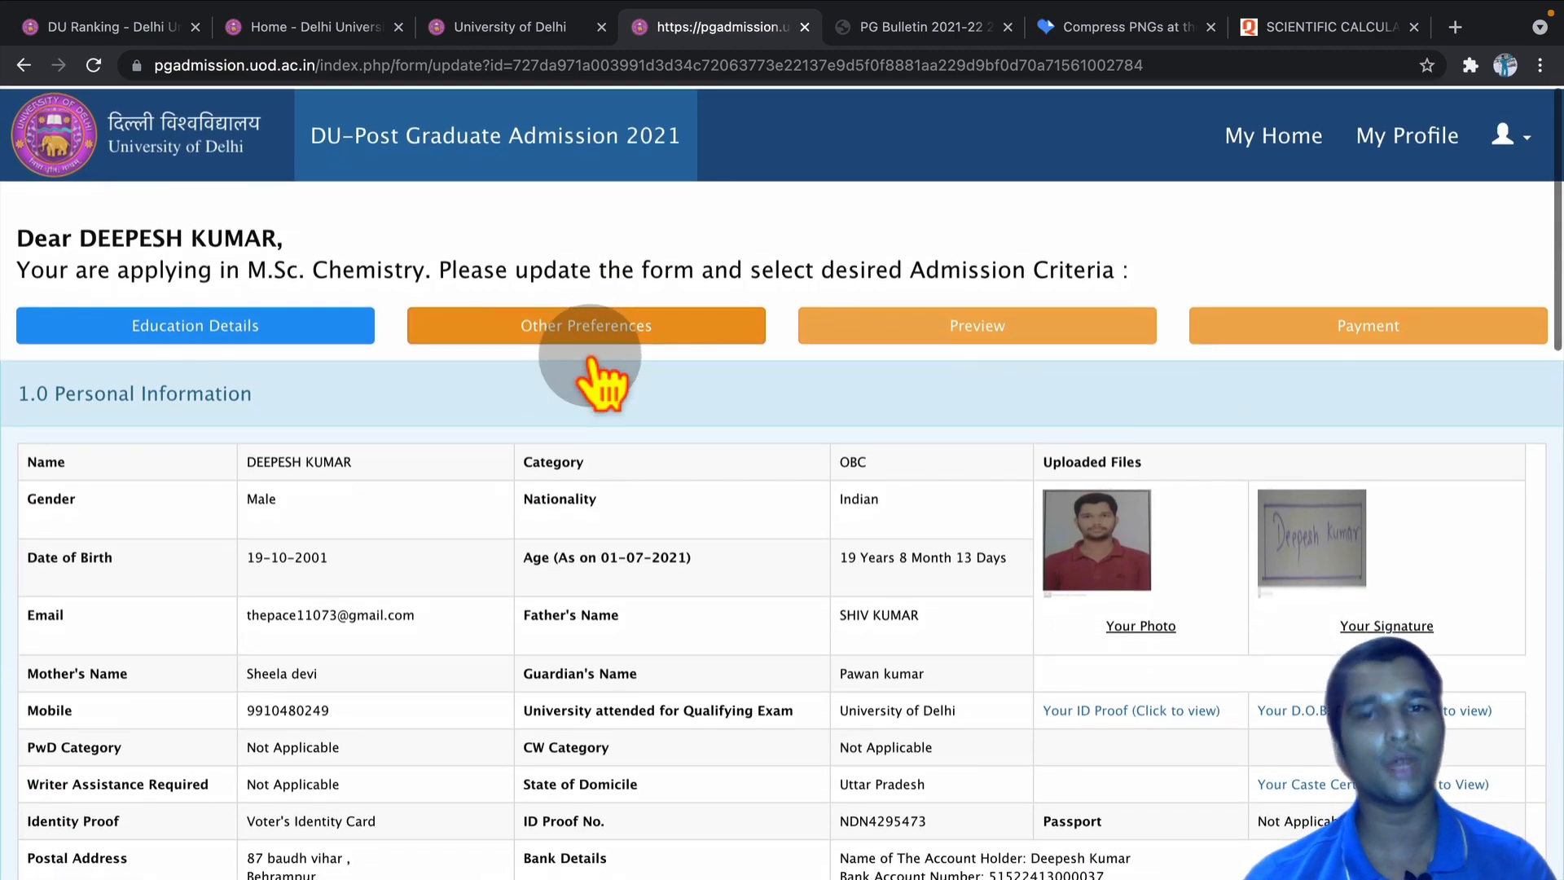
{"action": "scroll", "coordinate": [412, 349], "scroll_direction": "down", "scroll_amount": 15}
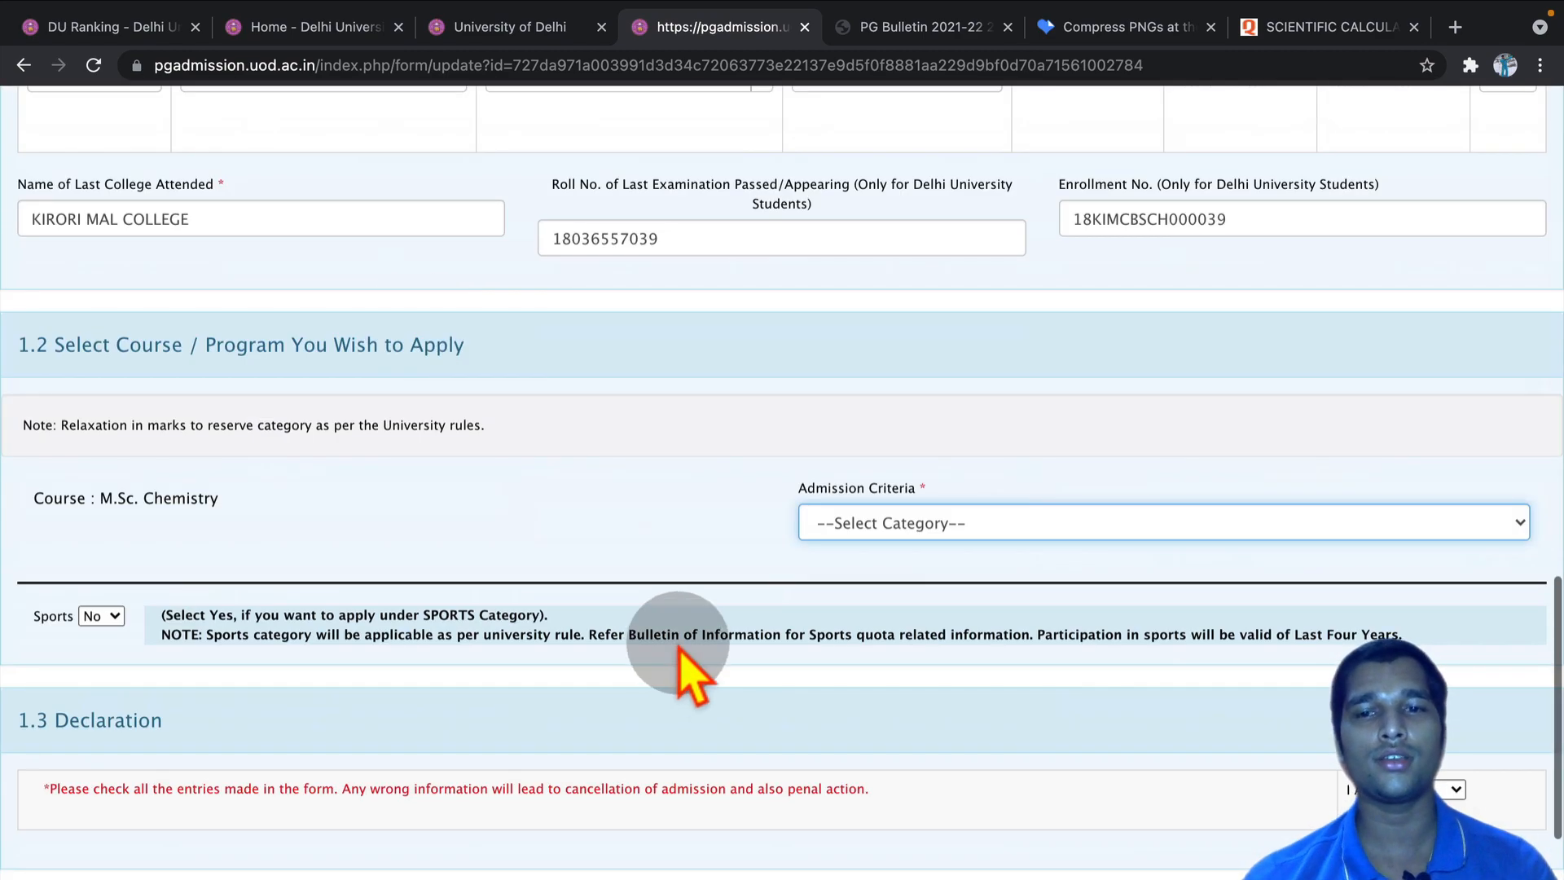
{"action": "scroll", "coordinate": [684, 391], "scroll_direction": "up", "scroll_amount": 1}
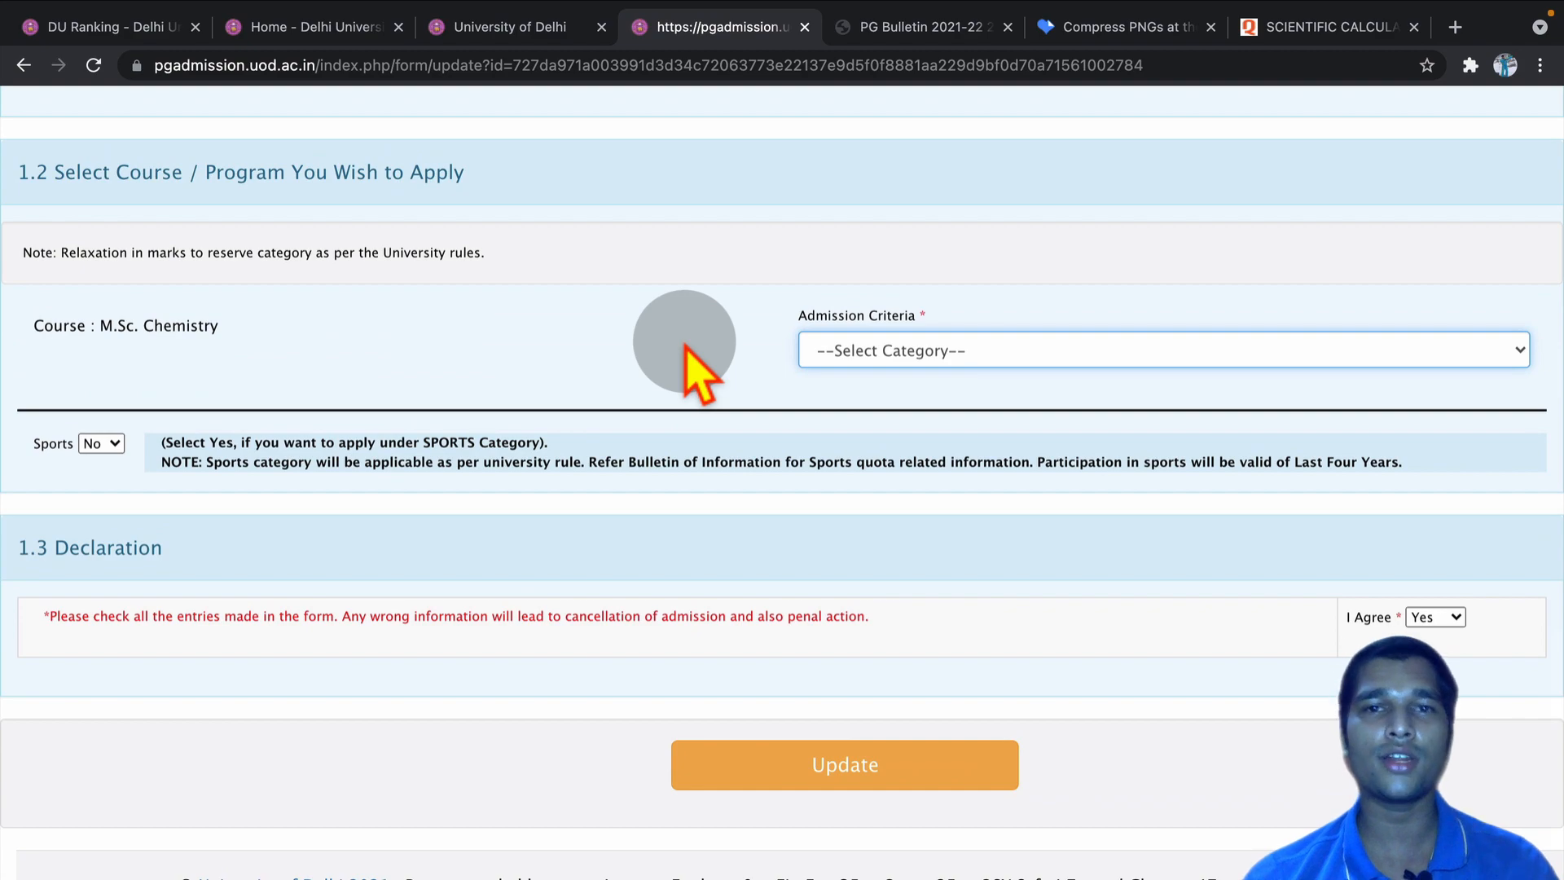
{"action": "scroll", "coordinate": [804, 294], "scroll_direction": "up", "scroll_amount": 14}
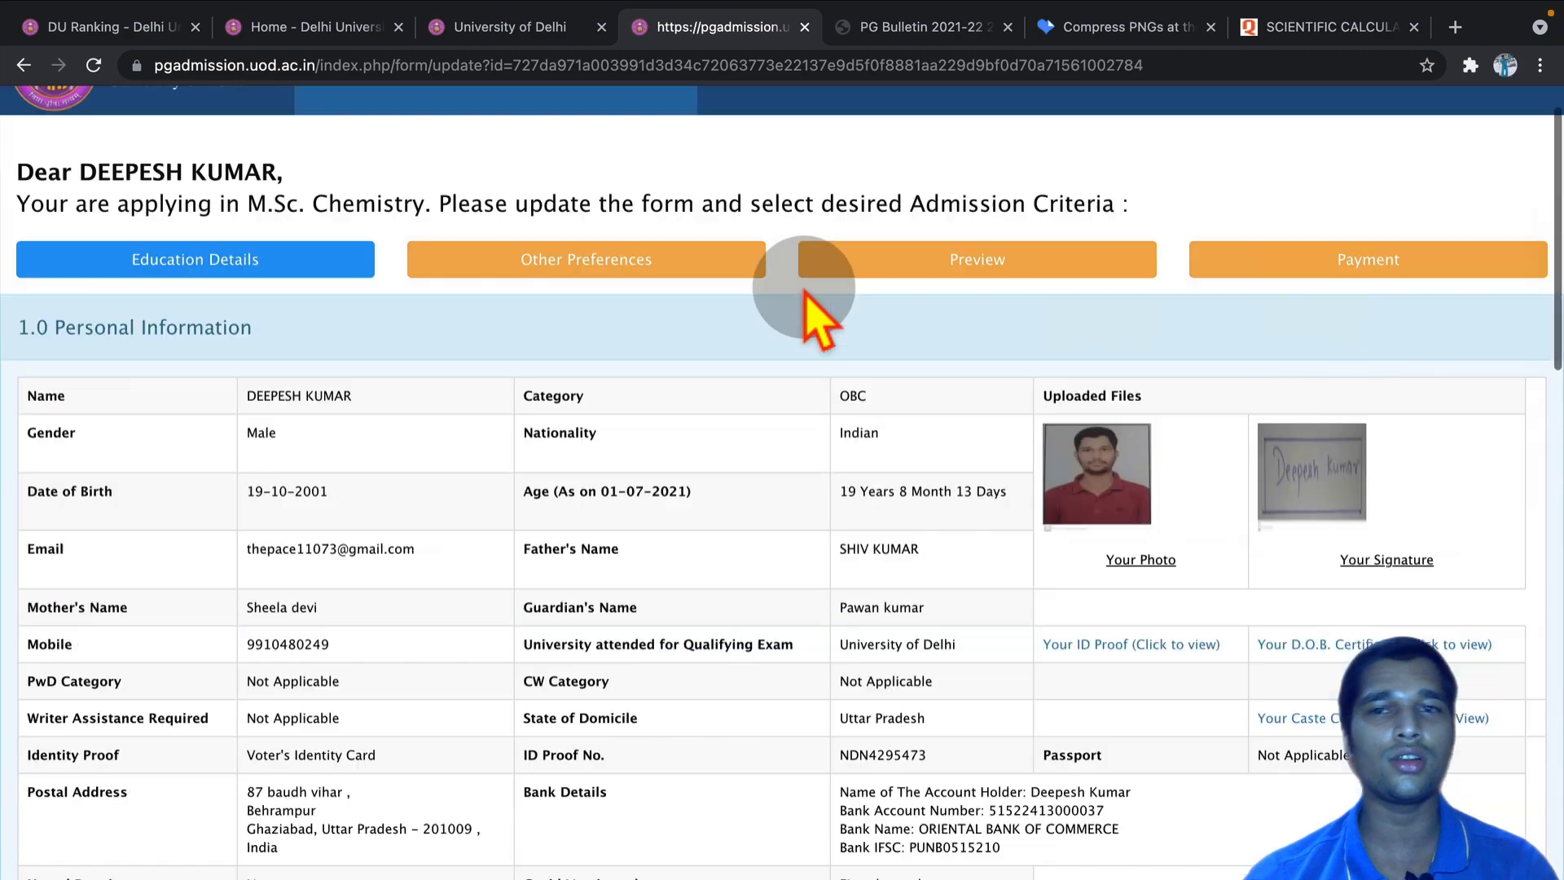
Glance at the University of Delhi admission page, then return and scroll down the update form.
{"action": "left_click", "coordinate": [523, 32]}
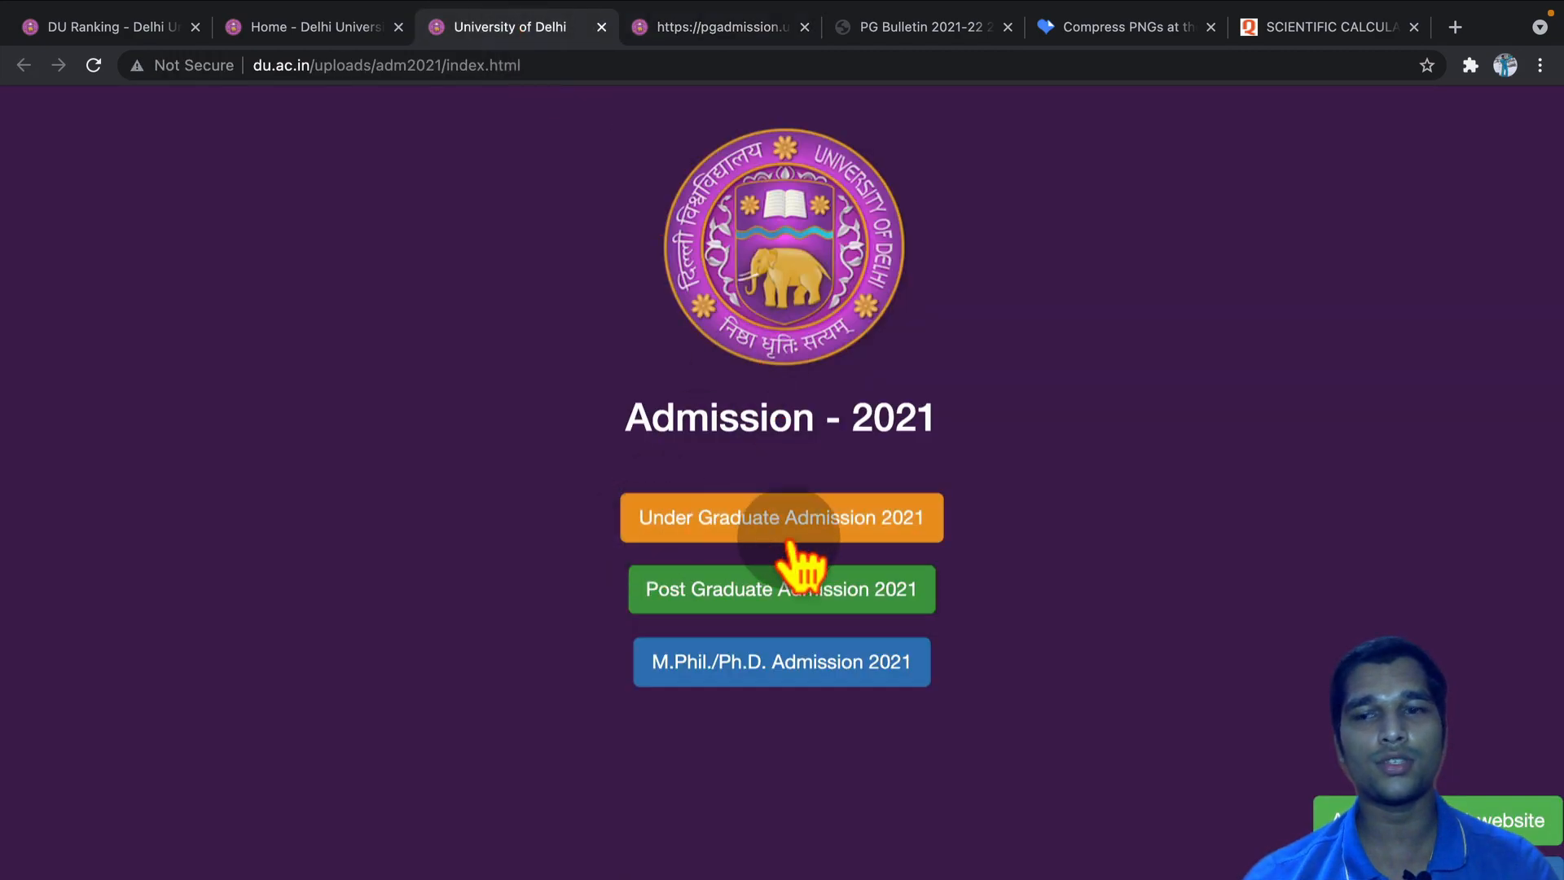
{"action": "left_click", "coordinate": [755, 37]}
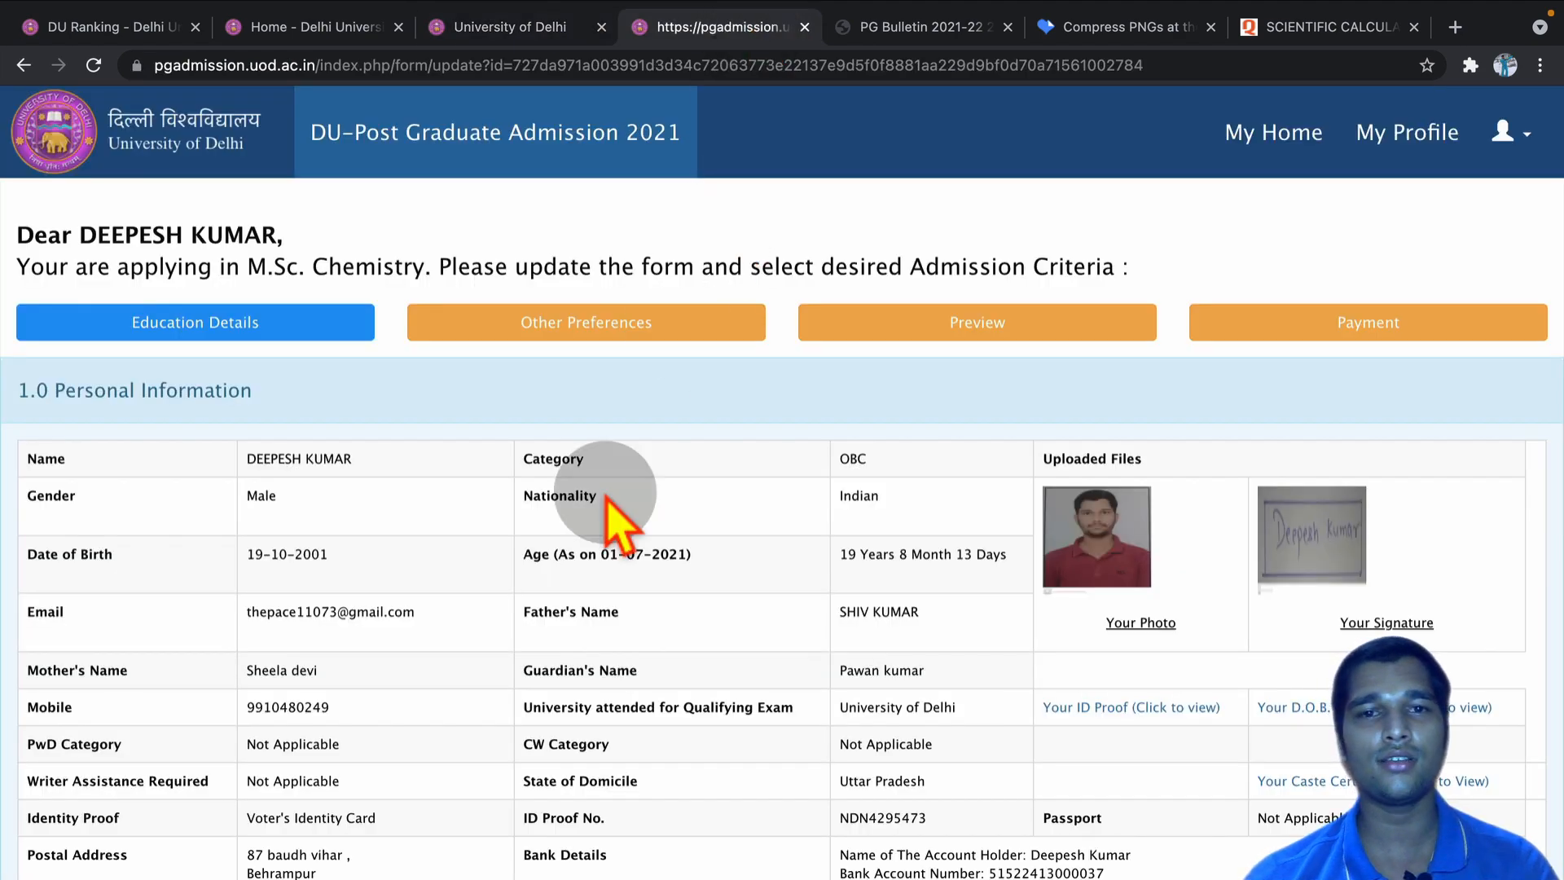
{"action": "scroll", "coordinate": [615, 489], "scroll_direction": "down", "scroll_amount": 2}
{"action": "scroll", "coordinate": [607, 495], "scroll_direction": "down", "scroll_amount": 1}
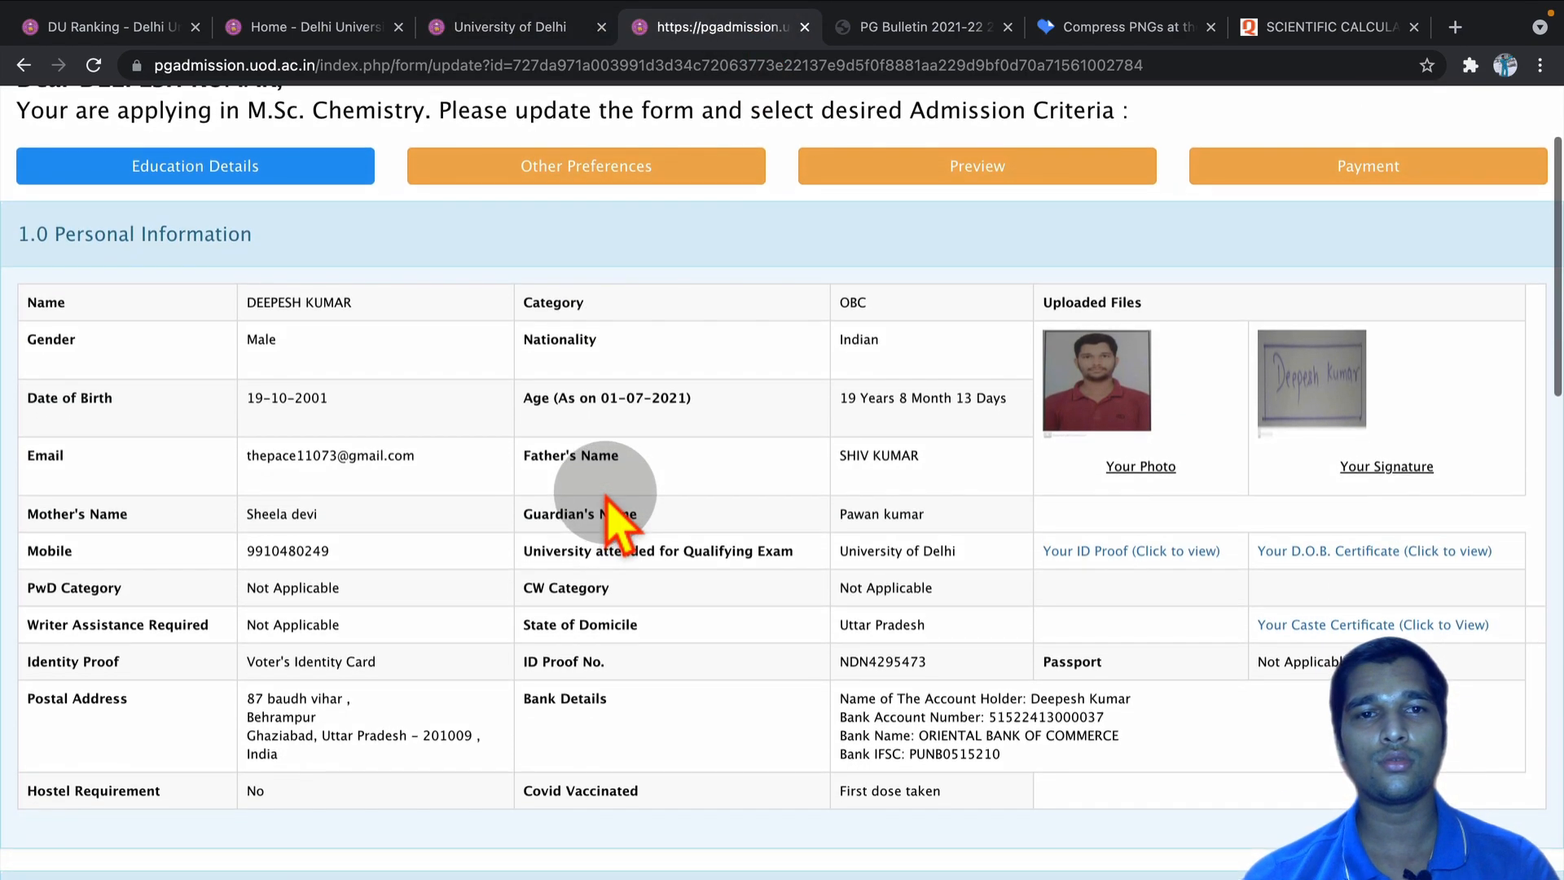
{"action": "scroll", "coordinate": [607, 494], "scroll_direction": "up", "scroll_amount": 2}
{"action": "scroll", "coordinate": [609, 497], "scroll_direction": "down", "scroll_amount": 15}
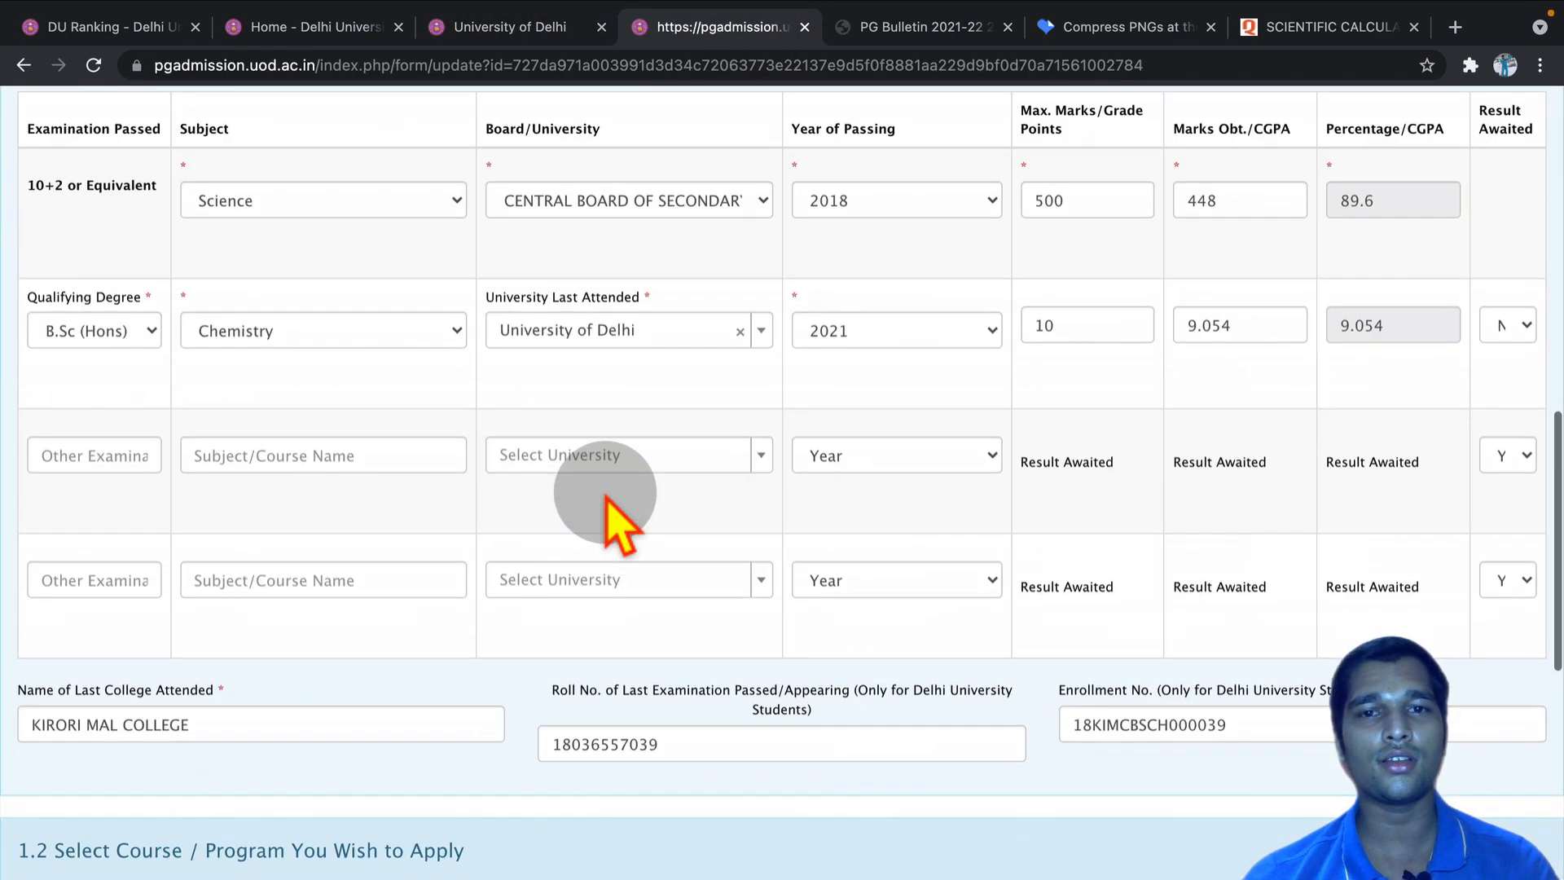
{"action": "scroll", "coordinate": [607, 495], "scroll_direction": "down", "scroll_amount": 2}
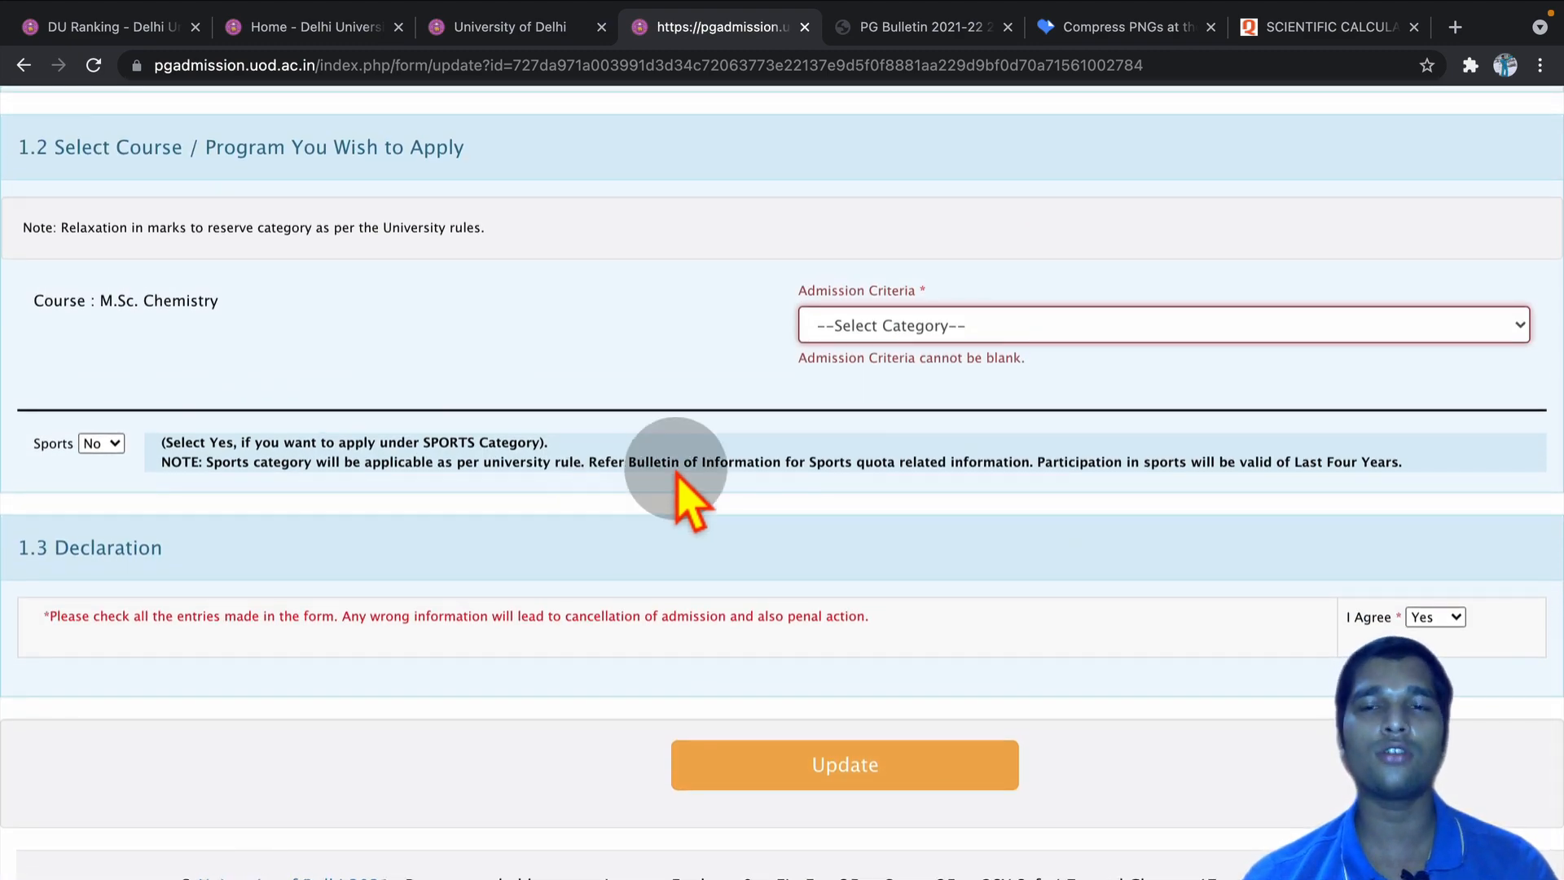